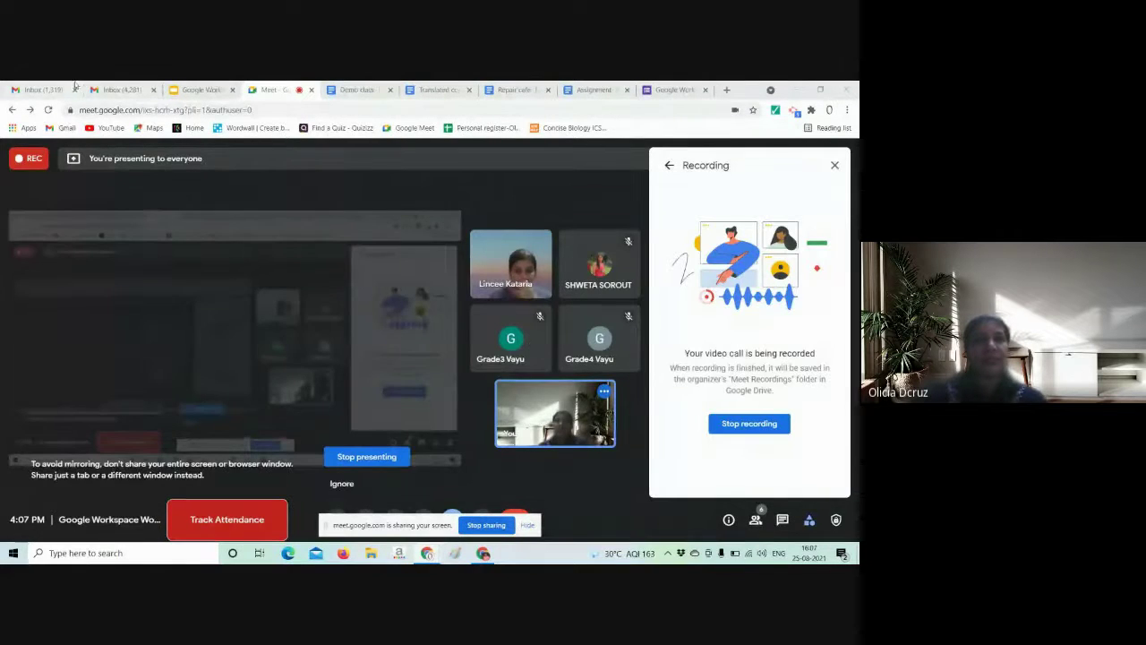
# - Close the second Gmail inbox tab in the browser
pyautogui.click(134, 90)
pyautogui.click(154, 90)
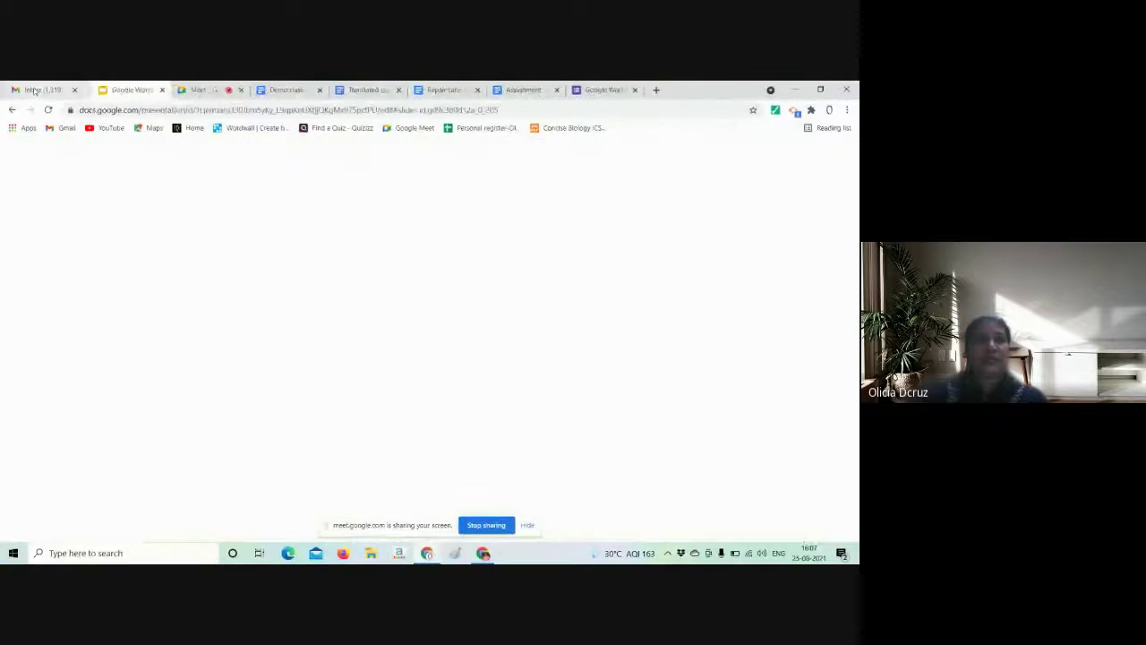
# - Return to the Google Meet call, admit the waiting participant and hide the screen-sharing notice
pyautogui.click(233, 90)
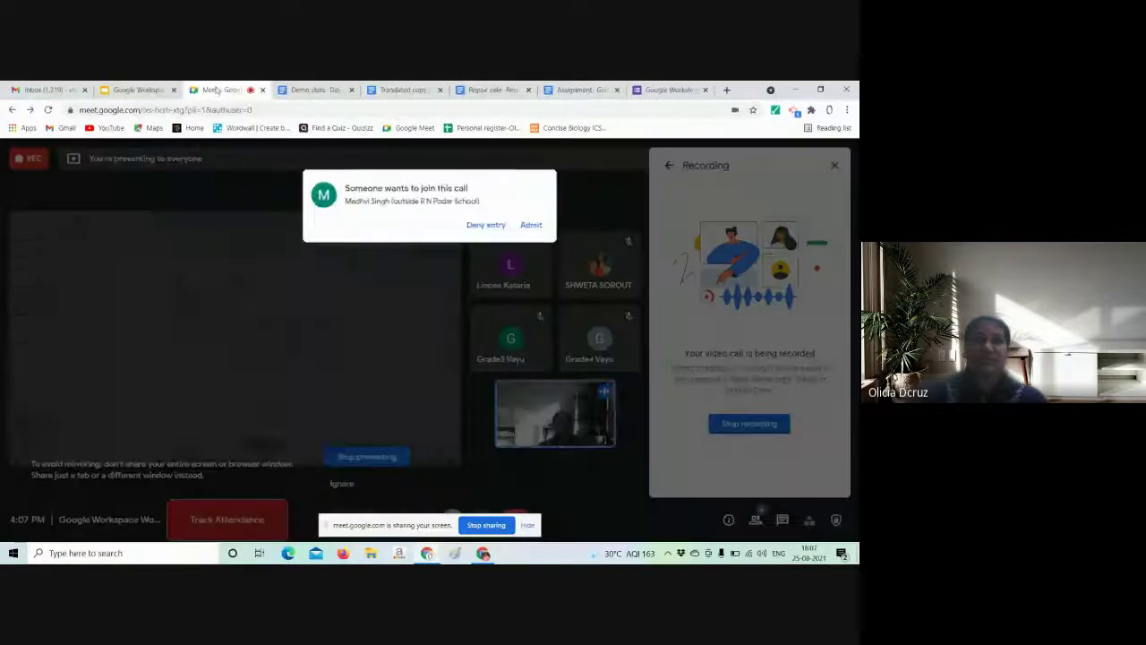
pyautogui.click(537, 206)
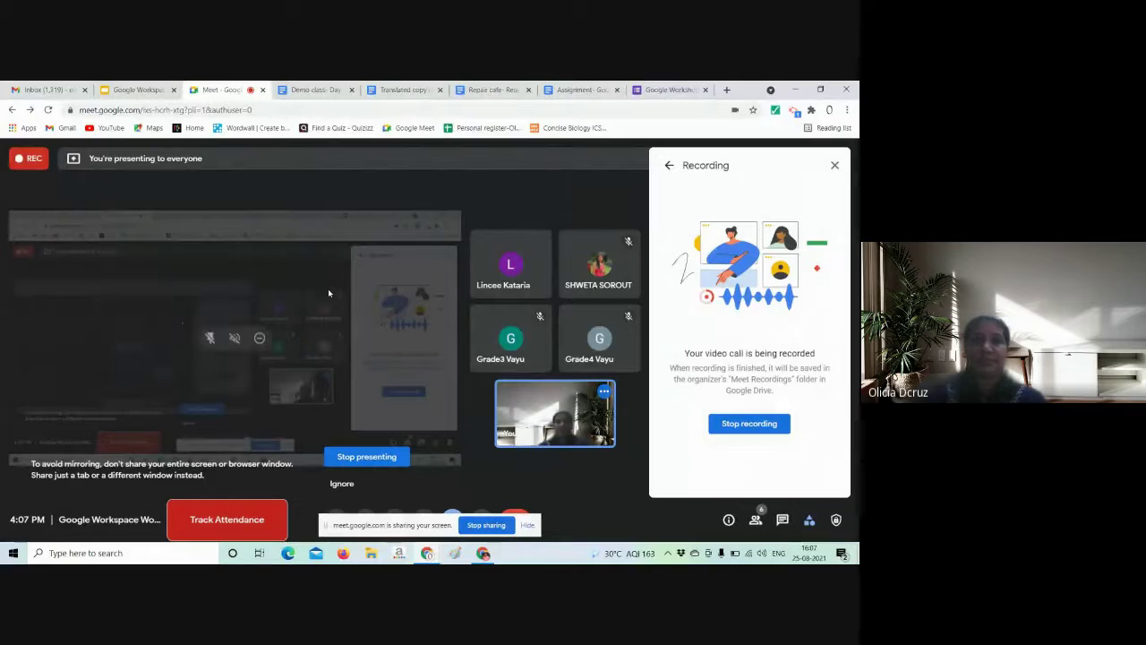
pyautogui.click(527, 526)
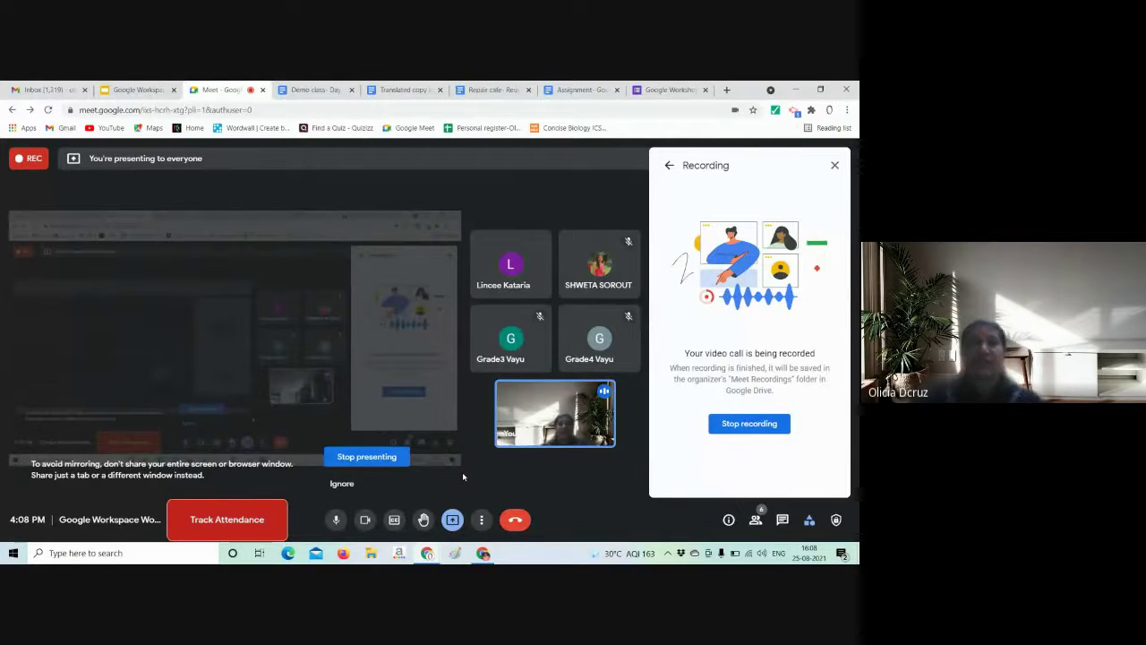
# - Open the Google Docs home page from the Google apps offered in Gmail
pyautogui.click(44, 89)
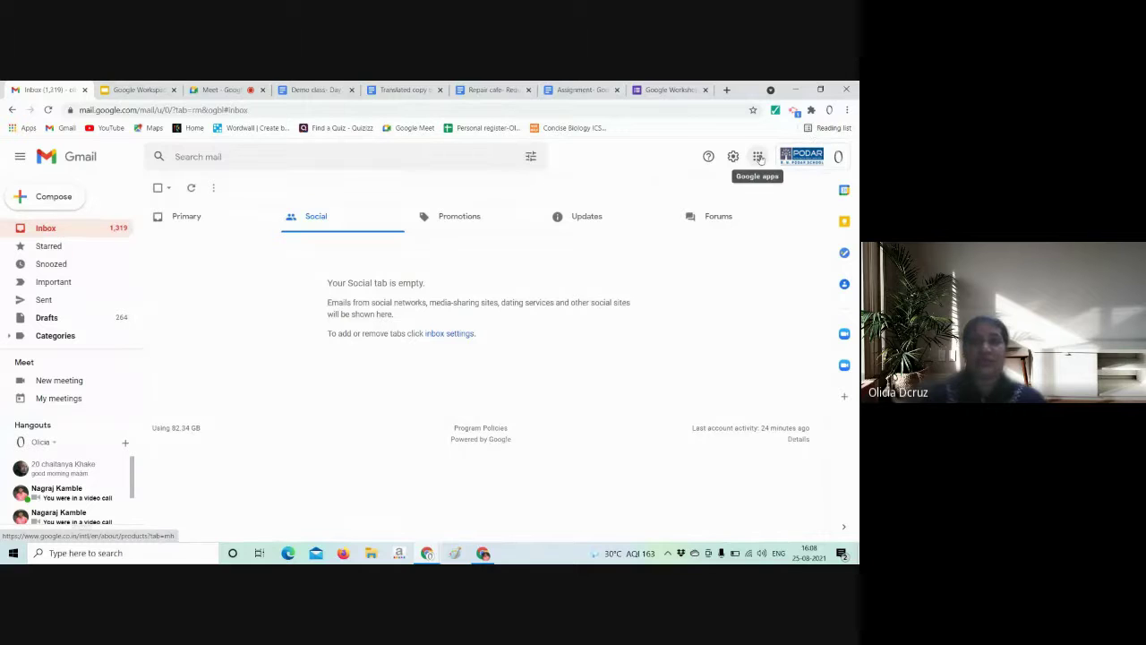
pyautogui.click(759, 156)
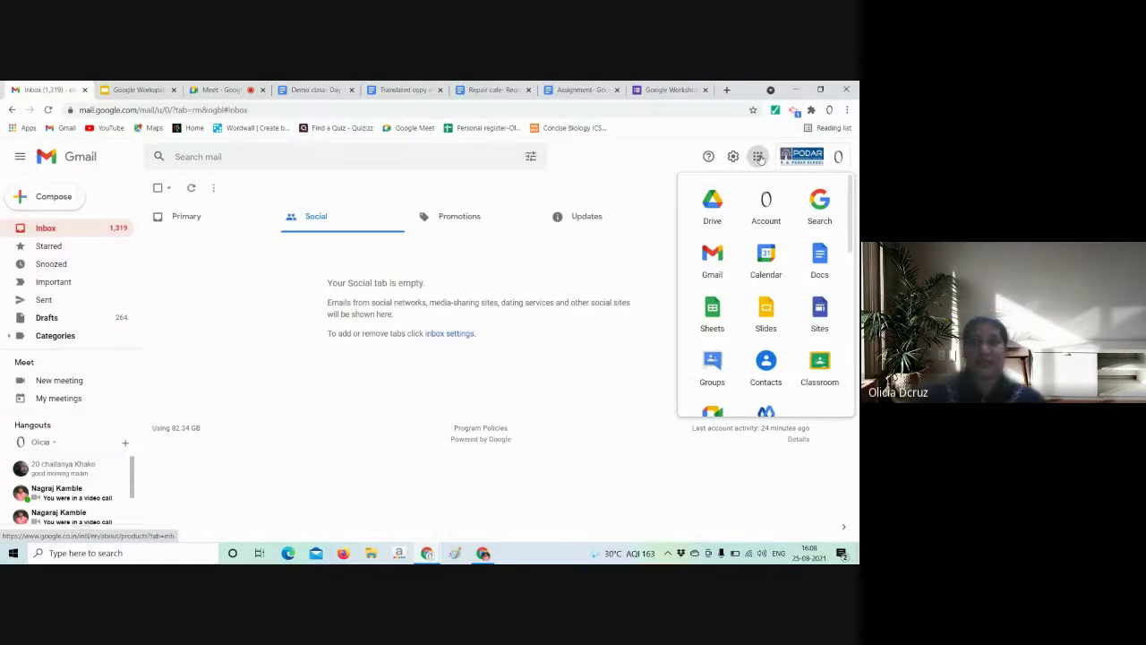
pyautogui.click(820, 260)
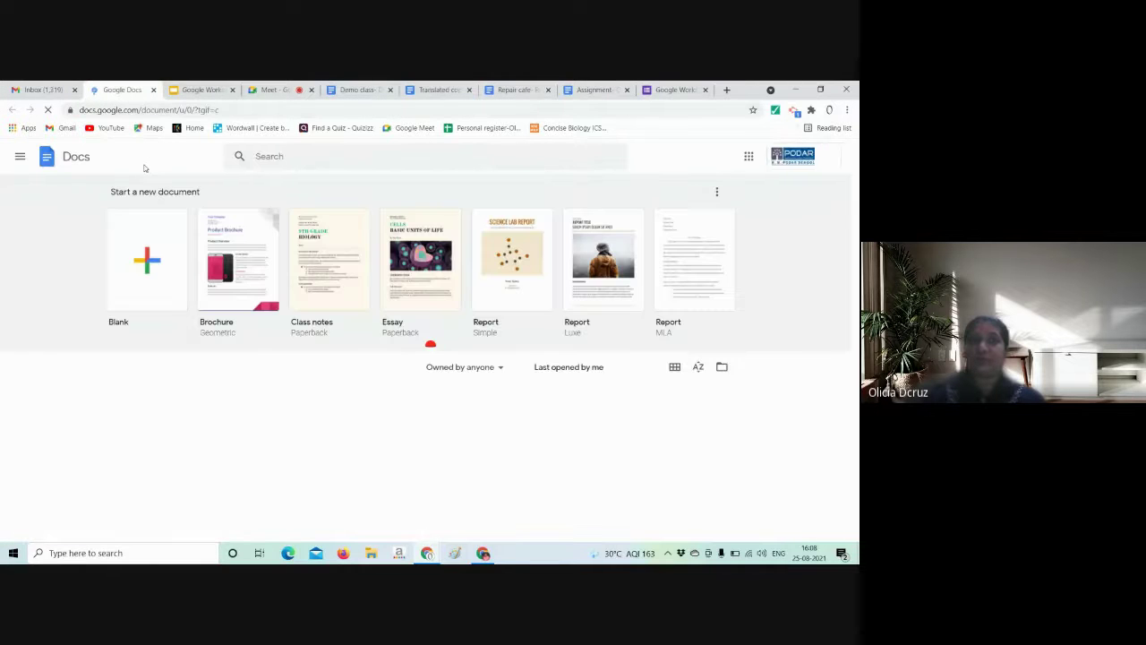
# - Switch from Gmail to Google Drive and create a new blank Google Docs document there
pyautogui.click(40, 89)
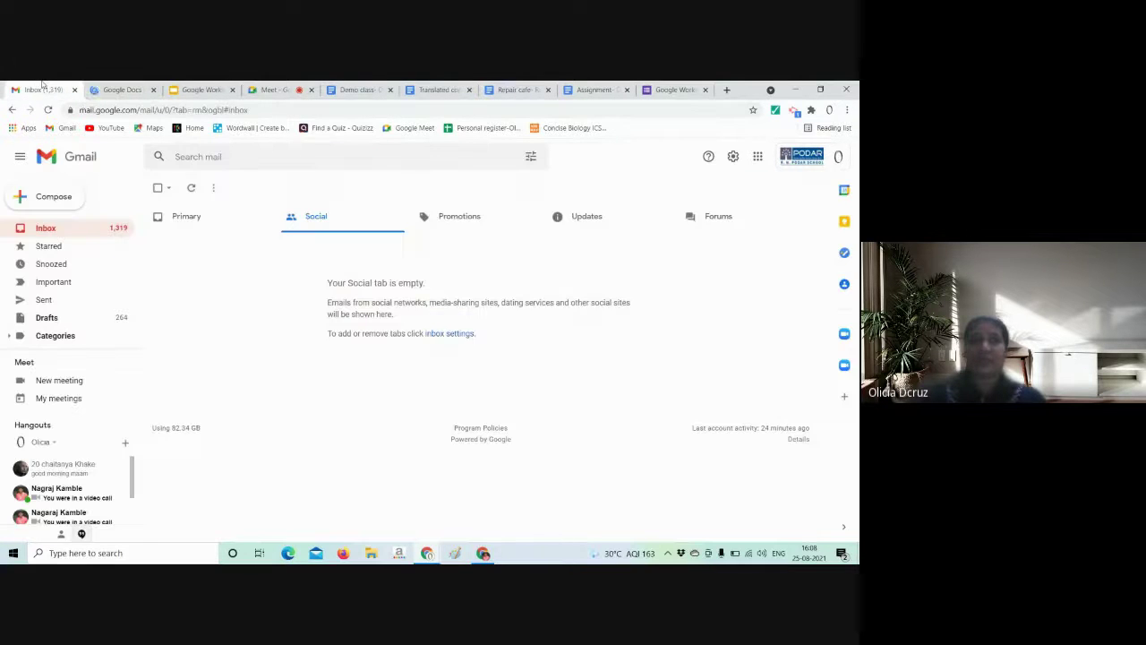
pyautogui.click(758, 157)
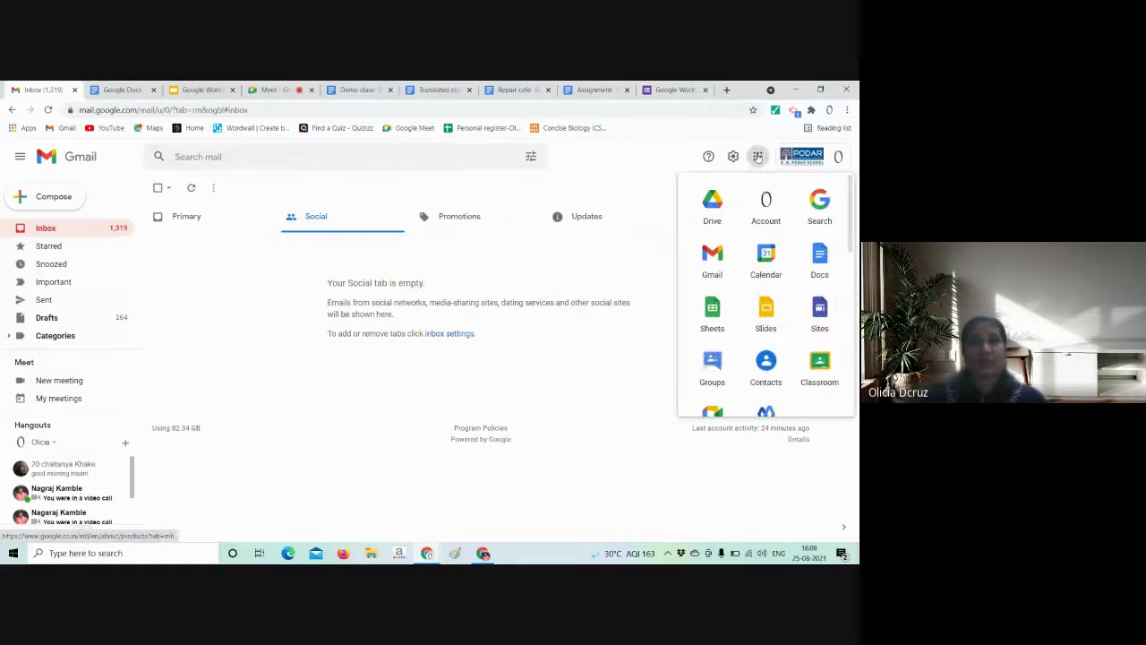
pyautogui.click(714, 204)
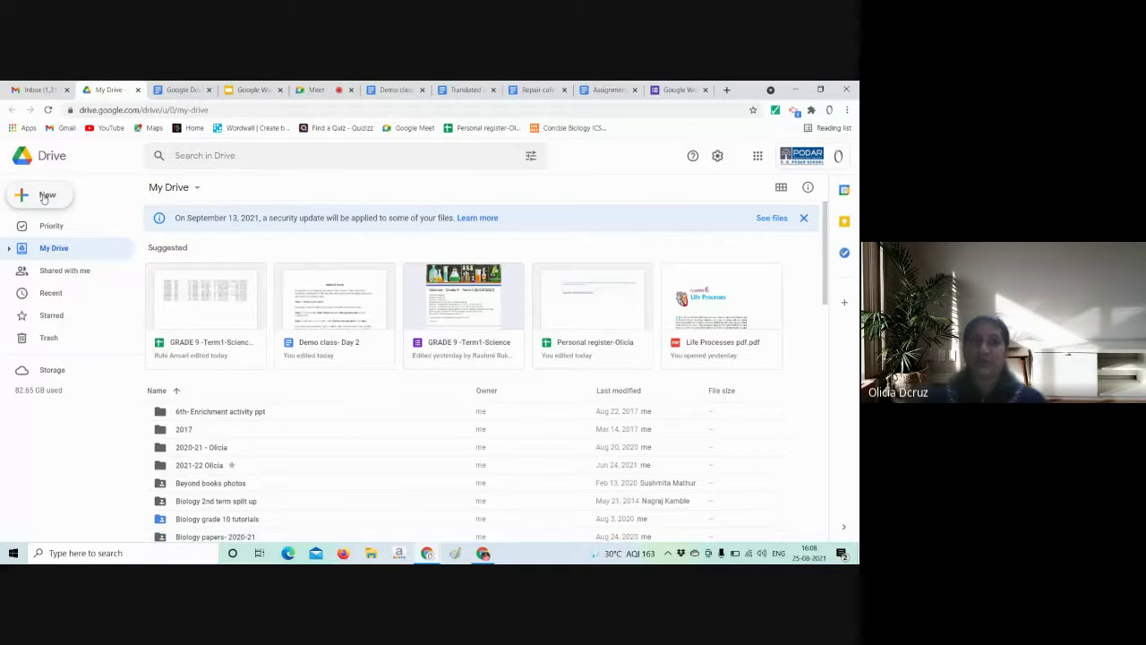
pyautogui.click(45, 197)
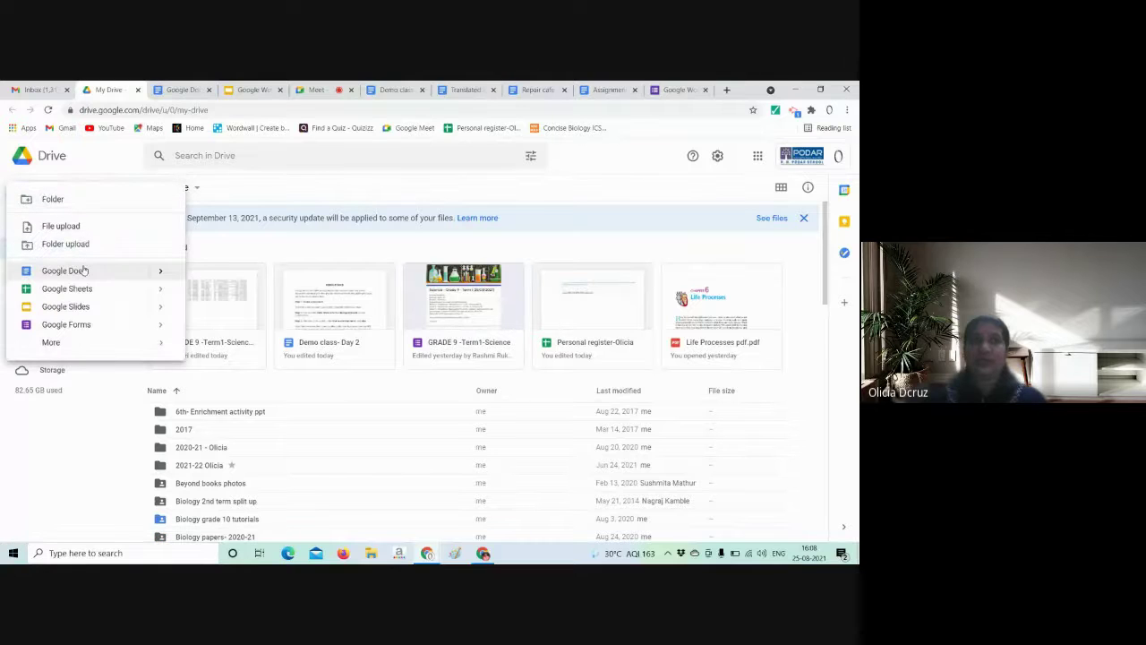
pyautogui.moveTo(166, 271)
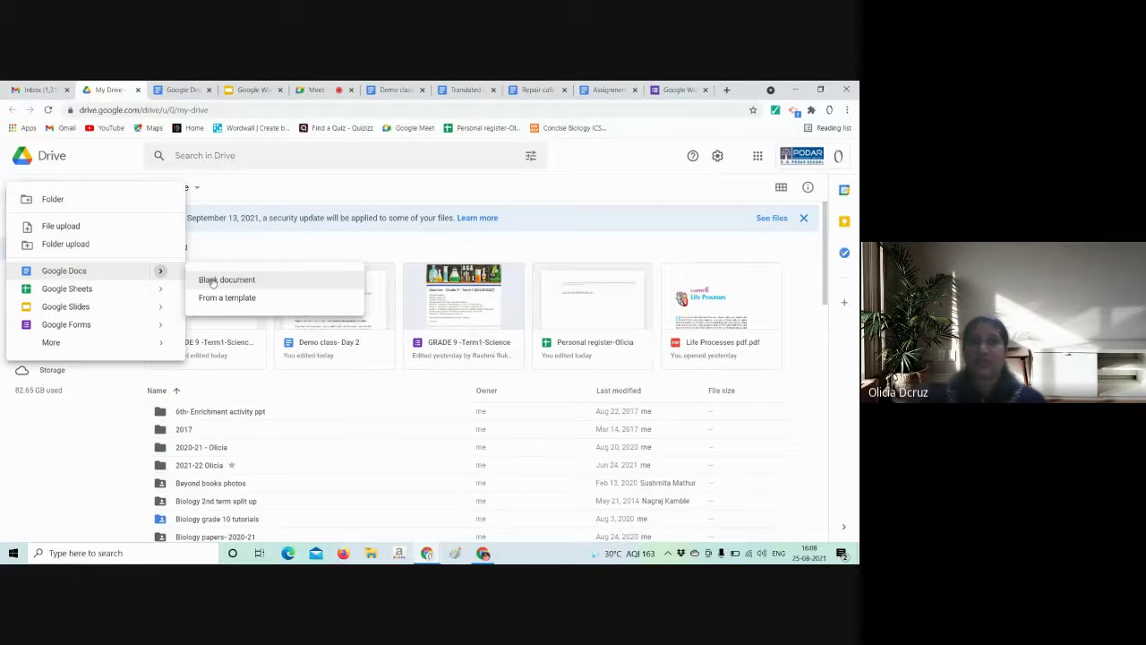
pyautogui.click(213, 281)
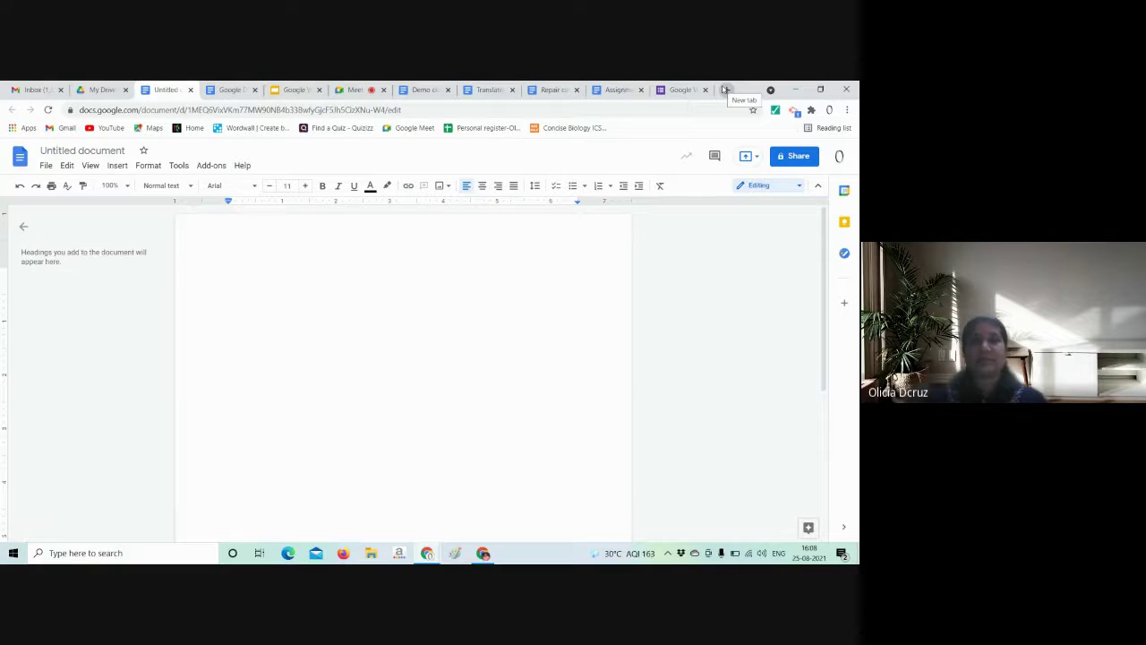
# - Open the Google Docs home page in a new browser tab using the address doc.google.com
pyautogui.click(725, 90)
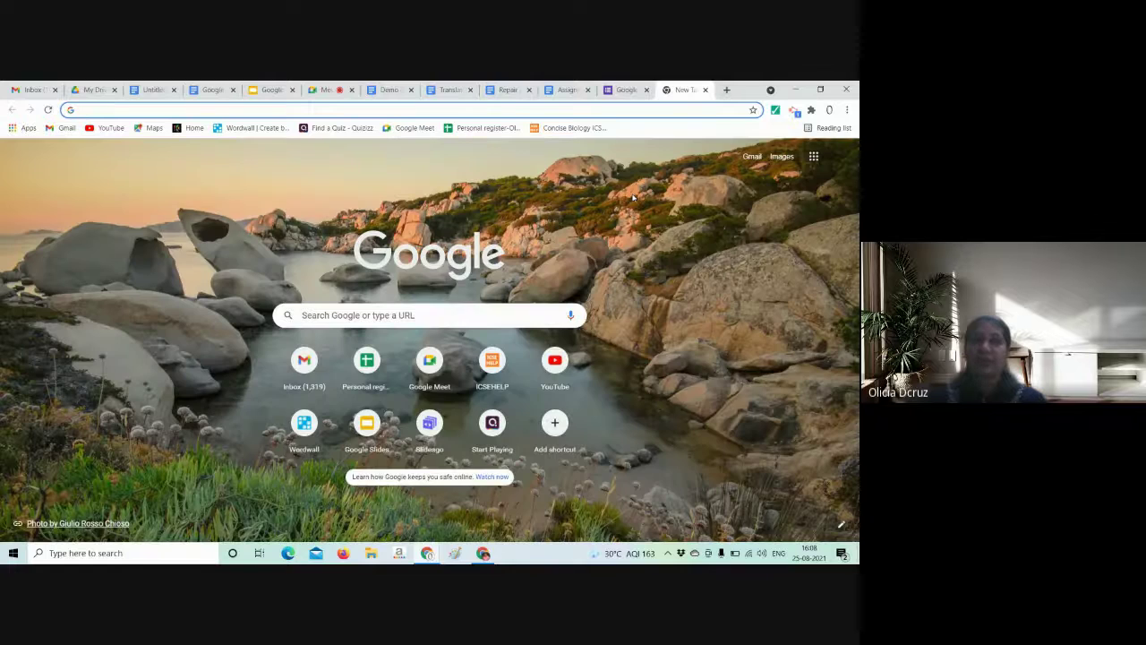
pyautogui.write('google')
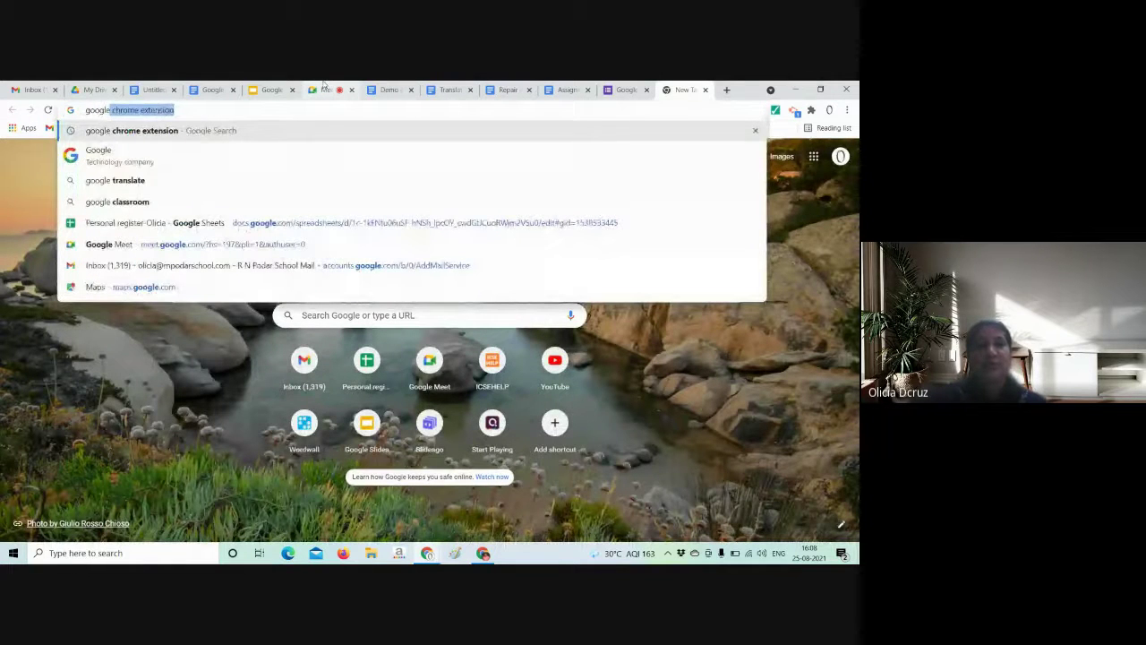
pyautogui.write('.')
pyautogui.press('BackSpace')
pyautogui.press('BackSpace')
pyautogui.press('BackSpace')
pyautogui.press('BackSpace')
pyautogui.press('BackSpace')
pyautogui.press('BackSpace')
pyautogui.press('BackSpace')
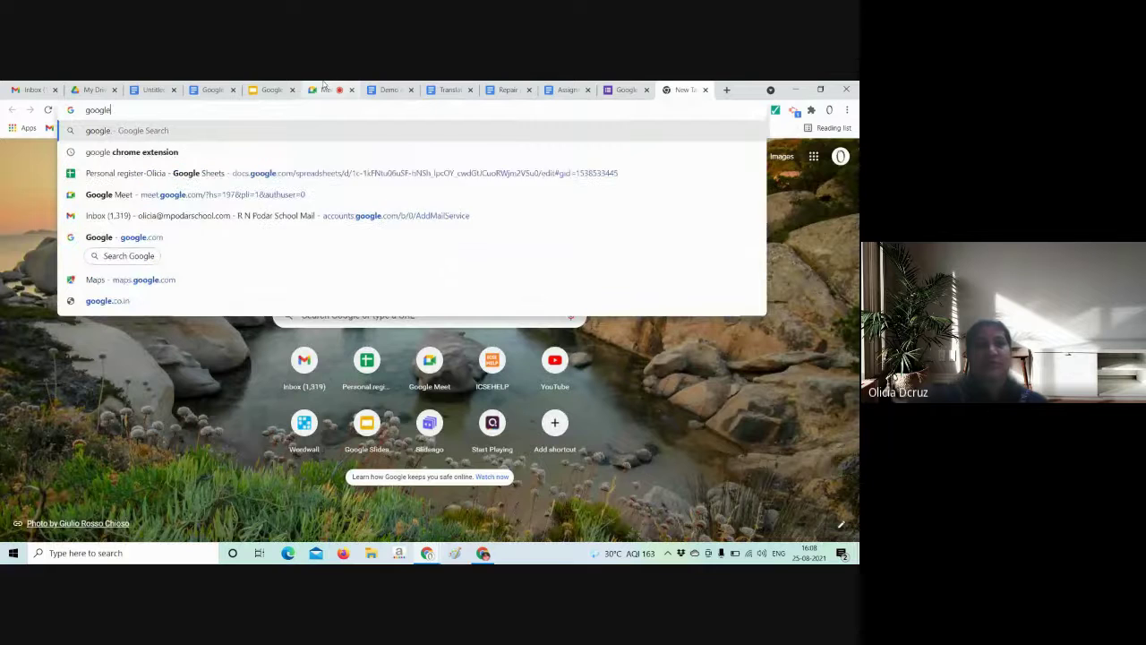
pyautogui.write('doc.google')
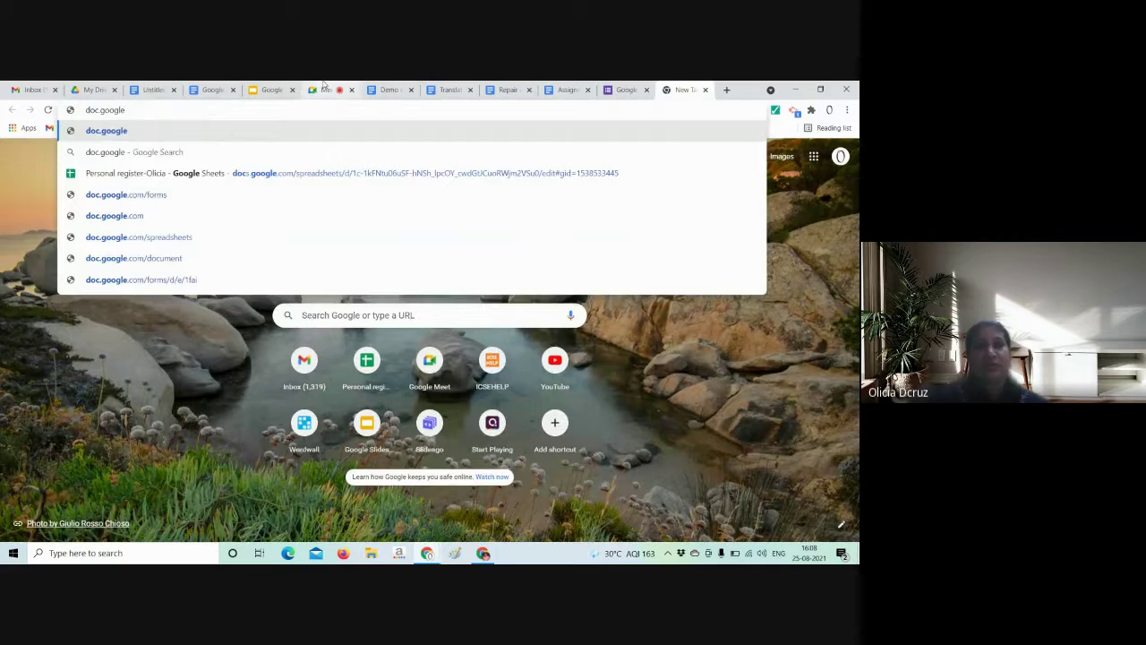
pyautogui.write('.com')
pyautogui.press('Return')
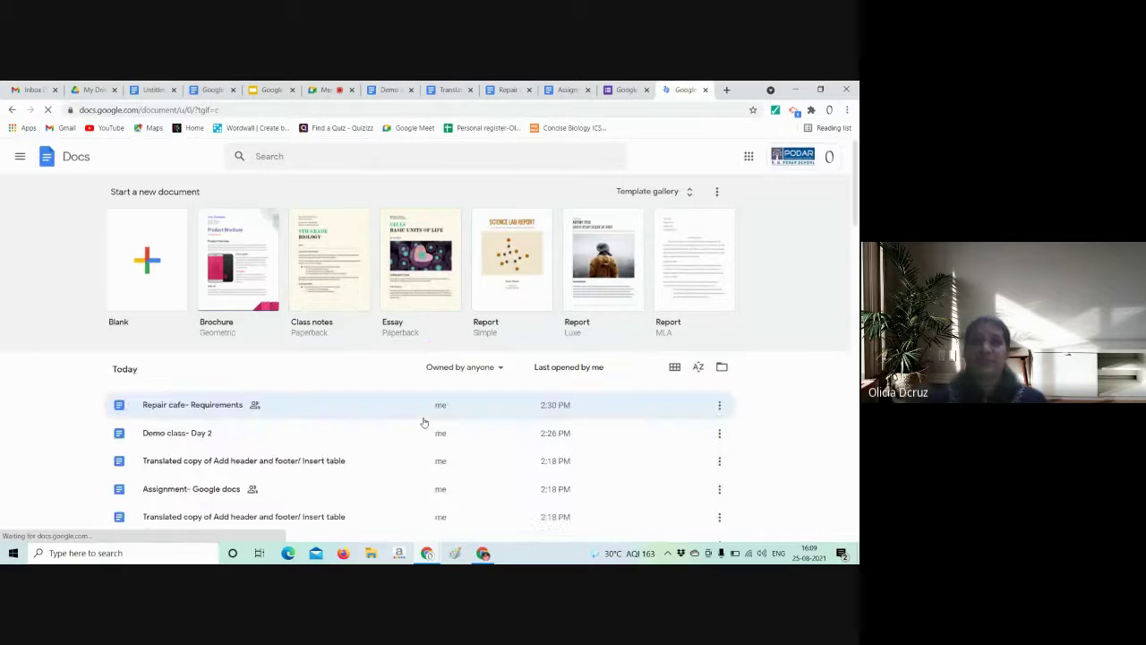
# - Check the Meet call, then close the duplicate Docs home tab and the untitled document's tab
pyautogui.click(324, 89)
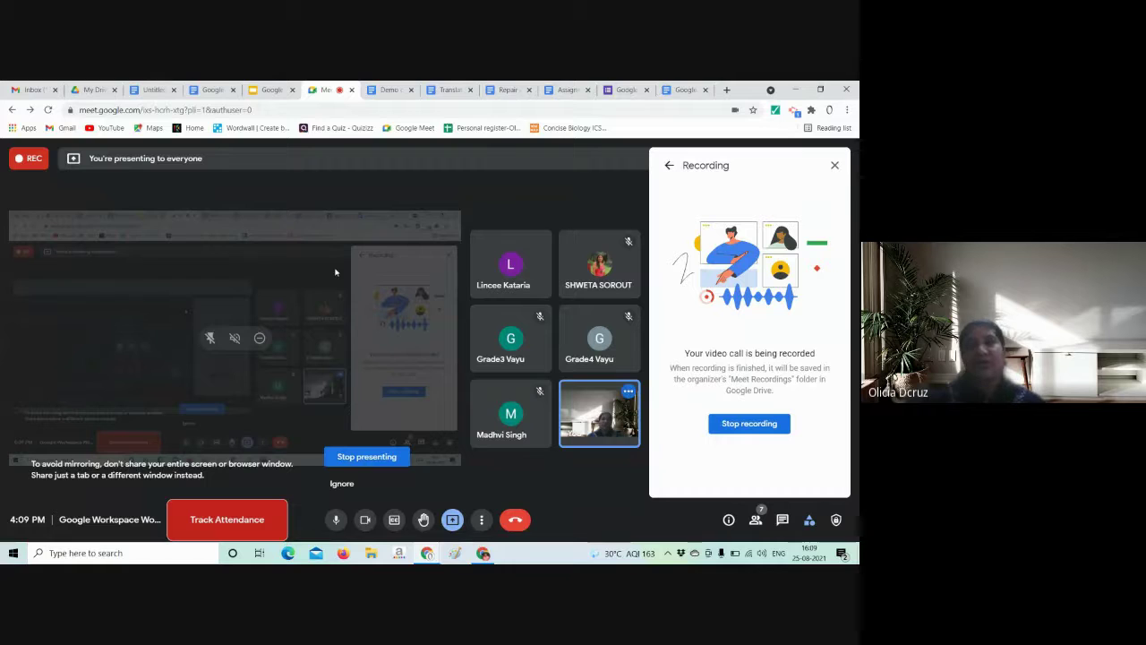
pyautogui.click(685, 90)
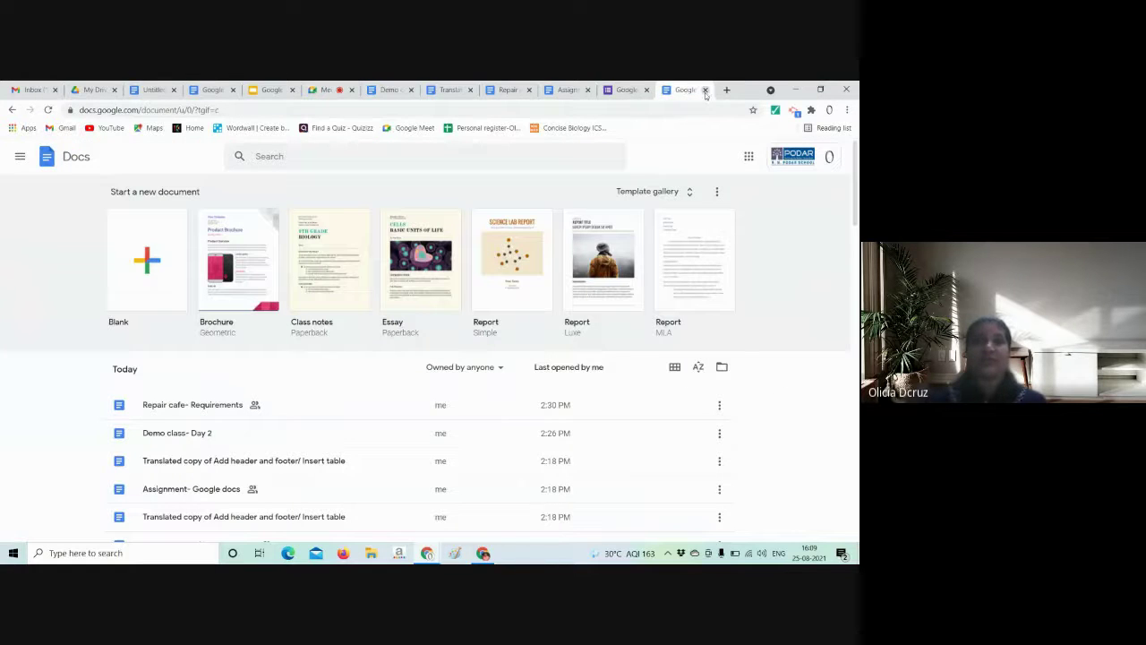
pyautogui.click(705, 91)
pyautogui.click(230, 90)
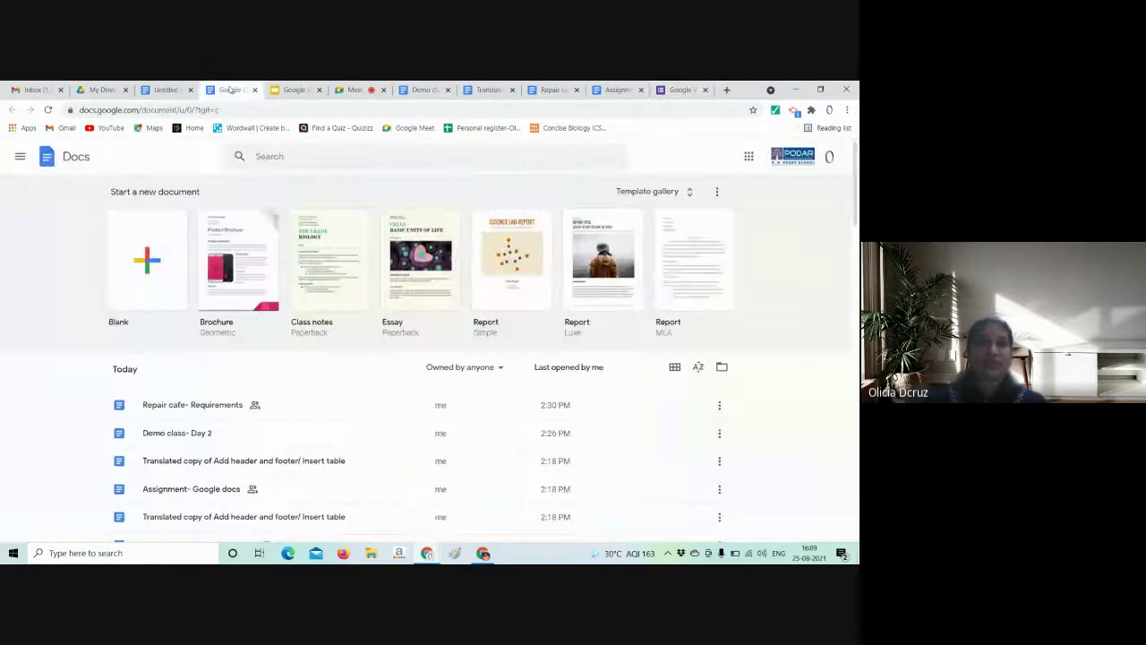
pyautogui.click(179, 91)
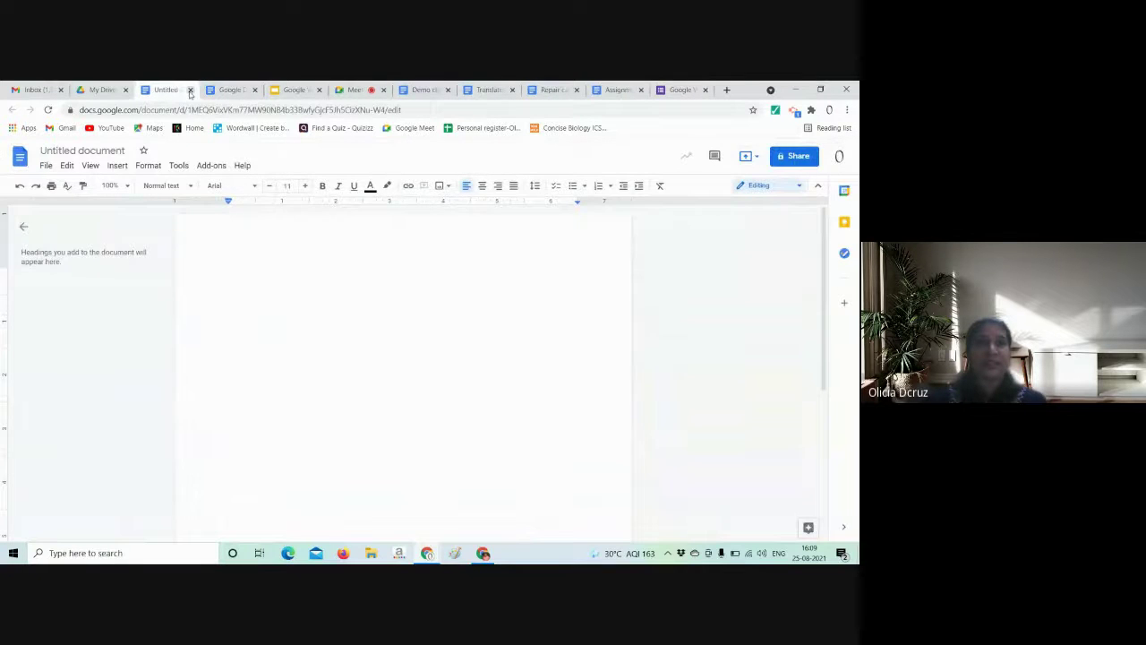
pyautogui.click(190, 91)
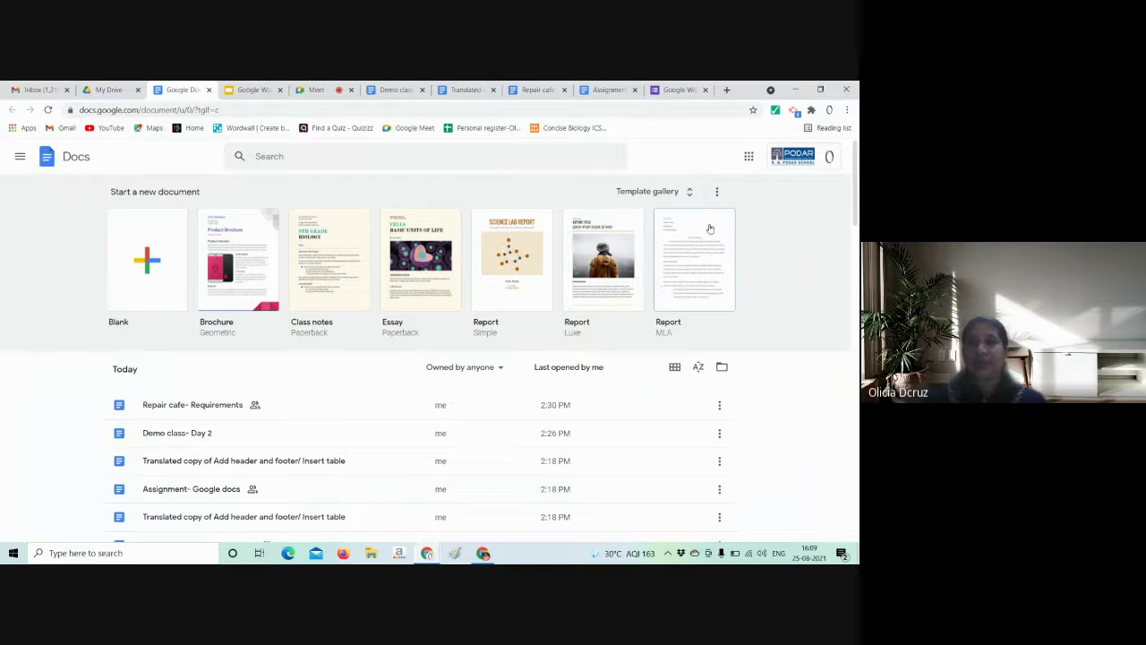
# - Open the Docs template gallery and look through the Education, Letters, Resumes, Personal and Work templates
pyautogui.click(690, 200)
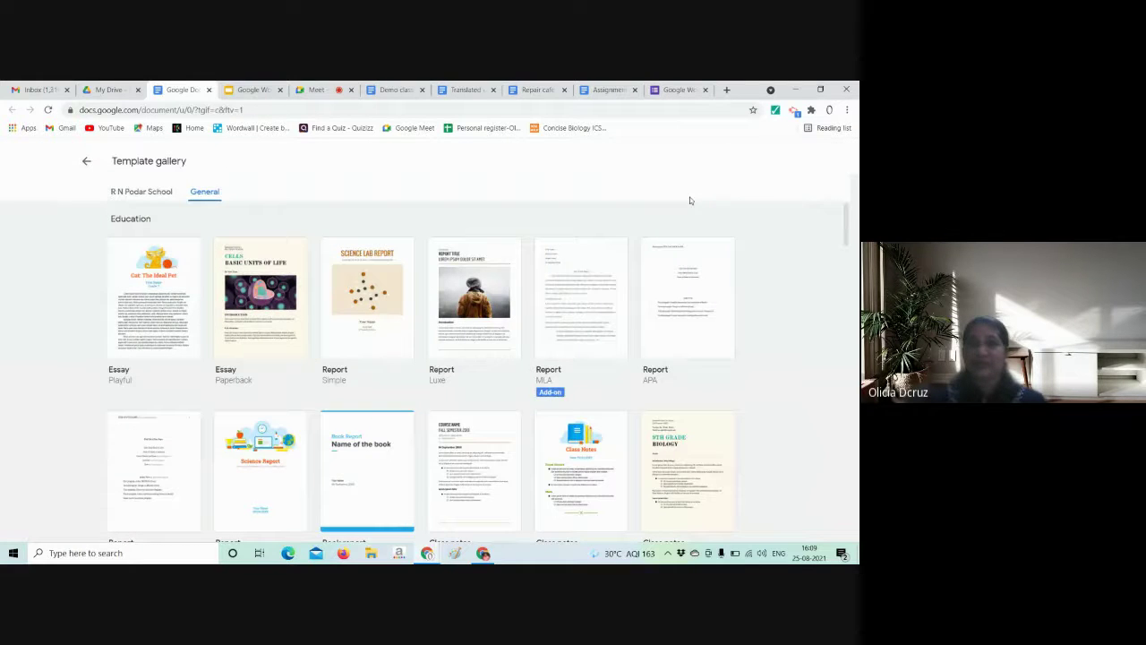
pyautogui.scroll(-1, 640, 325)
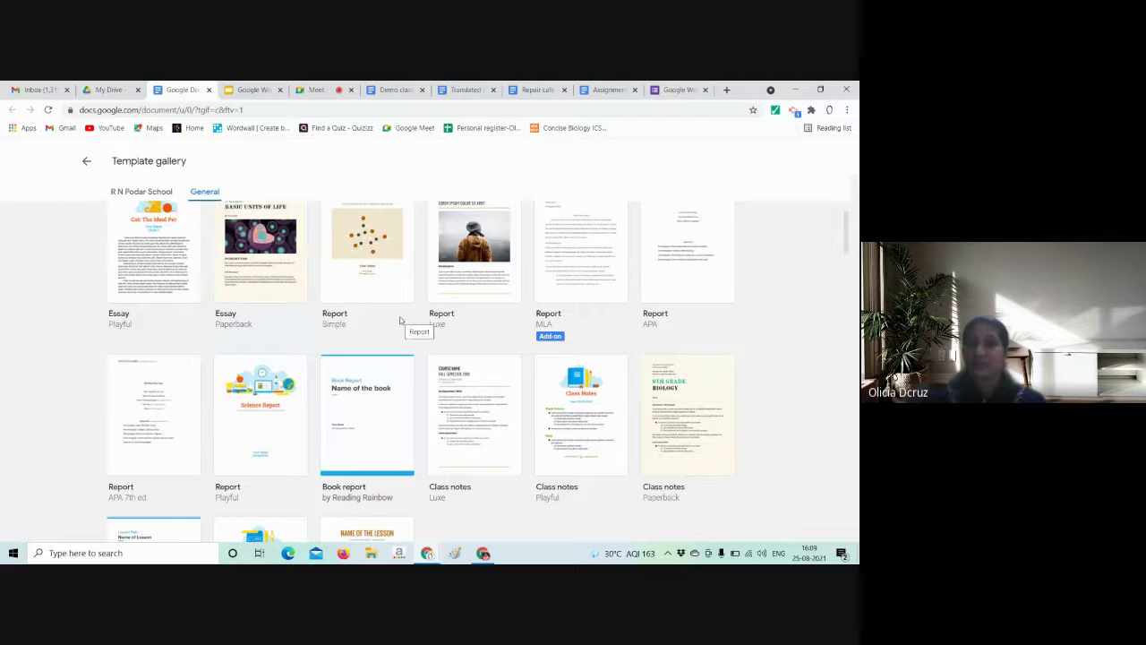
pyautogui.scroll(-2, 400, 321)
pyautogui.scroll(-1, 555, 309)
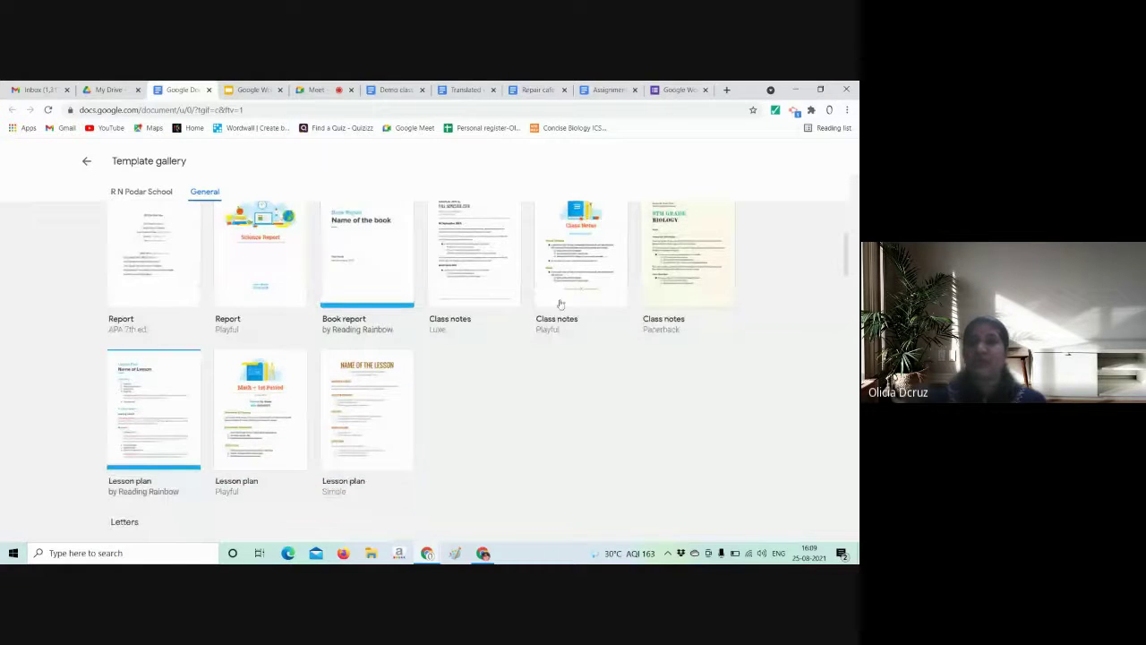
pyautogui.scroll(-1, 571, 304)
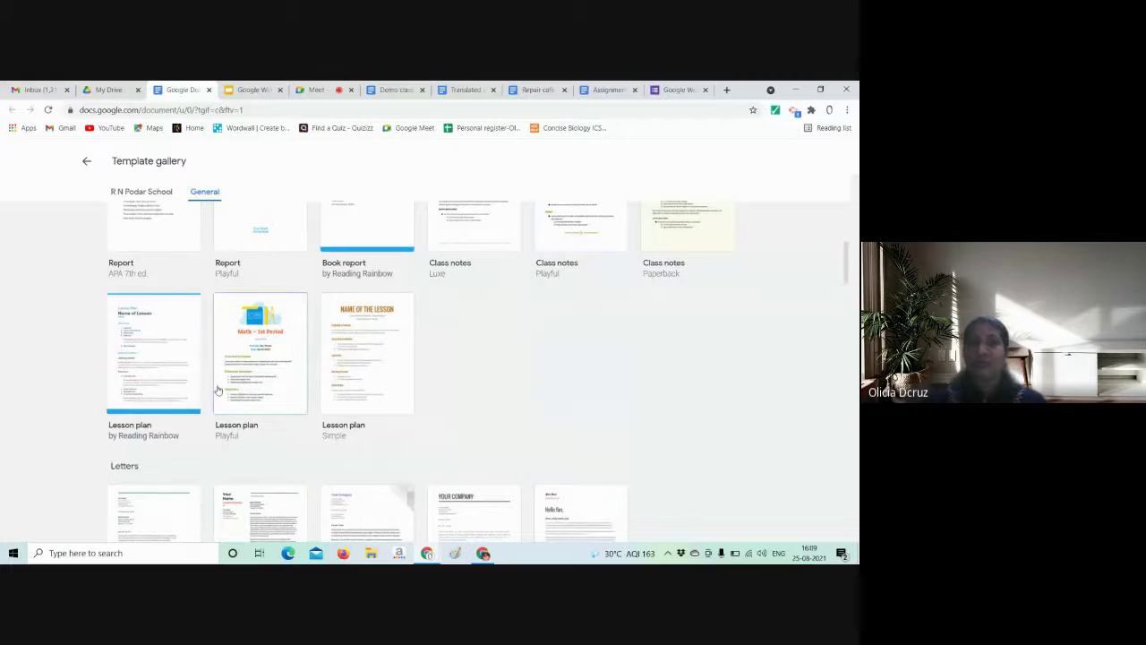
pyautogui.scroll(-3, 338, 377)
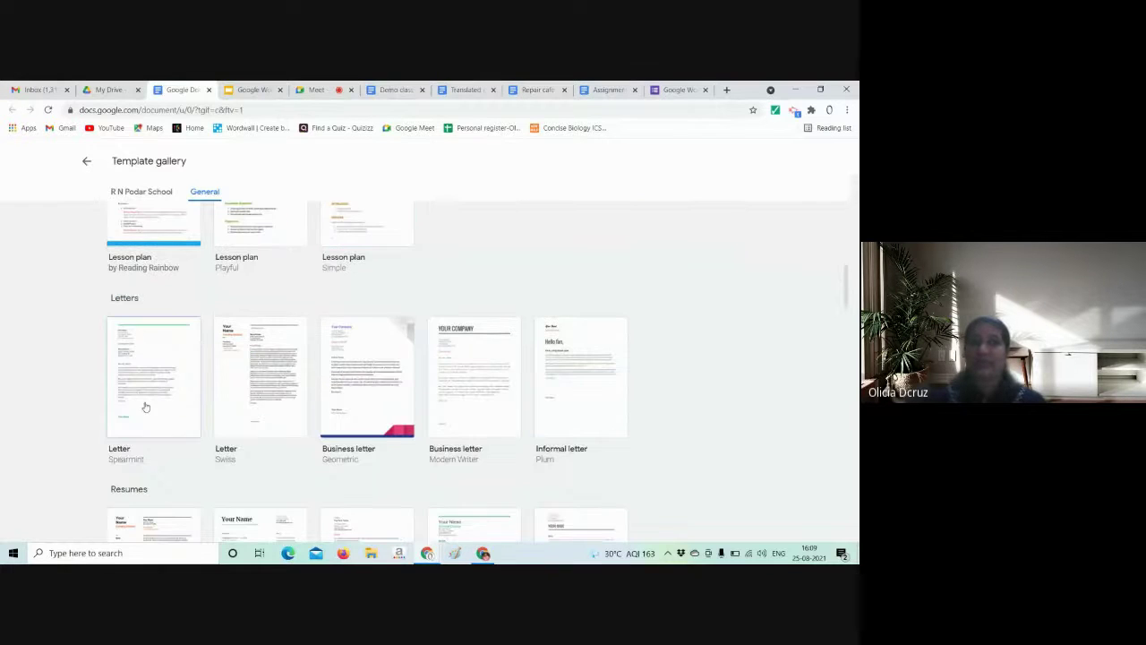
pyautogui.scroll(-1, 478, 400)
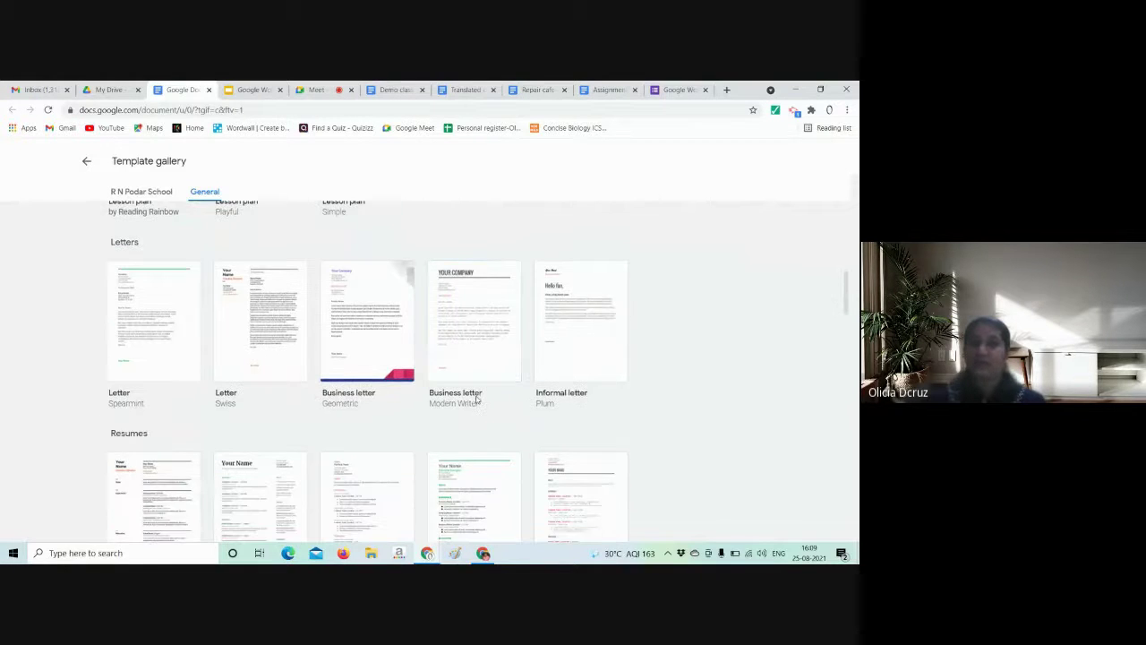
pyautogui.scroll(-2, 477, 401)
pyautogui.scroll(-1, 477, 401)
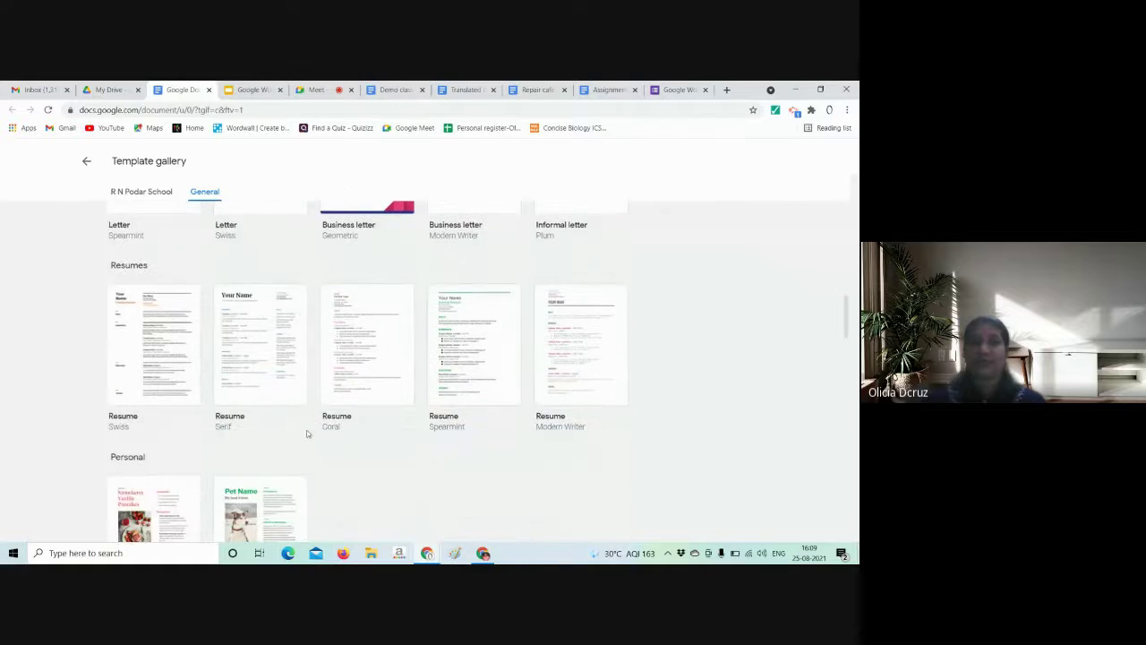
pyautogui.scroll(-3, 348, 421)
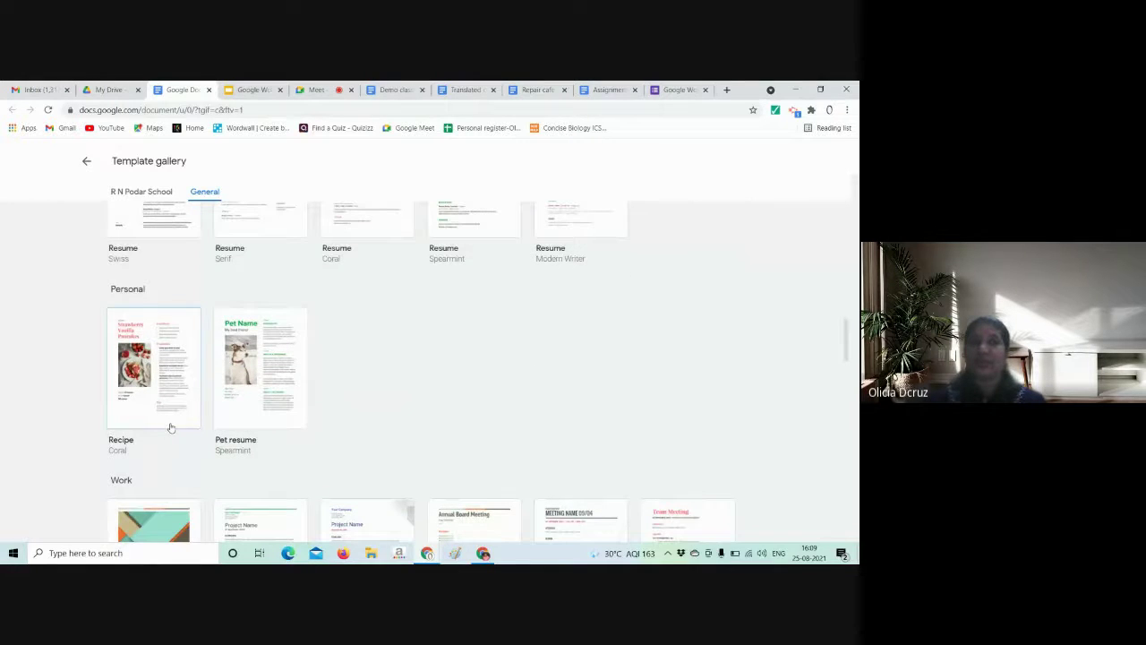
pyautogui.scroll(-4, 195, 398)
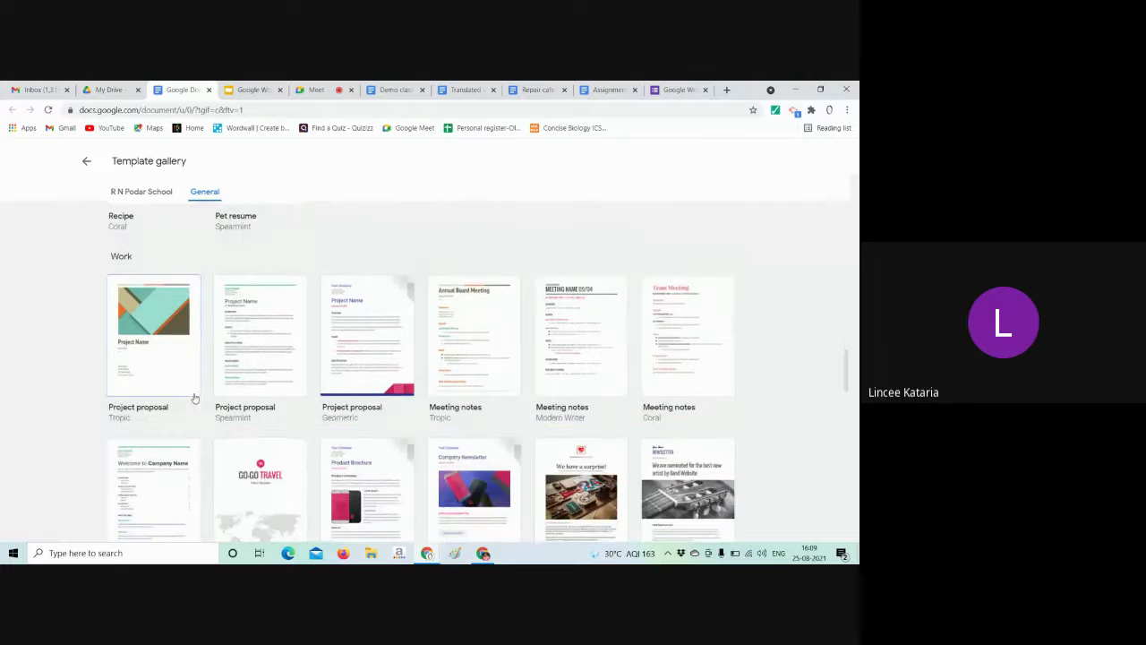
pyautogui.scroll(-5, 194, 397)
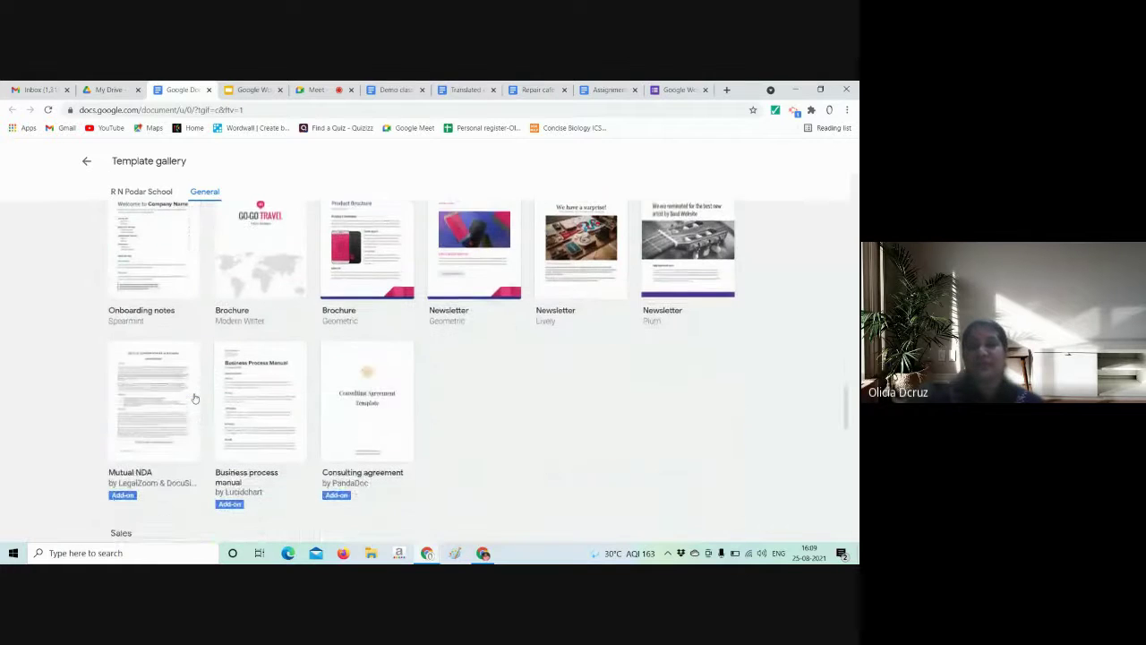
pyautogui.scroll(2, 194, 397)
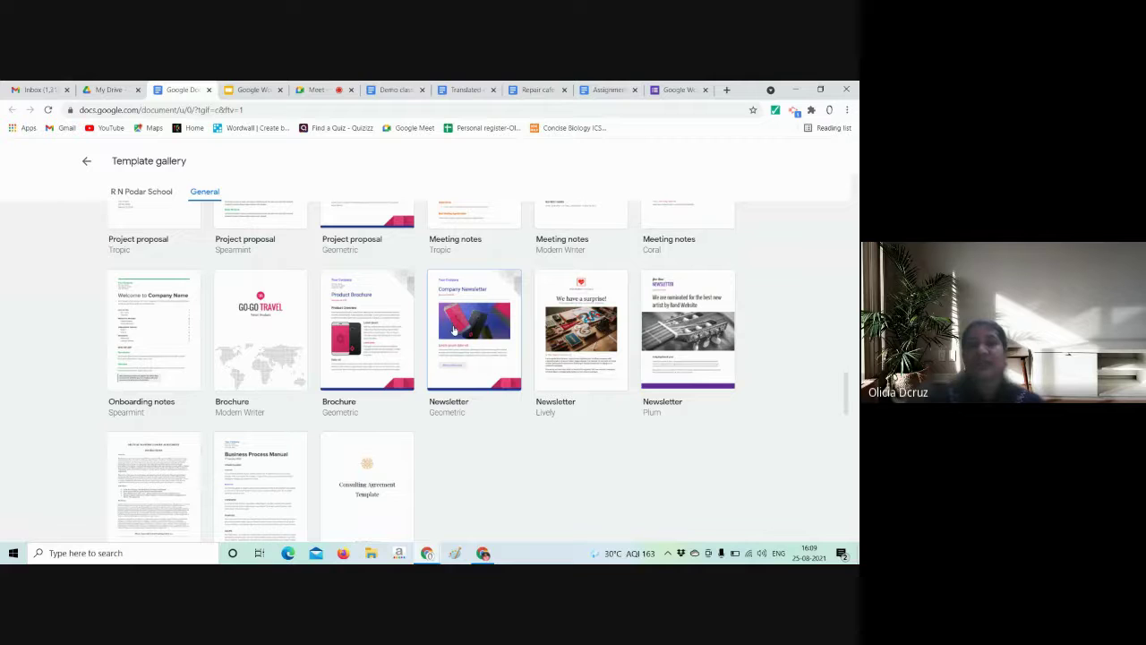
pyautogui.scroll(20, 368, 406)
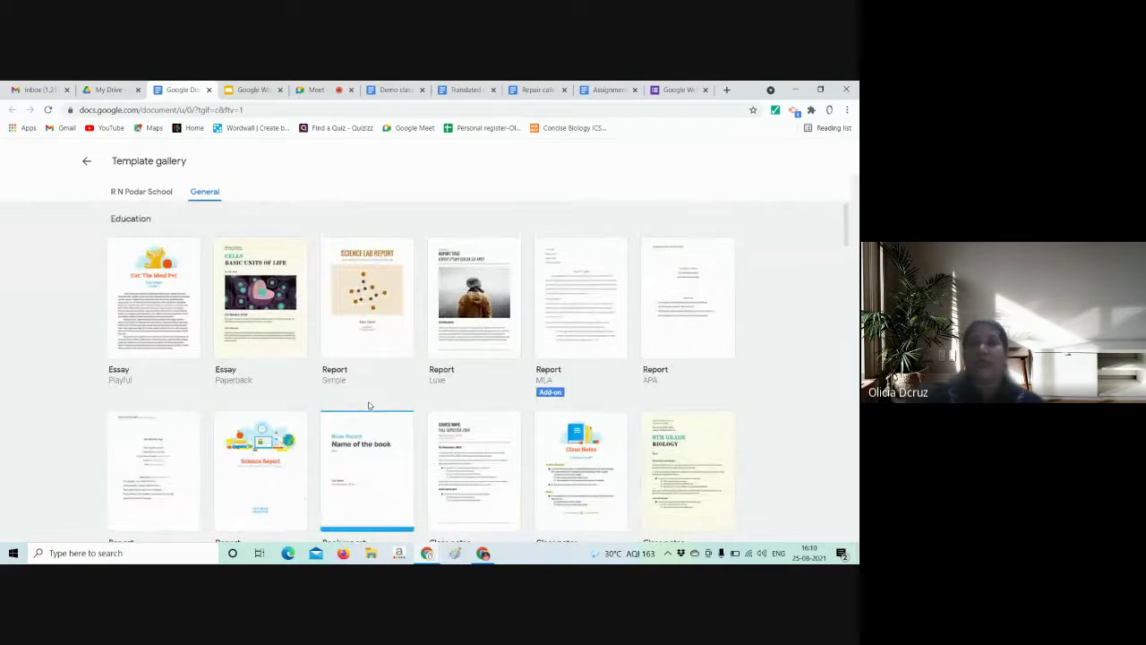
# - Leave the template gallery to create a new blank document, and check the Meet call
pyautogui.click(87, 162)
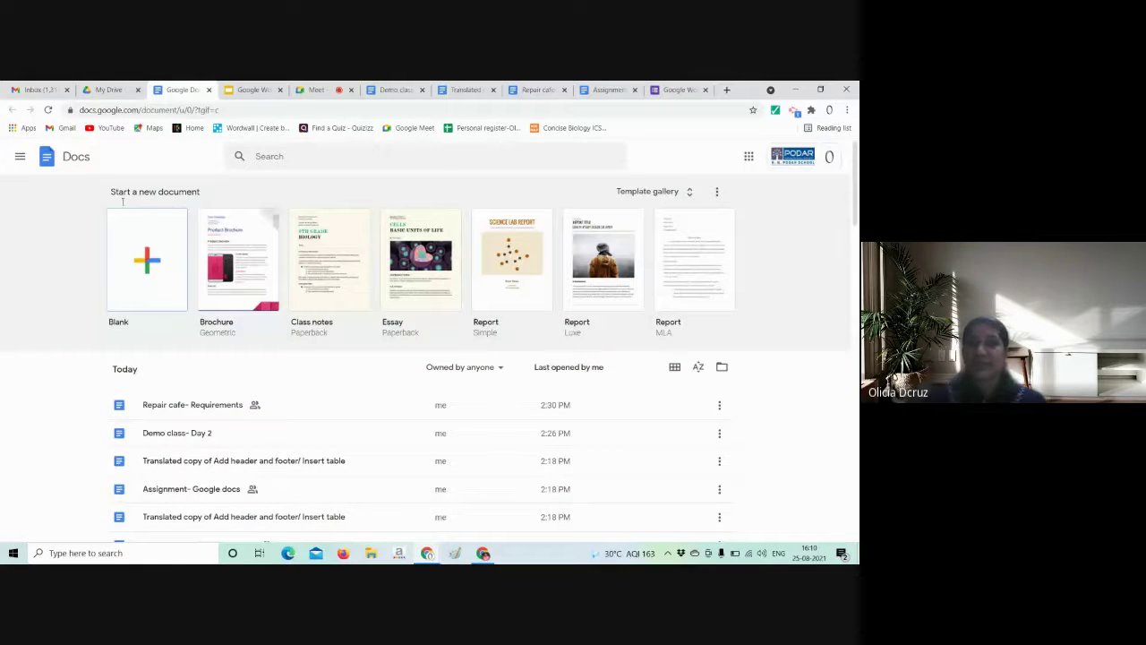
pyautogui.click(148, 263)
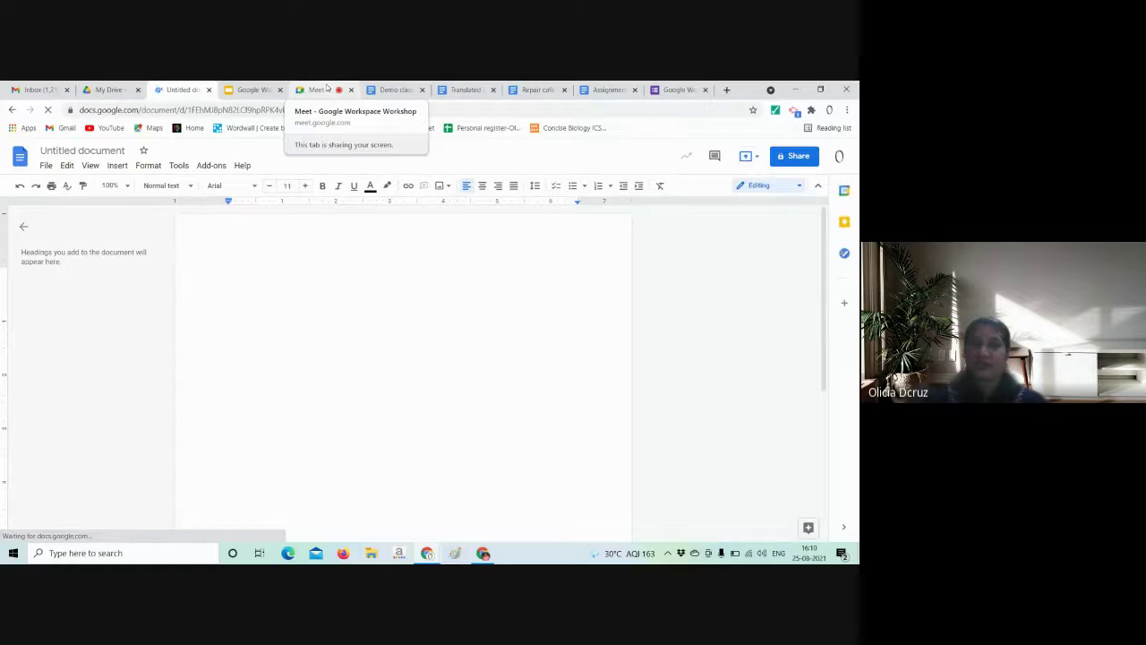
pyautogui.click(328, 89)
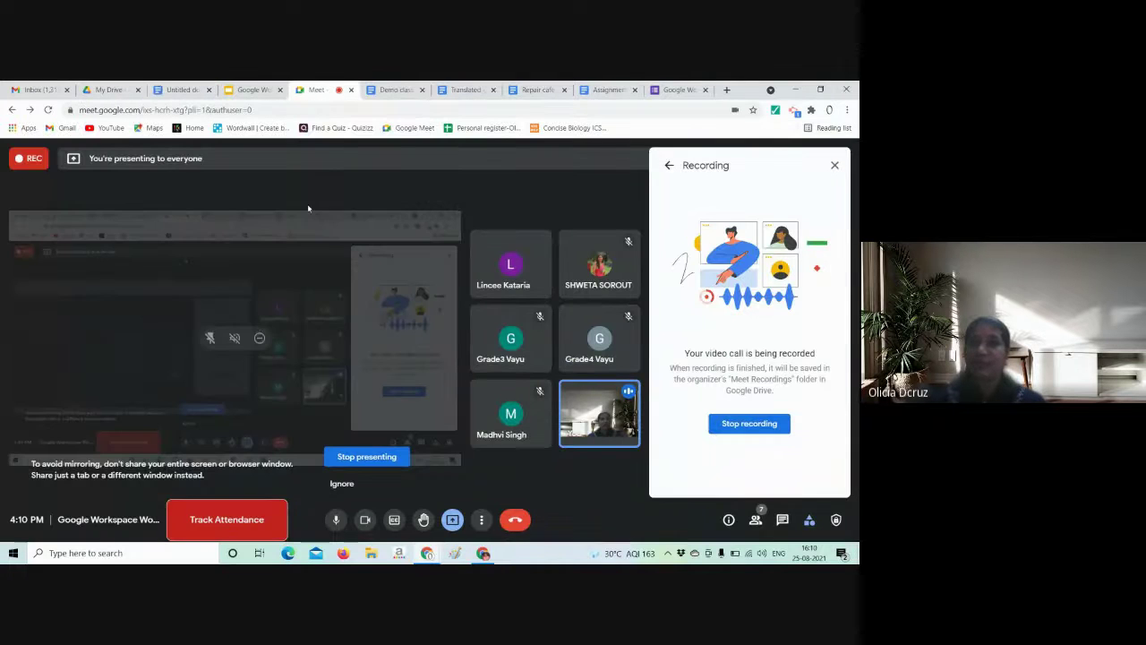
pyautogui.click(180, 89)
# - Rename the untitled document as "Day 2- Trial"
pyautogui.click(127, 150)
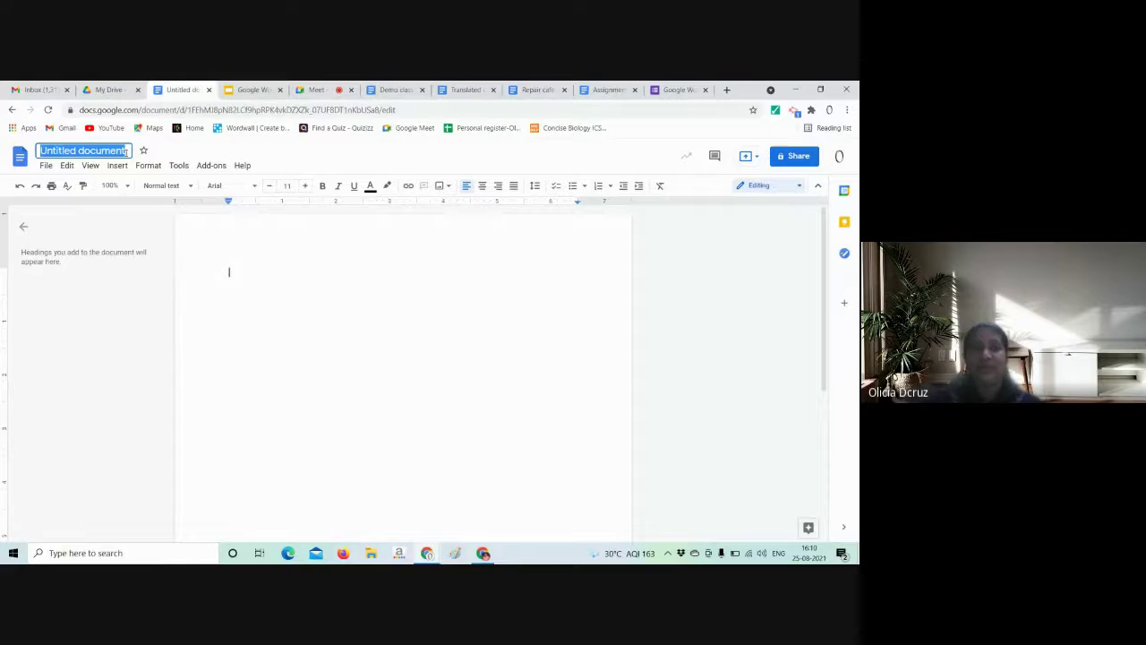
pyautogui.write('Day 2')
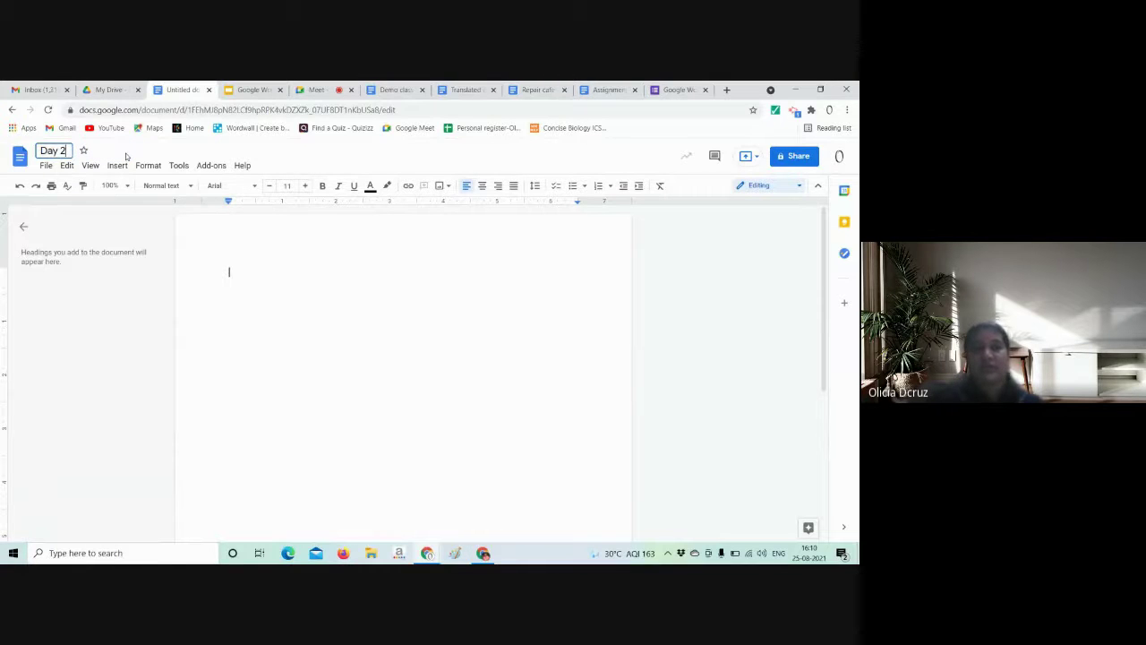
pyautogui.write('- Trial')
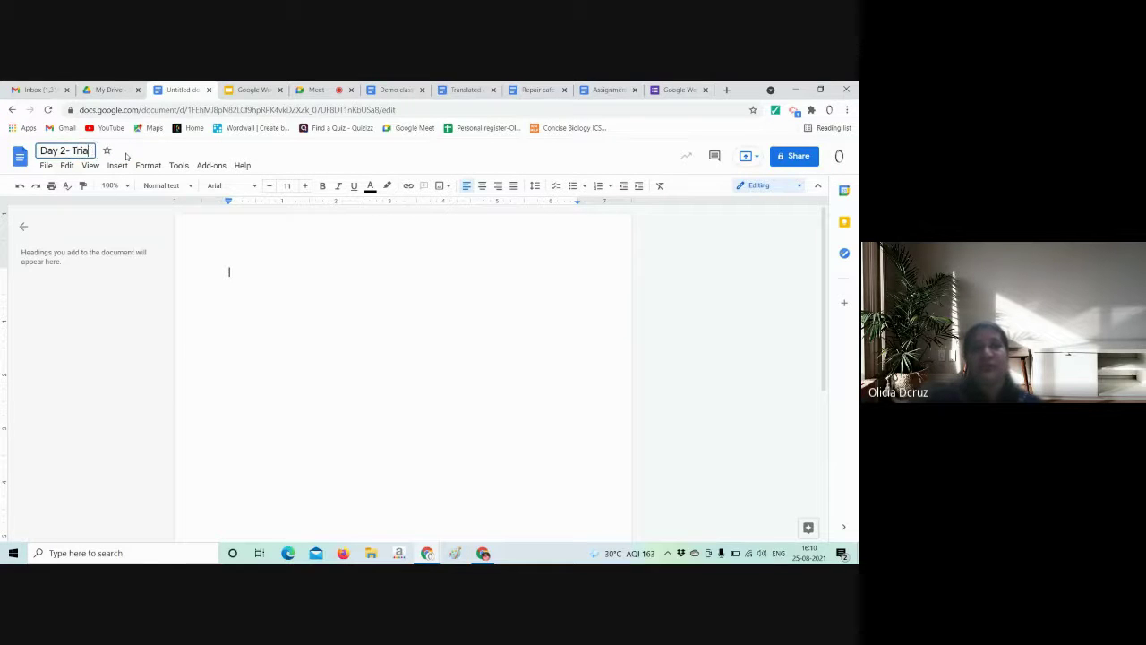
pyautogui.click(277, 397)
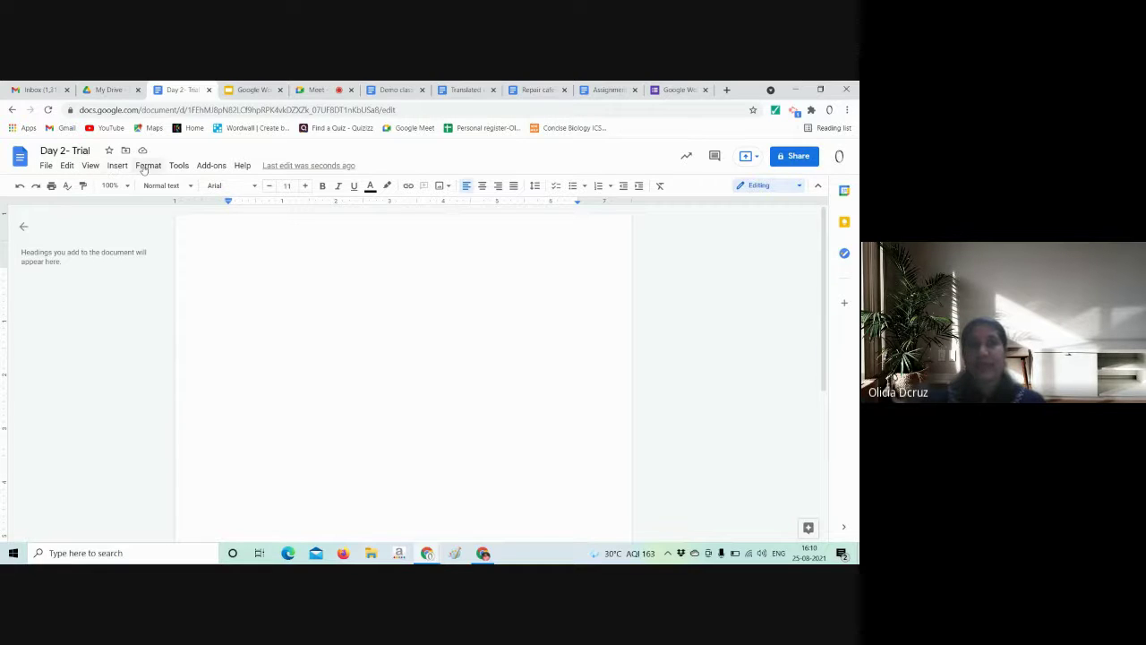
# - Look through the document's help options and the types of content available for insertion
pyautogui.click(240, 170)
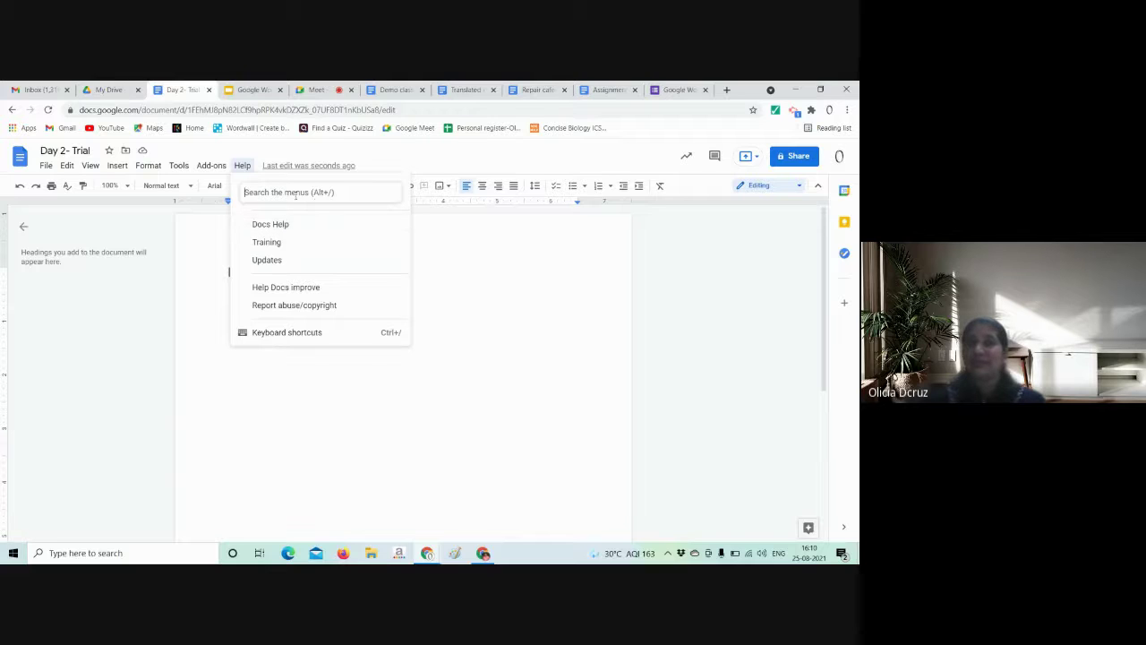
pyautogui.click(464, 257)
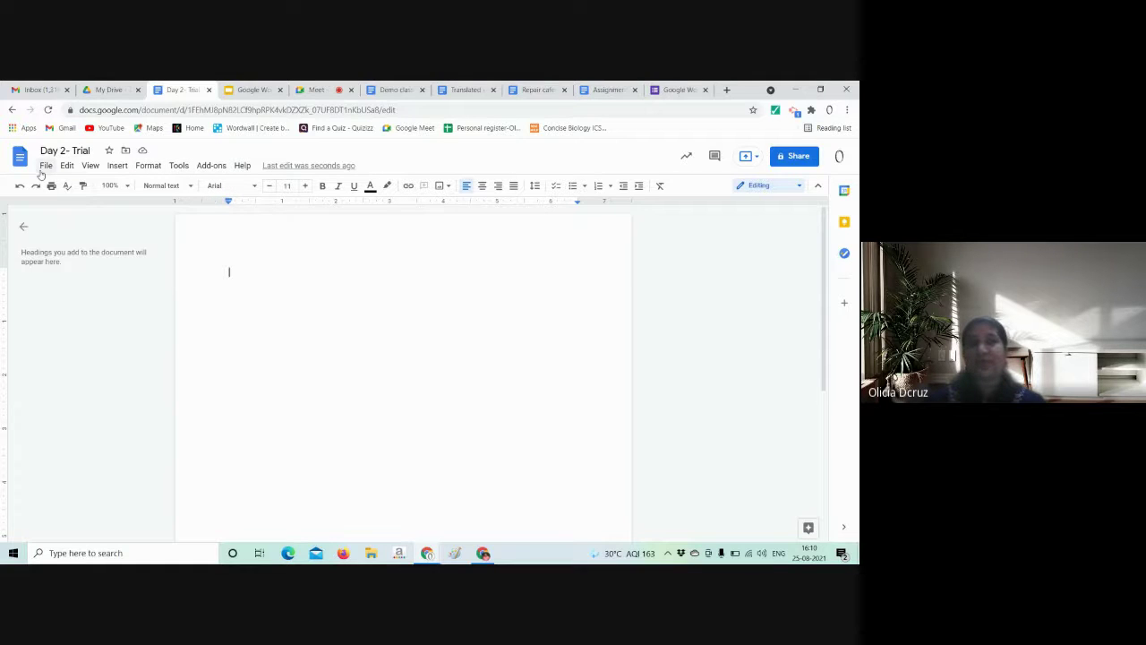
pyautogui.click(118, 166)
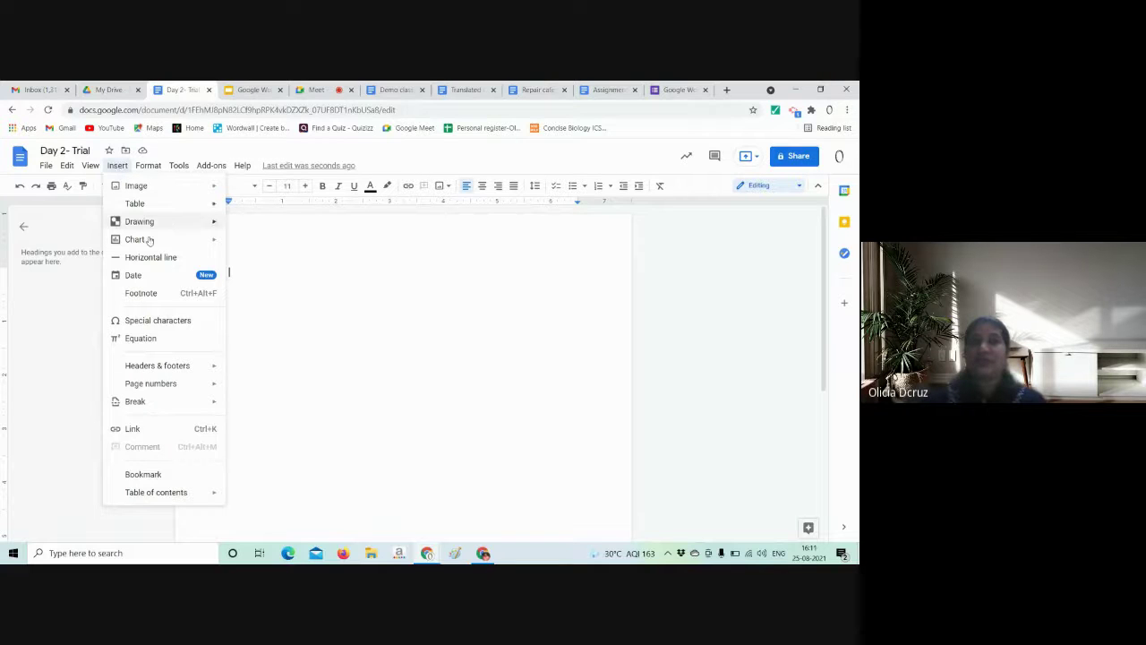
pyautogui.moveTo(139, 191)
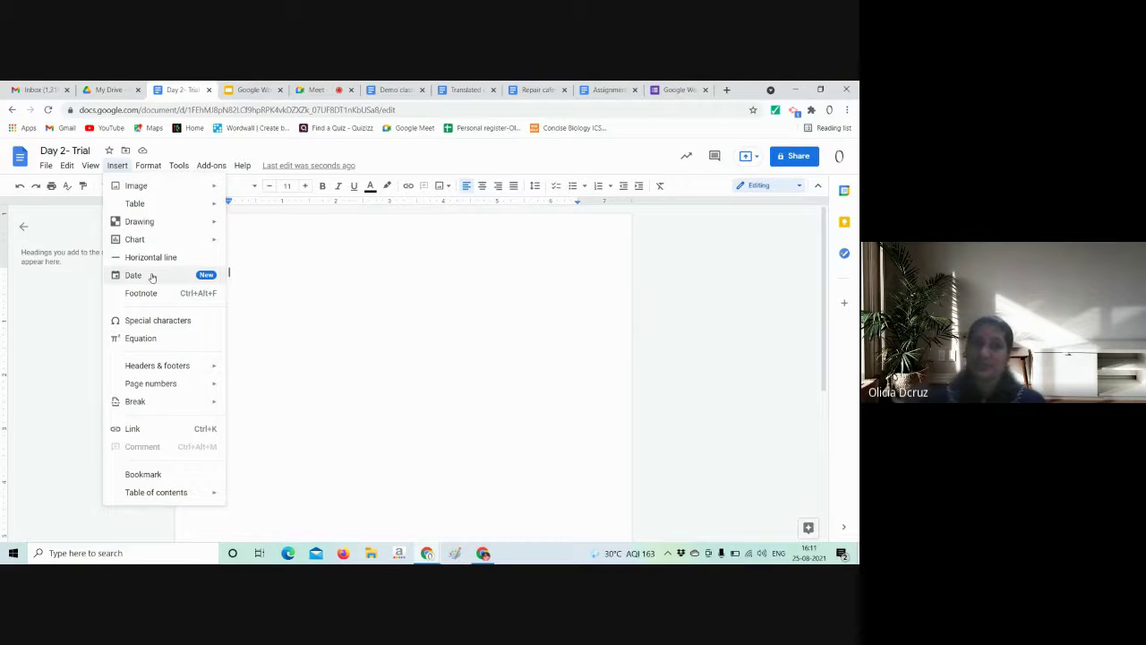
pyautogui.moveTo(175, 385)
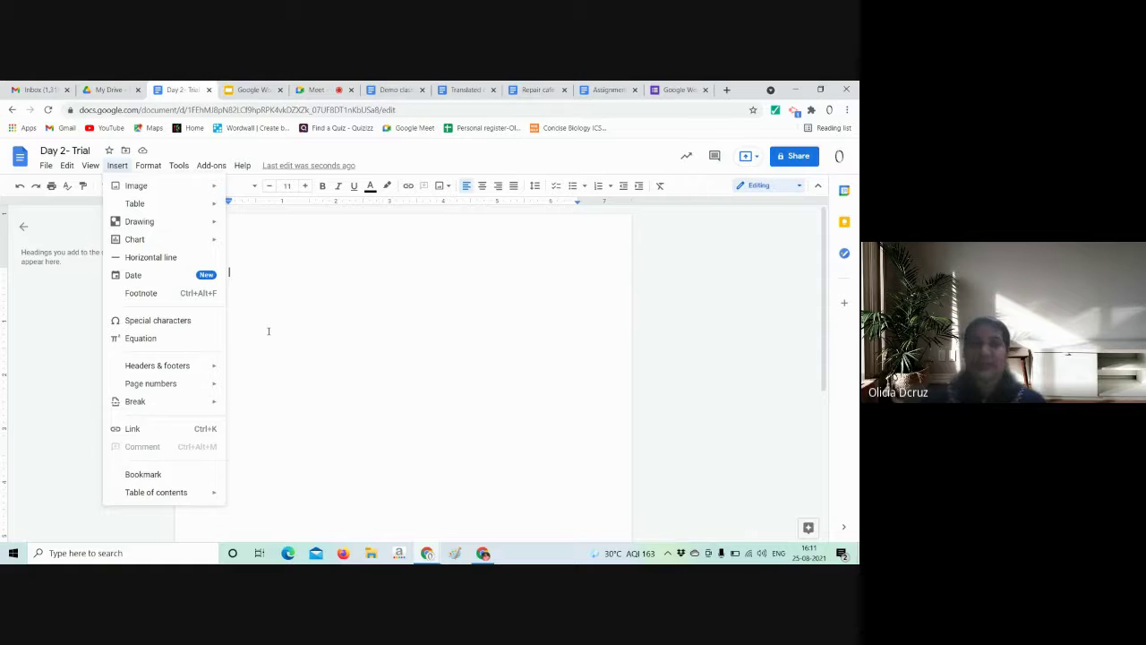
# - Insert the image file "paper" from the computer's Desktop folder into the document, and check the Meet call
pyautogui.moveTo(170, 188)
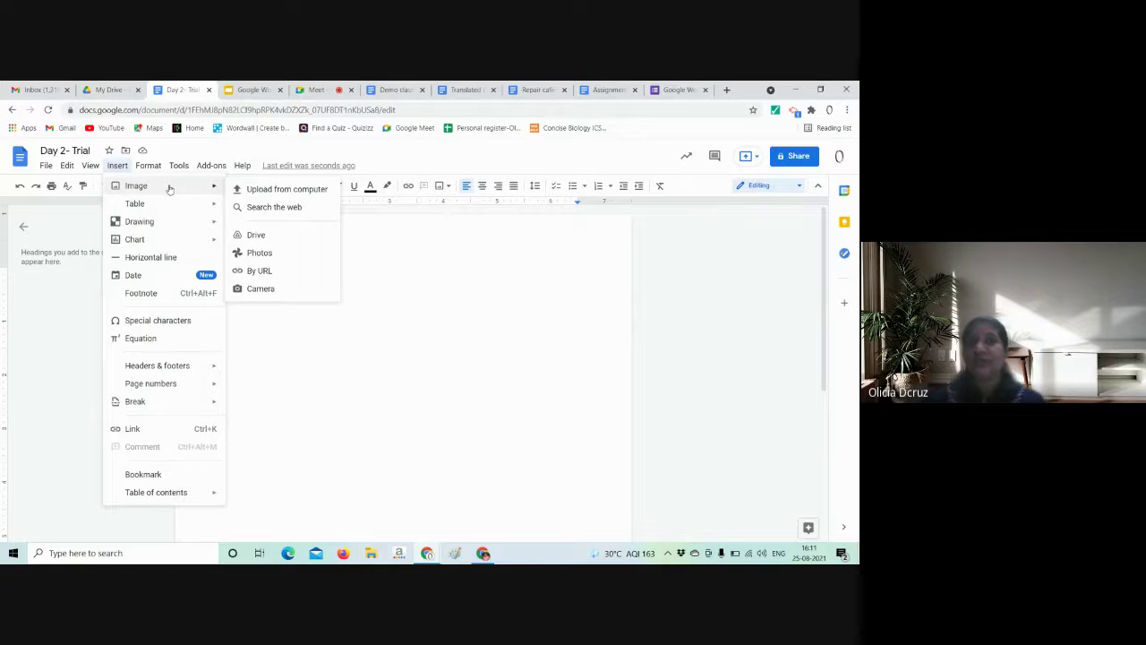
pyautogui.click(286, 188)
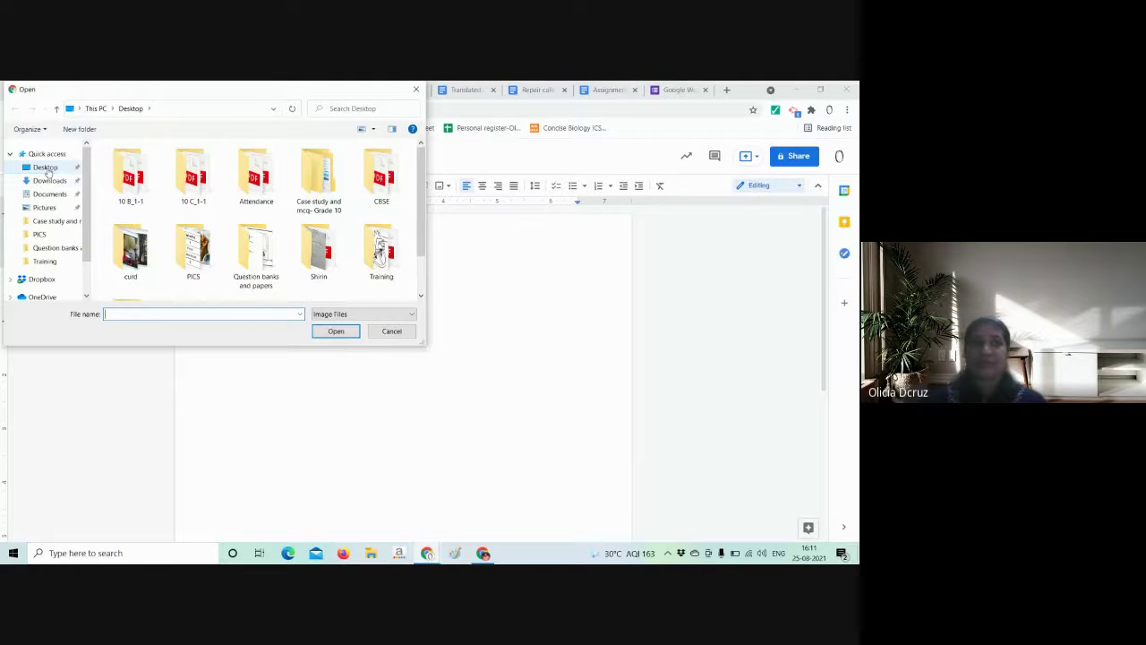
pyautogui.scroll(-1, 153, 222)
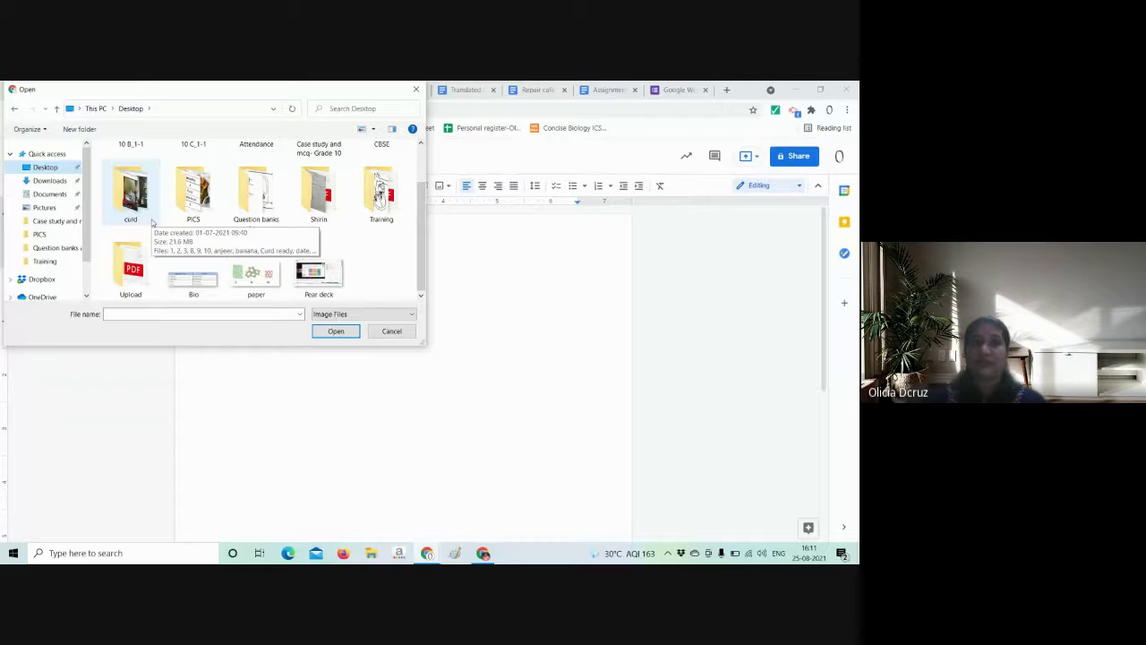
pyautogui.click(269, 280)
pyautogui.click(335, 330)
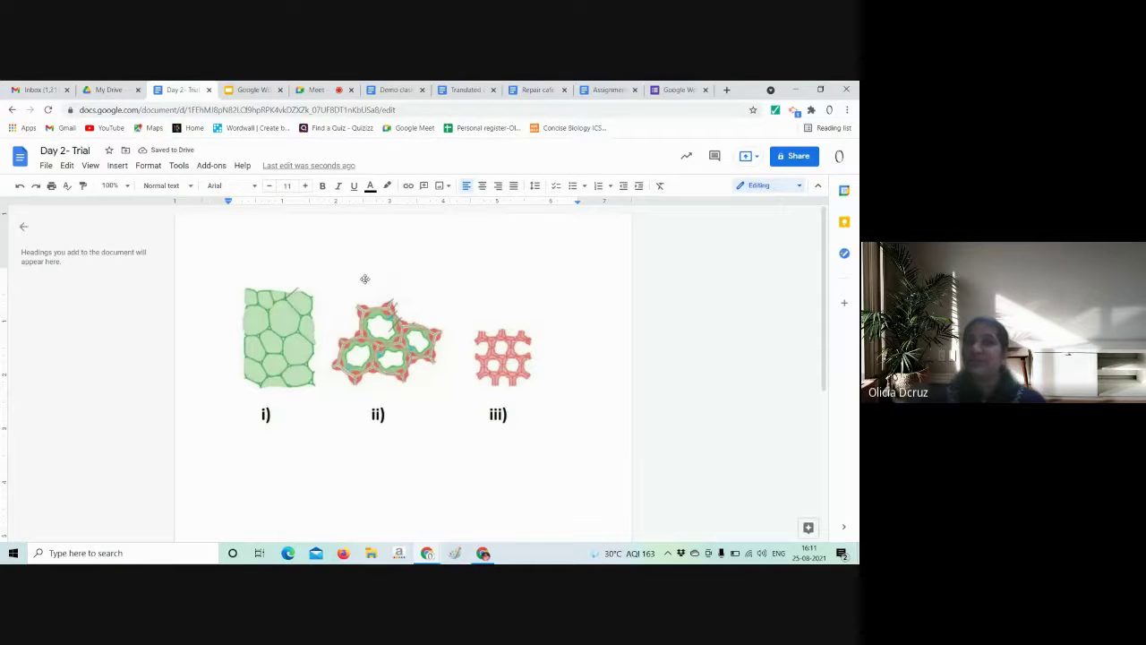
pyautogui.click(325, 86)
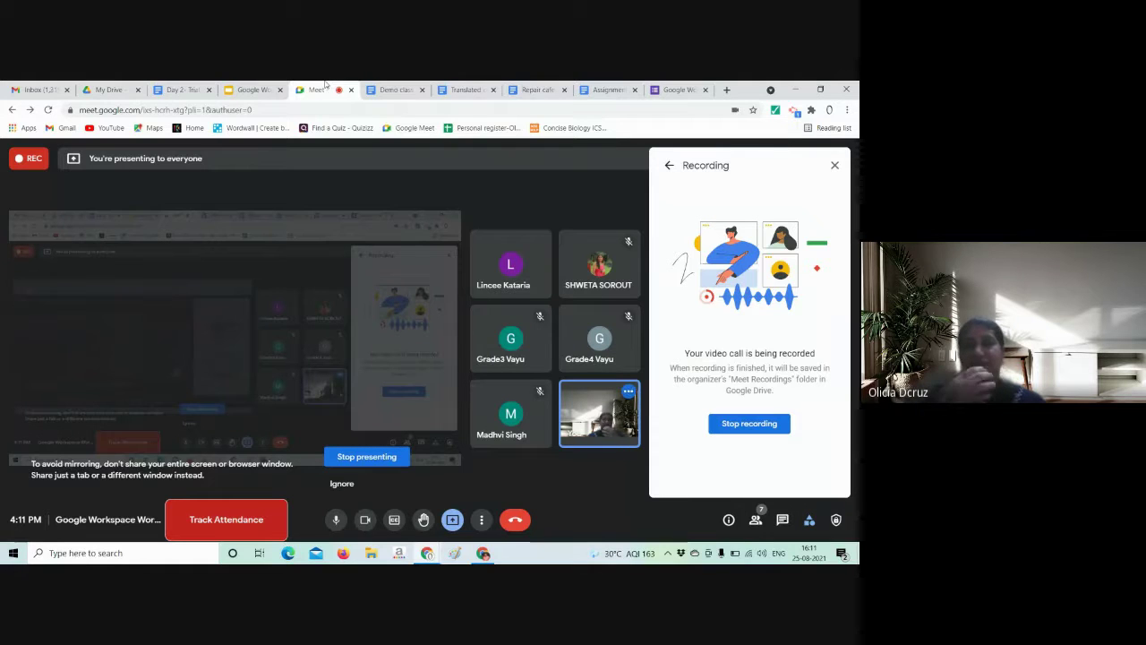
pyautogui.click(187, 89)
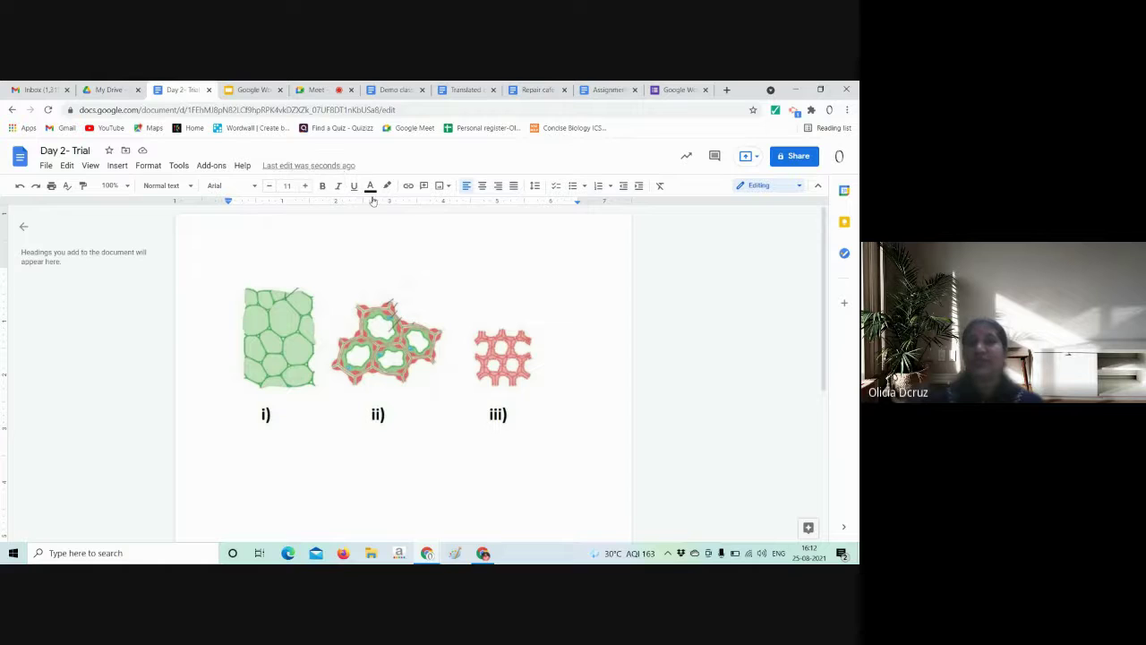
# - Start a new line below the cell diagrams and search for web images of "largest flower in the world"
pyautogui.press('Return')
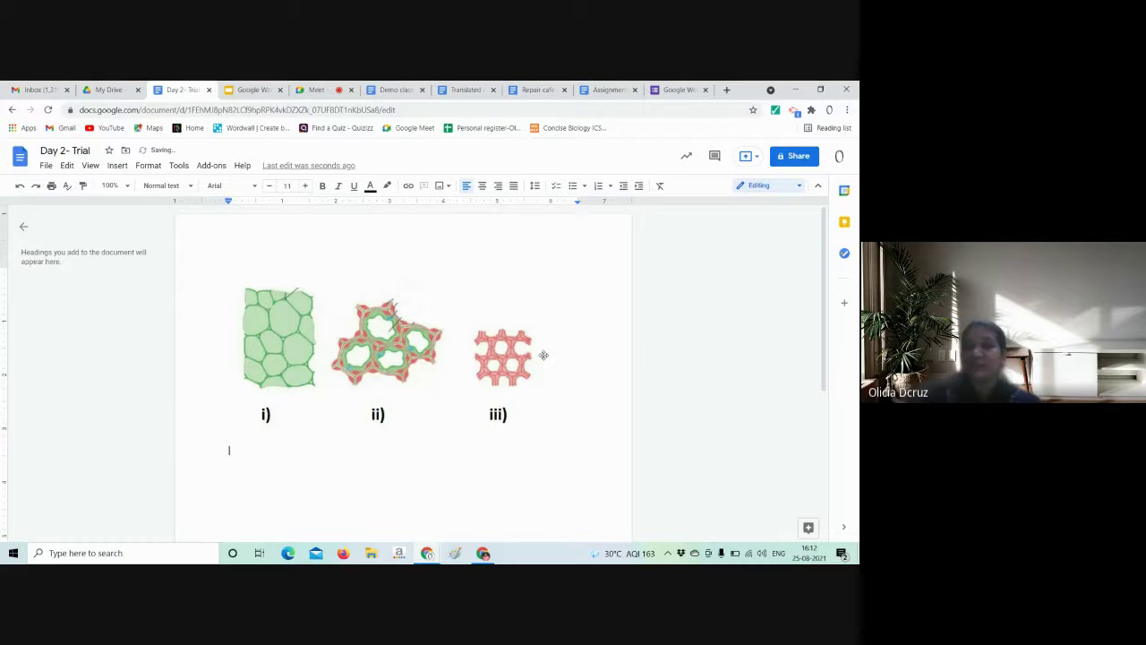
pyautogui.click(118, 167)
pyautogui.moveTo(134, 188)
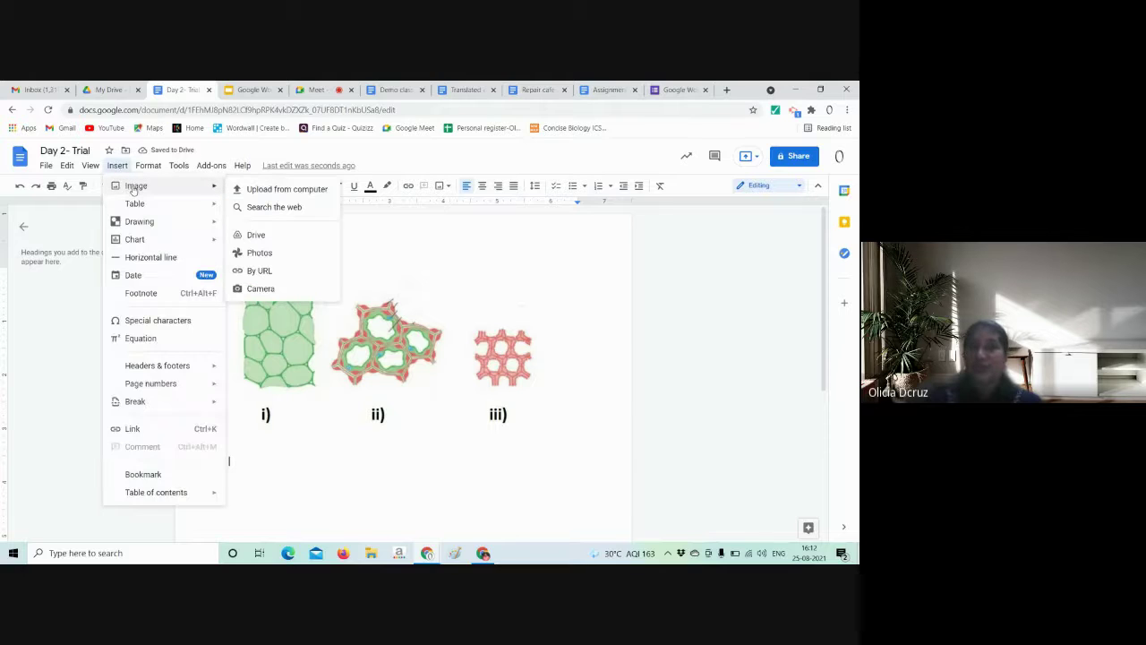
pyautogui.click(269, 208)
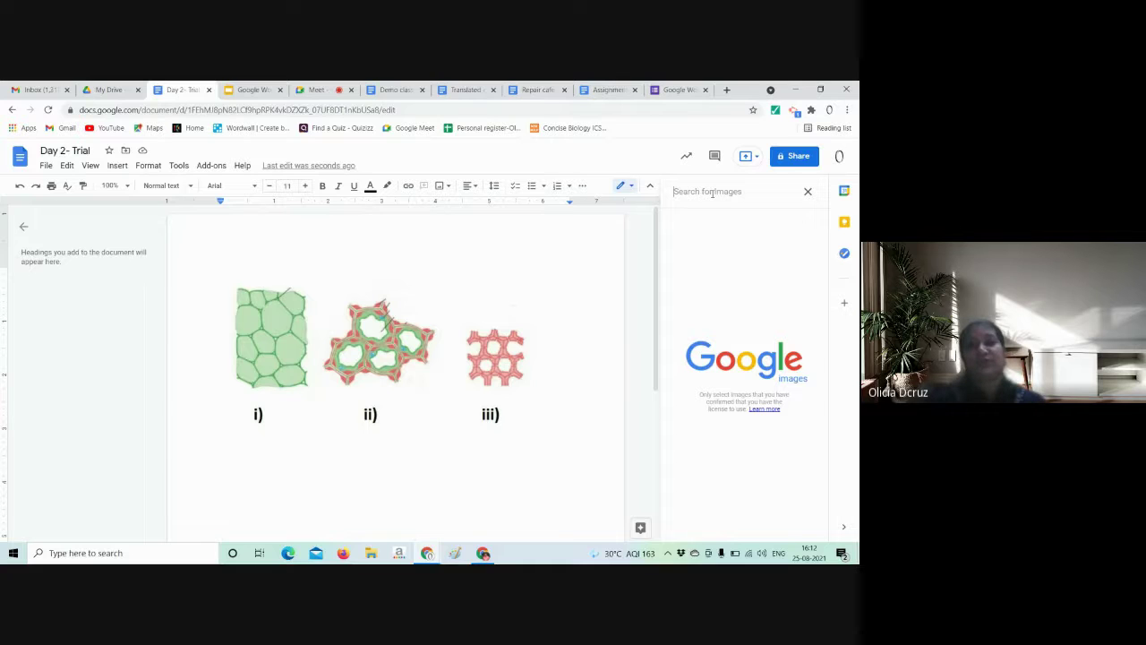
pyautogui.write('fl')
pyautogui.press('BackSpace')
pyautogui.press('BackSpace')
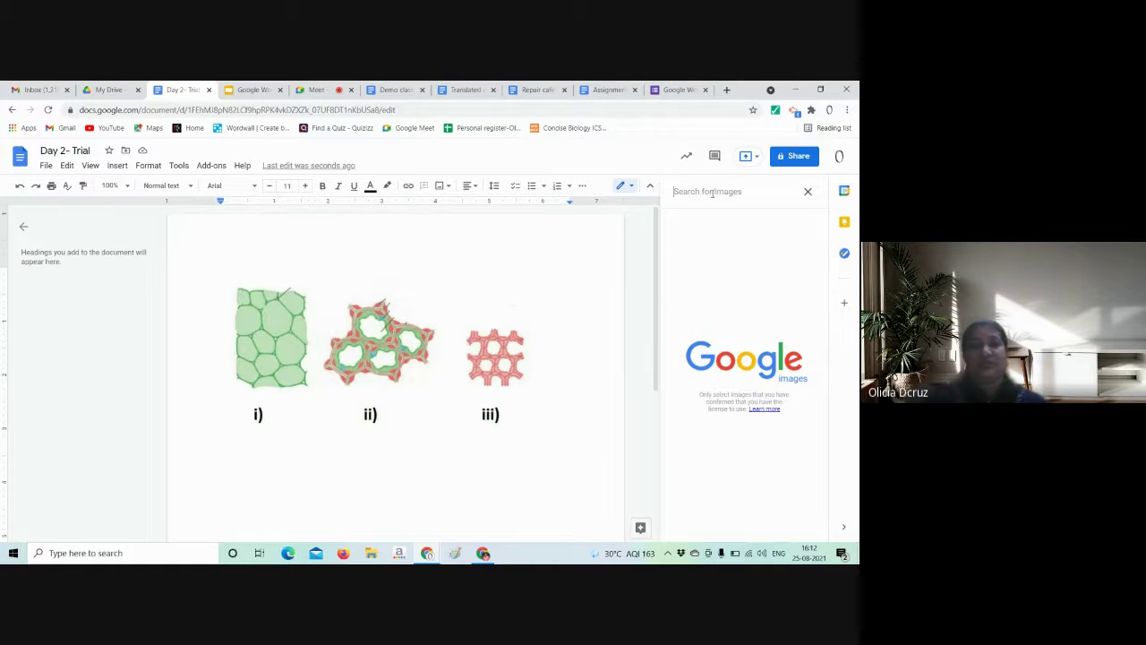
pyautogui.write('largest ')
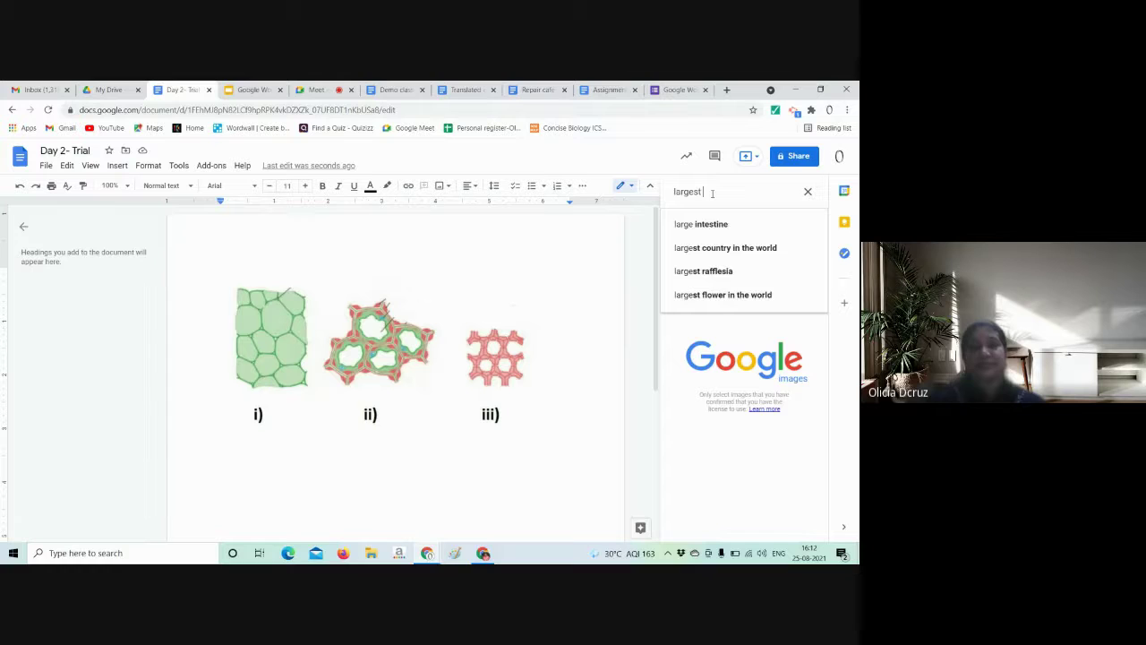
pyautogui.write('flower')
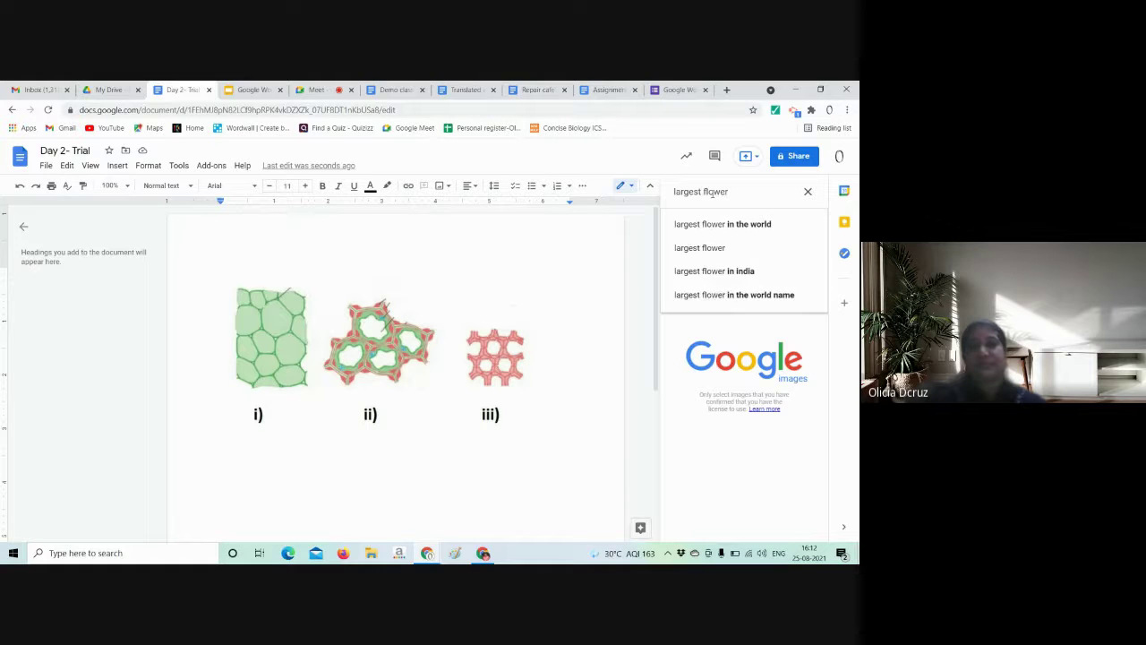
pyautogui.click(726, 225)
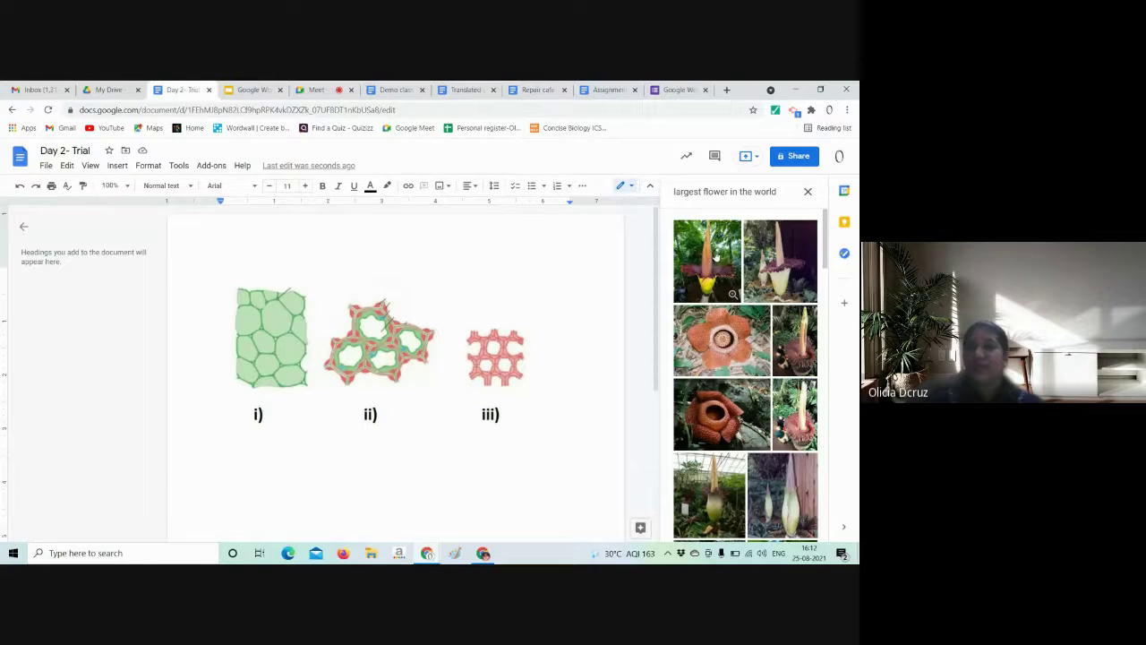
# - Insert the first search result, the tall flower with a yellow base, above the cell diagrams and review its placement
pyautogui.moveTo(715, 258); pyautogui.dragTo(297, 434)
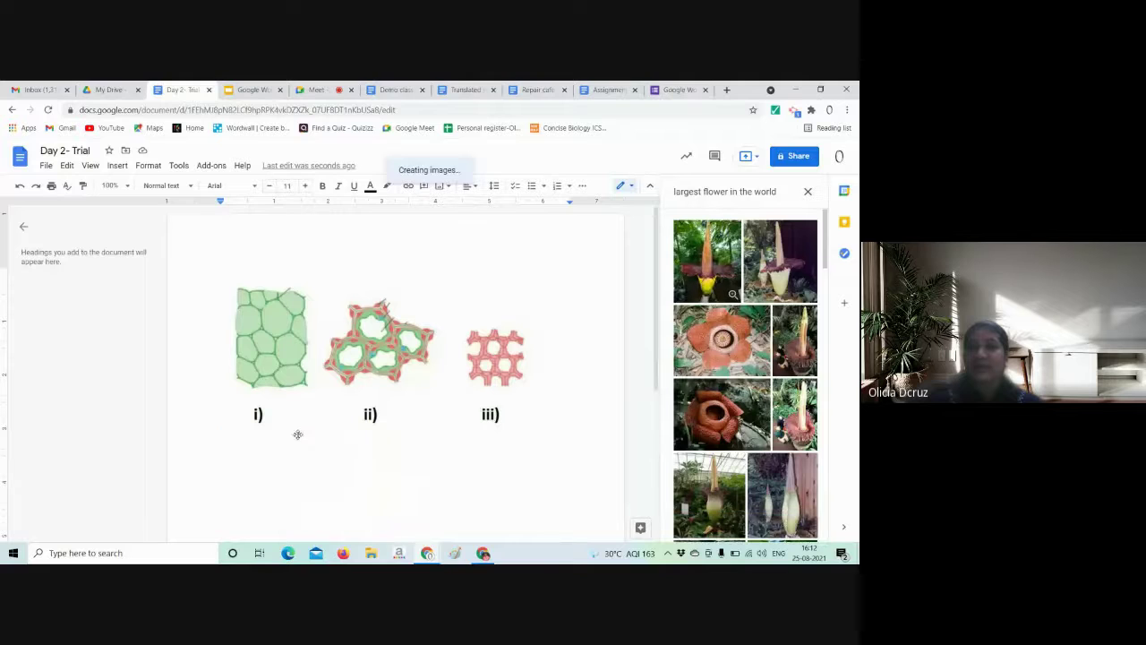
pyautogui.scroll(-2, 704, 301)
pyautogui.scroll(-2, 537, 327)
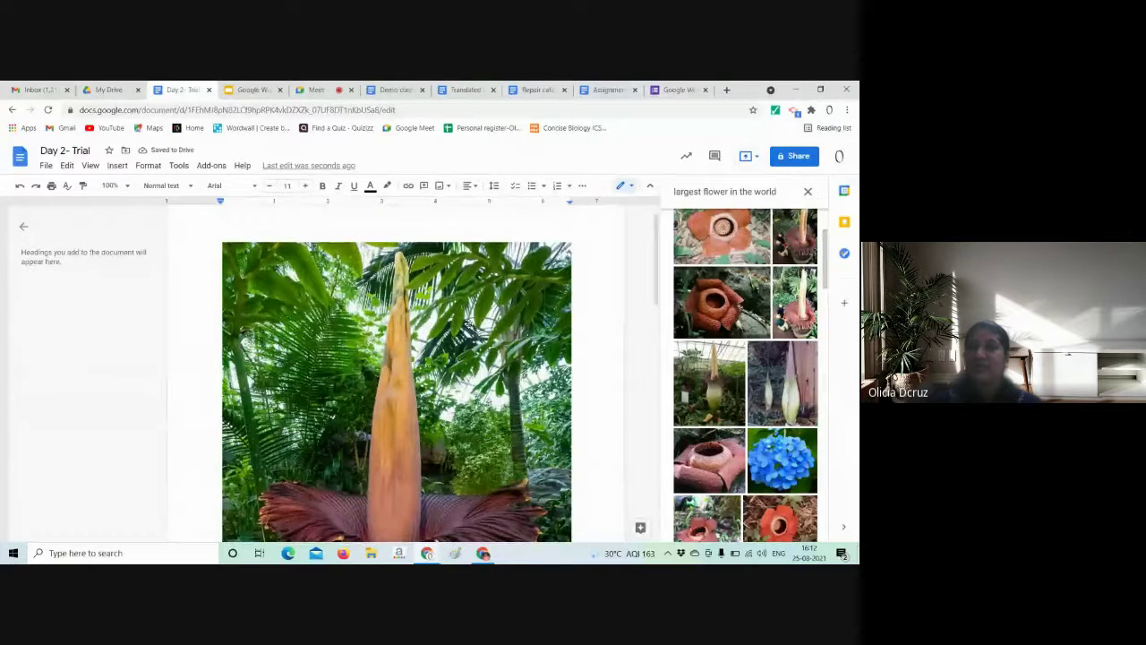
pyautogui.scroll(-3, 469, 323)
pyautogui.scroll(-4, 469, 323)
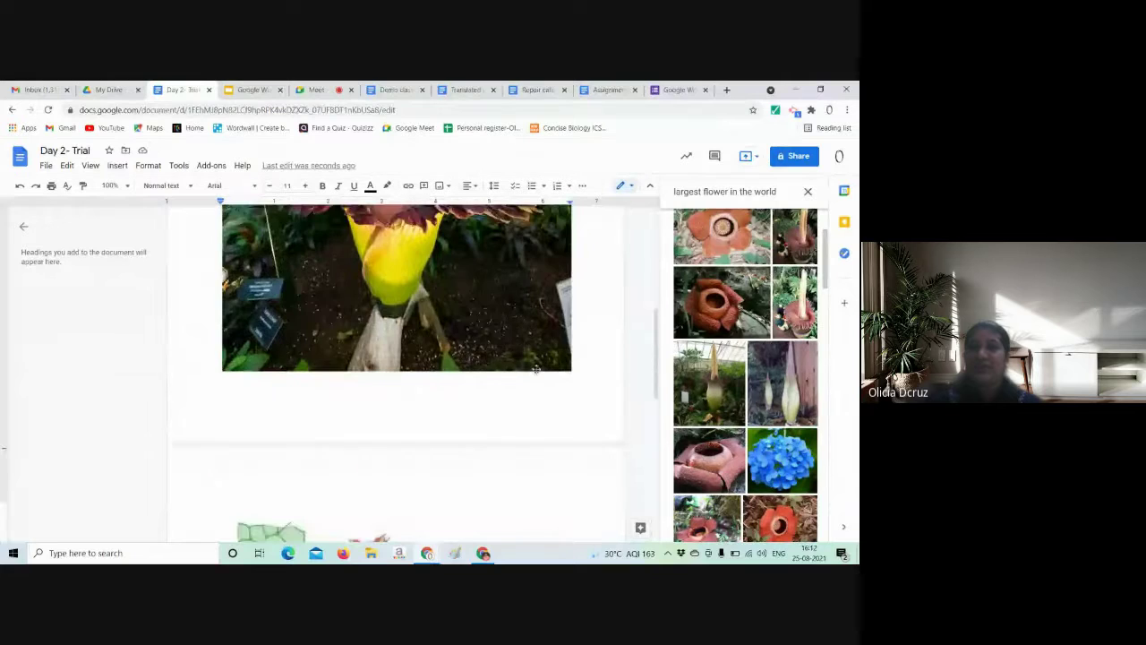
pyautogui.scroll(-3, 442, 481)
pyautogui.click(564, 253)
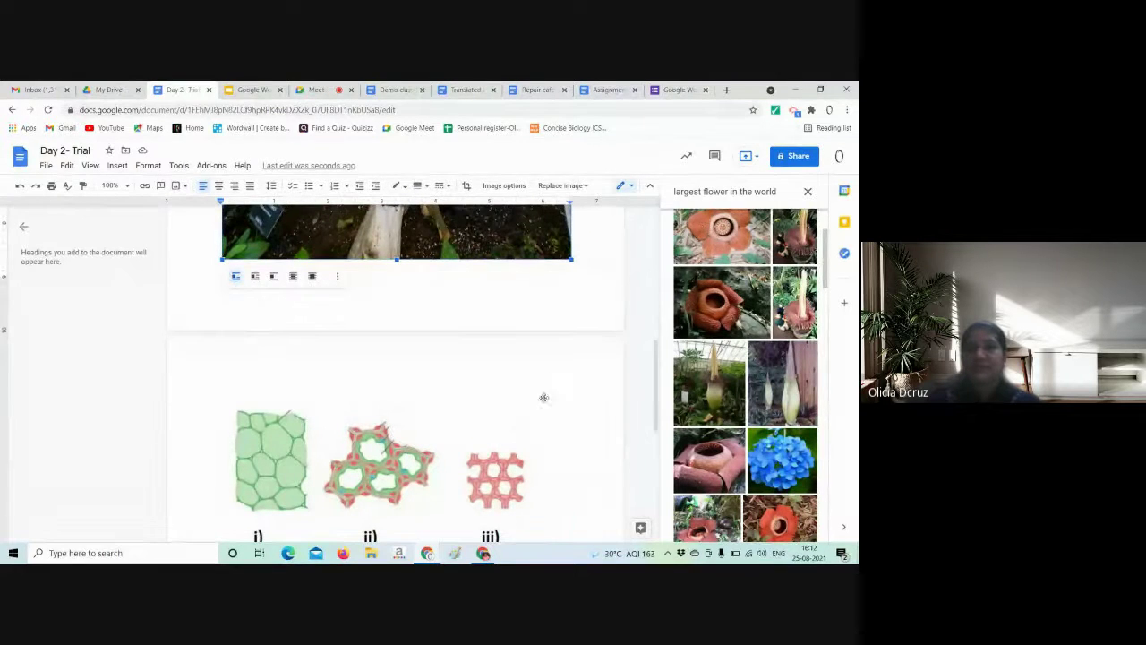
# - Insert the pink five-petalled flower picture from the search results below the cell diagrams and close the image search
pyautogui.scroll(-1, 543, 397)
pyautogui.click(536, 442)
pyautogui.click(576, 449)
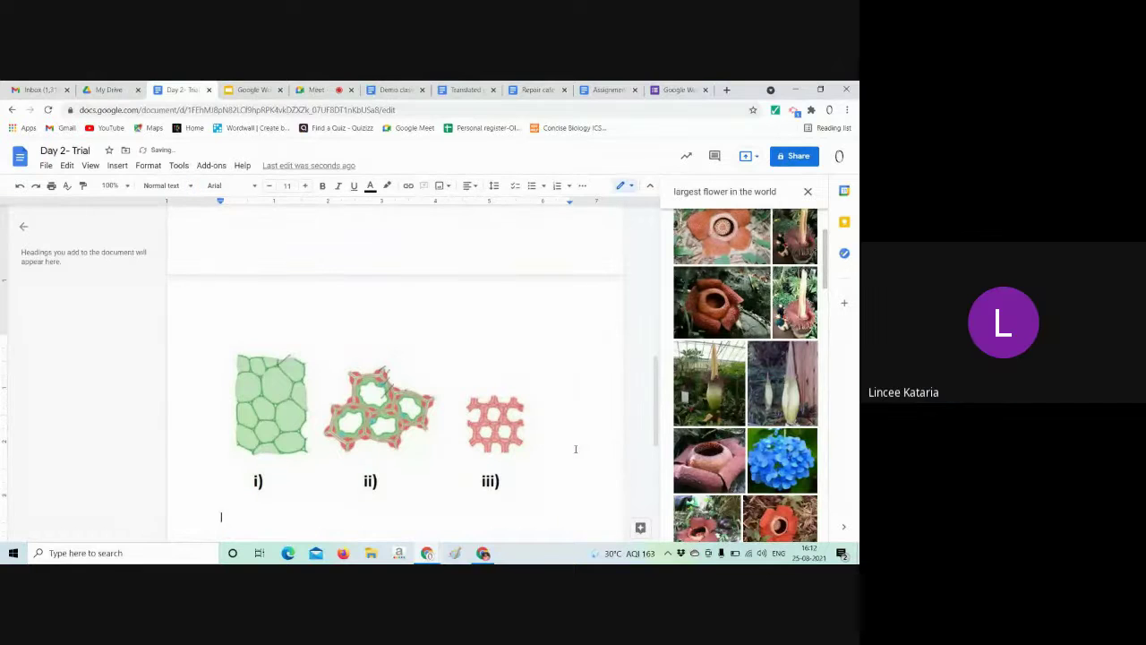
pyautogui.scroll(-1, 217, 466)
pyautogui.scroll(-1, 736, 429)
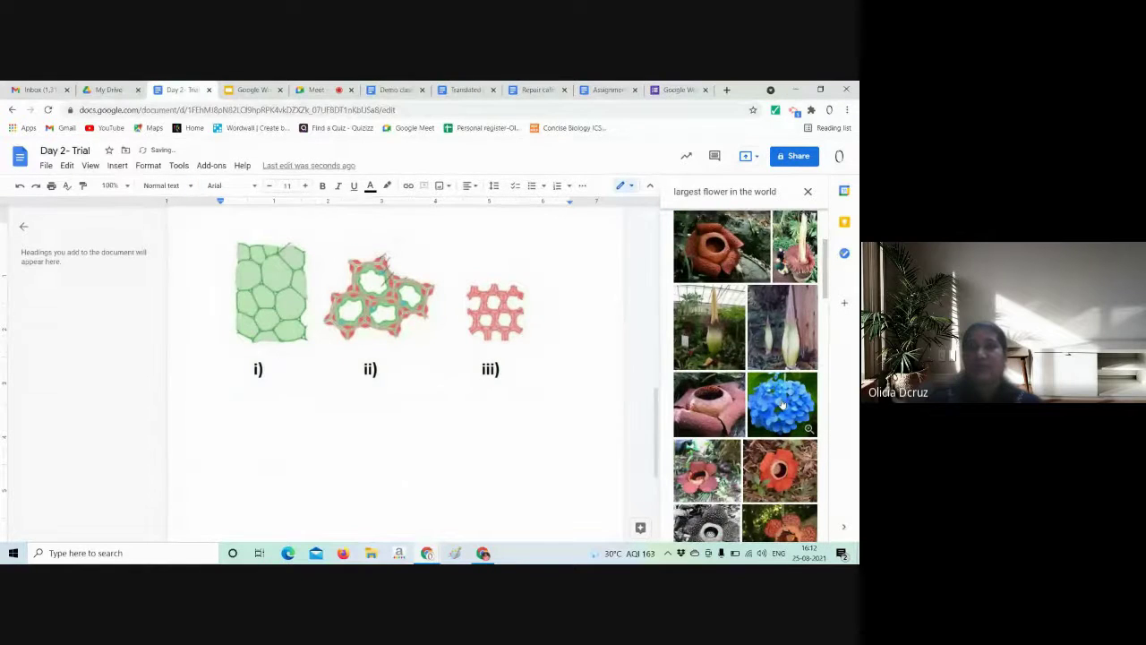
pyautogui.moveTo(710, 404); pyautogui.dragTo(384, 440)
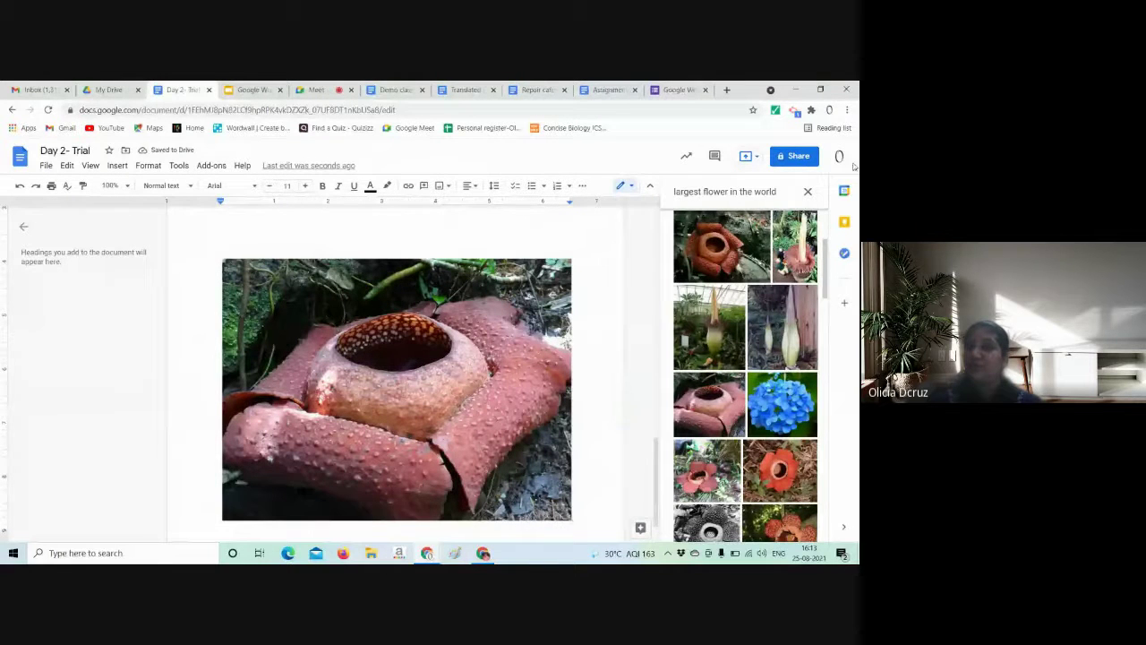
pyautogui.click(809, 194)
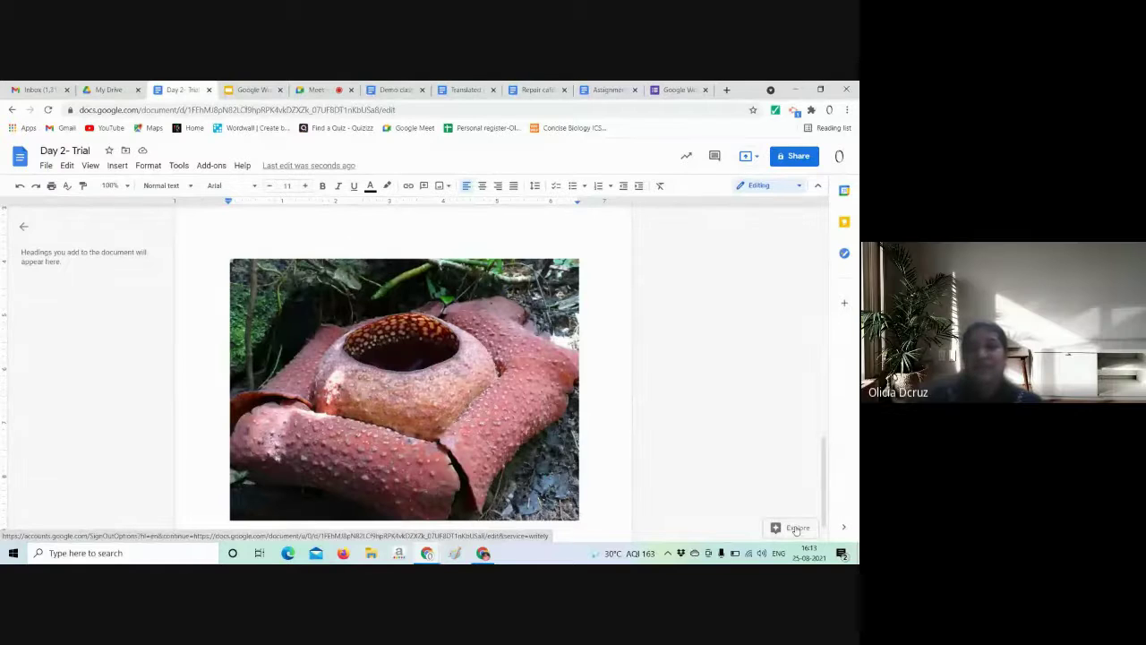
# - Search the web for "neeraj chopra" with the Explore tool and view the results
pyautogui.click(796, 529)
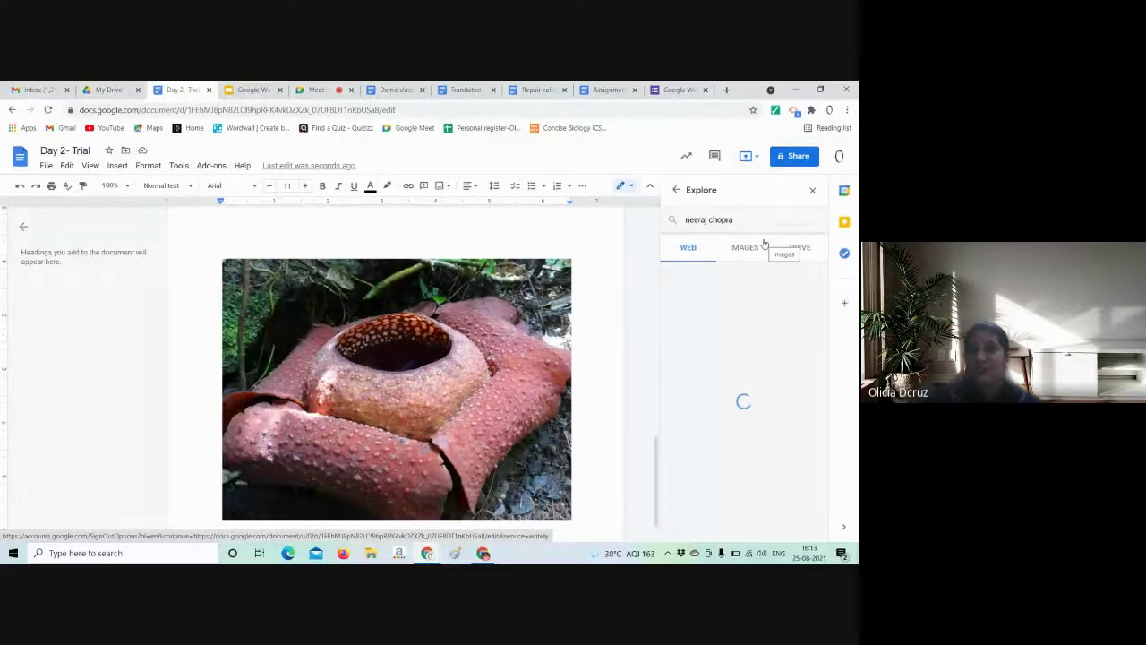
pyautogui.scroll(-1, 565, 302)
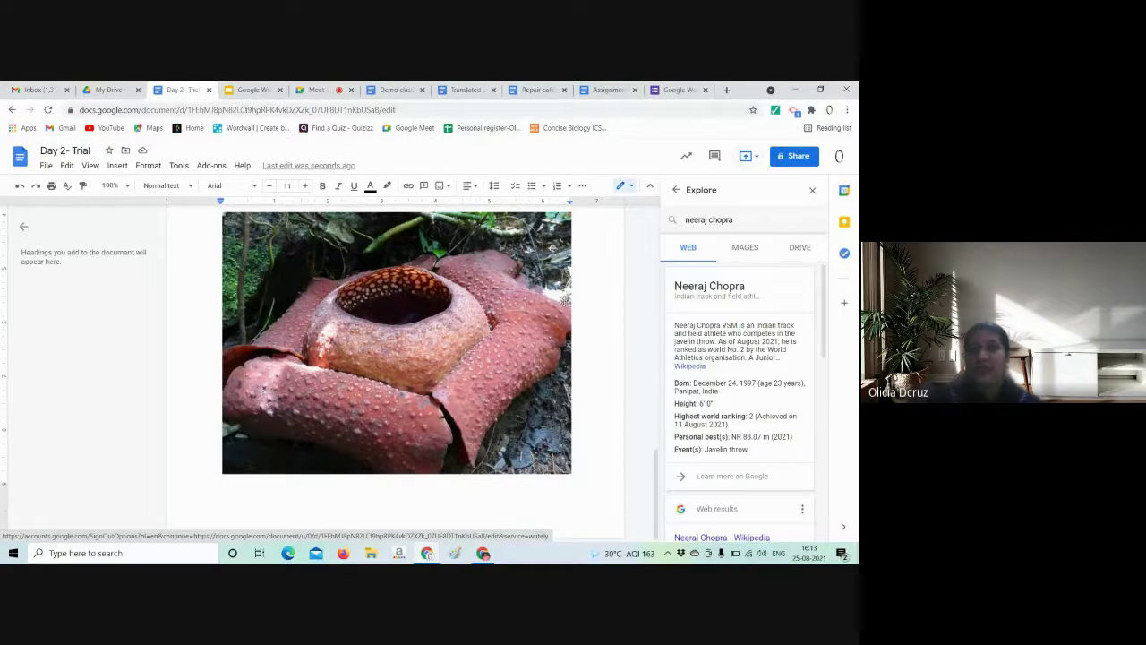
# - Insert a page break after the pink flower picture to start a new page
pyautogui.hotkey('ctrl', 'Return')
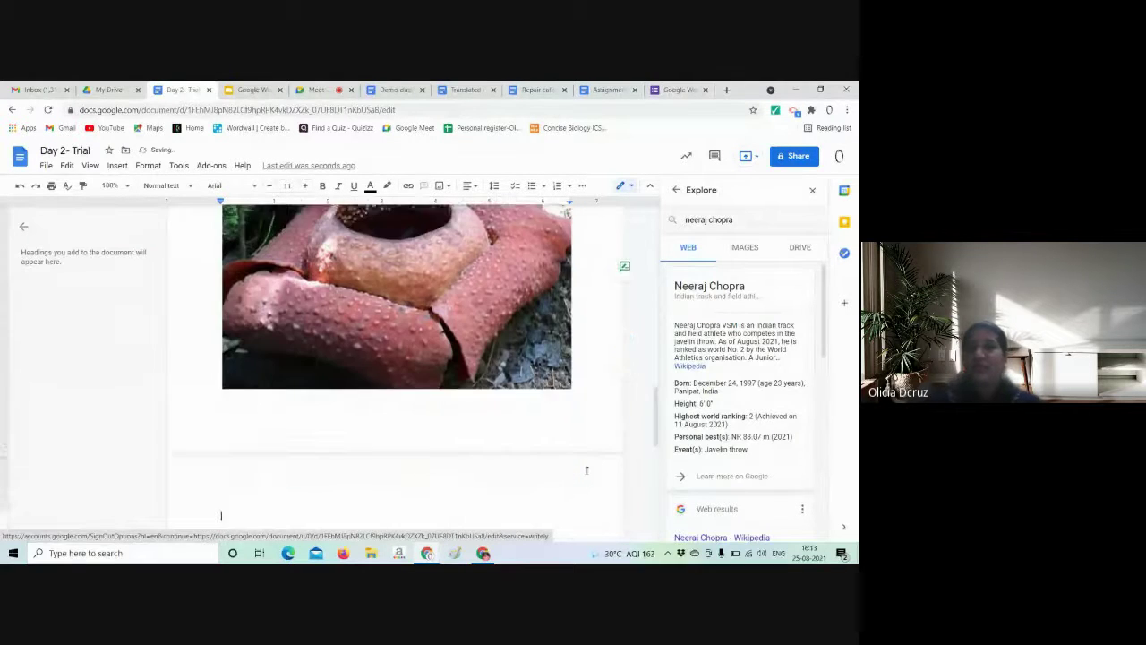
pyautogui.scroll(-2, 708, 304)
pyautogui.scroll(2, 694, 269)
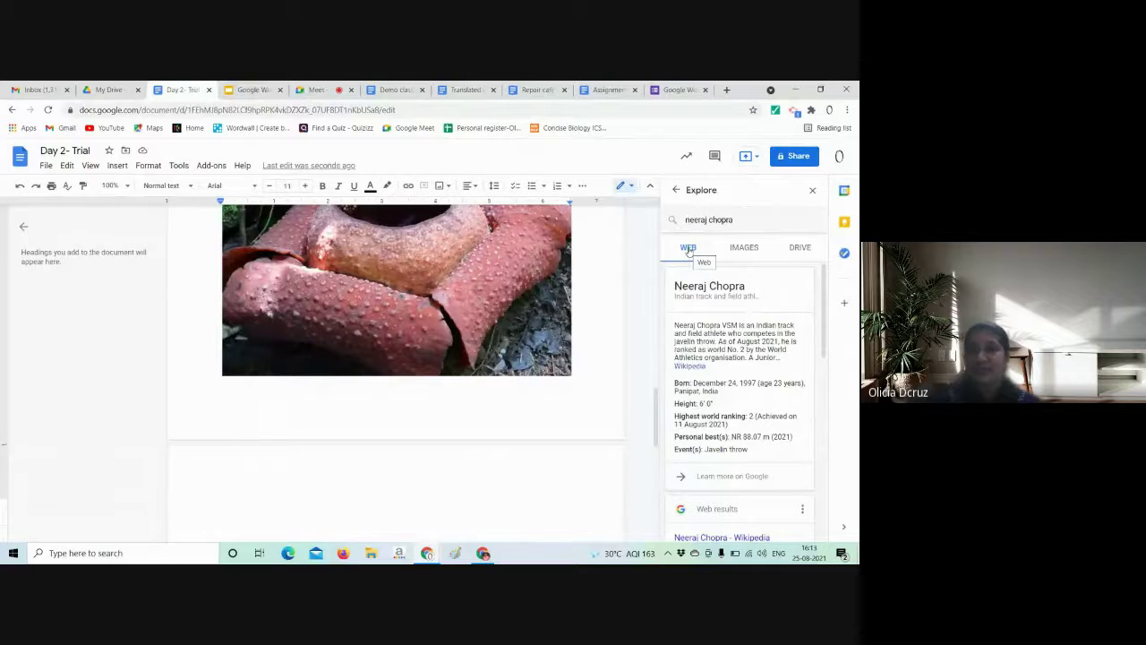
# - Browse the image, Drive and web results for "neeraj chopra" in Explore
pyautogui.click(736, 254)
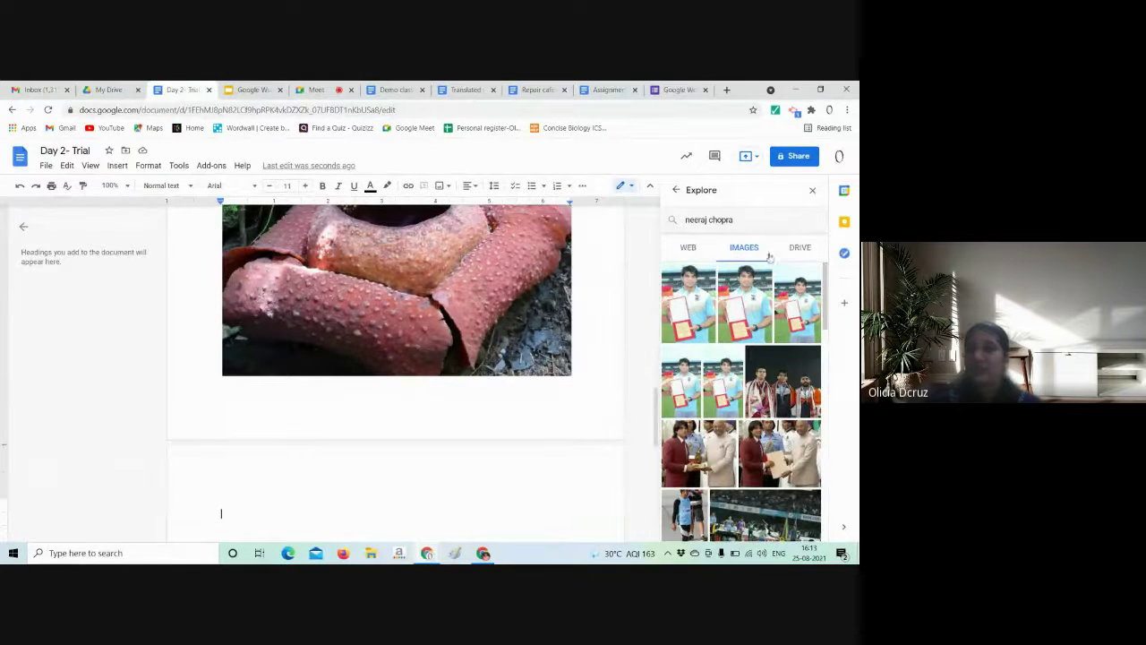
pyautogui.click(811, 255)
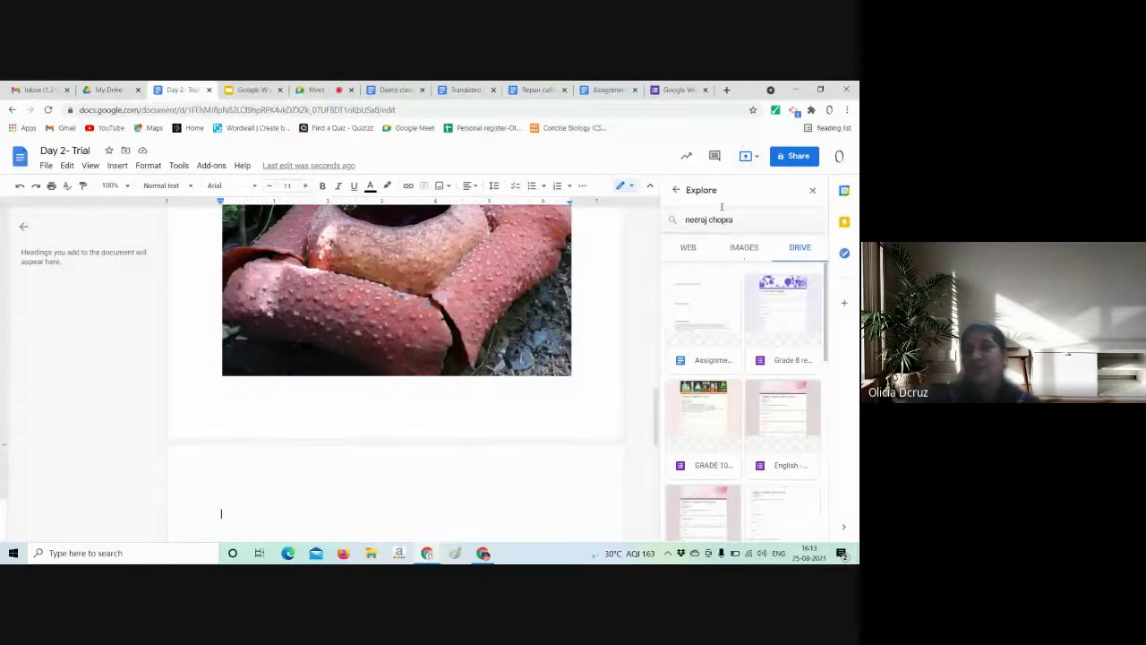
pyautogui.click(748, 255)
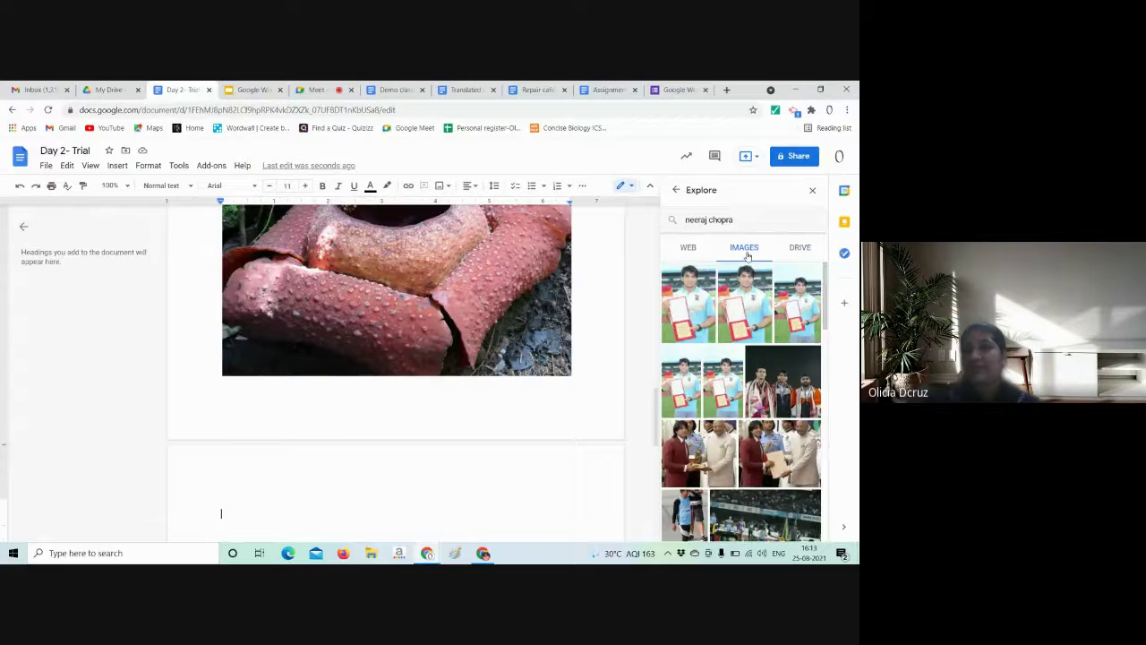
pyautogui.click(688, 247)
pyautogui.scroll(-3, 718, 352)
pyautogui.scroll(-2, 718, 352)
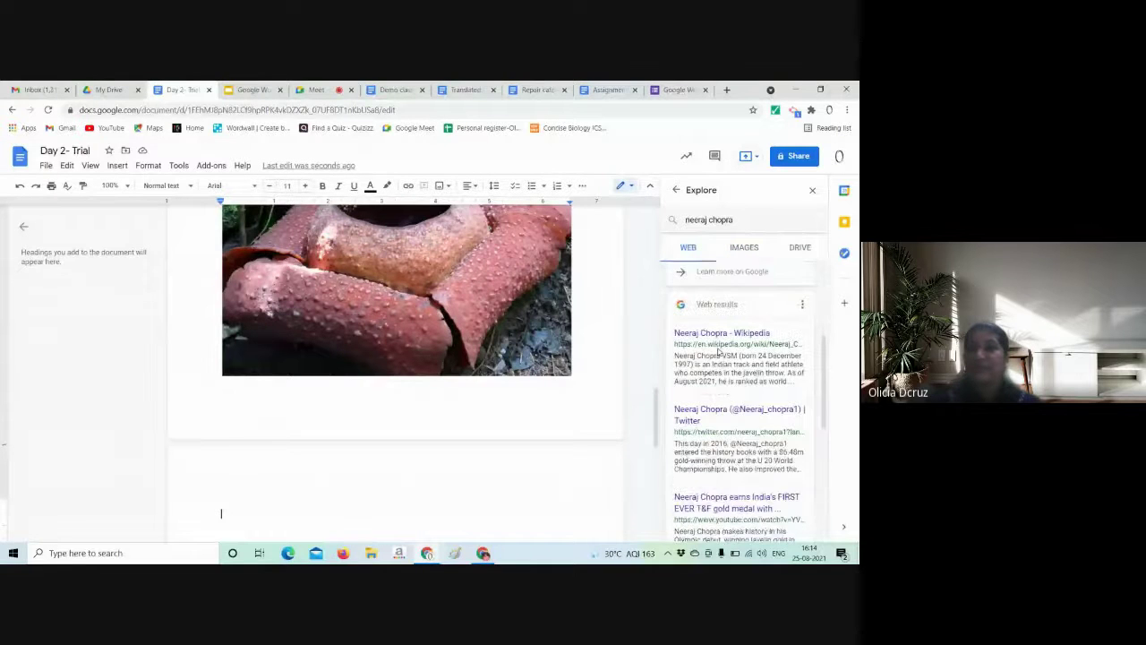
# - Place the Neeraj Chopra Wikipedia result as a link on the new page, open it to test it, and close the article
pyautogui.scroll(-3, 403, 359)
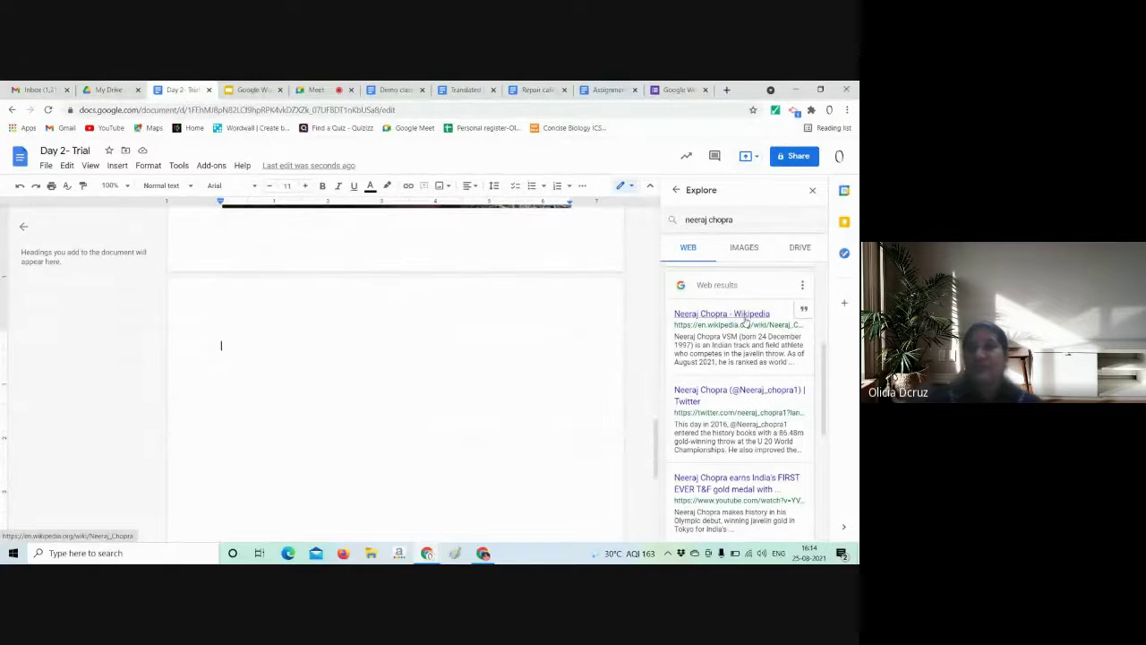
pyautogui.moveTo(742, 317); pyautogui.dragTo(283, 350)
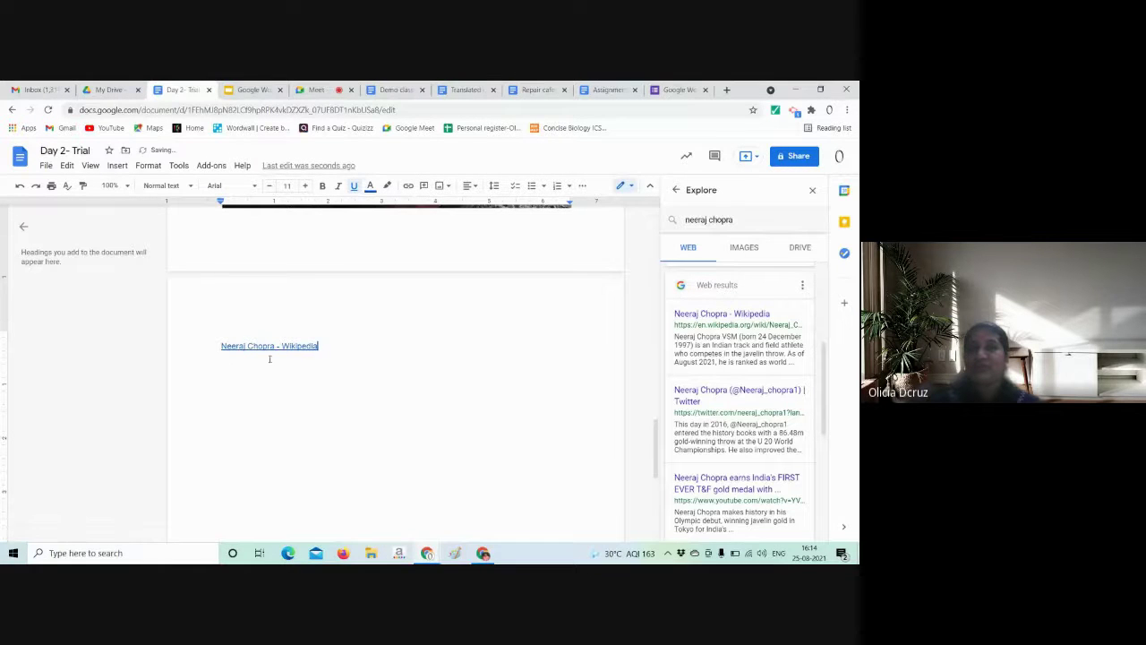
pyautogui.click(302, 346)
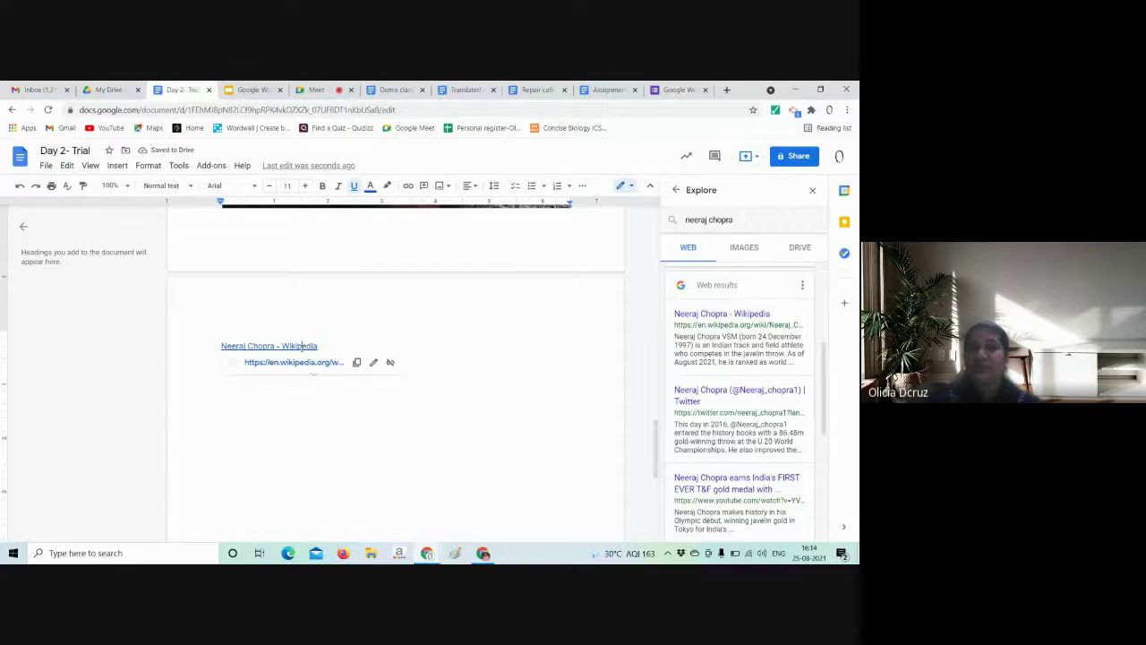
pyautogui.click(313, 367)
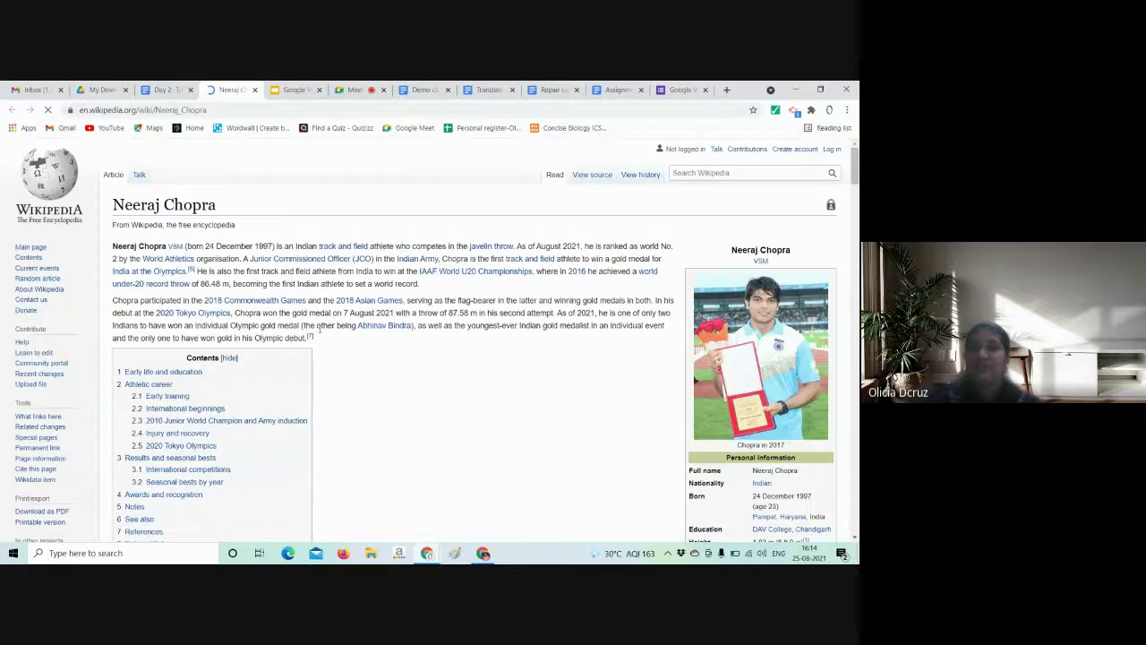
pyautogui.click(254, 90)
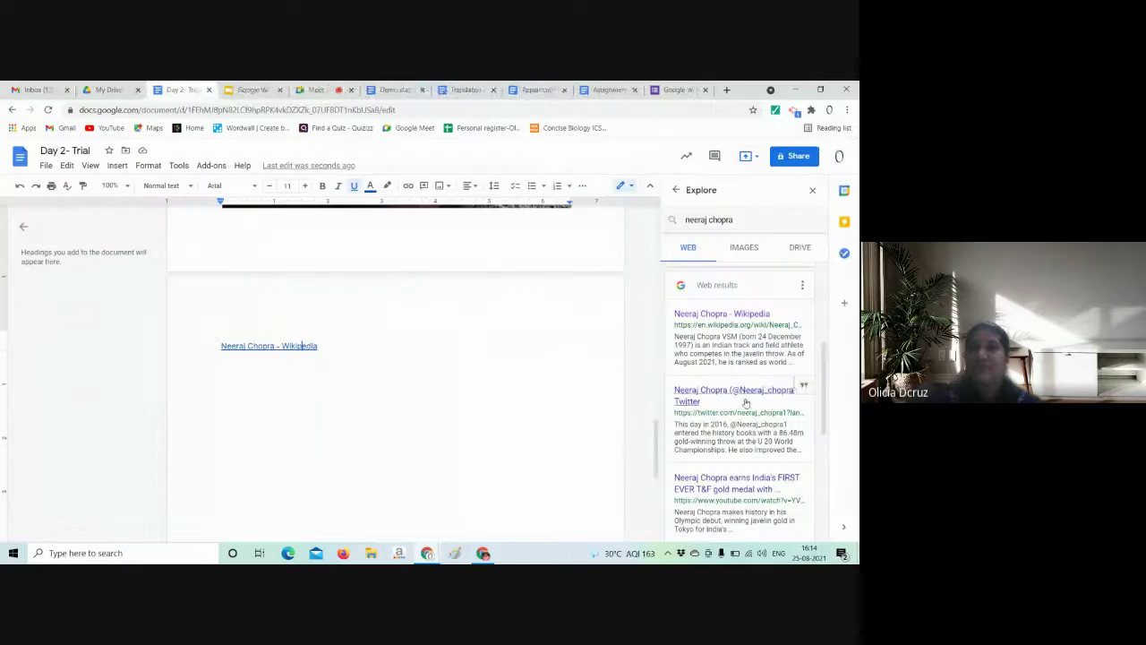
# - Place the Neeraj Chopra Twitter result as a link on its own line below the Wikipedia link, undoing a misplaced insertion
pyautogui.moveTo(734, 392); pyautogui.dragTo(266, 389)
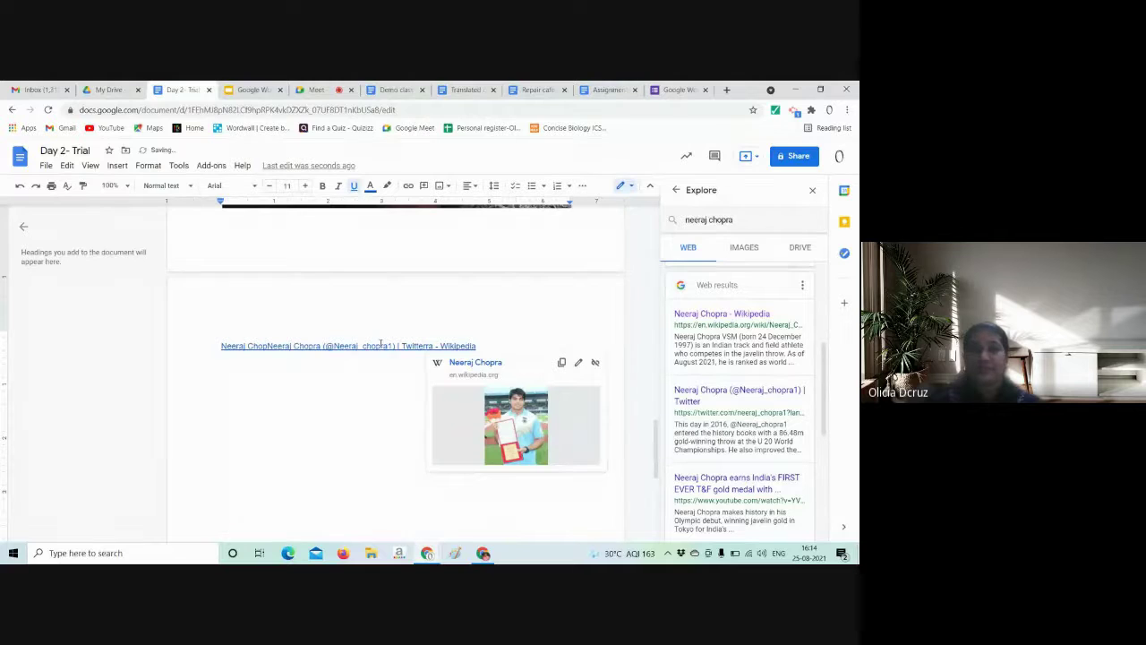
pyautogui.hotkey('ctrl', 'z')
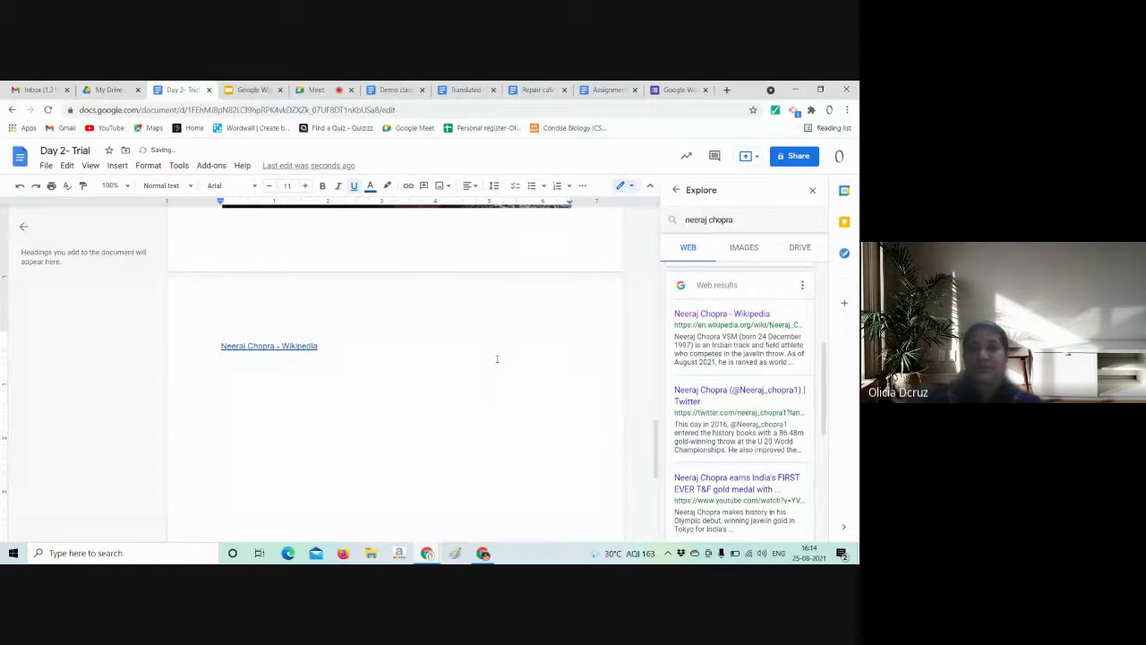
pyautogui.click(497, 359)
pyautogui.moveTo(735, 394); pyautogui.dragTo(283, 384)
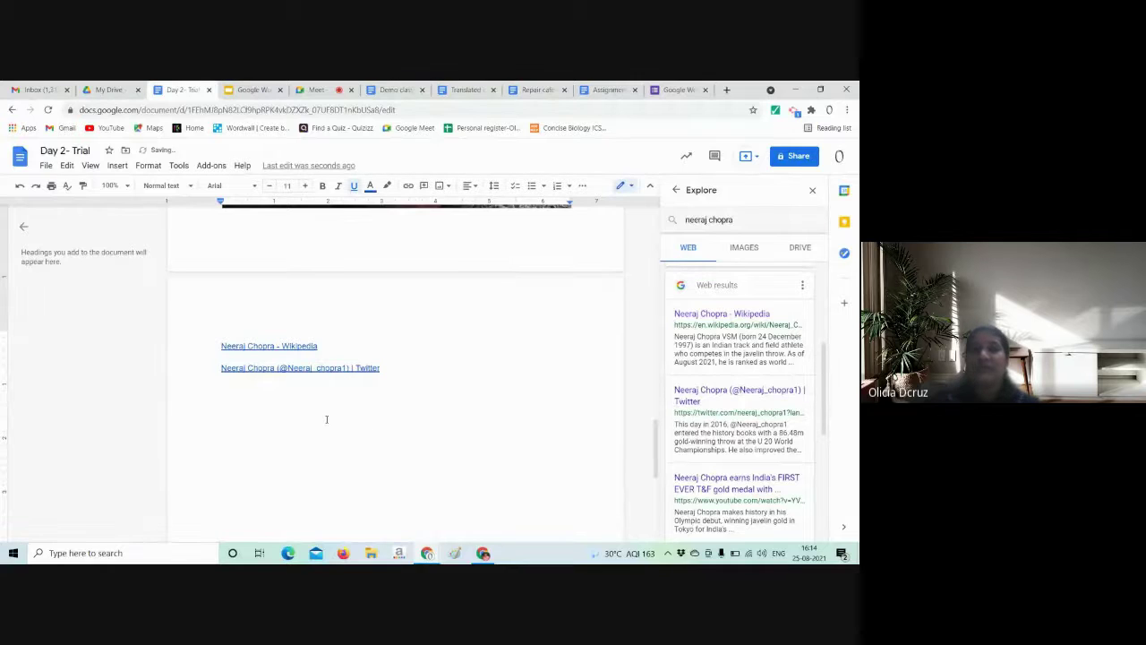
# - Switch to the Google Meet call to check it and return to the "Day 2- Trial" document
pyautogui.click(332, 87)
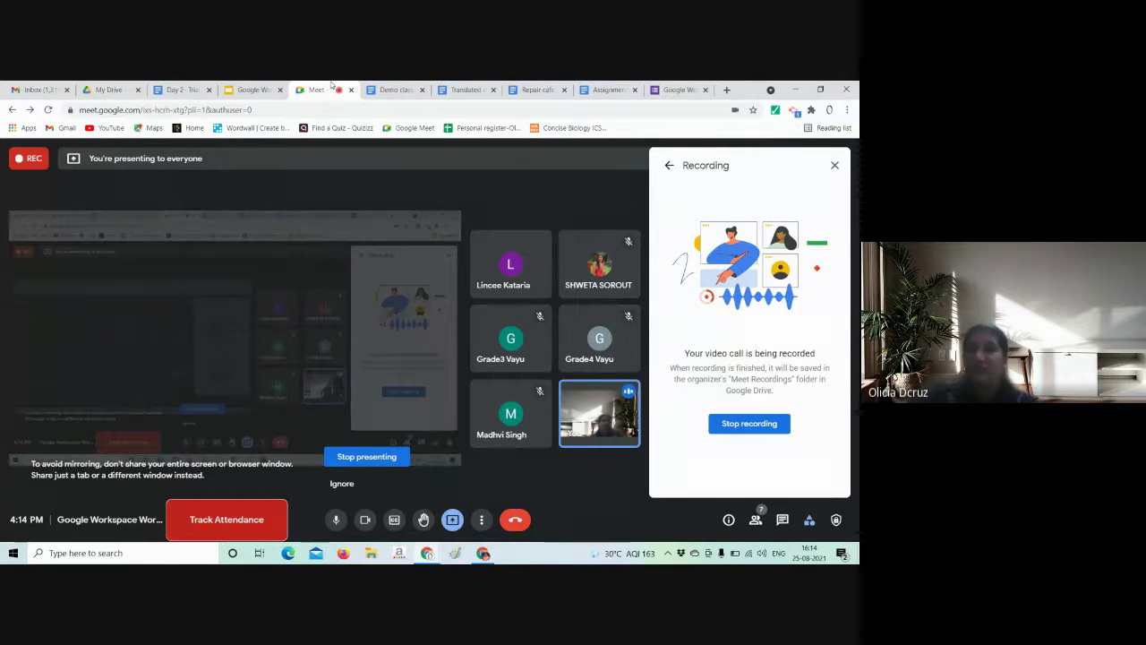
pyautogui.click(188, 90)
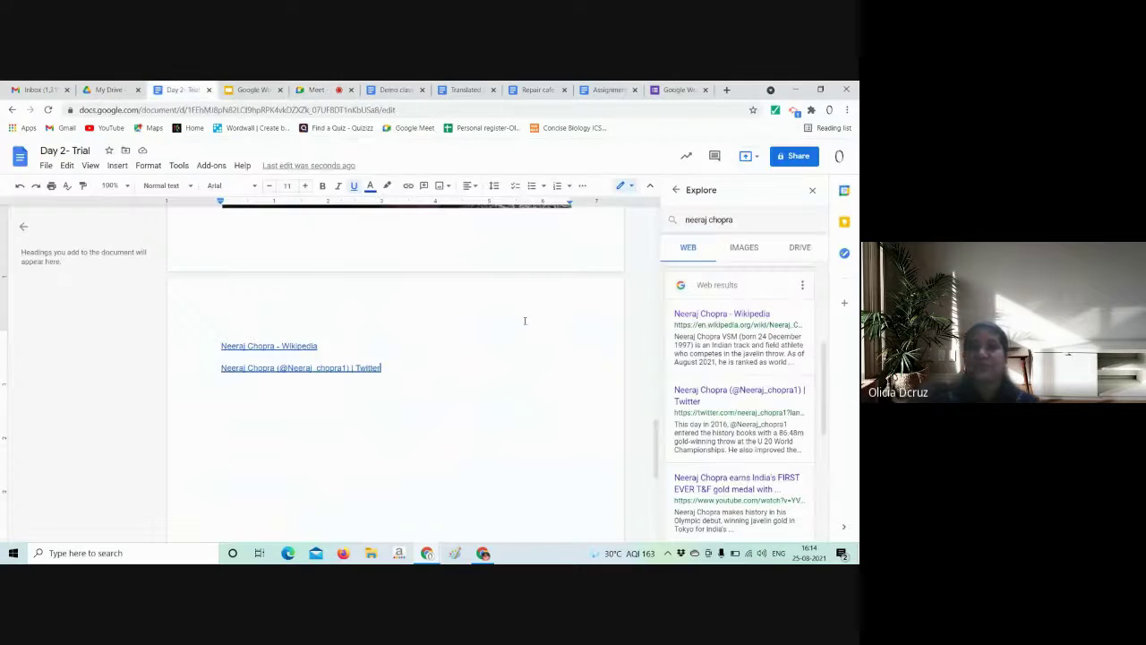
# - Insert the first Neeraj Chopra image result twice on new lines below the Twitter link and close Explore
pyautogui.click(742, 249)
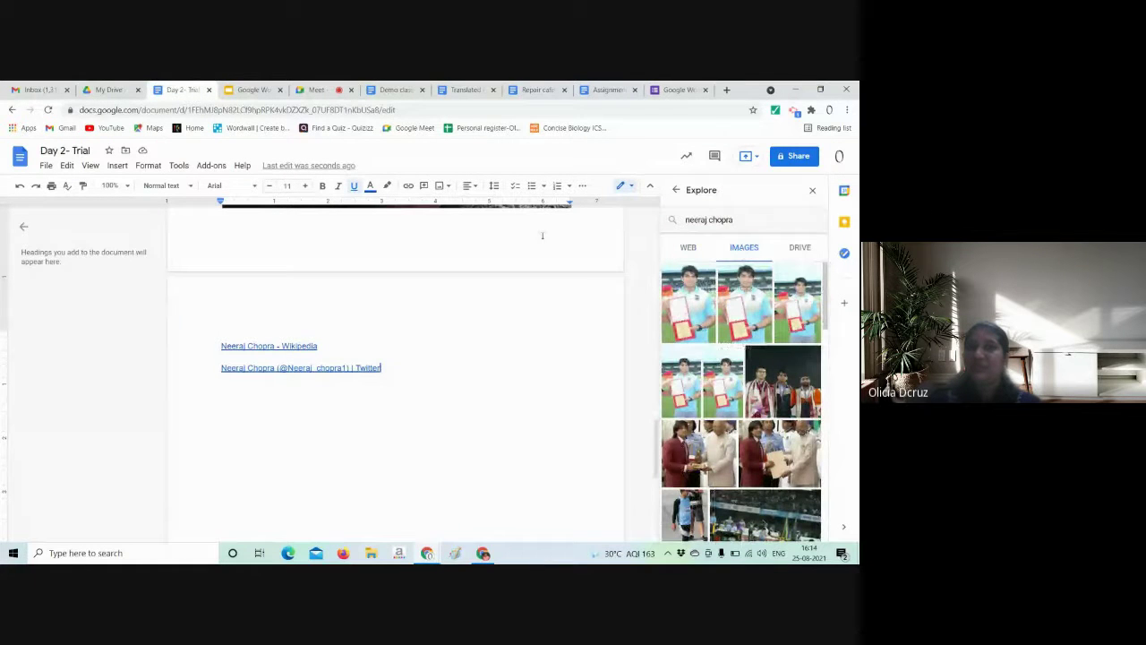
pyautogui.click(117, 166)
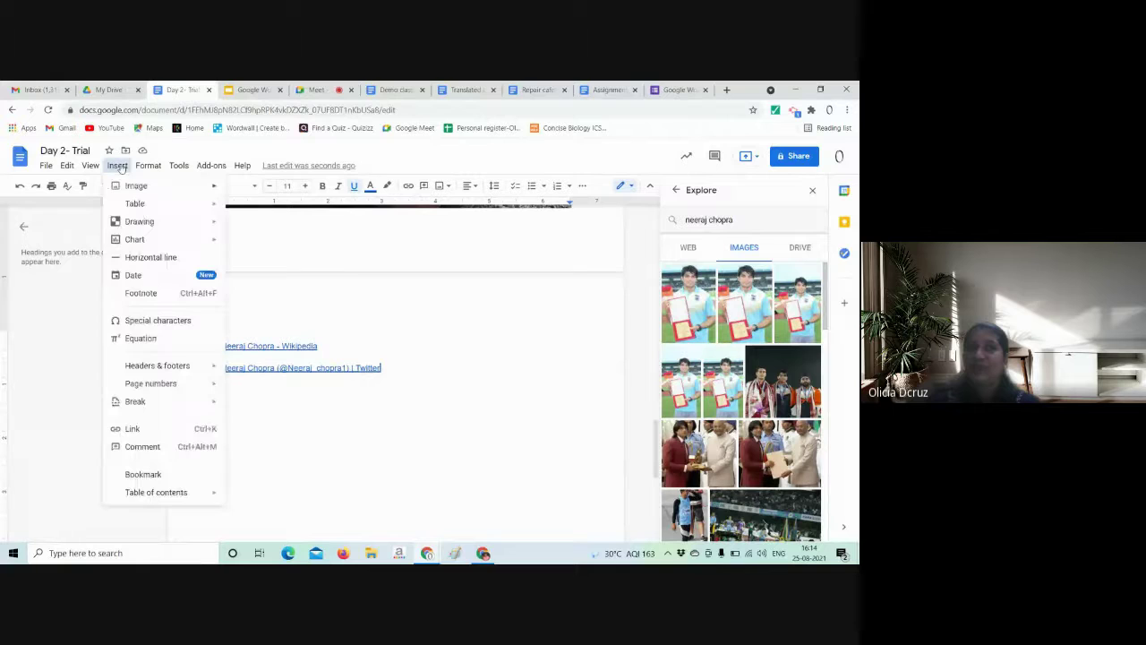
pyautogui.moveTo(150, 187)
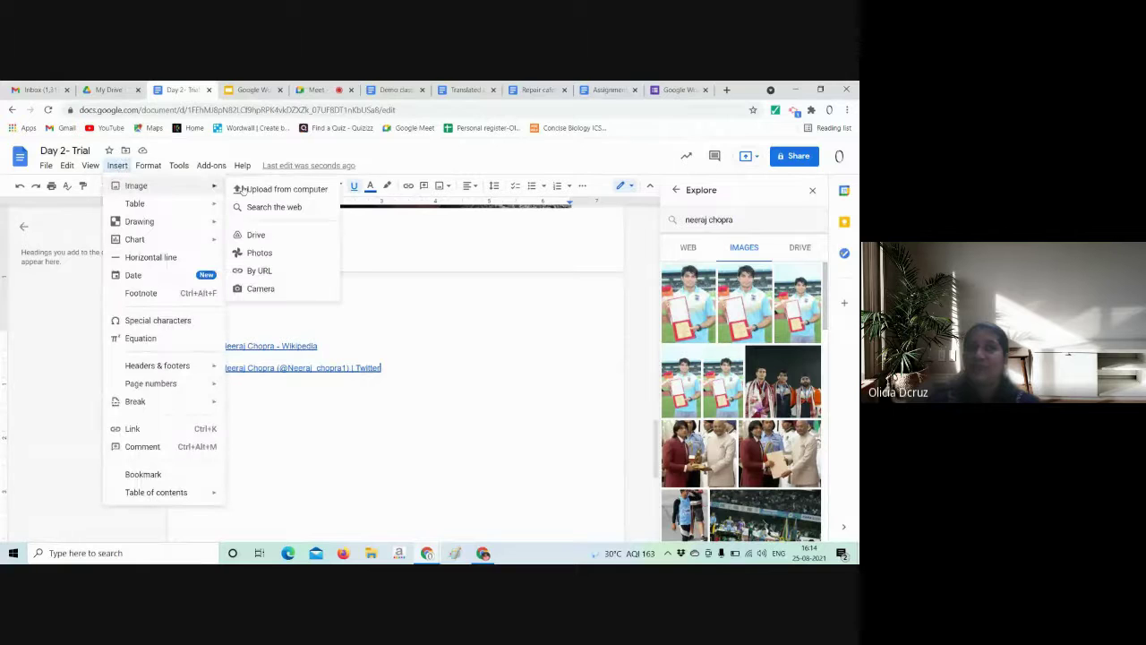
pyautogui.click(490, 380)
pyautogui.press('Return')
pyautogui.scroll(-1, 490, 379)
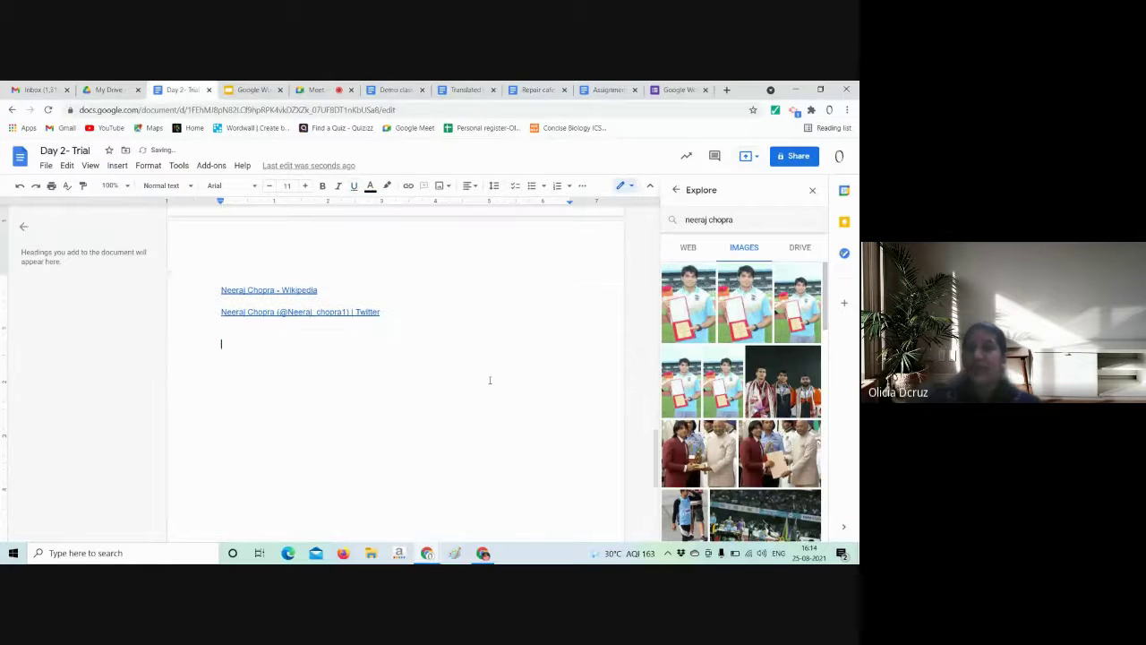
pyautogui.moveTo(691, 303); pyautogui.dragTo(247, 394)
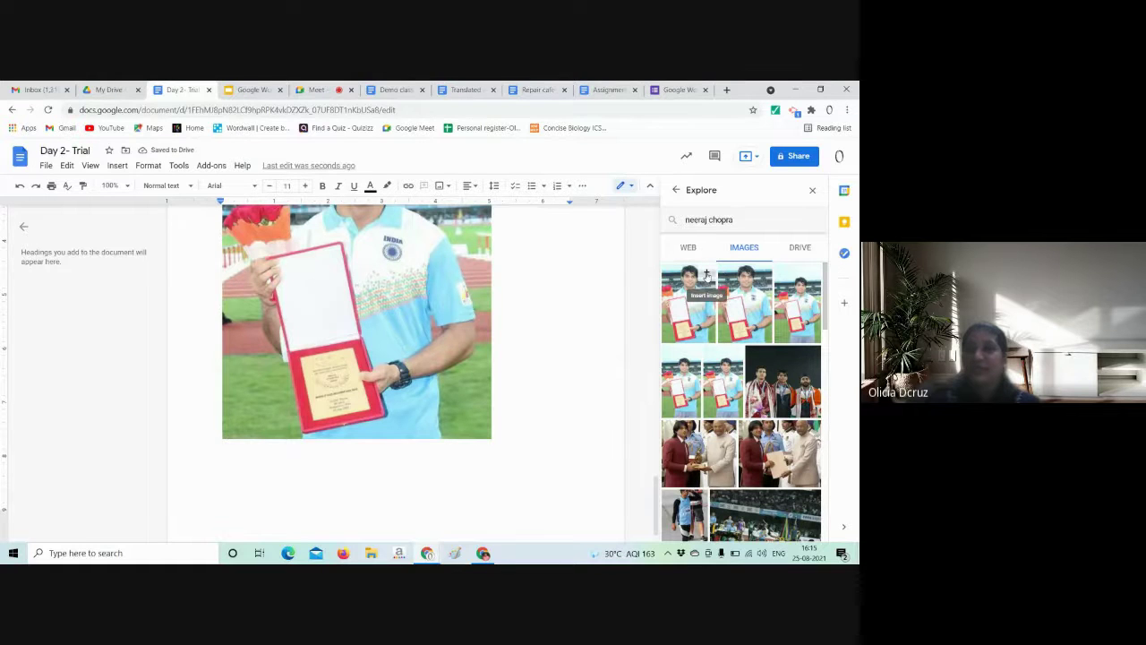
pyautogui.click(706, 274)
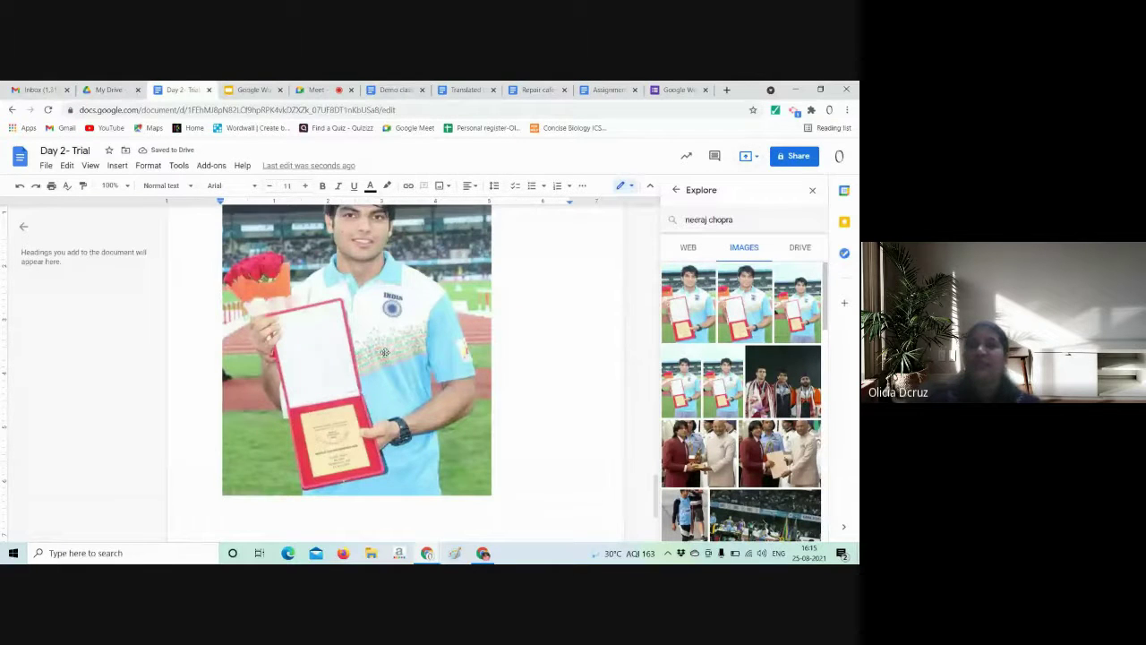
pyautogui.click(813, 190)
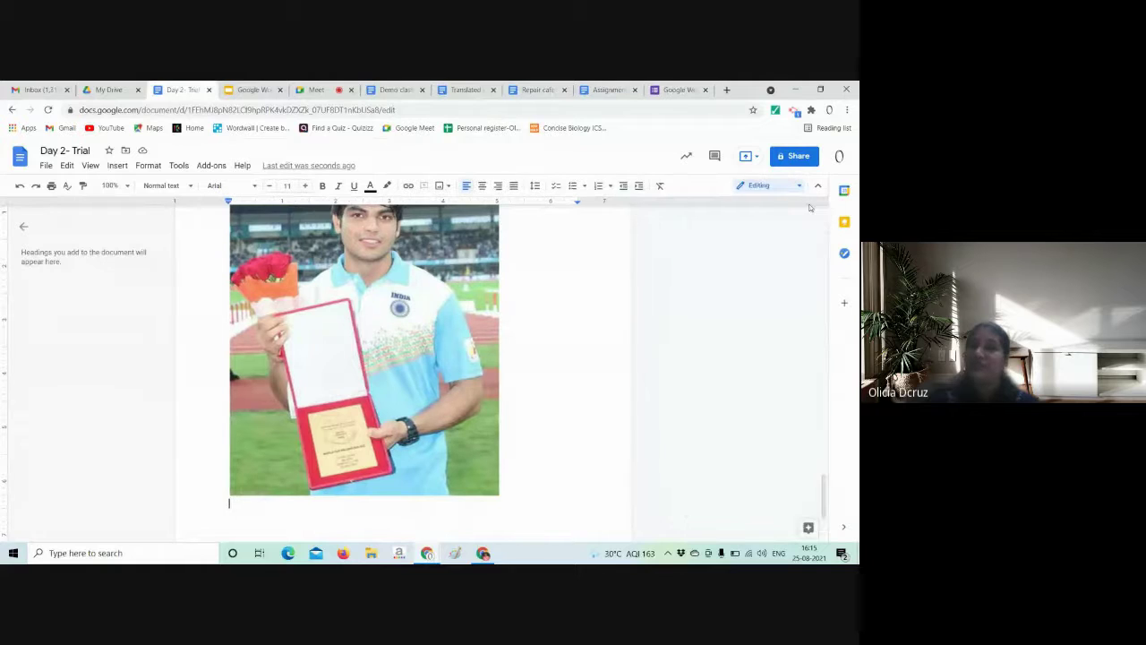
pyautogui.click(118, 167)
pyautogui.moveTo(141, 205)
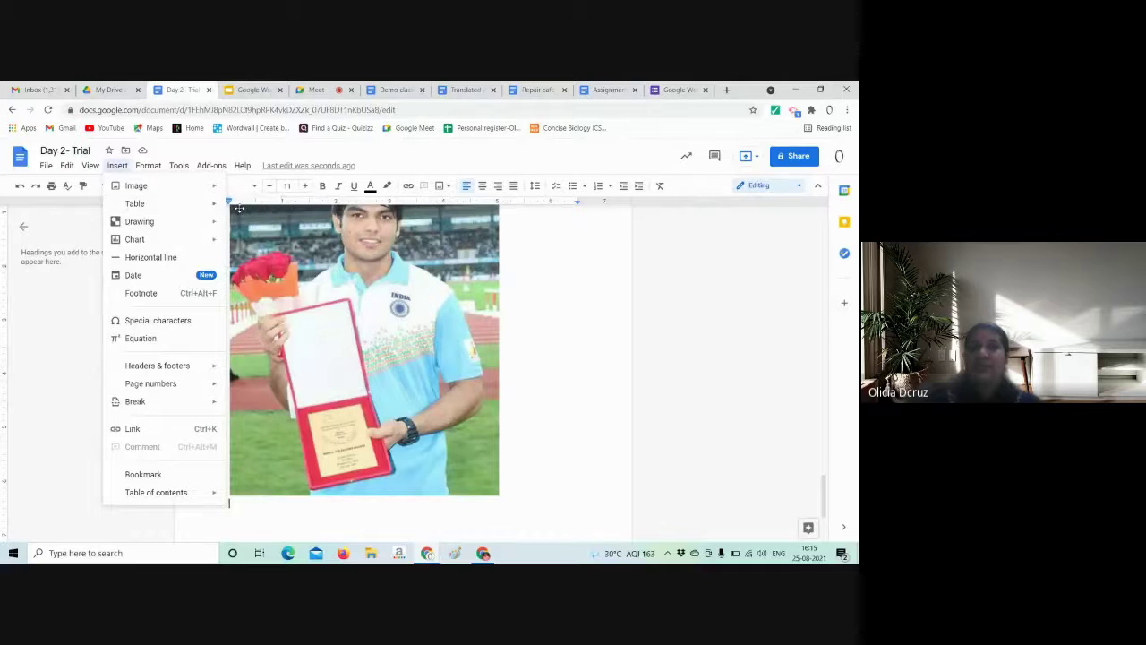
pyautogui.moveTo(221, 203)
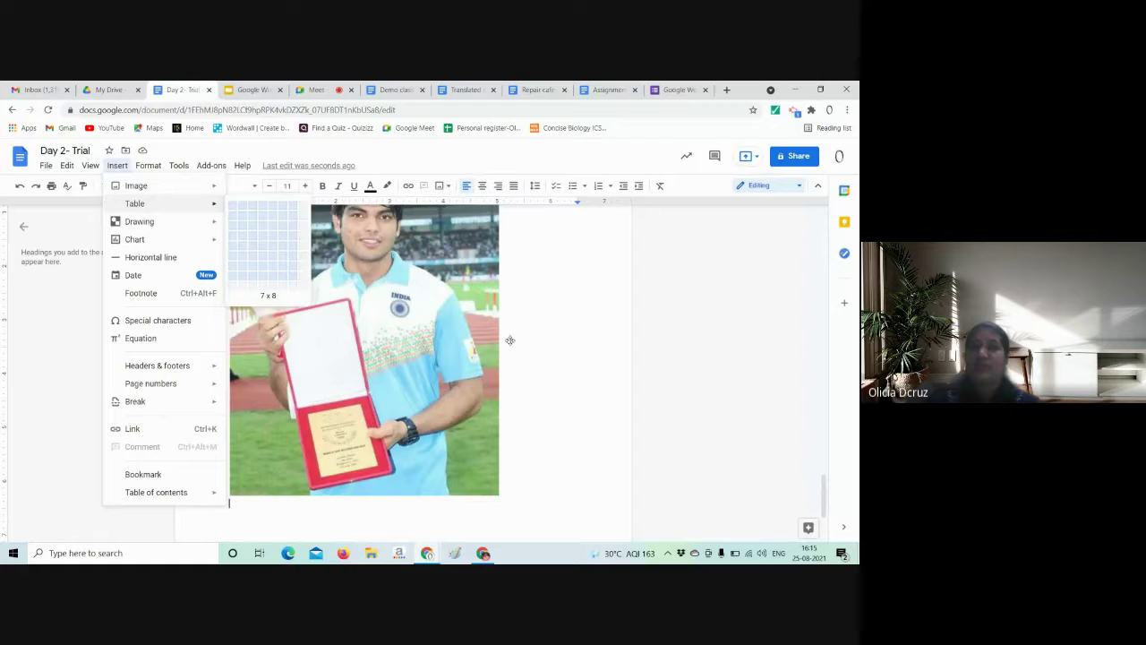
pyautogui.scroll(-2, 528, 394)
pyautogui.click(530, 394)
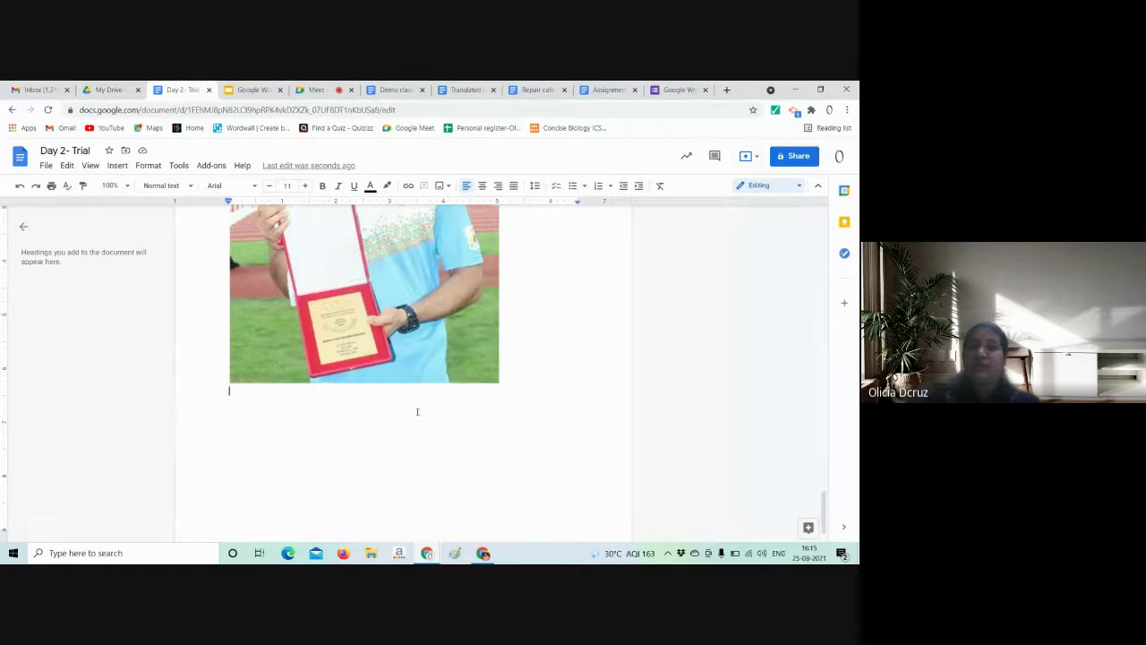
# - Add blank lines after the last picture to reach a new page and insert a 4 x 4 table there
pyautogui.press('Return')
pyautogui.press('Return')
pyautogui.press('Return')
pyautogui.press('Return')
pyautogui.press('Return')
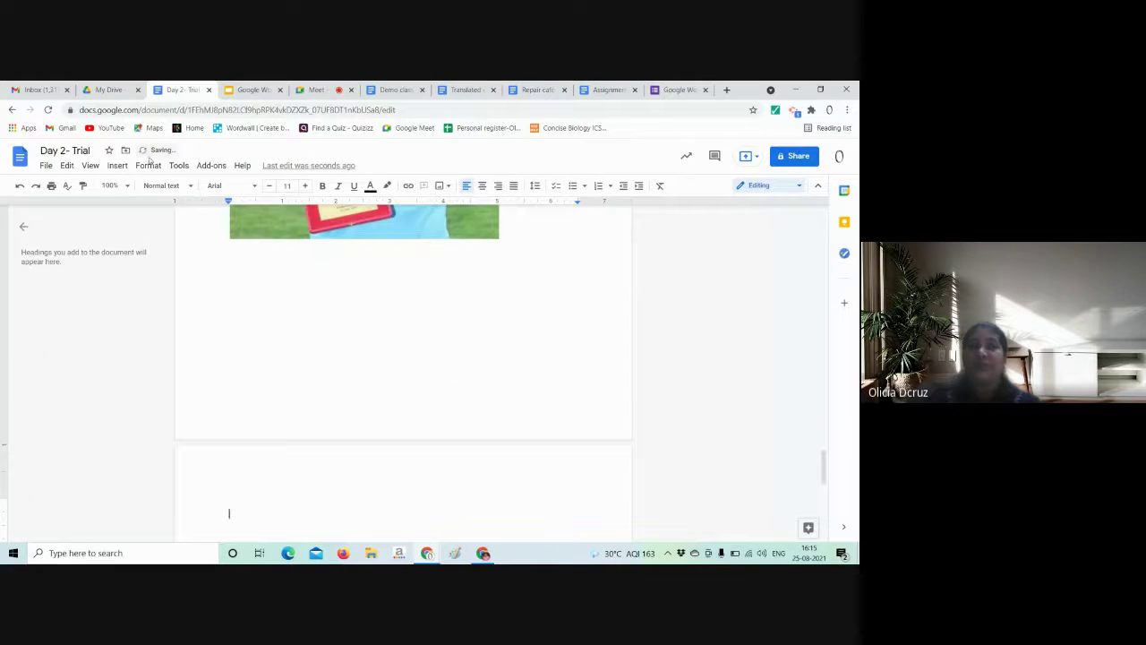
pyautogui.click(122, 167)
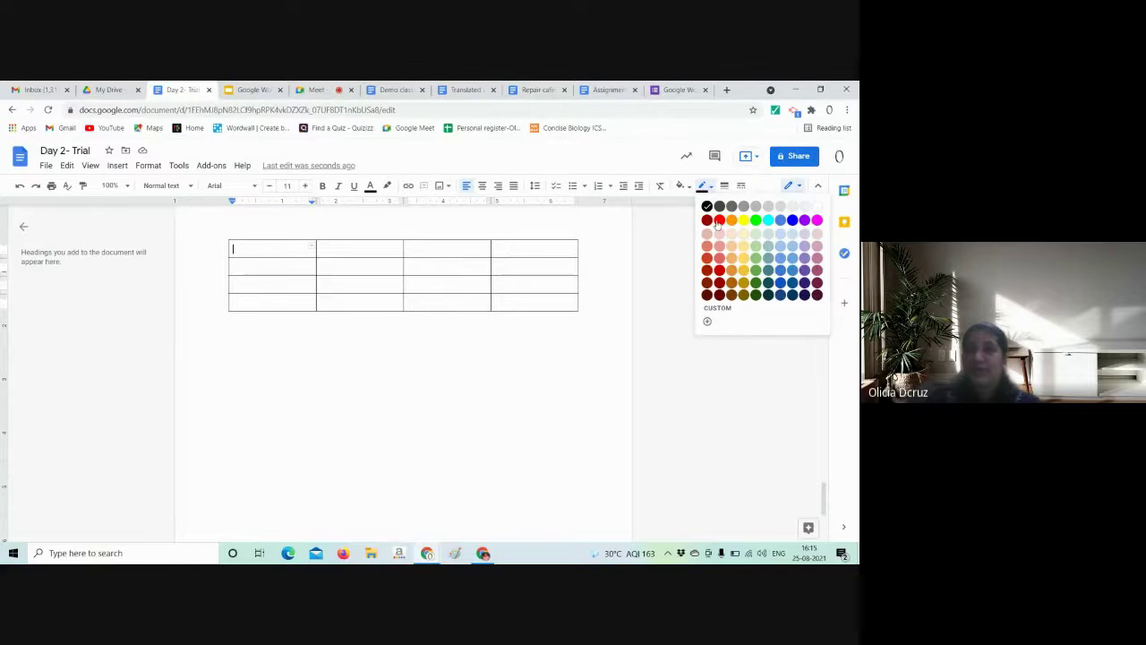
# - Colour the border of the table's first cell red and extend the red border to all cells
pyautogui.click(719, 220)
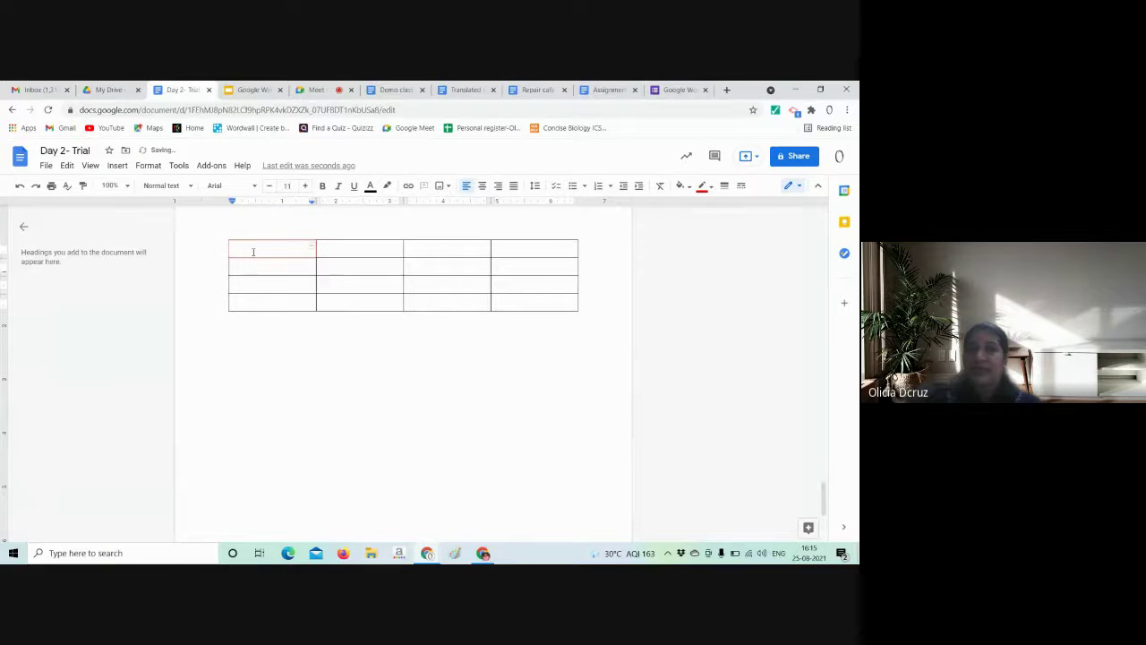
pyautogui.moveTo(314, 247); pyautogui.dragTo(550, 296)
pyautogui.click(689, 186)
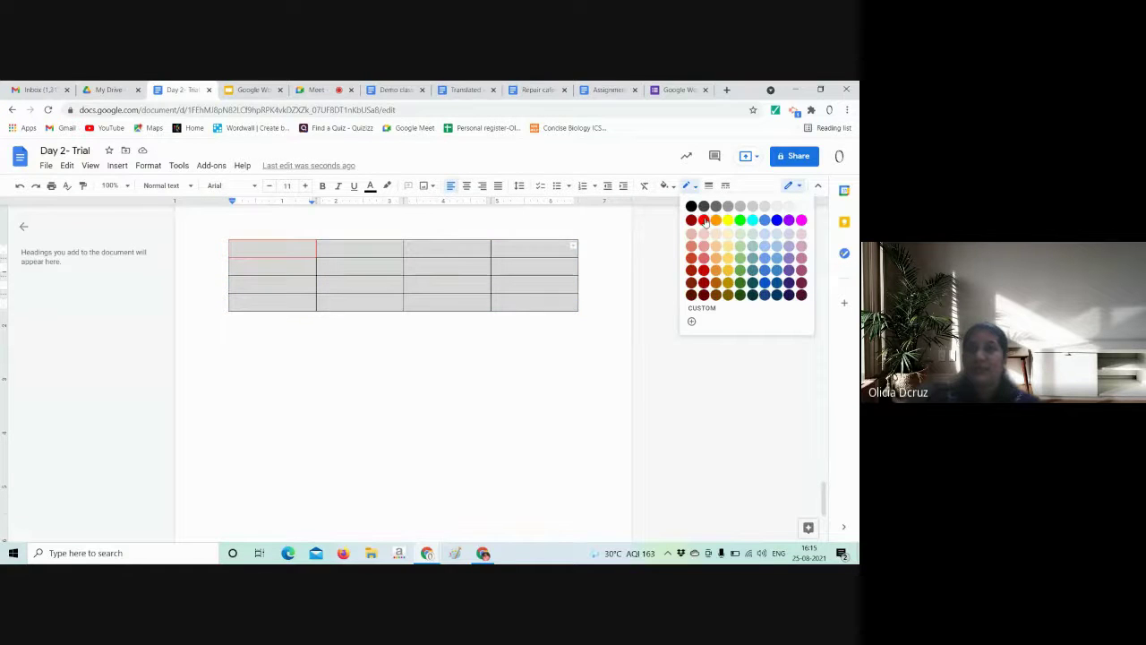
pyautogui.click(704, 221)
pyautogui.click(452, 318)
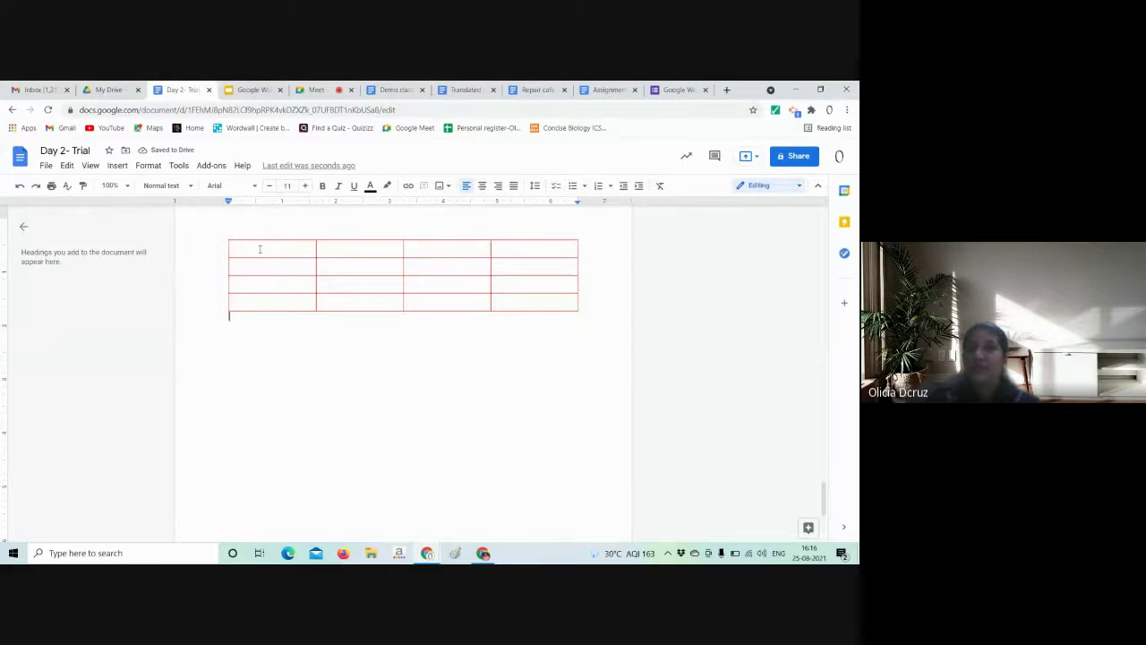
# - Set the border width of all table cells to 2.25pt
pyautogui.moveTo(260, 249); pyautogui.dragTo(551, 301)
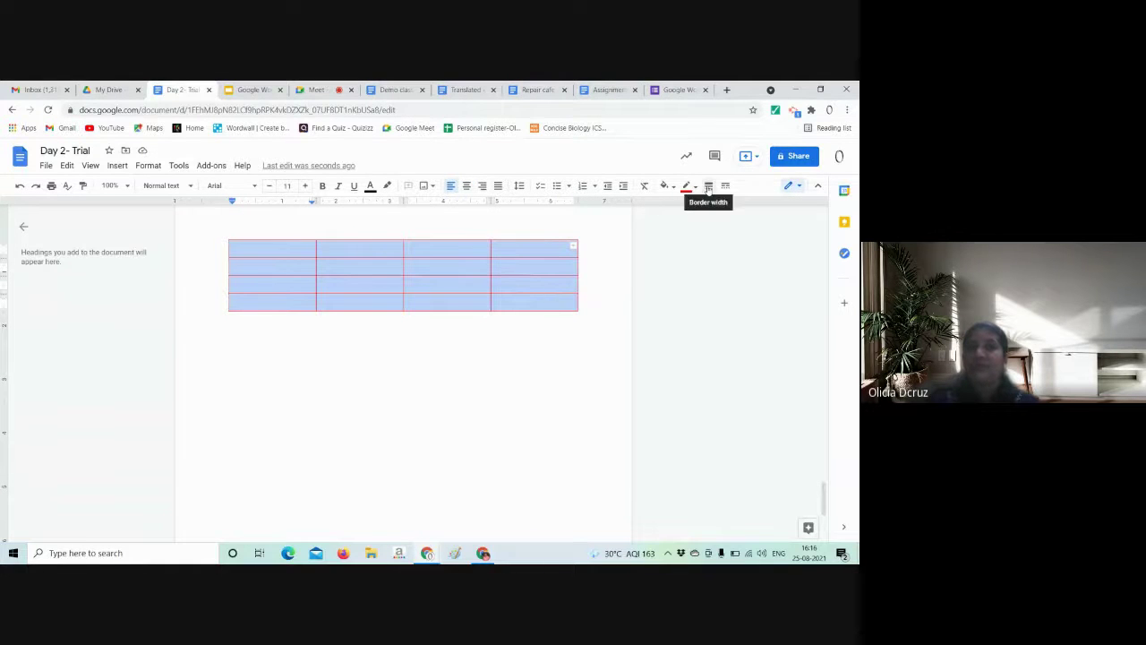
pyautogui.click(709, 186)
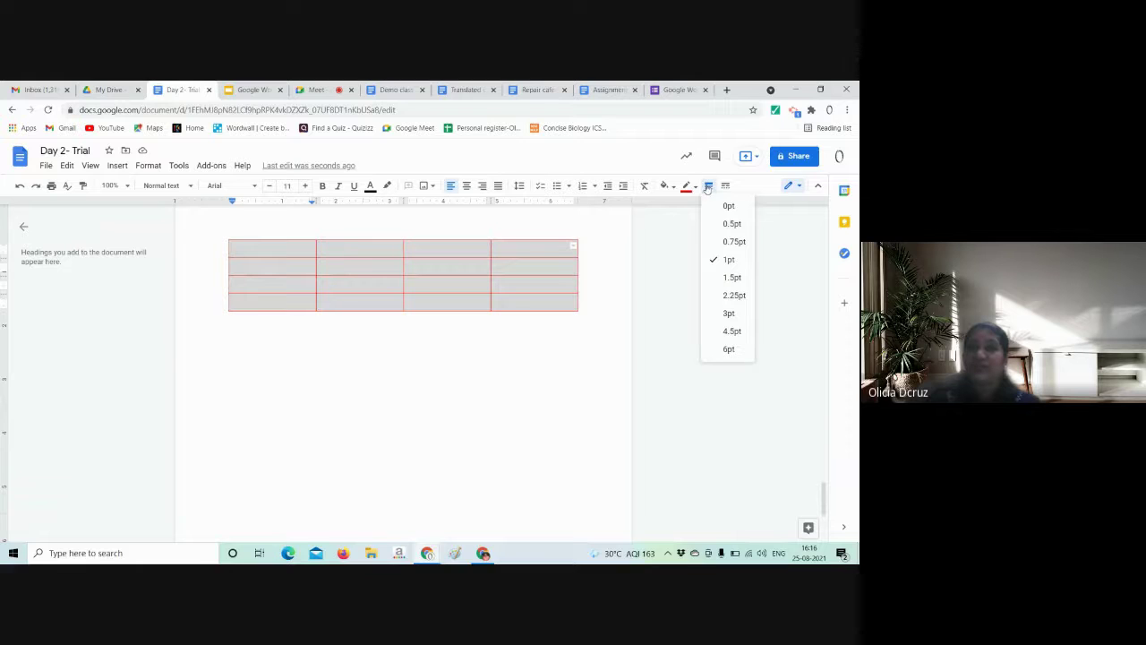
pyautogui.click(730, 296)
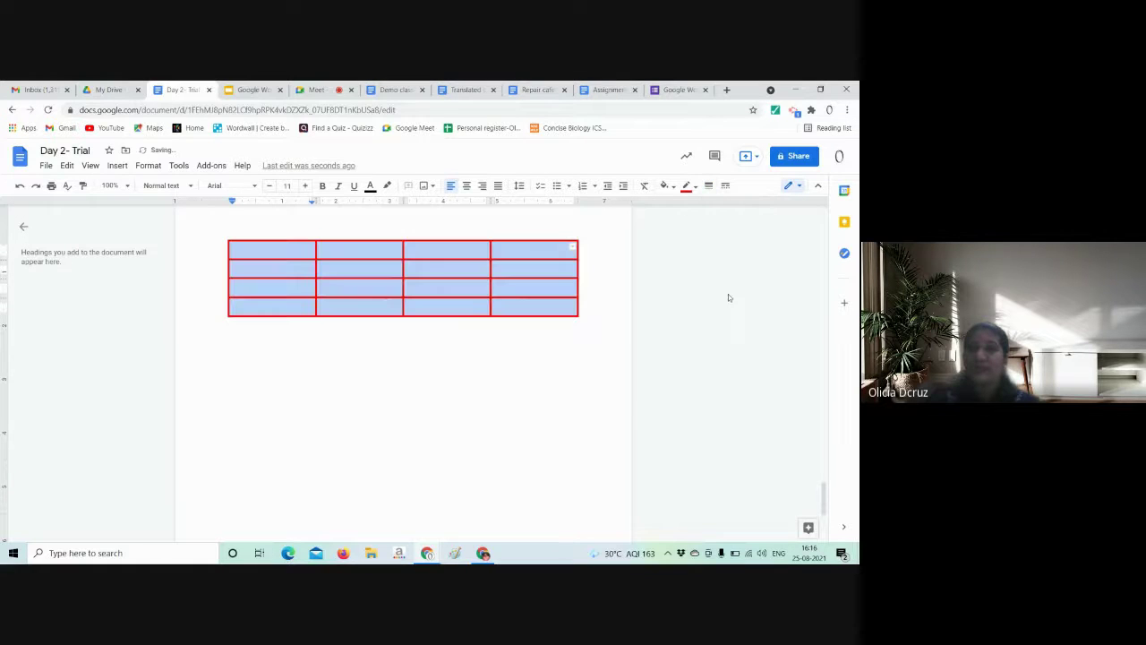
# - Set the border width of all table cells to 0pt
pyautogui.click(689, 186)
pyautogui.click(709, 187)
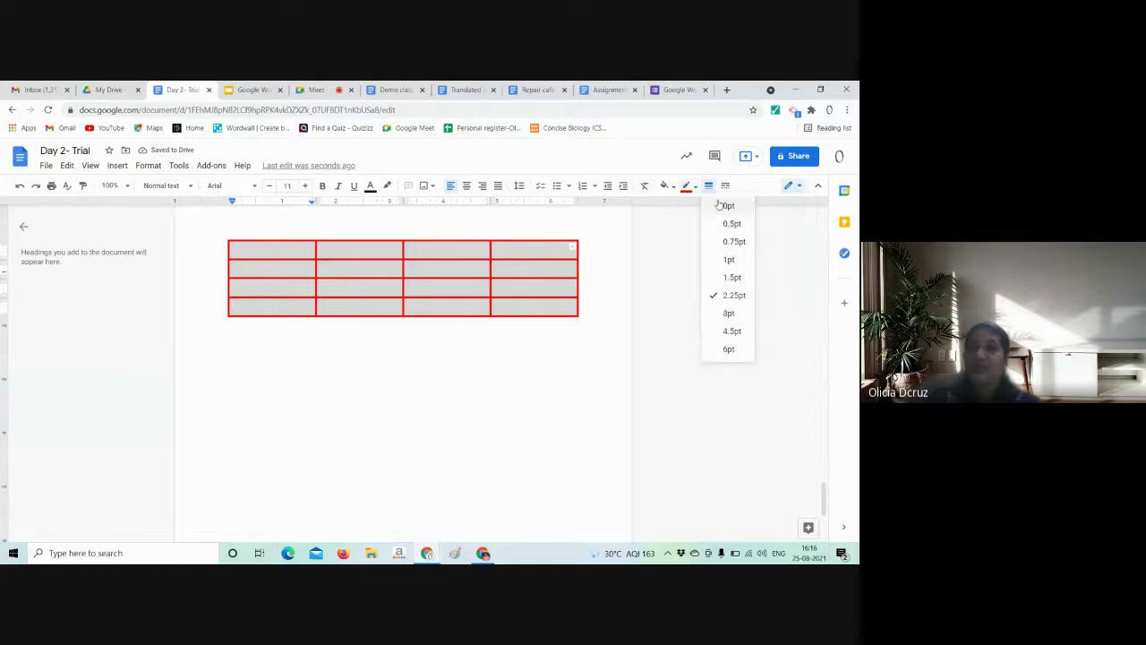
pyautogui.click(722, 209)
pyautogui.click(532, 322)
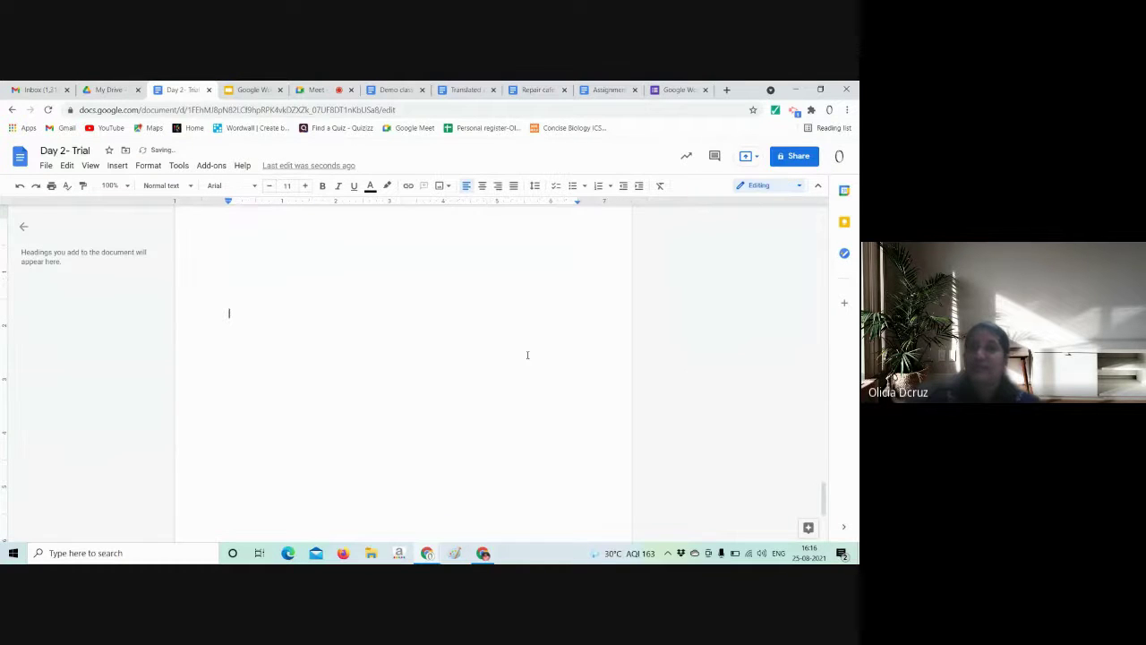
# - Try border widths of 0.5pt, 0.75pt and 1pt on all cells of the table
pyautogui.moveTo(226, 245); pyautogui.dragTo(574, 305)
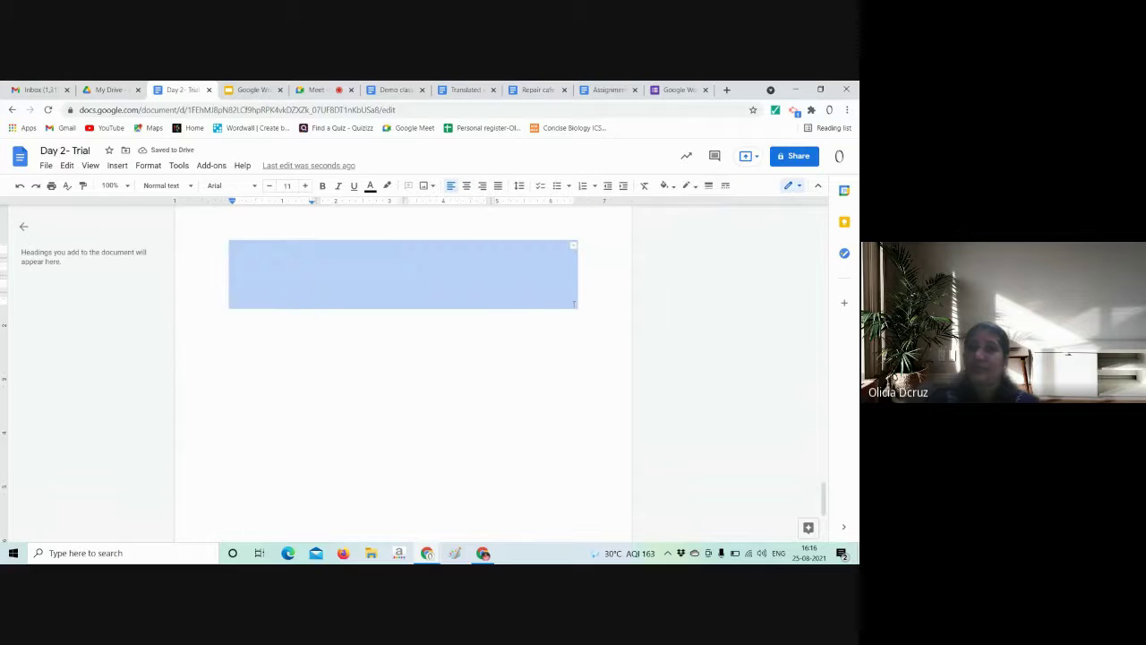
pyautogui.click(708, 187)
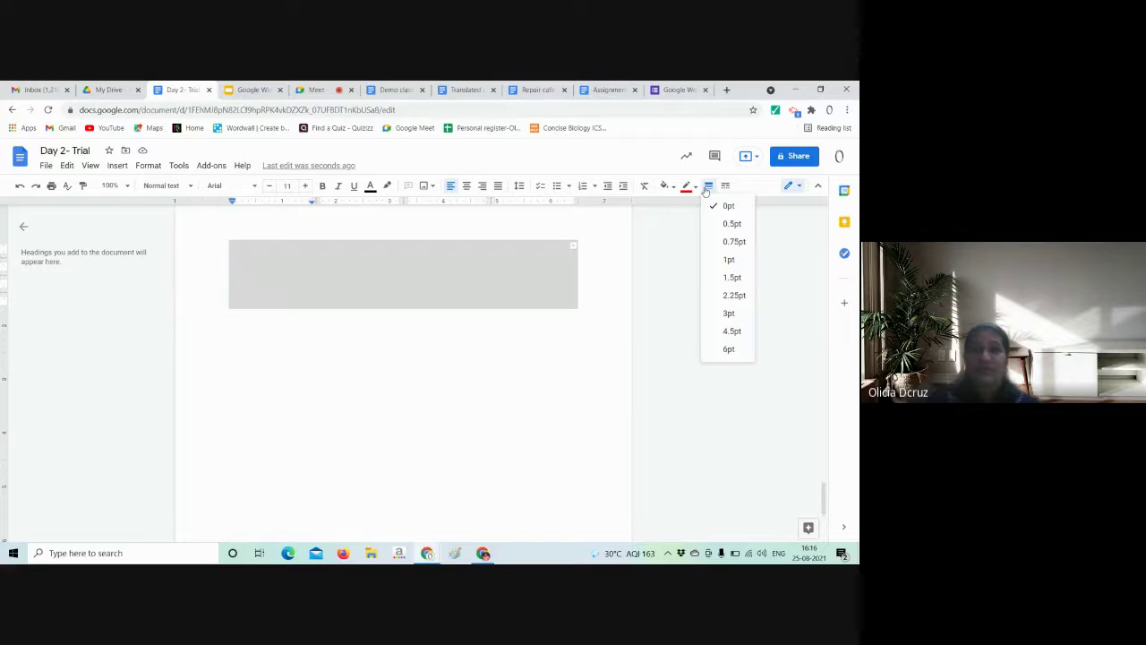
pyautogui.click(729, 224)
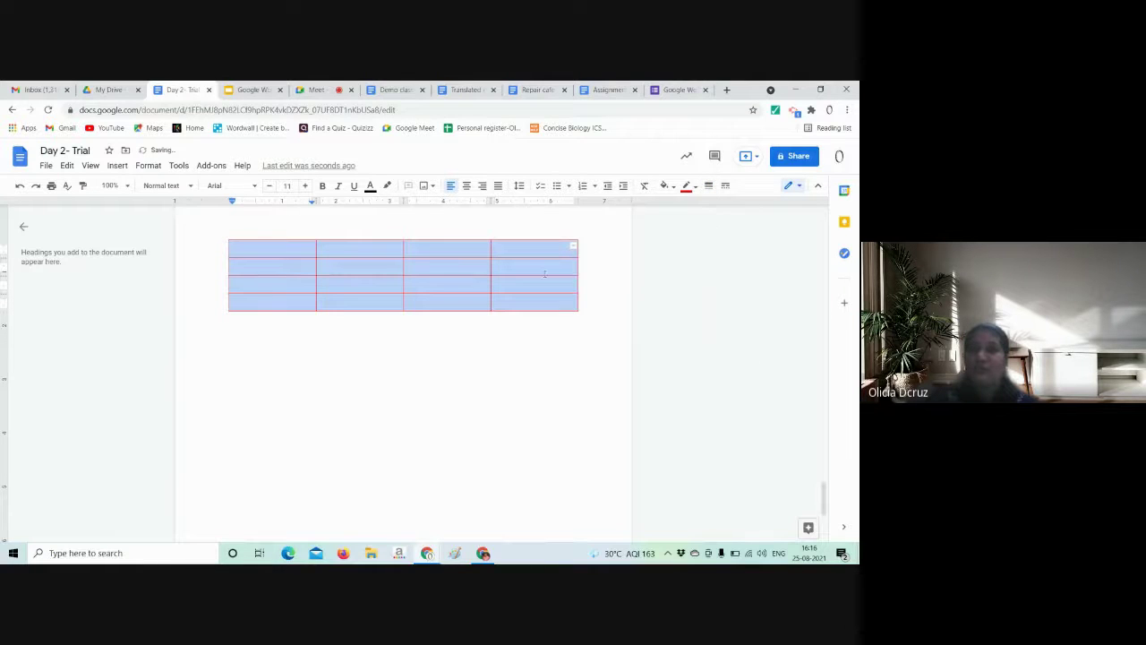
pyautogui.click(707, 186)
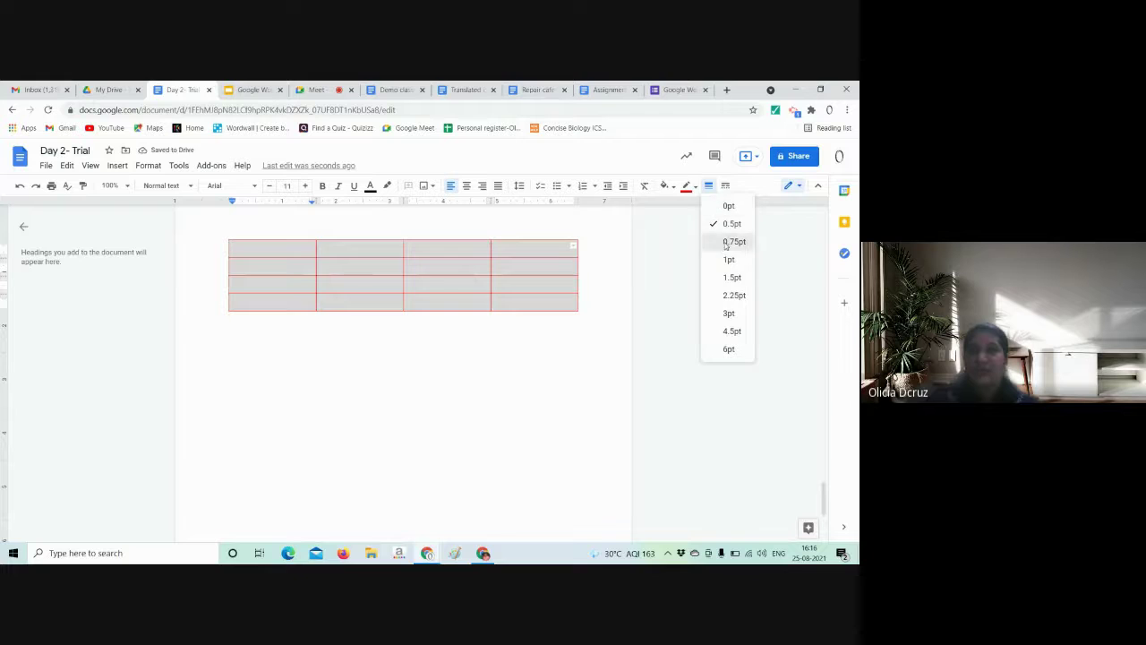
pyautogui.click(726, 244)
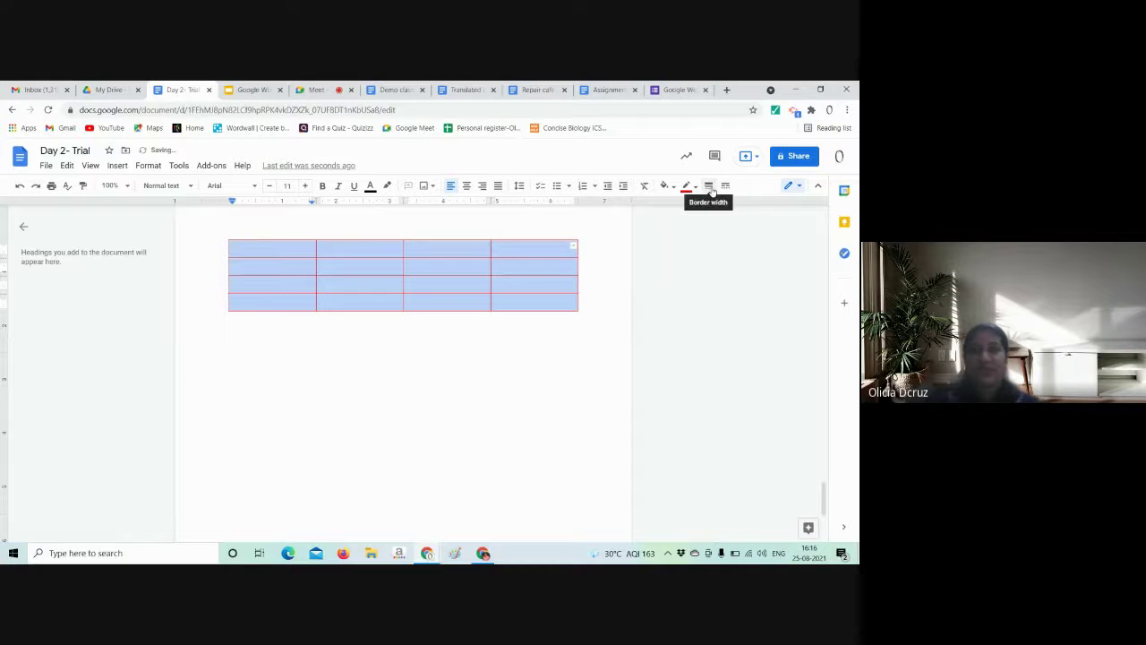
pyautogui.click(707, 188)
pyautogui.click(731, 259)
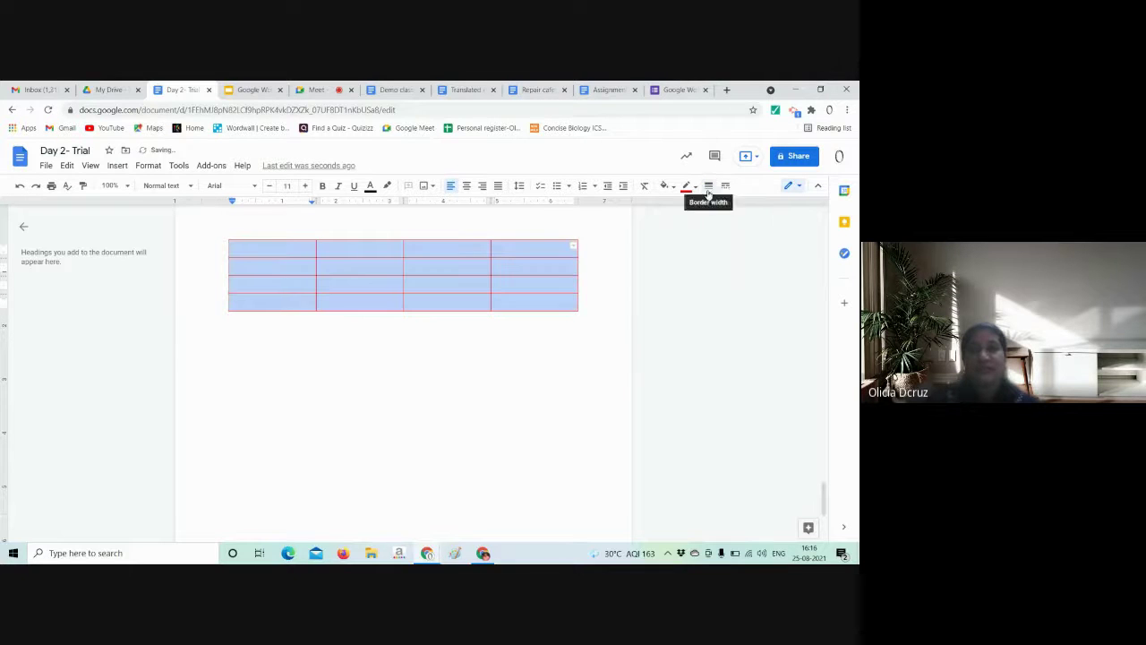
# - Return the border width of all table cells to 2.25pt
pyautogui.click(707, 188)
pyautogui.click(730, 296)
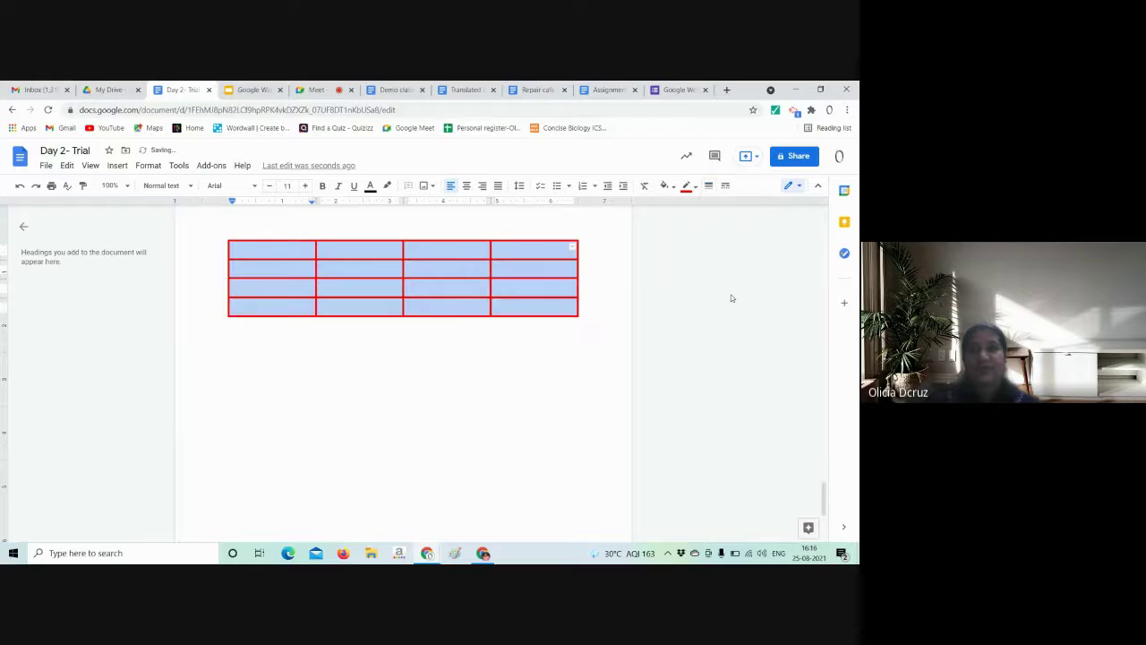
pyautogui.click(476, 325)
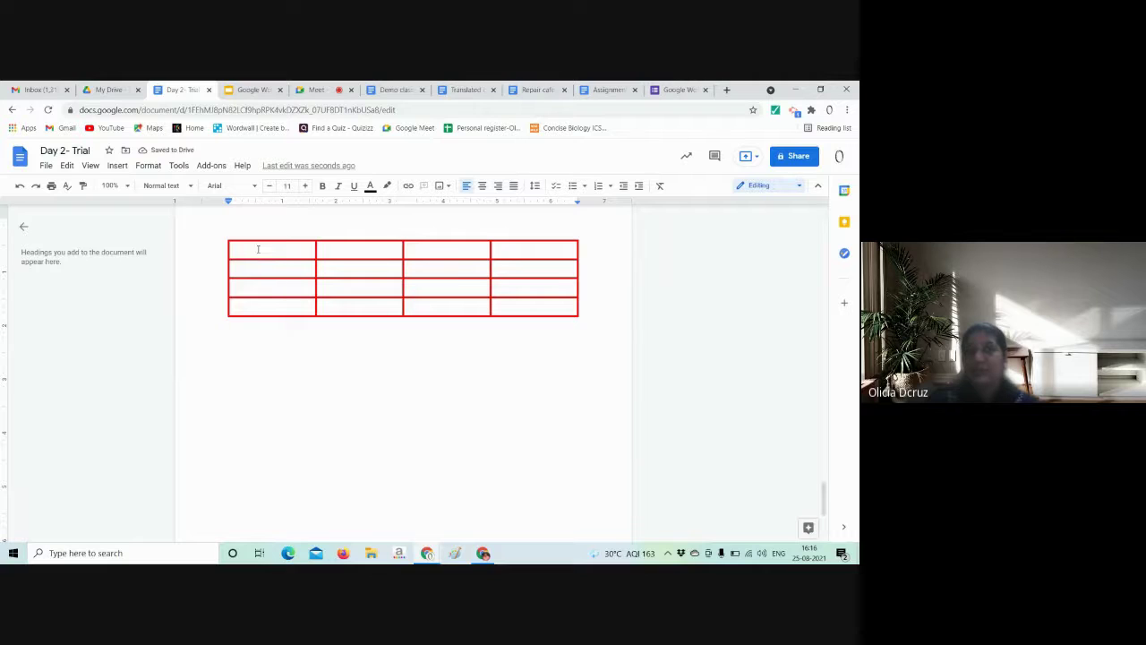
# - Change the border style of all table cells to dotted
pyautogui.moveTo(257, 249); pyautogui.dragTo(533, 300)
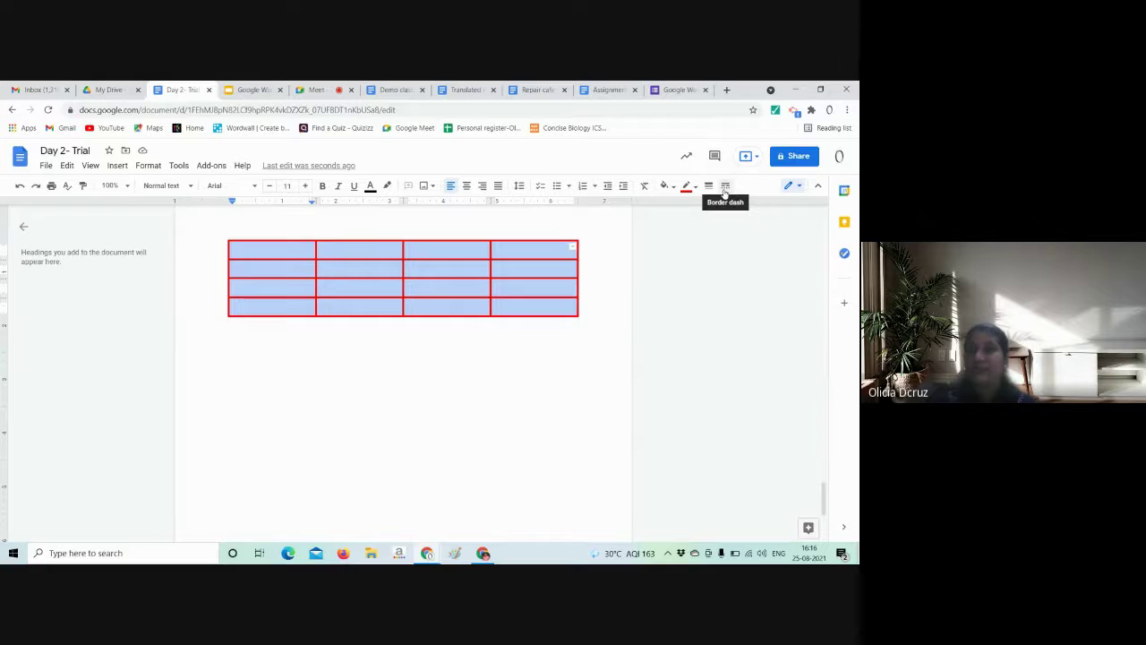
pyautogui.click(725, 186)
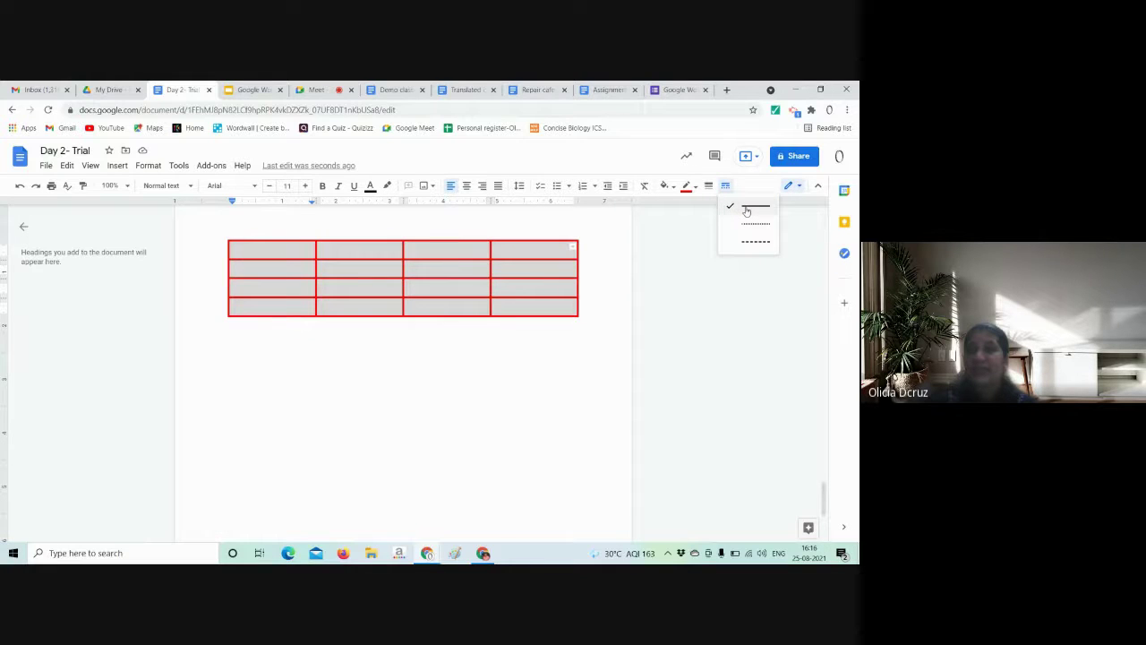
pyautogui.click(750, 224)
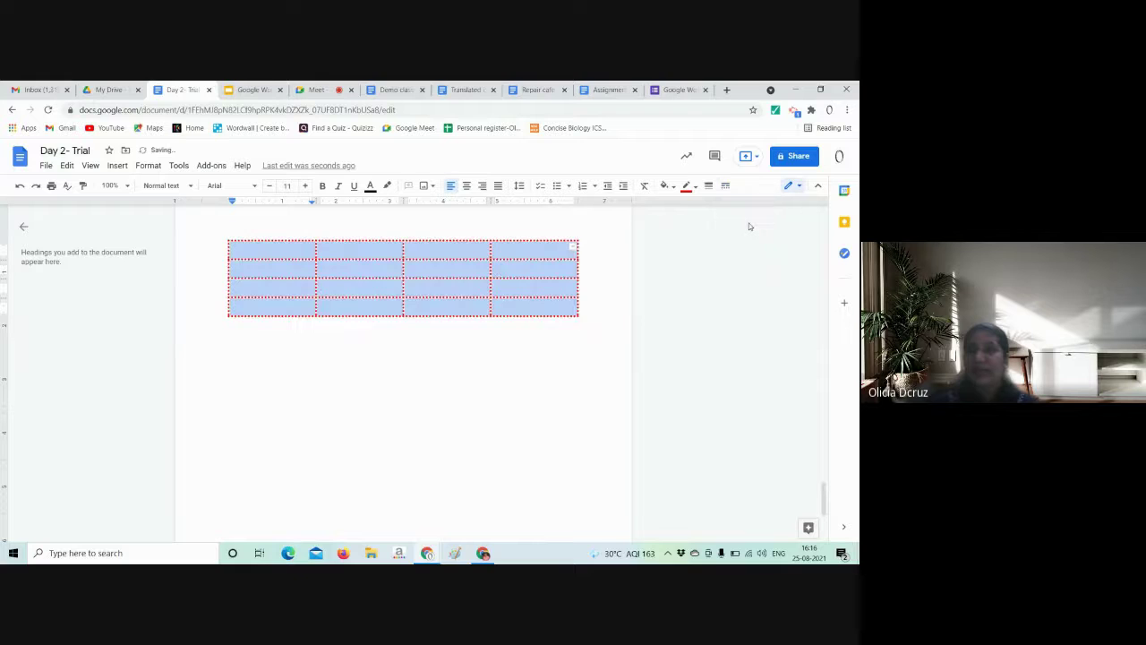
# - Change the border style of all table cells to dashed
pyautogui.click(709, 185)
pyautogui.click(726, 186)
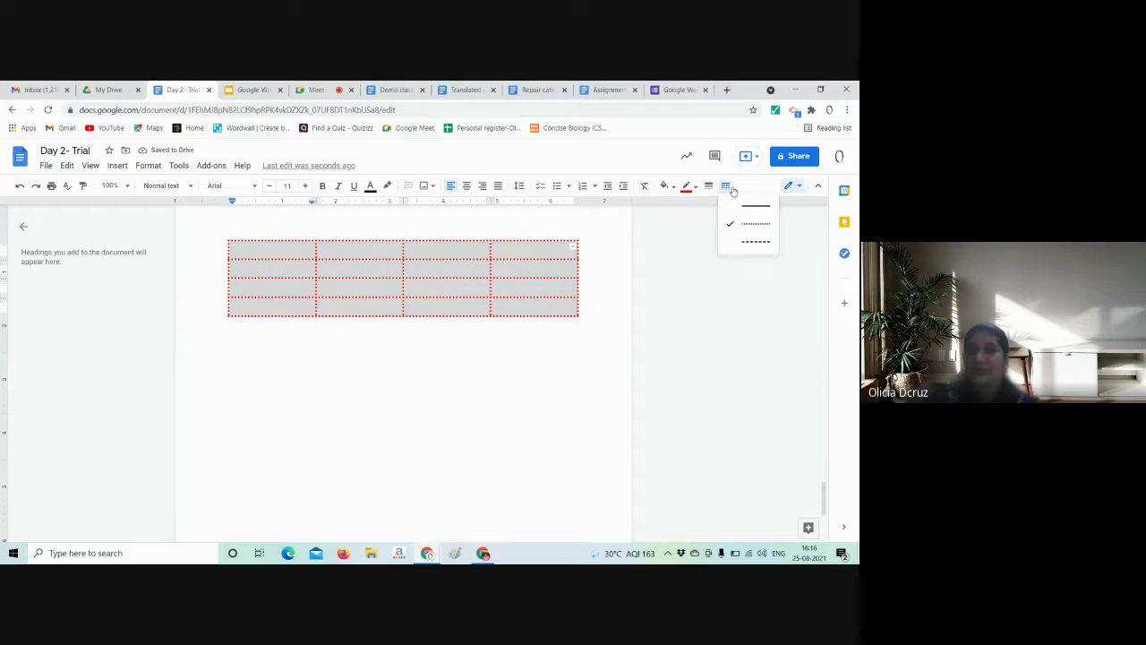
pyautogui.click(753, 240)
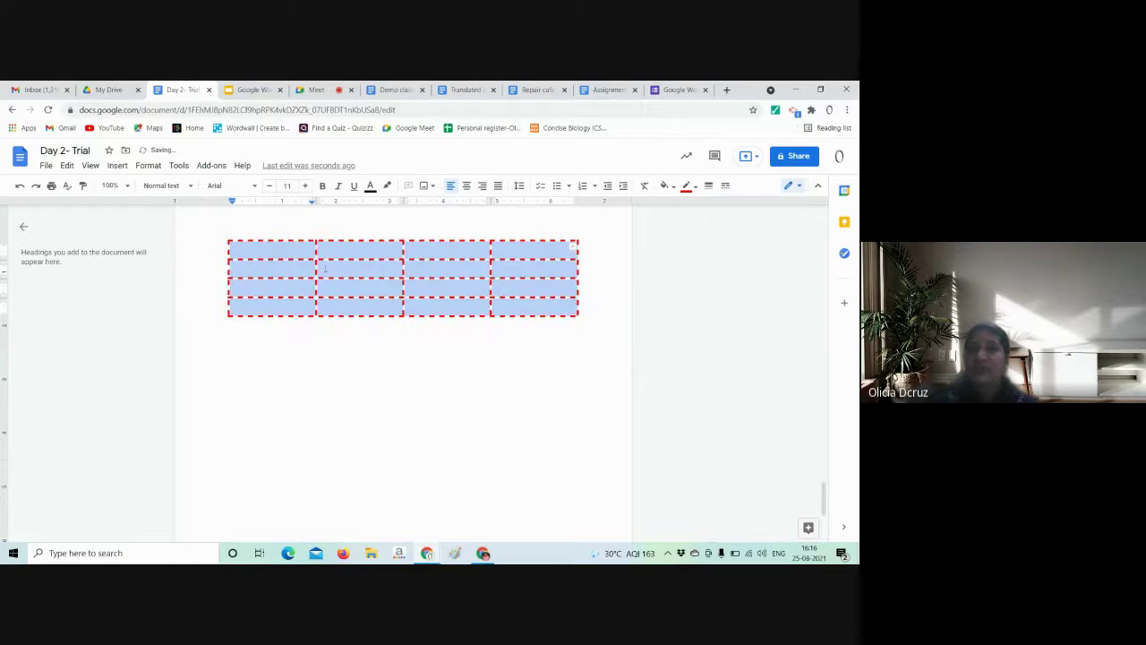
pyautogui.click(458, 366)
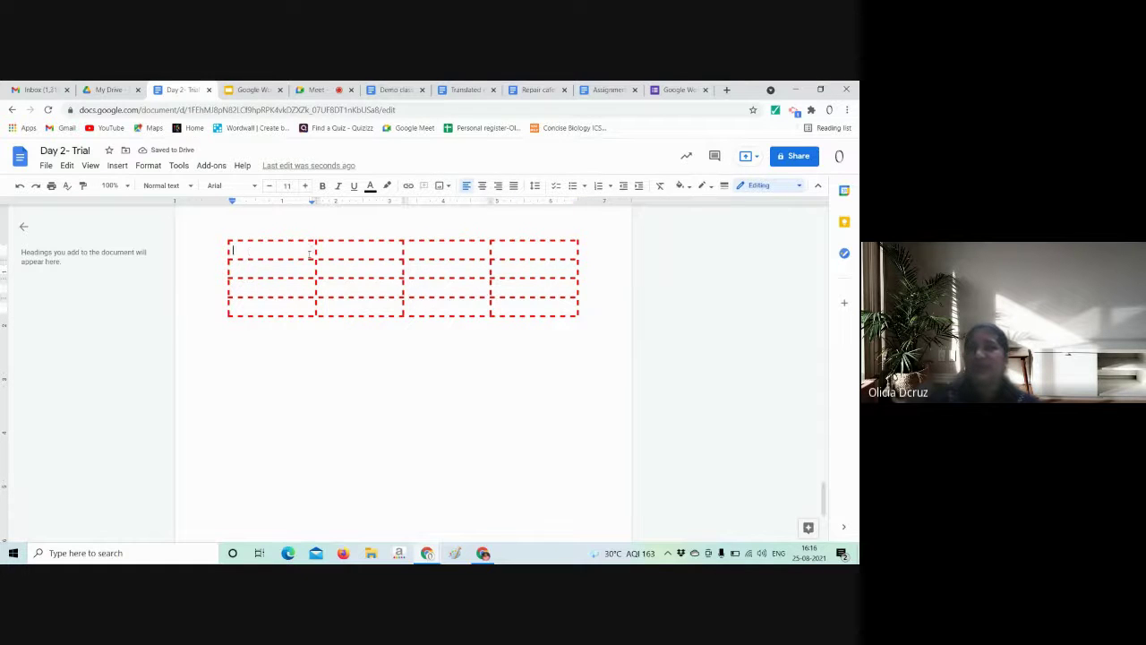
# - Change the border style of the whole table back to a solid line
pyautogui.moveTo(258, 300); pyautogui.dragTo(726, 197)
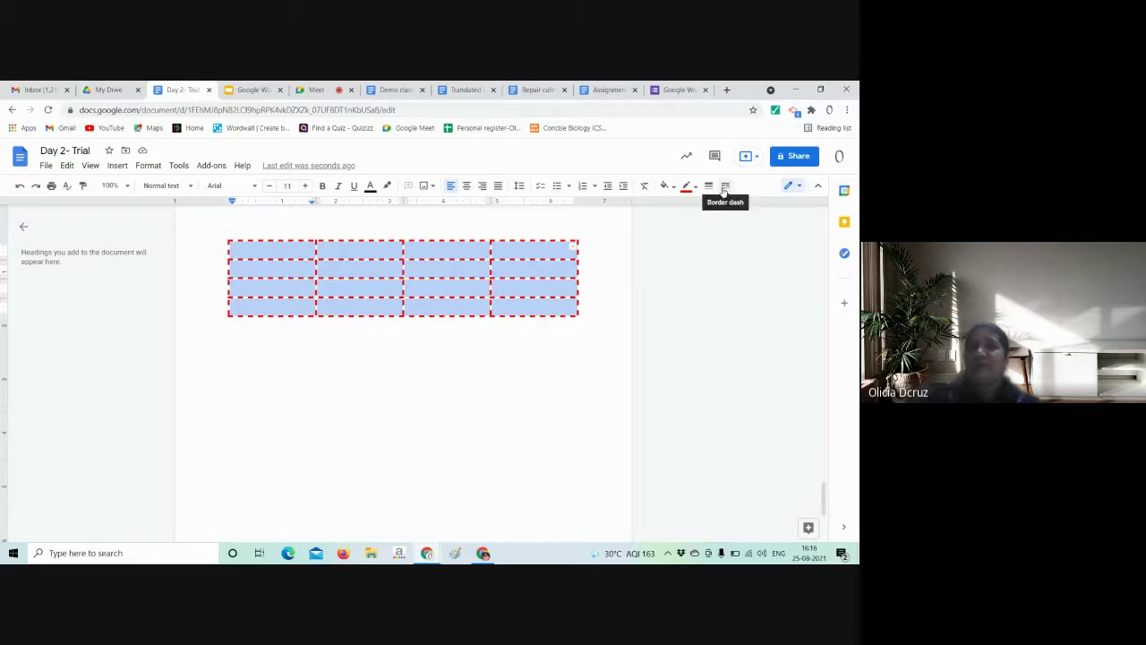
pyautogui.click(726, 185)
pyautogui.click(736, 209)
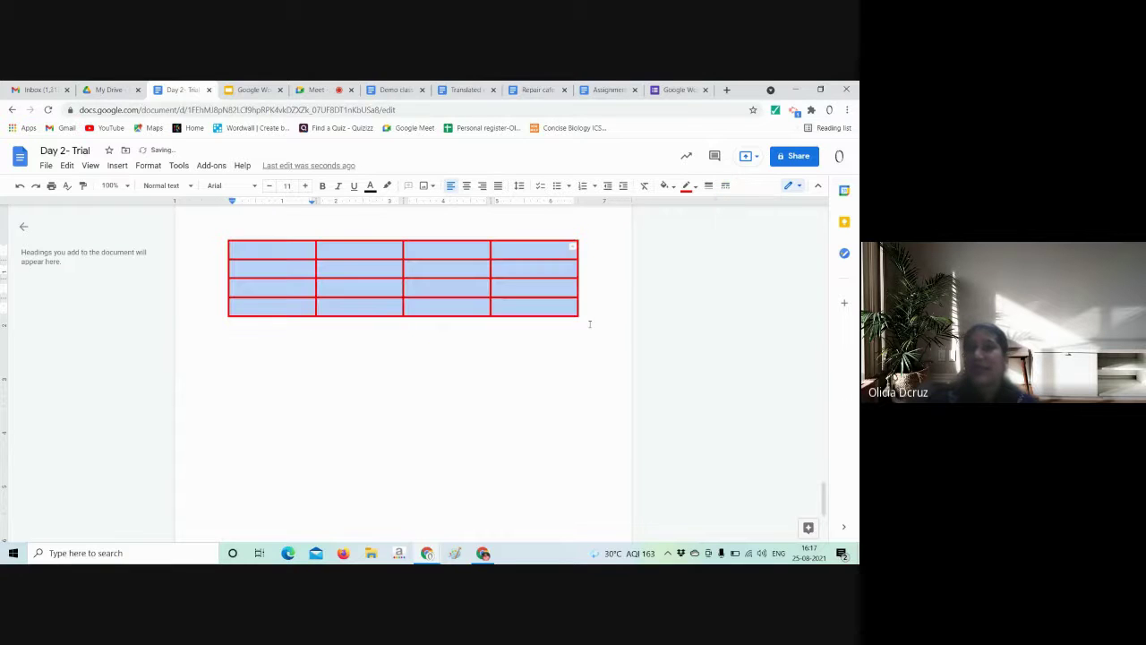
pyautogui.click(560, 354)
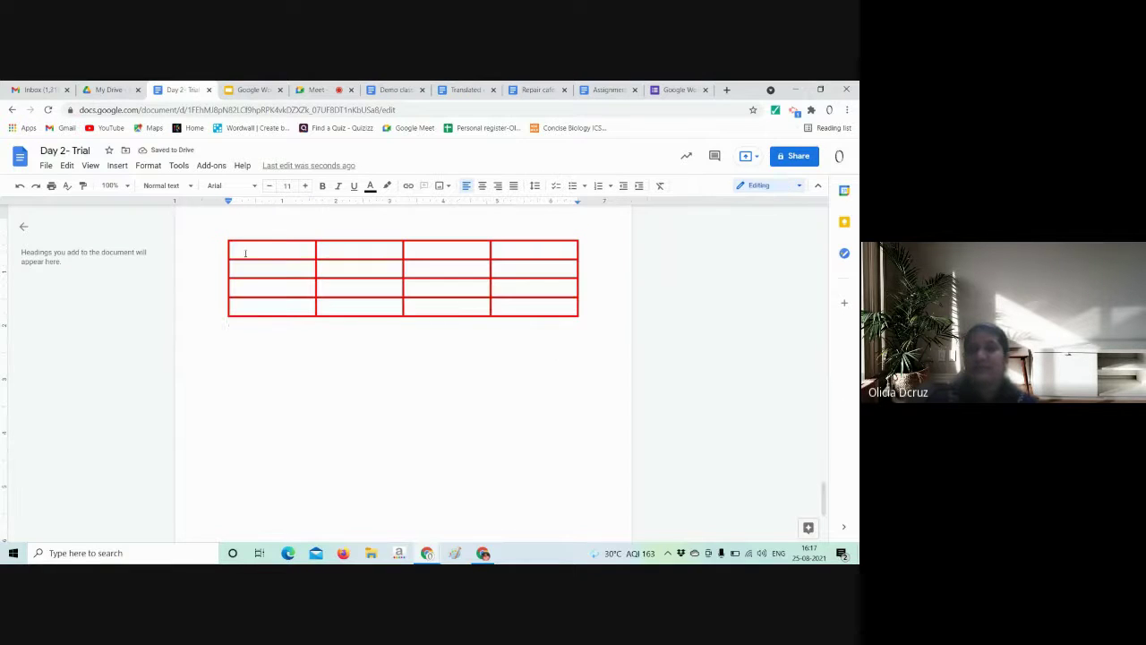
# - Enter P, Q and R in the last three cells of the table's first row and make them centred and bold
pyautogui.moveTo(244, 253); pyautogui.dragTo(507, 253)
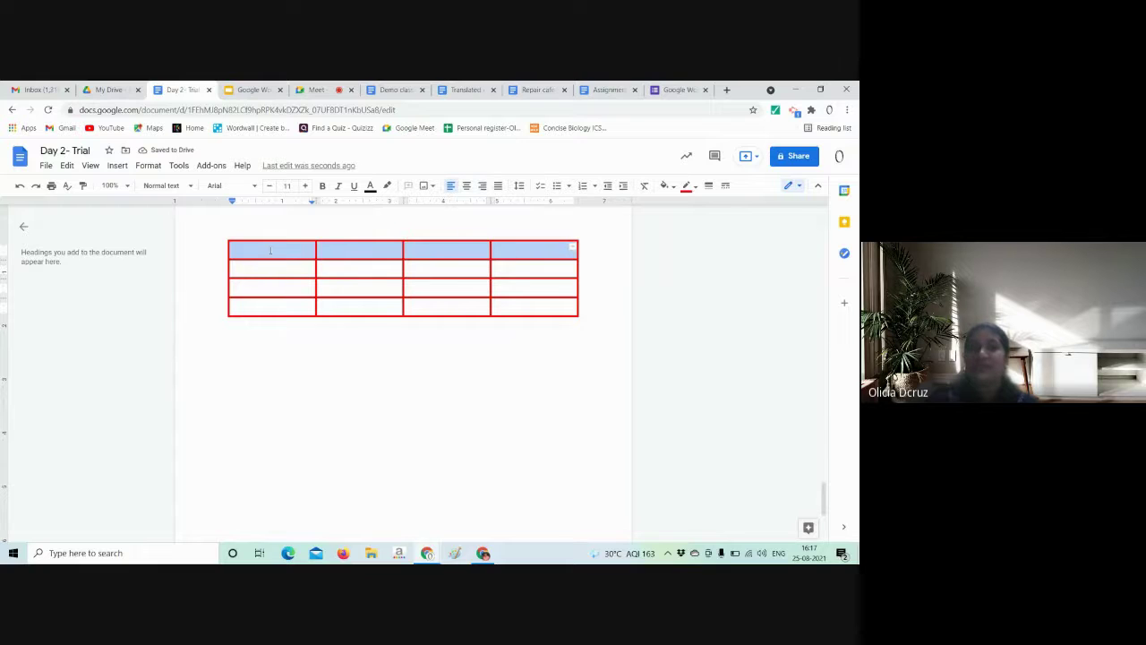
pyautogui.click(354, 254)
pyautogui.write('P')
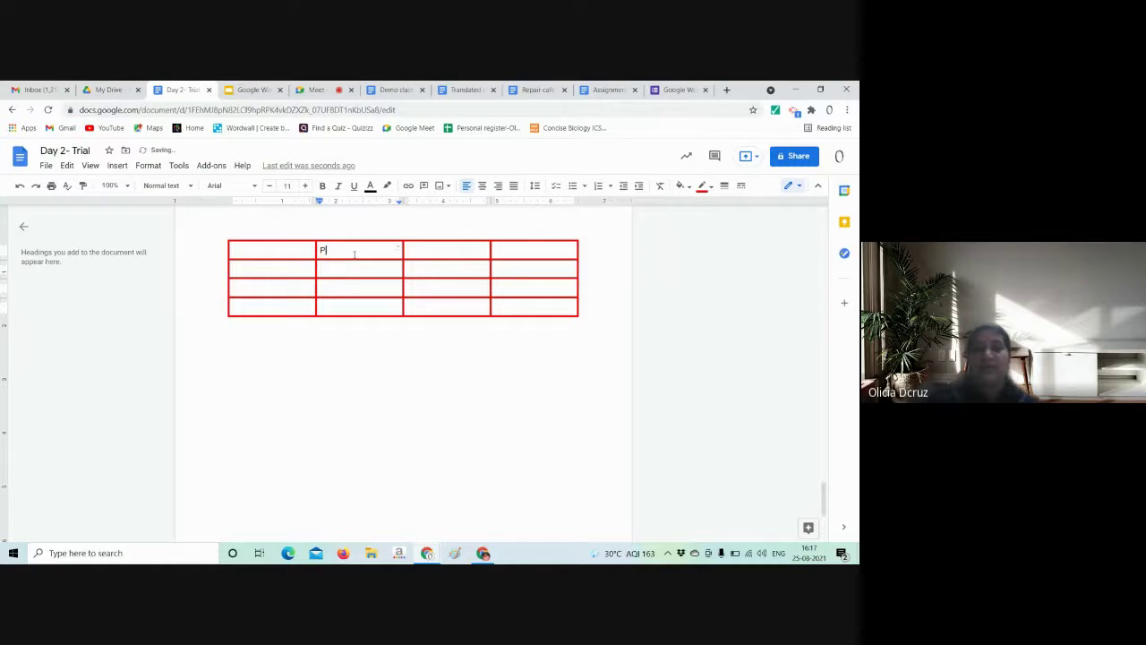
pyautogui.press('Tab')
pyautogui.write('Q')
pyautogui.hotkey('shift', 'Left')
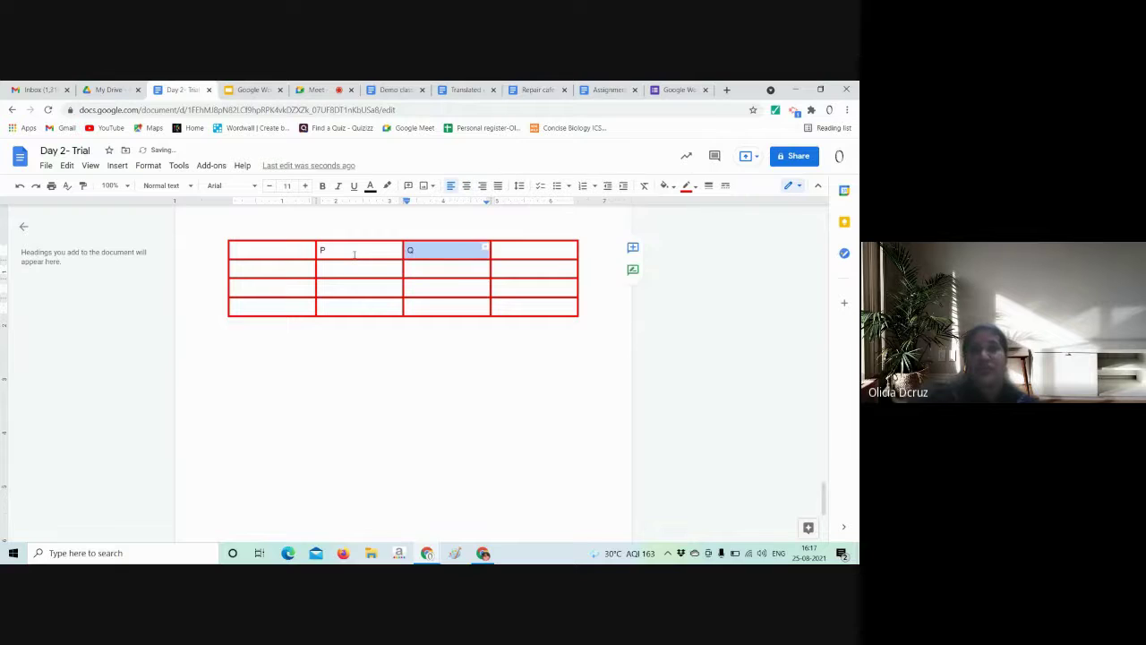
pyautogui.press('Tab')
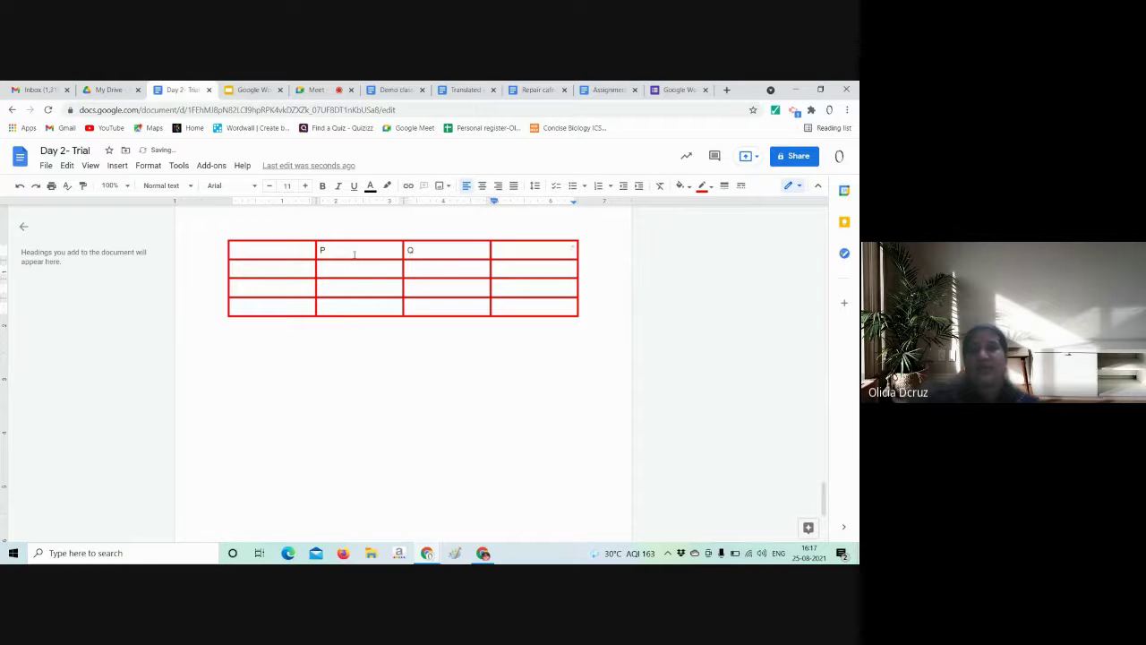
pyautogui.write('R')
pyautogui.moveTo(325, 250); pyautogui.dragTo(511, 250)
pyautogui.click(467, 188)
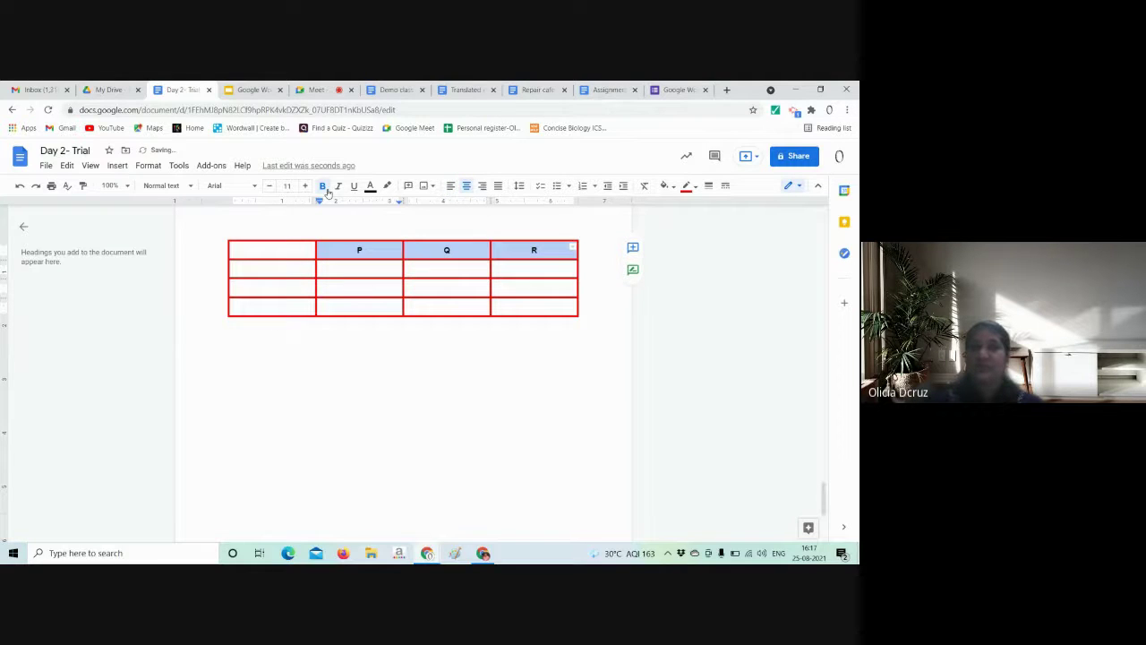
# - Fill the table's entire first row with yellow
pyautogui.moveTo(269, 250); pyautogui.dragTo(547, 250)
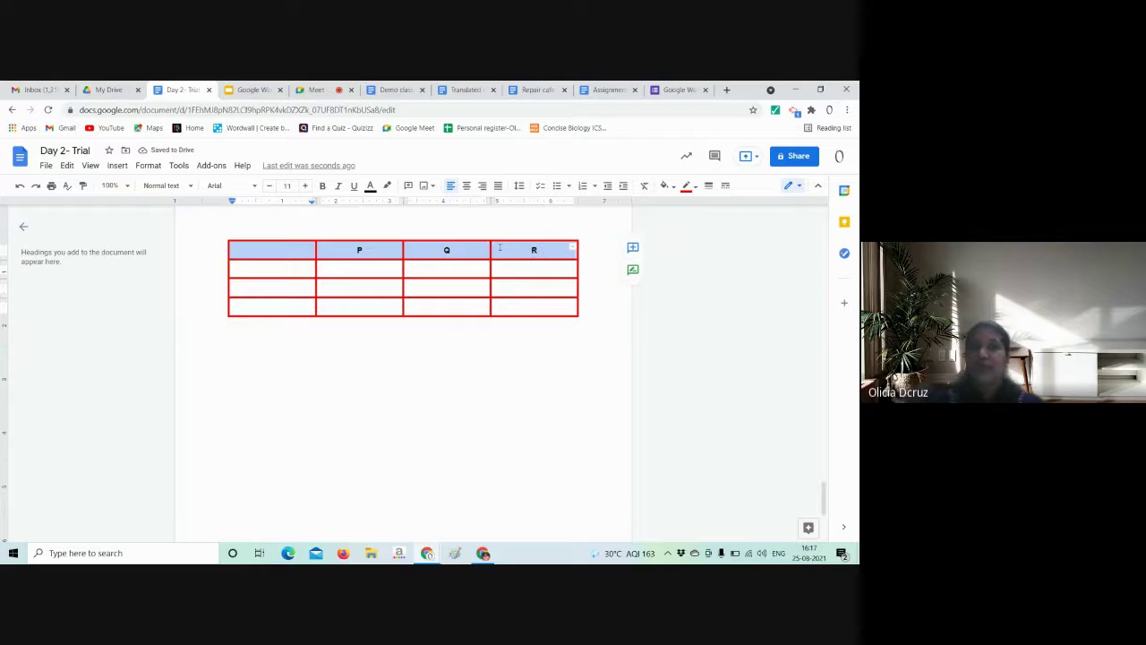
pyautogui.click(672, 188)
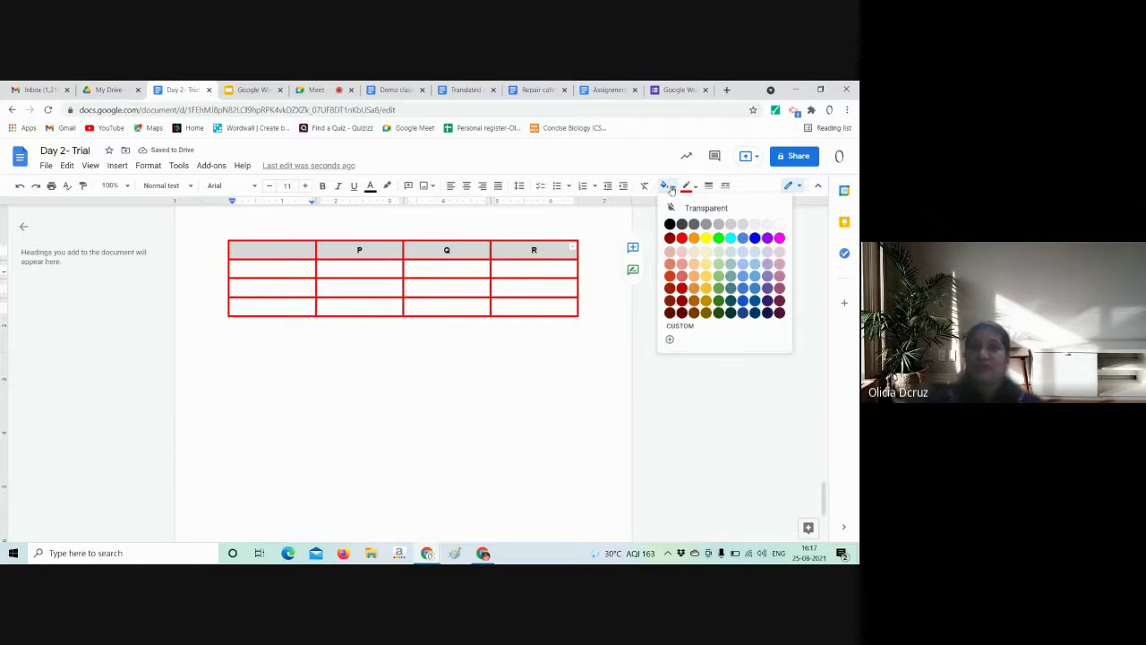
pyautogui.click(705, 238)
pyautogui.click(515, 361)
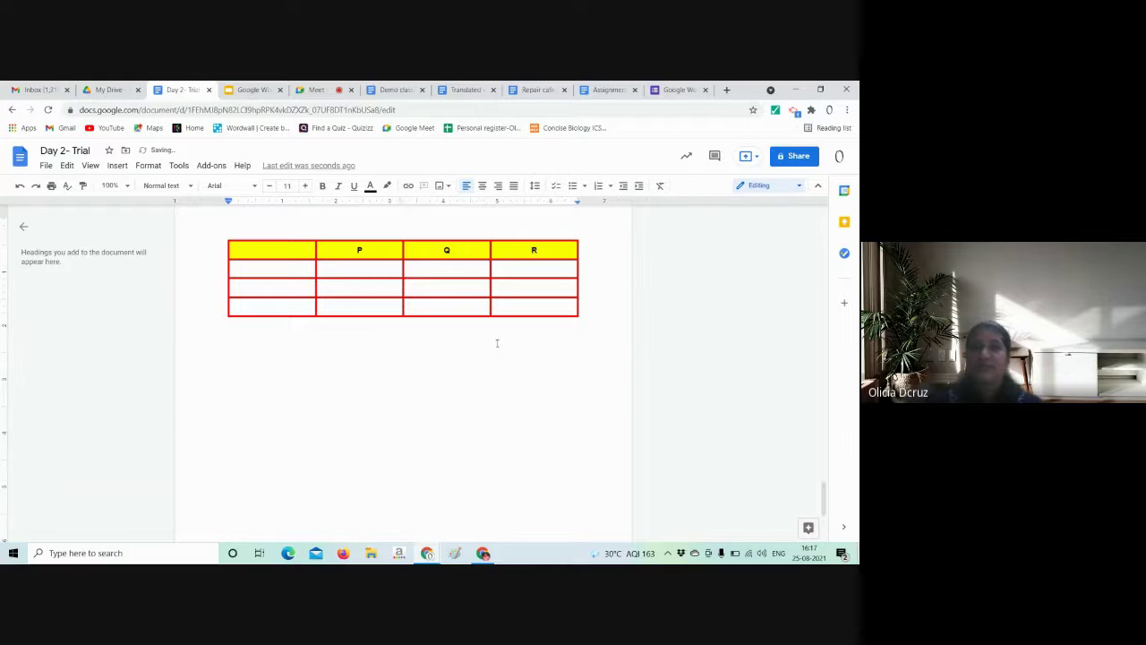
pyautogui.moveTo(257, 267)
pyautogui.mouseDown()
pyautogui.moveTo(279, 269)
pyautogui.moveTo(252, 283)
pyautogui.mouseUp()
pyautogui.hotkey('ctrl', 'v')
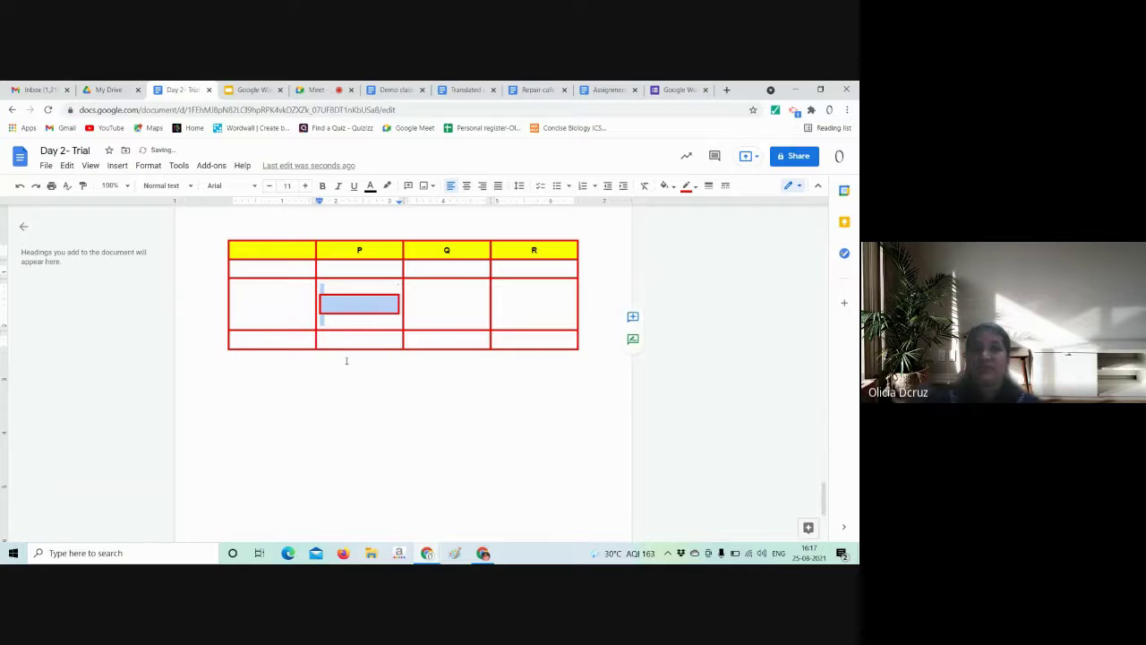
pyautogui.click(345, 361)
pyautogui.hotkey('ctrl', 'z')
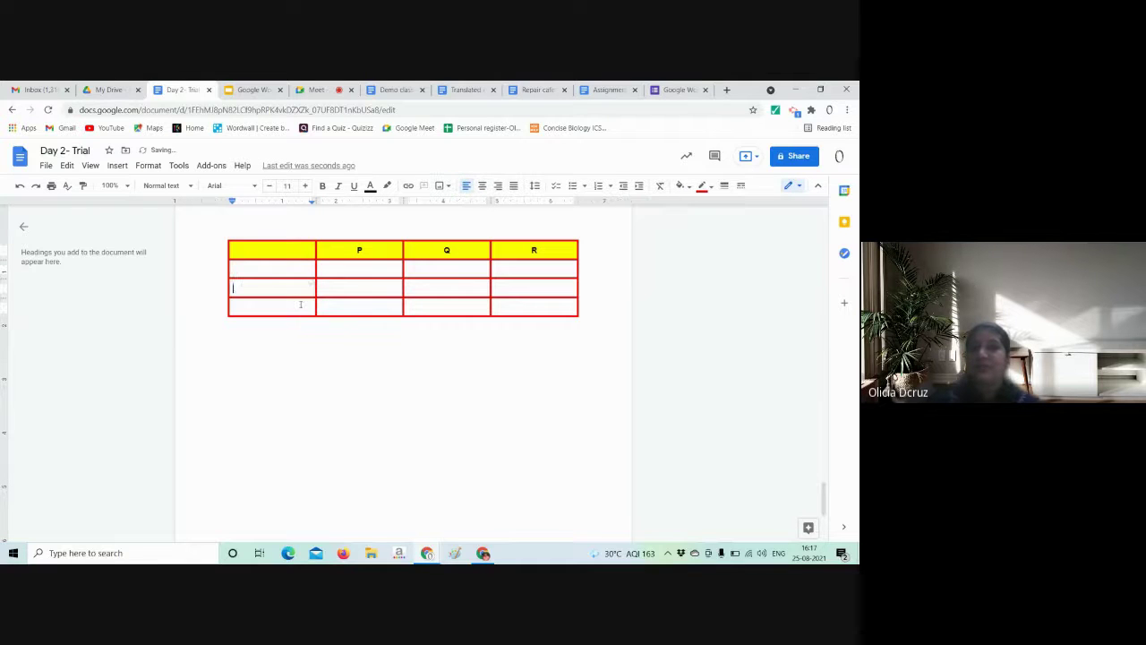
# - Fill the table's third row with a light yellow shade
pyautogui.moveTo(288, 285); pyautogui.dragTo(503, 285)
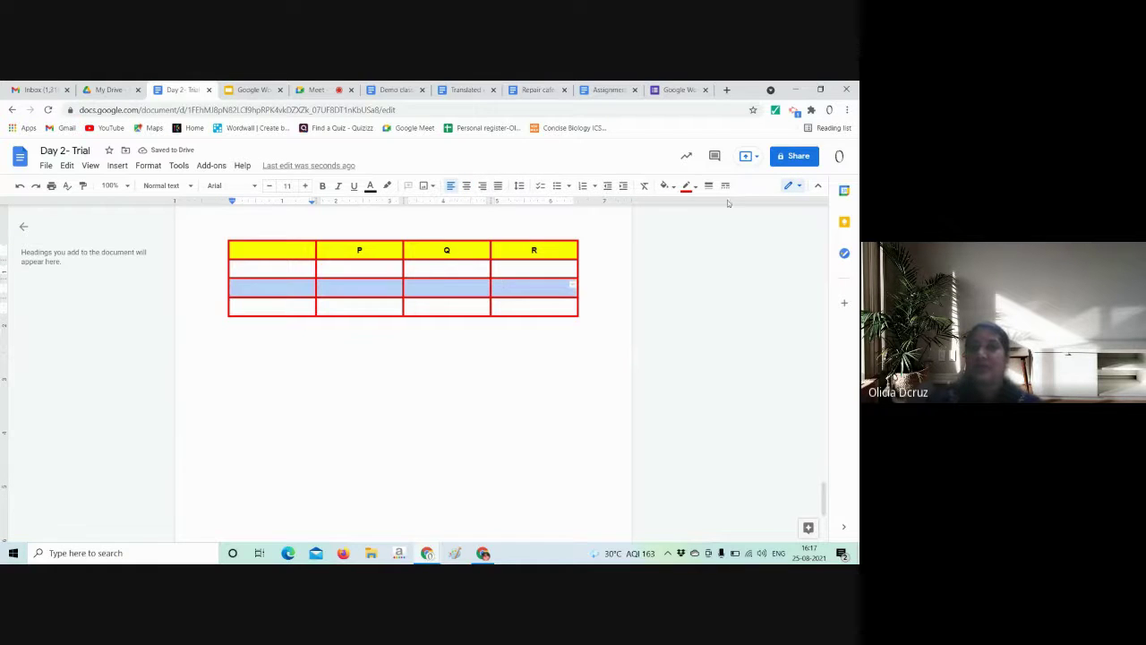
pyautogui.click(665, 185)
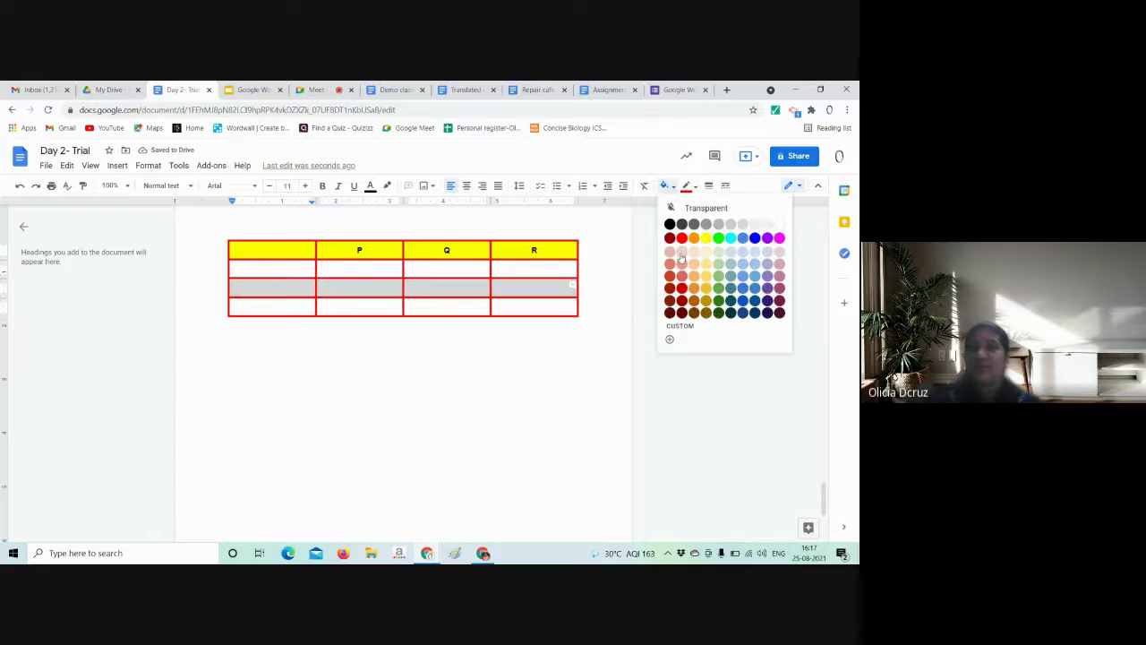
pyautogui.click(701, 262)
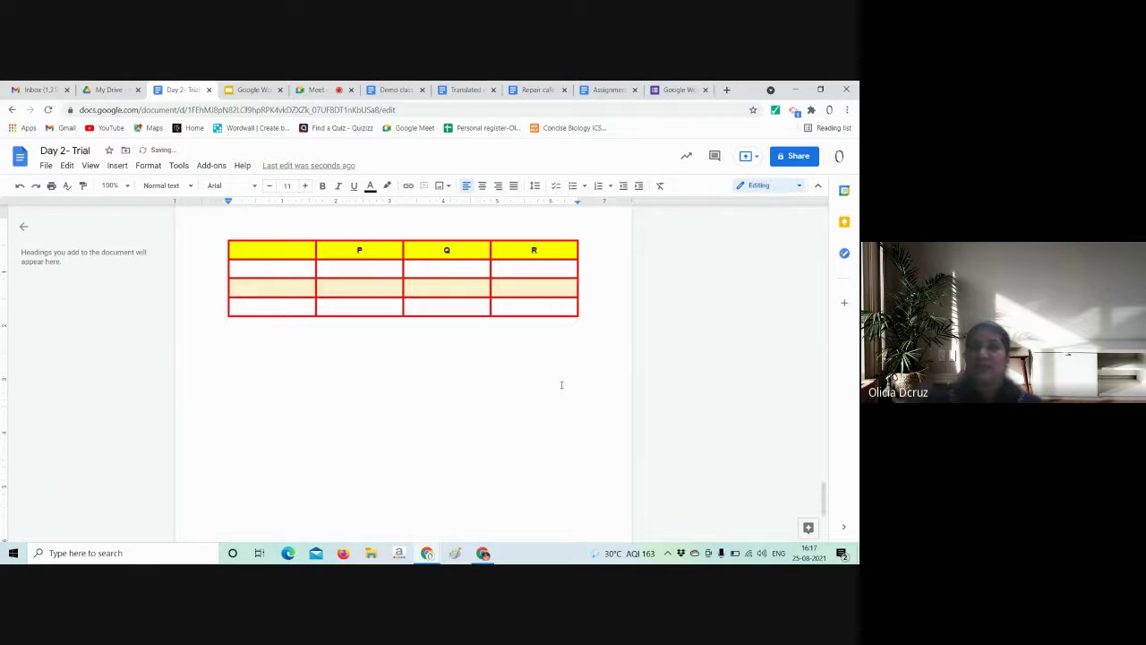
# - Switch to the Google Meet call and close its Recording panel
pyautogui.click(318, 88)
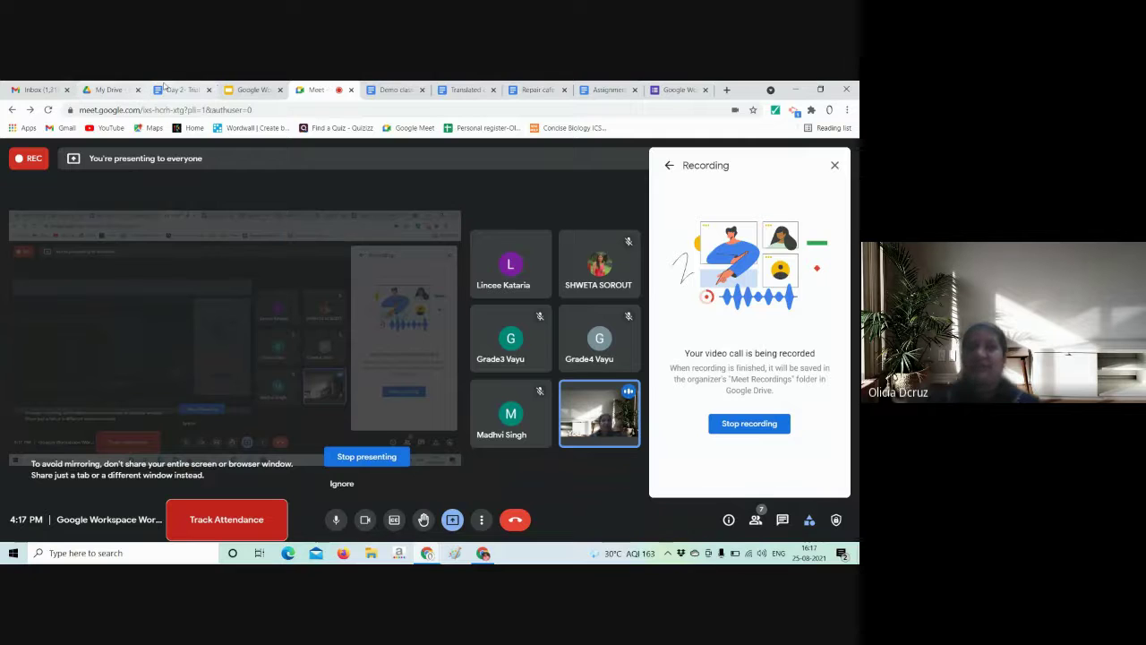
pyautogui.click(166, 89)
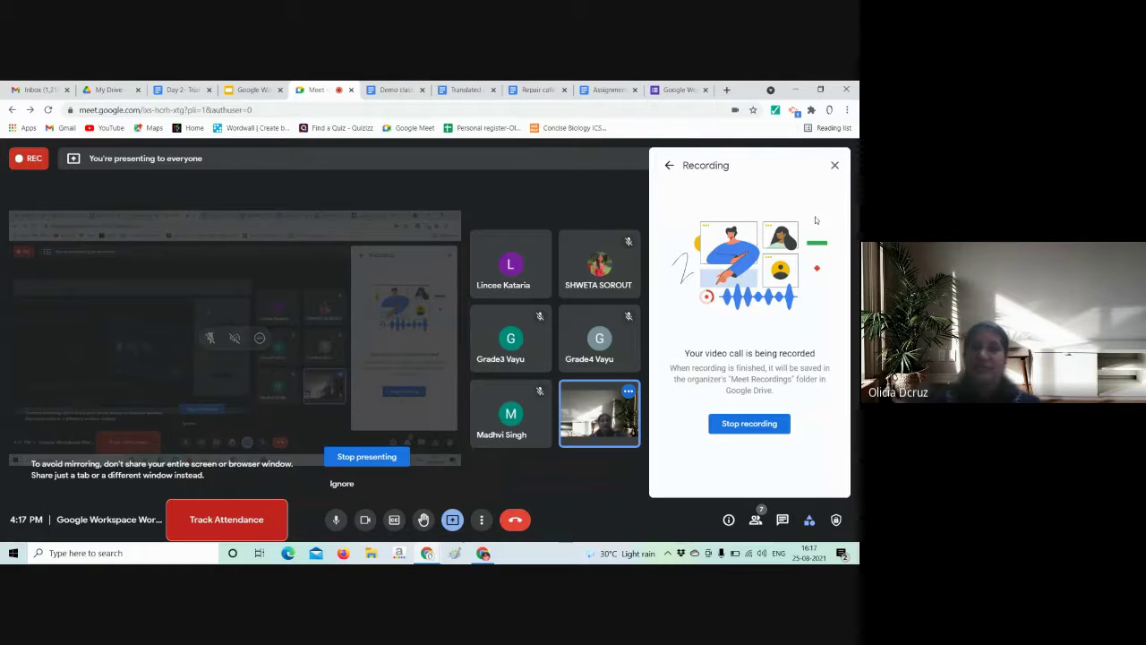
pyautogui.click(834, 167)
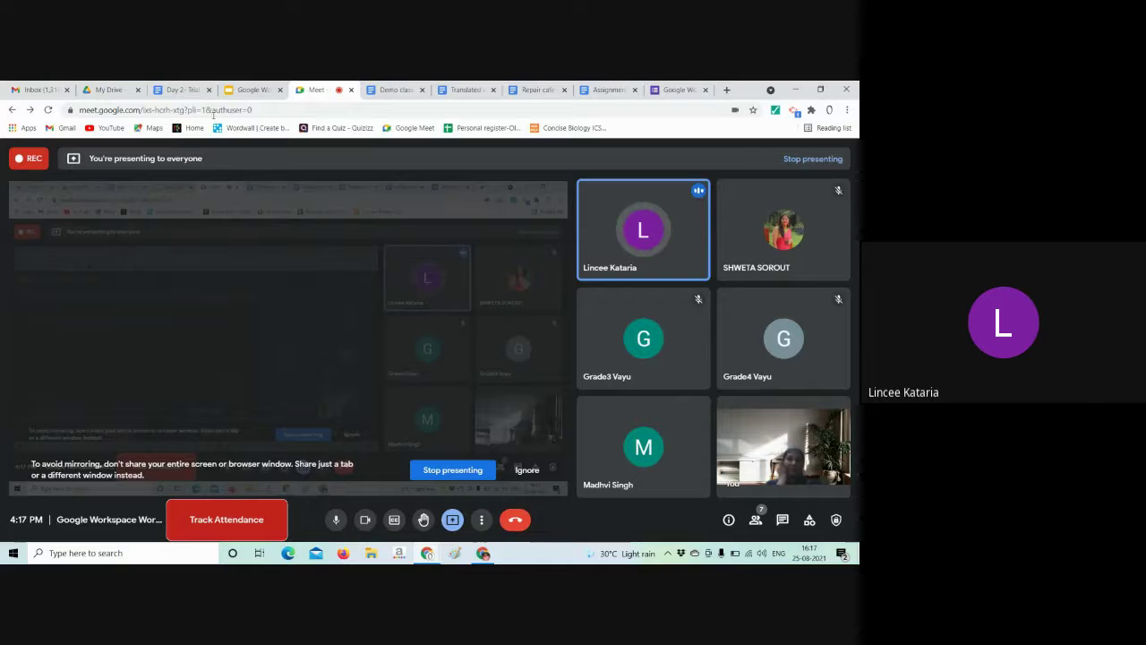
# - Return to the Day 2- Trial document and insert the mind map drawing from Drive below the table, unlinked from its source
pyautogui.click(182, 90)
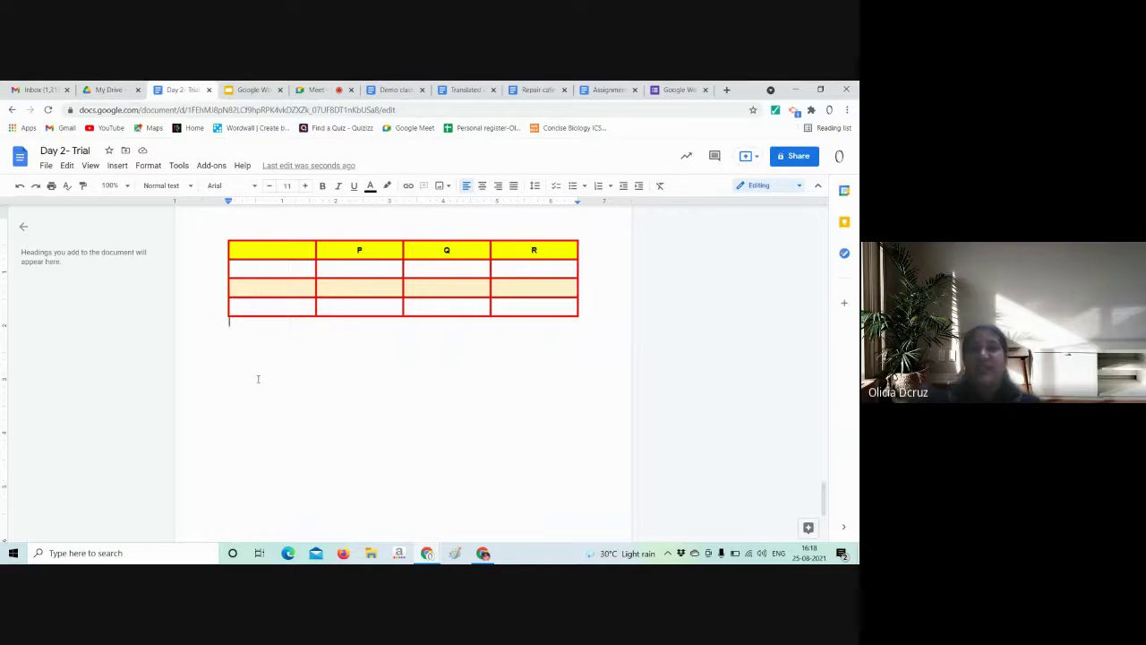
pyautogui.click(117, 166)
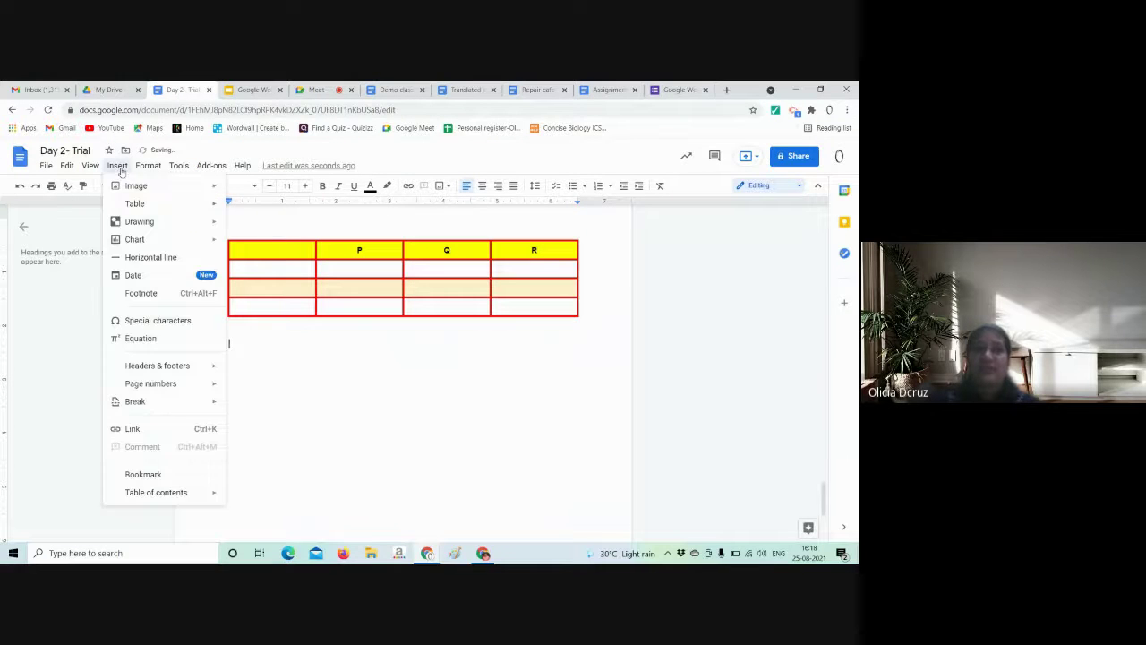
pyautogui.moveTo(143, 224)
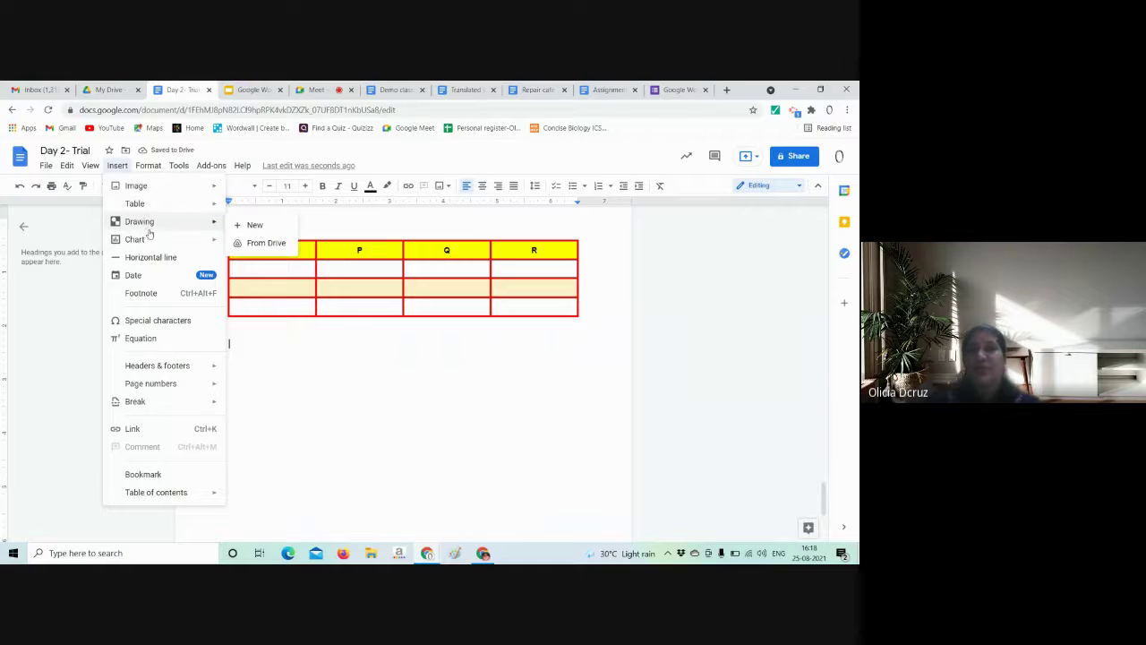
pyautogui.click(260, 243)
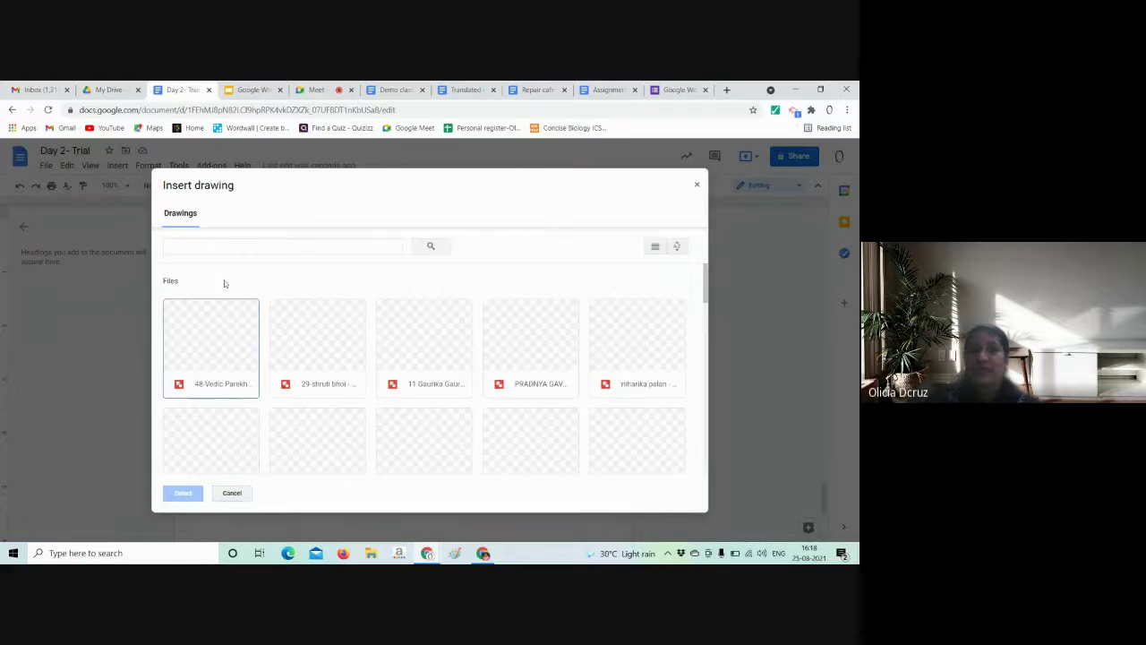
pyautogui.scroll(-1, 524, 345)
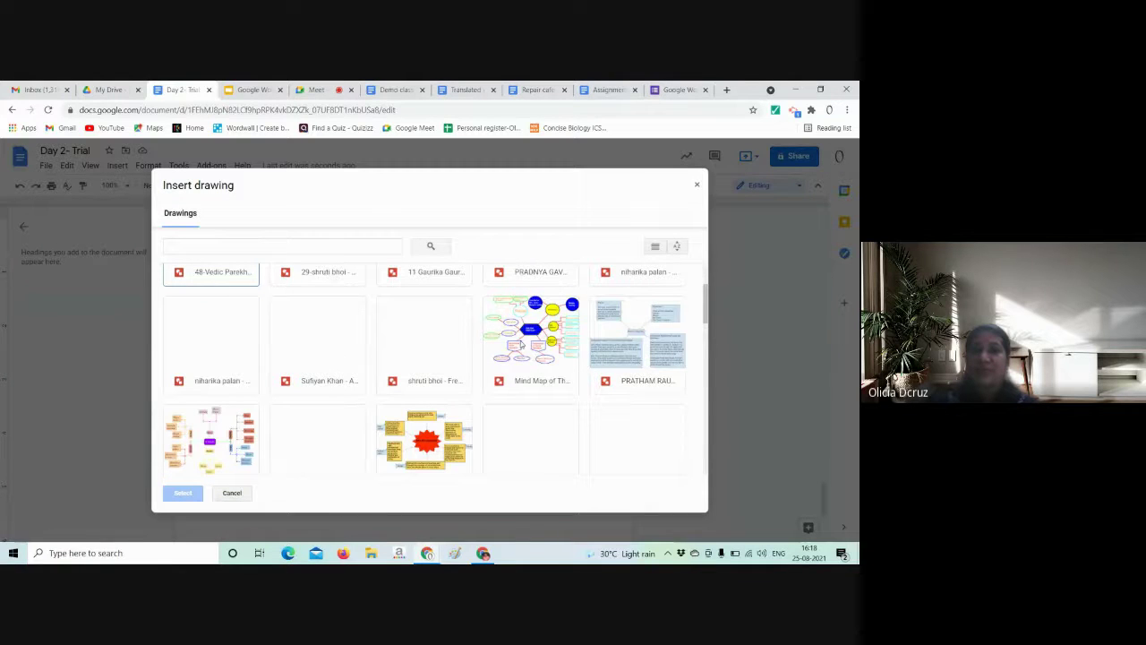
pyautogui.click(524, 343)
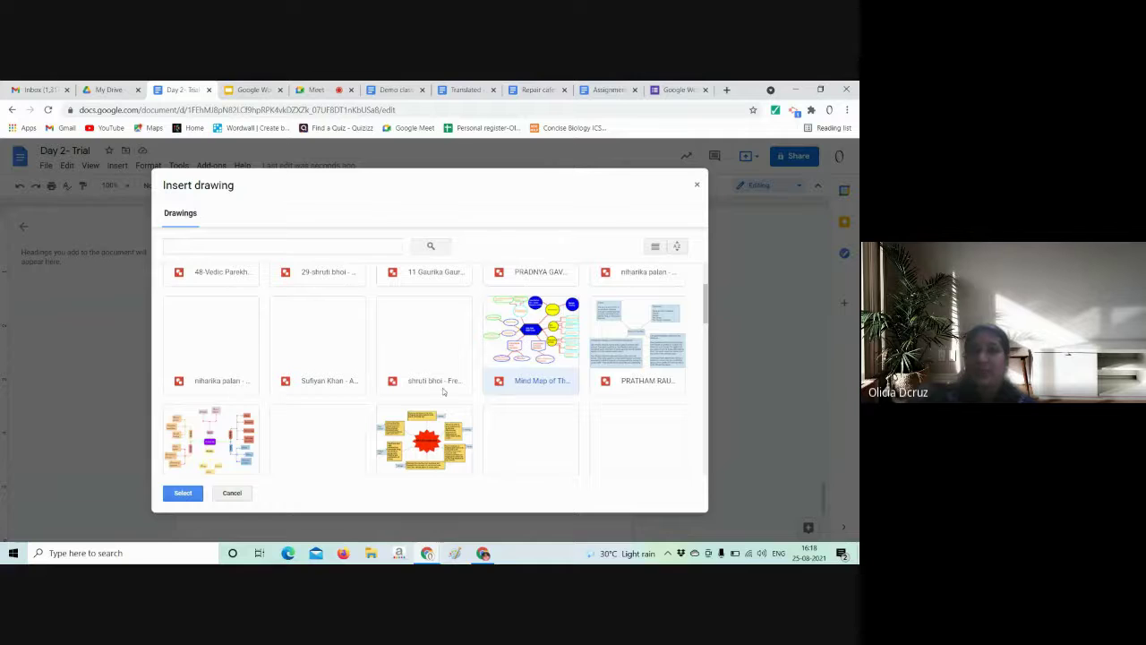
pyautogui.click(182, 492)
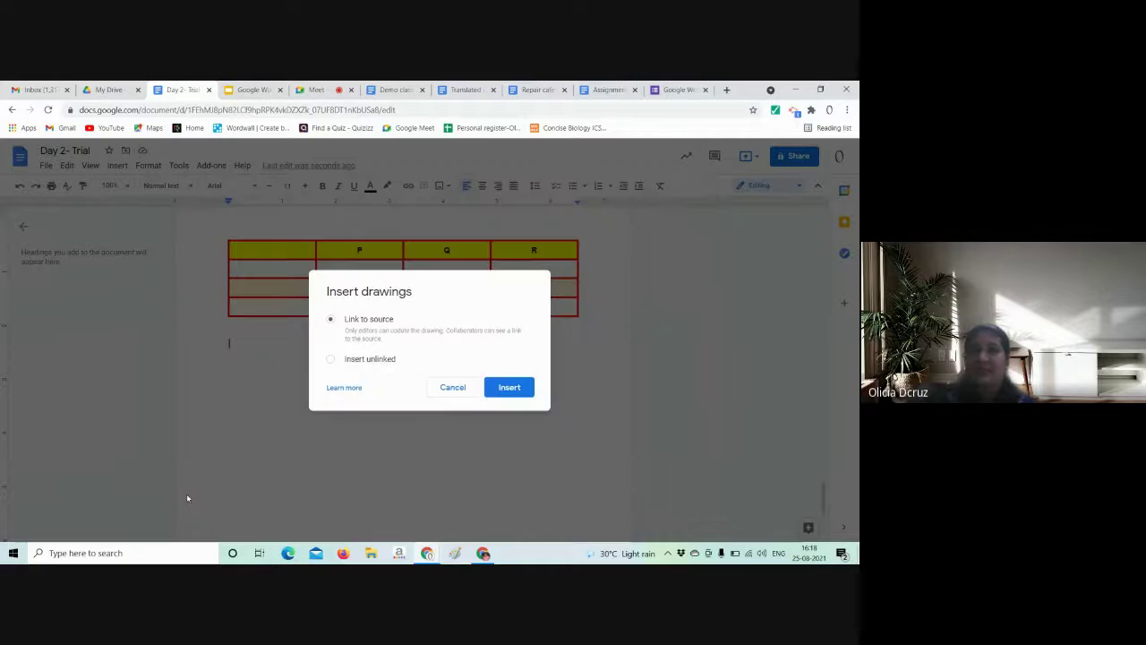
pyautogui.click(367, 361)
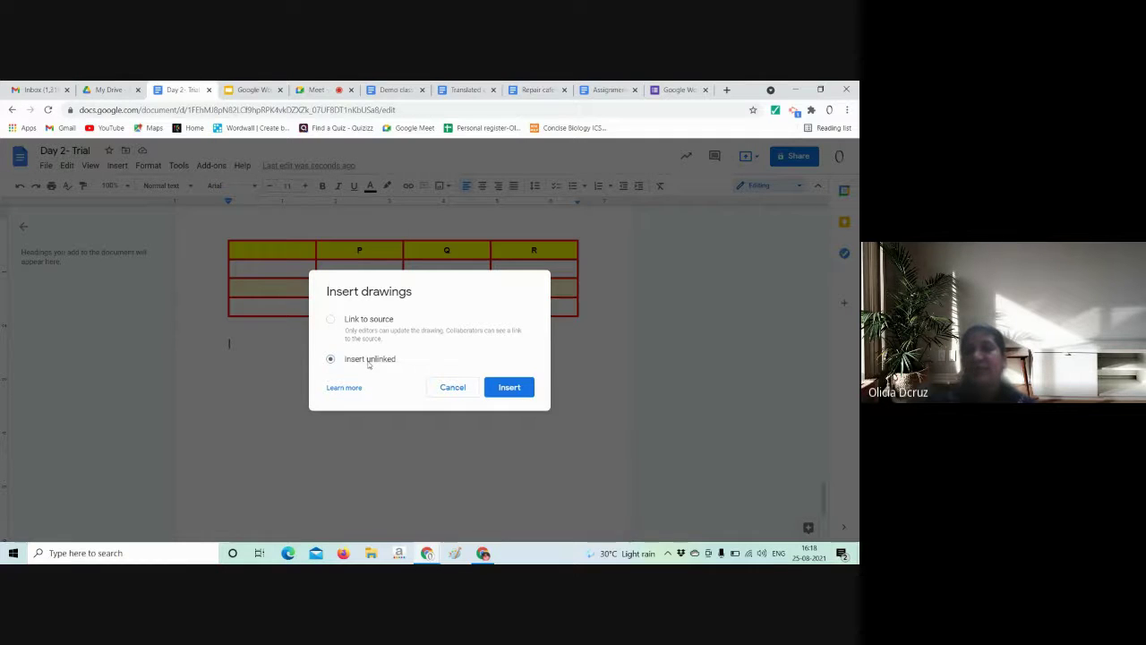
pyautogui.click(361, 321)
pyautogui.click(389, 360)
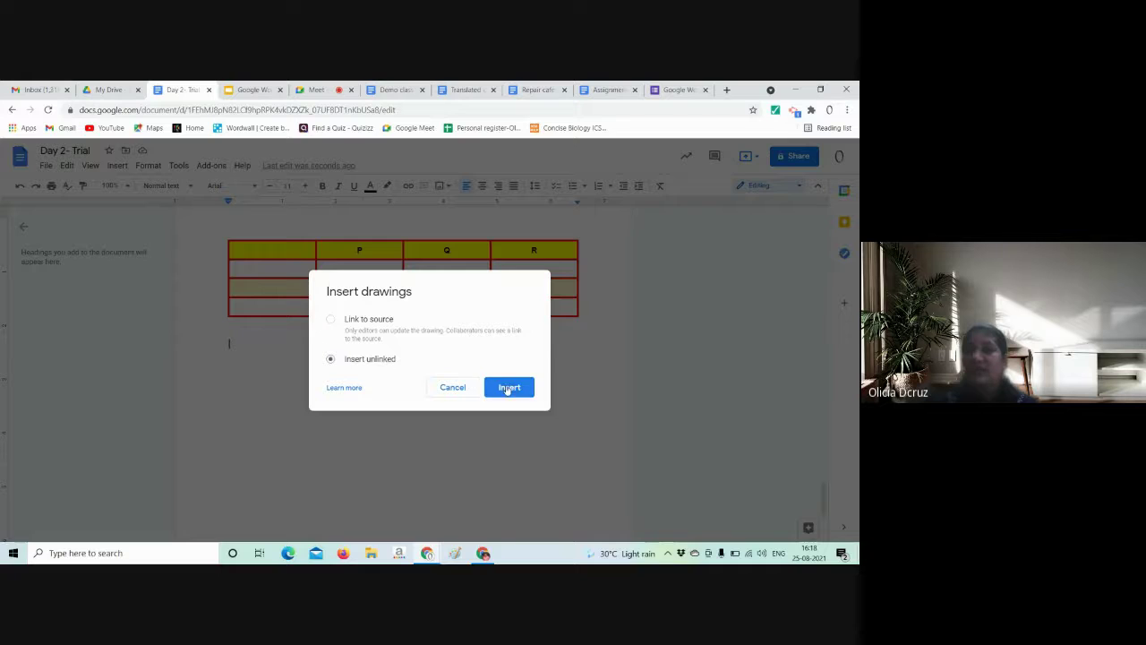
pyautogui.click(507, 387)
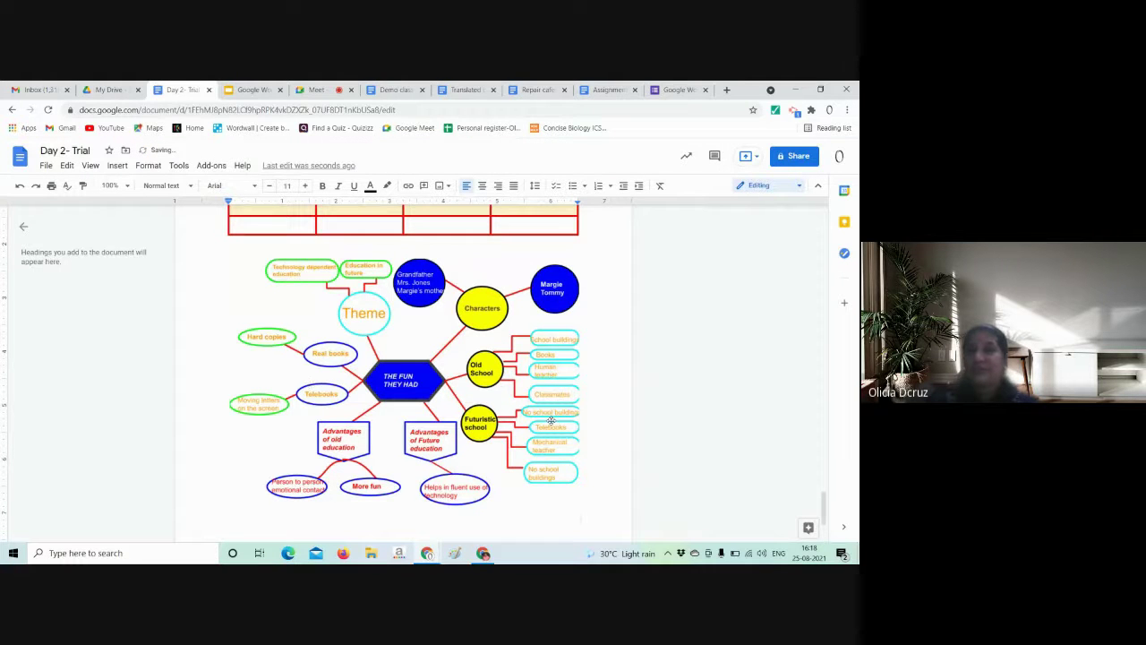
# - Start a new drawing below the mind map and draw a small upright rectangle on its canvas
pyautogui.click(118, 167)
pyautogui.moveTo(181, 226)
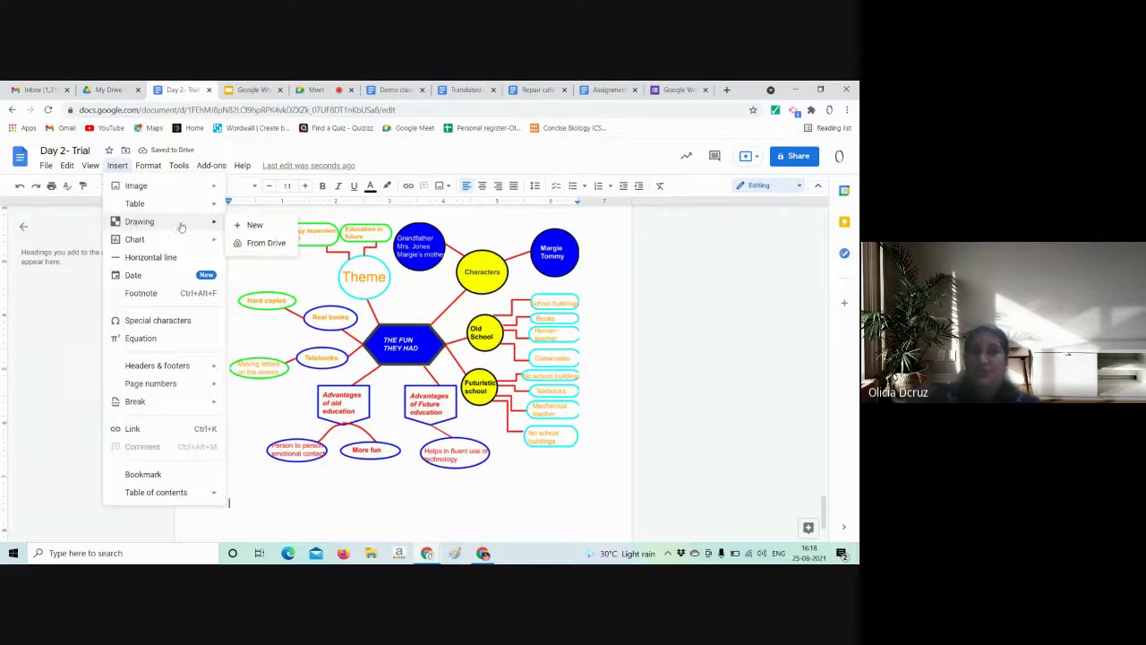
pyautogui.click(253, 225)
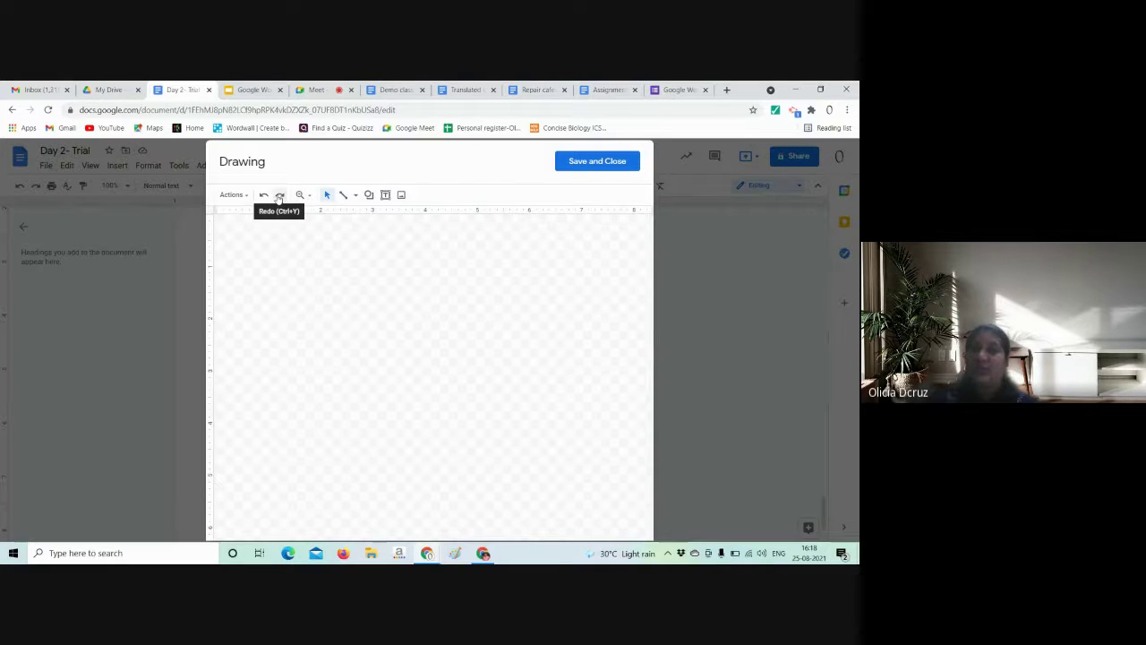
pyautogui.click(368, 194)
pyautogui.moveTo(385, 224)
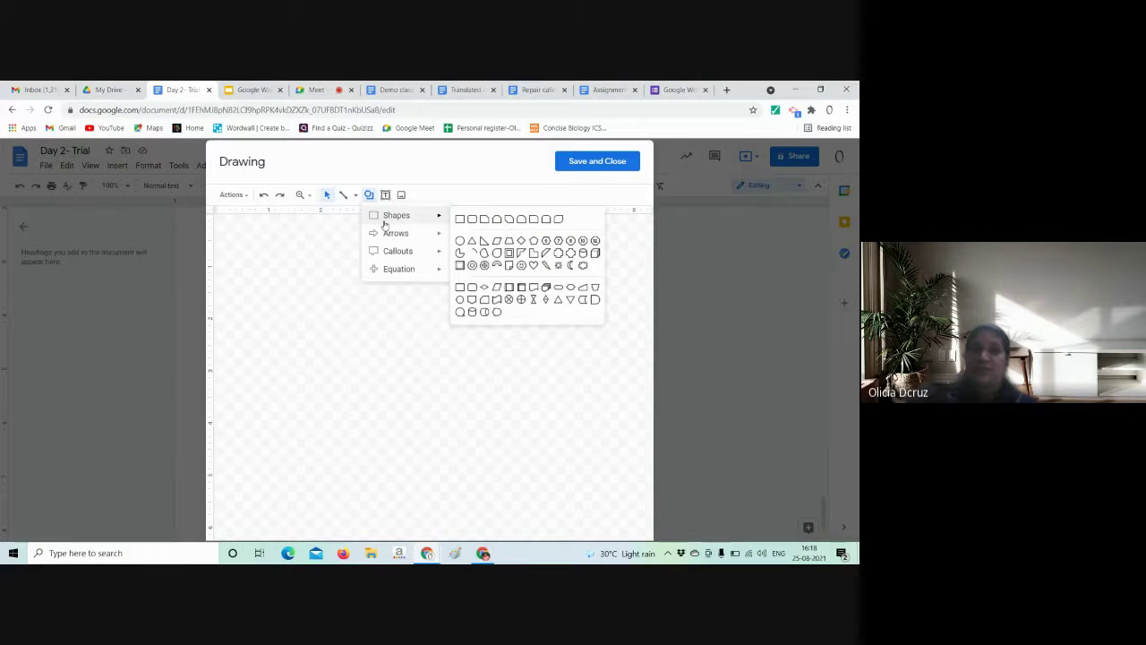
pyautogui.click(459, 219)
pyautogui.moveTo(279, 286); pyautogui.dragTo(326, 346)
pyautogui.moveTo(408, 290); pyautogui.dragTo(489, 345)
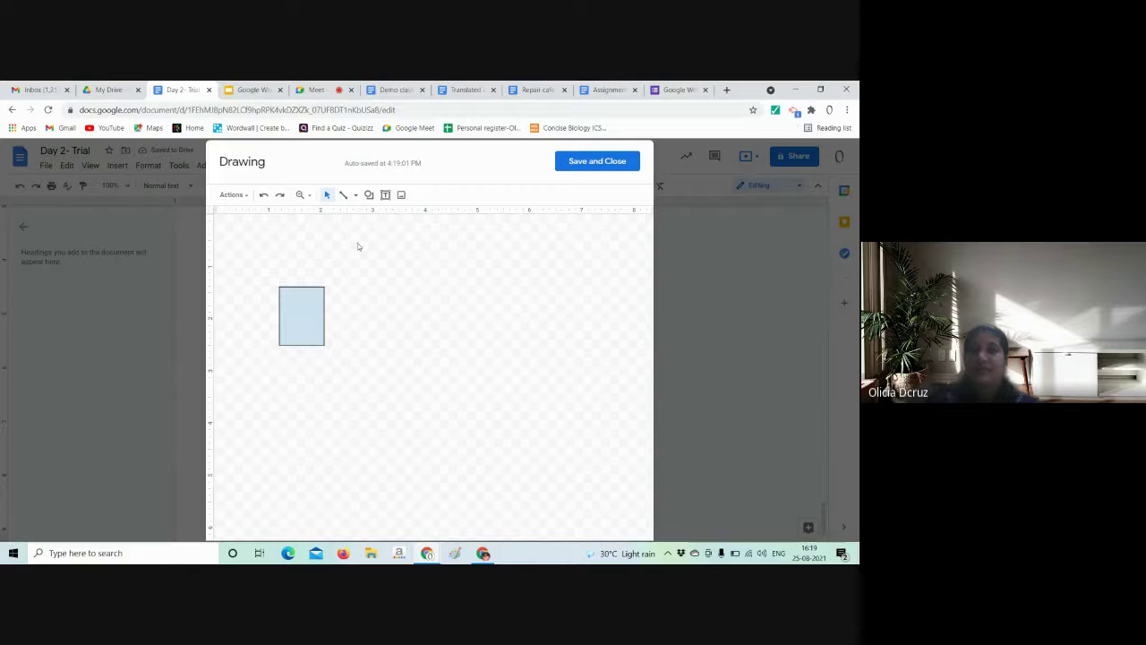
# - Draw an oval to the right of the rectangle, slightly wider than it is tall
pyautogui.click(369, 195)
pyautogui.moveTo(388, 220)
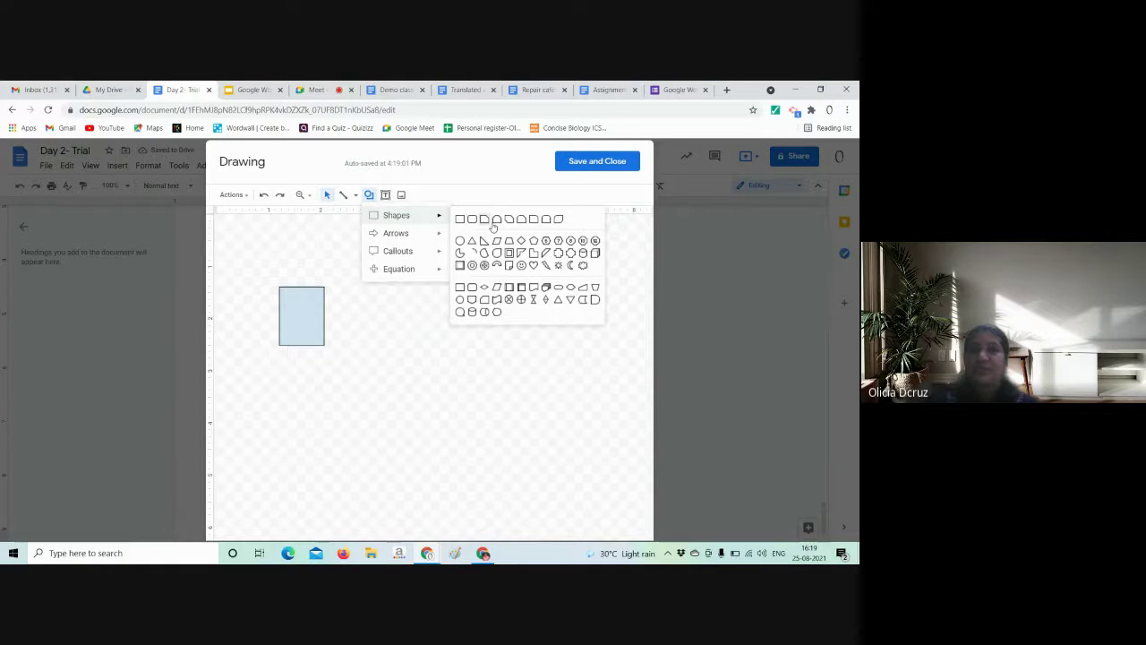
pyautogui.click(459, 240)
pyautogui.moveTo(386, 296); pyautogui.dragTo(453, 353)
pyautogui.click(470, 386)
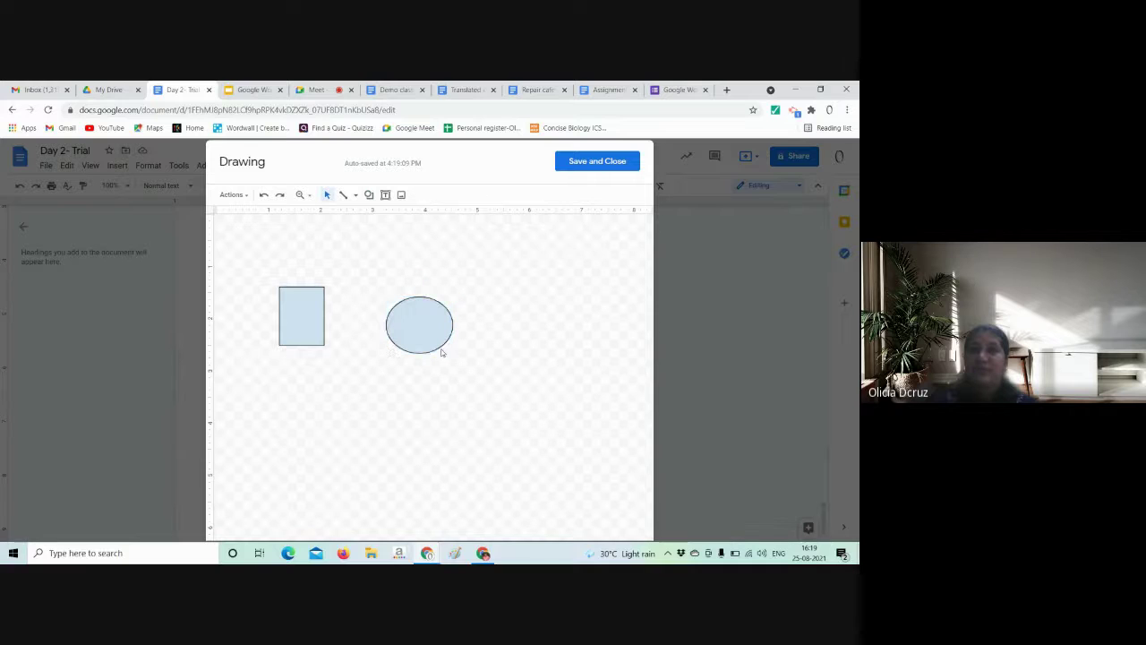
# - Add a text box above the two shapes reading "Identify the shapes"
pyautogui.click(386, 196)
pyautogui.moveTo(355, 235); pyautogui.dragTo(511, 257)
pyautogui.write('Ide')
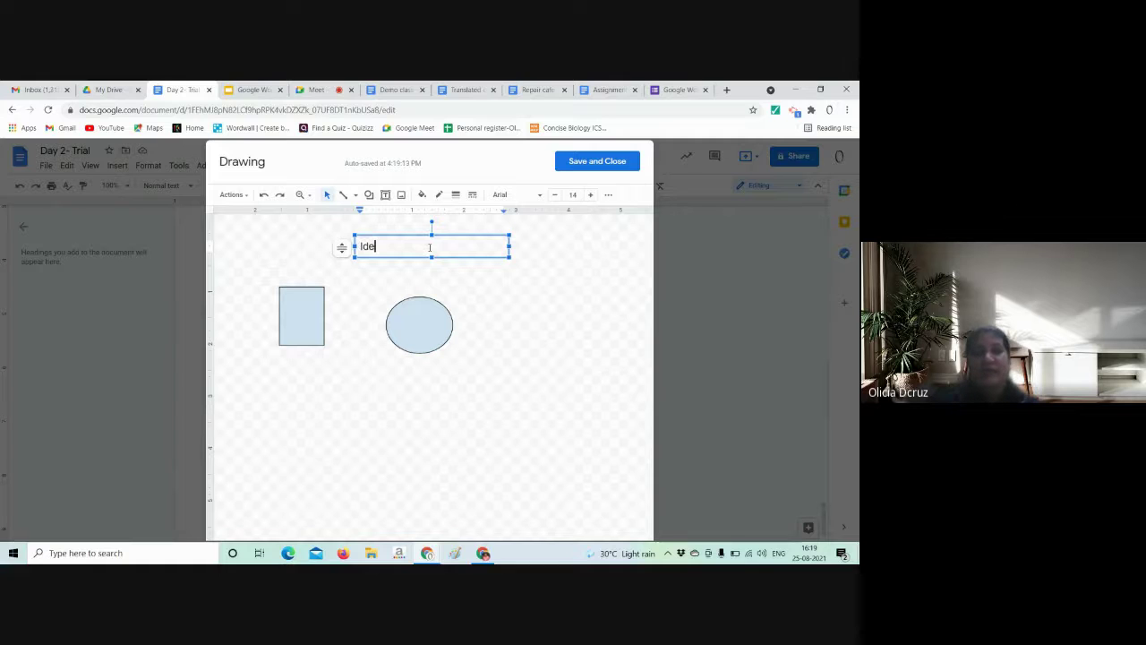
pyautogui.write('ntify the ')
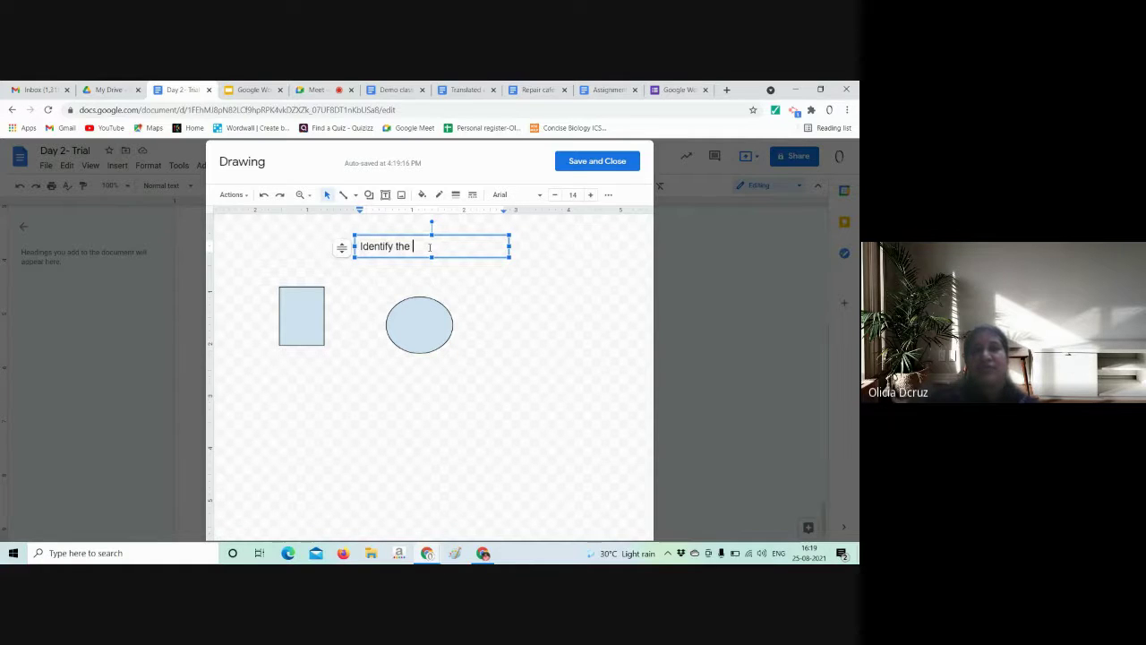
pyautogui.write('sh')
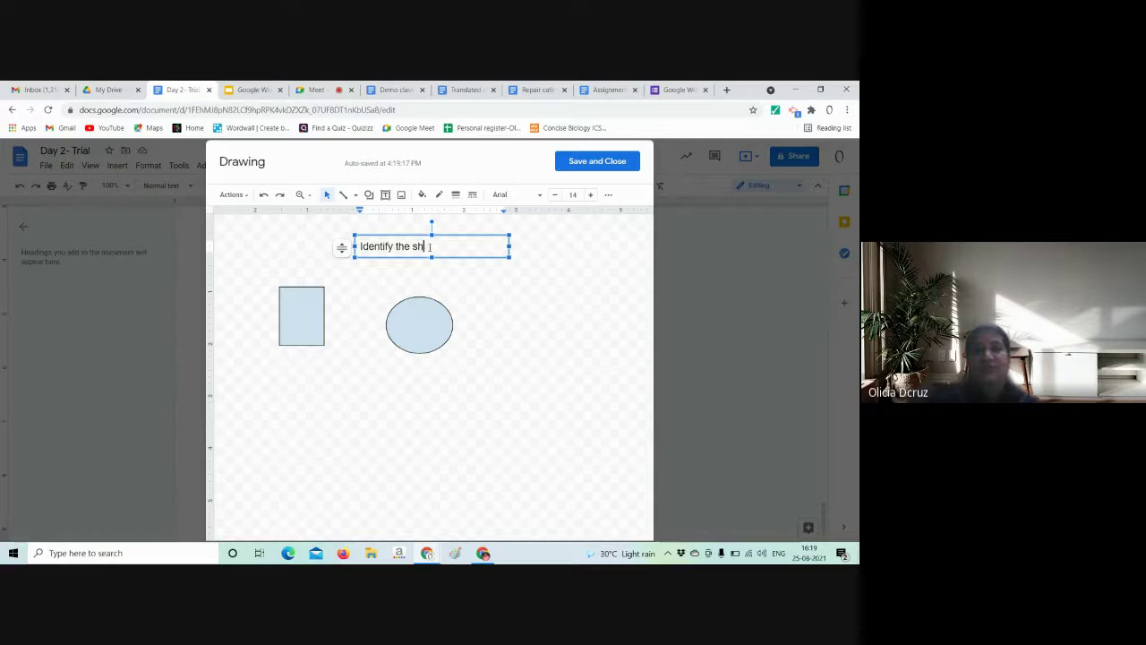
pyautogui.write('apes')
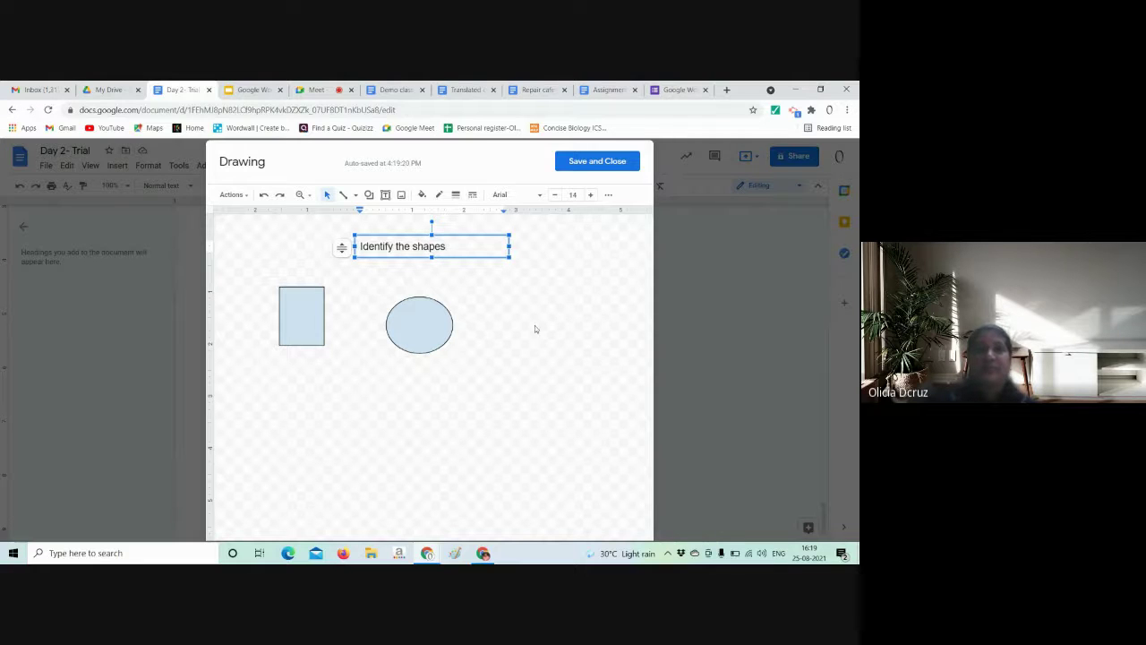
pyautogui.click(534, 325)
# - Switch to the Google Meet call, admit the waiting participant, and return to the Day 2- Trial document
pyautogui.click(316, 90)
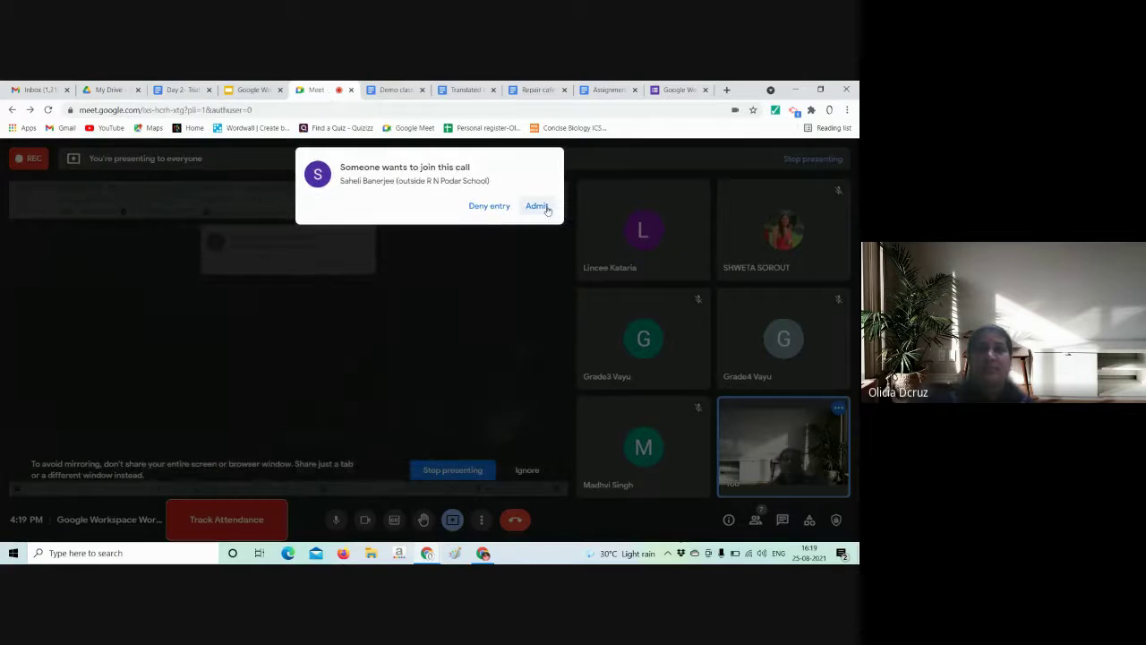
pyautogui.click(542, 207)
pyautogui.click(182, 90)
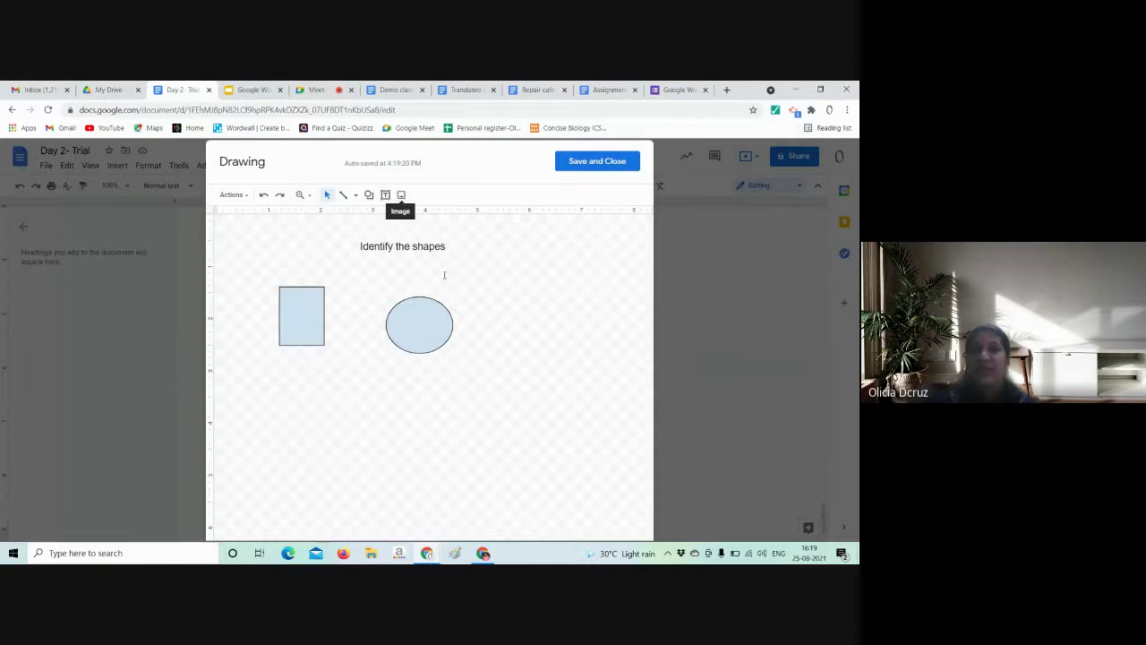
# - Begin inserting an image by URL into the drawing, and search Google Images for "flower" in a new tab
pyautogui.click(400, 195)
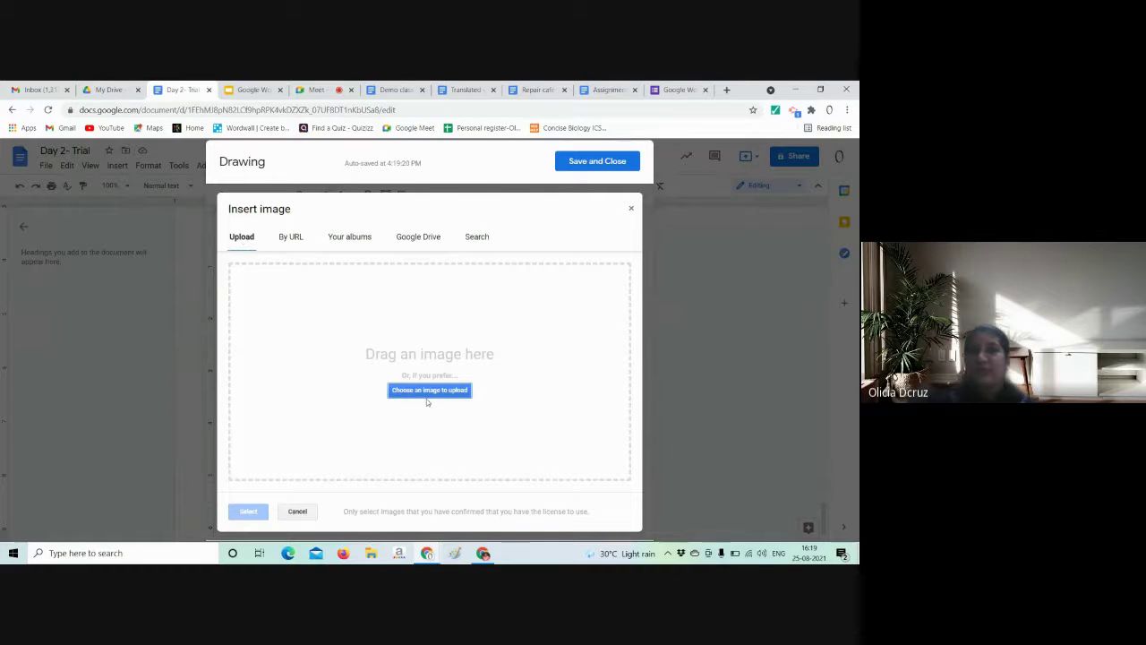
pyautogui.click(295, 239)
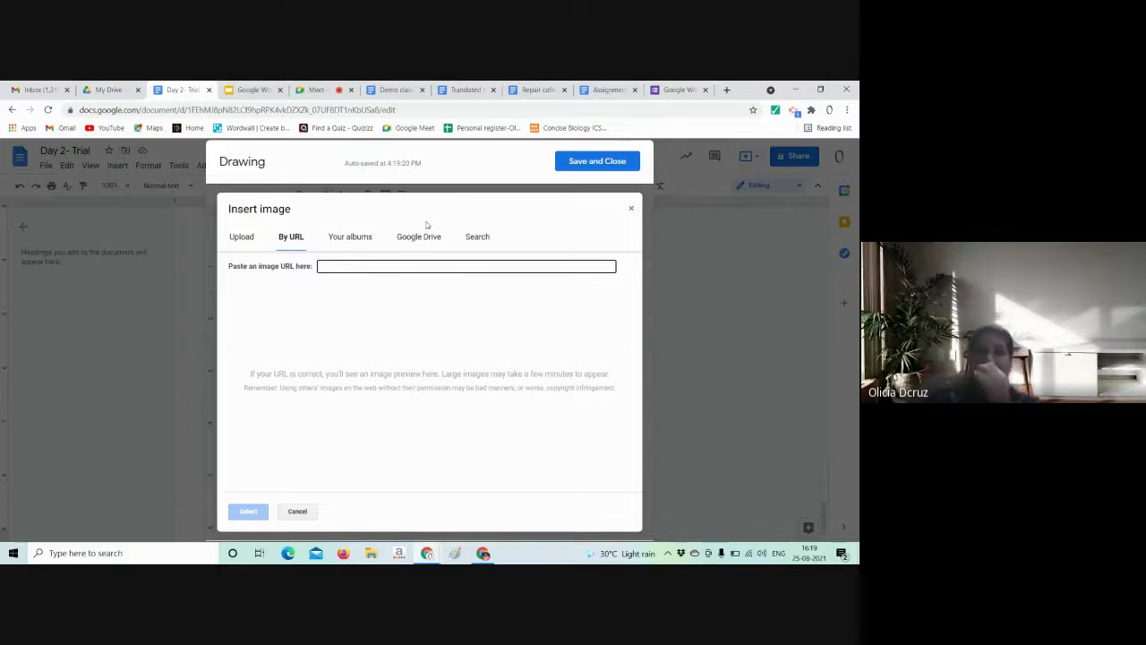
pyautogui.click(724, 89)
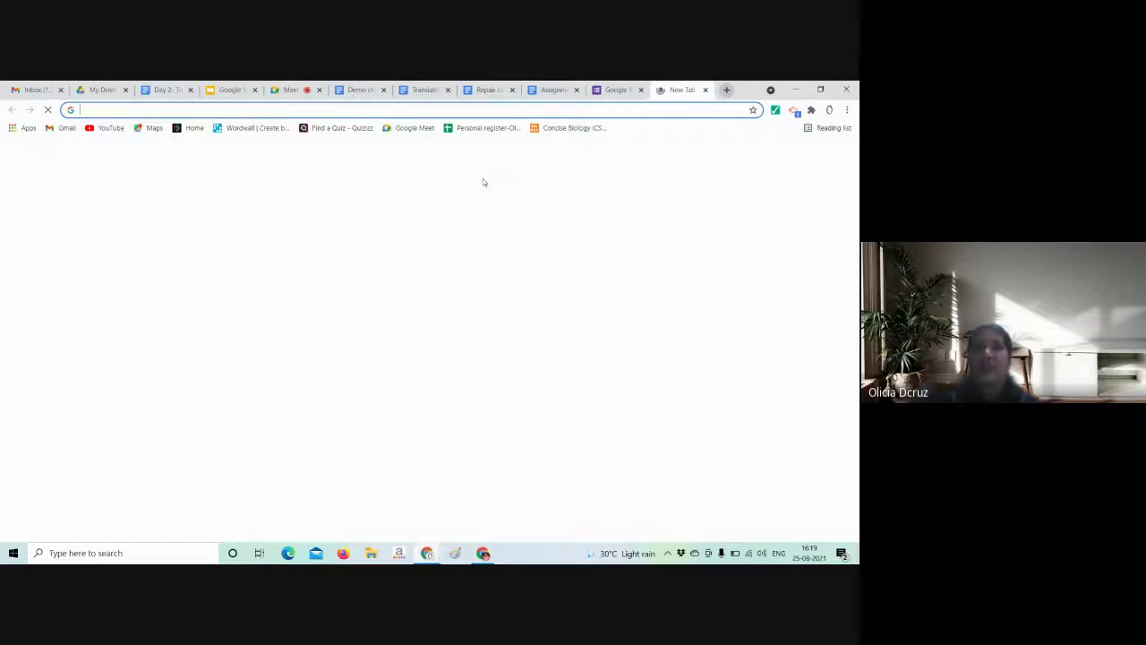
pyautogui.write('flower')
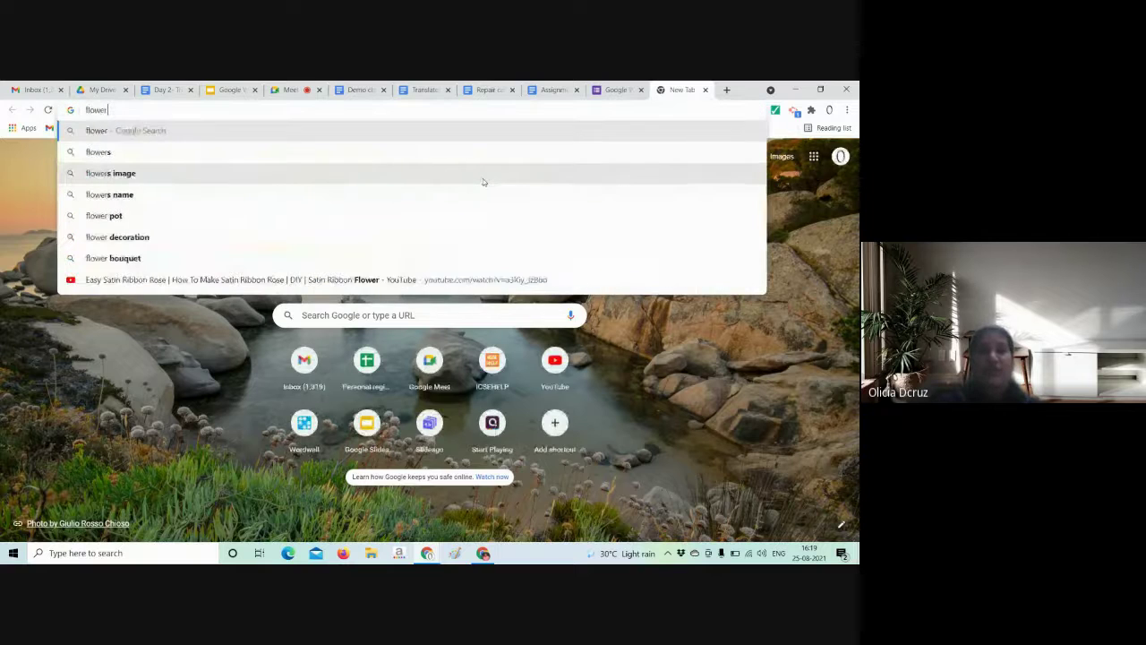
pyautogui.press('Return')
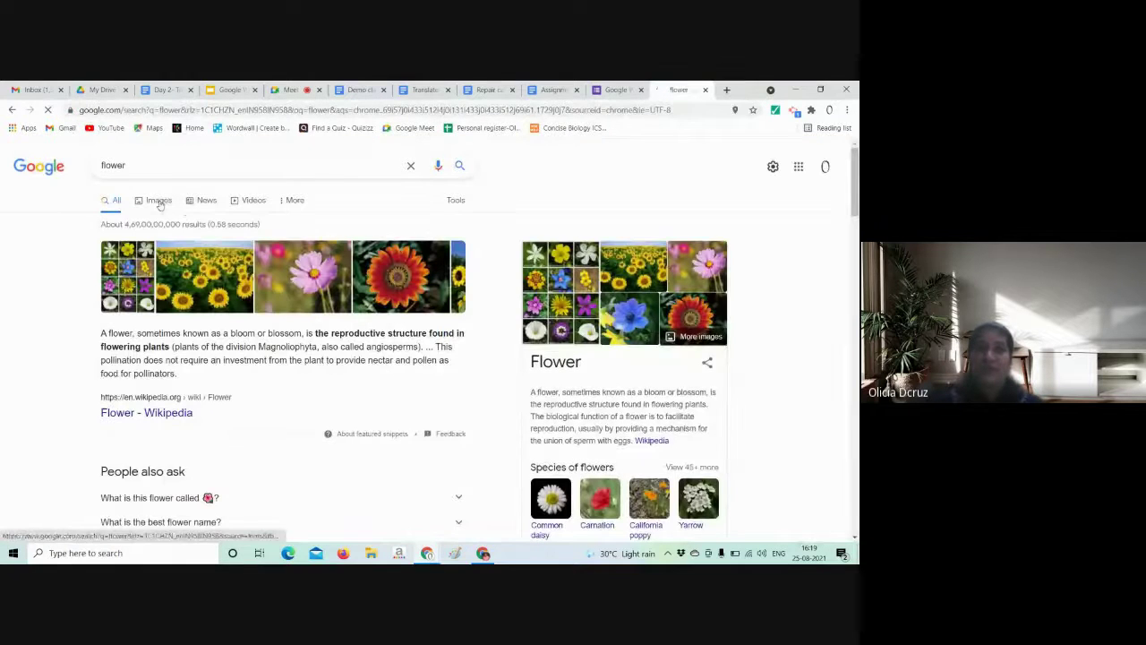
pyautogui.click(159, 203)
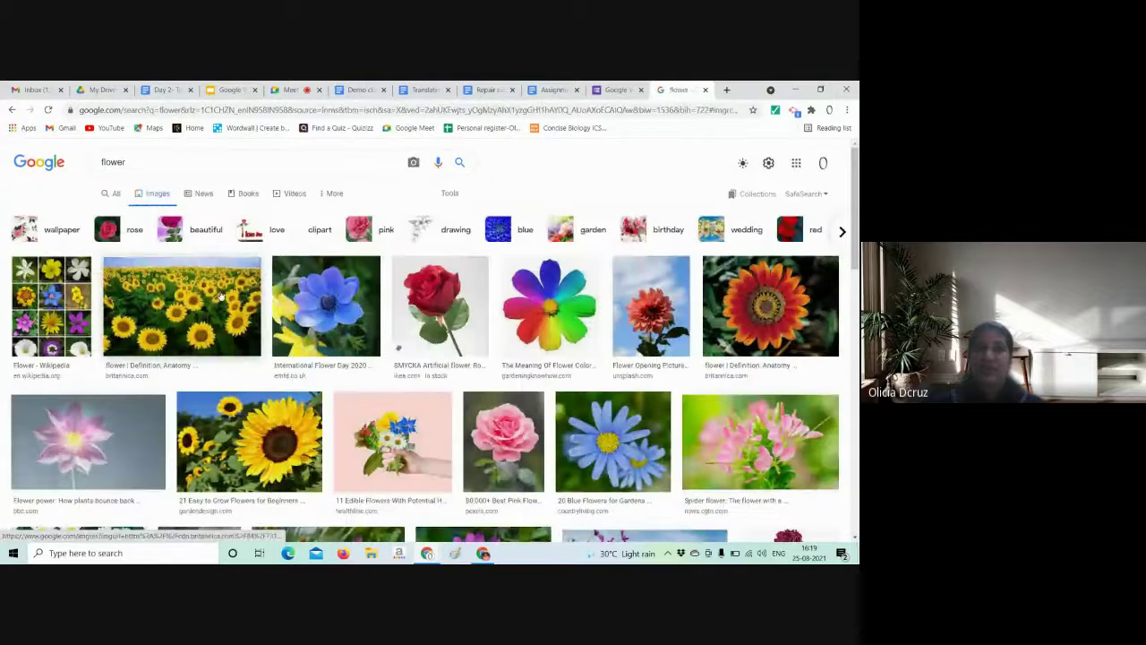
# - Open the Britannica sunflower field image in its own tab and copy its web address
pyautogui.click(221, 295)
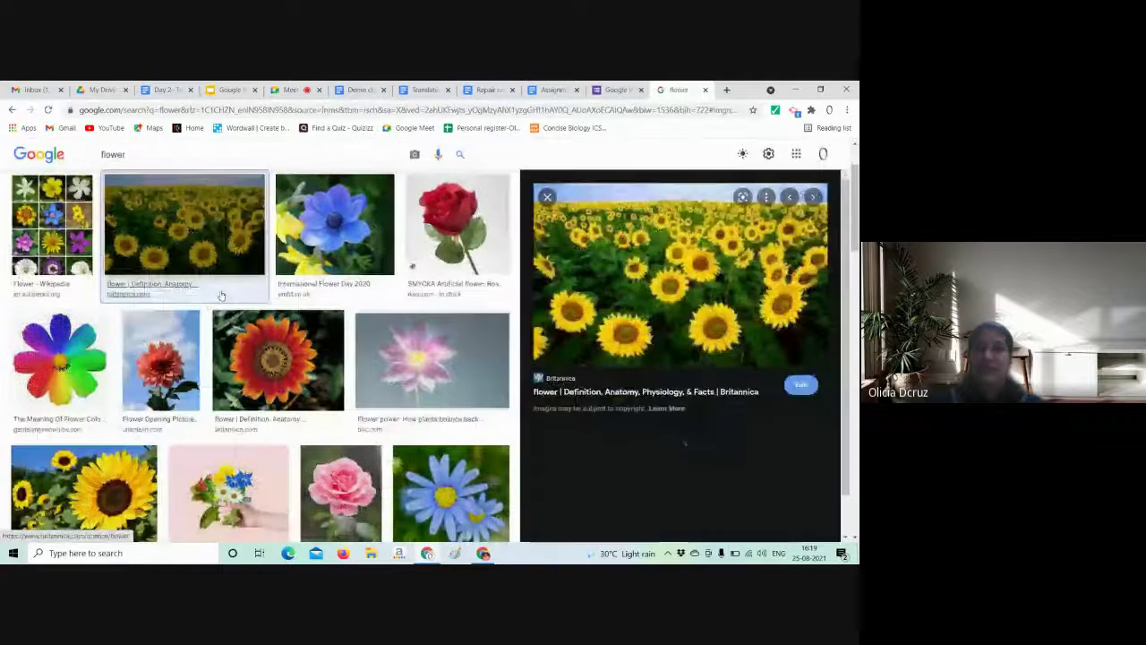
pyautogui.rightClick(604, 273)
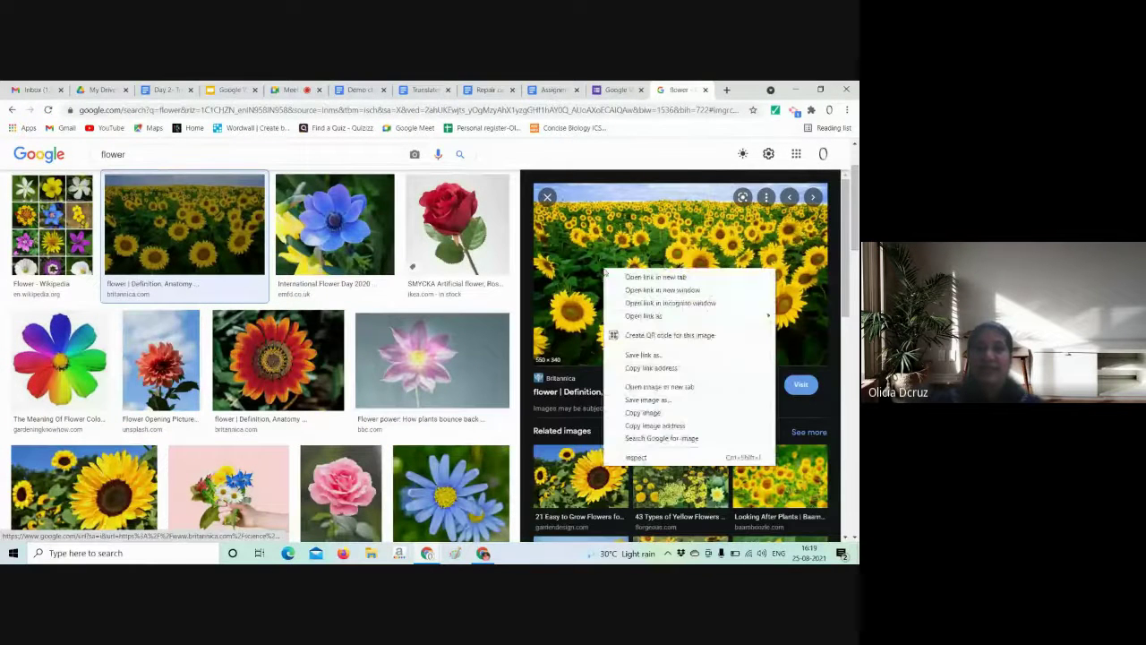
pyautogui.click(660, 387)
pyautogui.click(685, 90)
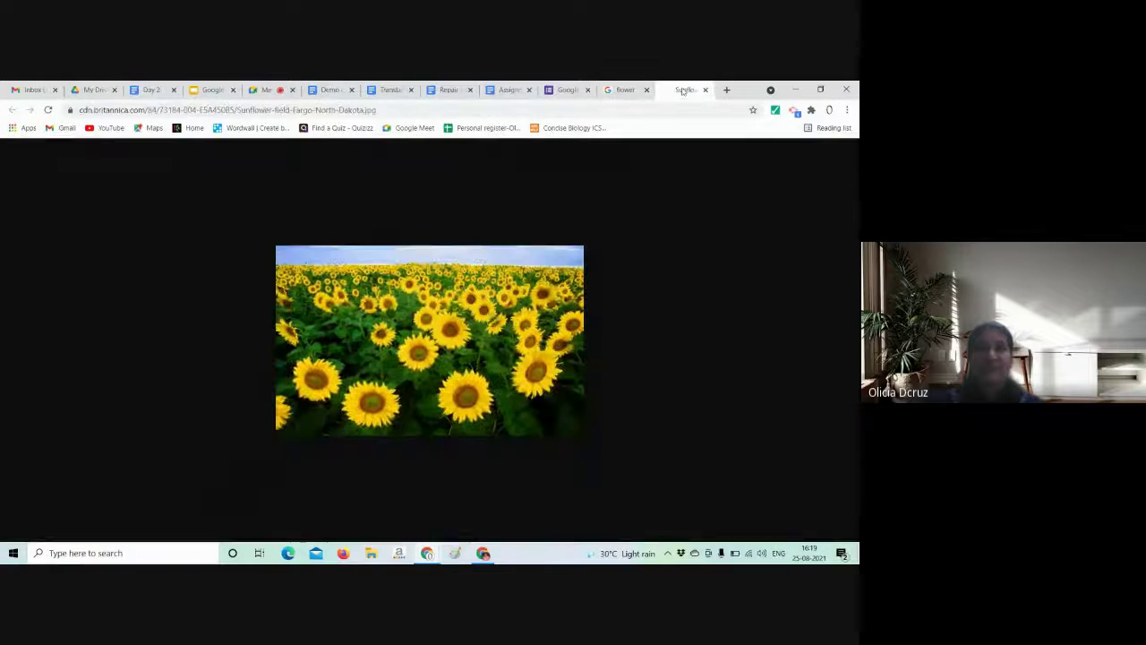
pyautogui.click(436, 111)
pyautogui.hotkey('ctrl', 'c')
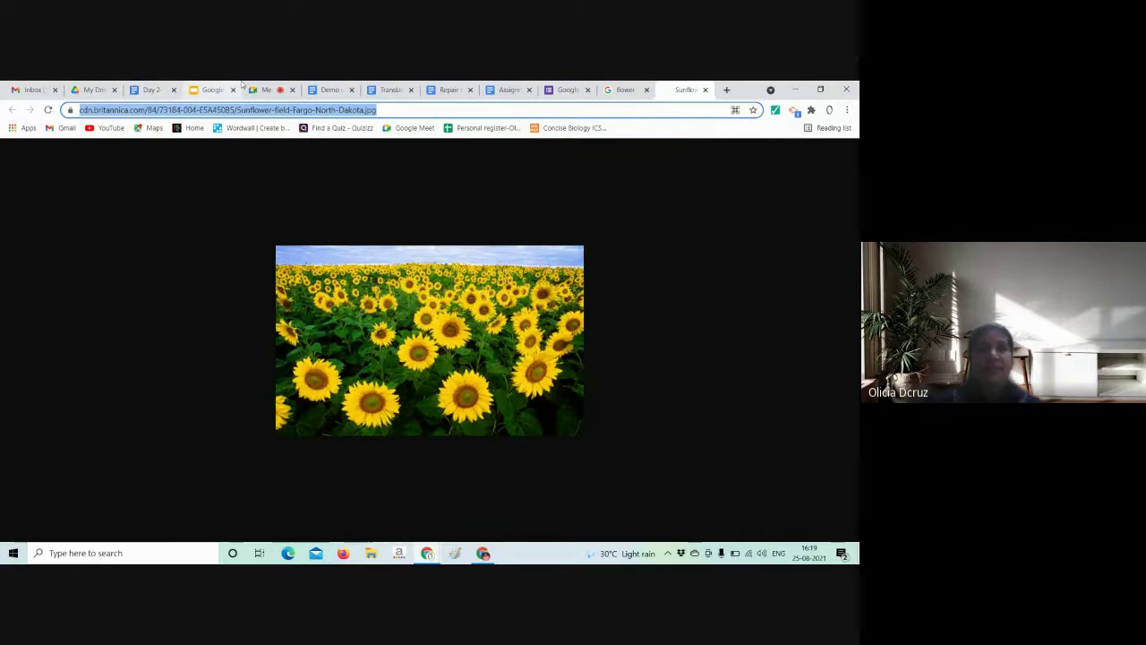
# - Insert the sunflower field image from the copied URL into the drawing
pyautogui.click(153, 89)
pyautogui.hotkey('ctrl', 'v')
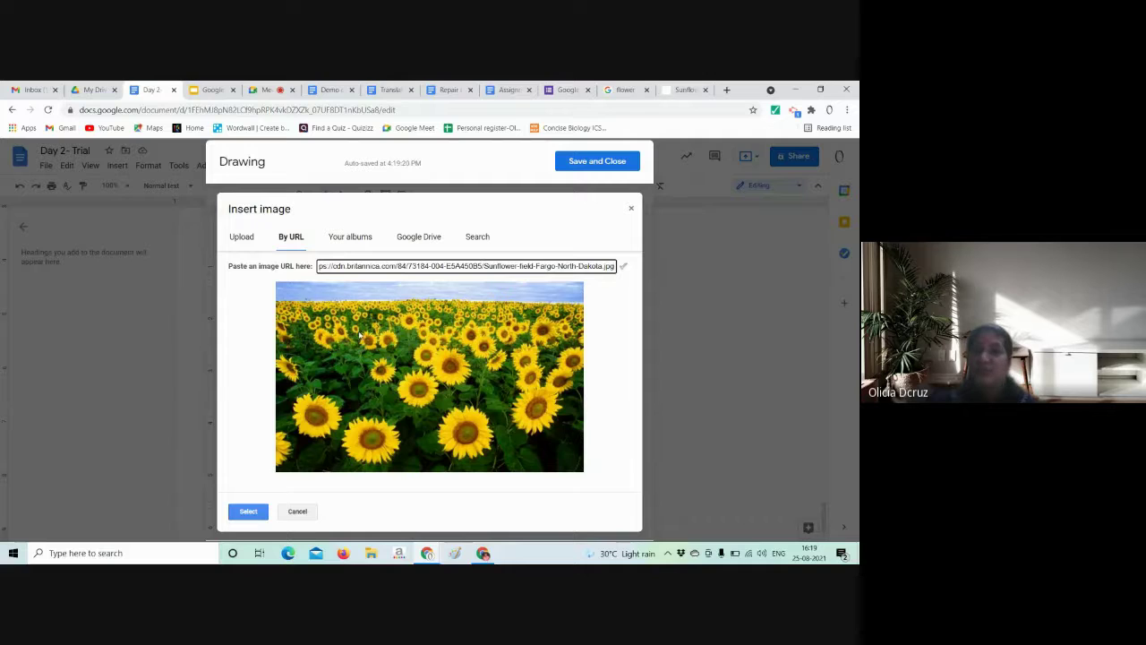
pyautogui.click(249, 513)
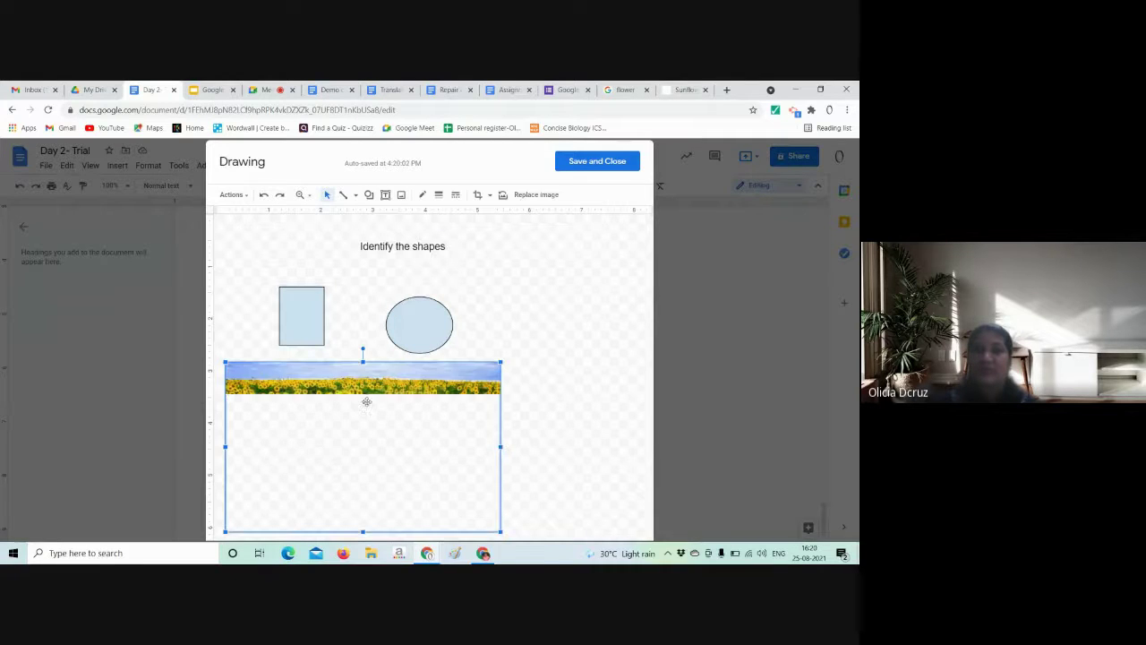
pyautogui.click(571, 452)
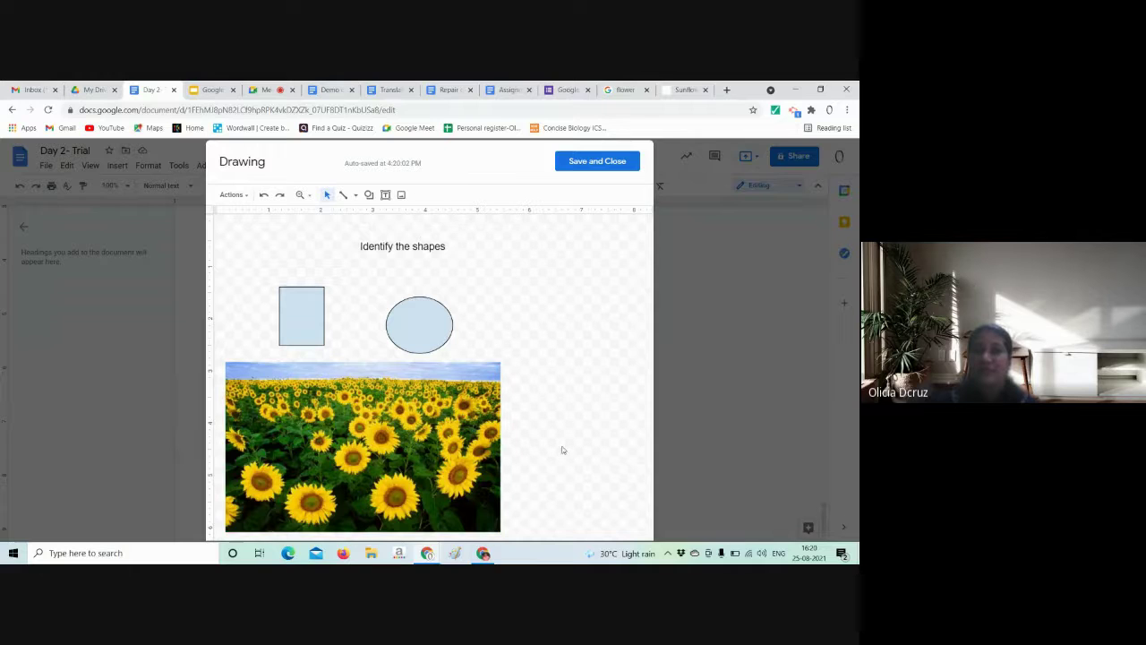
# - Fill the "Identify the shapes" text box in the drawing with yellow
pyautogui.click(465, 412)
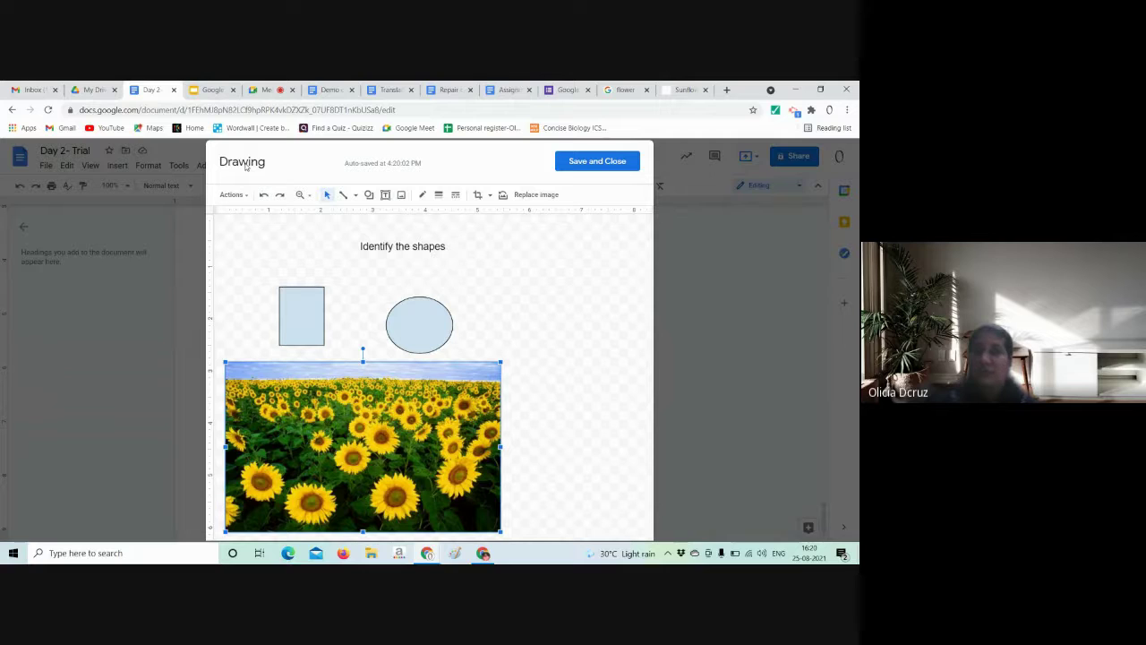
pyautogui.click(311, 314)
pyautogui.click(412, 317)
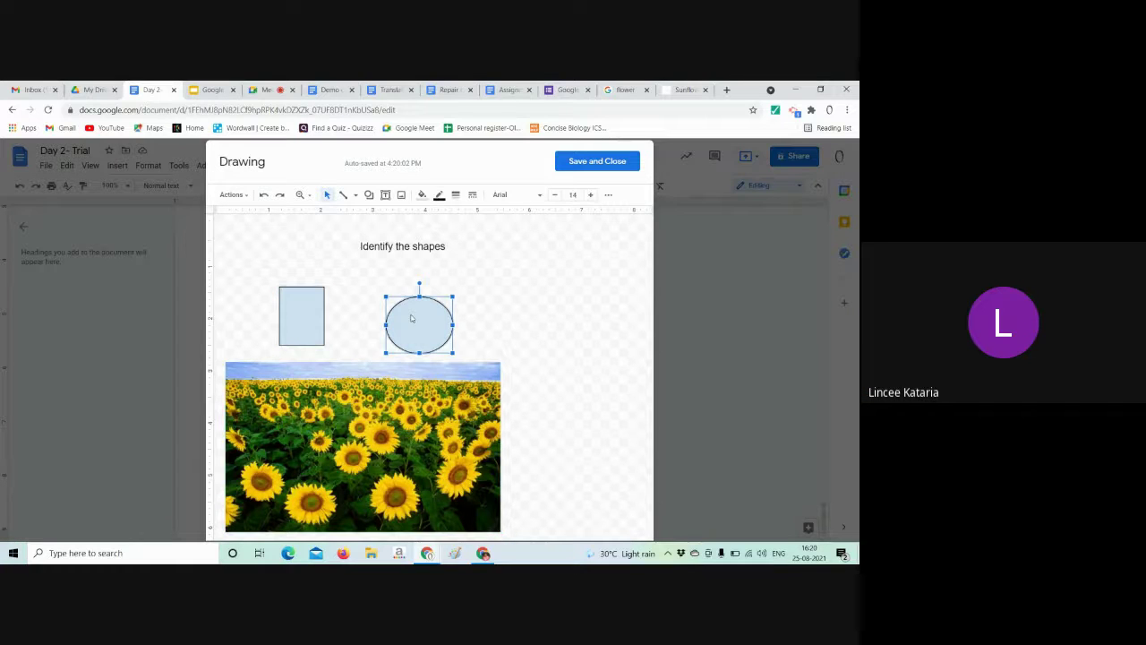
pyautogui.click(413, 248)
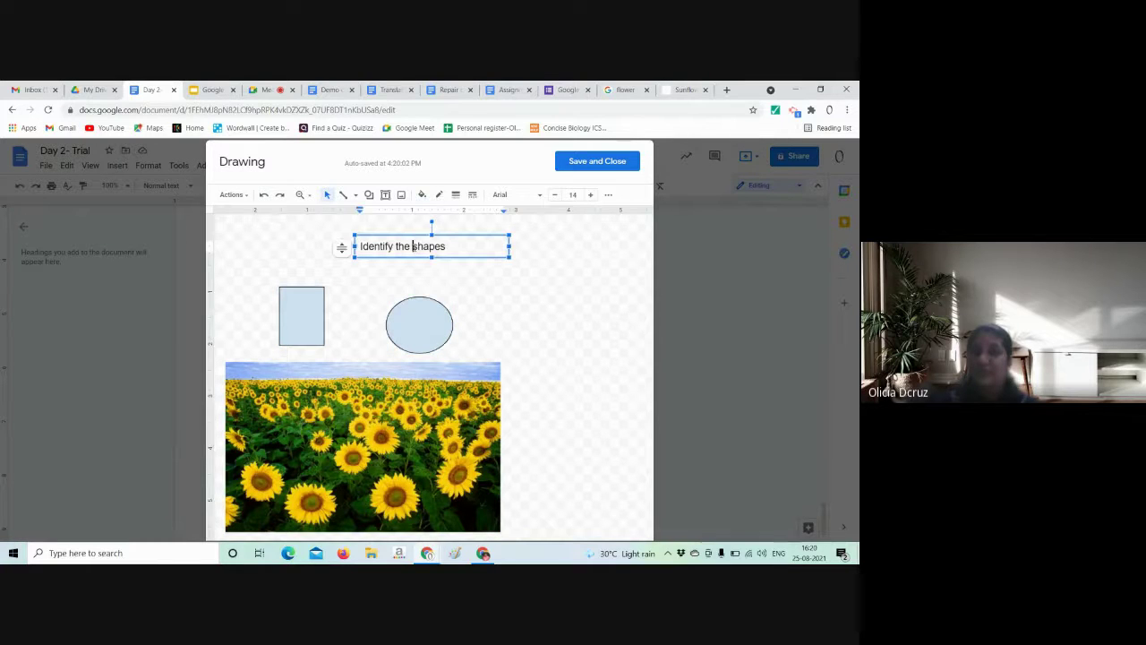
pyautogui.moveTo(477, 250); pyautogui.dragTo(341, 254)
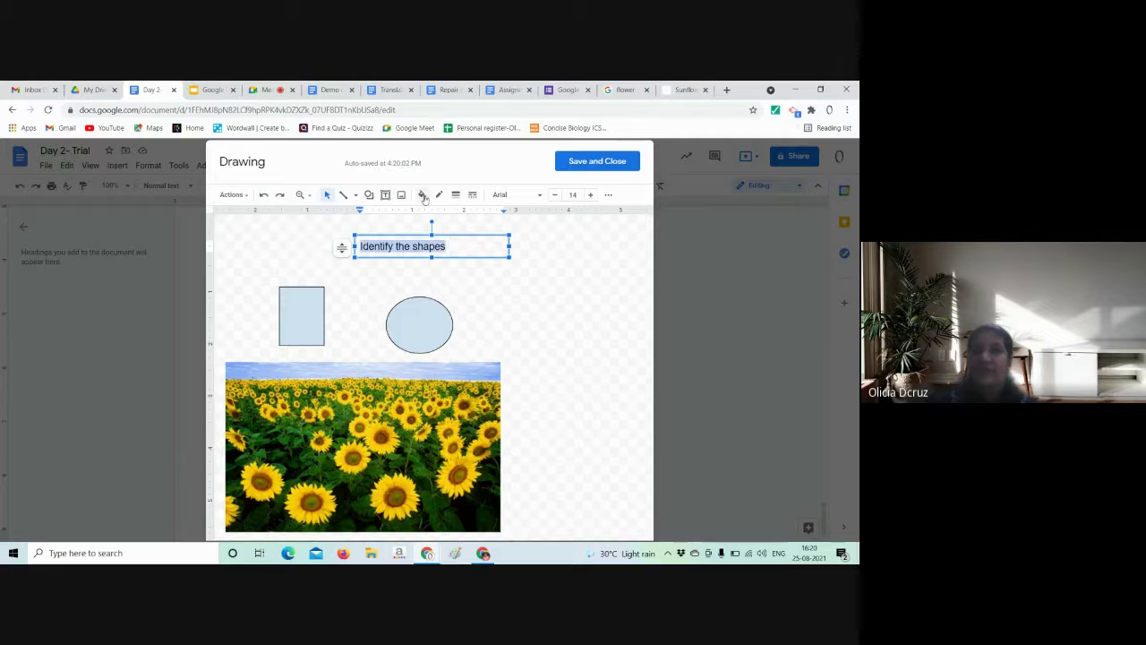
pyautogui.click(423, 196)
pyautogui.click(464, 268)
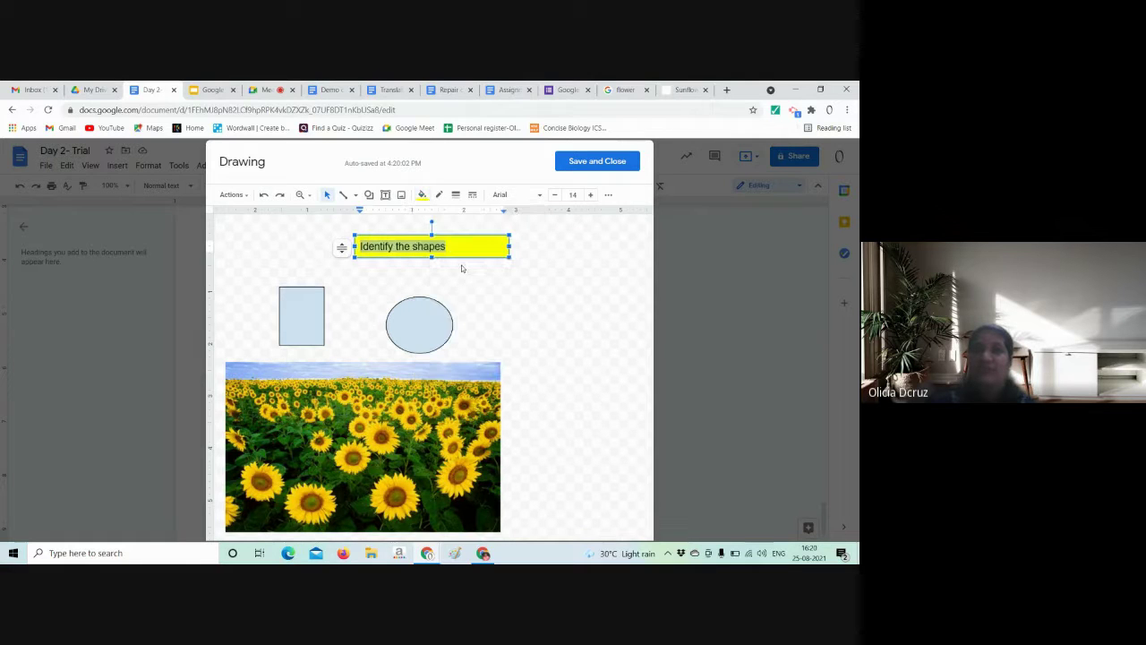
# - Give the "Identify the shapes" text box a blue border with a weight of 4px
pyautogui.click(439, 196)
pyautogui.click(528, 247)
pyautogui.click(455, 199)
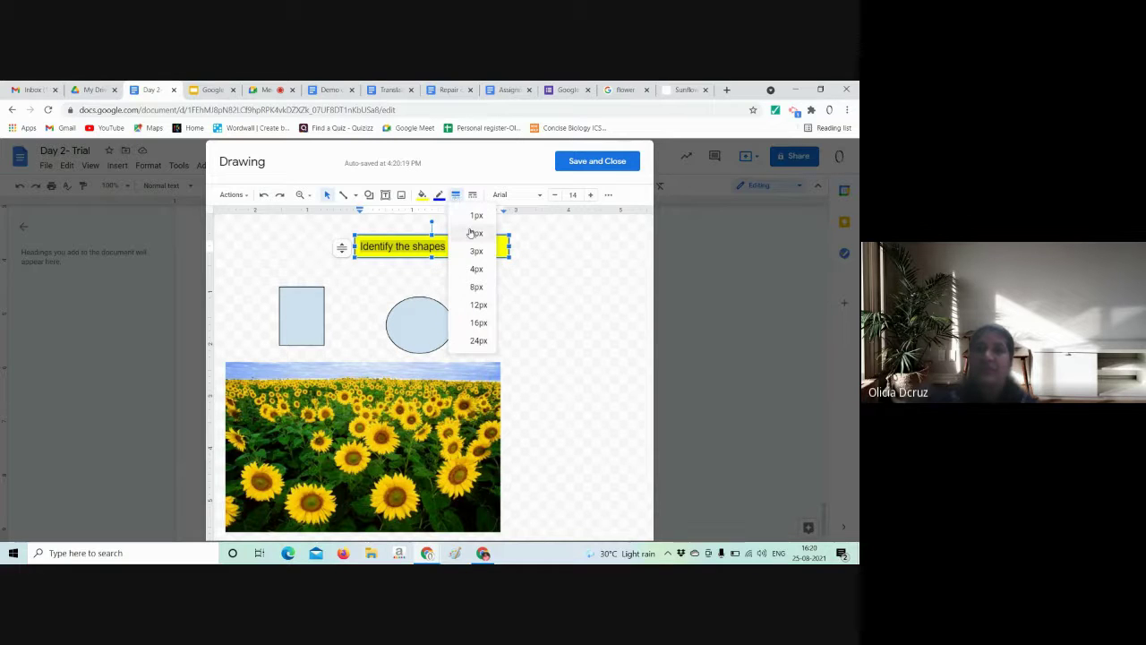
pyautogui.click(471, 233)
pyautogui.click(472, 195)
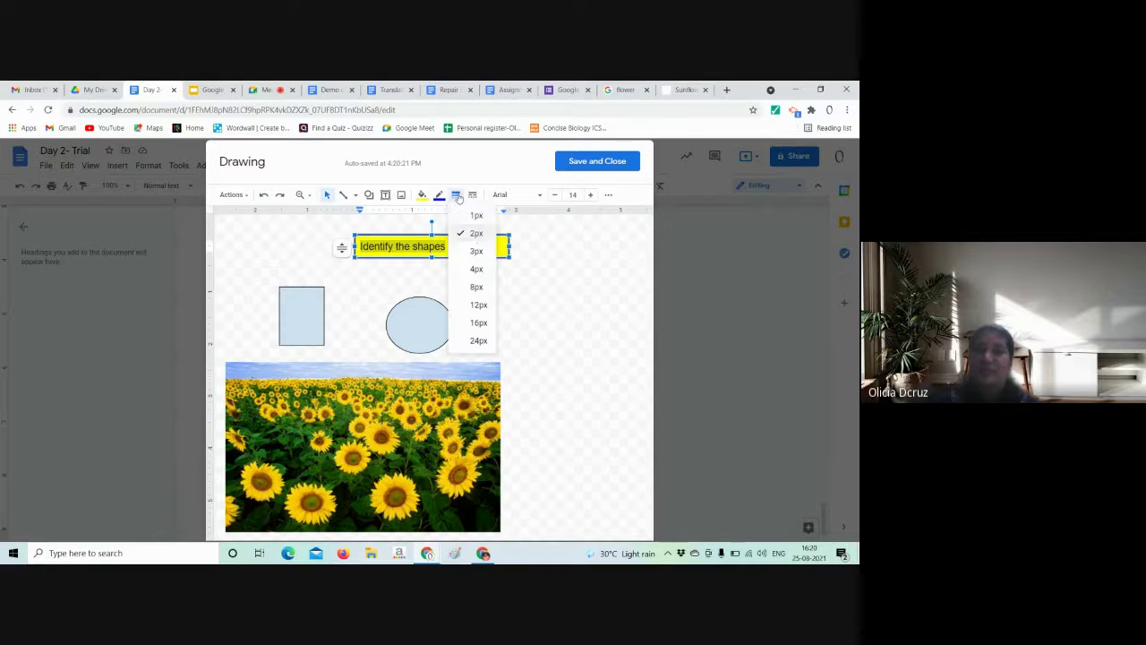
pyautogui.click(476, 267)
pyautogui.click(471, 197)
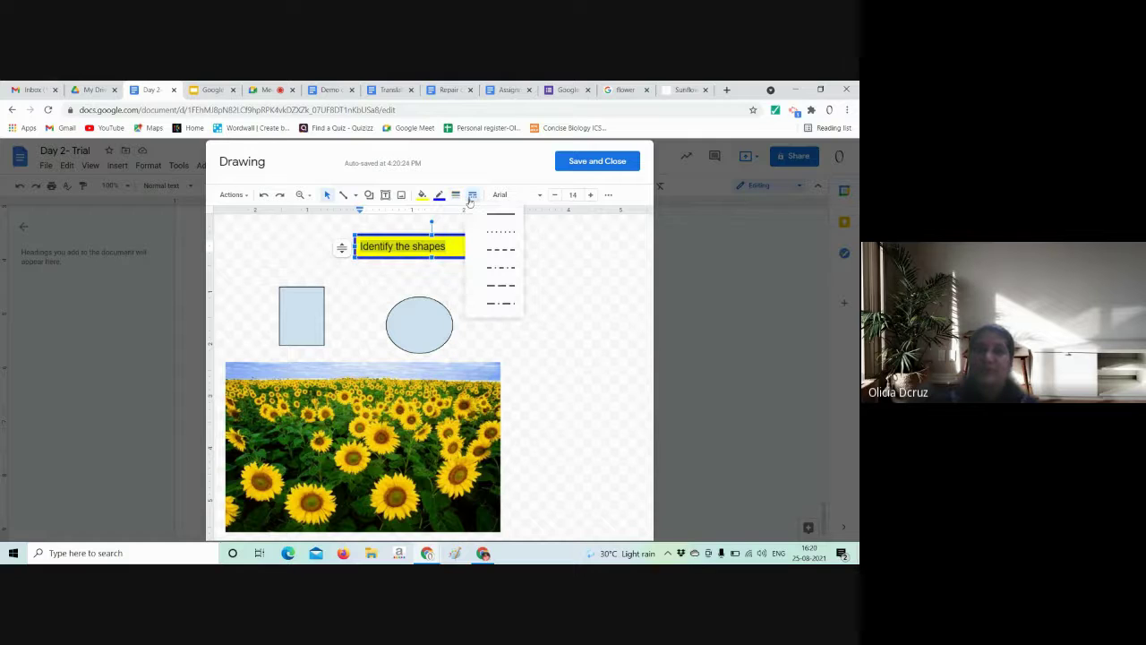
# - Set the "Identify the shapes" text to the Pacifico font at size 18
pyautogui.click(528, 195)
pyautogui.click(523, 295)
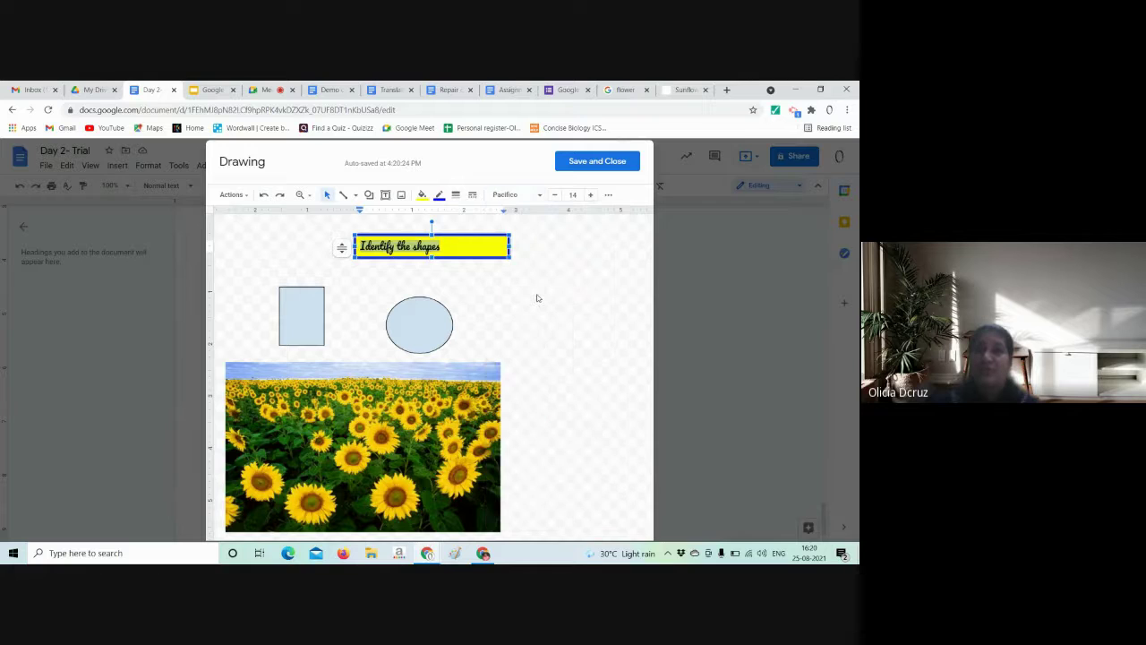
pyautogui.click(589, 195)
pyautogui.click(589, 194)
pyautogui.click(591, 194)
pyautogui.click(591, 195)
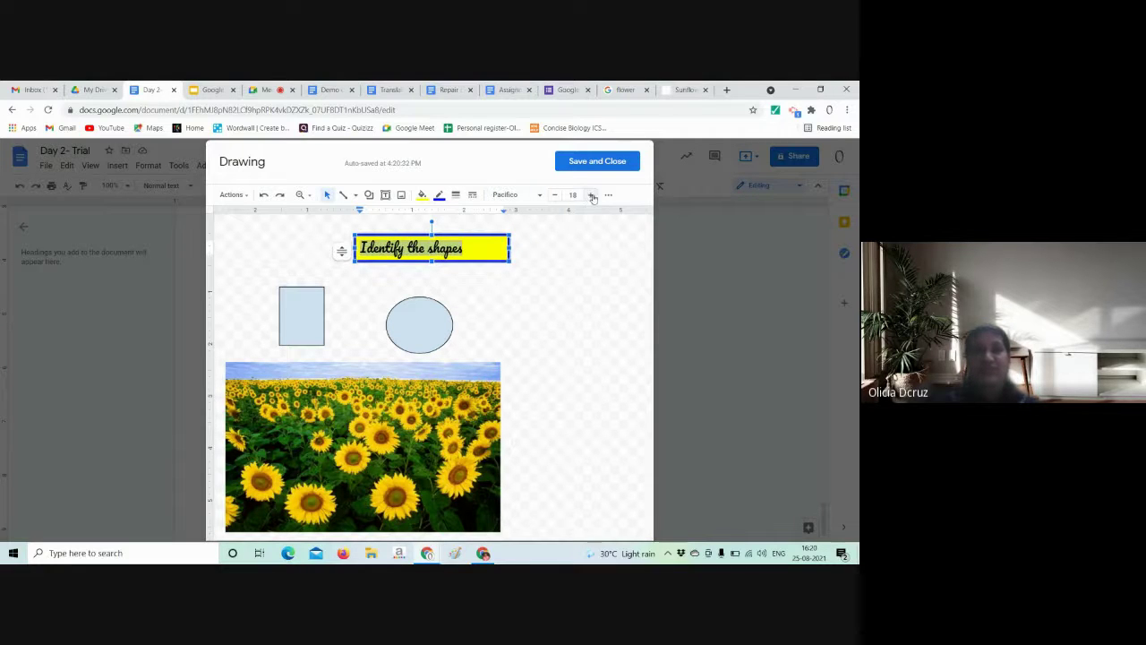
# - Center the "Identify the shapes" text horizontally and align it to the middle of its text box
pyautogui.click(609, 195)
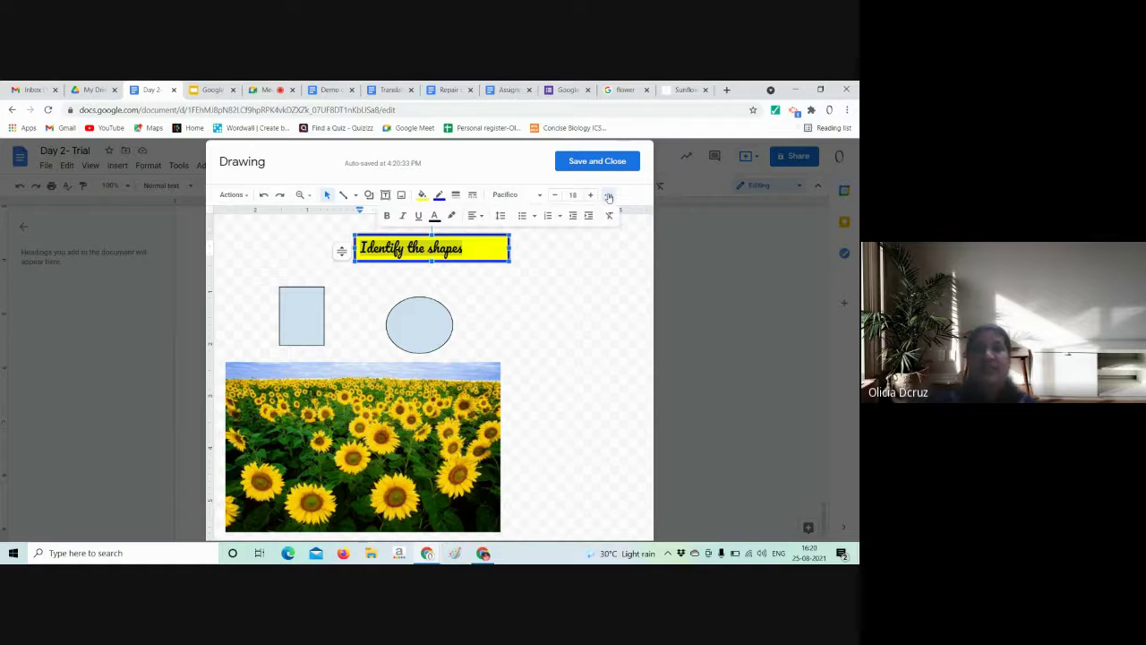
pyautogui.click(475, 216)
pyautogui.click(498, 236)
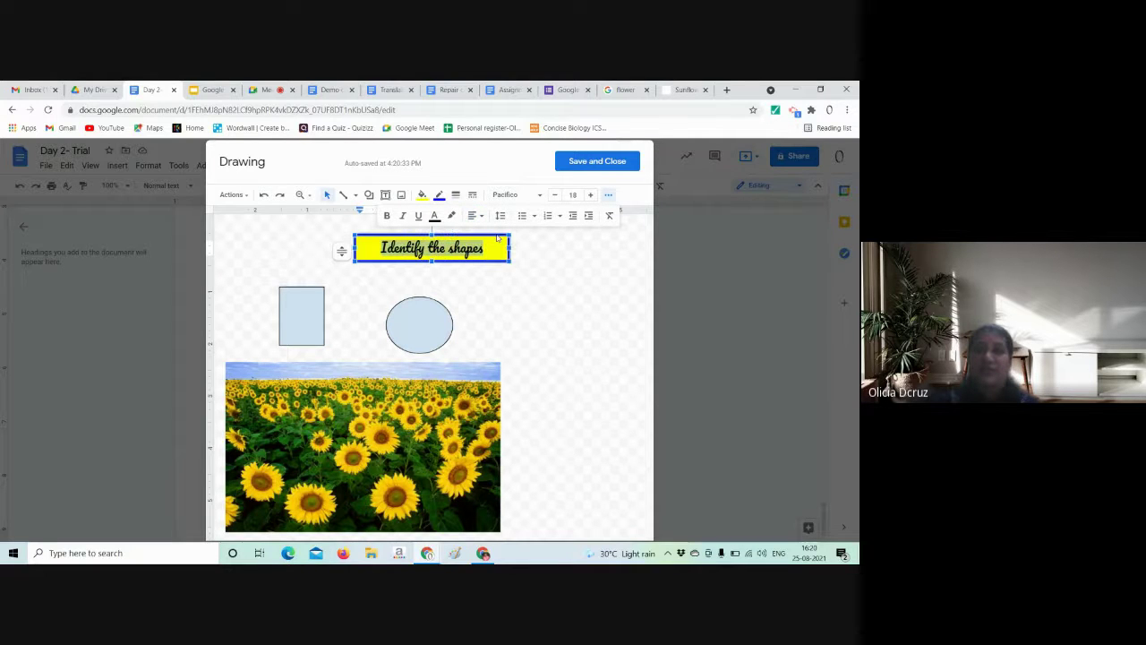
pyautogui.click(482, 220)
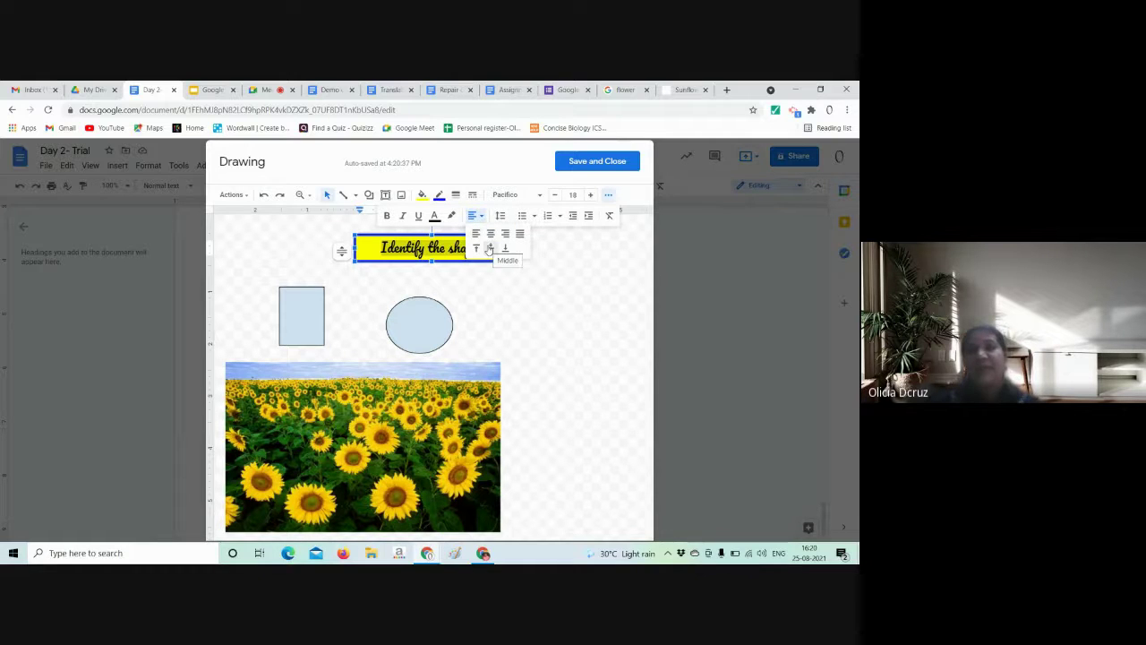
pyautogui.click(489, 248)
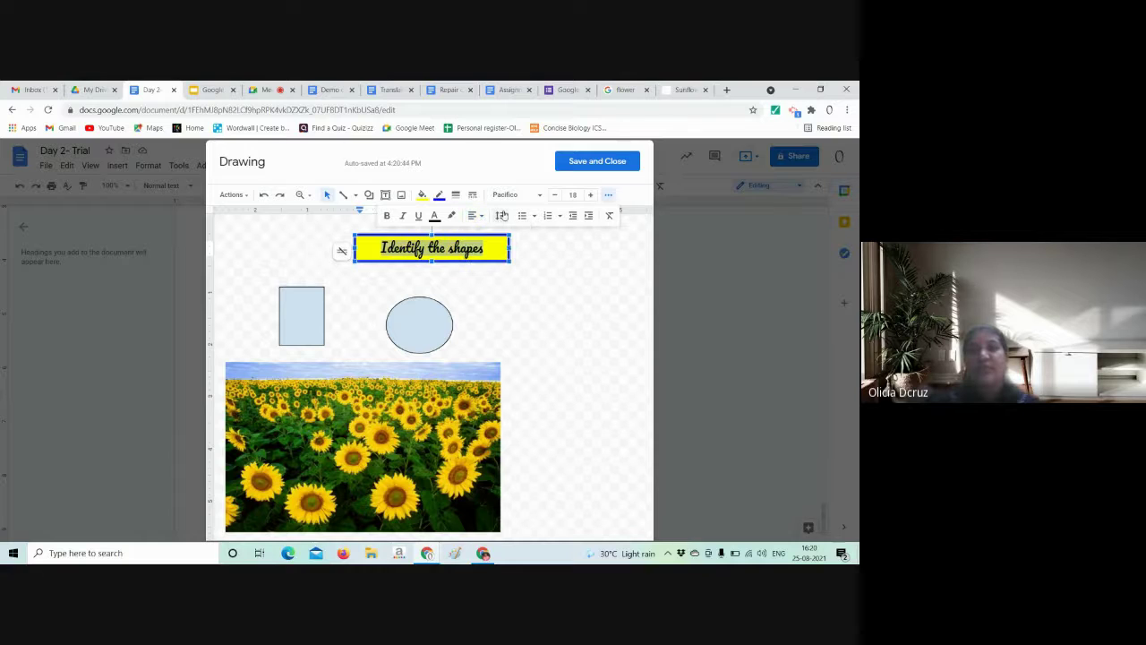
pyautogui.click(557, 271)
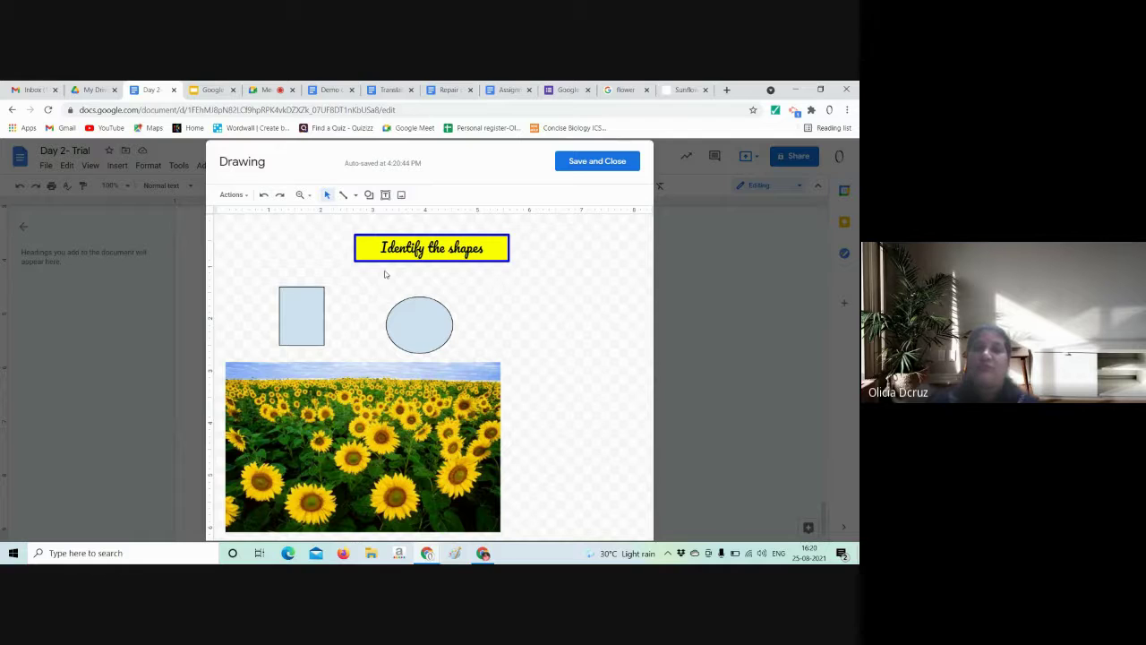
# - Check the Google Meet call, return to the Day 2- Trial document, and save the drawing into it
pyautogui.click(274, 89)
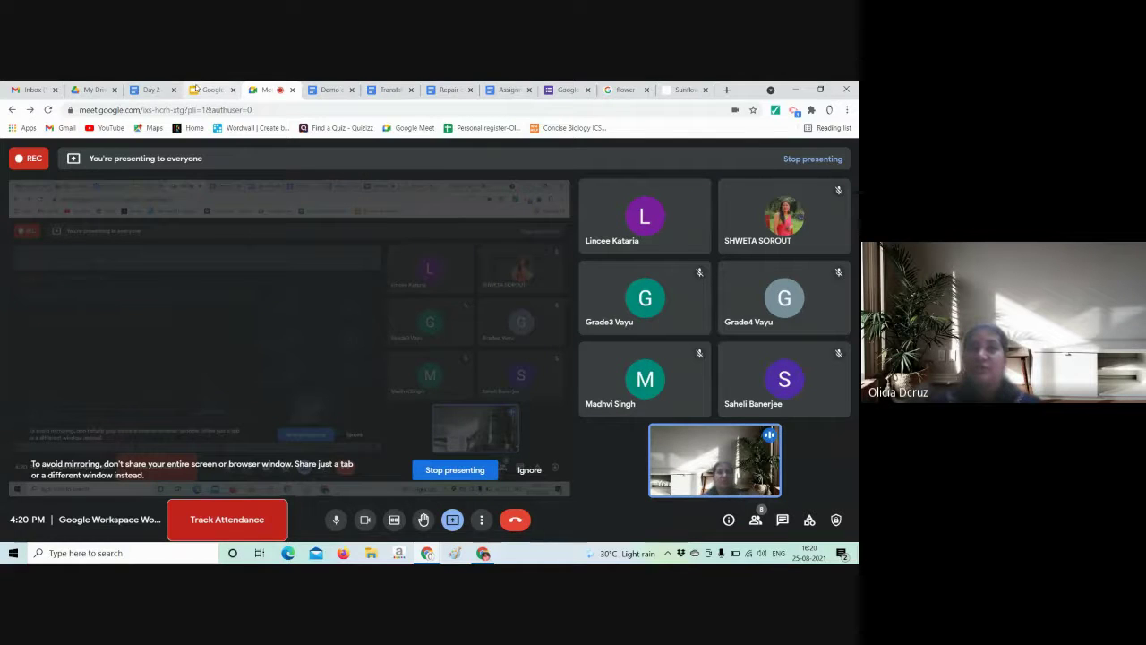
pyautogui.click(151, 90)
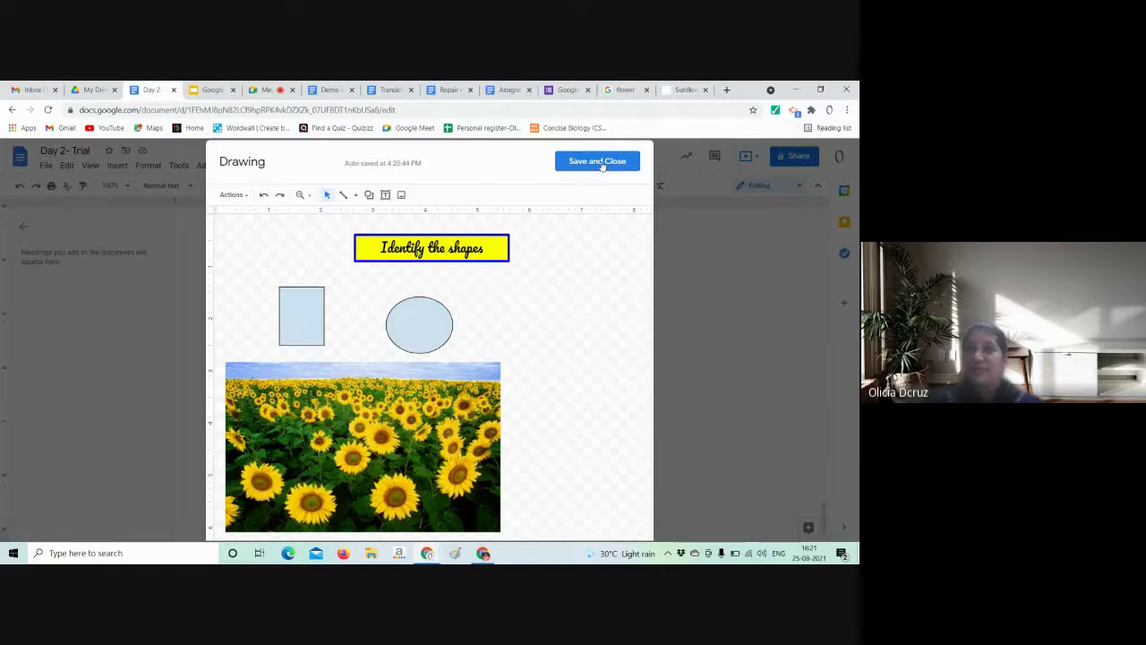
pyautogui.click(600, 162)
pyautogui.scroll(5, 404, 376)
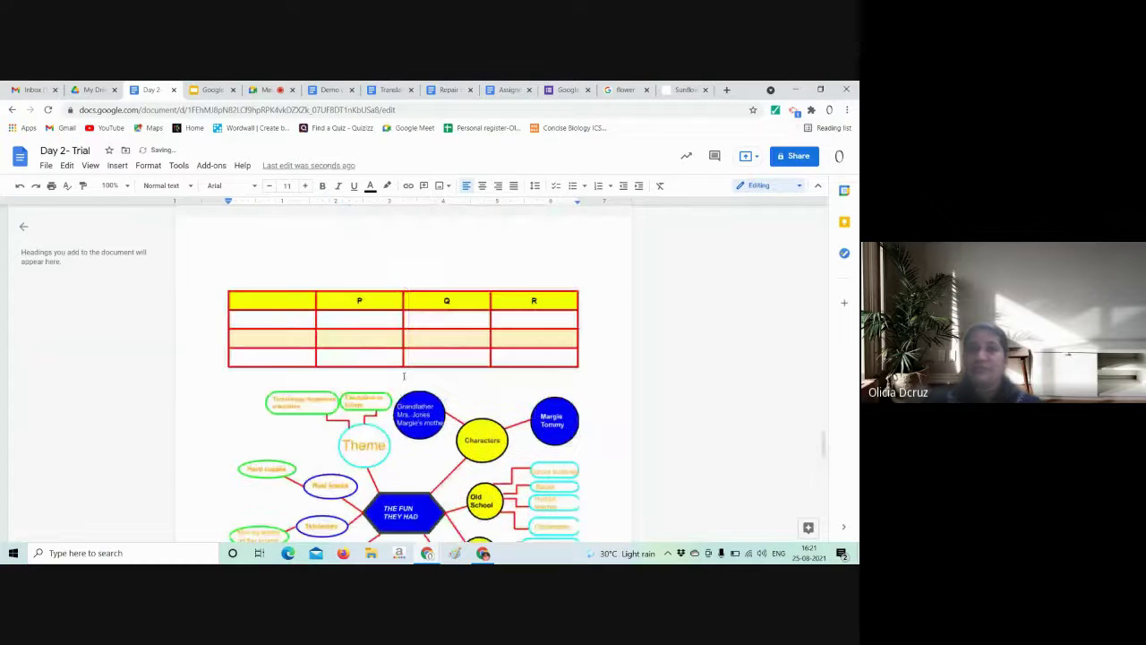
pyautogui.scroll(-10, 404, 376)
pyautogui.scroll(2, 402, 373)
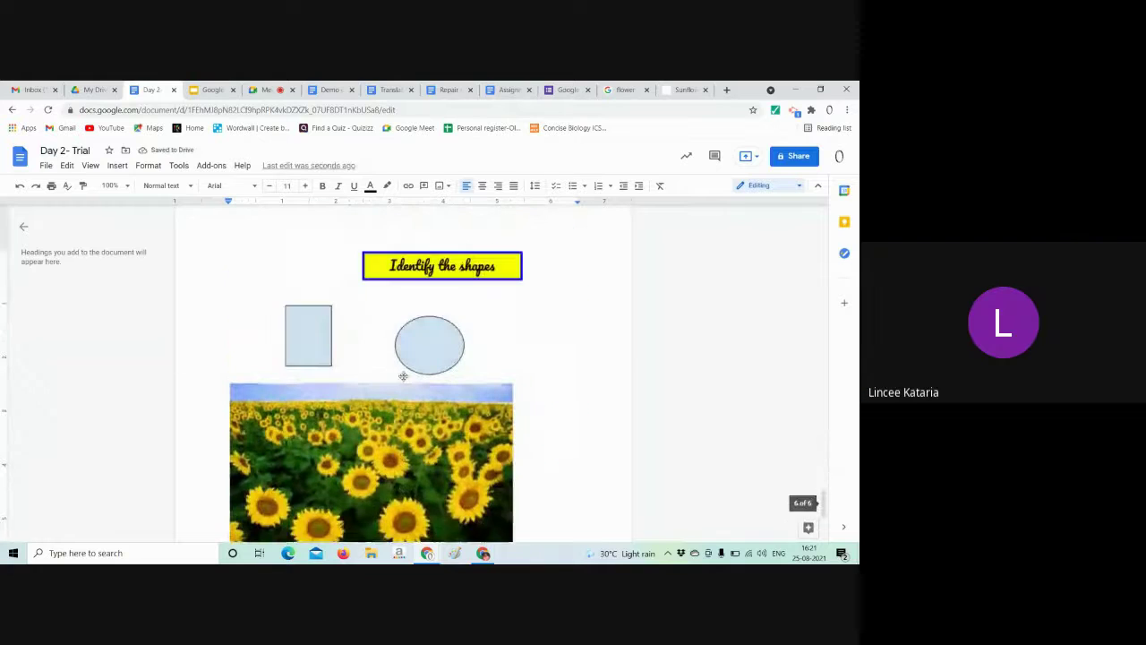
pyautogui.scroll(-1, 420, 513)
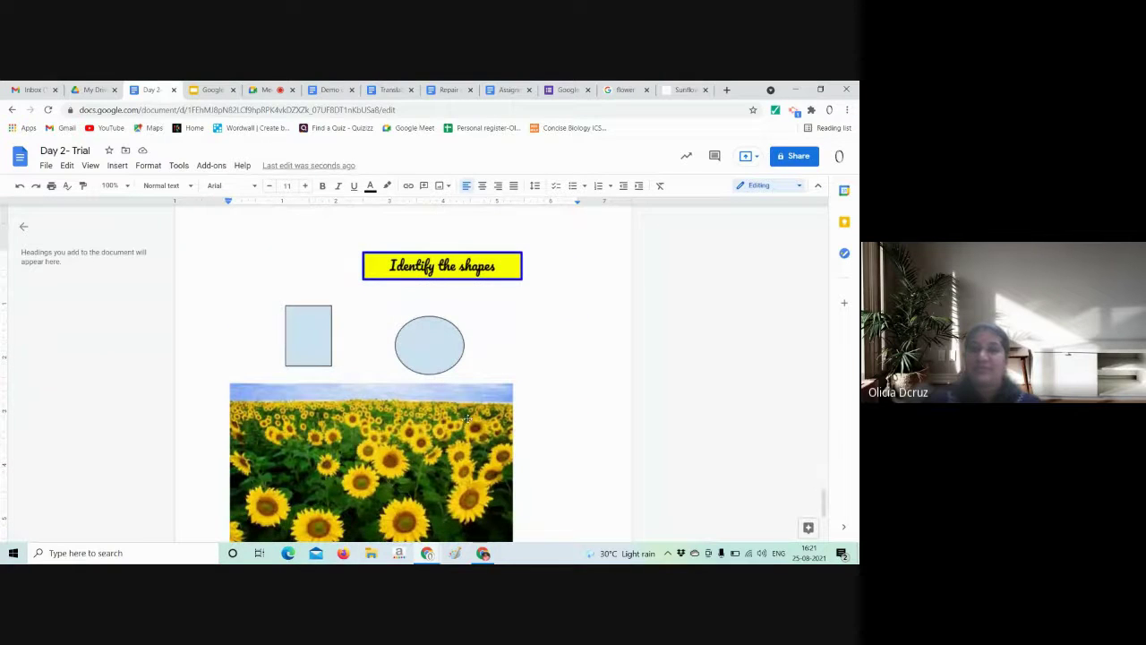
# - Reopen the inserted drawing for editing, move the title box so it starts above the rectangle's left edge, and save the drawing
pyautogui.click(438, 348)
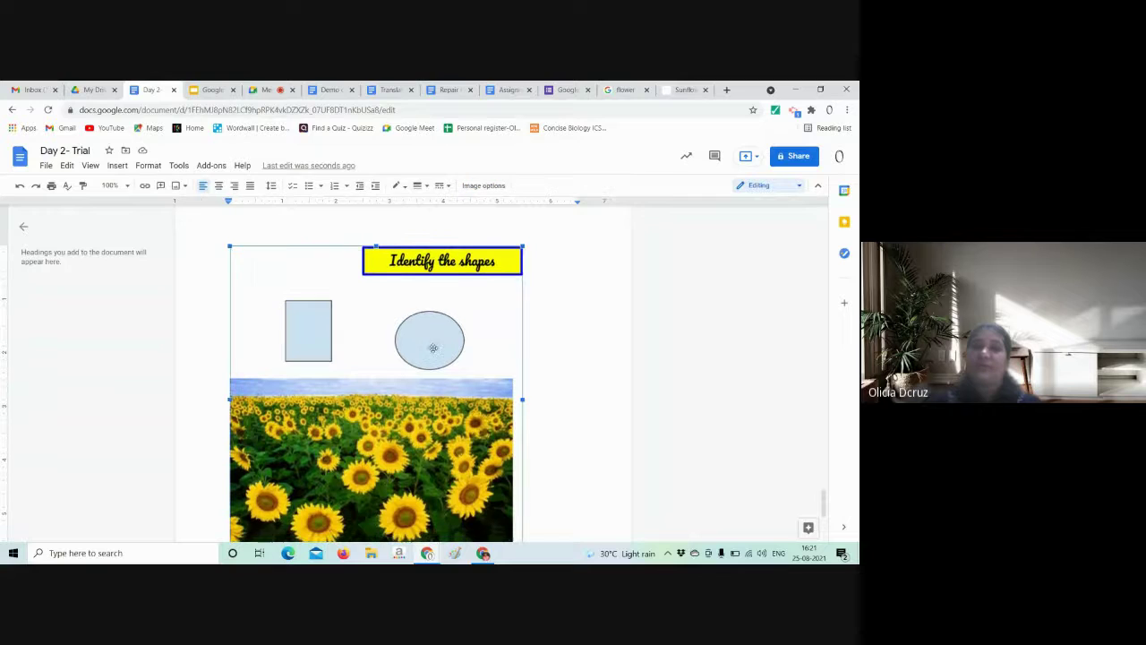
pyautogui.scroll(-1, 313, 332)
pyautogui.click(561, 328)
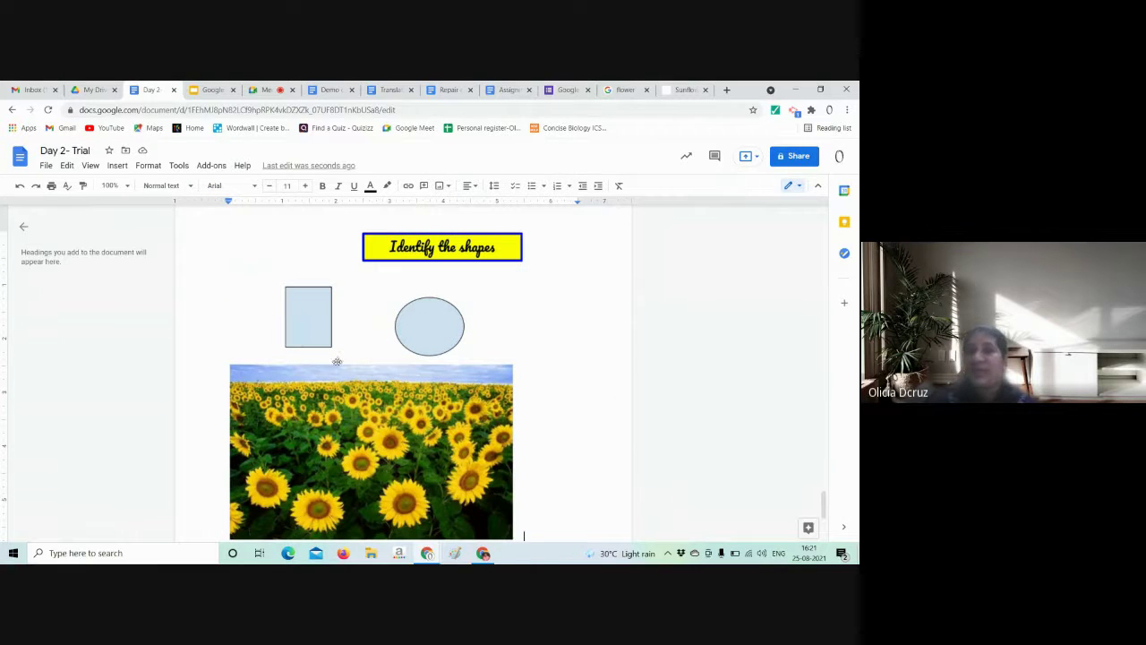
pyautogui.click(358, 325)
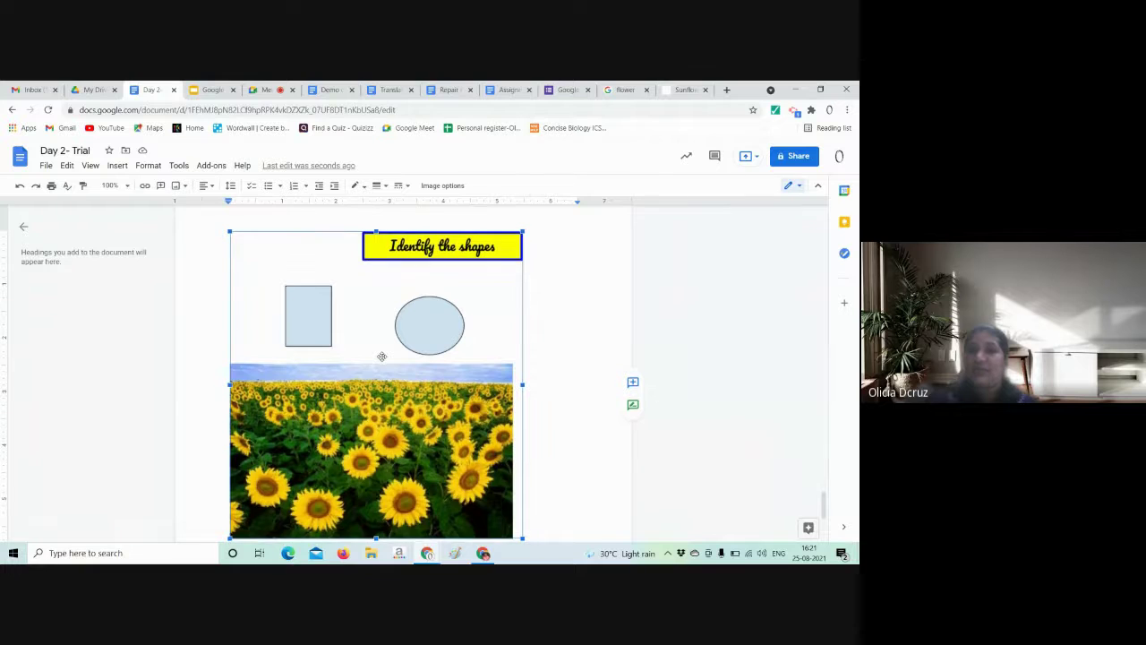
pyautogui.scroll(-2, 400, 330)
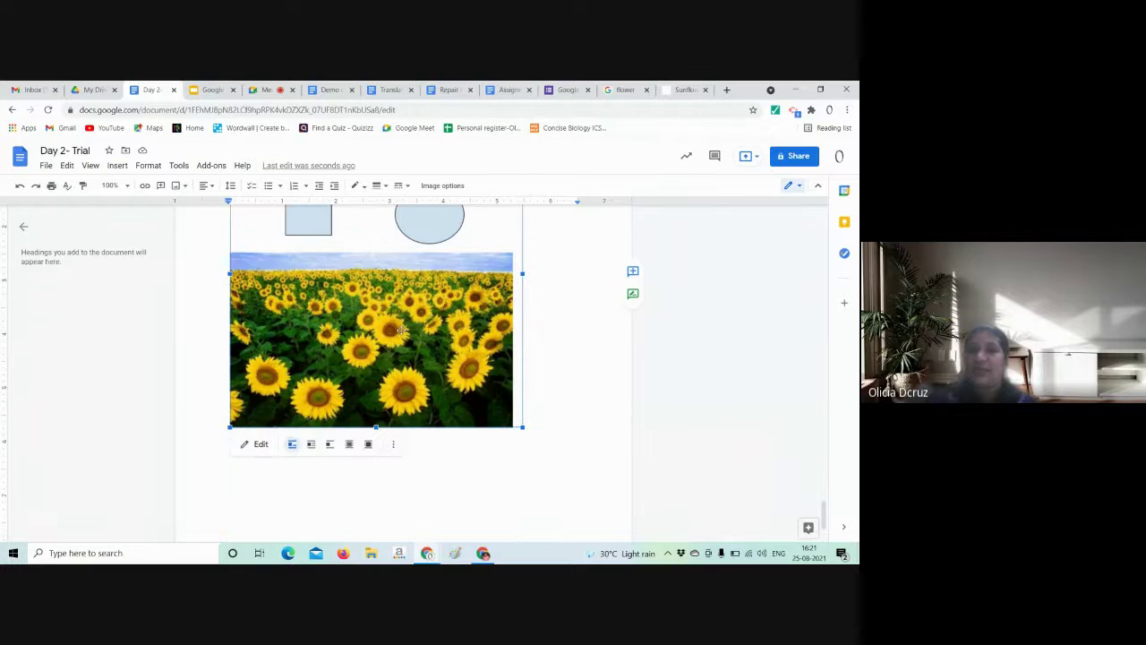
pyautogui.click(258, 444)
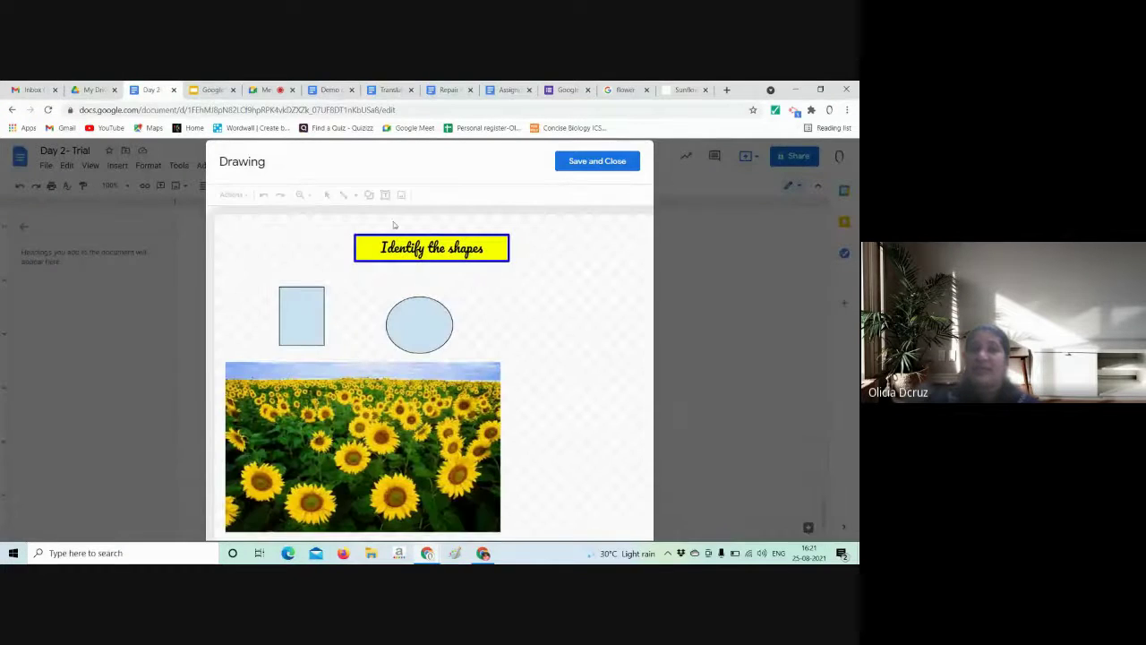
pyautogui.click(405, 246)
pyautogui.moveTo(406, 246); pyautogui.dragTo(332, 232)
pyautogui.click(512, 236)
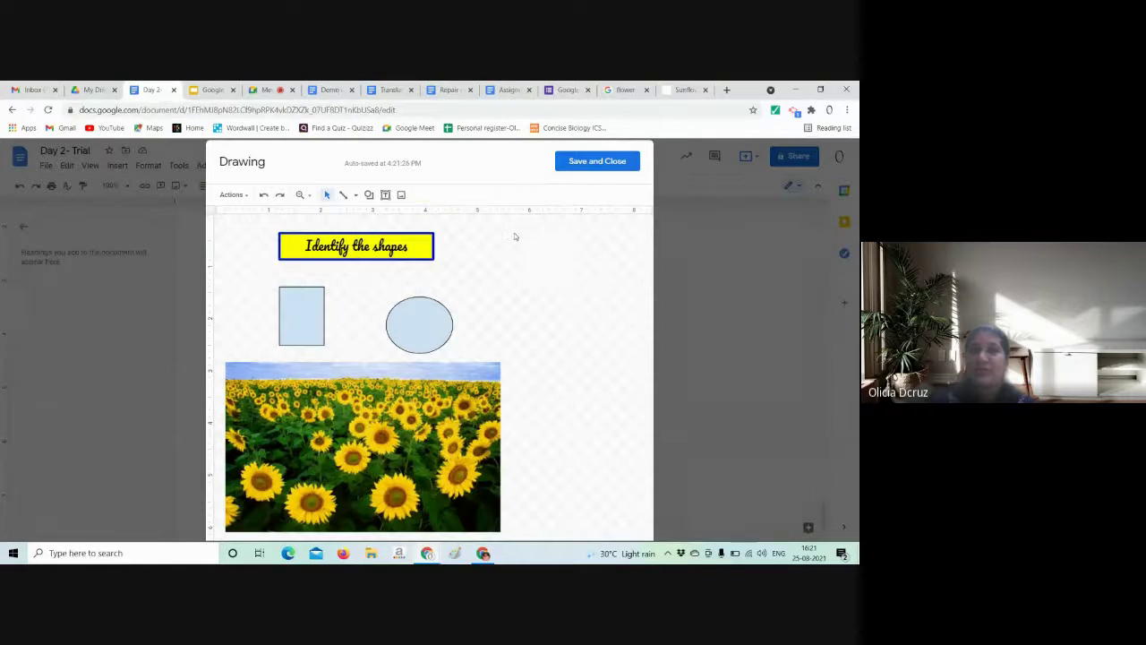
pyautogui.click(585, 170)
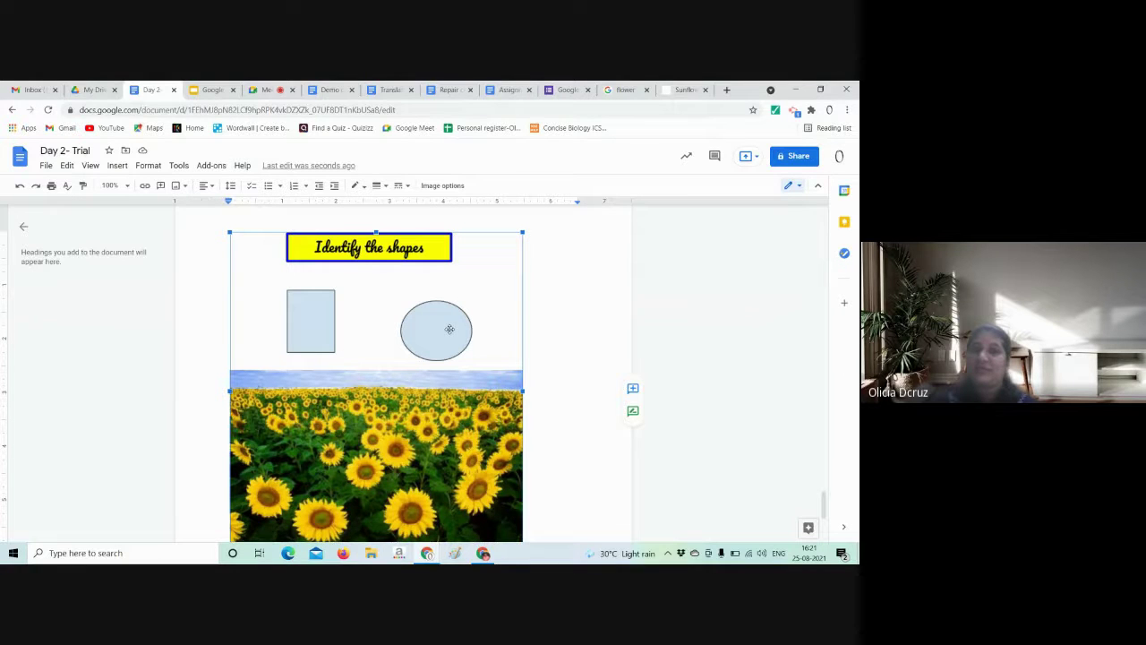
# - Admit the participant waiting to join the Google Meet call and return to the Day 2- Trial document
pyautogui.click(117, 165)
pyautogui.moveTo(148, 228)
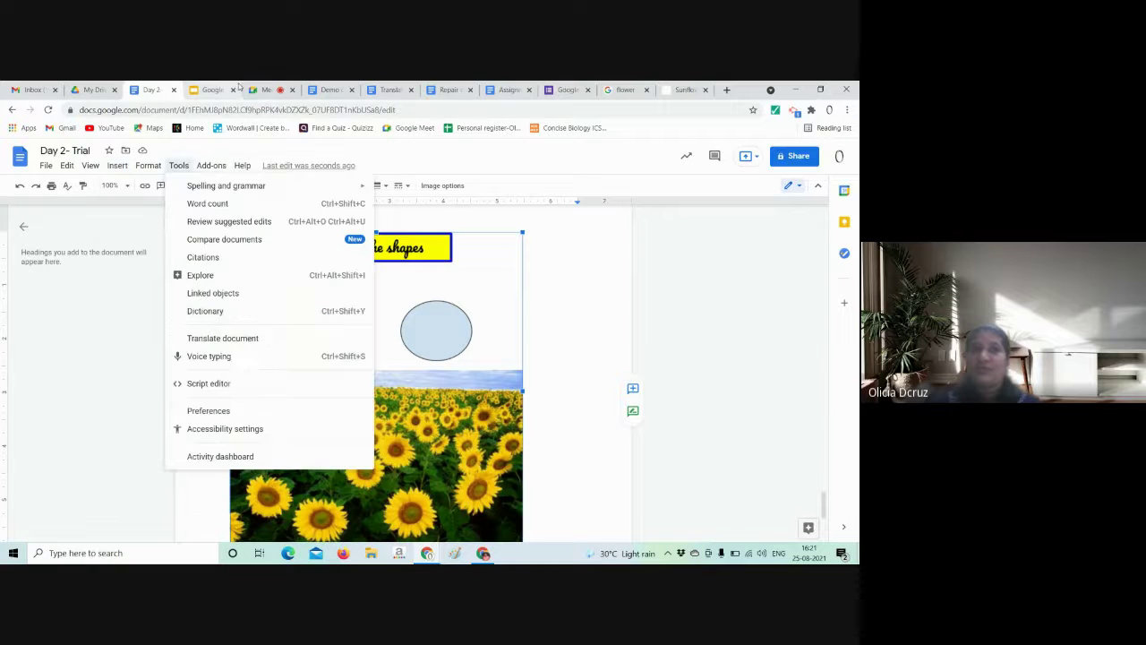
pyautogui.click(266, 90)
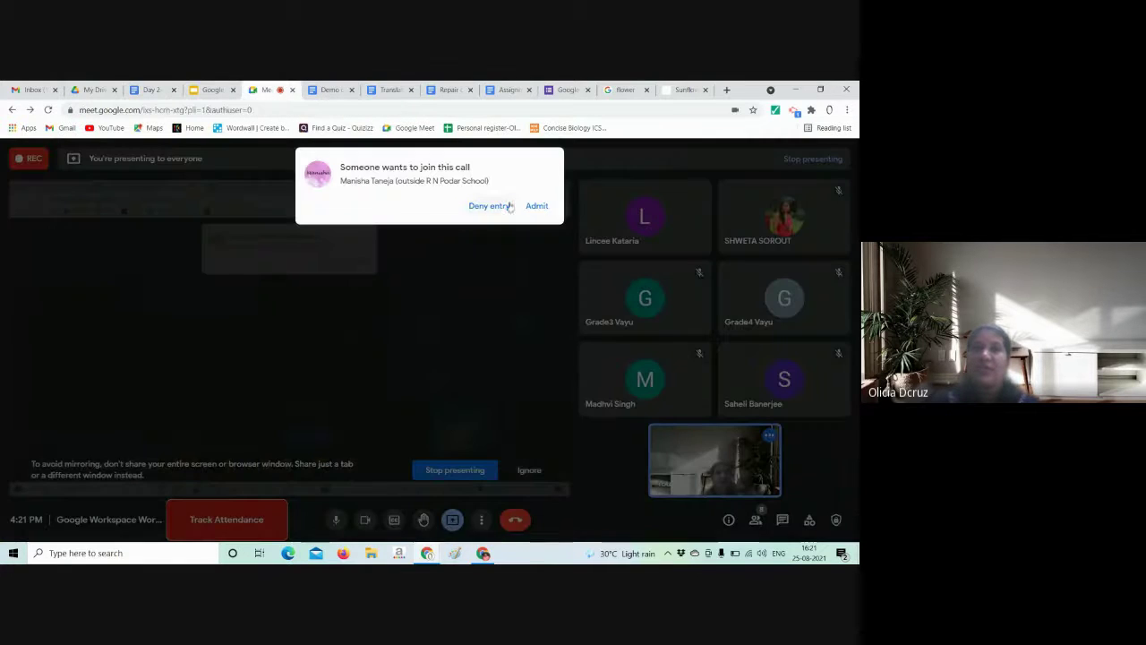
pyautogui.click(537, 206)
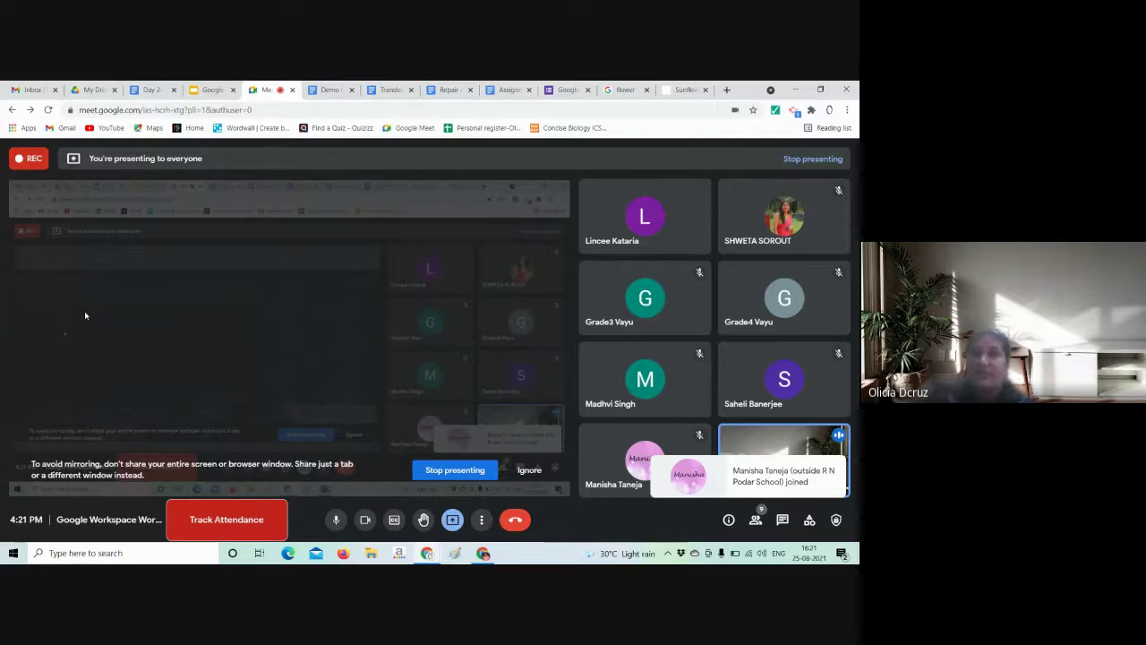
pyautogui.click(150, 86)
pyautogui.click(458, 363)
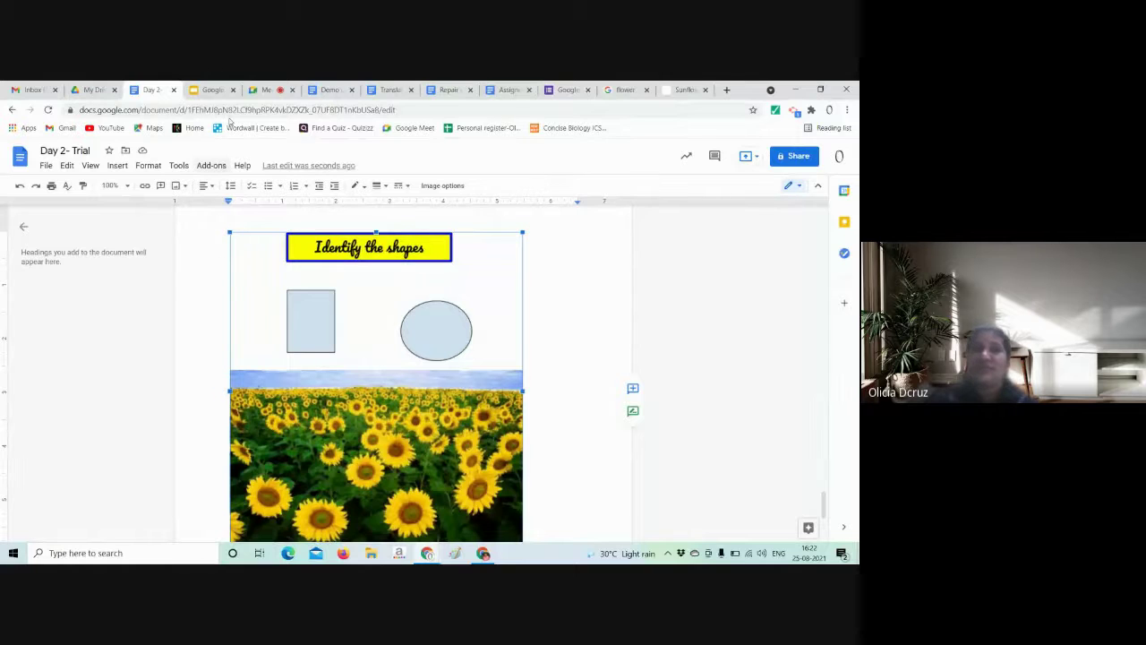
# - Insert a bar chart below the sunflower drawing, select it, and show its linked-chart options
pyautogui.click(118, 166)
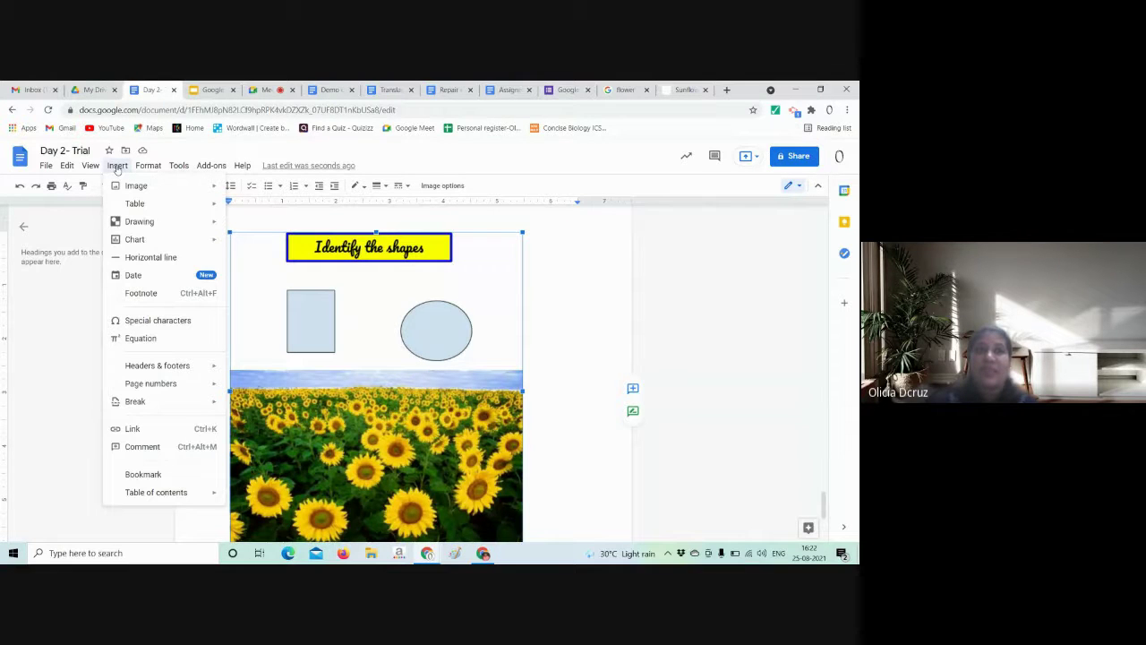
pyautogui.moveTo(157, 244)
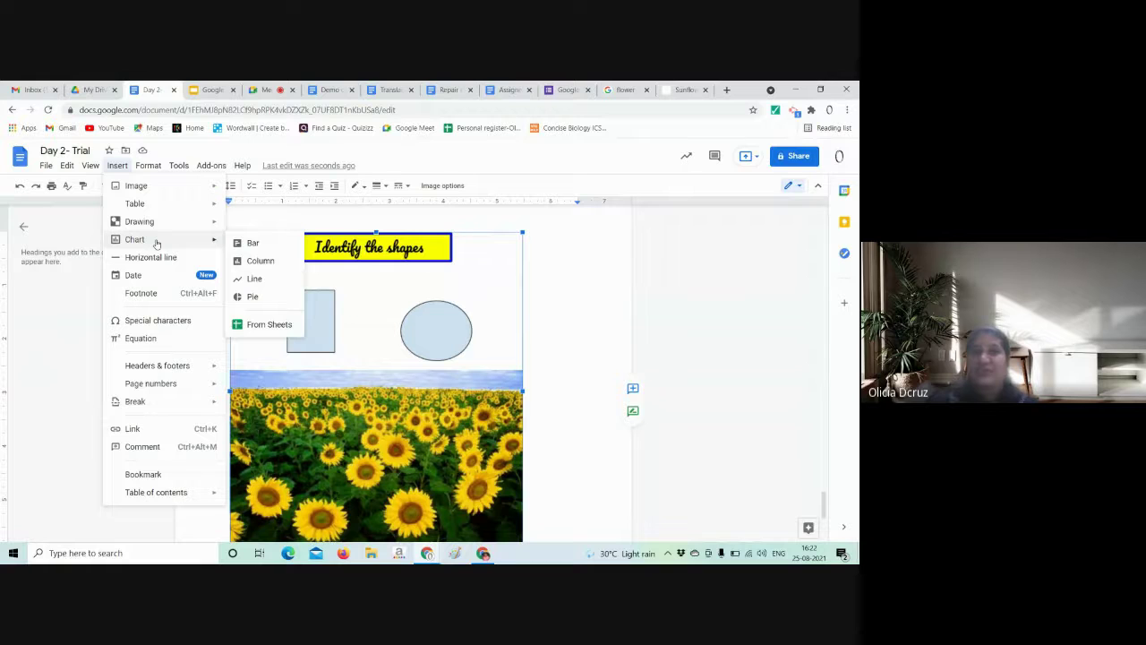
pyautogui.click(573, 397)
pyautogui.scroll(-2, 573, 398)
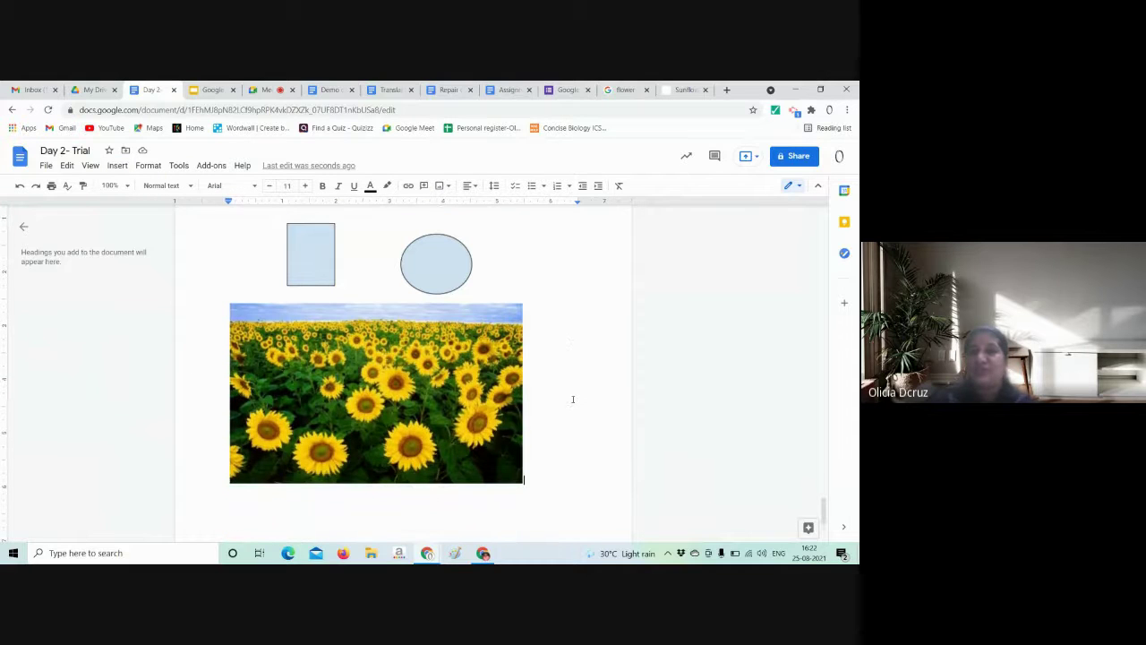
pyautogui.click(118, 166)
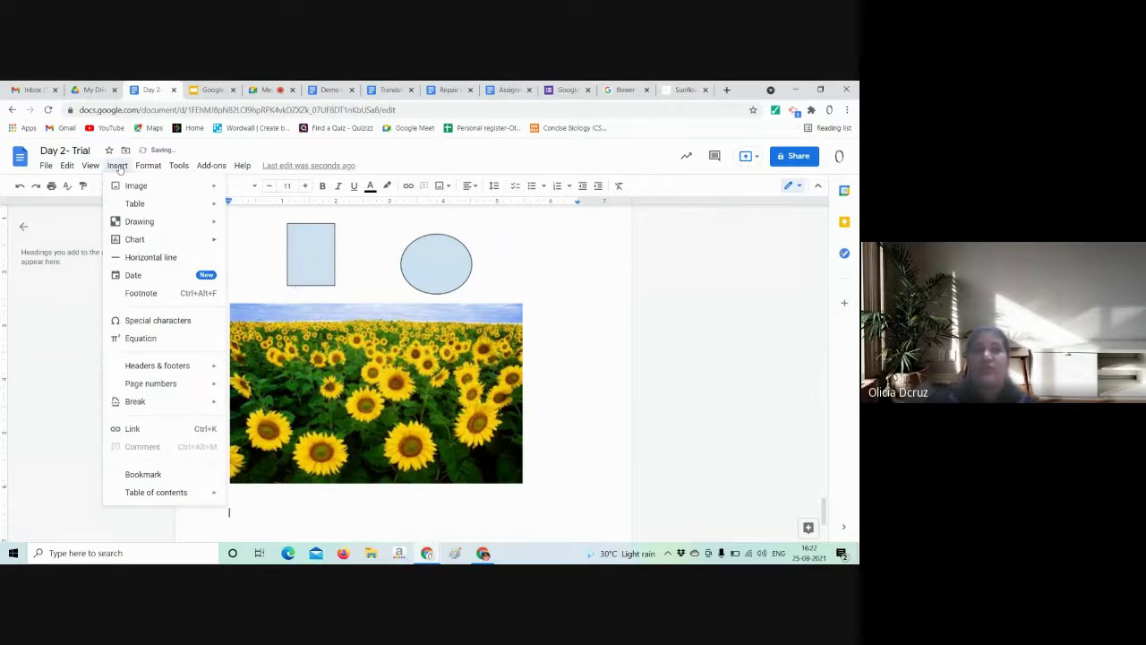
pyautogui.moveTo(165, 242)
pyautogui.click(254, 243)
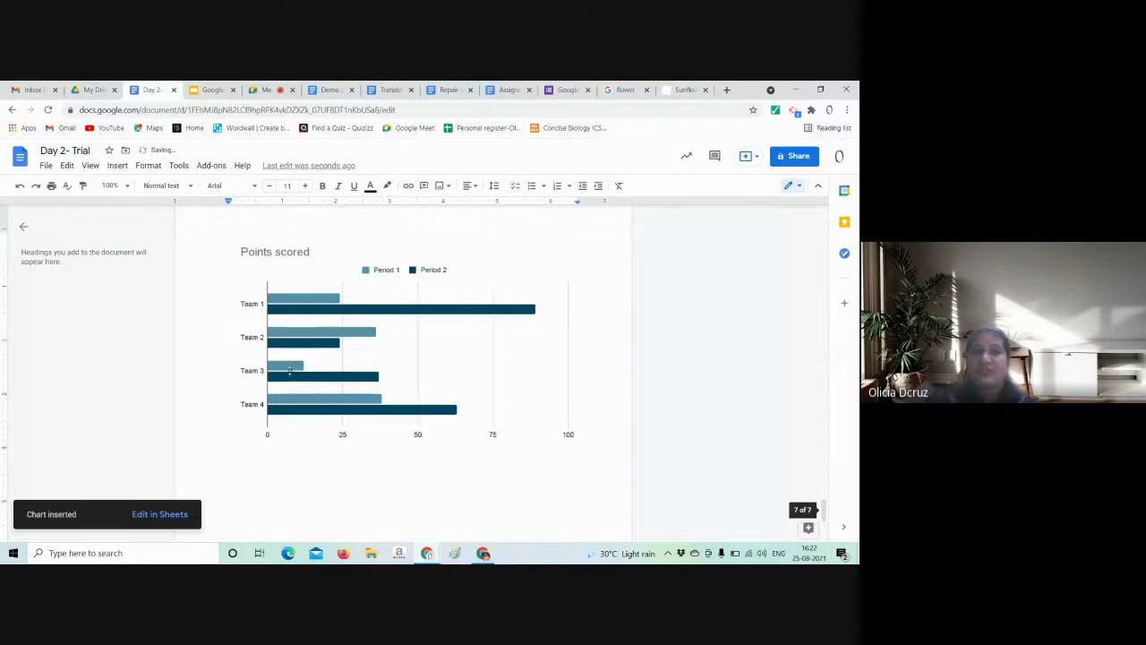
pyautogui.click(333, 414)
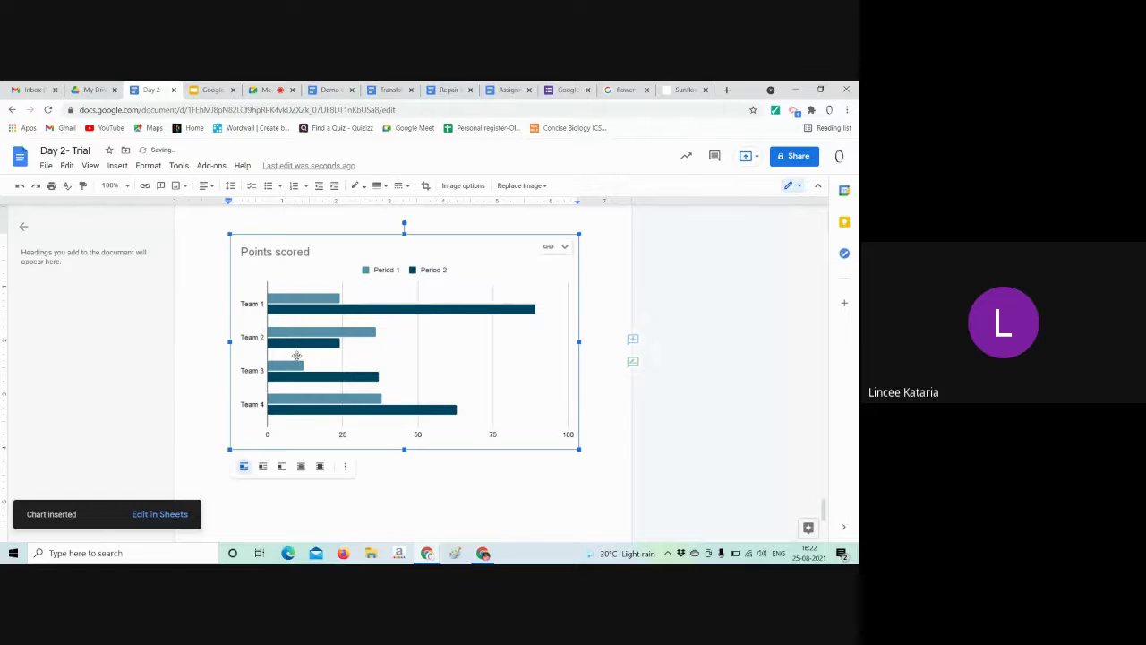
pyautogui.click(565, 248)
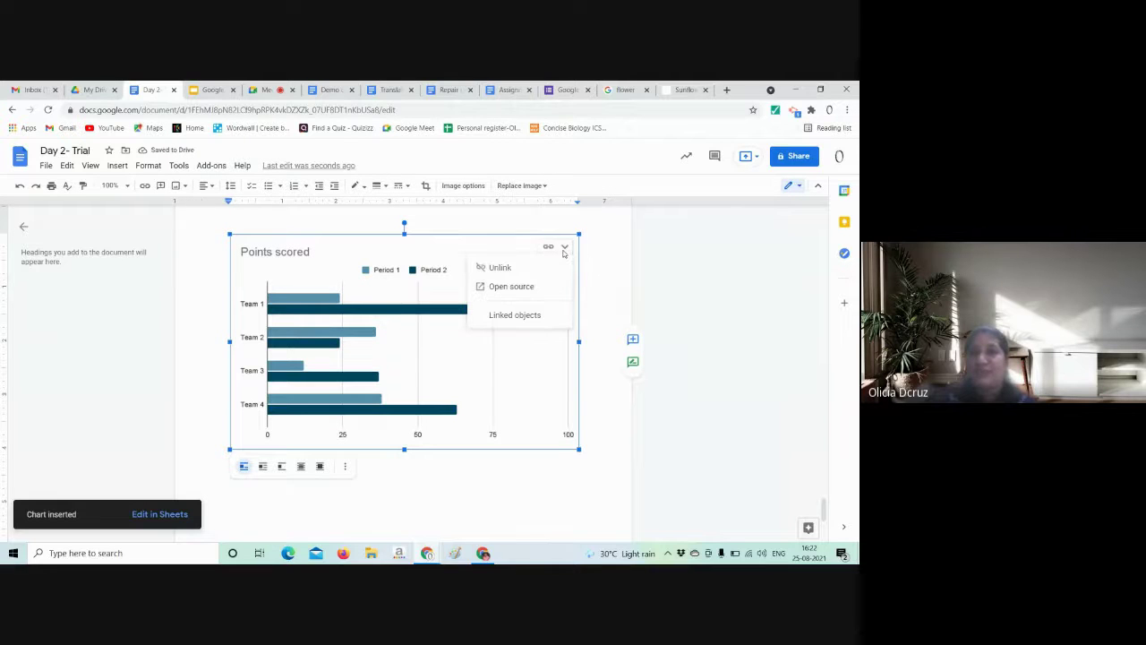
# - Admit the participant waiting to join the Google Meet call and return to the Day 2- Trial document
pyautogui.click(255, 90)
pyautogui.click(543, 209)
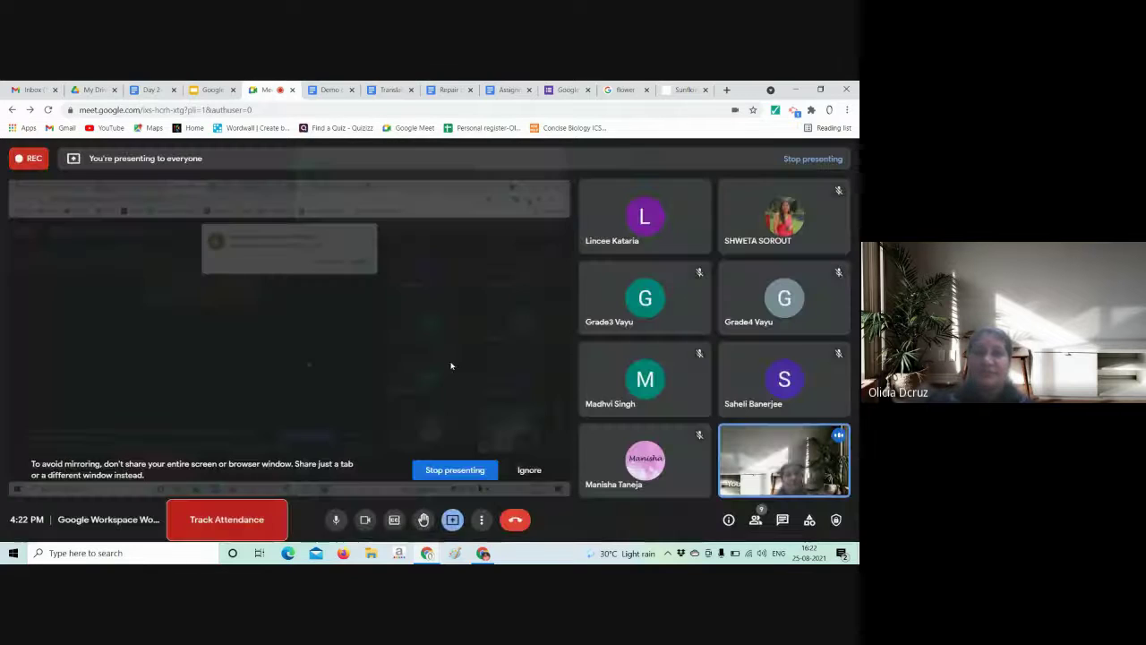
pyautogui.click(150, 89)
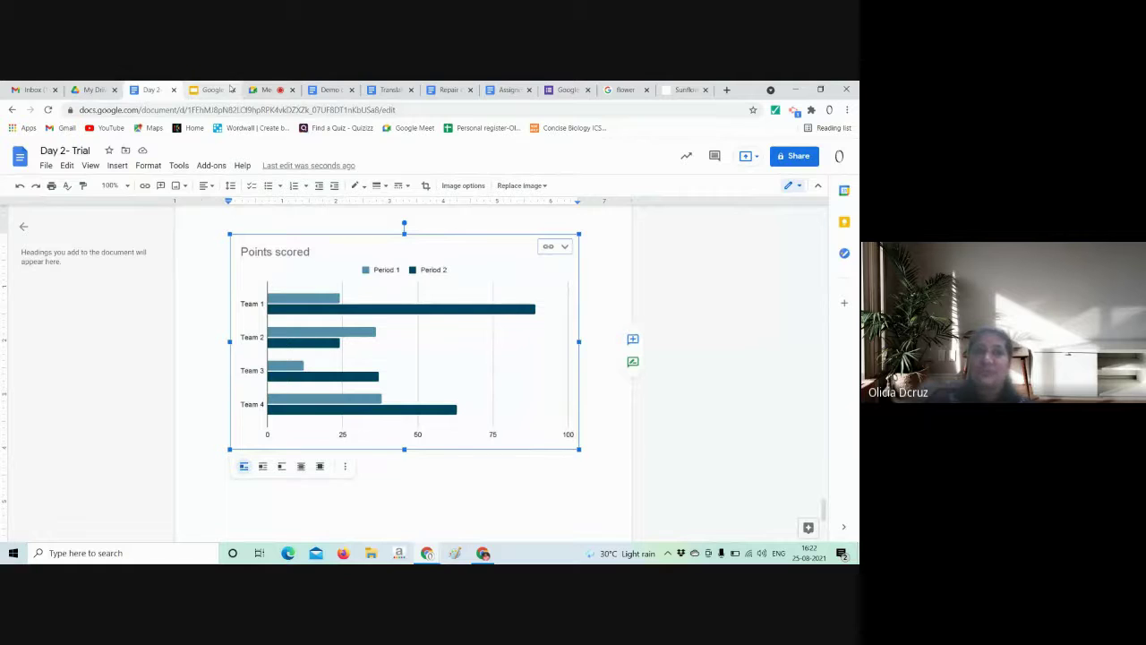
# - Insert a horizontal line below the Points scored bar chart, checking the Google Meet call along the way
pyautogui.click(146, 165)
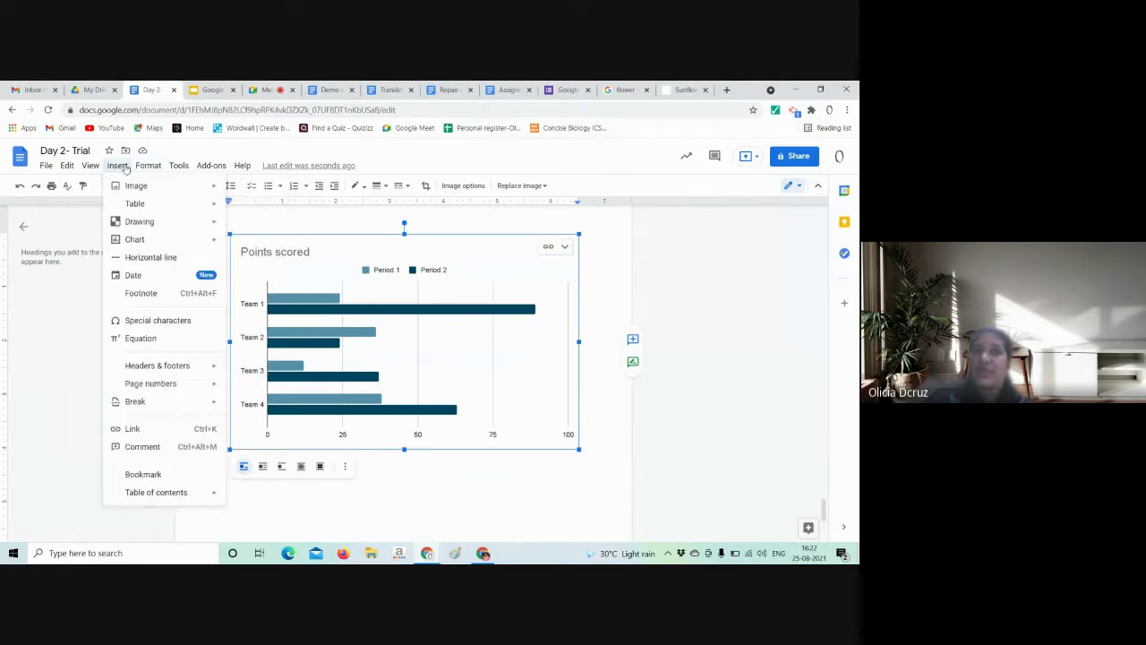
pyautogui.click(122, 167)
pyautogui.click(120, 167)
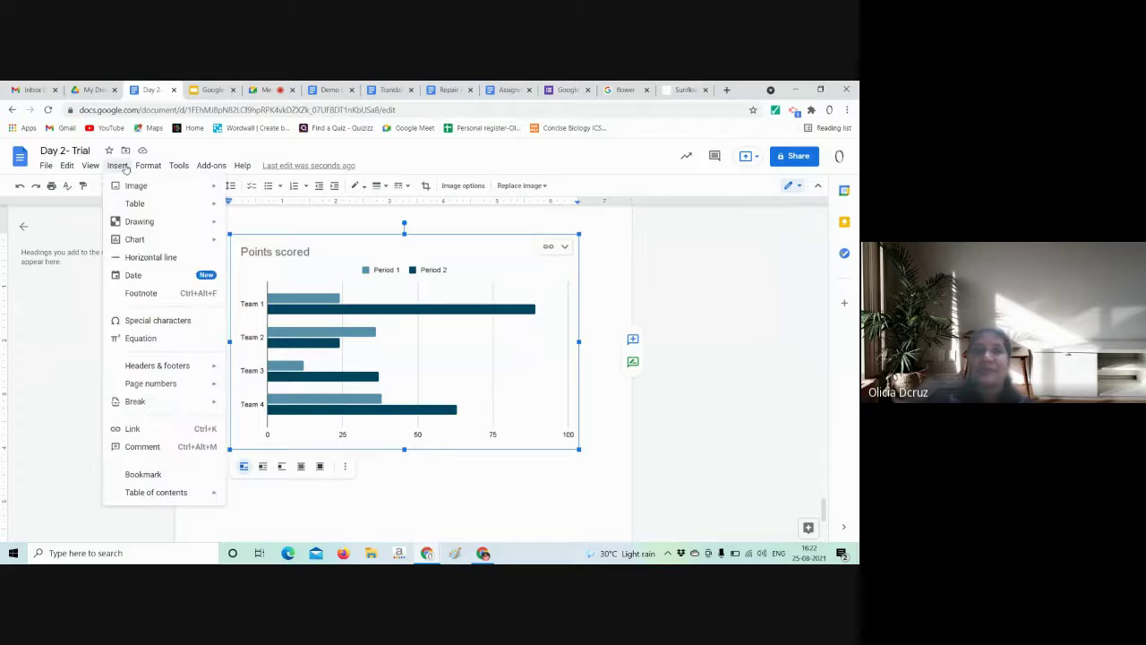
pyautogui.click(185, 259)
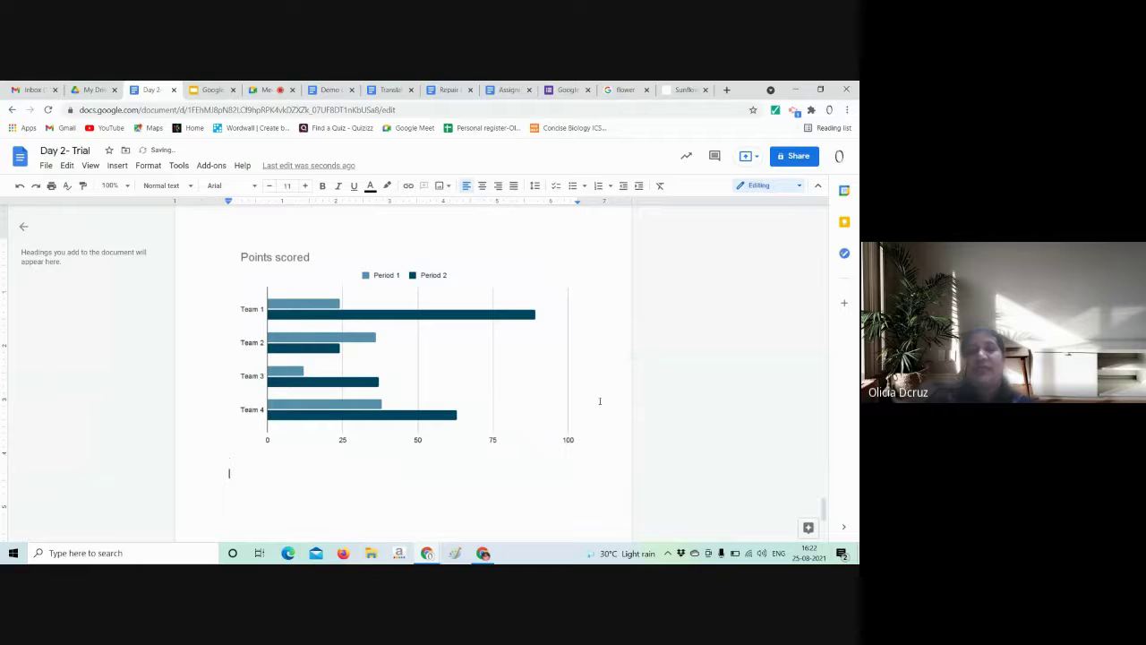
pyautogui.click(266, 90)
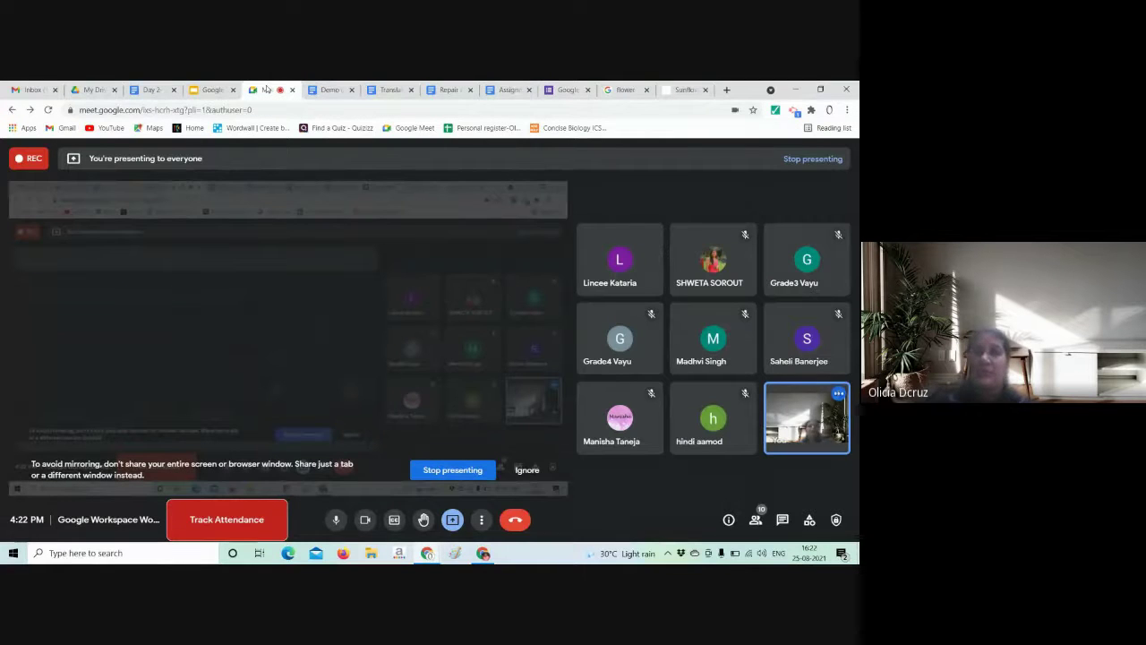
pyautogui.click(152, 89)
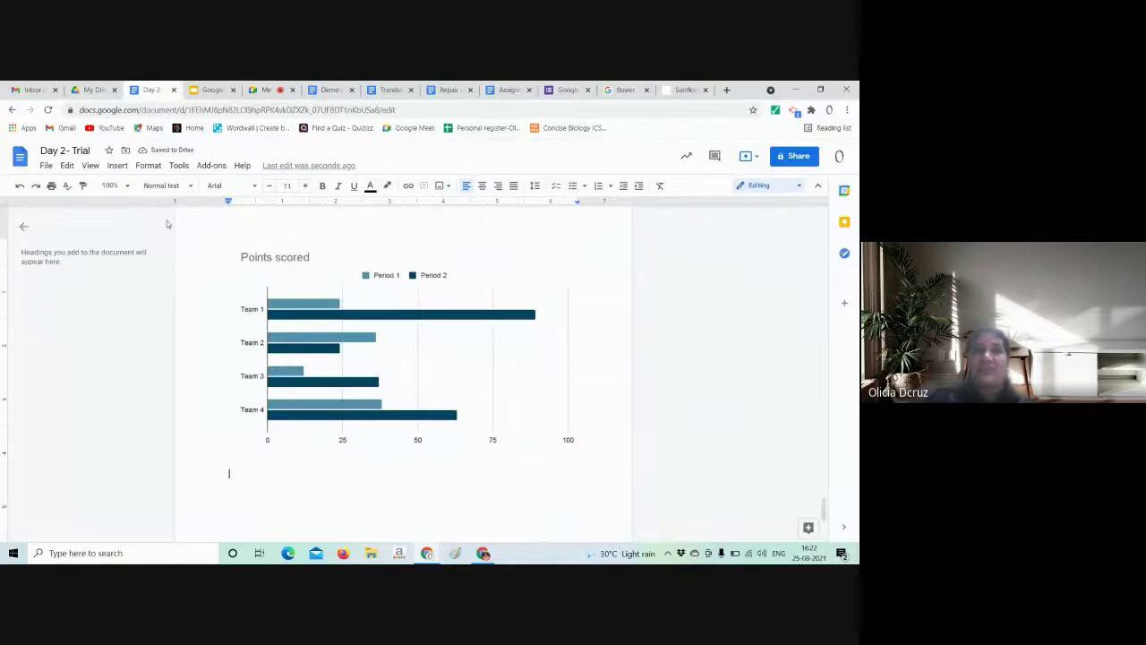
pyautogui.click(117, 165)
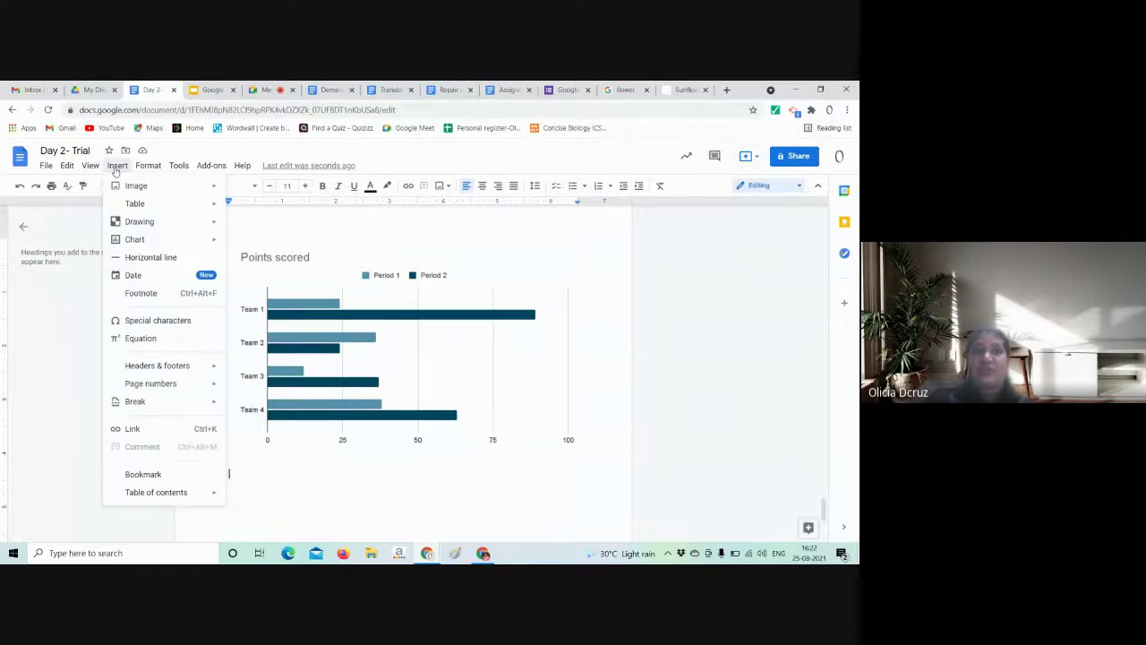
pyautogui.click(146, 259)
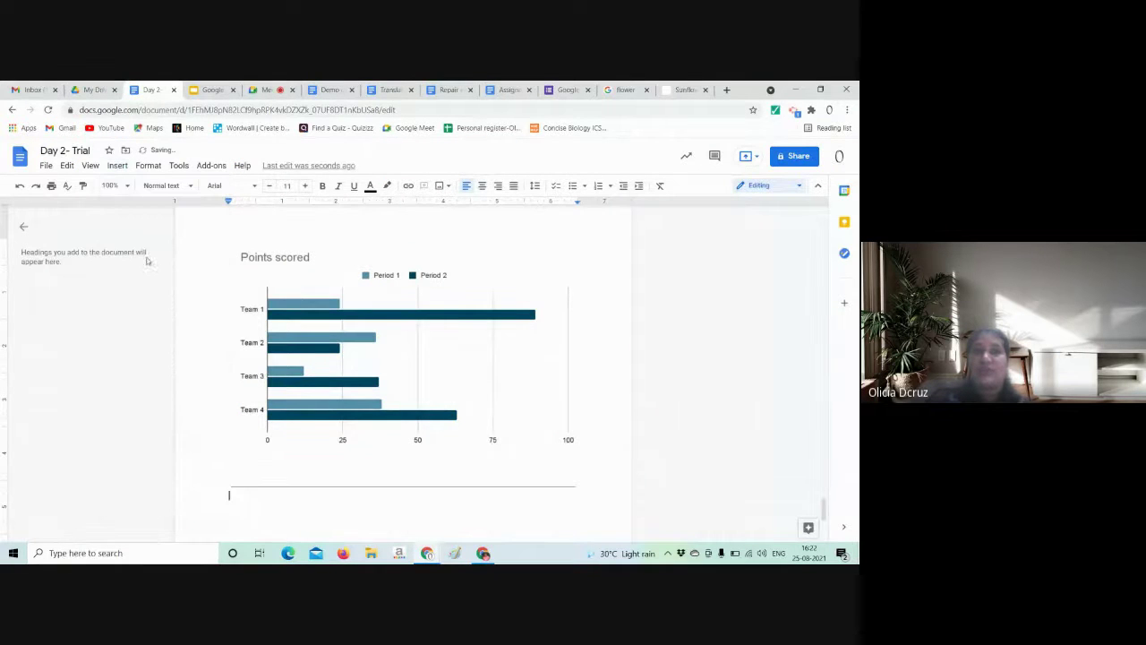
# - Let the next waiting participant into the Google Meet call and switch back to the Day 2- Trial document
pyautogui.click(266, 89)
pyautogui.click(536, 205)
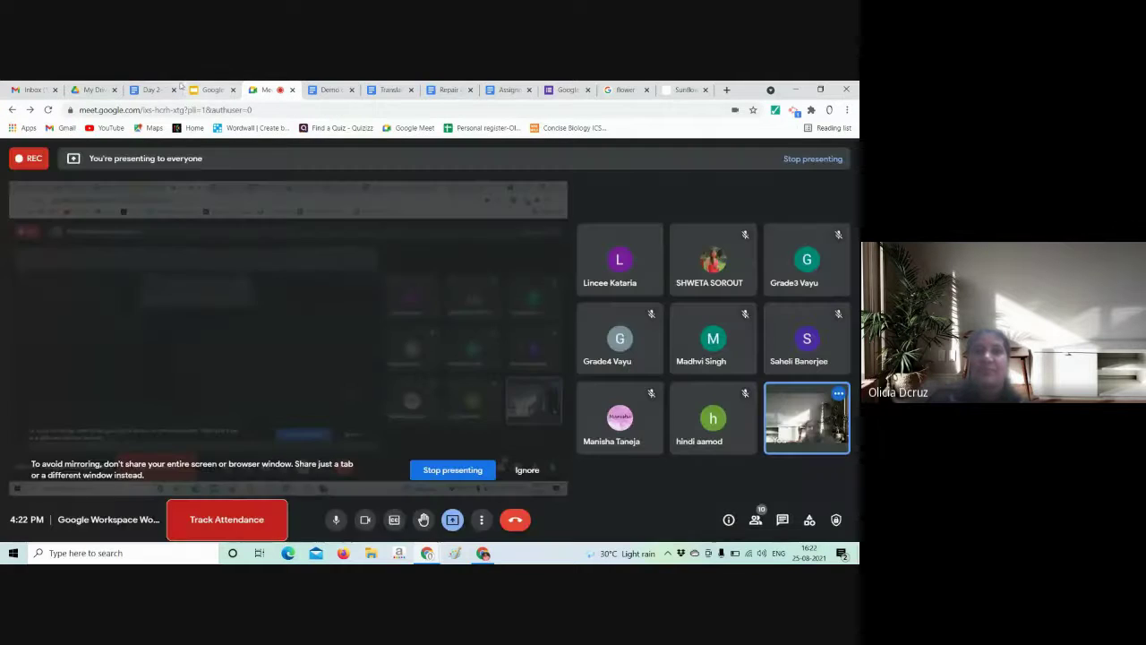
pyautogui.click(151, 90)
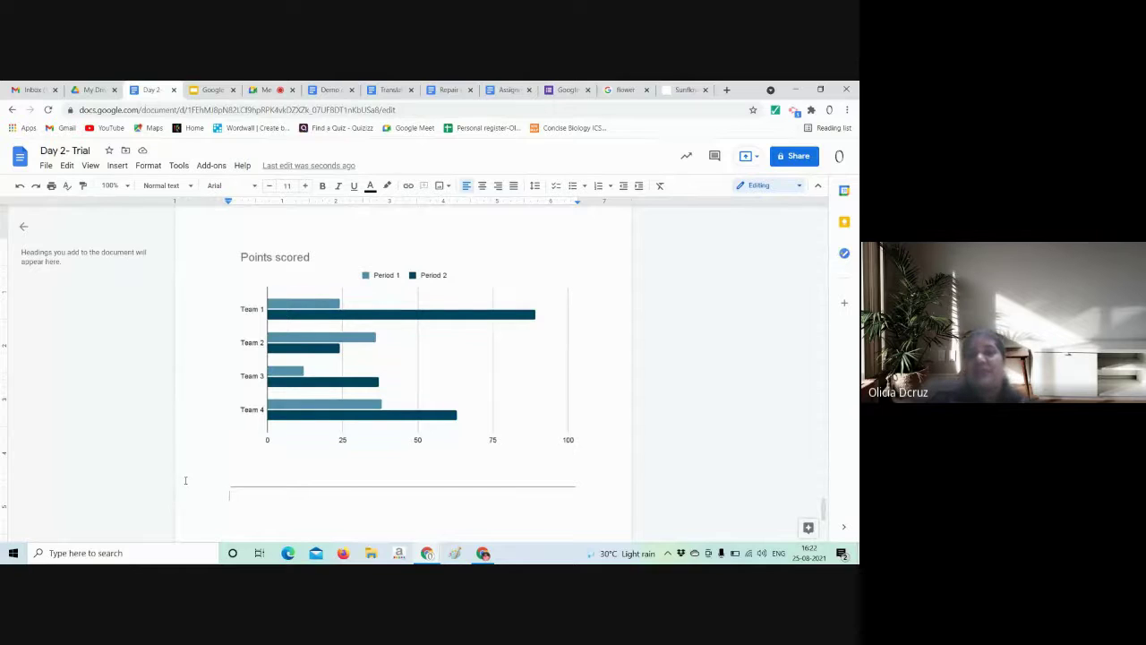
# - Insert the date Aug 25, 2021 below the horizontal line and center it
pyautogui.scroll(-1, 186, 480)
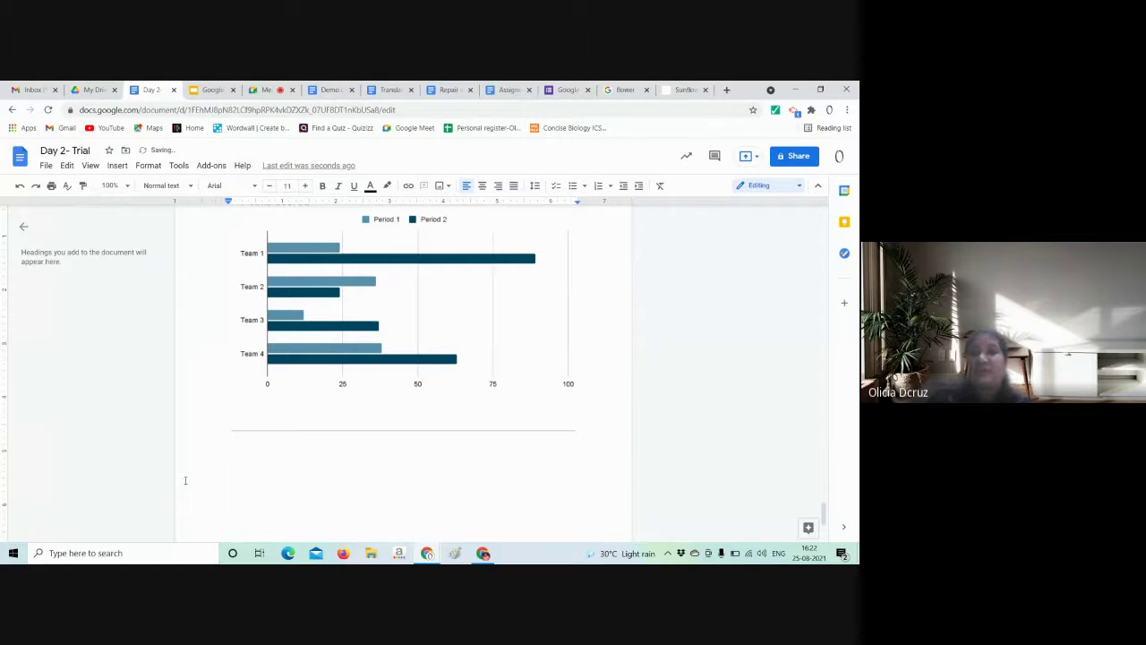
pyautogui.click(119, 167)
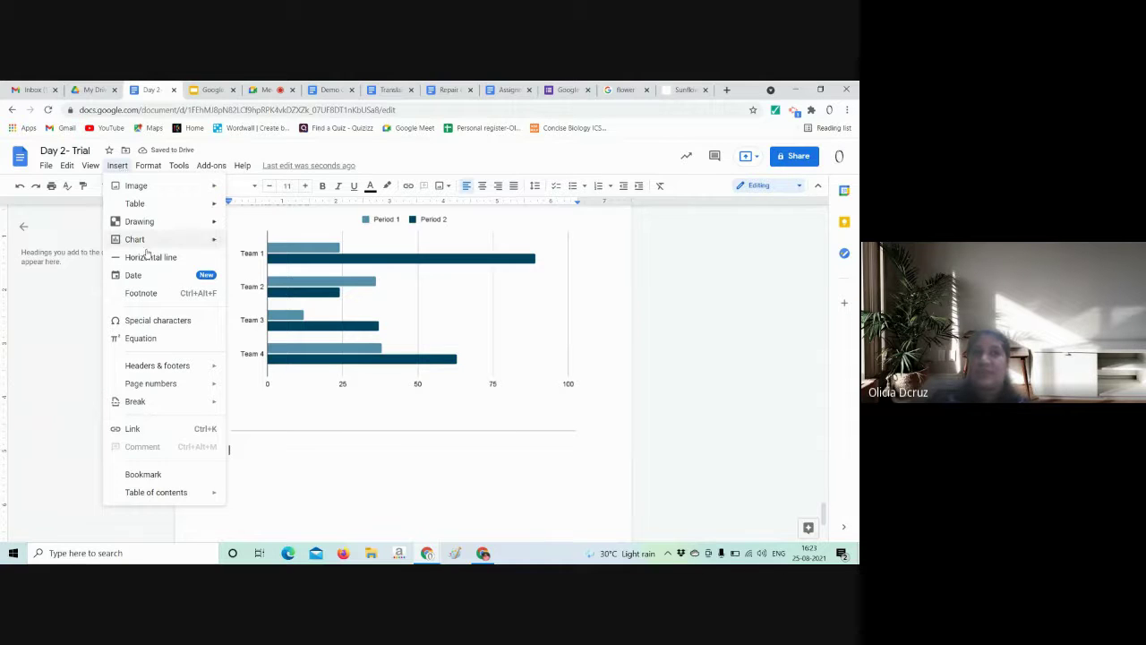
pyautogui.click(156, 275)
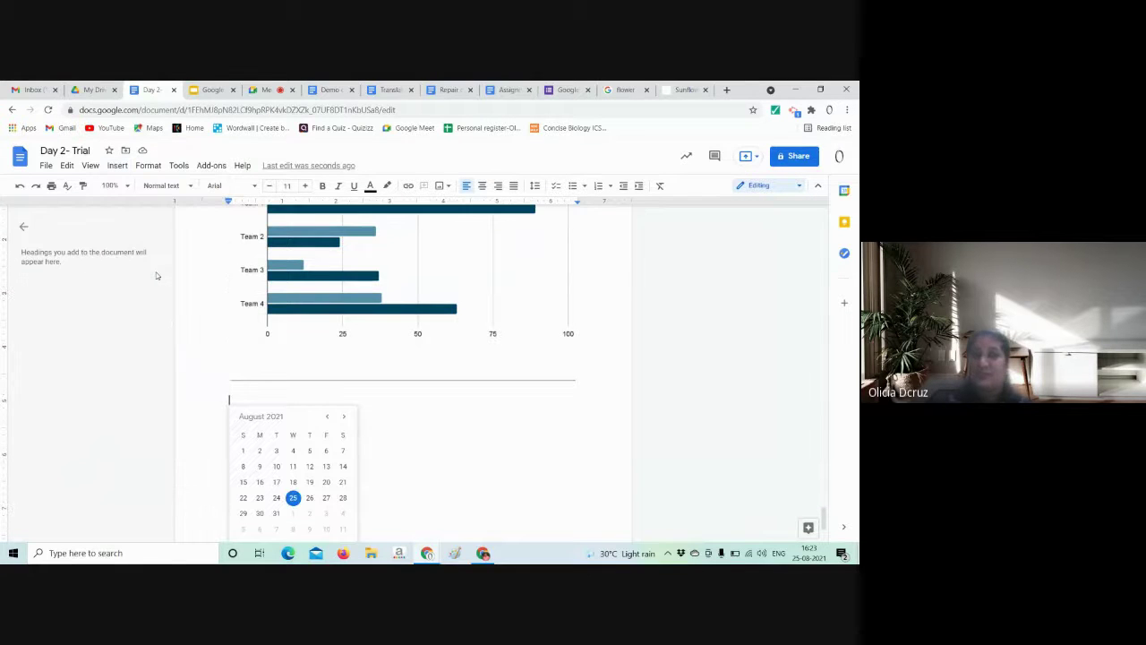
pyautogui.click(292, 498)
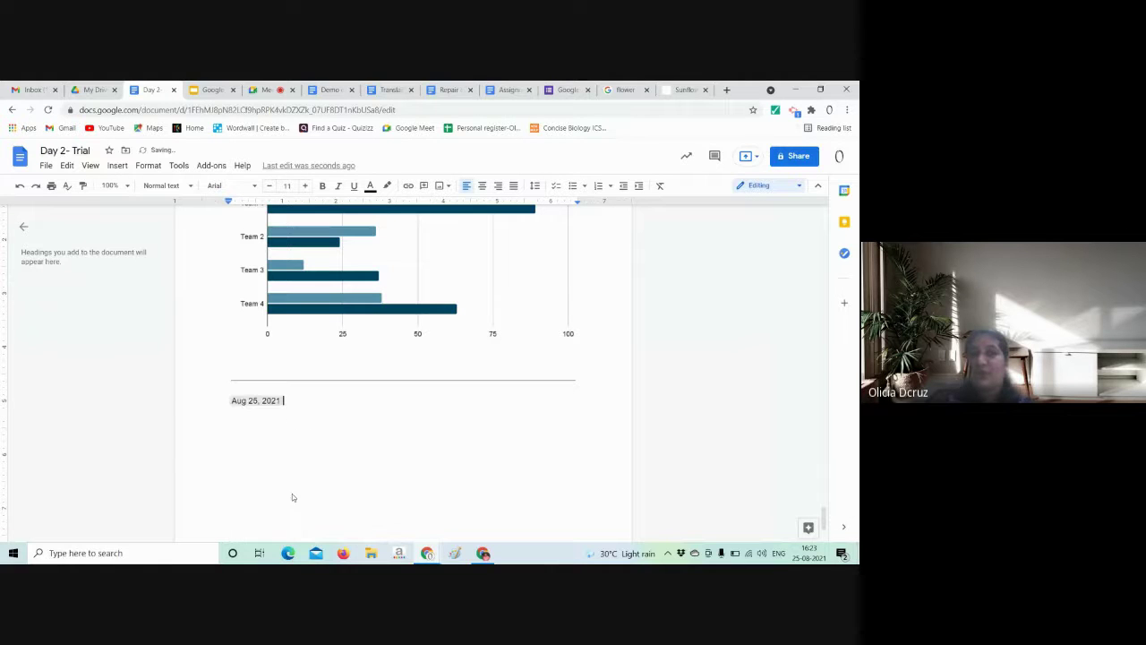
pyautogui.click(251, 402)
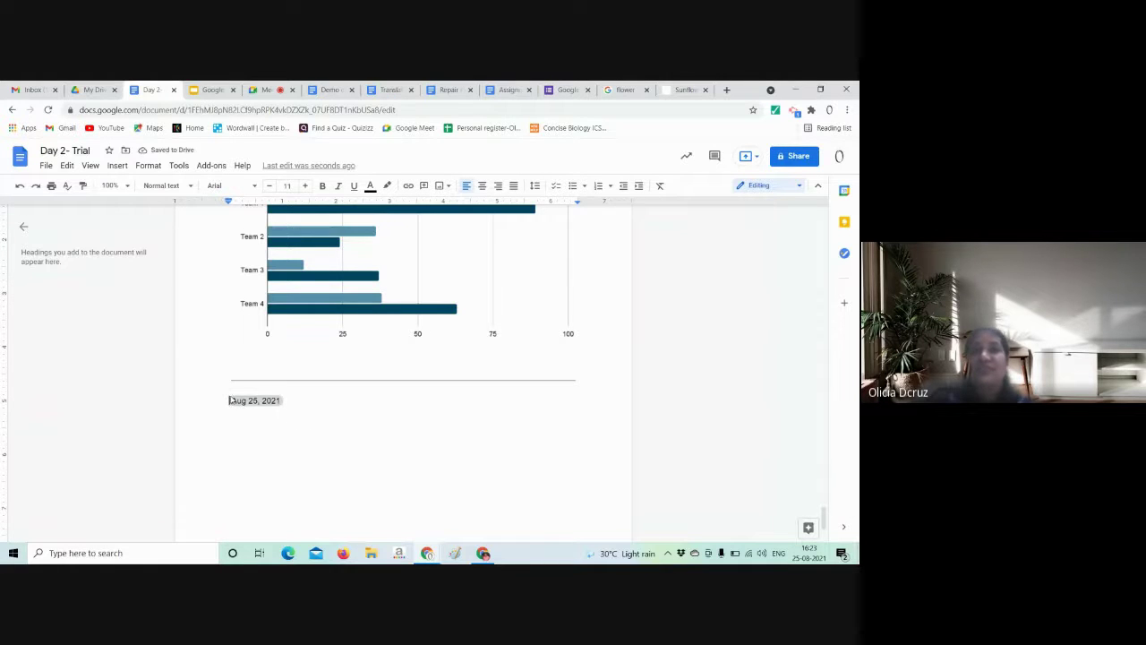
pyautogui.click(300, 406)
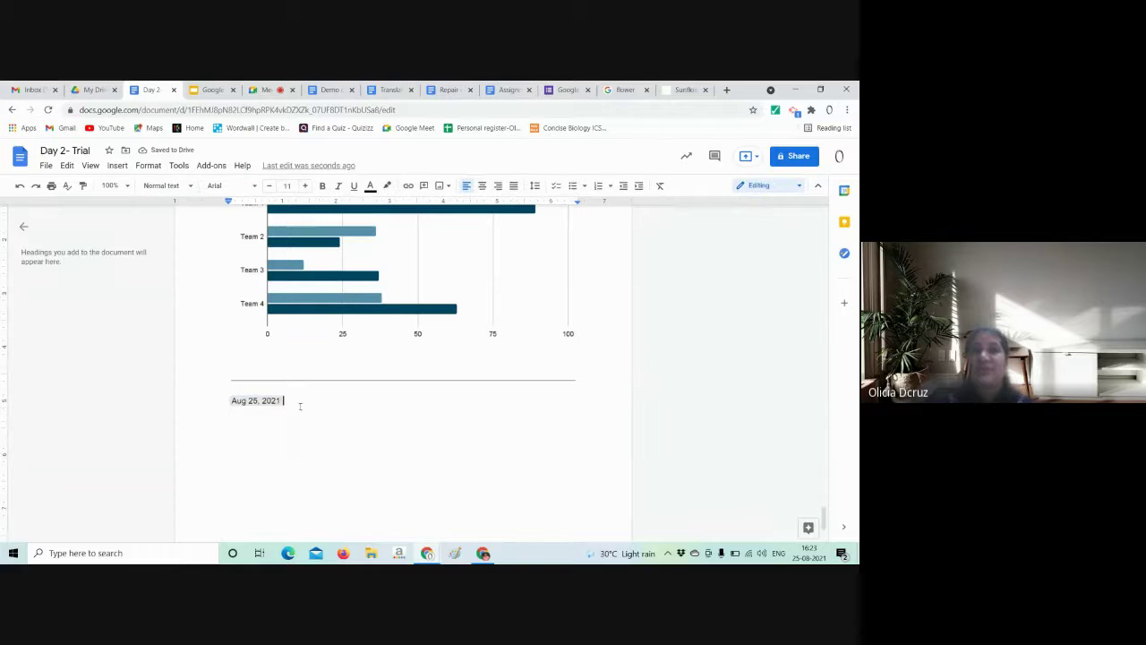
pyautogui.click(481, 189)
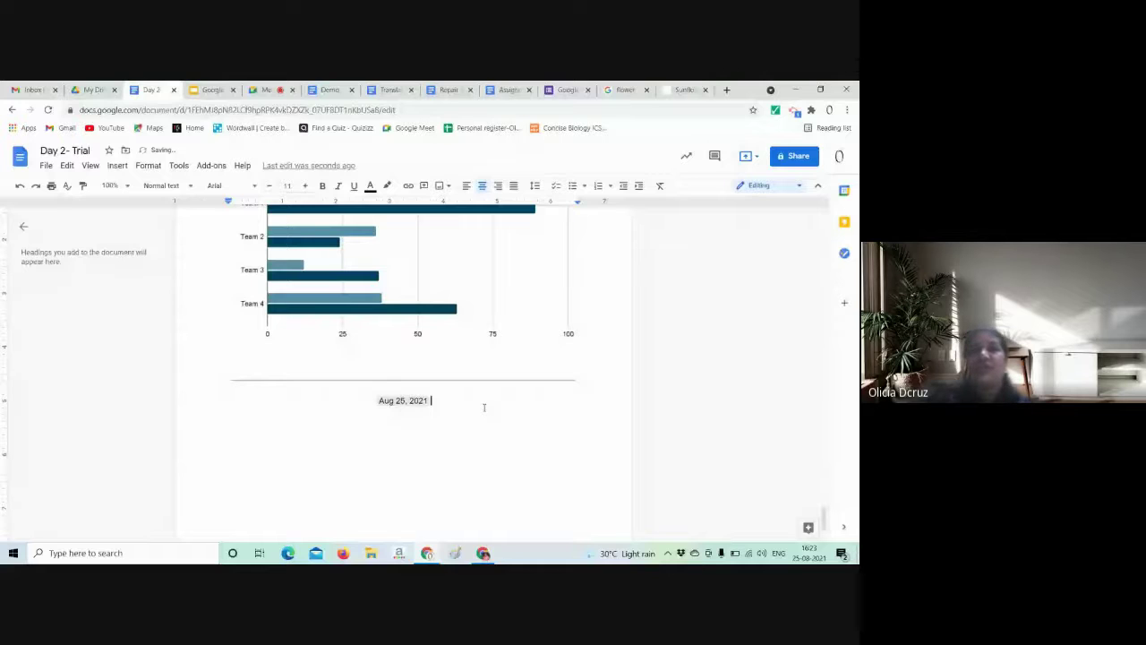
# - Check the Google Meet call, examine the layout of the Repair cafe- Requirements document from start to end, and return to the Day 2- Trial document
pyautogui.click(266, 90)
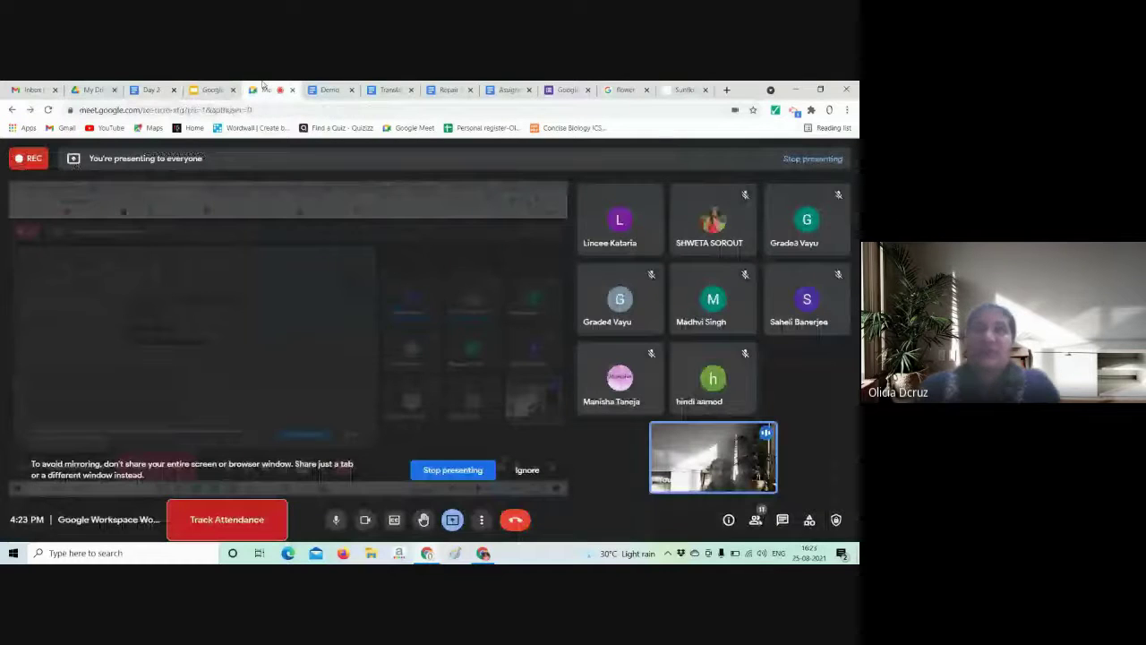
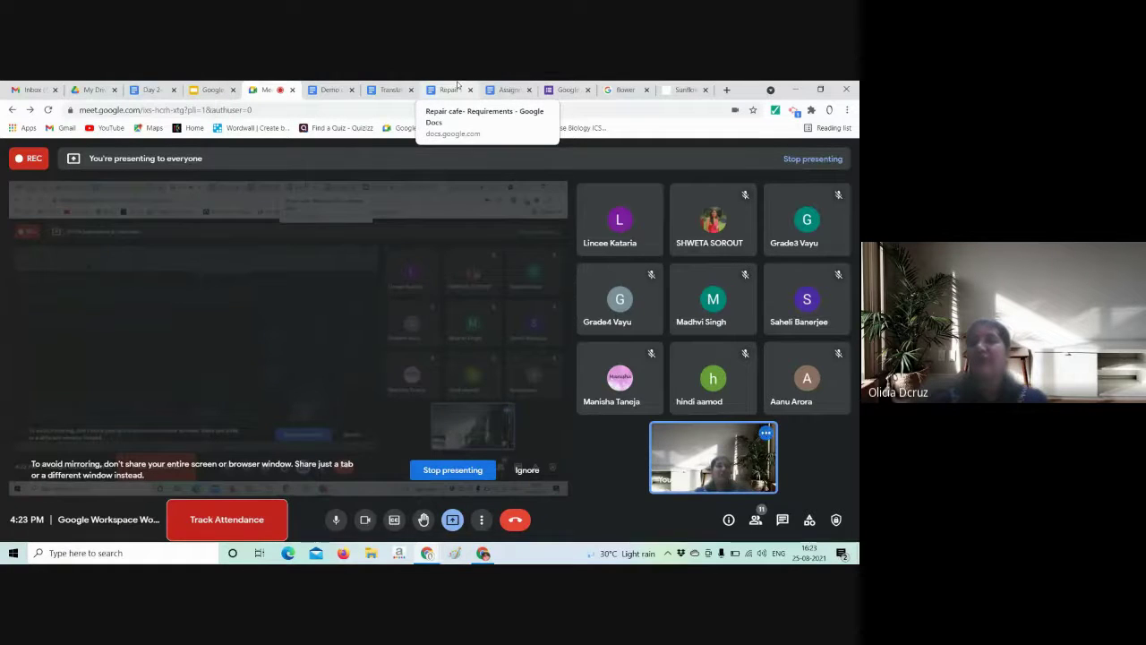
pyautogui.click(458, 86)
pyautogui.scroll(-1, 387, 277)
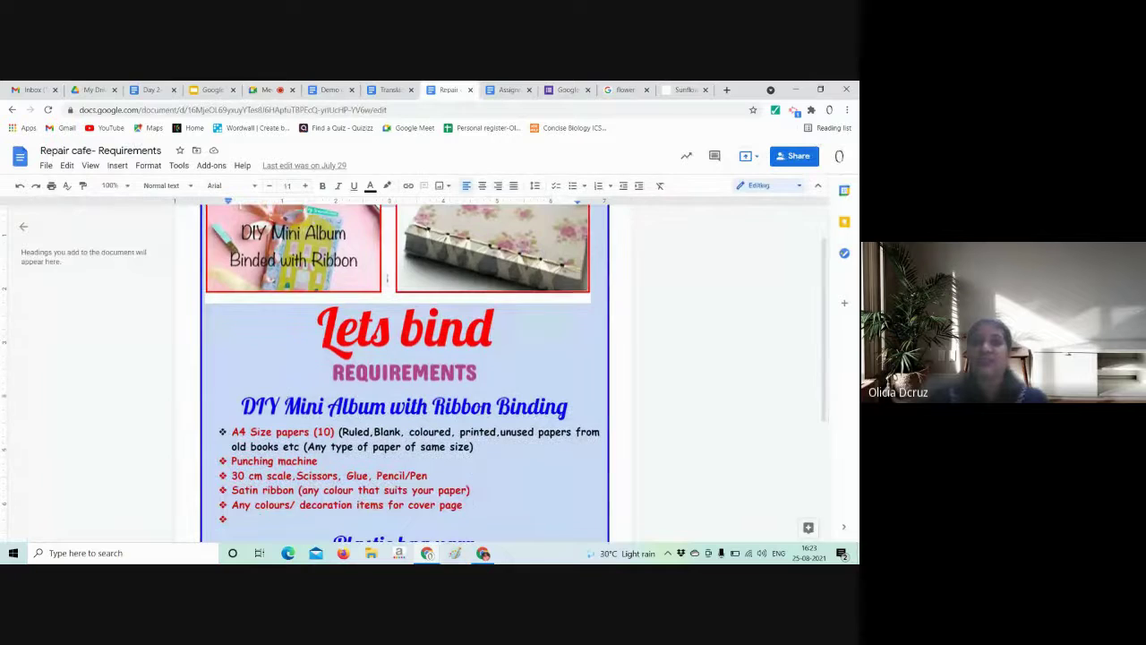
pyautogui.scroll(1, 200, 246)
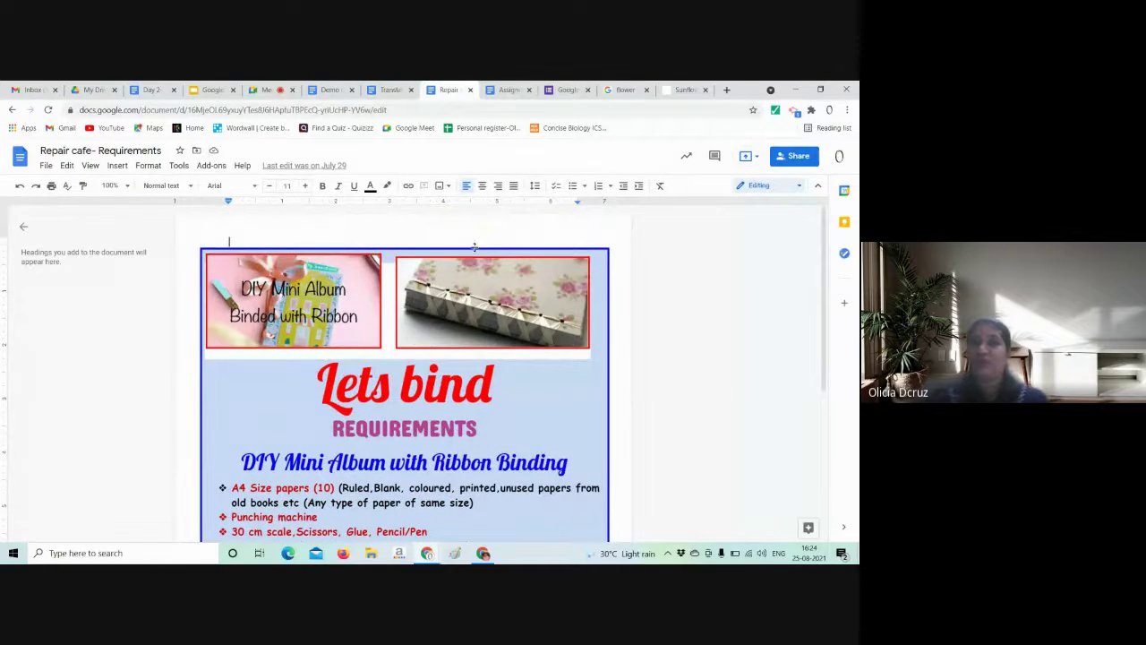
pyautogui.scroll(-1, 444, 309)
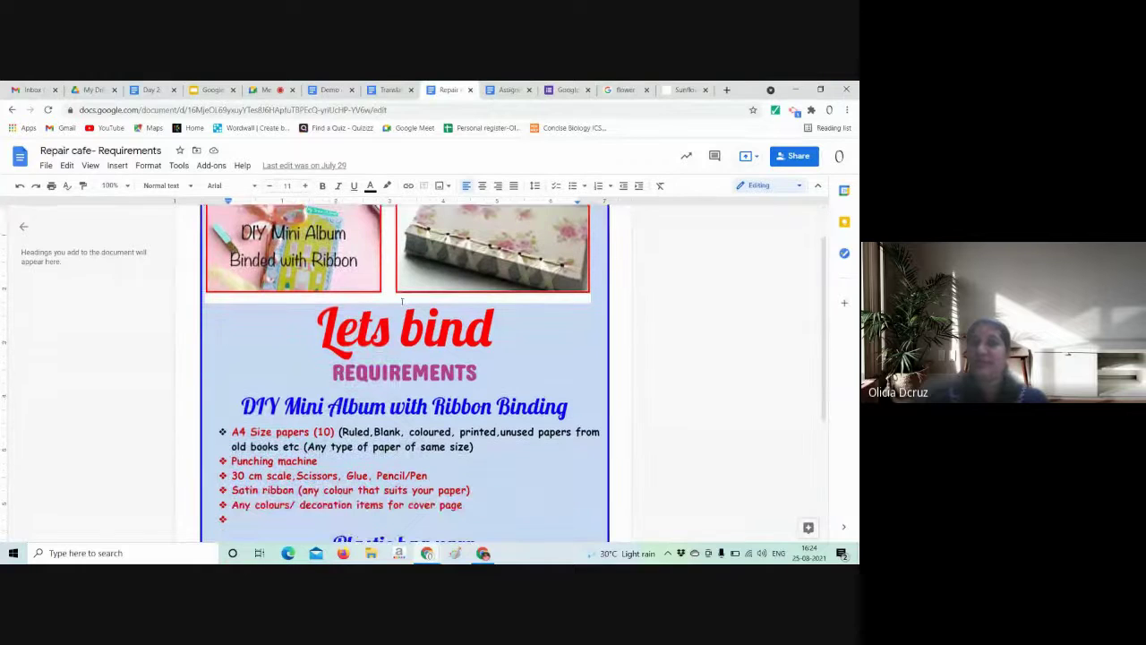
pyautogui.scroll(-1, 506, 335)
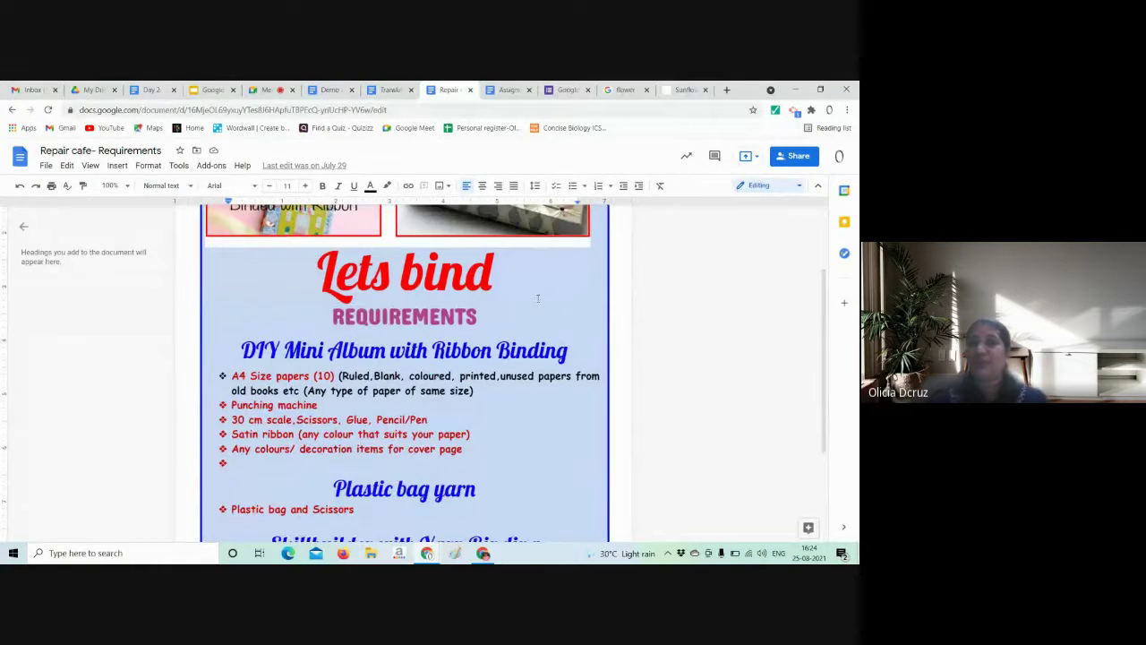
pyautogui.scroll(-2, 399, 390)
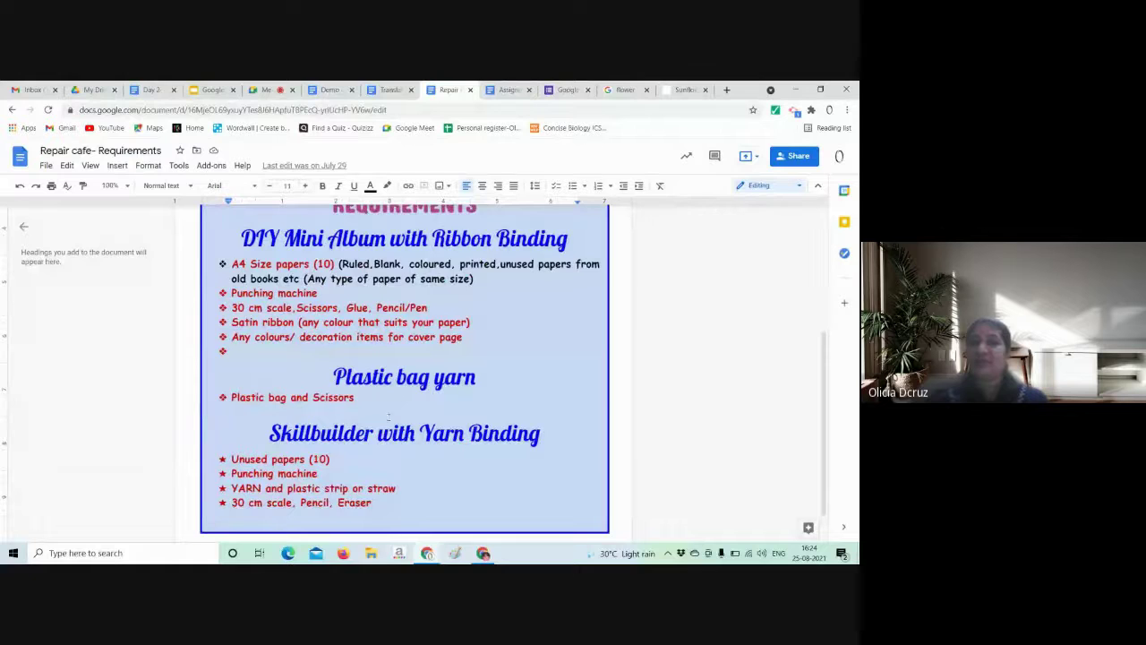
pyautogui.scroll(-1, 389, 415)
pyautogui.scroll(4, 388, 413)
pyautogui.scroll(1, 389, 413)
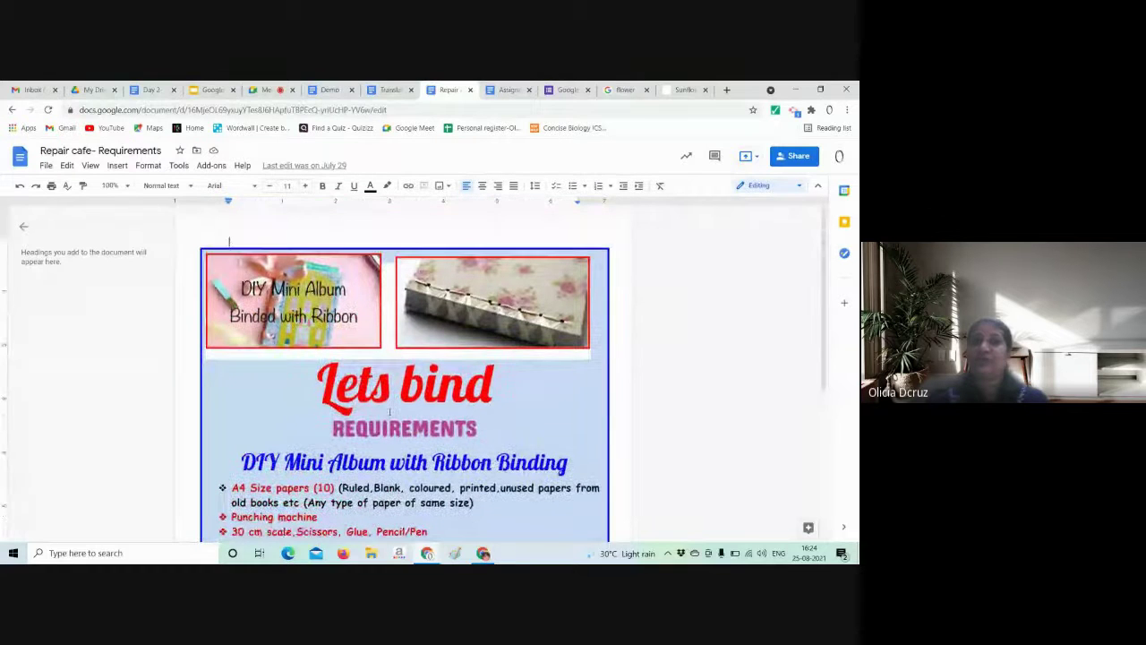
pyautogui.click(267, 89)
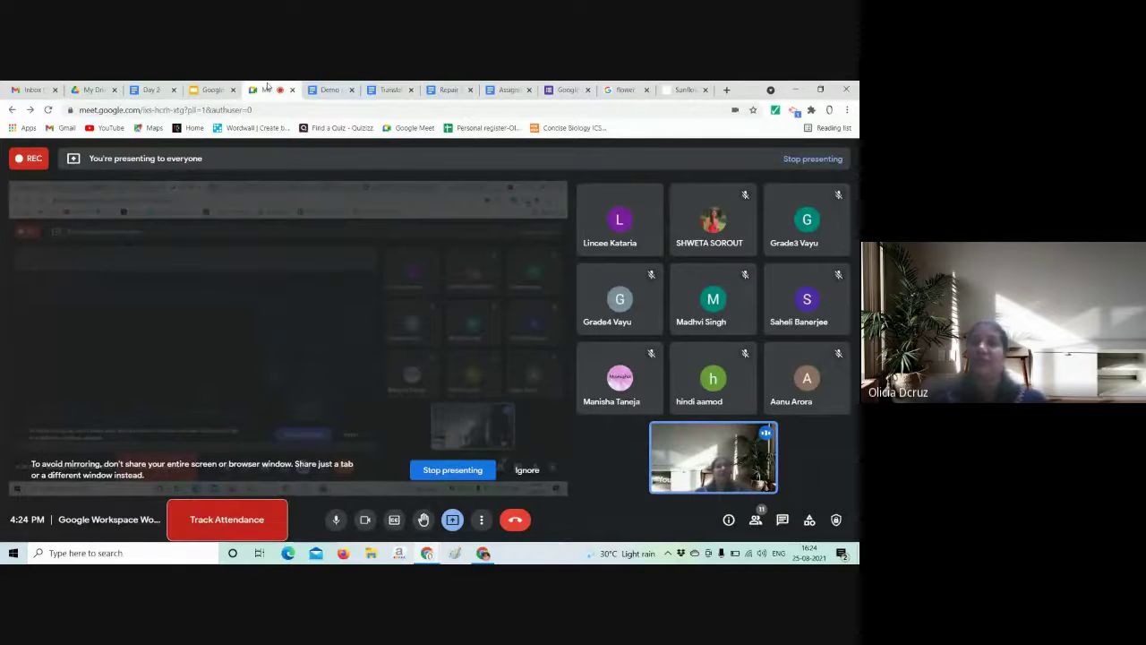
pyautogui.click(154, 89)
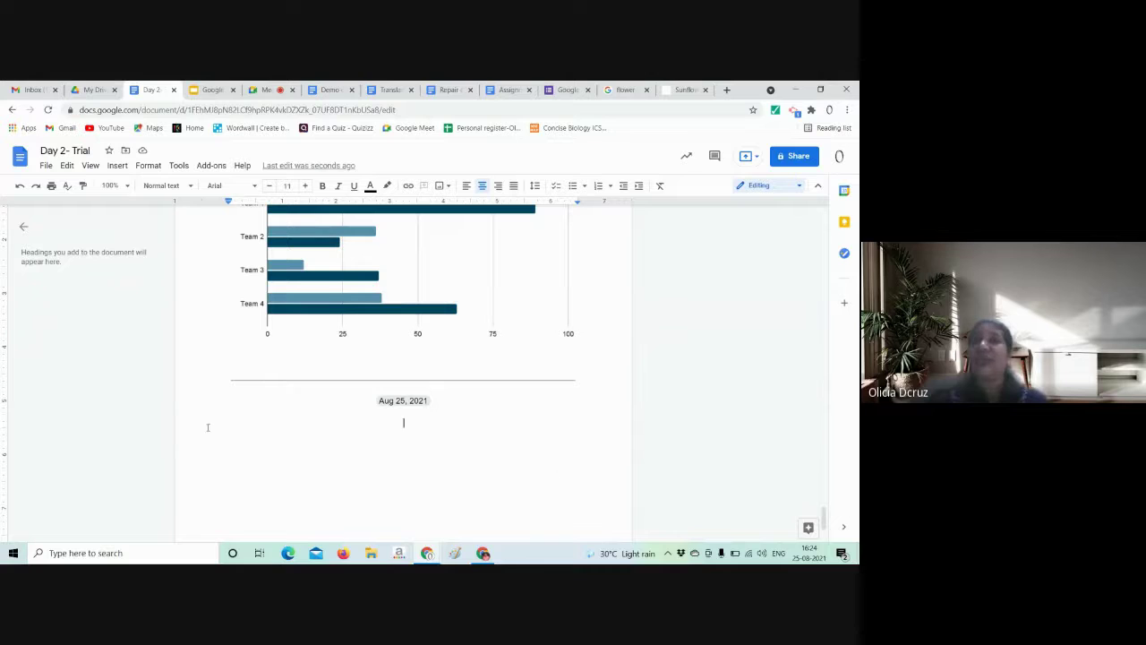
# - Set the page color to light blue for the whole document and check it across the pages
pyautogui.click(46, 167)
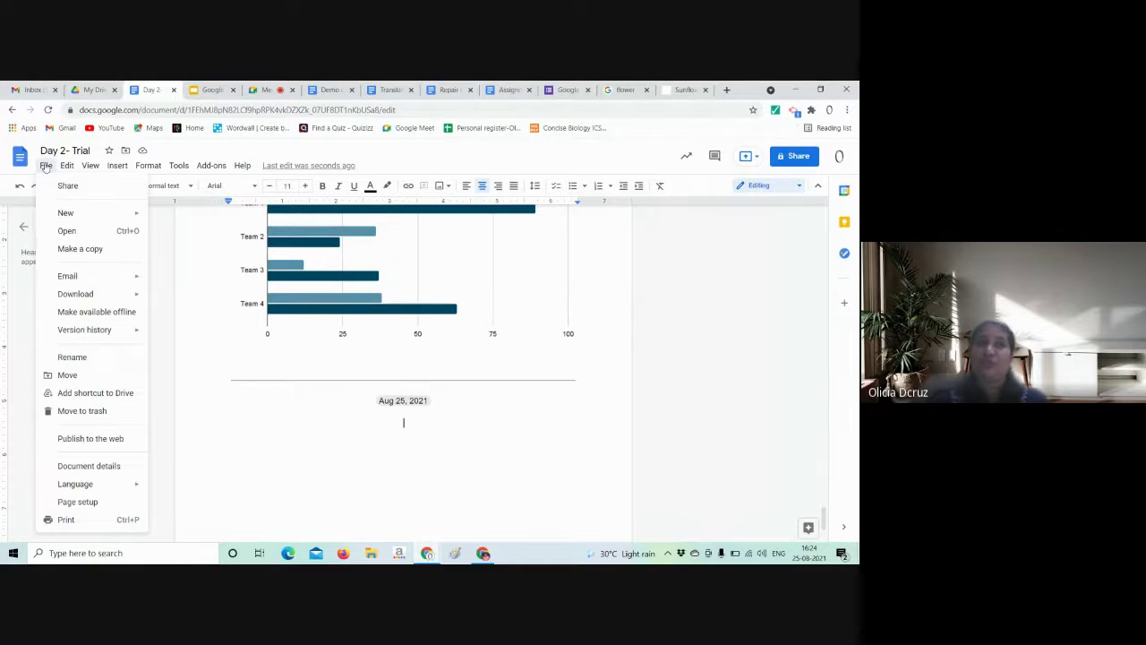
pyautogui.click(89, 507)
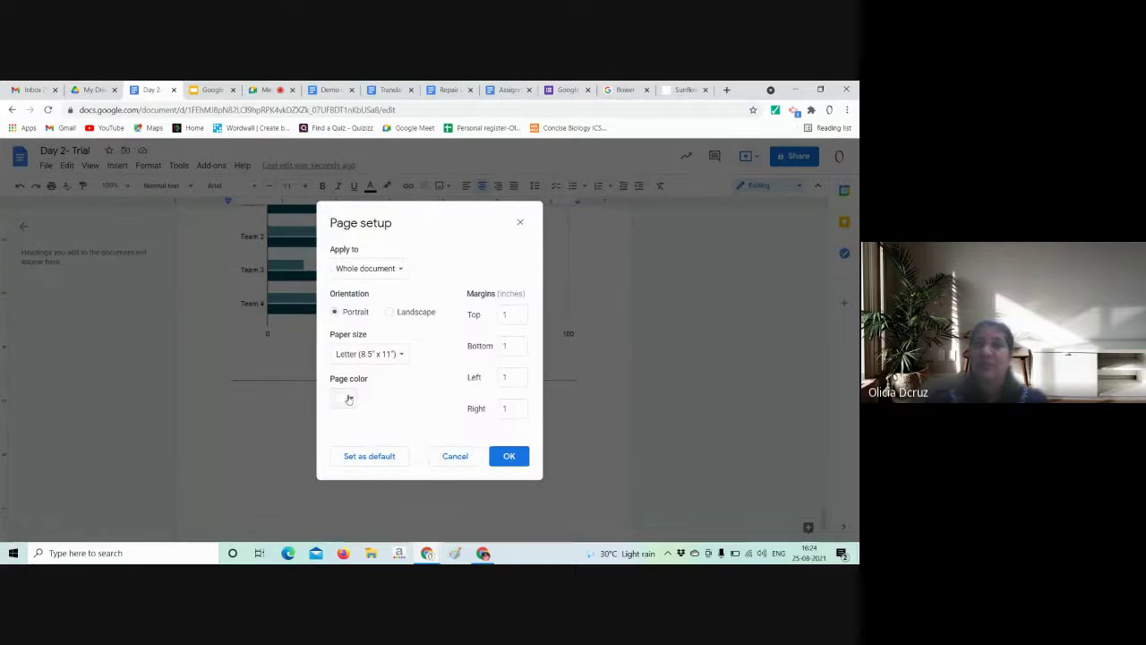
pyautogui.click(349, 399)
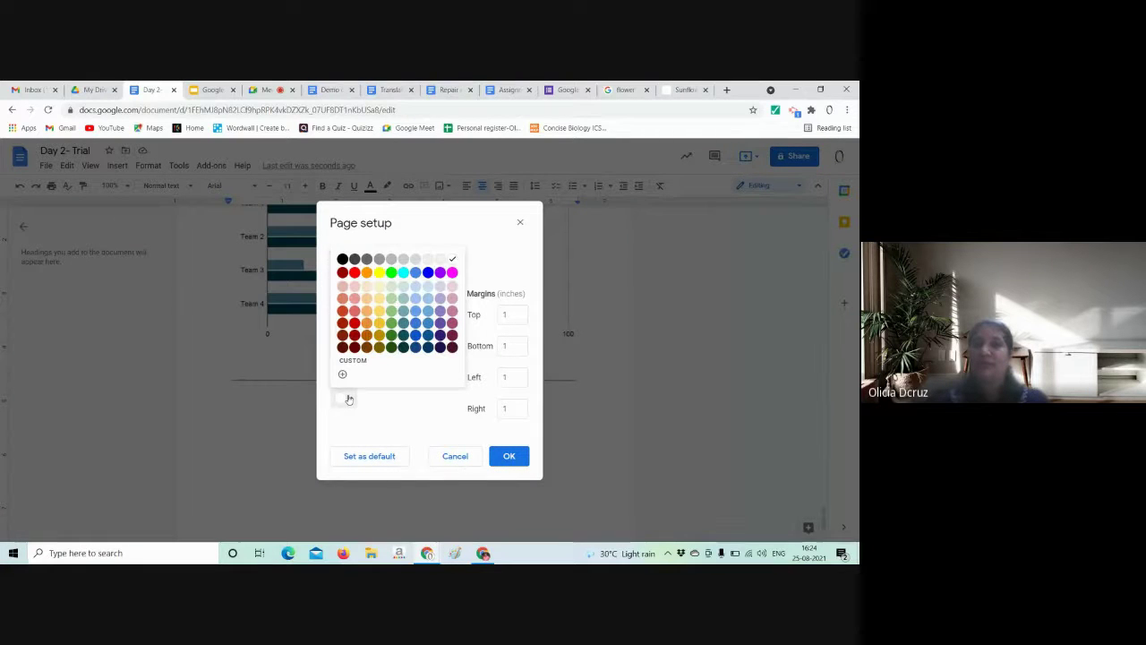
pyautogui.click(430, 291)
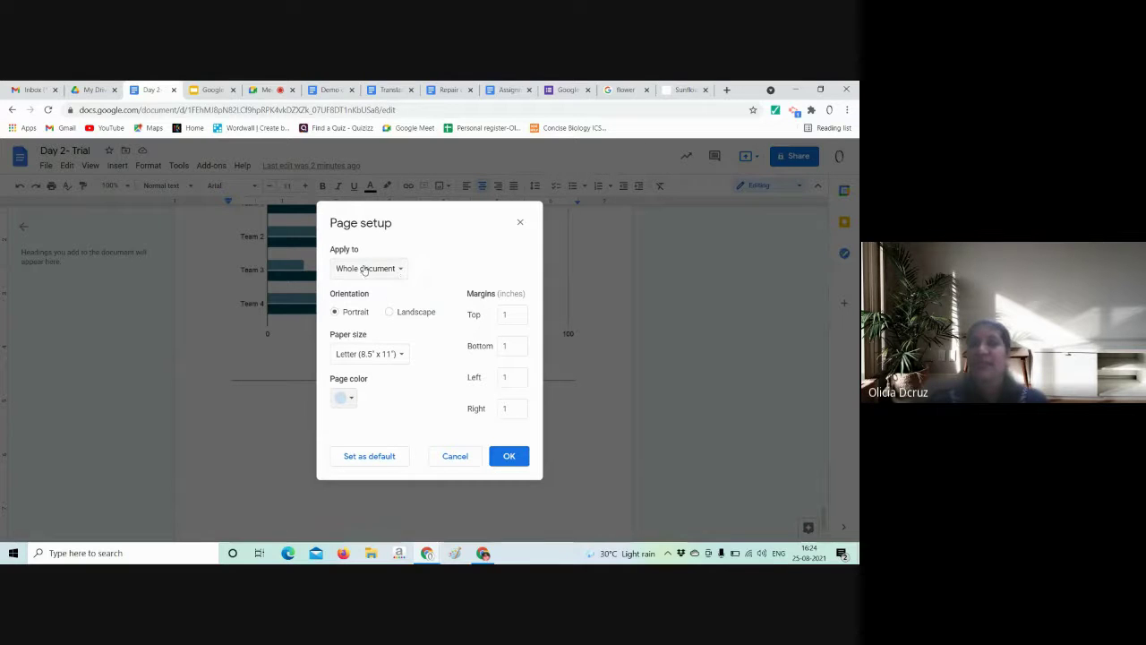
pyautogui.click(399, 270)
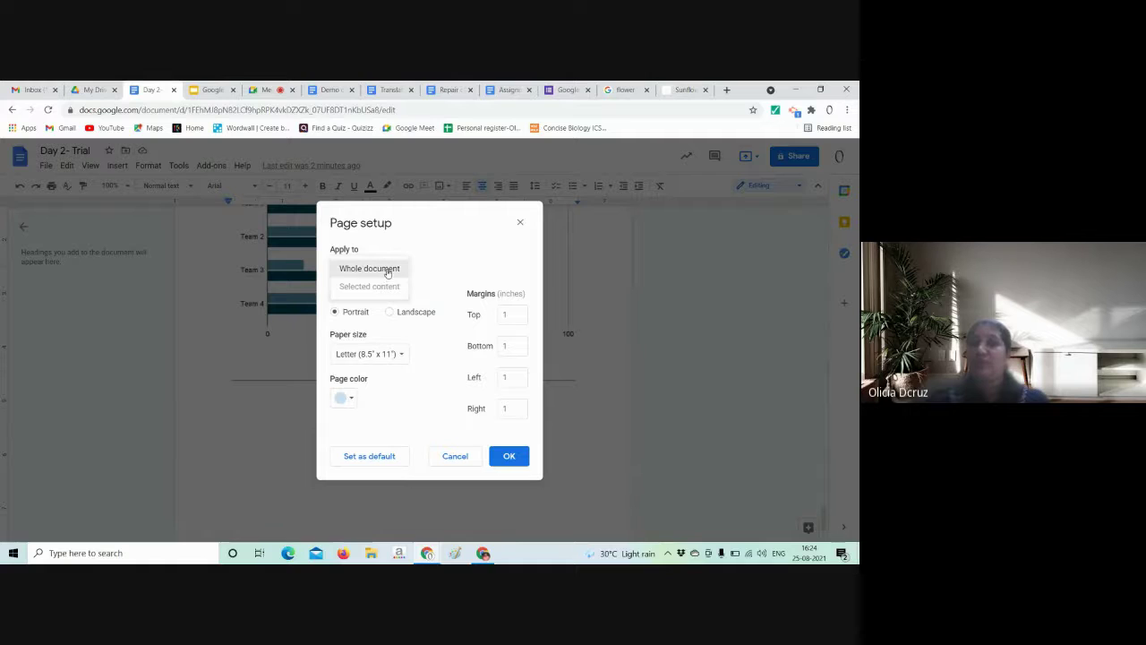
pyautogui.click(382, 269)
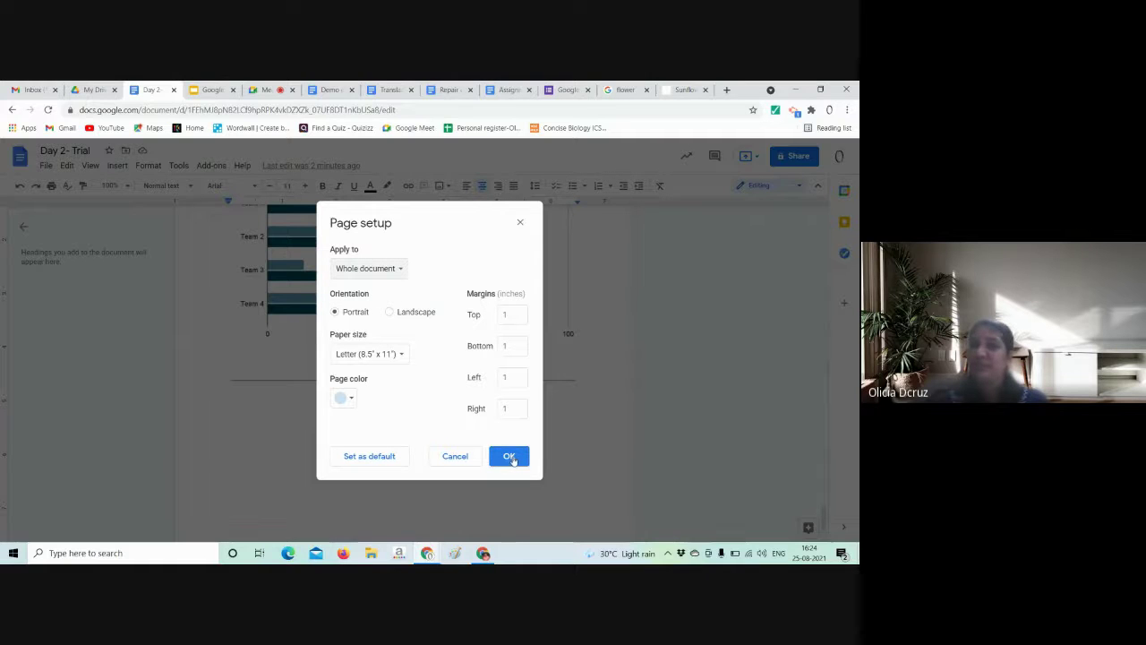
pyautogui.click(510, 457)
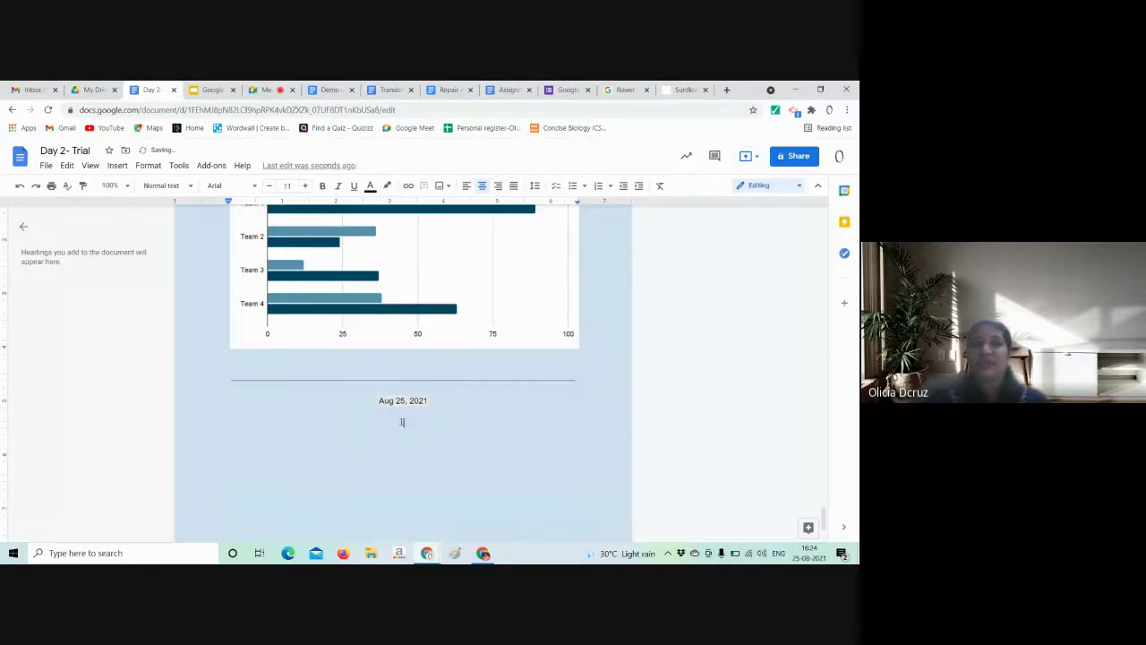
pyautogui.scroll(1, 638, 318)
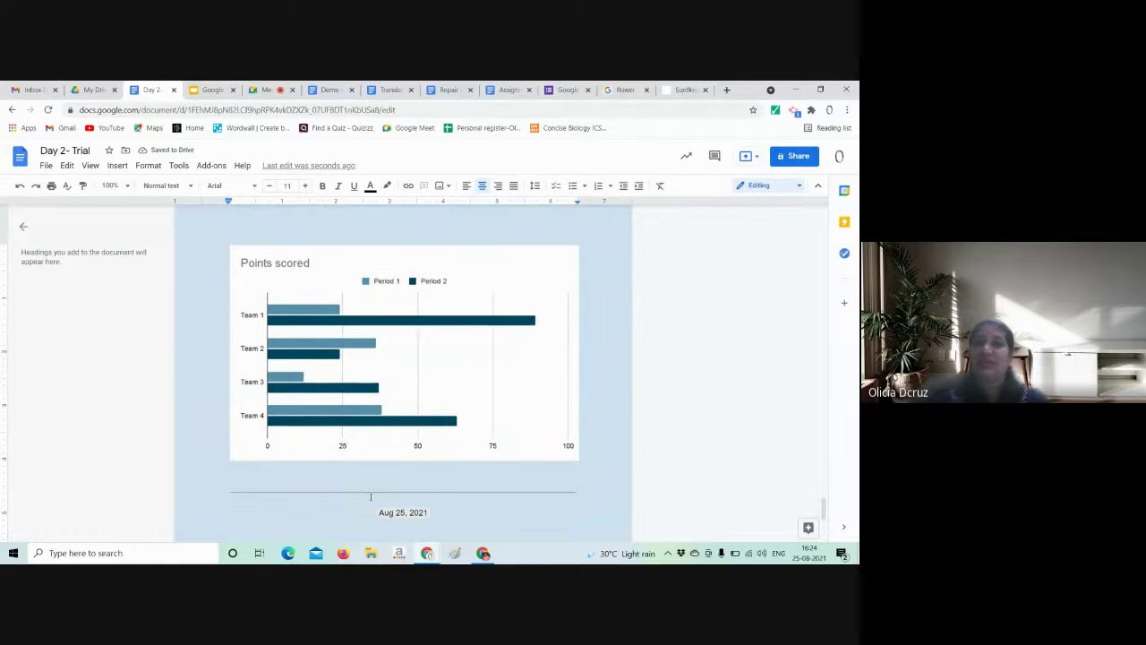
pyautogui.scroll(-2, 370, 496)
pyautogui.scroll(10, 230, 299)
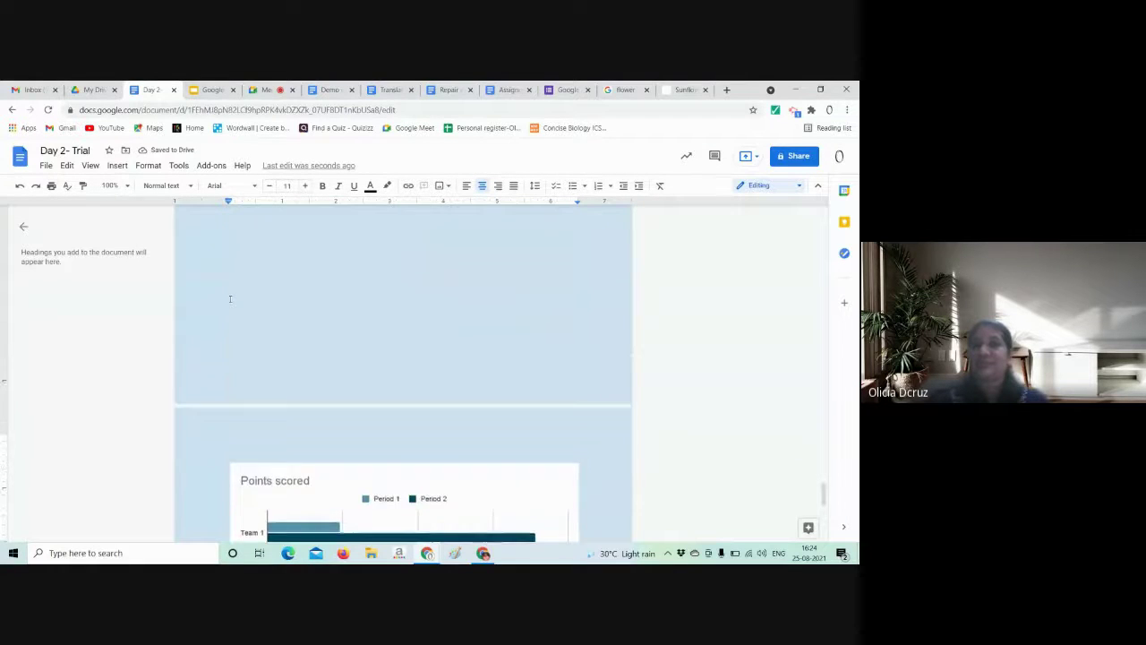
pyautogui.scroll(-2, 443, 301)
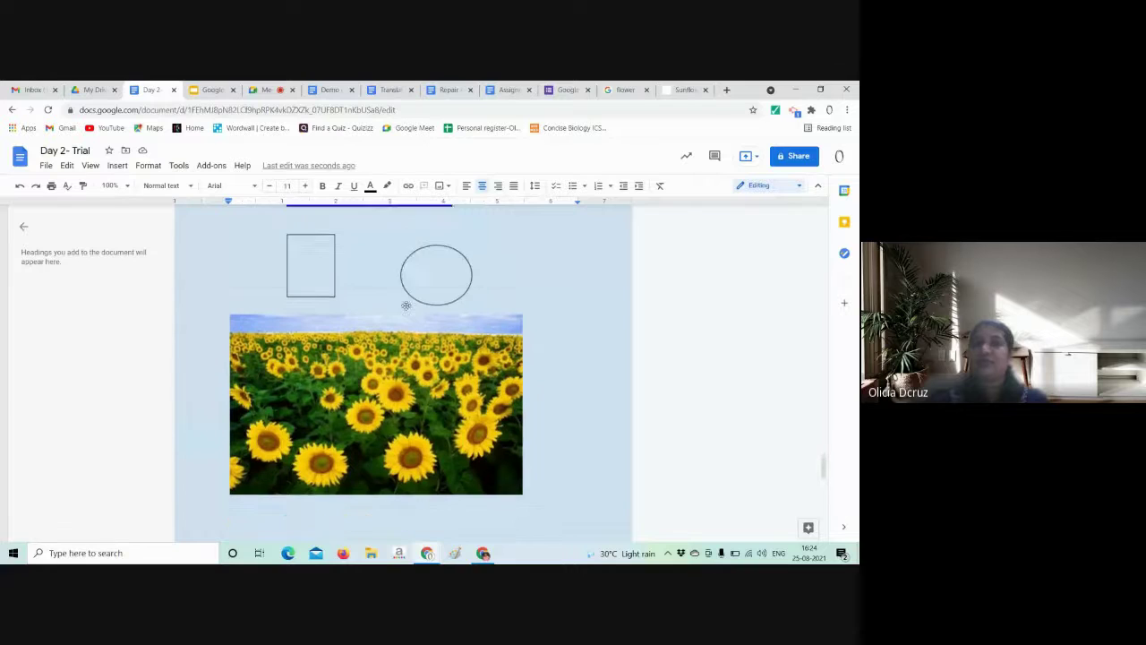
# - Review the insert options, glance through the other open documents and the Google Meet call, and return to the Day 2- Trial document
pyautogui.click(118, 166)
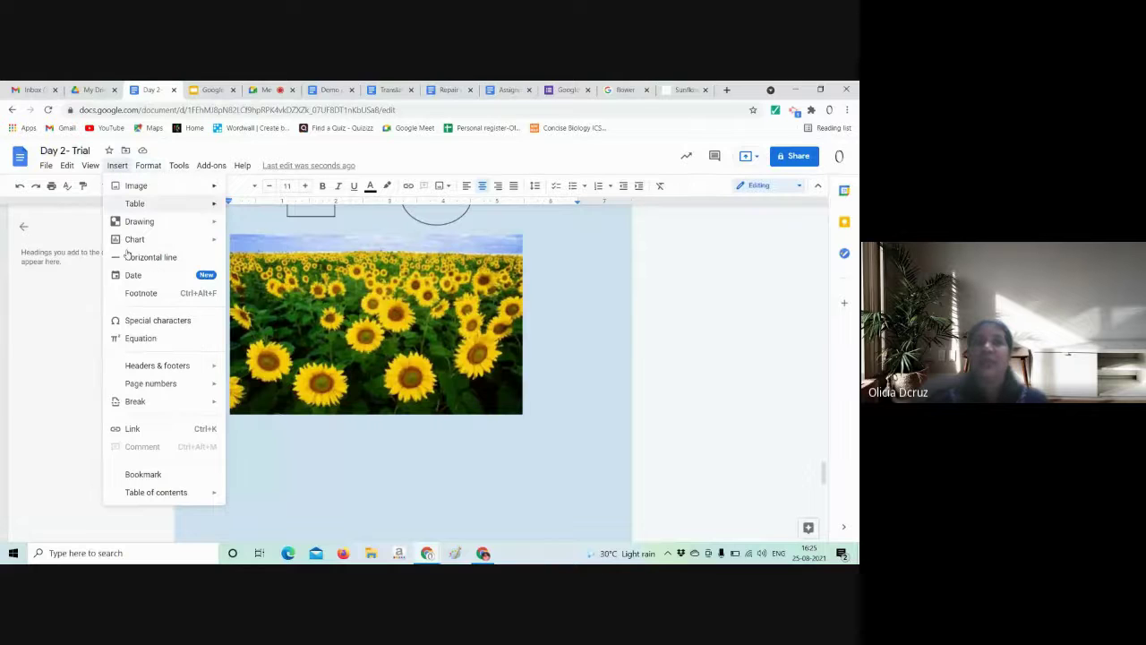
pyautogui.moveTo(157, 371)
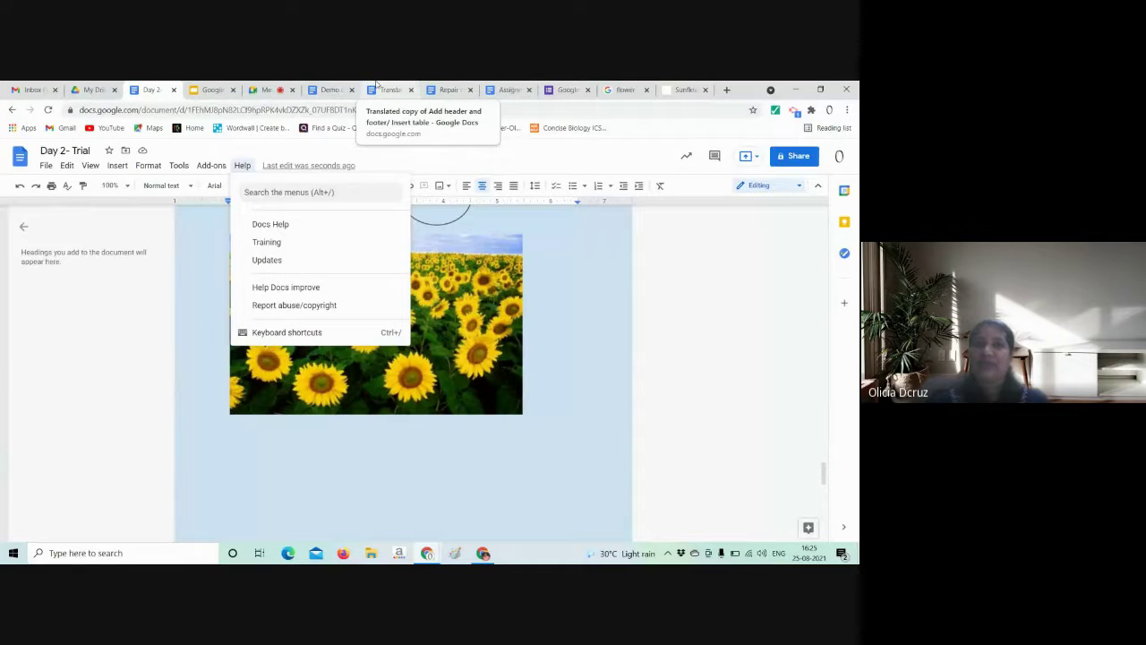
pyautogui.click(448, 90)
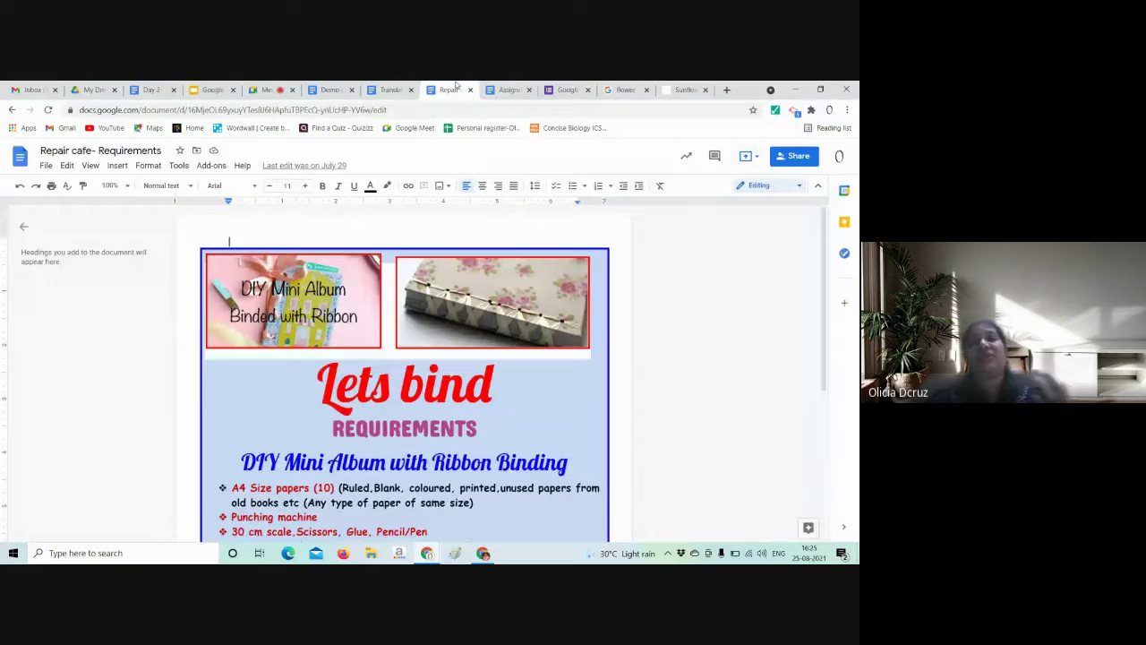
pyautogui.click(395, 86)
pyautogui.click(329, 89)
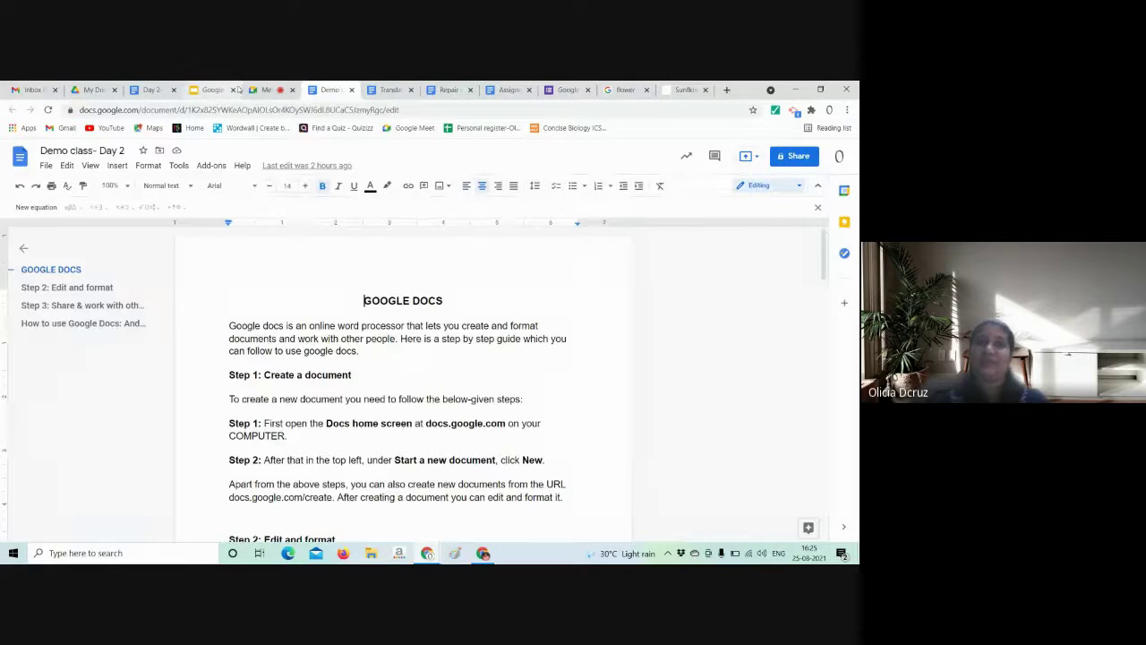
pyautogui.click(268, 90)
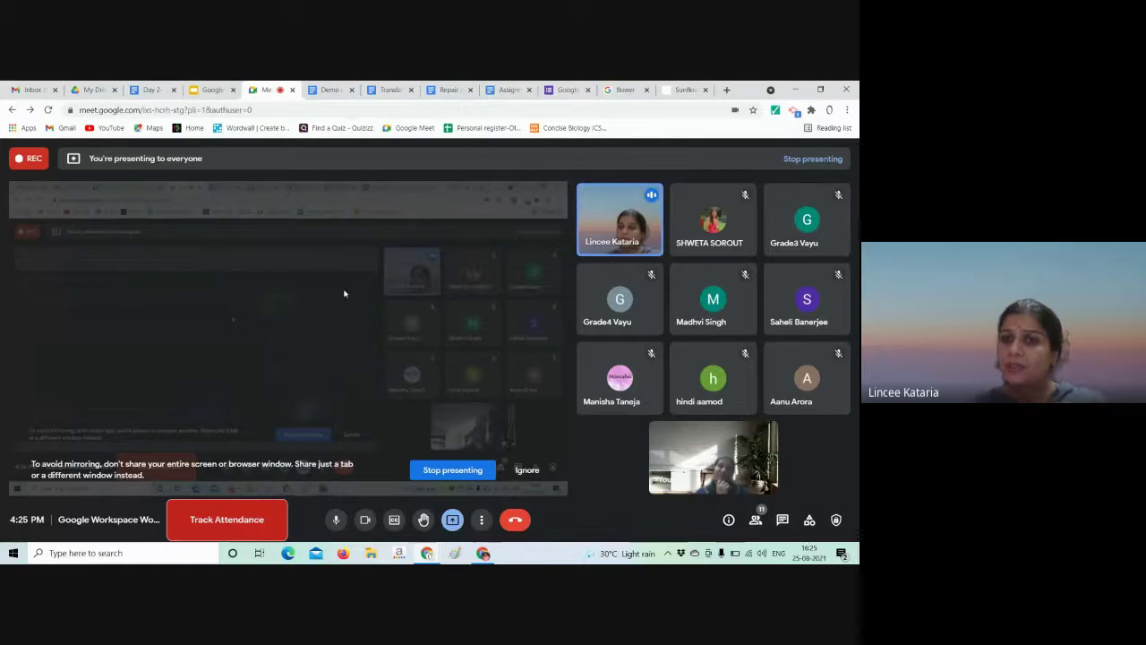
pyautogui.click(151, 89)
pyautogui.scroll(-5, 298, 302)
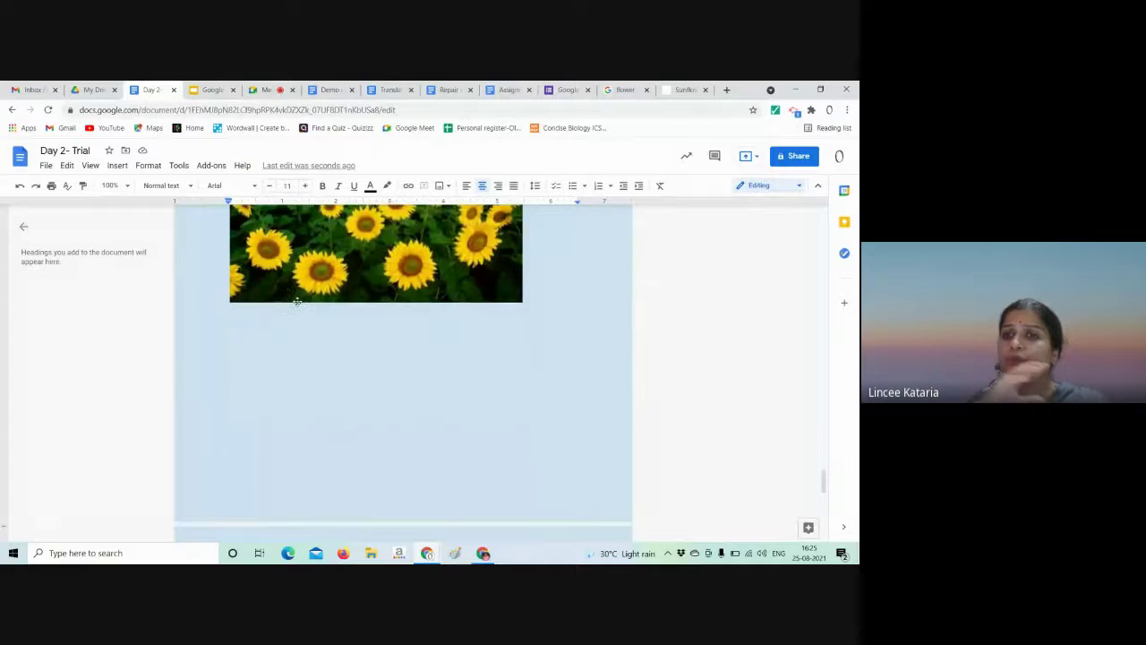
pyautogui.scroll(-2, 298, 302)
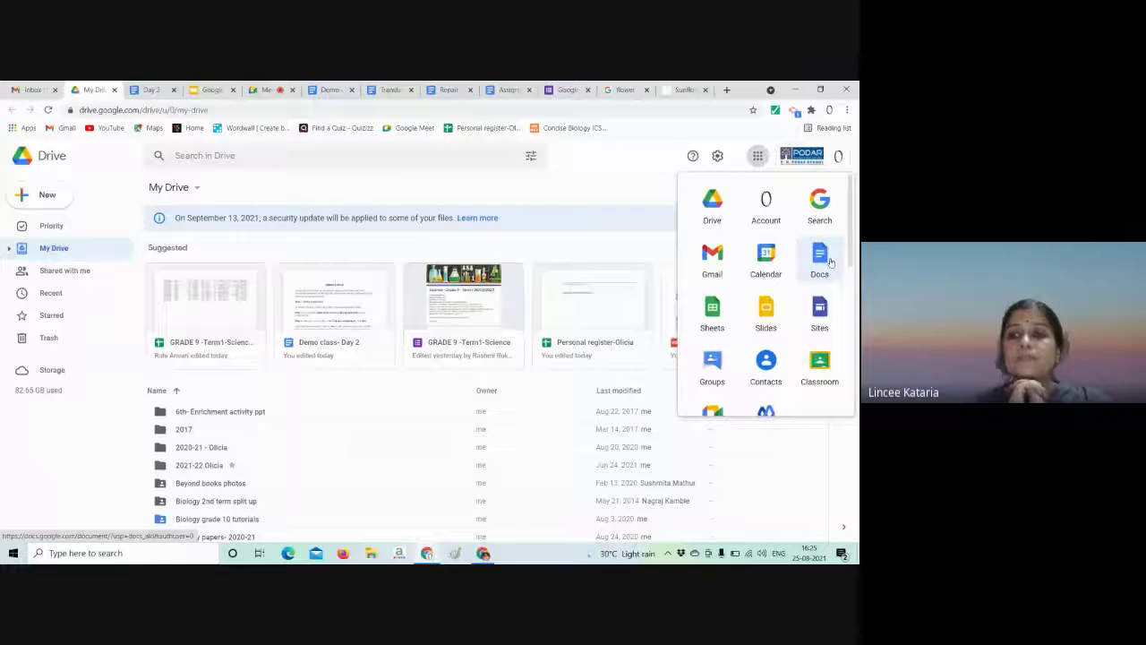
# - Create a new blank document from Google Drive and name it Header and footer
pyautogui.click(819, 256)
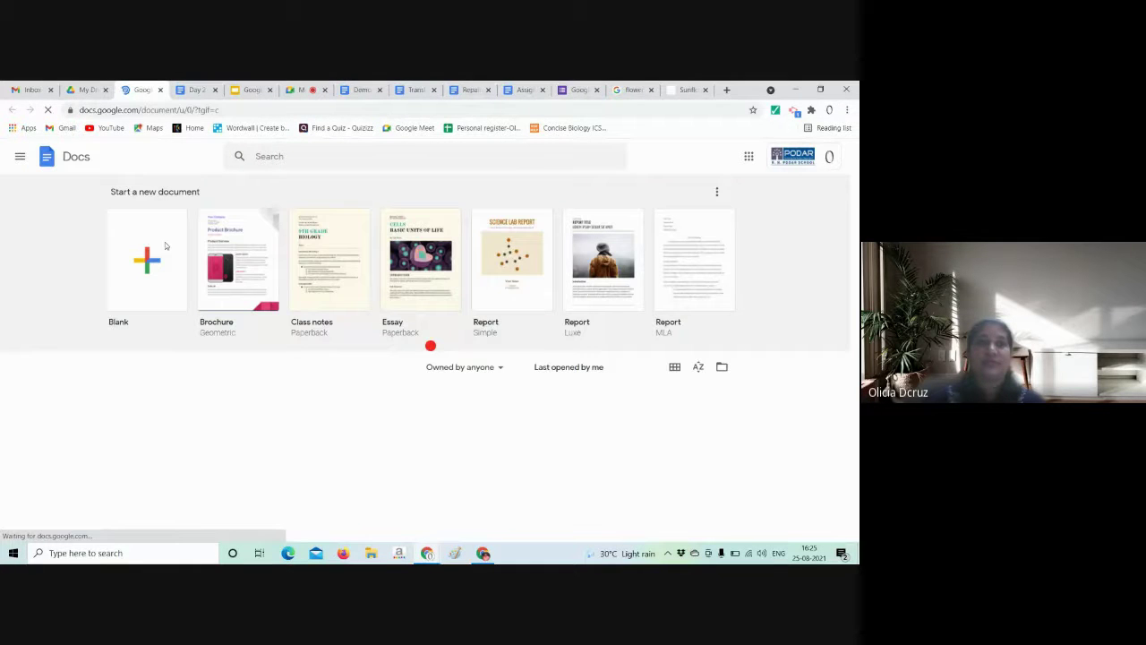
pyautogui.click(148, 262)
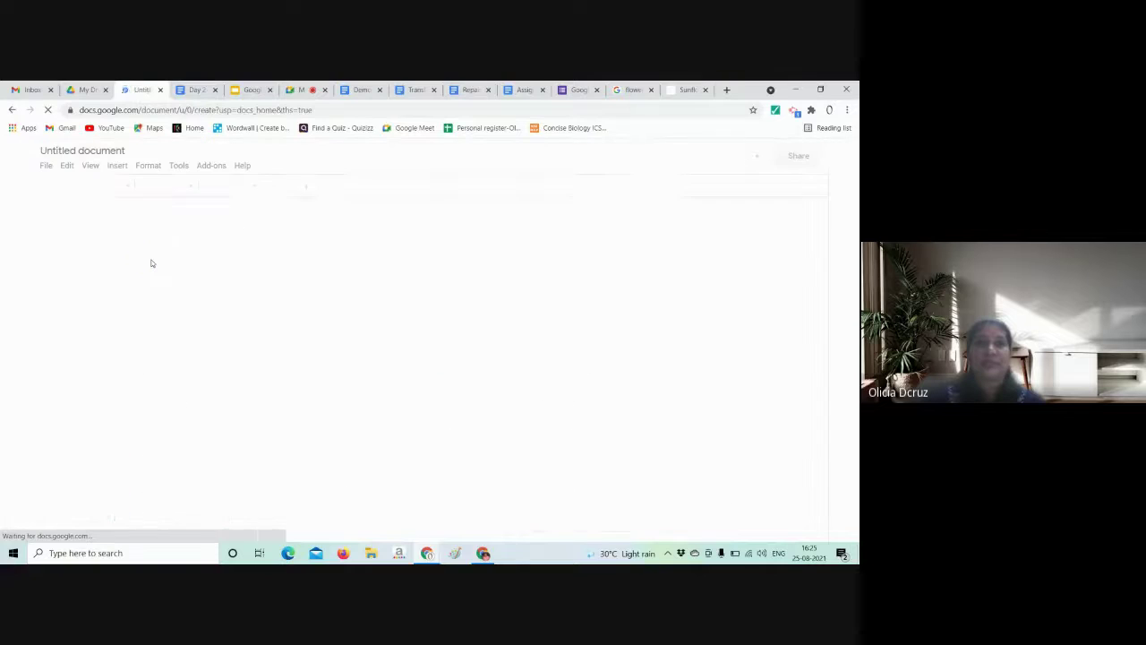
pyautogui.click(120, 152)
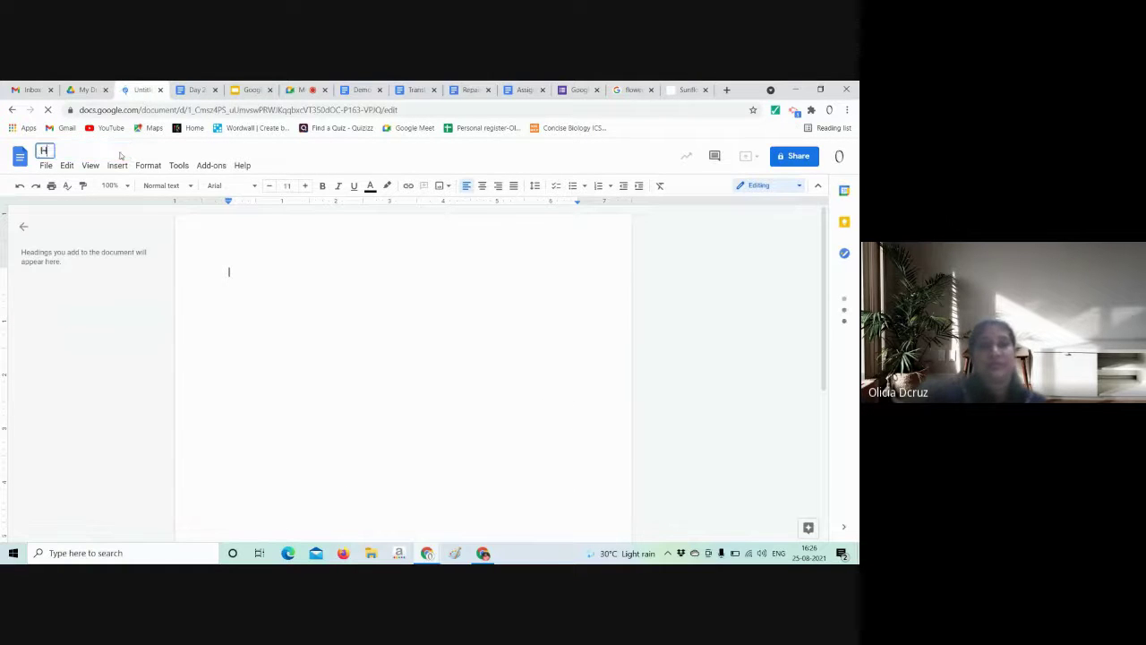
pyautogui.write('ader')
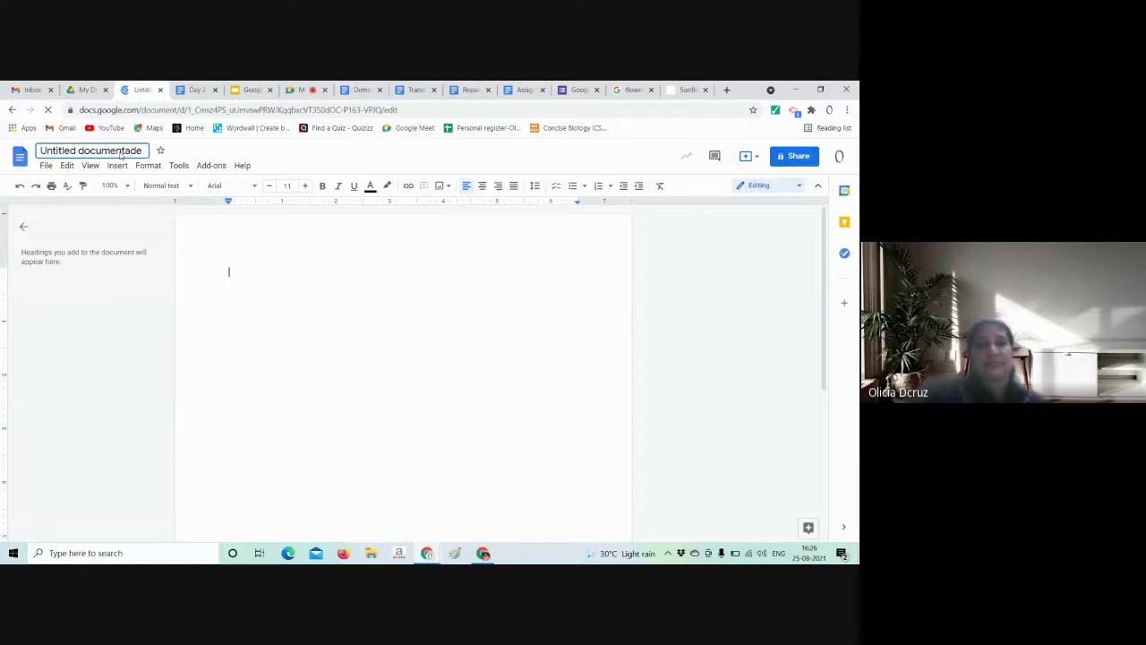
pyautogui.press('BackSpace')
pyautogui.press('BackSpace')
pyautogui.press('BackSpace')
pyautogui.press('BackSpace')
pyautogui.press('BackSpace')
pyautogui.press('BackSpace')
pyautogui.press('BackSpace')
pyautogui.press('BackSpace')
pyautogui.press('BackSpace')
pyautogui.press('BackSpace')
pyautogui.press('BackSpace')
pyautogui.press('BackSpace')
pyautogui.press('BackSpace')
pyautogui.press('BackSpace')
pyautogui.press('BackSpace')
pyautogui.press('BackSpace')
pyautogui.press('BackSpace')
pyautogui.press('BackSpace')
pyautogui.press('BackSpace')
pyautogui.press('BackSpace')
pyautogui.write('Hea')
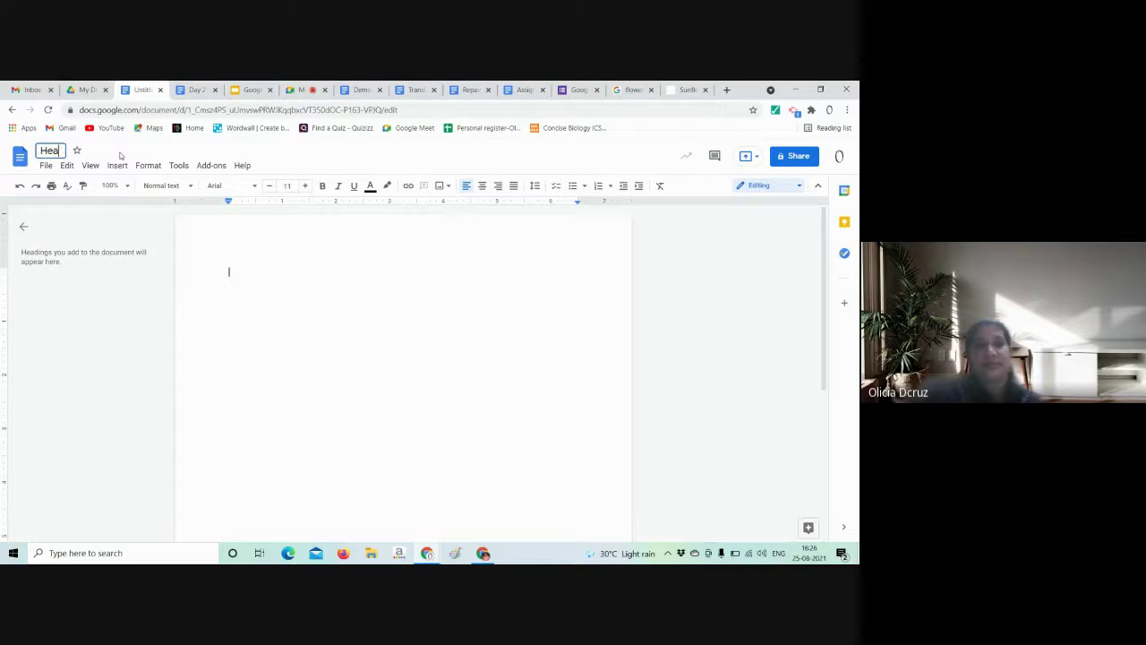
pyautogui.write('der and footer')
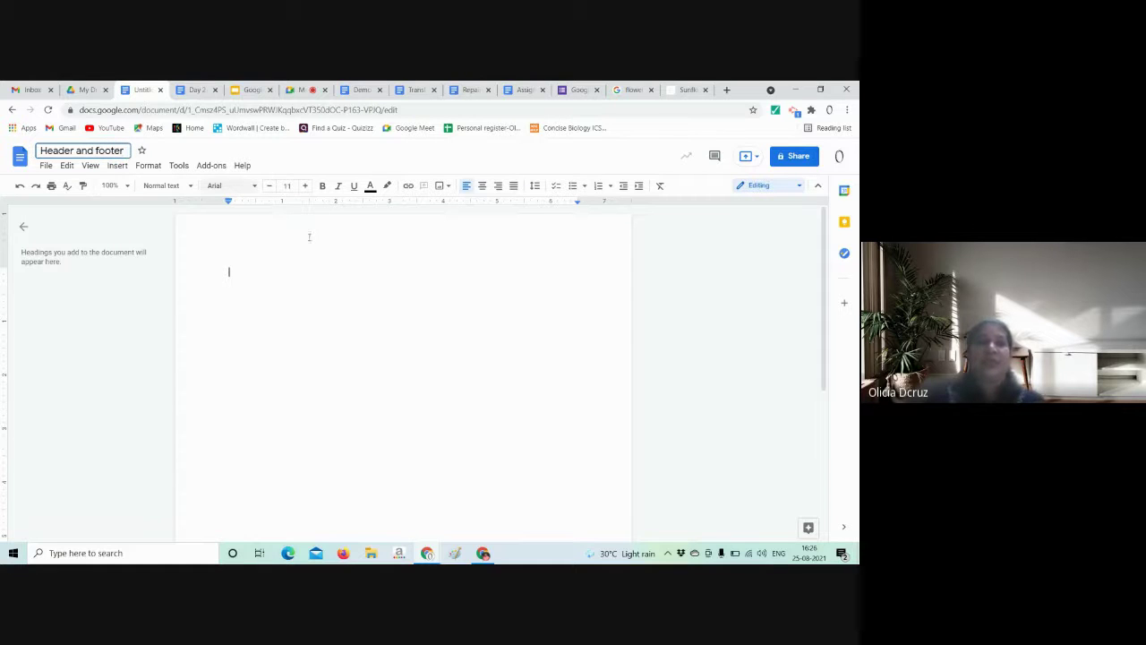
pyautogui.click(201, 258)
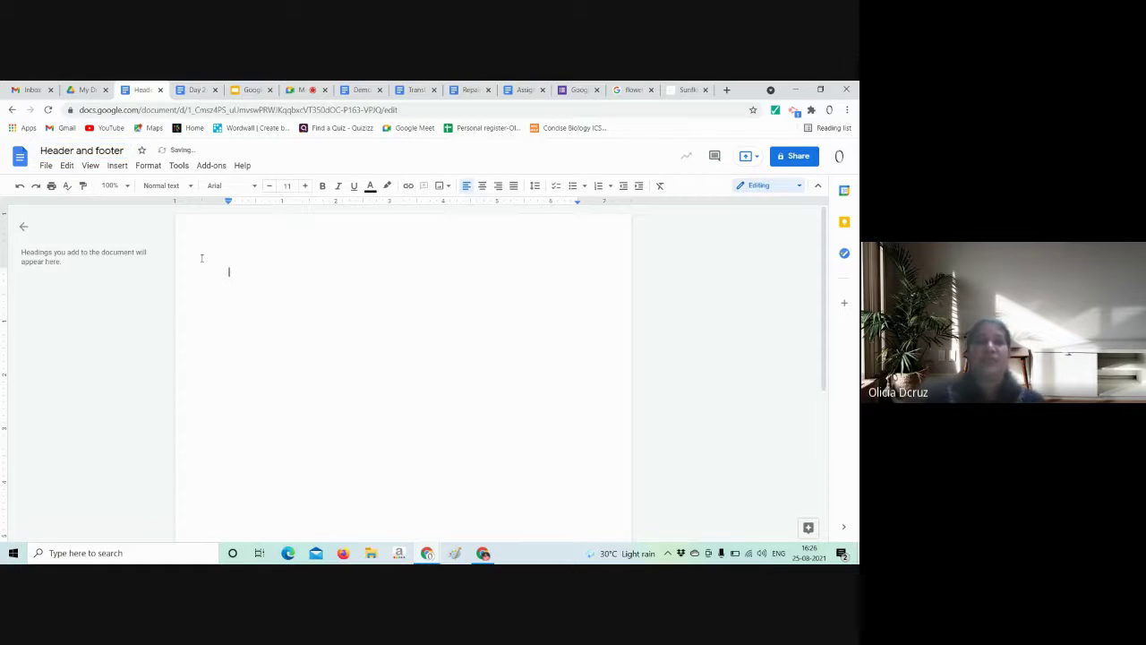
# - Insert a page header containing the text Header
pyautogui.click(119, 166)
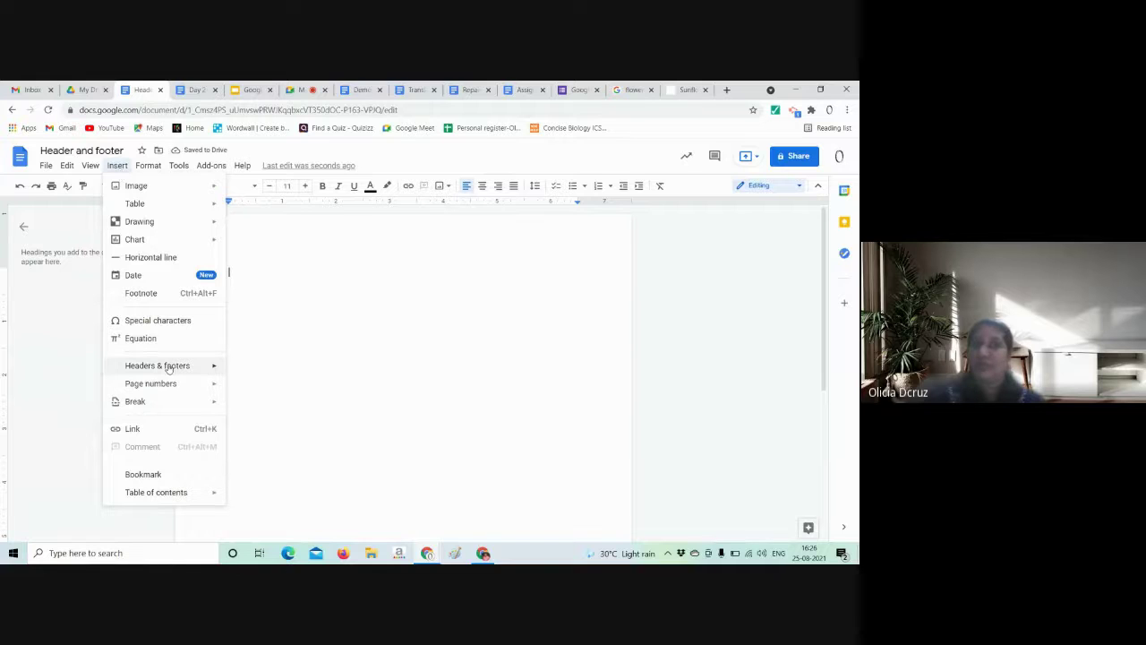
pyautogui.moveTo(168, 369)
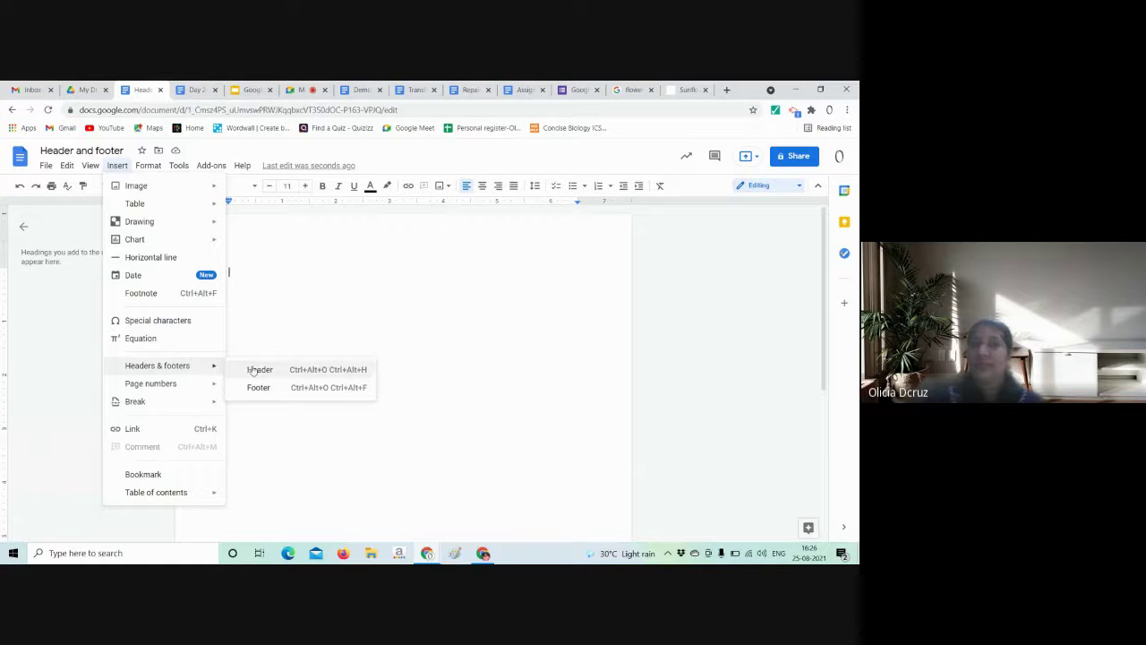
pyautogui.click(278, 370)
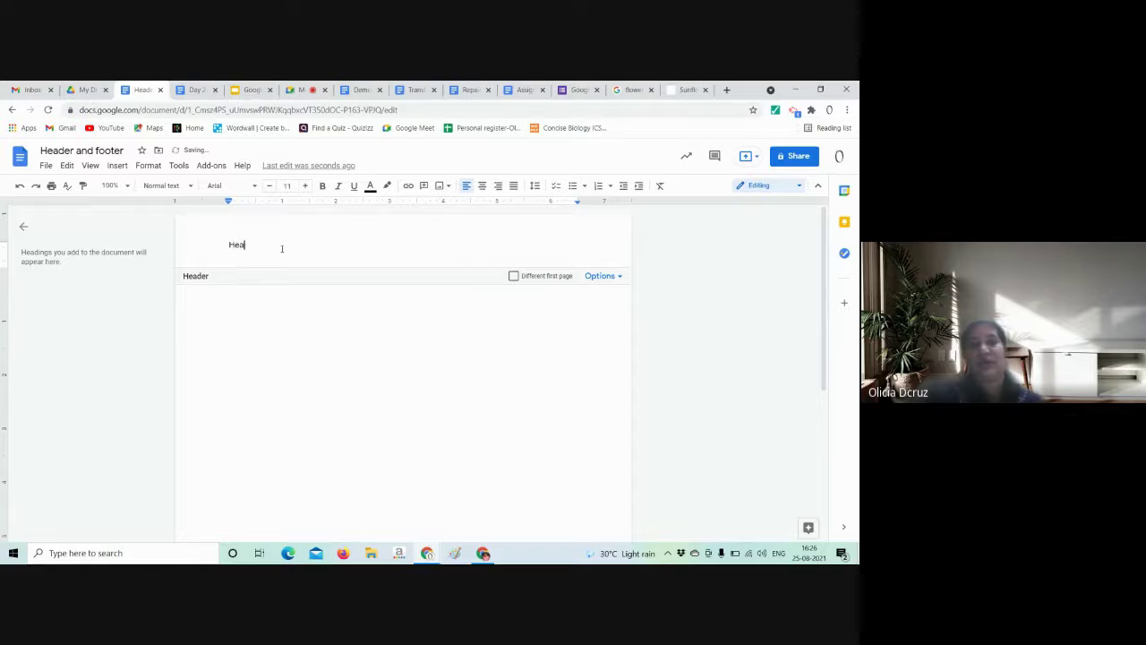
pyautogui.write('r')
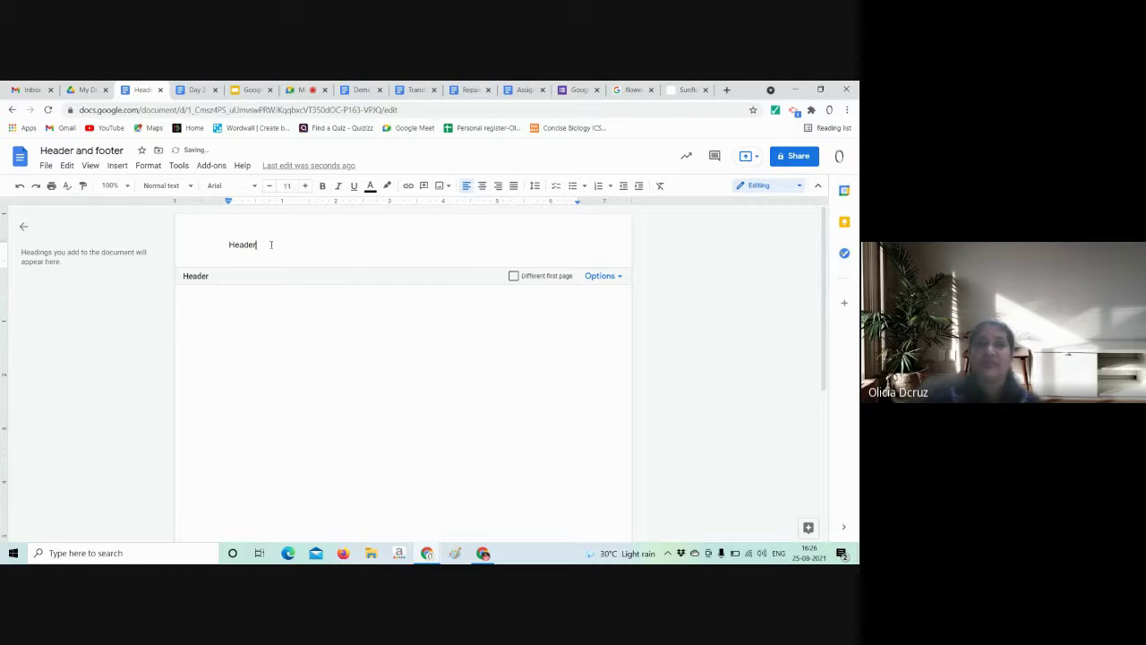
# - Format the header text in Pacifico at size 18 and center it
pyautogui.moveTo(270, 245); pyautogui.dragTo(226, 245)
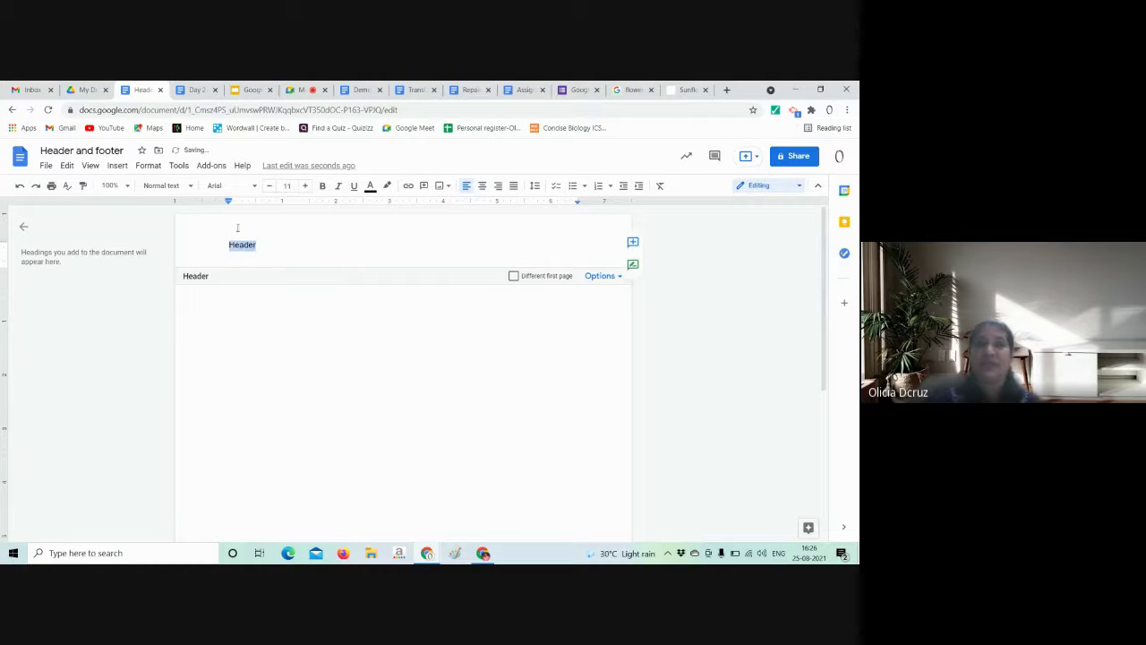
pyautogui.click(258, 187)
pyautogui.click(254, 250)
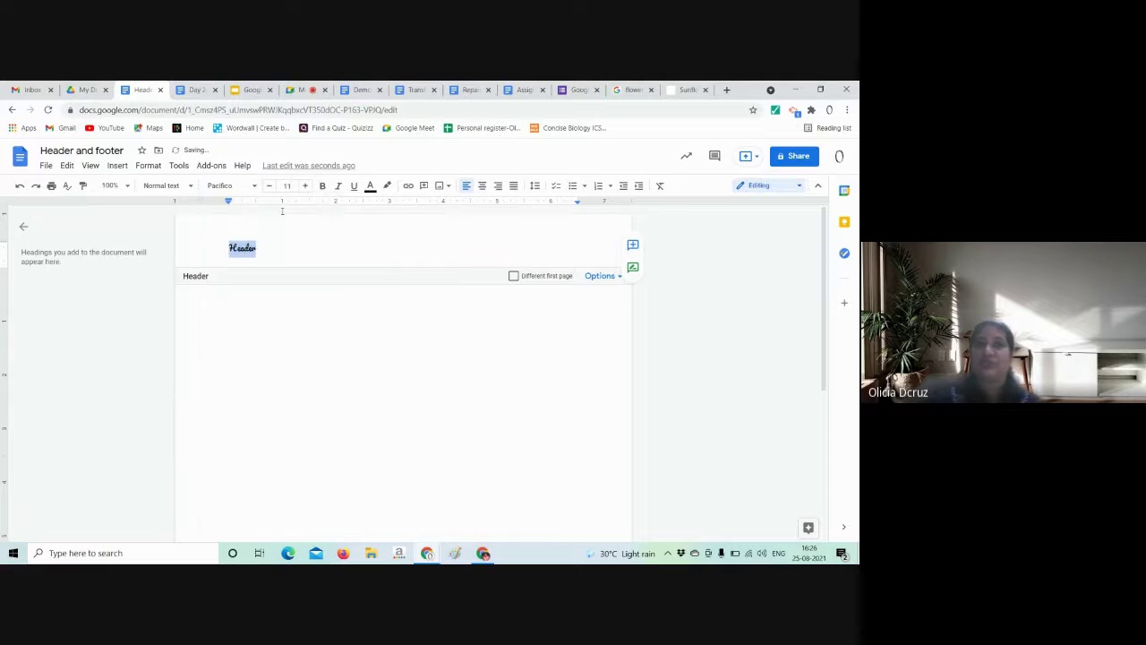
pyautogui.click(309, 187)
pyautogui.click(309, 186)
pyautogui.click(309, 187)
pyautogui.click(309, 187)
pyautogui.click(309, 186)
pyautogui.click(309, 186)
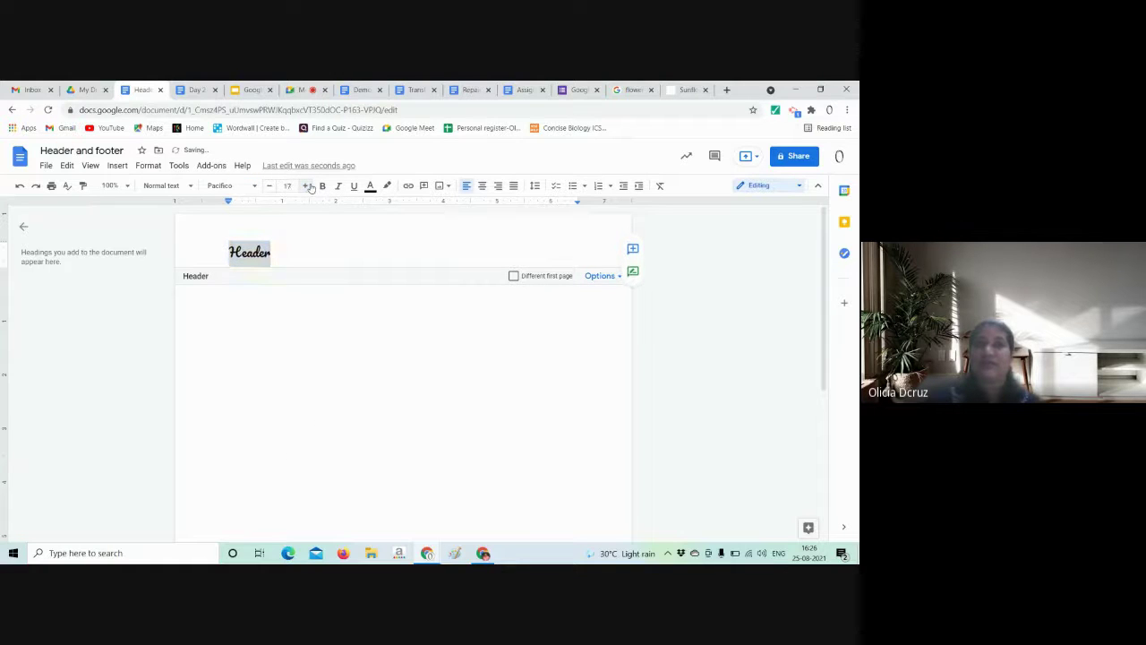
pyautogui.click(309, 187)
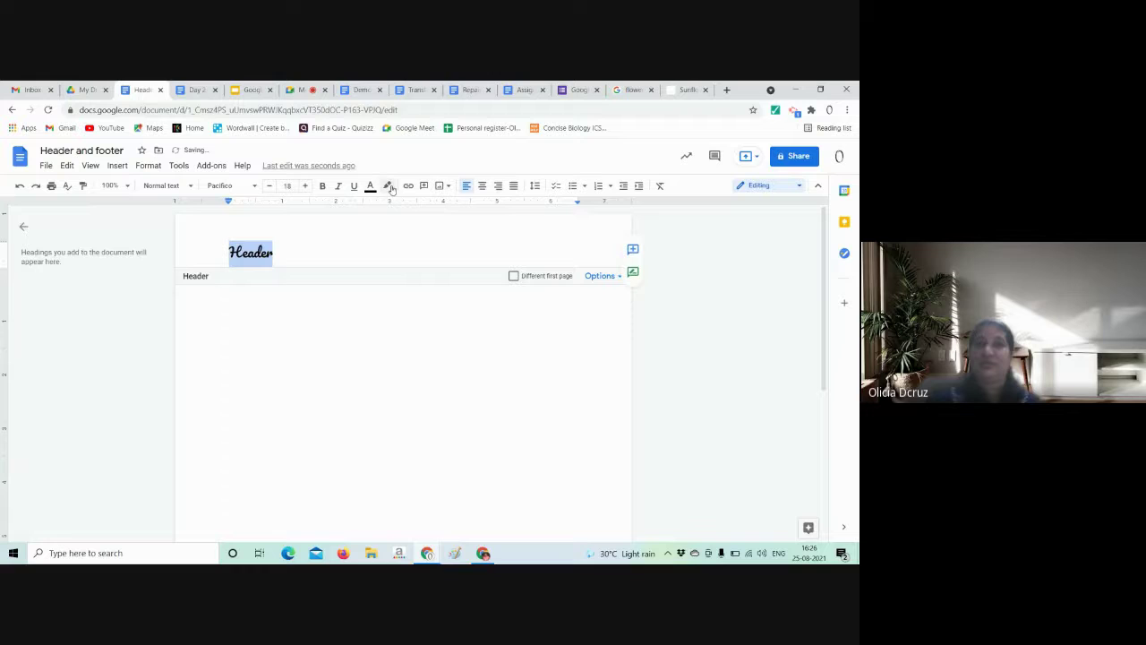
pyautogui.click(482, 187)
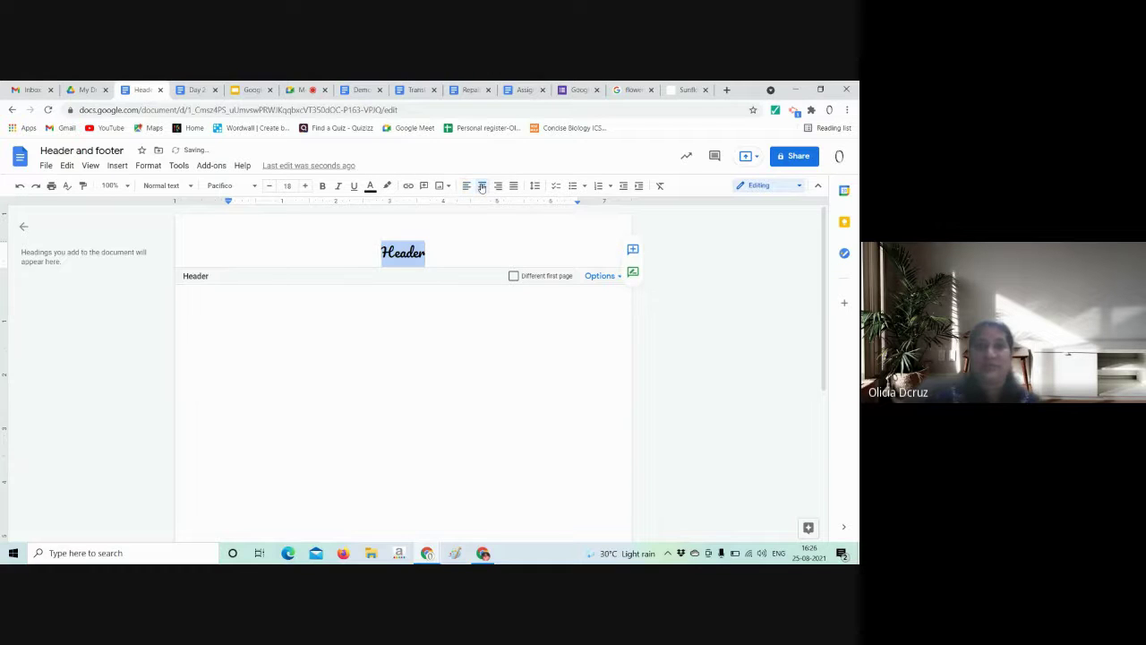
# - Leave the header and add blank lines in the document body until a second page starts
pyautogui.click(444, 341)
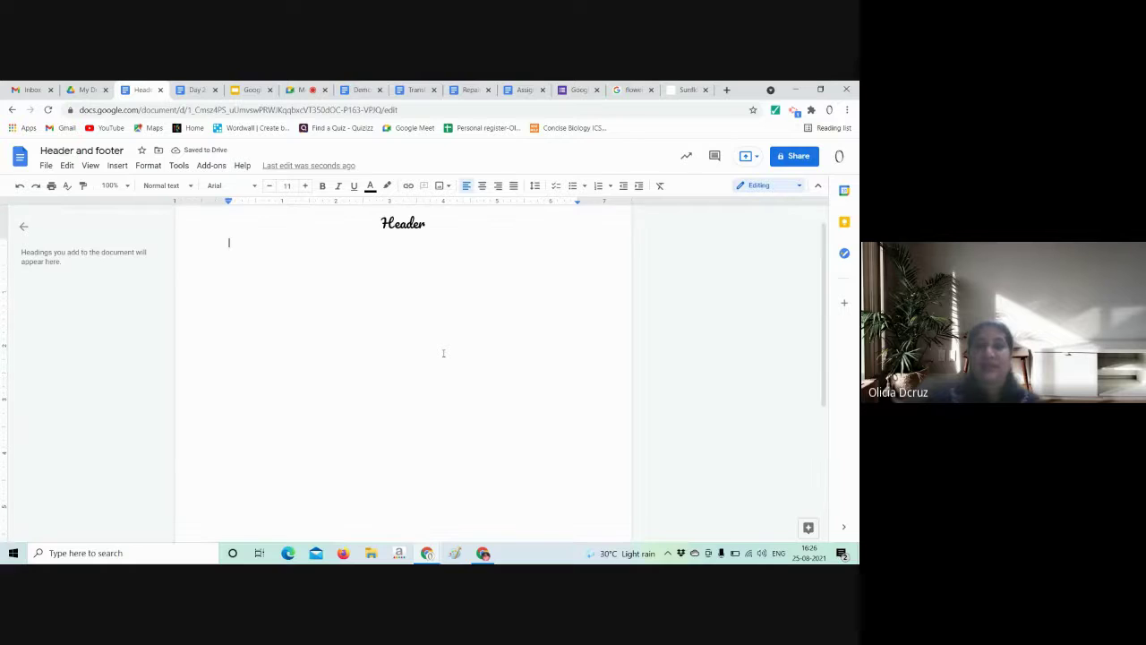
pyautogui.press('Return')
pyautogui.press('Return')
pyautogui.press('Return')
pyautogui.press('Return')
pyautogui.press('Return')
pyautogui.press('Return')
pyautogui.press('Return')
pyautogui.press('Return')
pyautogui.press('Return')
pyautogui.press('Return')
pyautogui.press('Return')
pyautogui.press('Return')
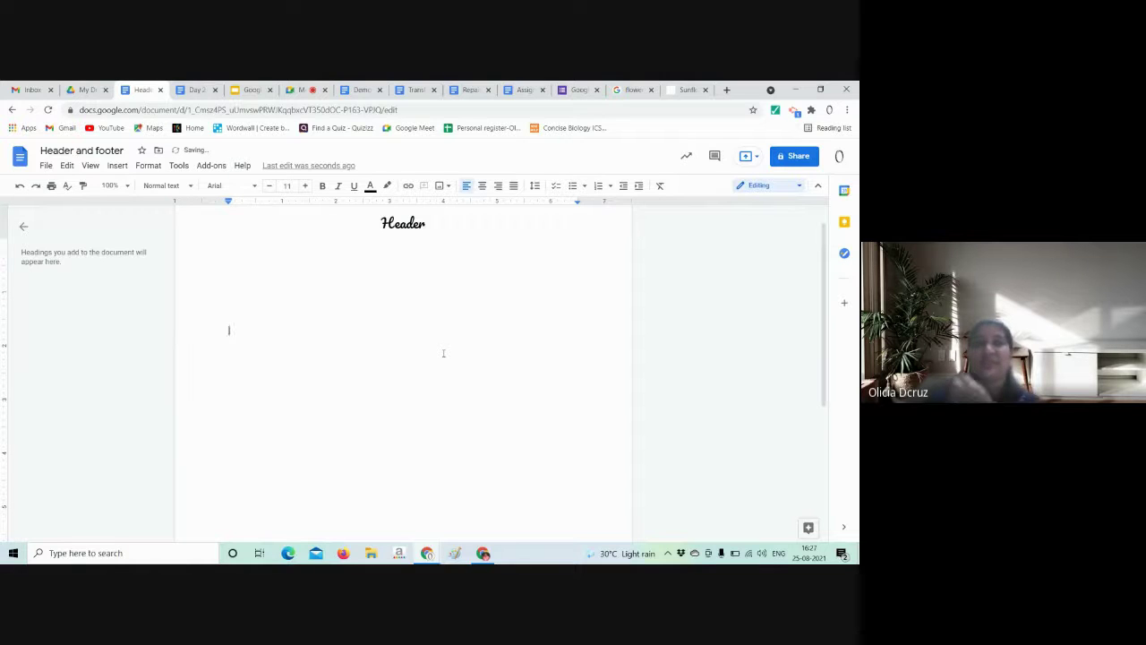
pyautogui.press('Return')
pyautogui.press('Return')
pyautogui.press('Return')
pyautogui.press('Return')
pyautogui.press('Return')
pyautogui.press('Return')
pyautogui.press('Return')
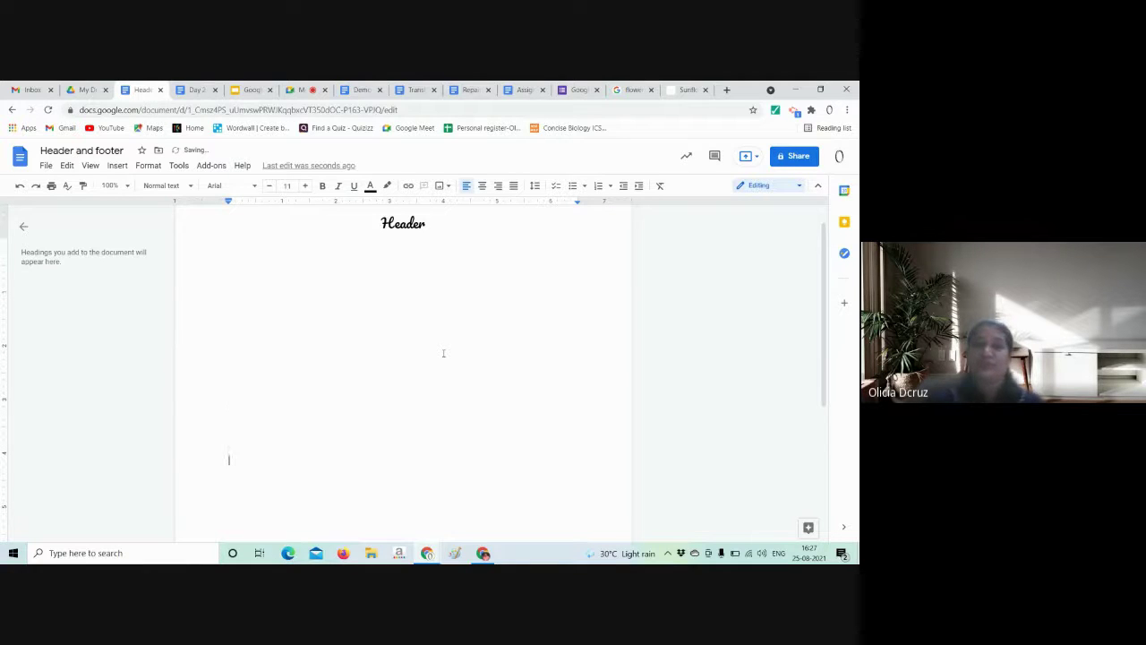
pyautogui.press('Return')
pyautogui.press('Return')
pyautogui.press('Return')
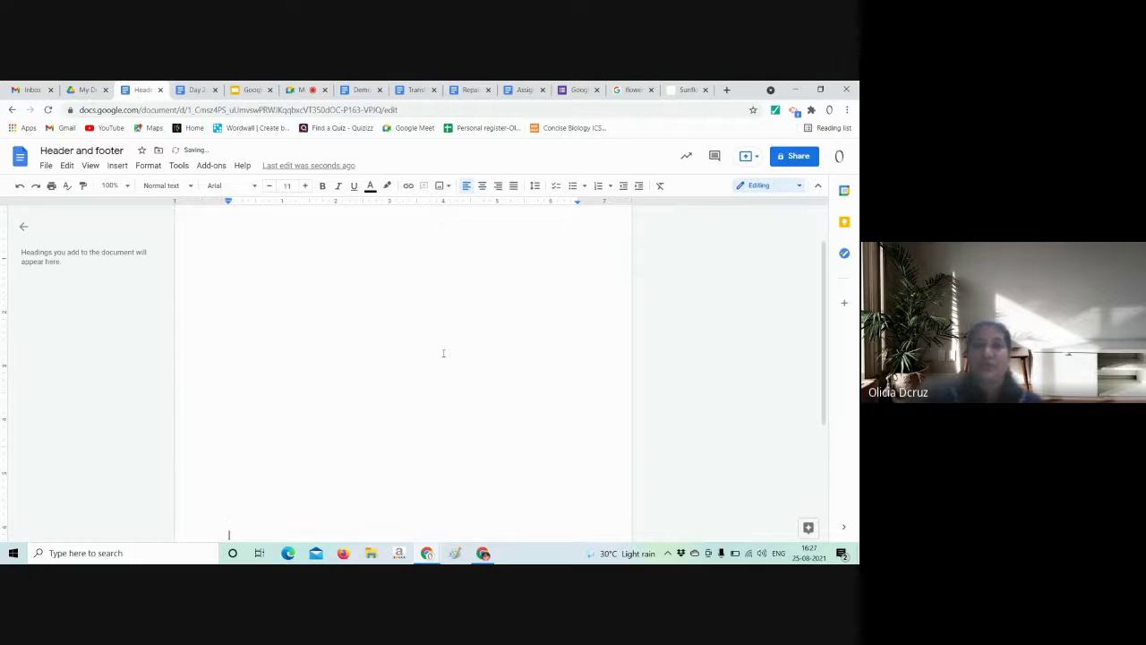
pyautogui.press('Return')
pyautogui.press('Return')
pyautogui.press('Return')
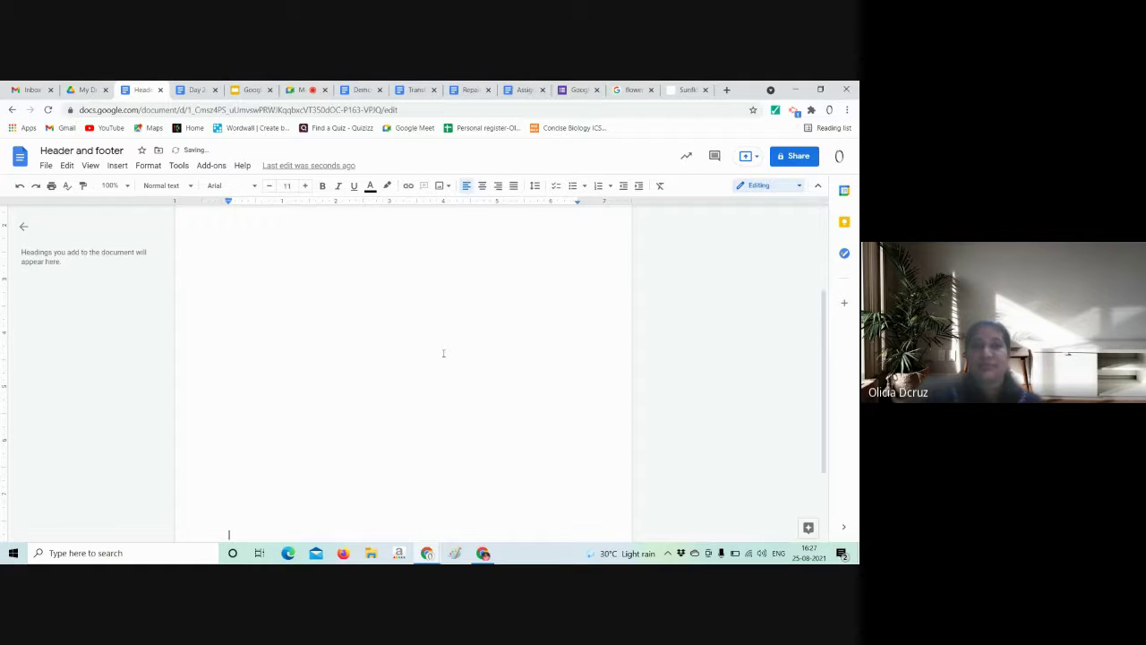
pyautogui.press('Return')
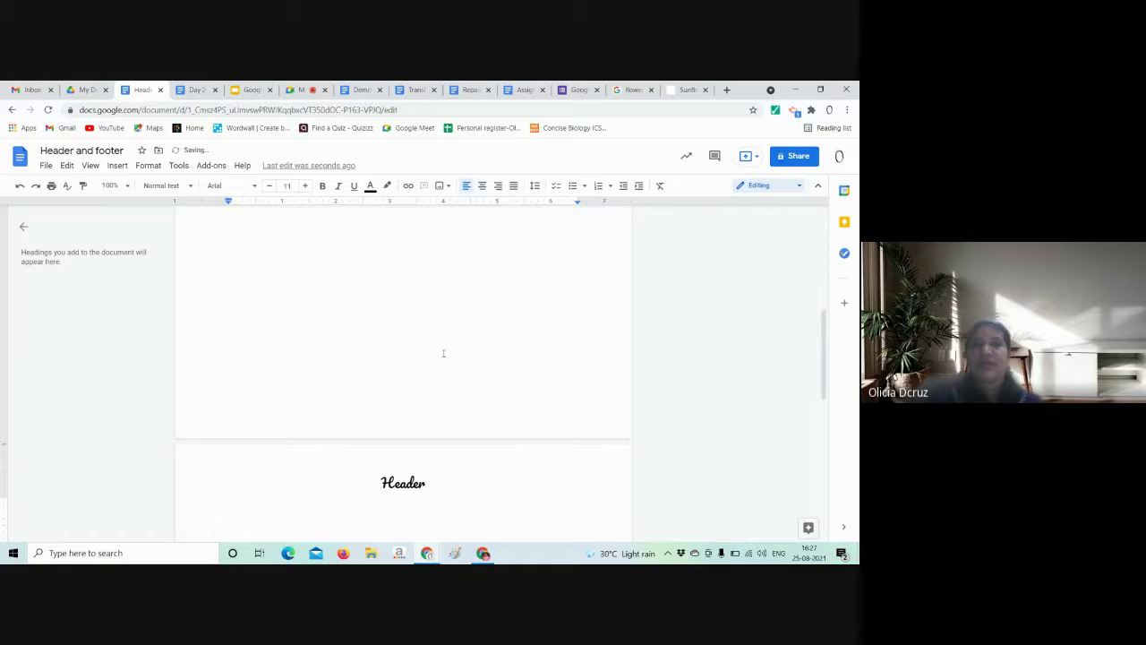
# - Insert a page footer and add page numbers at the bottom of the pages, starting from the first page
pyautogui.click(119, 166)
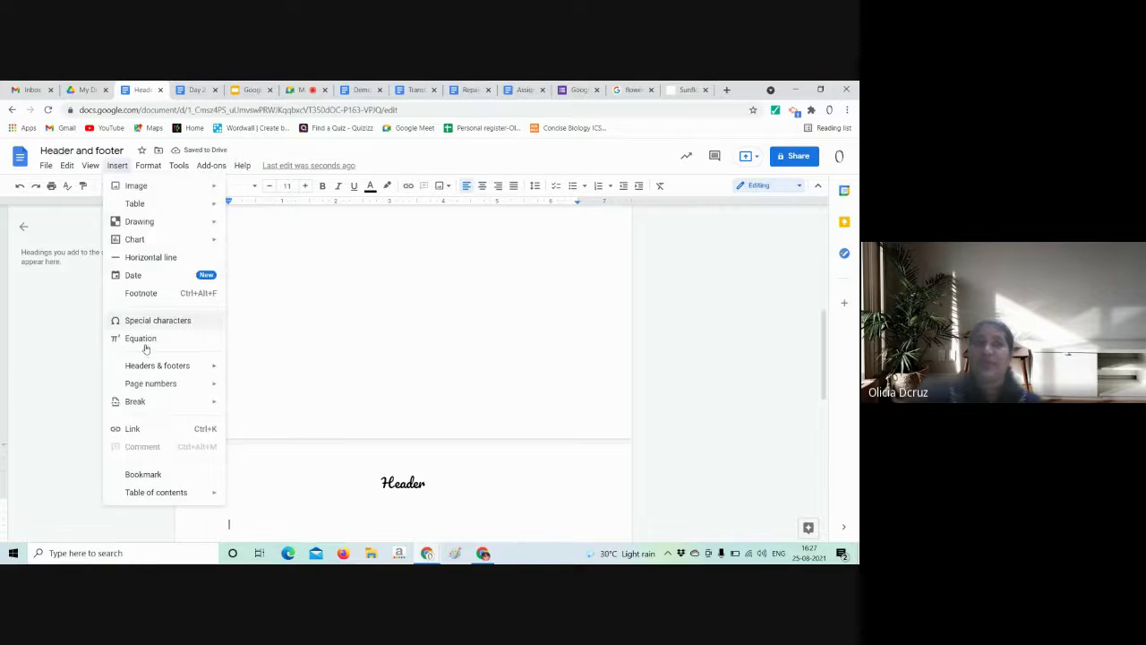
pyautogui.moveTo(146, 372)
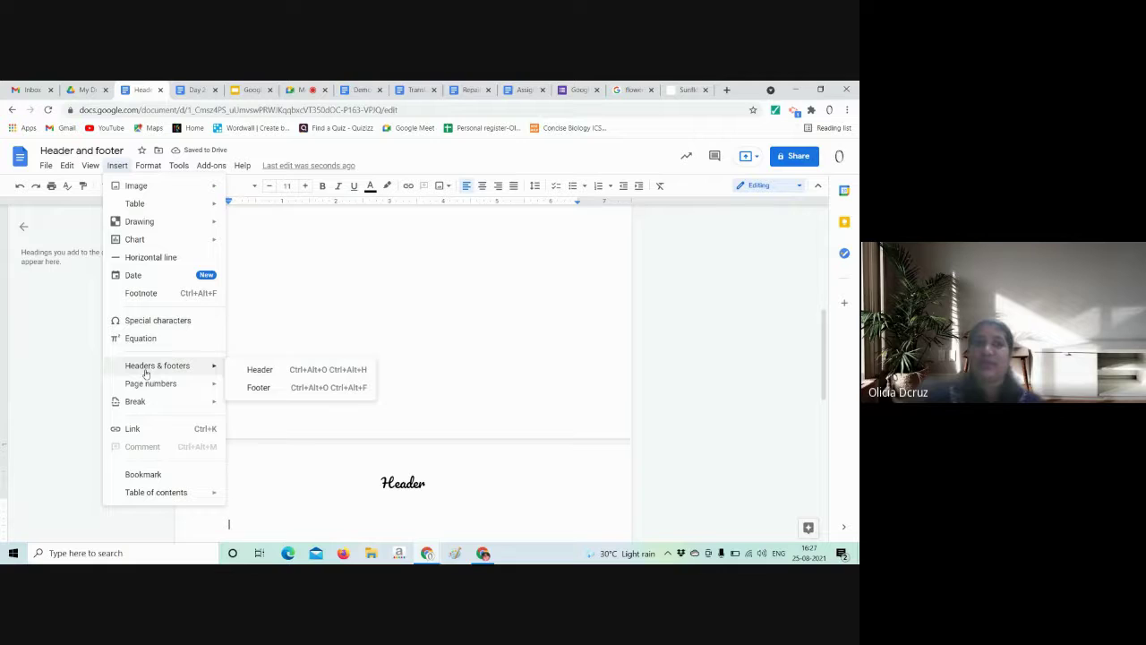
pyautogui.click(268, 388)
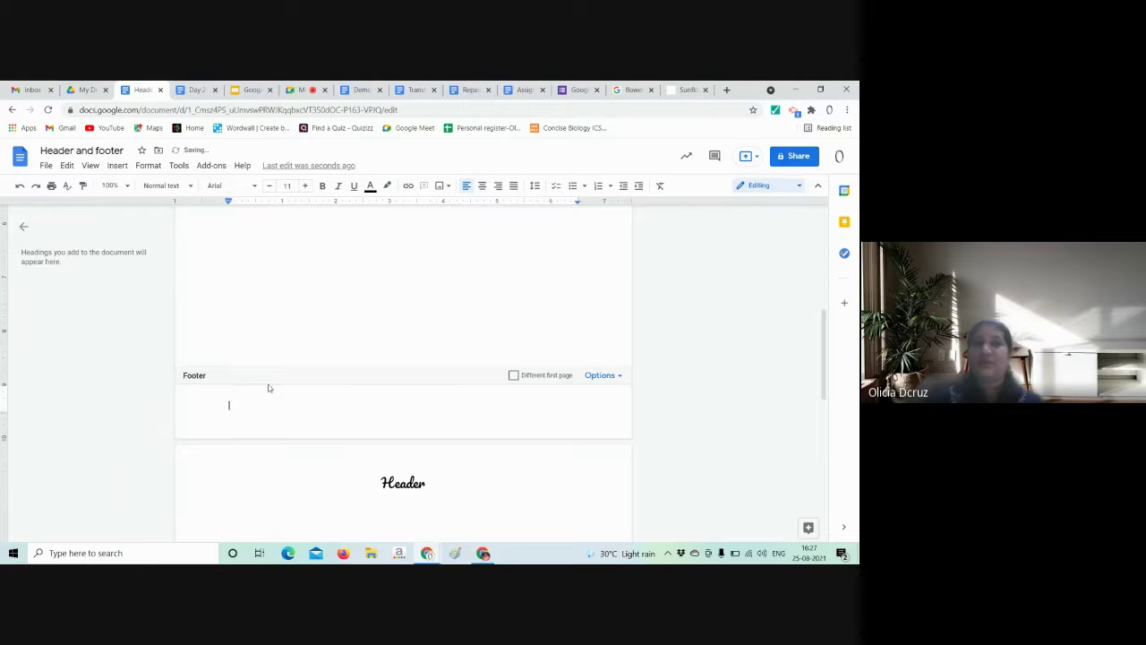
pyautogui.click(146, 166)
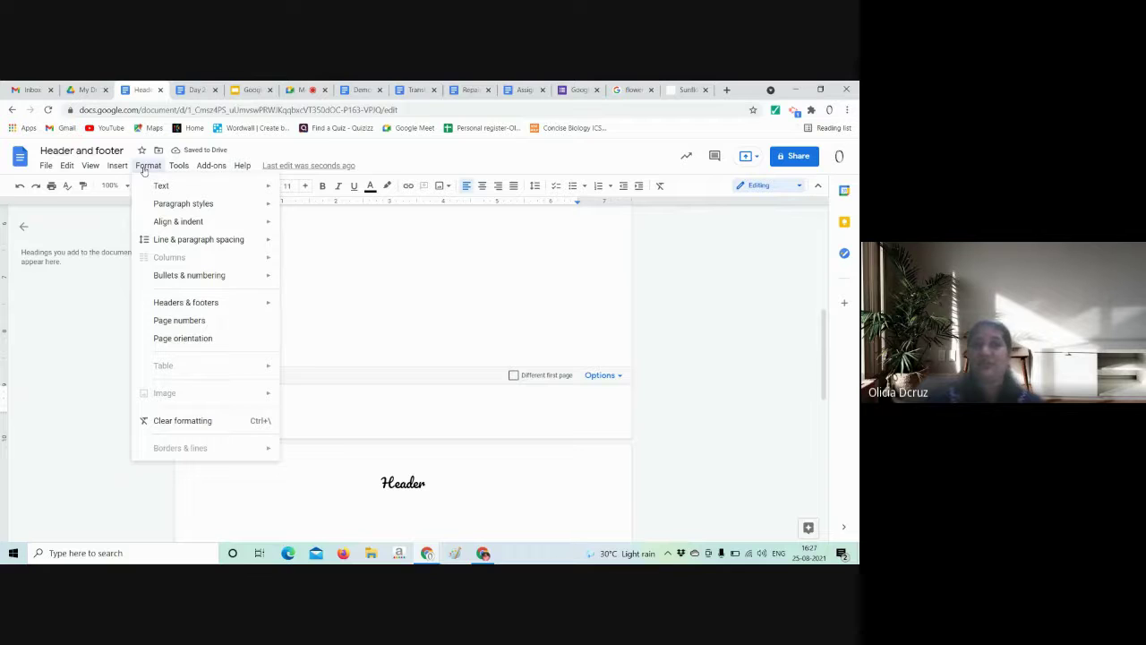
pyautogui.moveTo(123, 170)
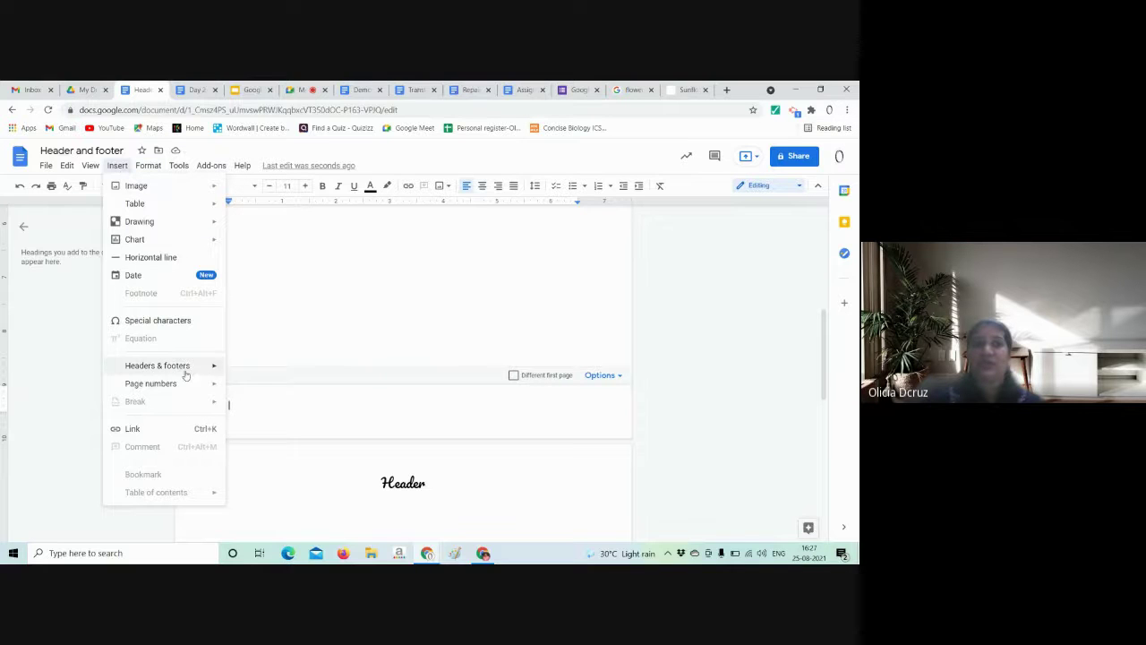
pyautogui.moveTo(211, 384)
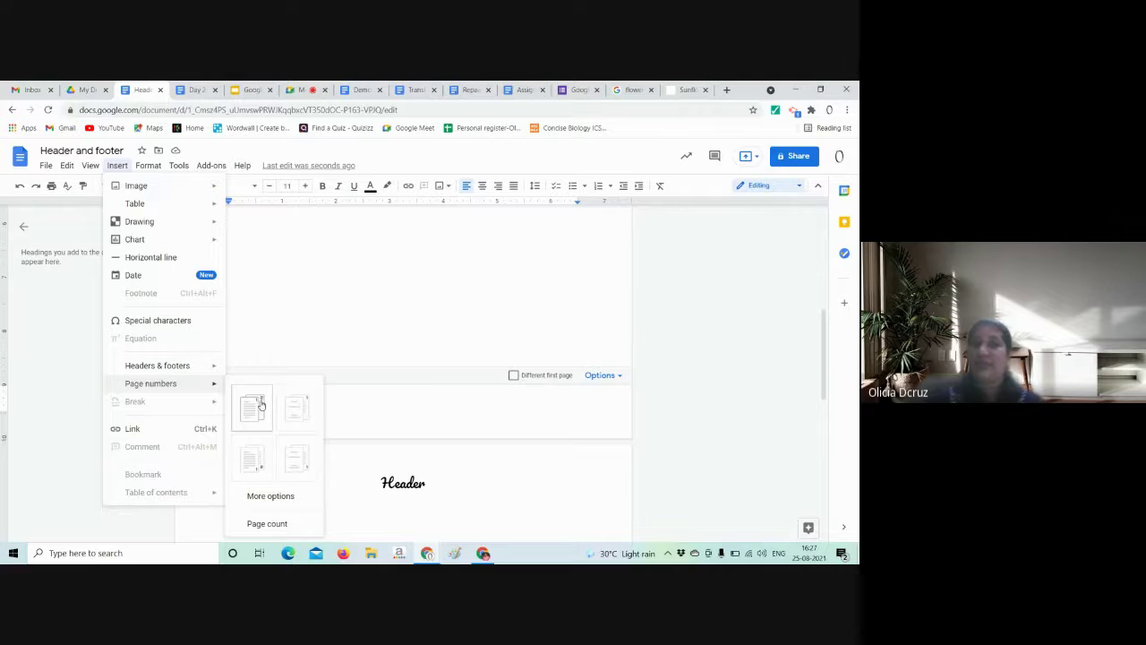
pyautogui.click(261, 469)
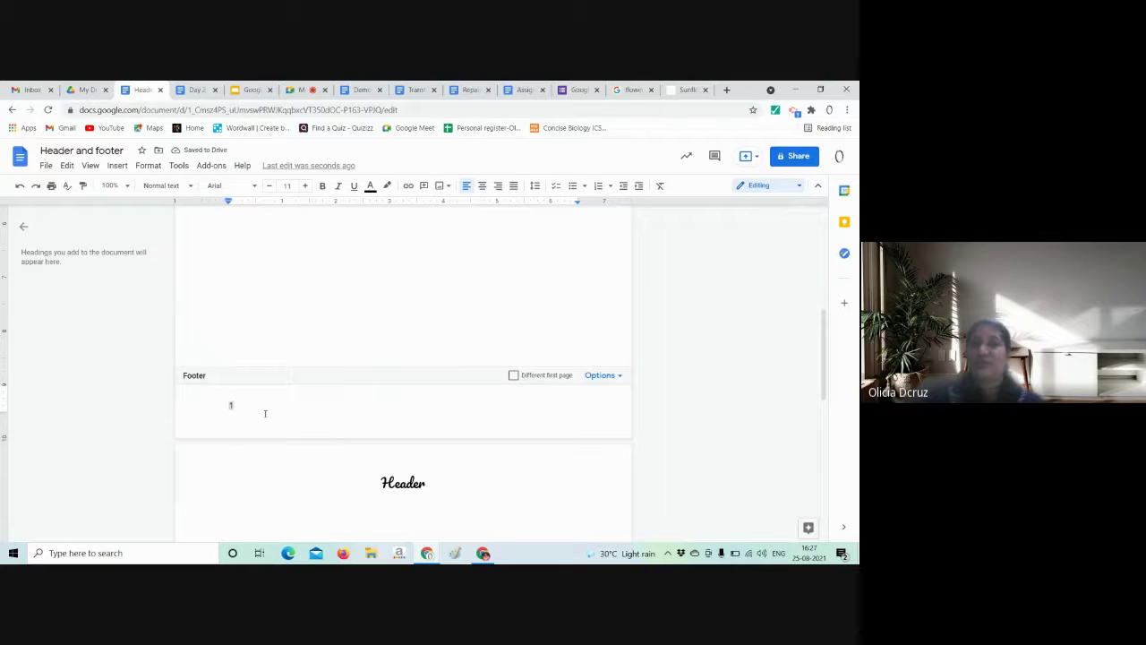
pyautogui.scroll(-9, 266, 413)
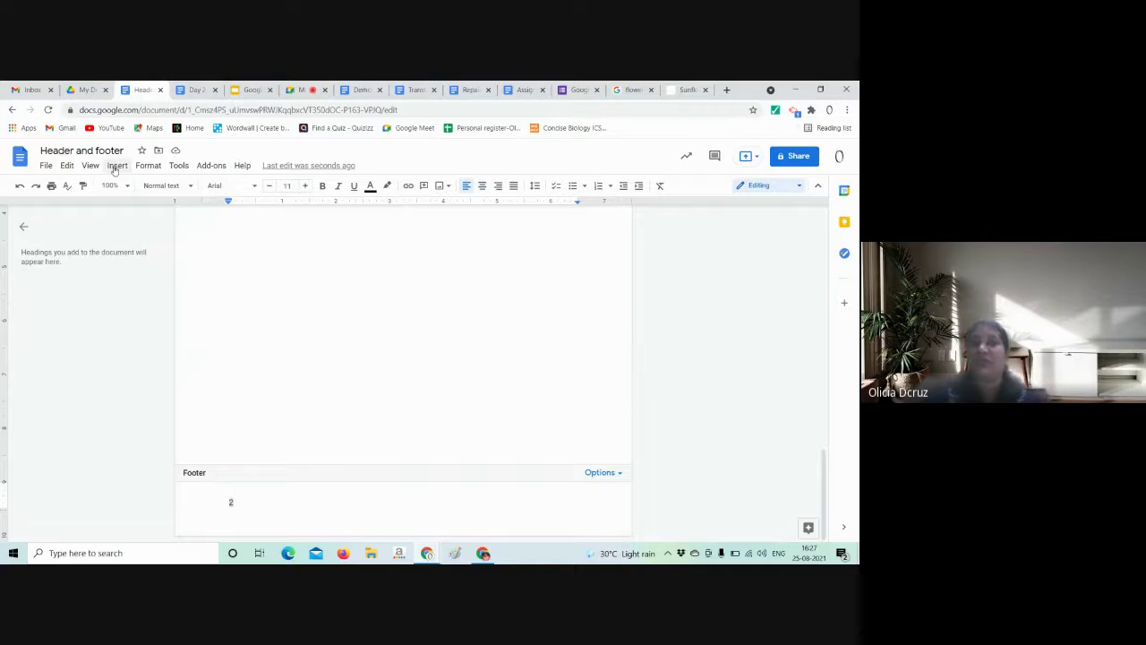
# - Extend the header text on the second page to read Header - Physics
pyautogui.scroll(15, 354, 386)
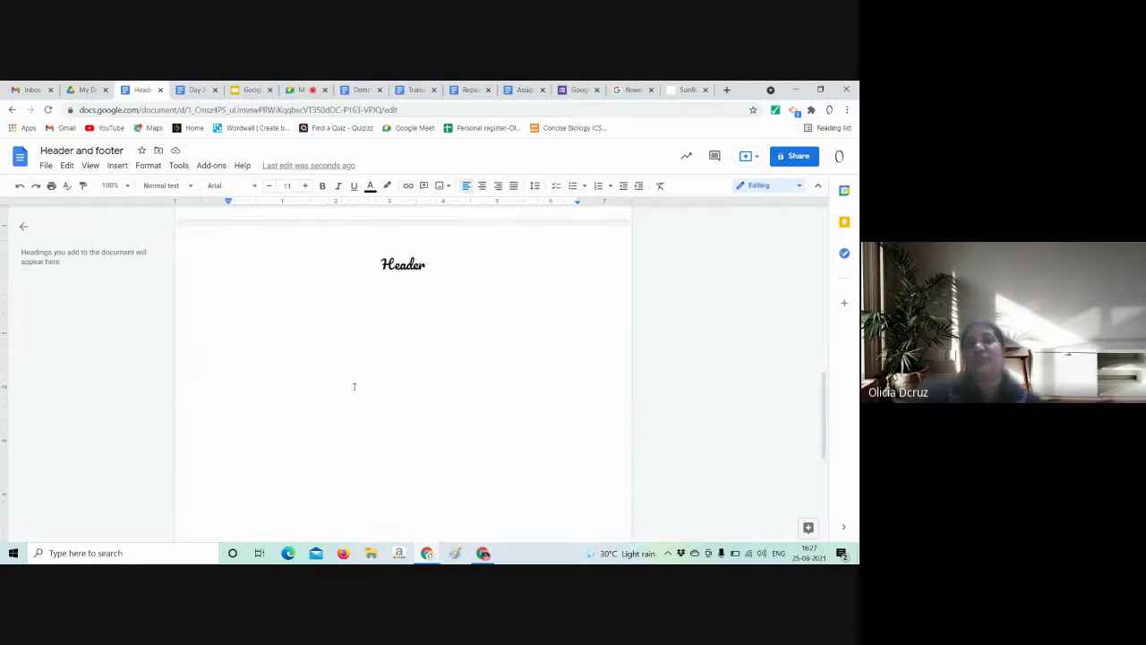
pyautogui.click(372, 479)
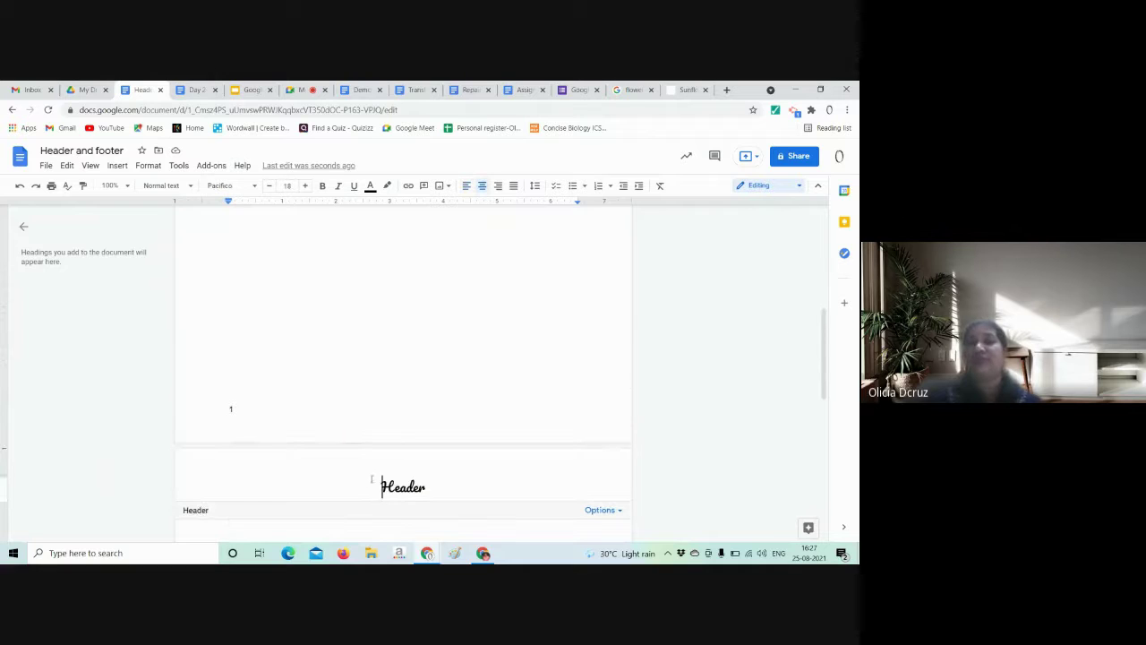
pyautogui.click(445, 488)
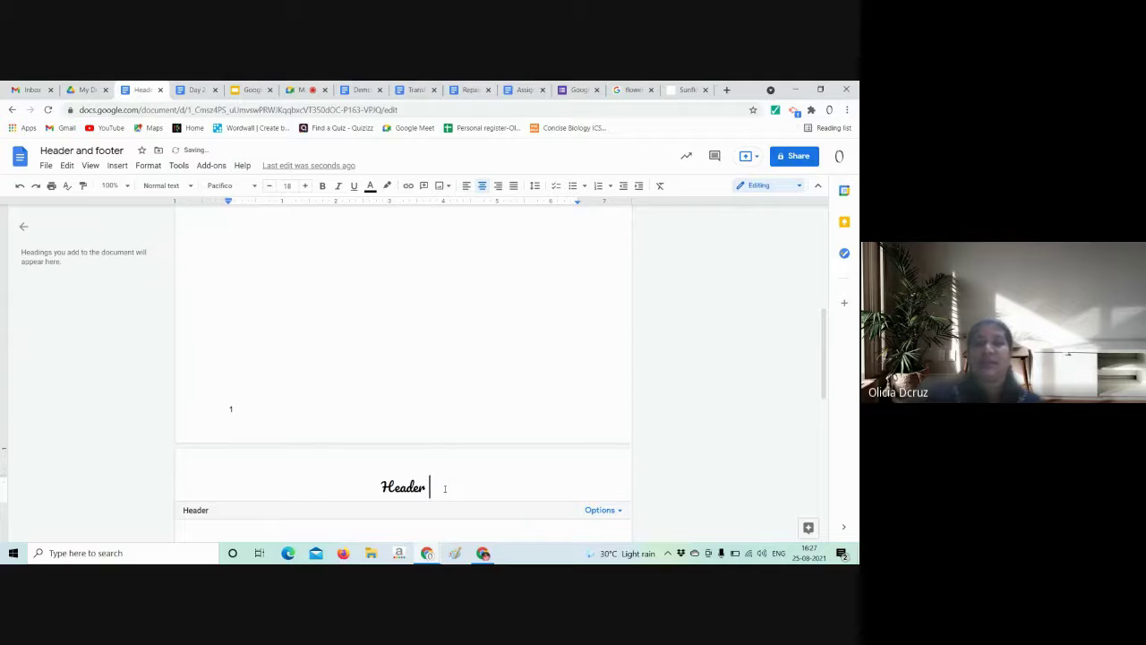
pyautogui.write('-')
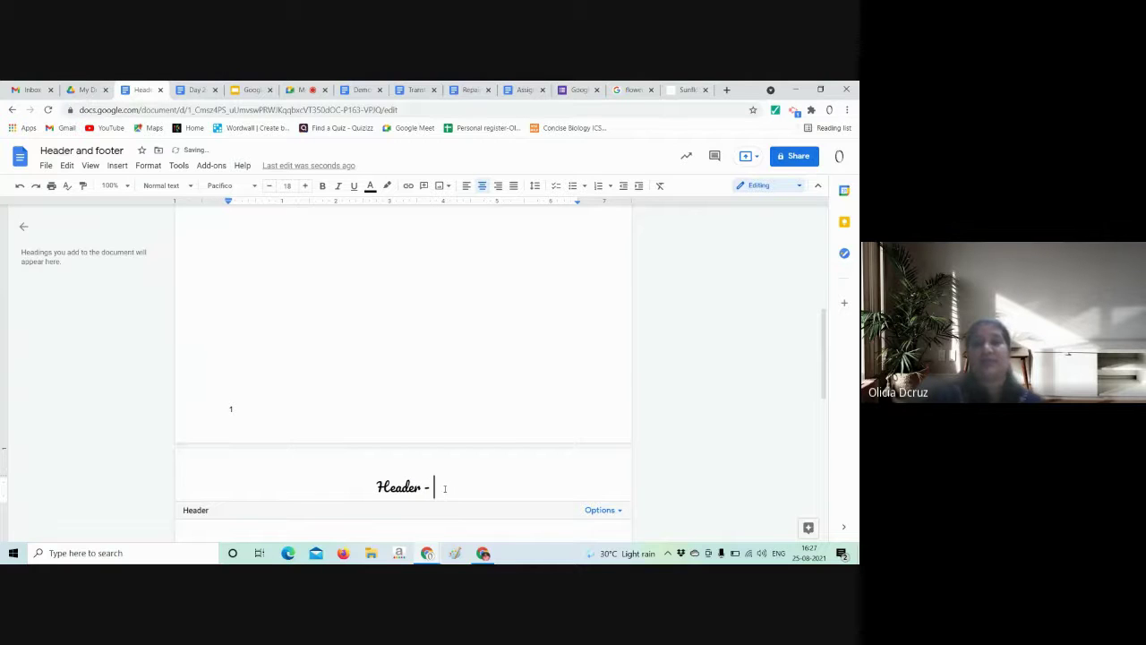
pyautogui.write(' Physics')
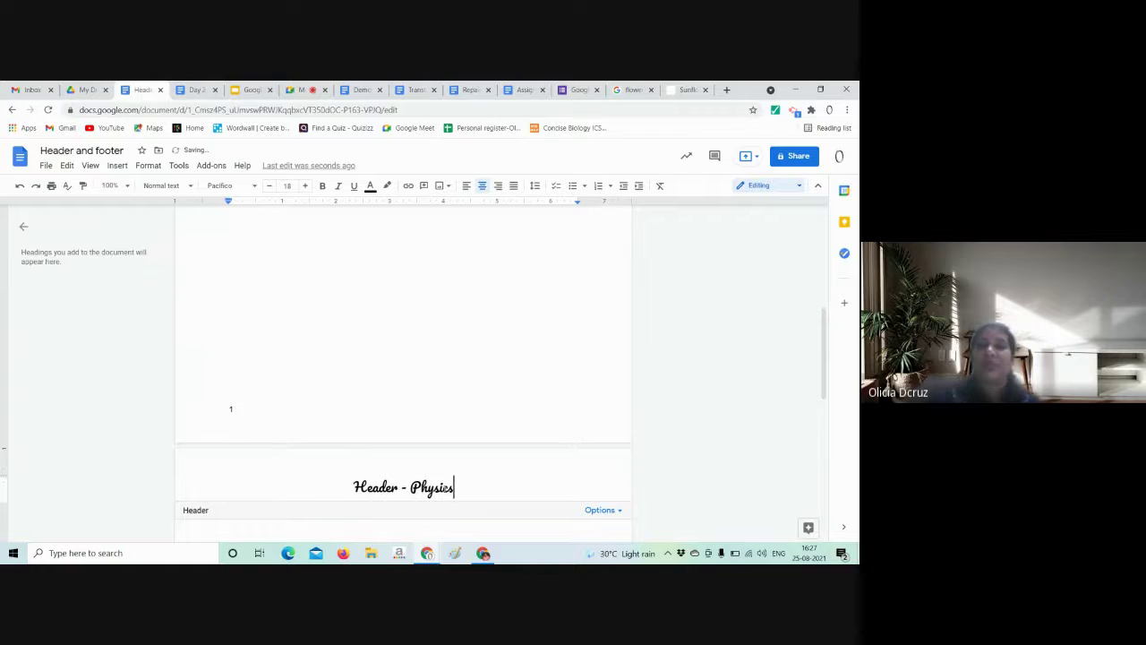
pyautogui.scroll(-3, 444, 488)
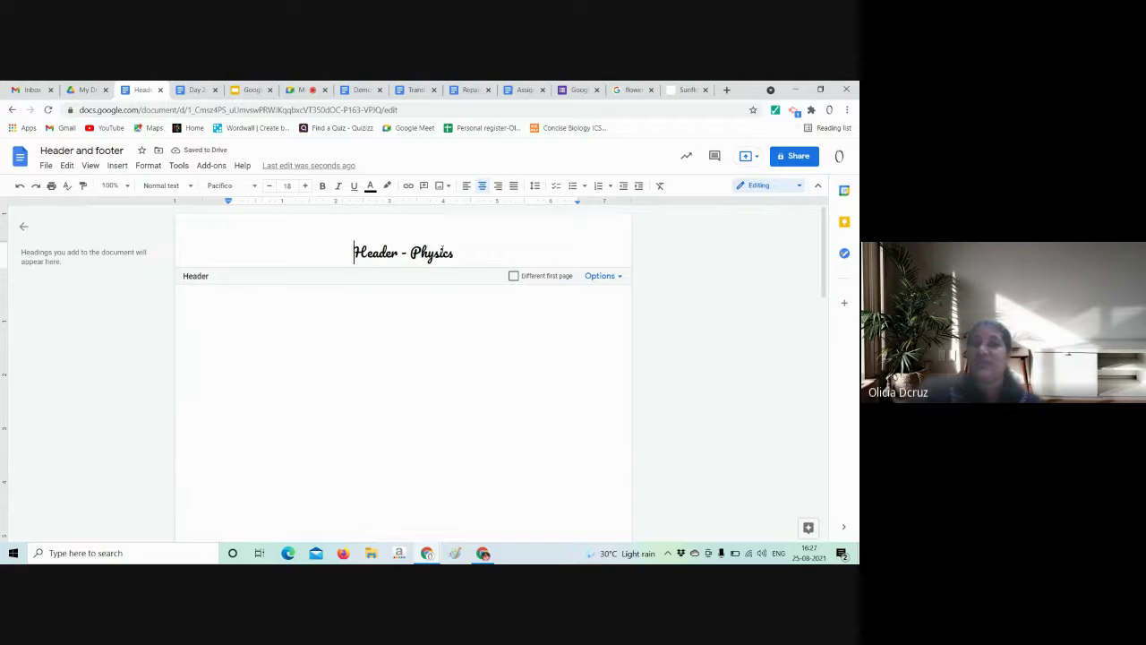
# - Compare the header text on the first and second pages, and return to the body at the start of the document
pyautogui.tripleClick(469, 249)
pyautogui.scroll(3, 465, 260)
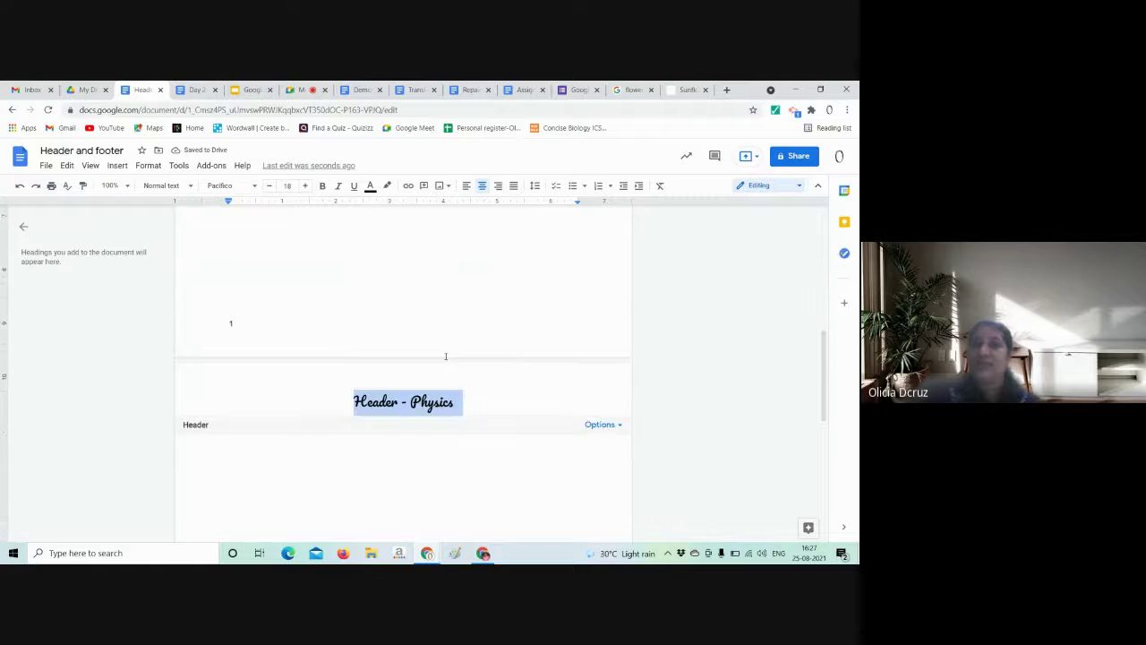
pyautogui.tripleClick(482, 341)
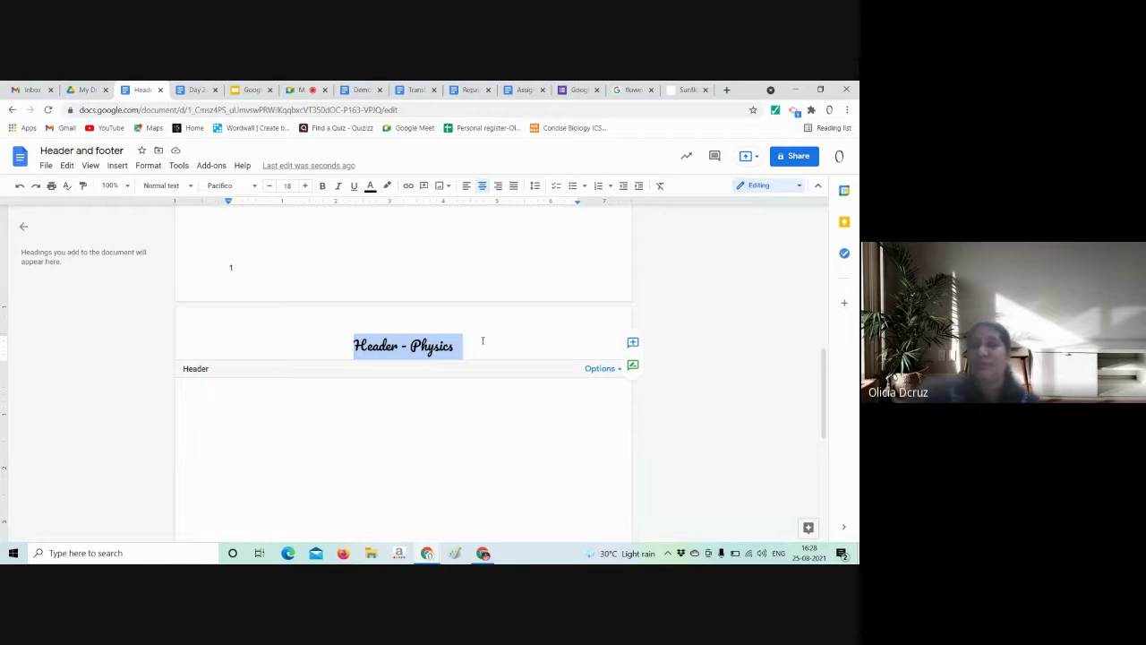
pyautogui.scroll(3, 482, 341)
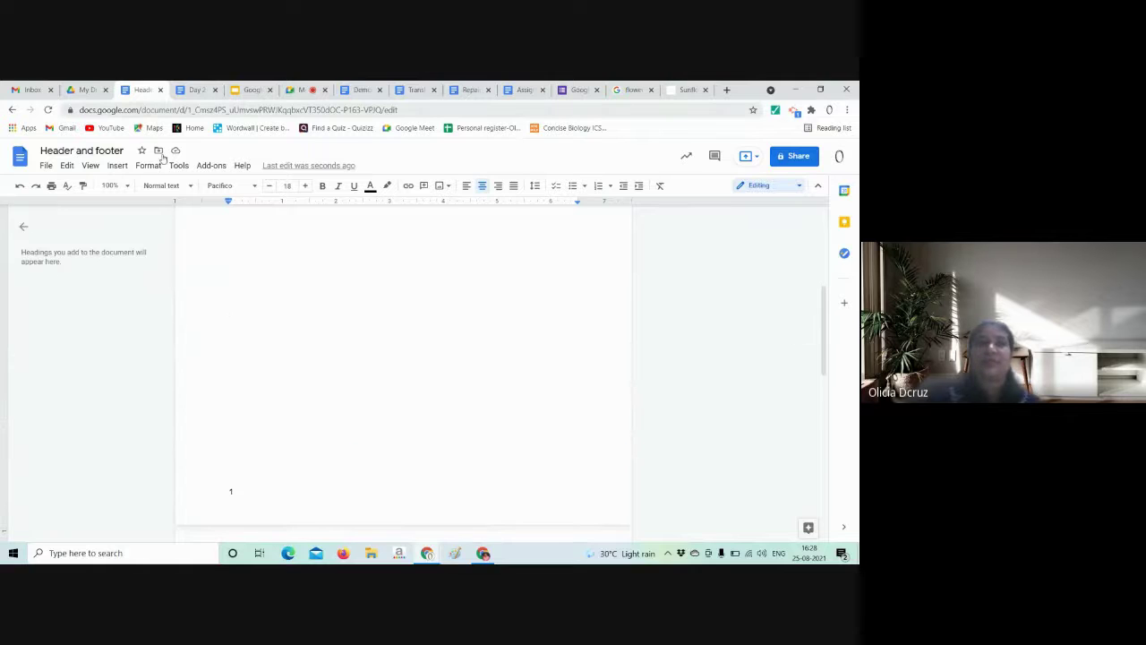
pyautogui.click(116, 166)
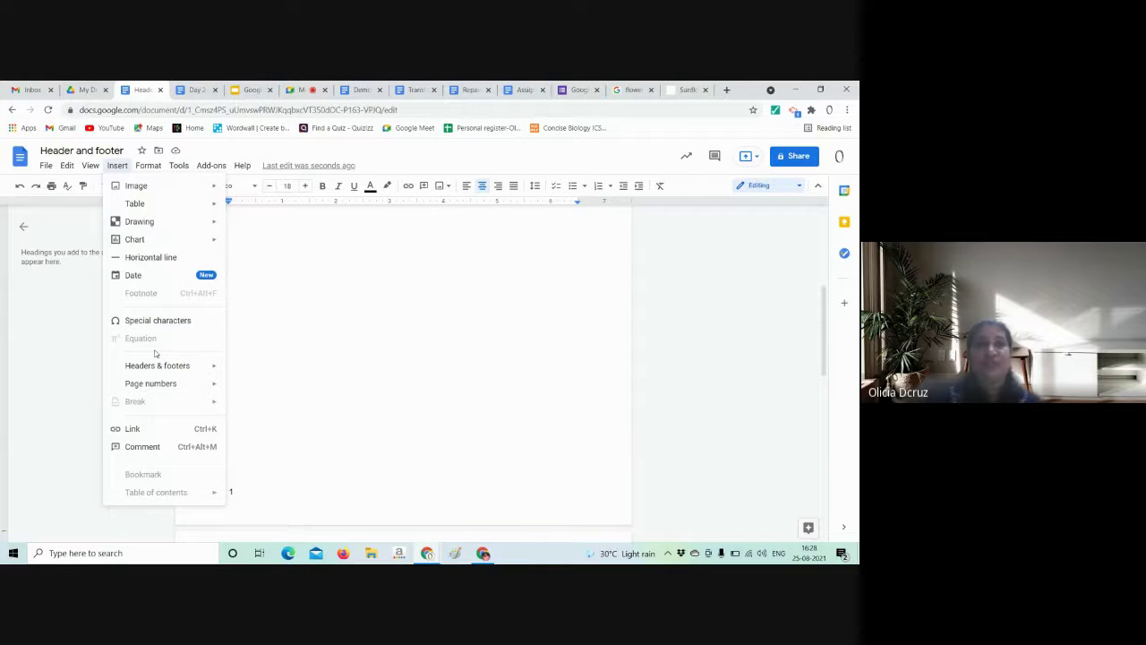
pyautogui.click(328, 307)
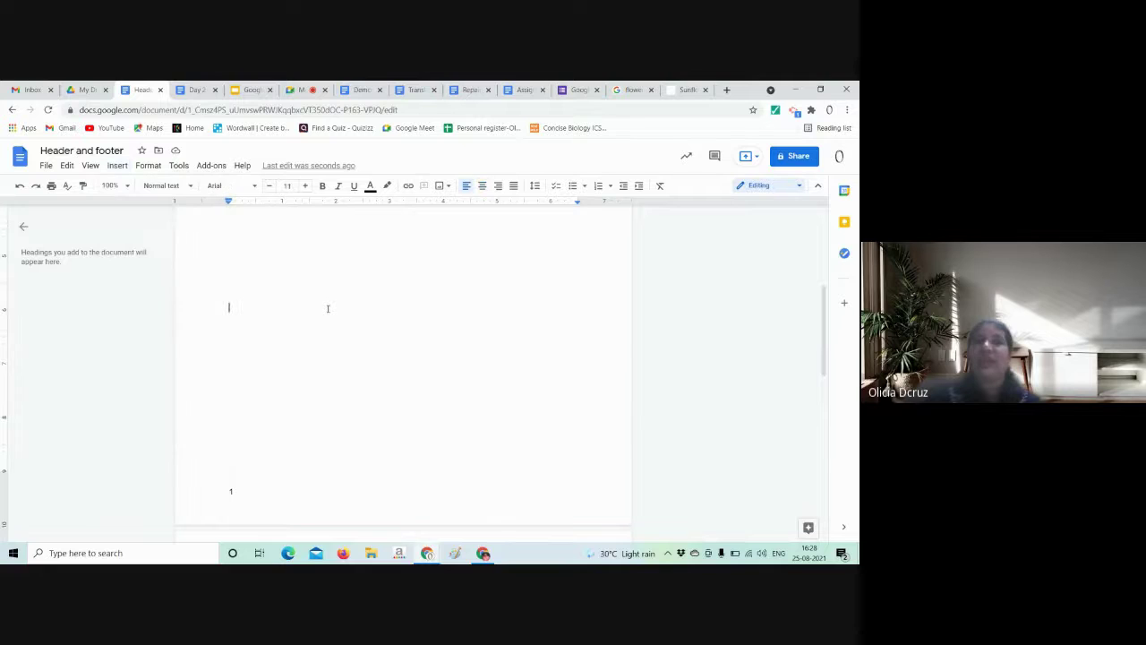
pyautogui.scroll(5, 297, 299)
pyautogui.scroll(1, 296, 299)
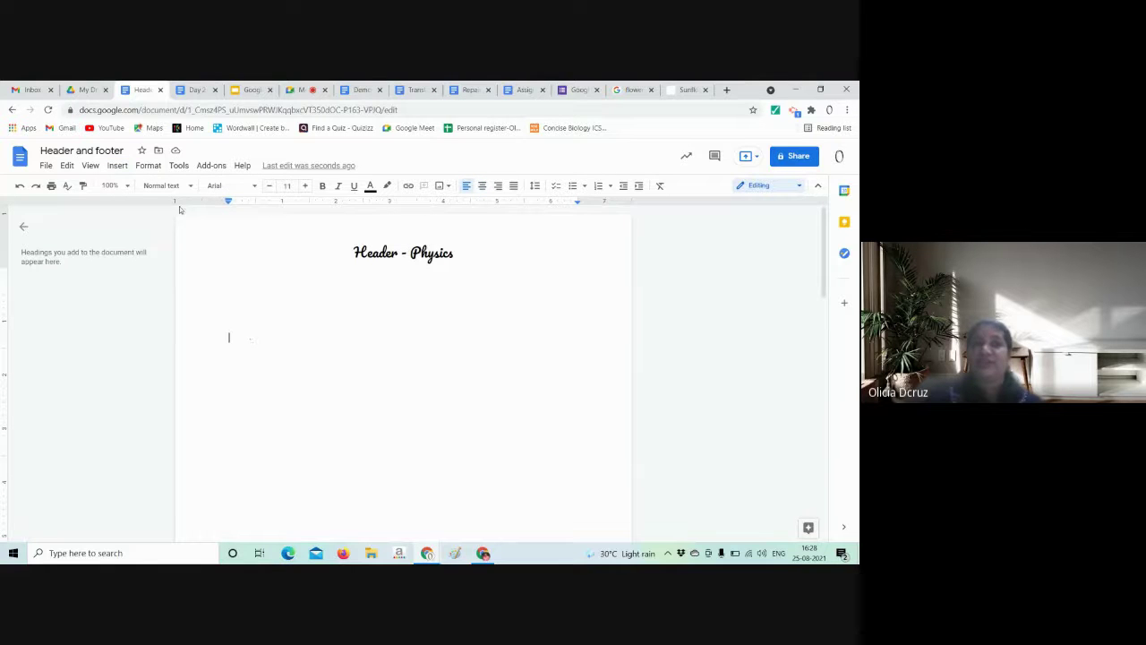
# - Insert the special arrow characters ↑, ⇅ and ↙ at the cursor in the document body
pyautogui.click(117, 166)
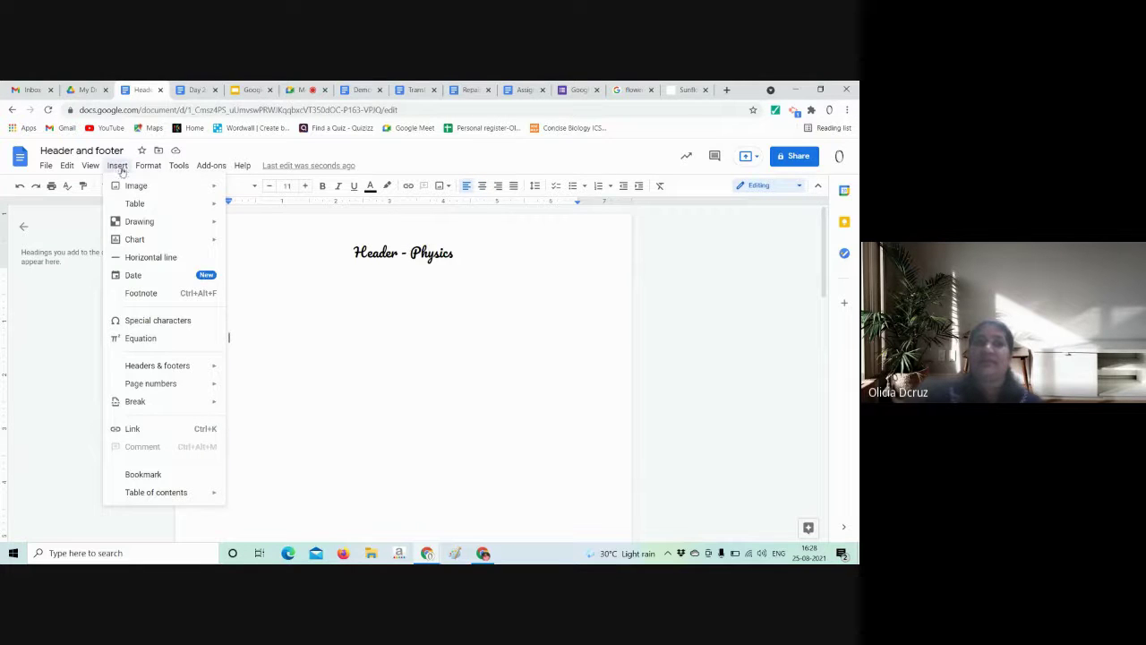
pyautogui.click(169, 320)
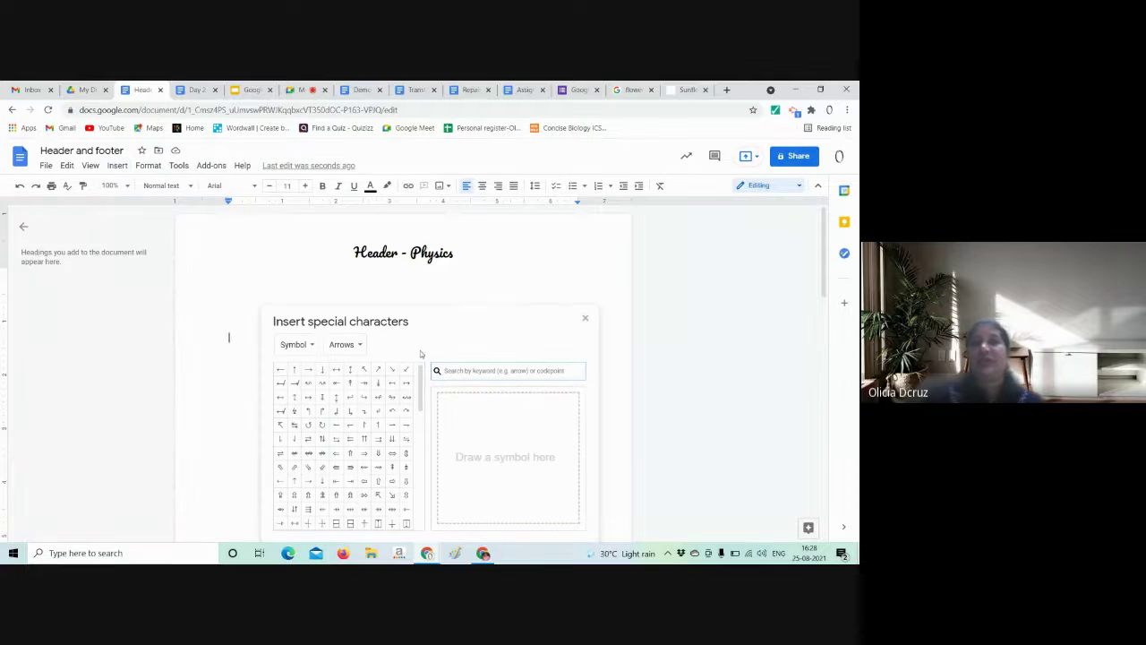
pyautogui.click(293, 370)
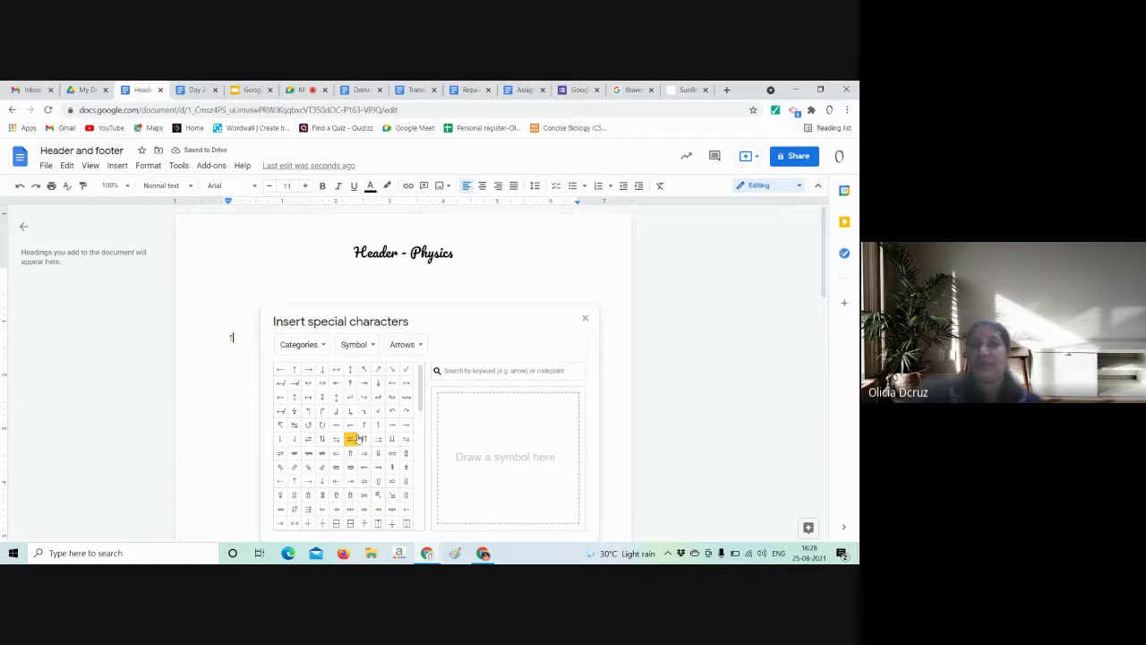
pyautogui.click(323, 439)
pyautogui.click(406, 369)
# - Insert three face emojis from the People and Emotions special characters after the arrows
pyautogui.click(311, 350)
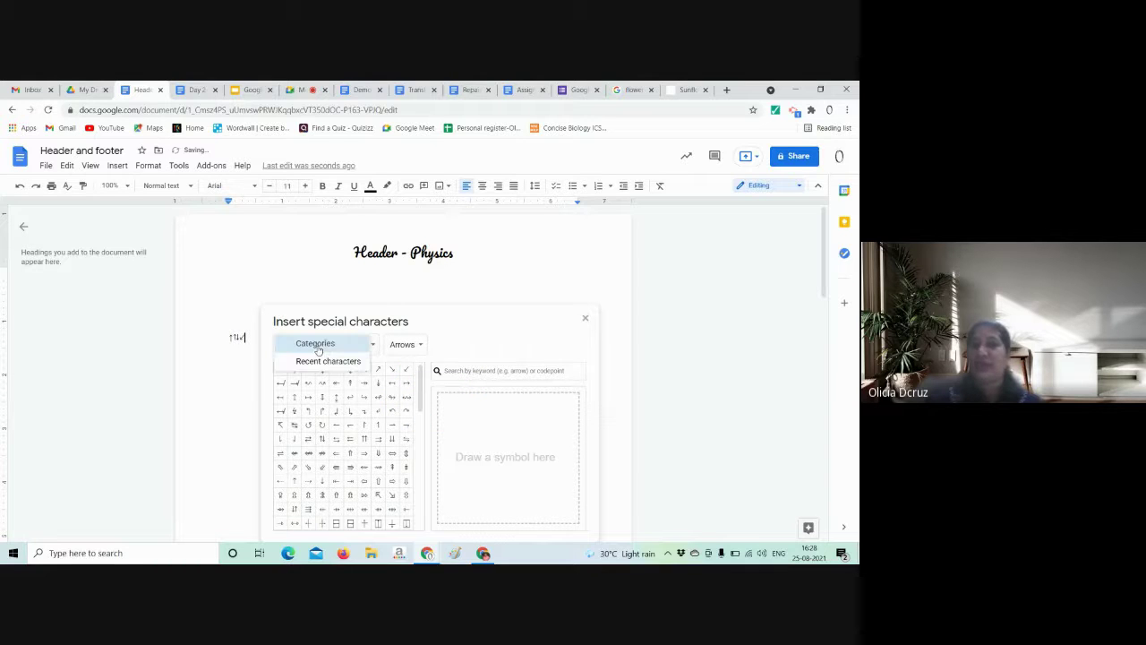
pyautogui.click(311, 350)
pyautogui.click(360, 348)
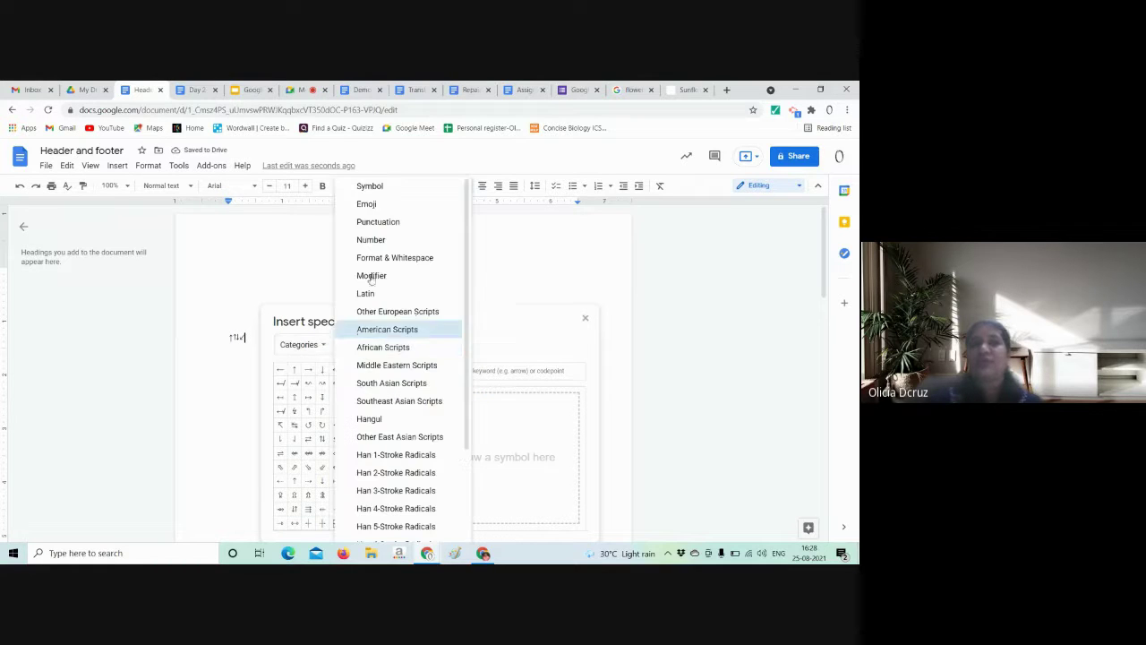
pyautogui.click(385, 204)
pyautogui.scroll(-2, 377, 410)
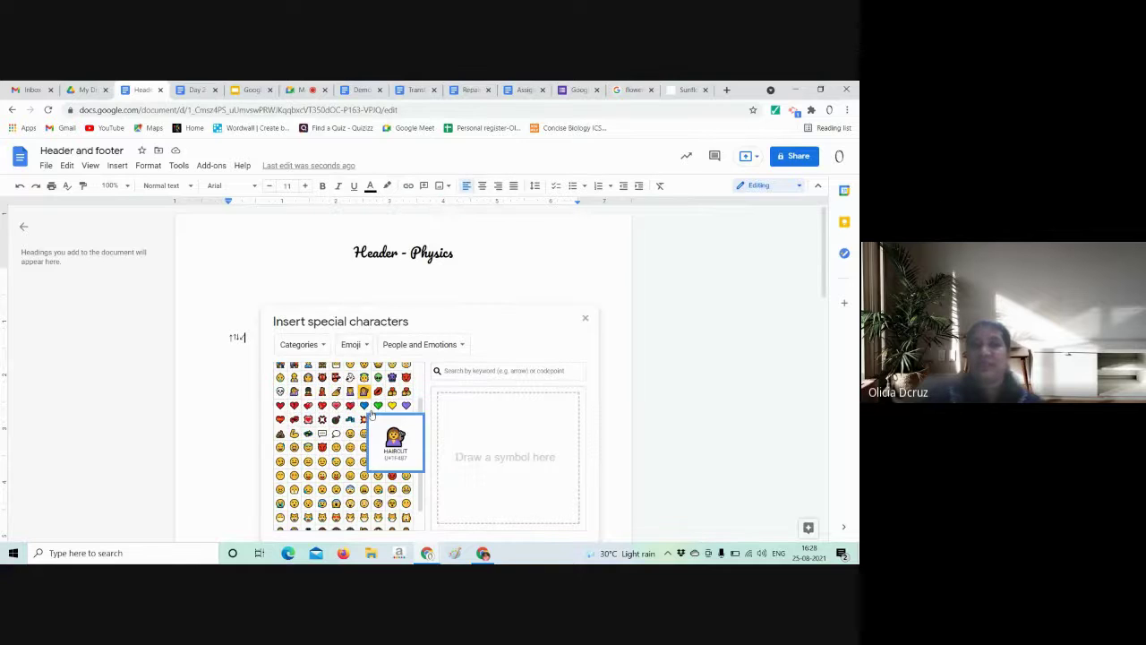
pyautogui.click(322, 454)
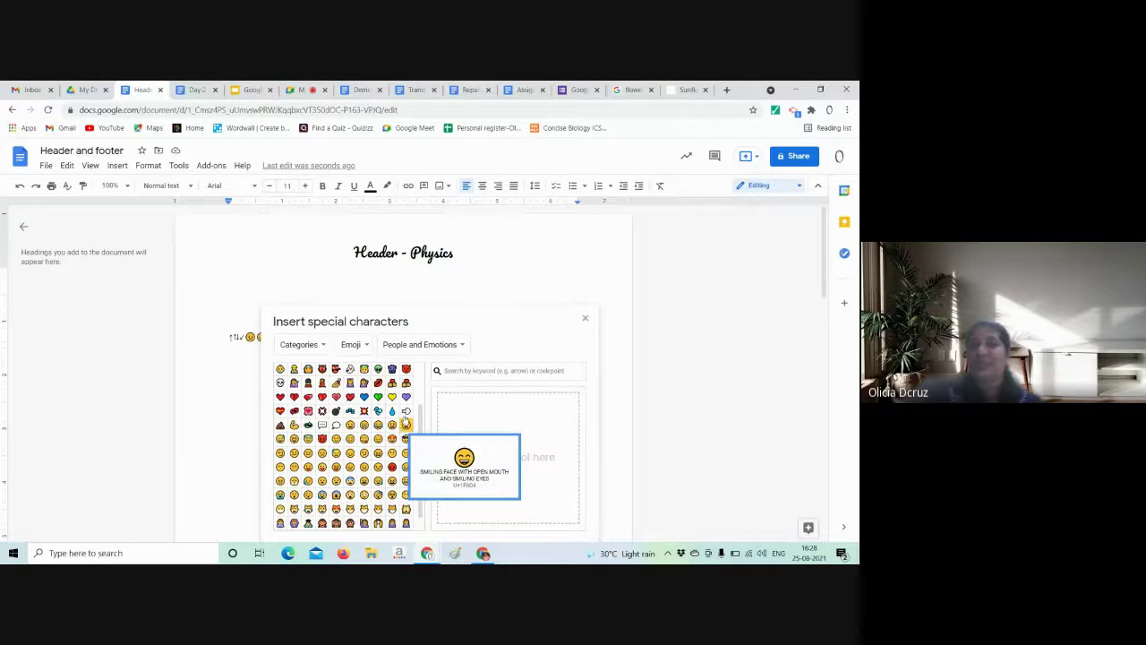
# - Insert the ASCII-based punctuation characters !, ", #, % and * on the blank line directly below the header
pyautogui.click(458, 289)
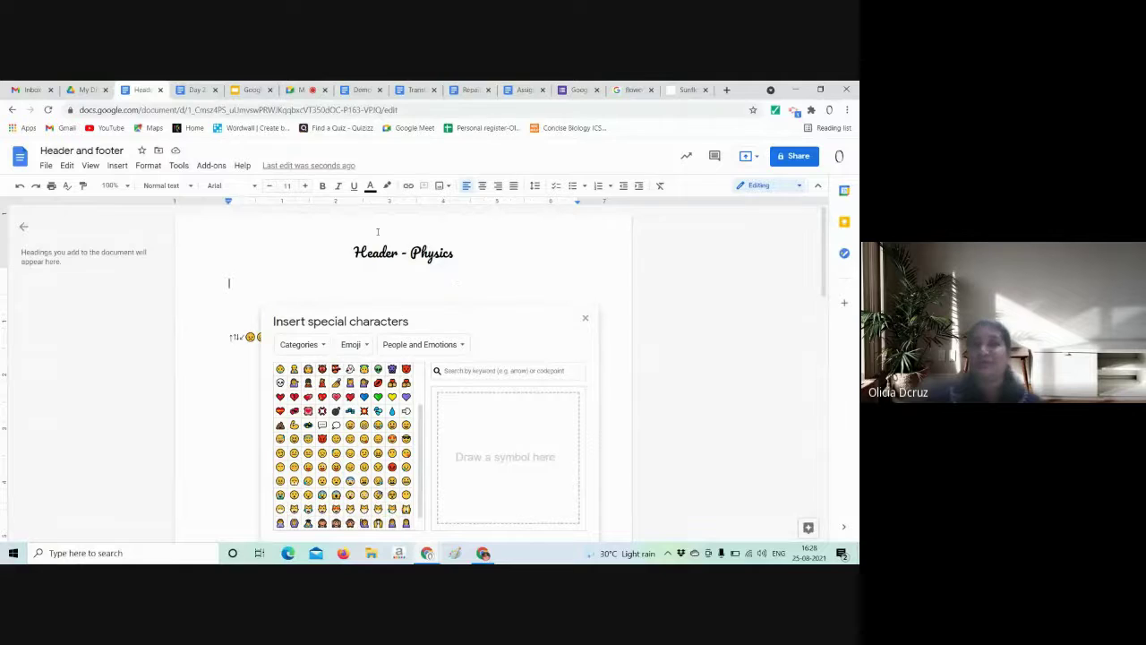
pyautogui.click(309, 91)
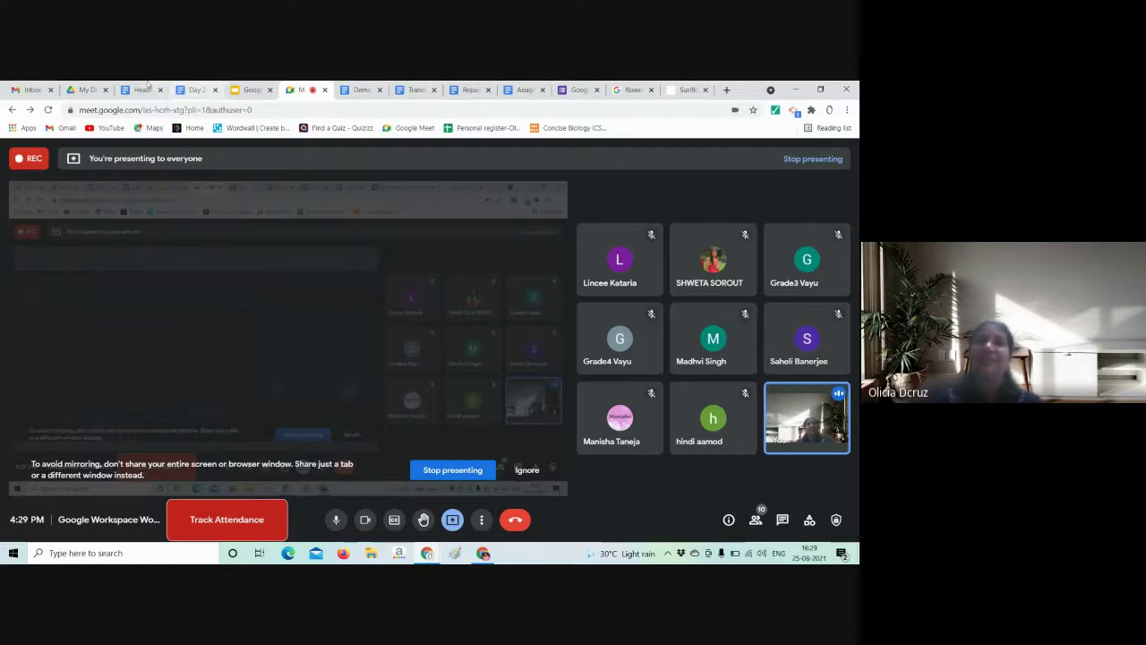
pyautogui.click(147, 86)
pyautogui.click(350, 345)
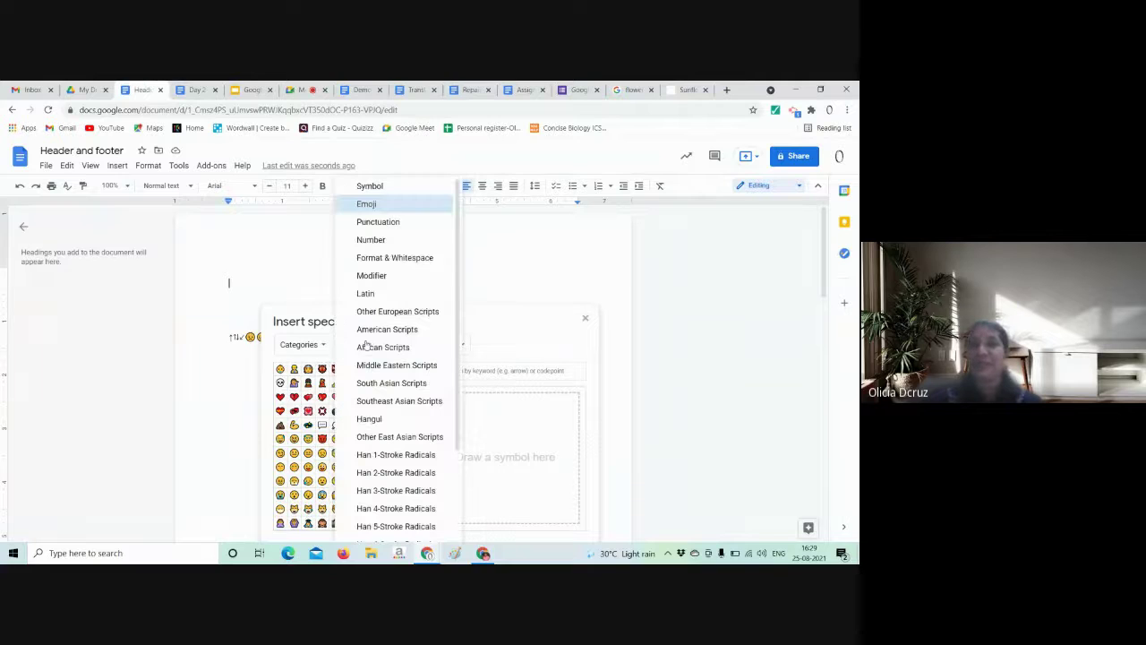
pyautogui.click(382, 222)
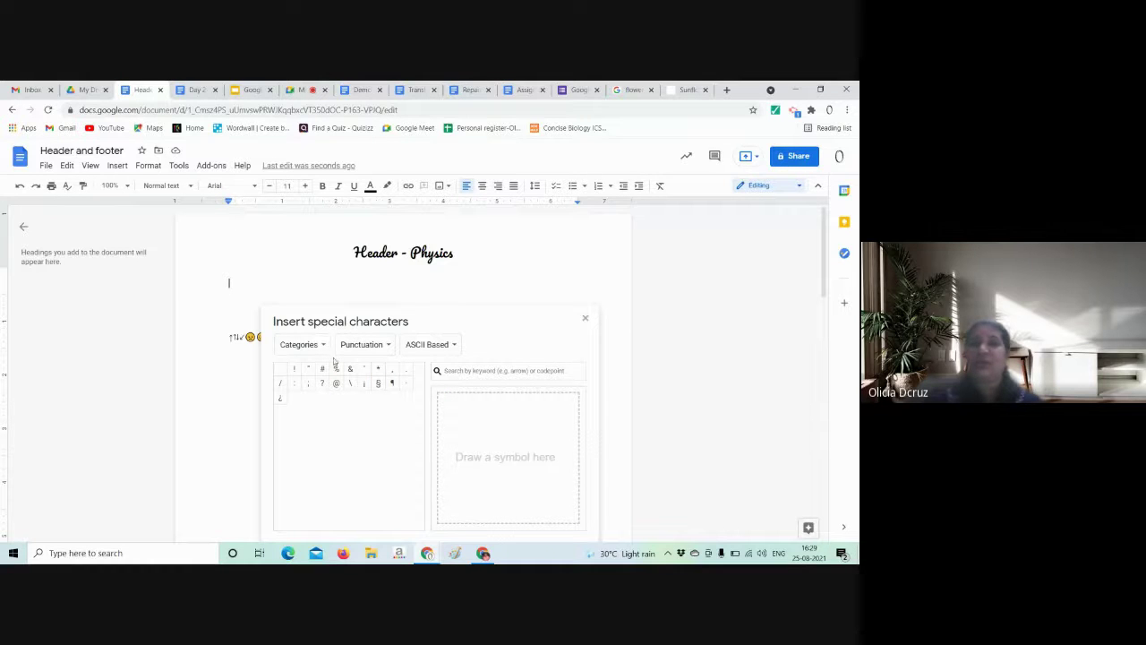
pyautogui.click(293, 369)
pyautogui.click(308, 369)
pyautogui.click(323, 369)
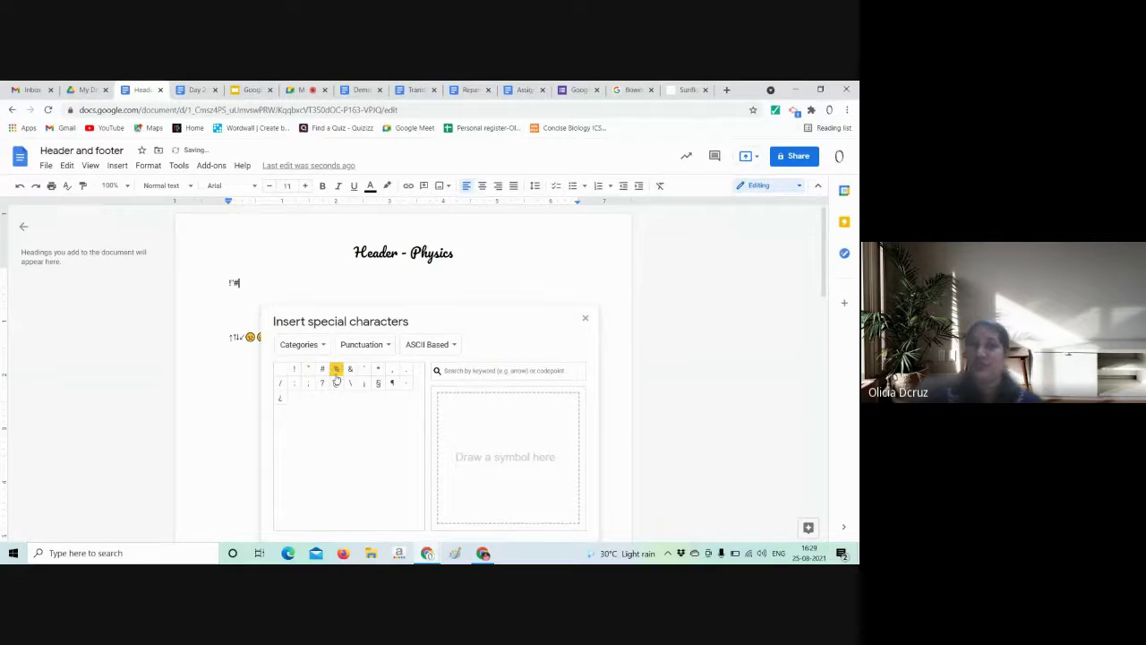
pyautogui.click(336, 369)
pyautogui.click(378, 369)
# - Insert the decimal digits 0, 1, 2, 4, 5, 6 and 7 after the punctuation marks and close the special characters dialog
pyautogui.click(387, 349)
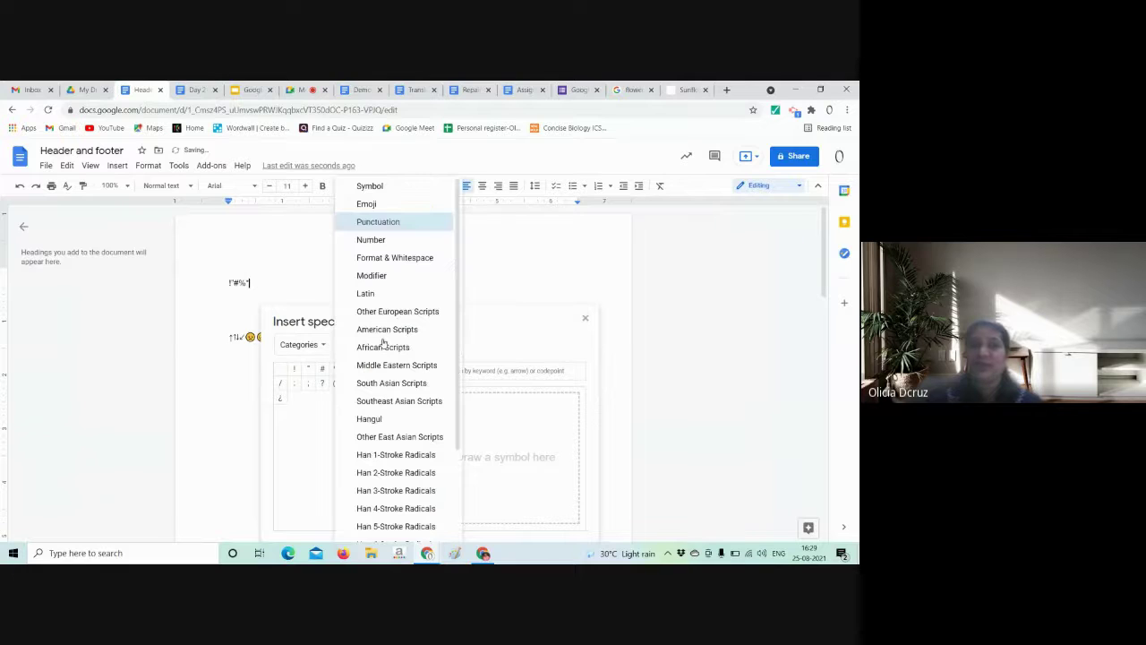
pyautogui.click(394, 240)
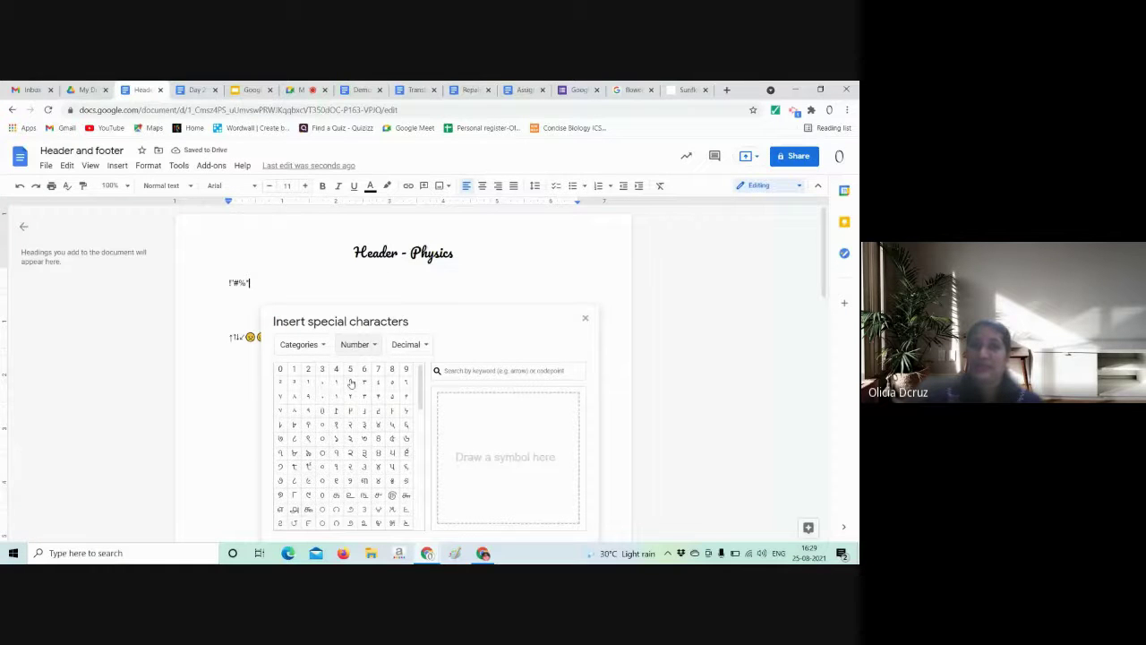
pyautogui.click(279, 369)
pyautogui.click(294, 369)
pyautogui.click(308, 369)
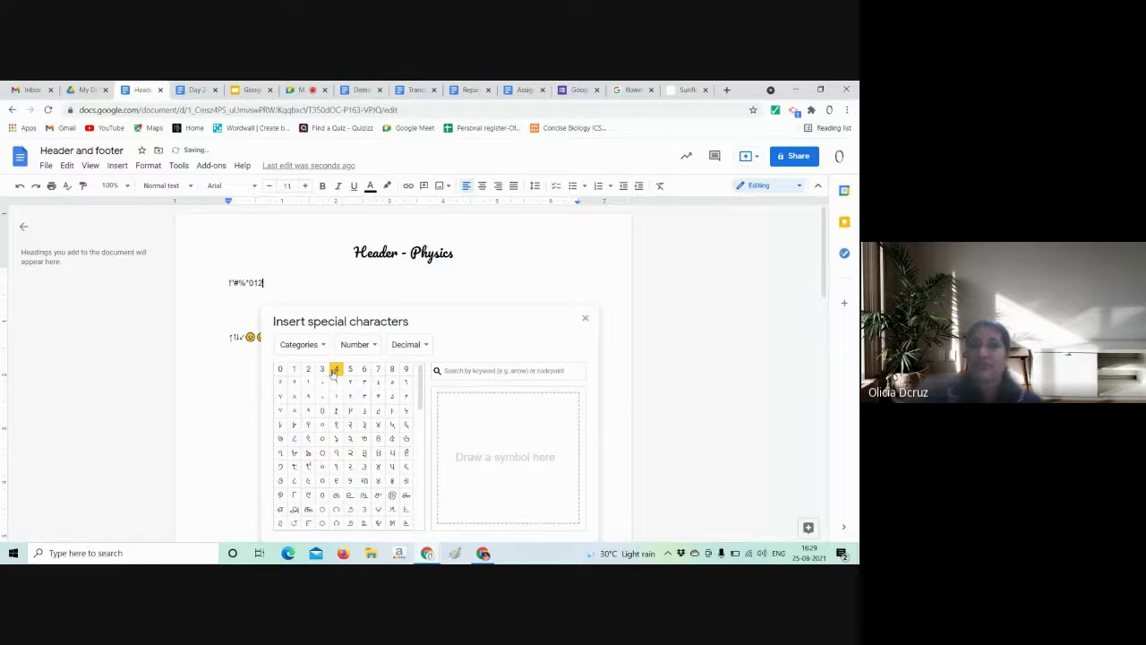
pyautogui.click(336, 369)
pyautogui.click(350, 369)
pyautogui.click(364, 369)
pyautogui.click(378, 370)
pyautogui.click(360, 344)
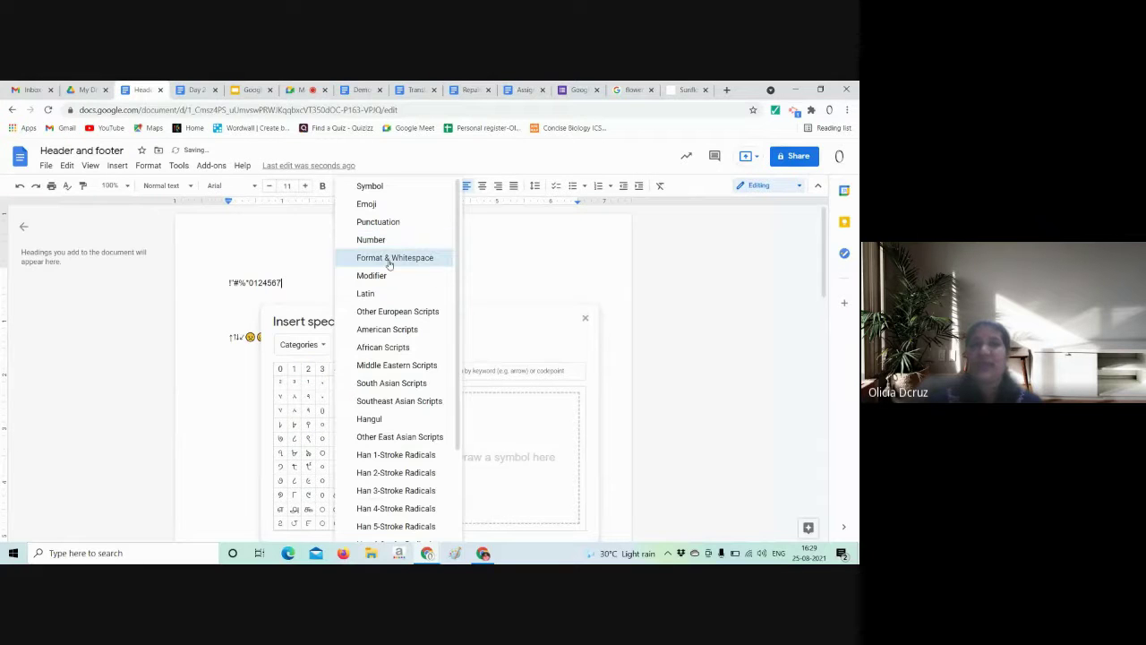
pyautogui.scroll(-3, 399, 376)
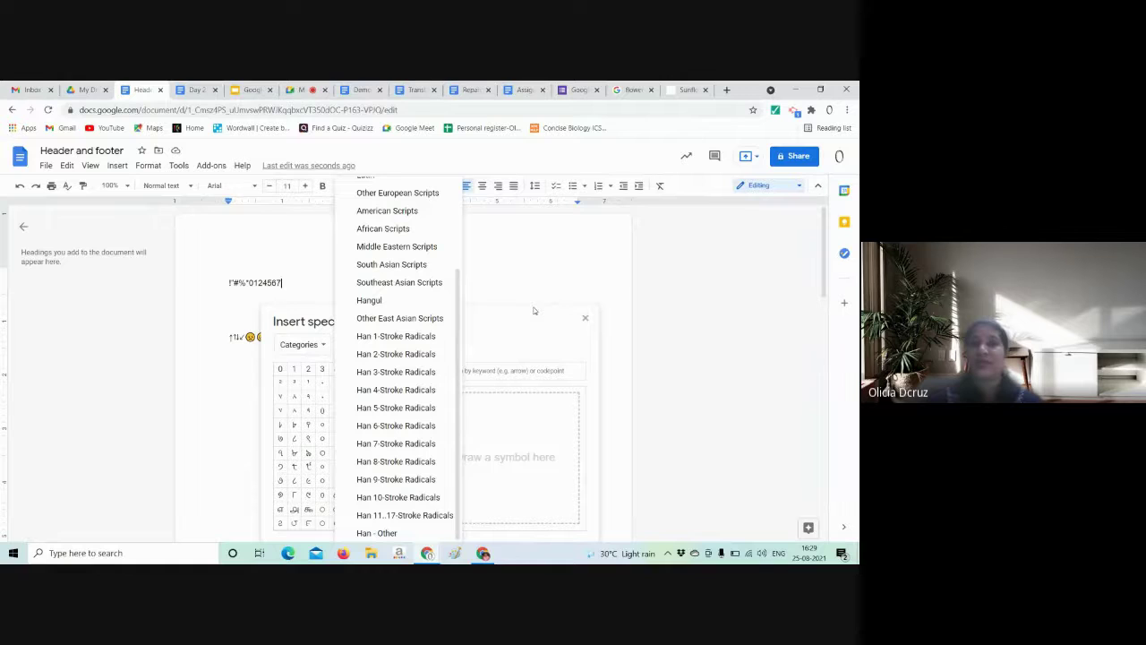
pyautogui.click(586, 319)
pyautogui.click(585, 318)
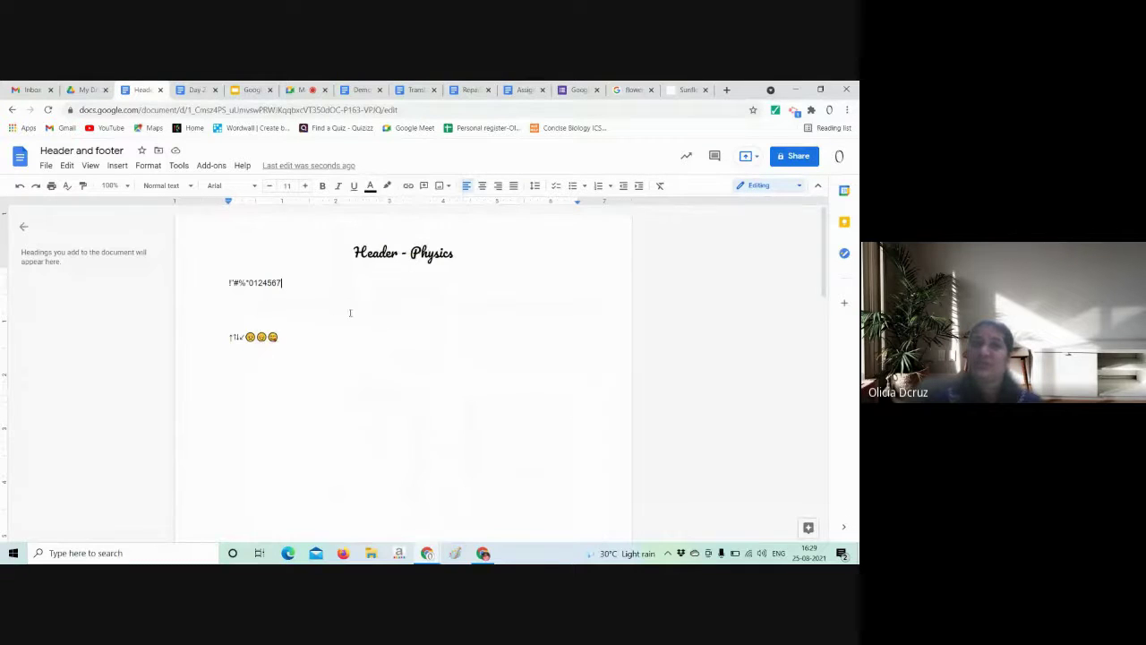
# - Add an equation after the digits, and delete the whole line of punctuation marks and digits
pyautogui.click(118, 165)
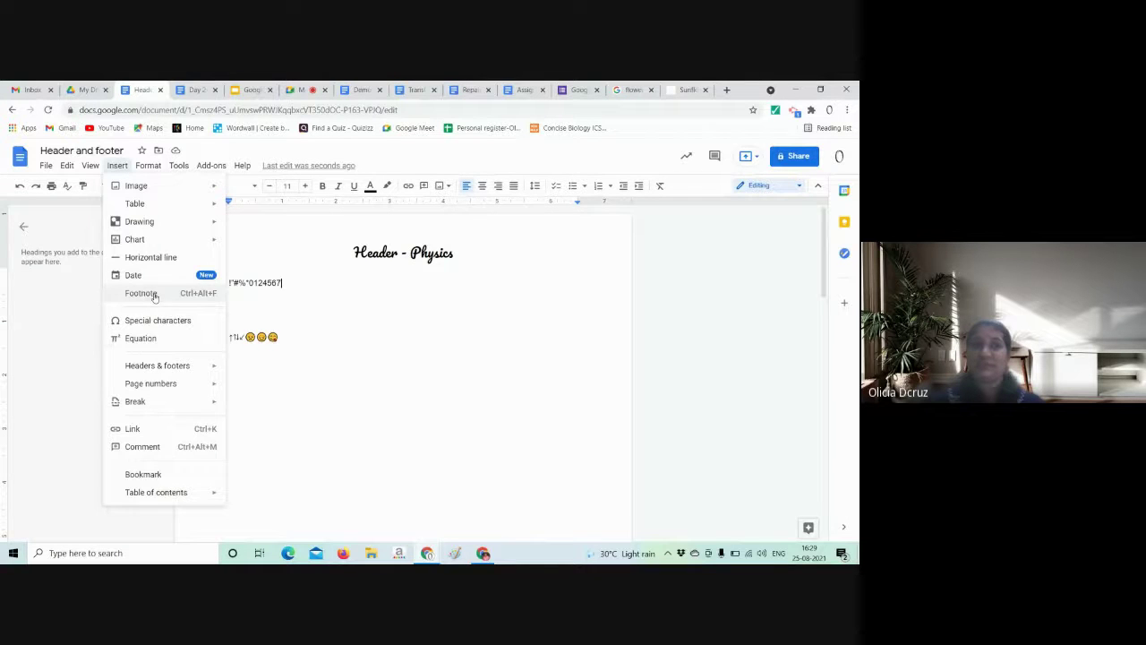
pyautogui.click(144, 338)
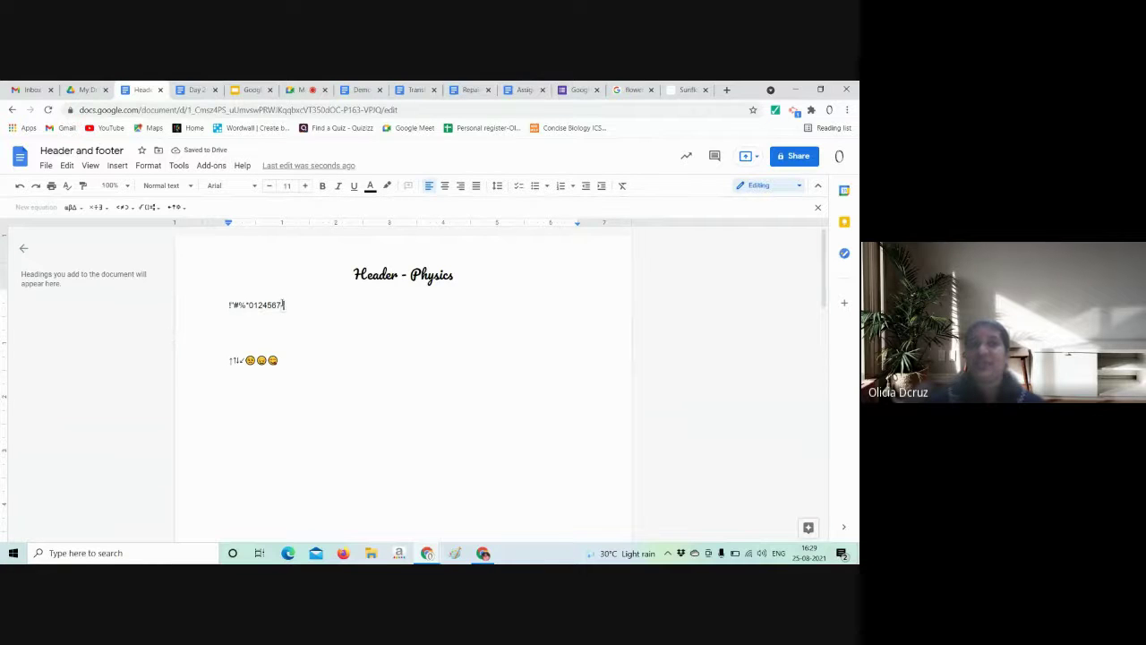
pyautogui.moveTo(284, 304); pyautogui.dragTo(246, 304)
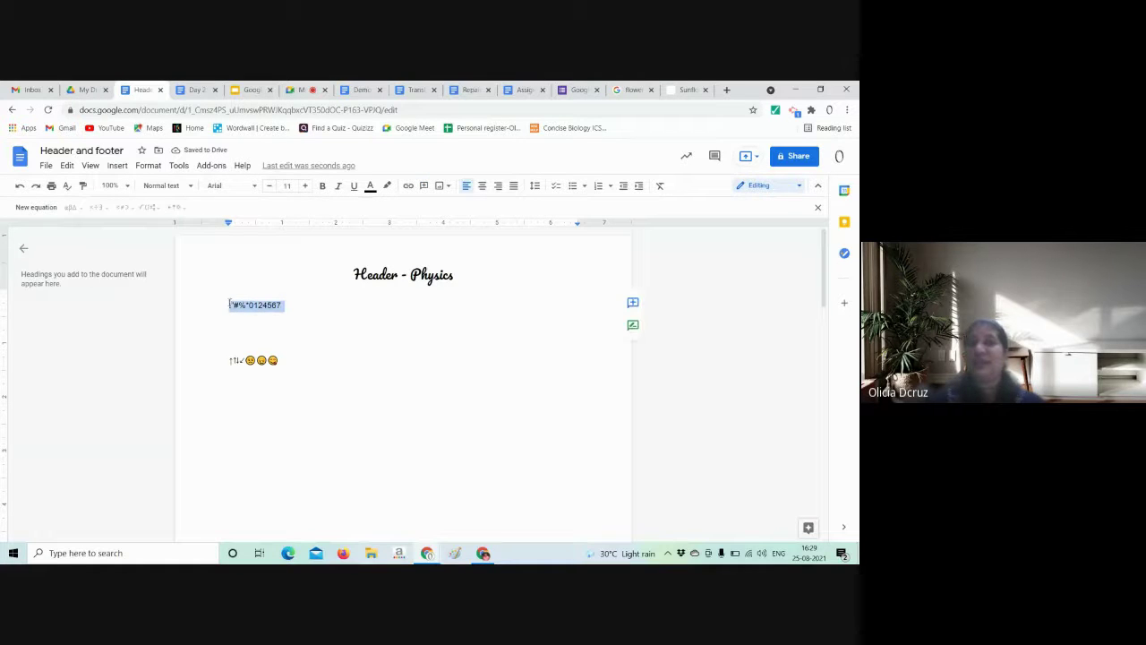
pyautogui.press('BackSpace')
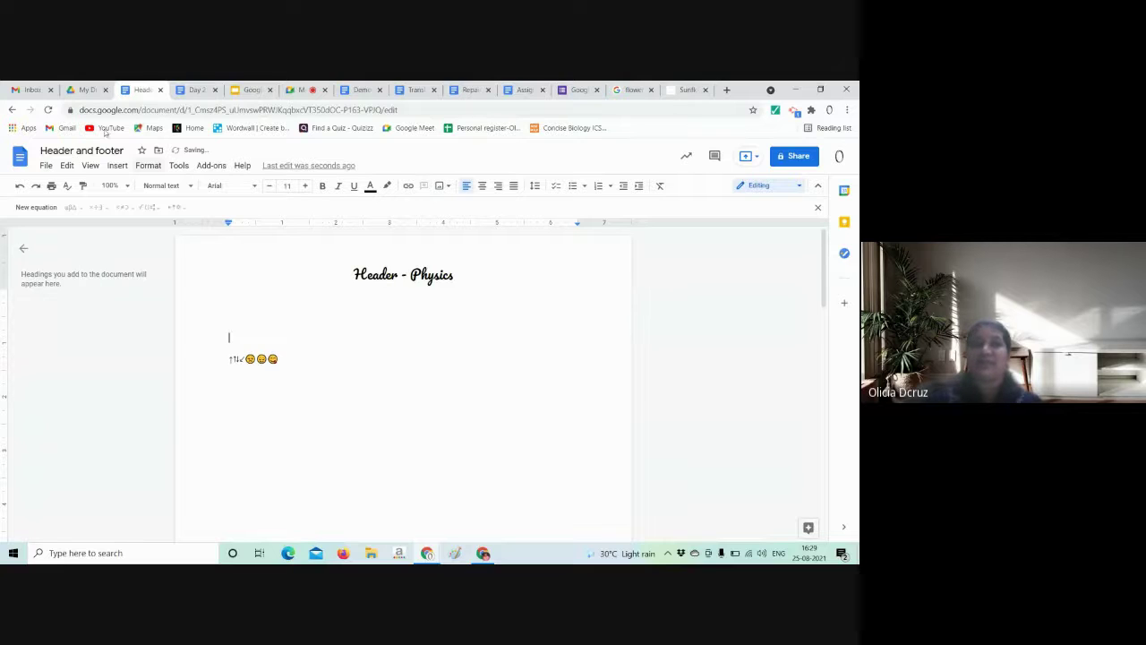
# - Insert a new equation above the arrow and emoji line containing the Greek letters α, β and δ
pyautogui.click(117, 166)
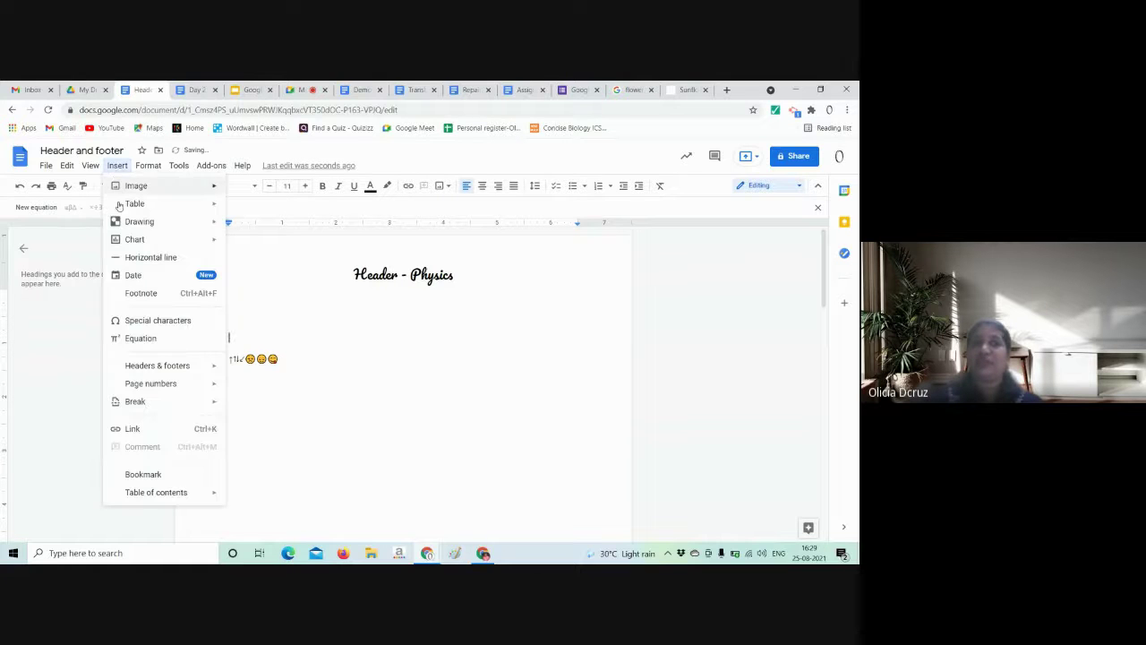
pyautogui.click(140, 338)
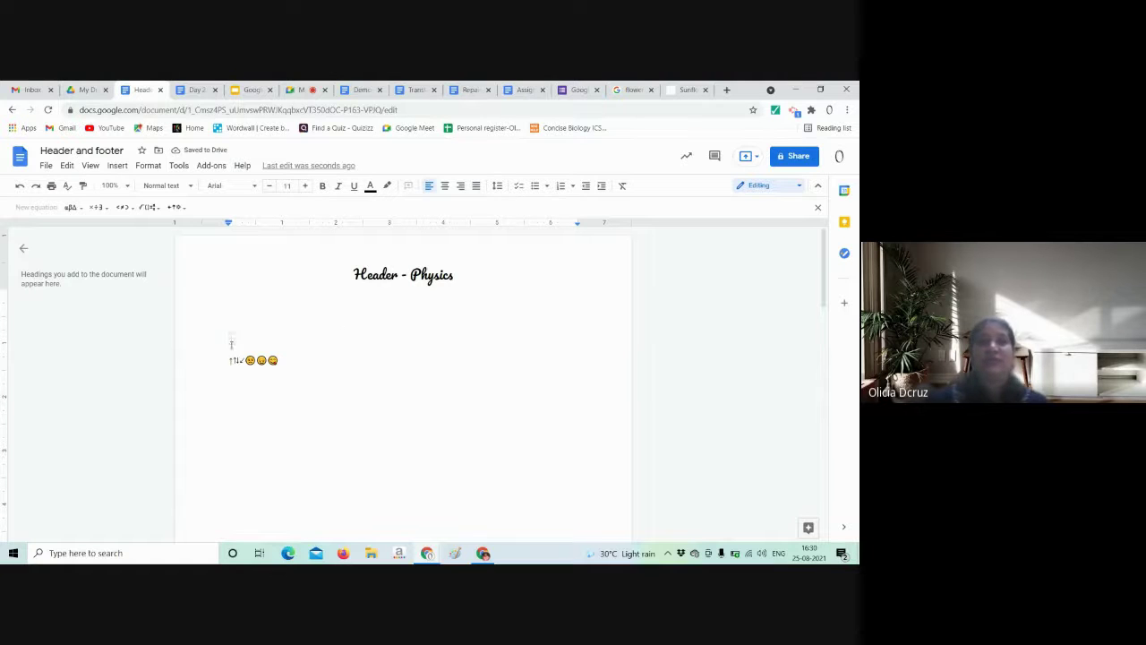
pyautogui.click(78, 208)
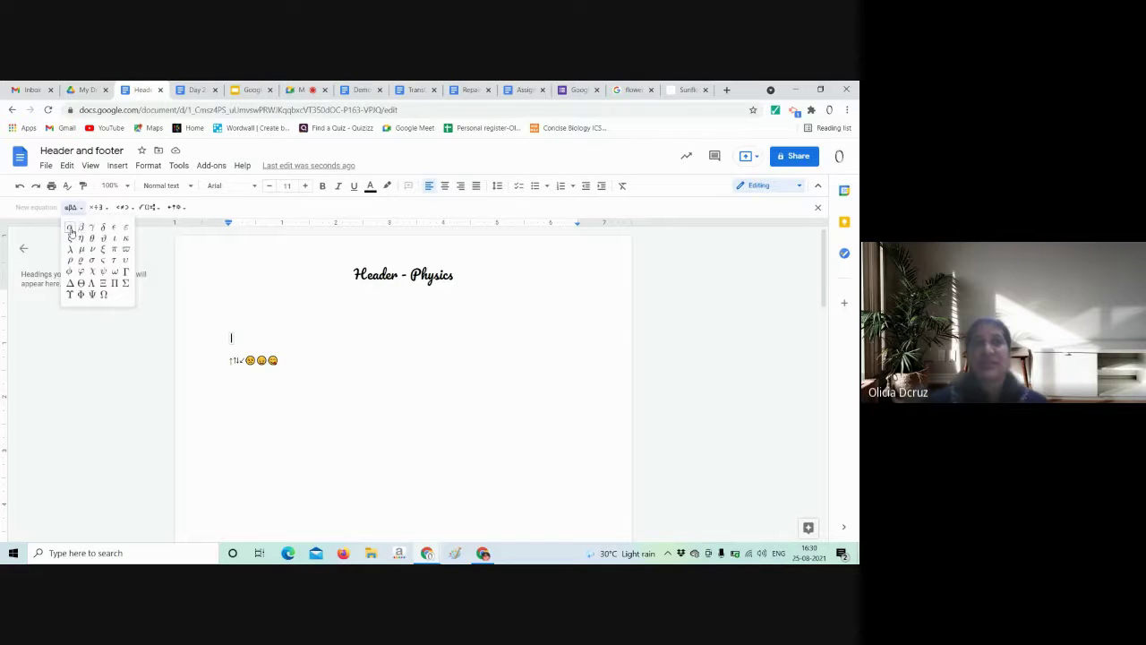
pyautogui.click(71, 228)
pyautogui.click(77, 208)
pyautogui.click(81, 229)
pyautogui.click(76, 208)
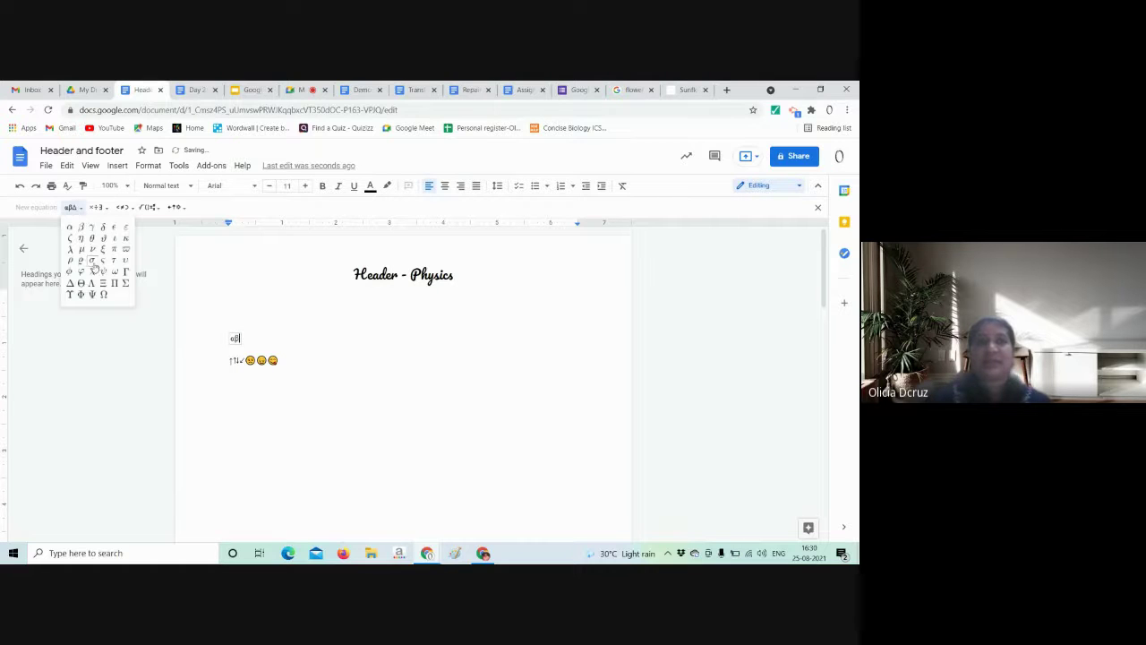
pyautogui.click(101, 229)
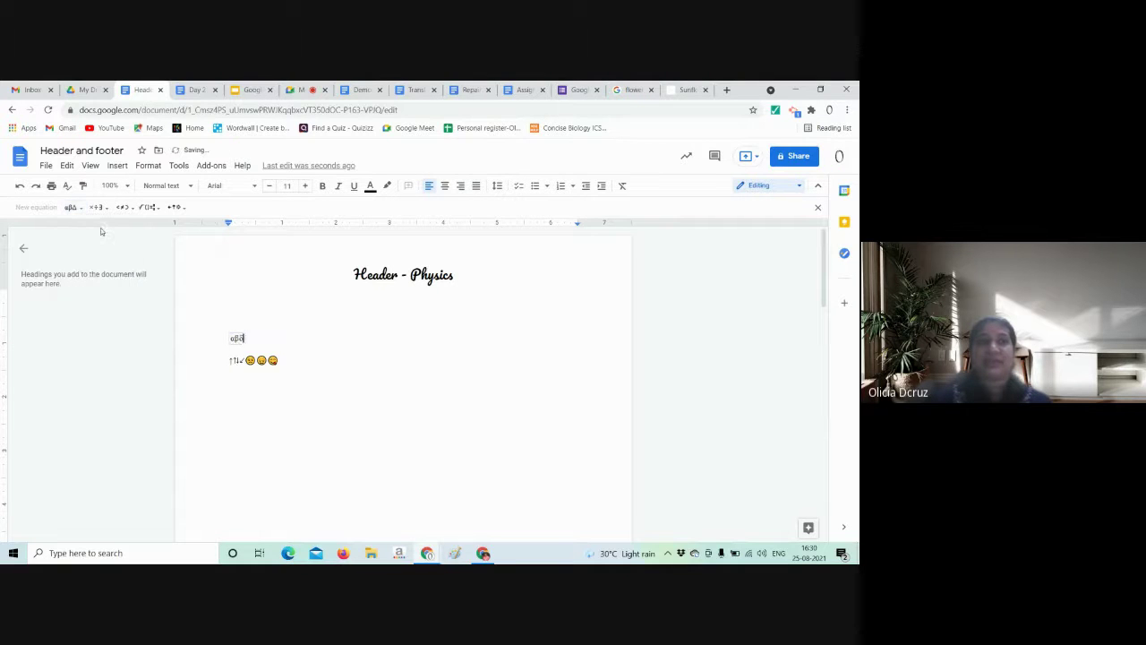
# - Add the operators ×, ÷ and a star to the equation after the Greek letters
pyautogui.click(100, 207)
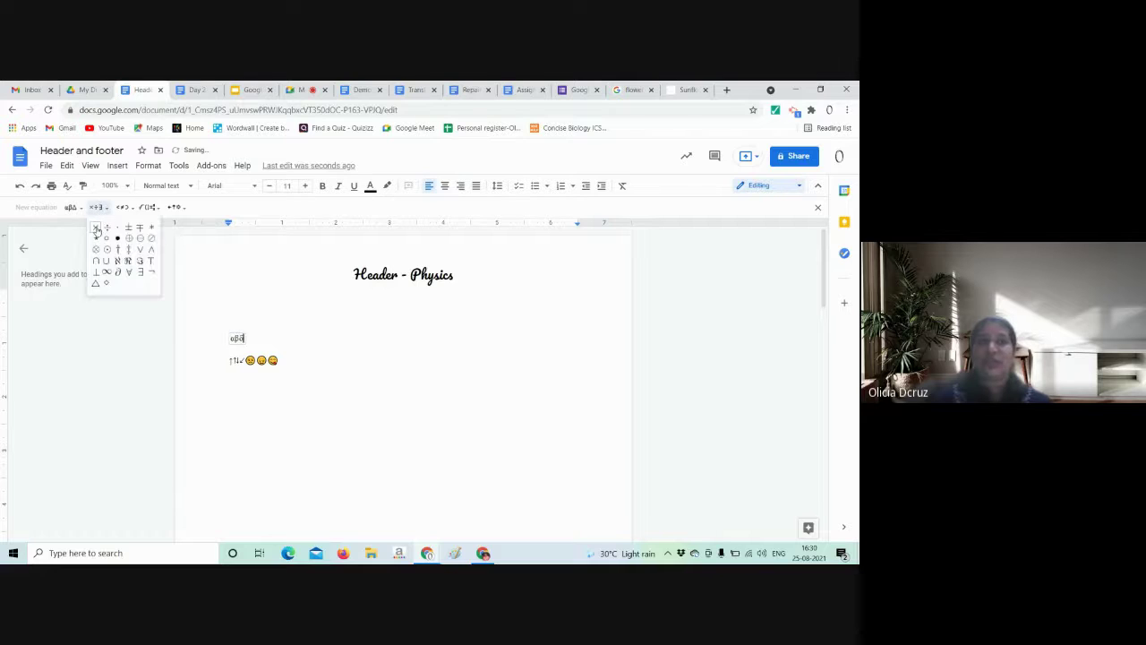
pyautogui.click(96, 227)
pyautogui.click(100, 207)
pyautogui.click(107, 229)
pyautogui.click(99, 207)
pyautogui.click(96, 240)
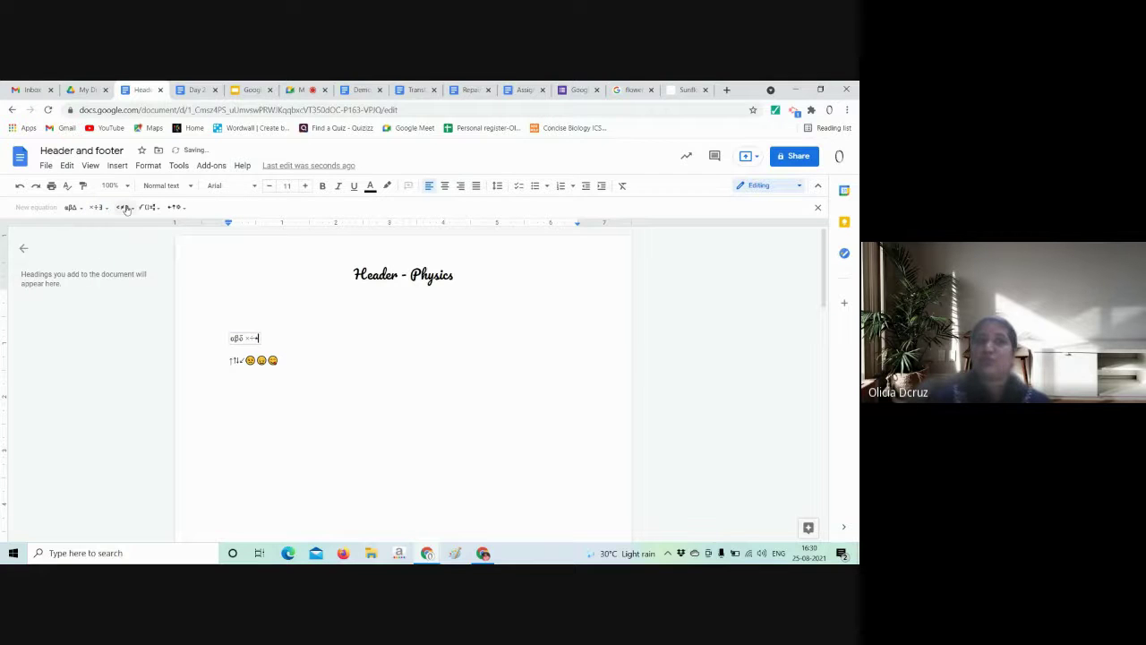
# - Add the relations ≤ and ≥ followed by a superscript template to the equation
pyautogui.click(124, 207)
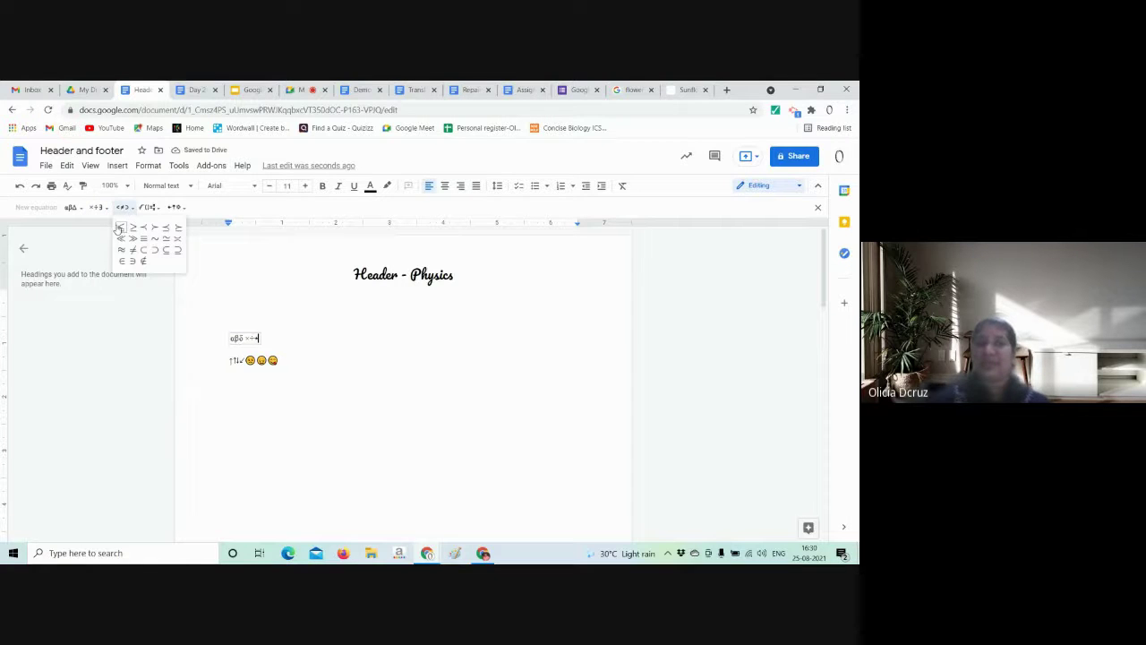
pyautogui.click(128, 228)
pyautogui.click(123, 207)
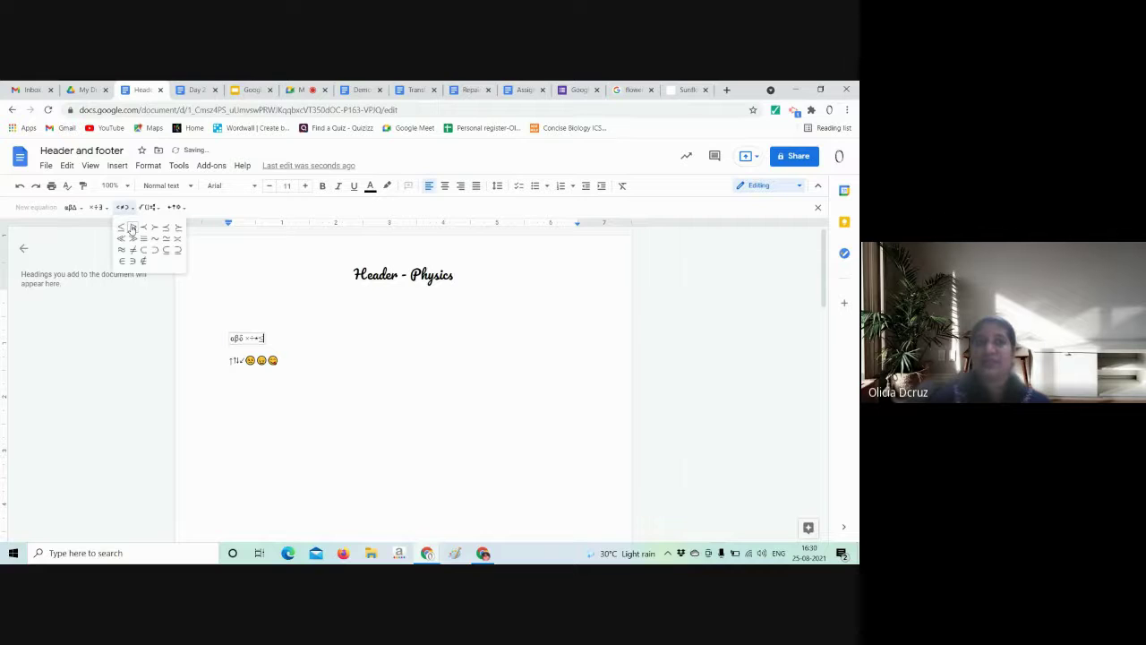
pyautogui.click(131, 229)
pyautogui.click(124, 207)
pyautogui.click(147, 208)
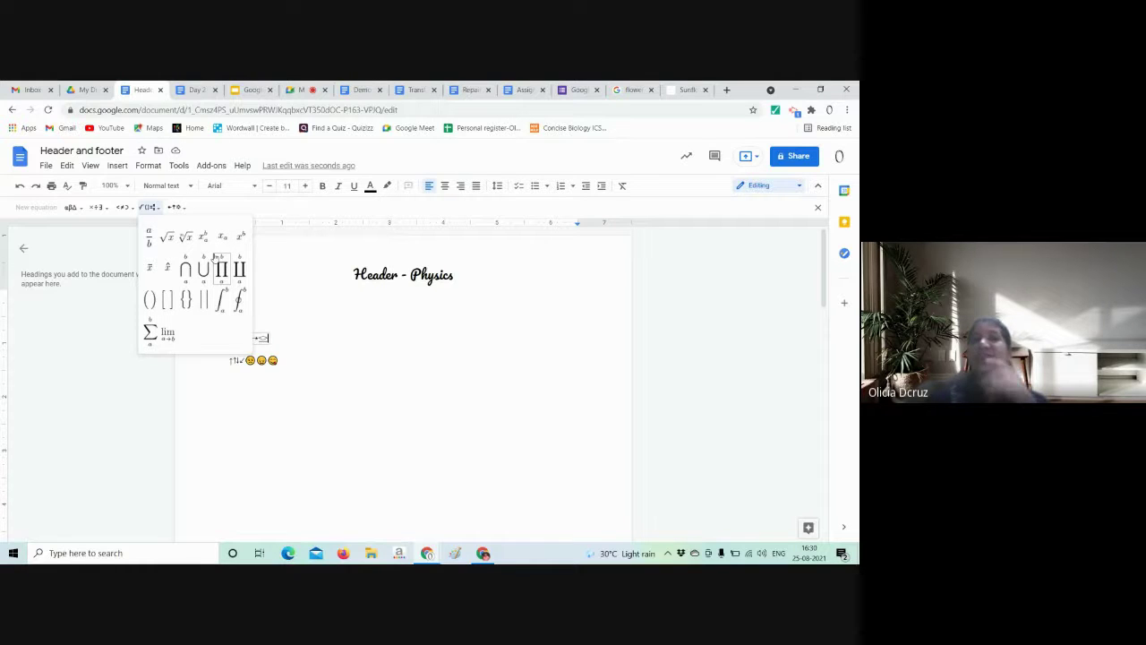
pyautogui.click(244, 241)
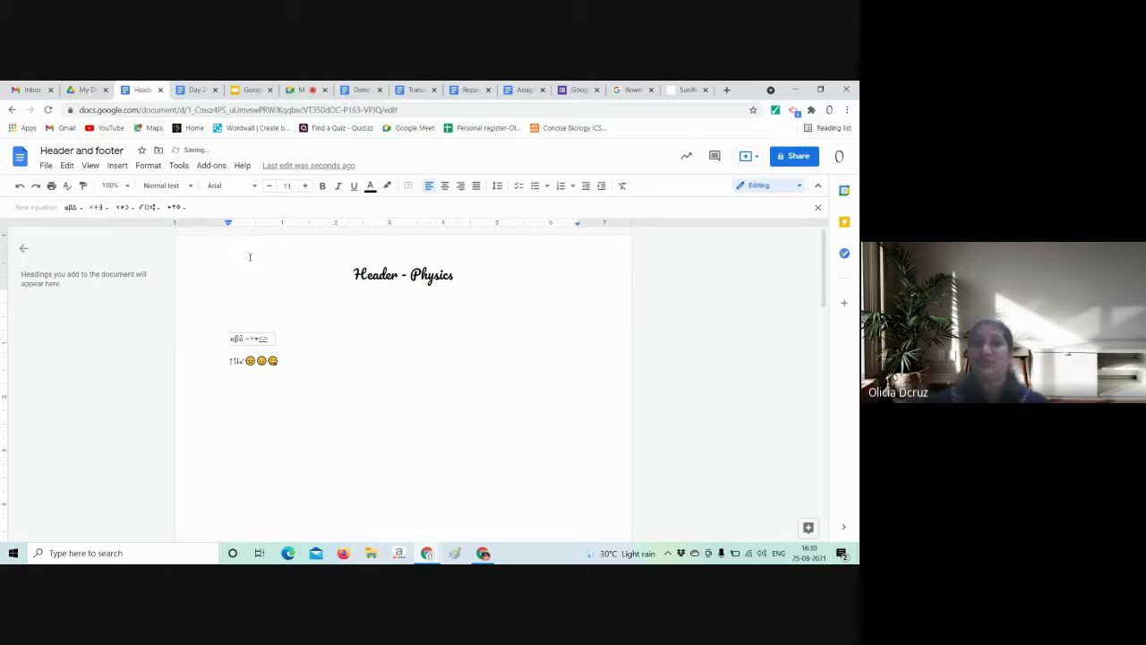
# - Insert a new equation below the Greek letter equation, containing a fraction with its numerator and denominator filled in
pyautogui.click(117, 165)
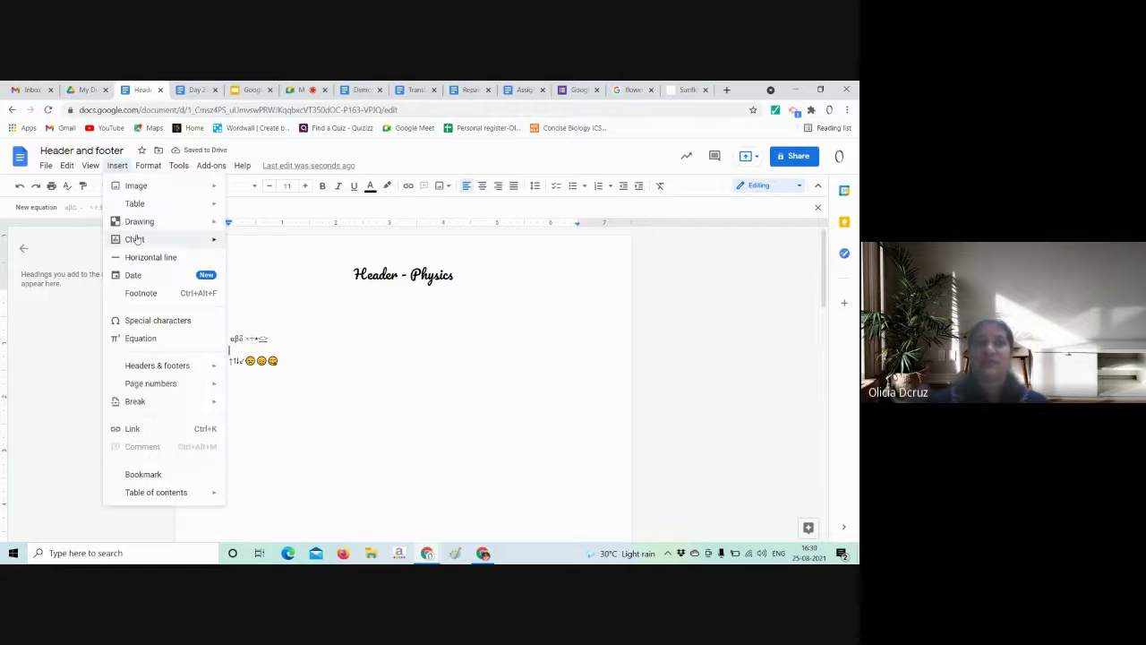
pyautogui.click(154, 338)
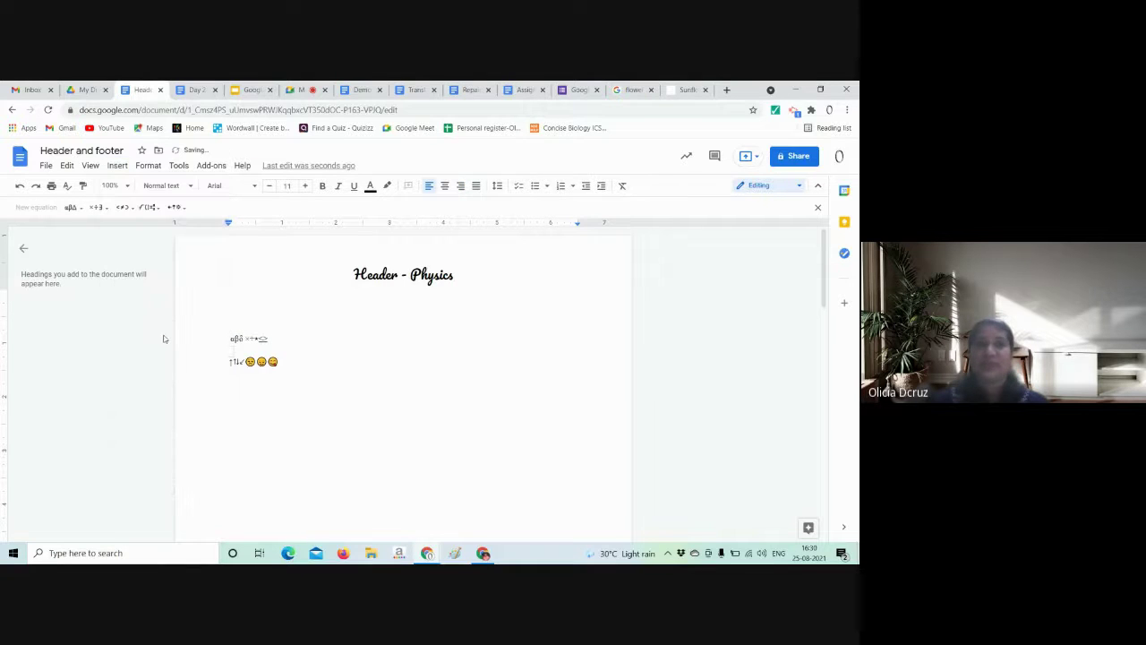
pyautogui.click(148, 207)
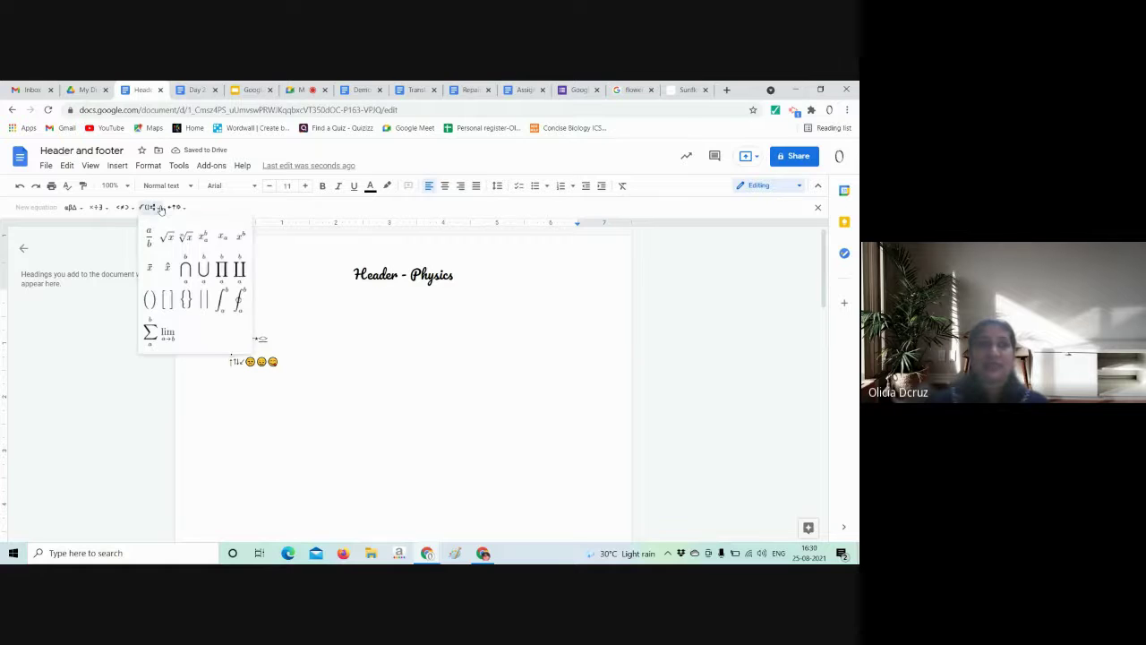
pyautogui.click(175, 207)
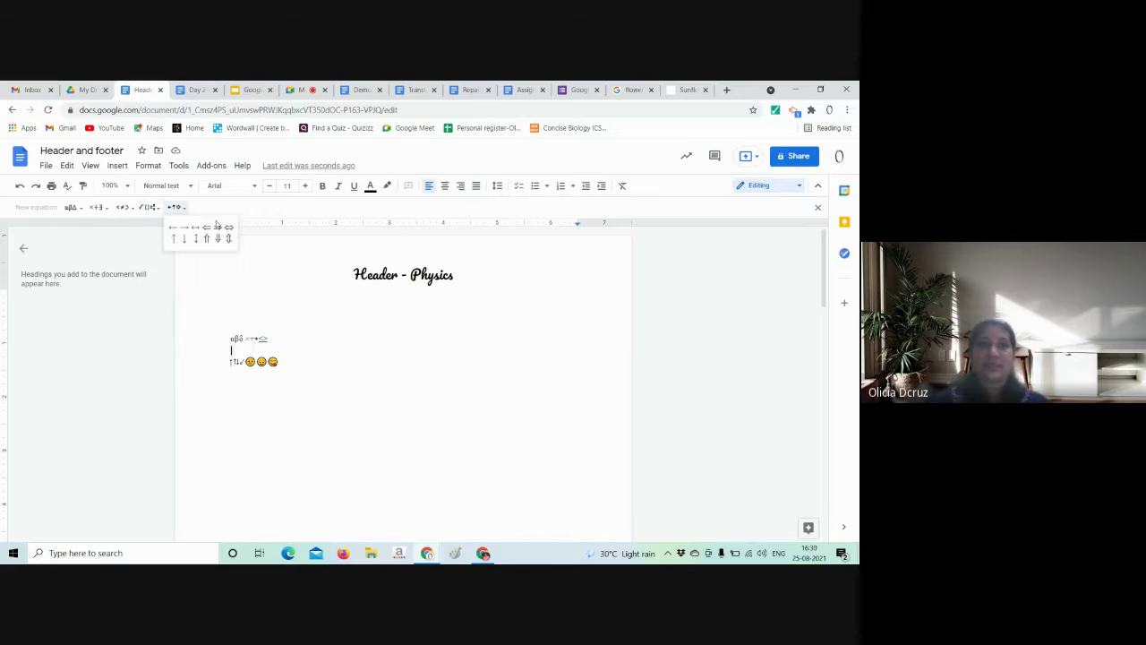
pyautogui.moveTo(147, 207)
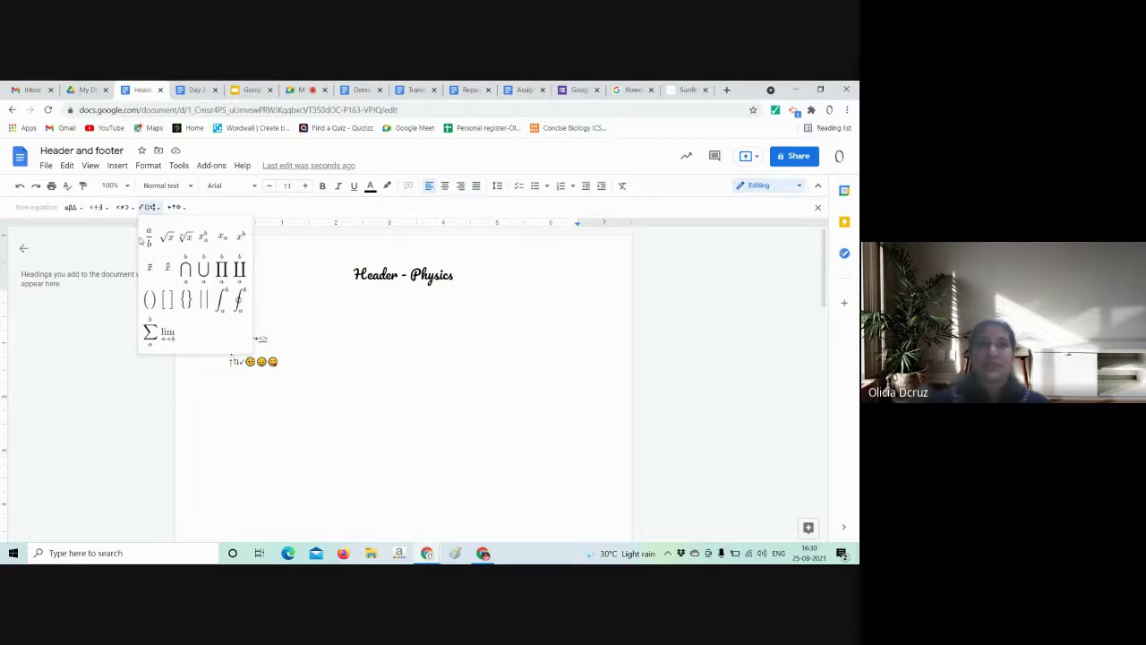
pyautogui.click(149, 236)
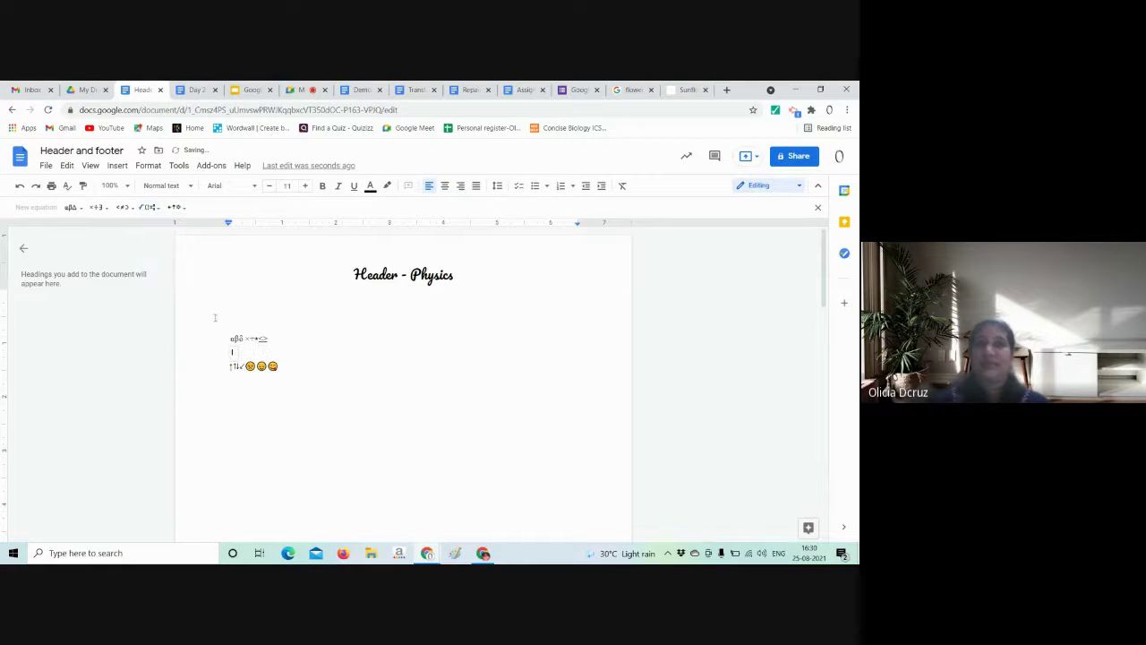
pyautogui.click(261, 354)
pyautogui.click(238, 351)
pyautogui.write('a')
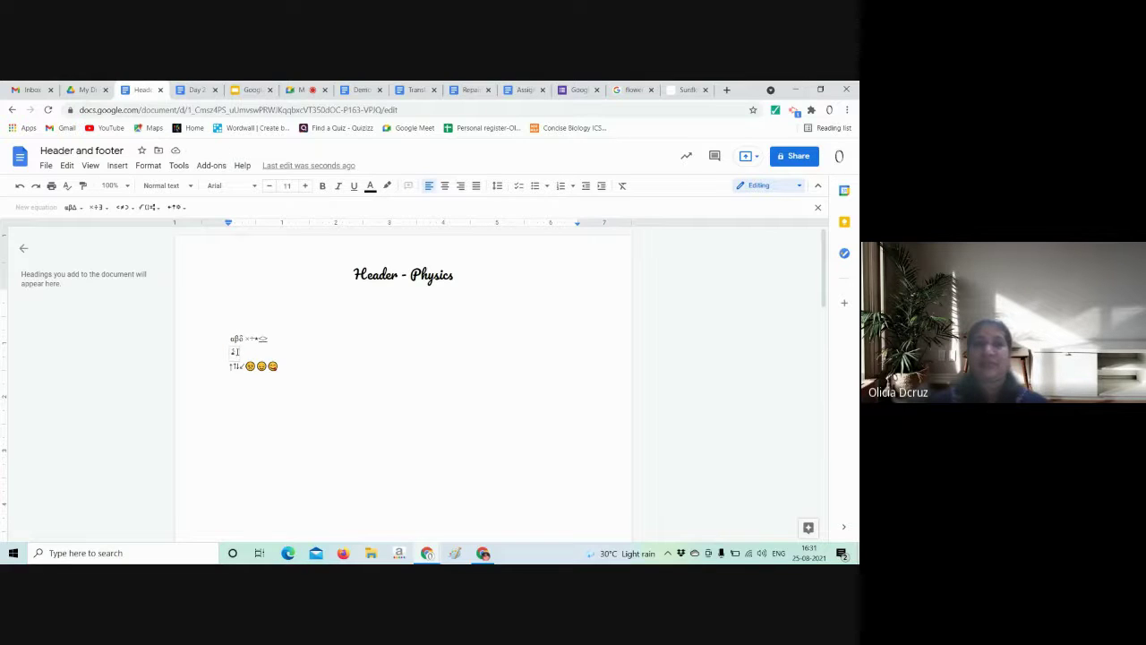
pyautogui.press('BackSpace')
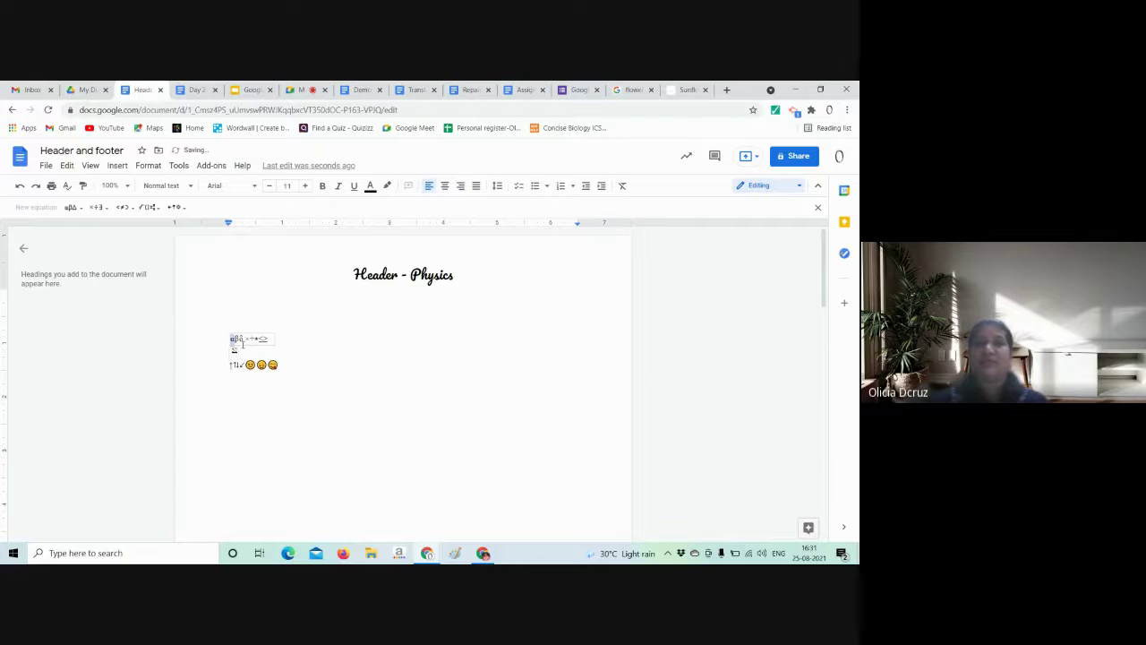
# - Increase the font size of both equations and the emoji line to 19, and correct the fraction to 5/7
pyautogui.moveTo(242, 344); pyautogui.dragTo(296, 376)
pyautogui.click(304, 185)
pyautogui.click(304, 185)
pyautogui.click(305, 185)
pyautogui.click(305, 186)
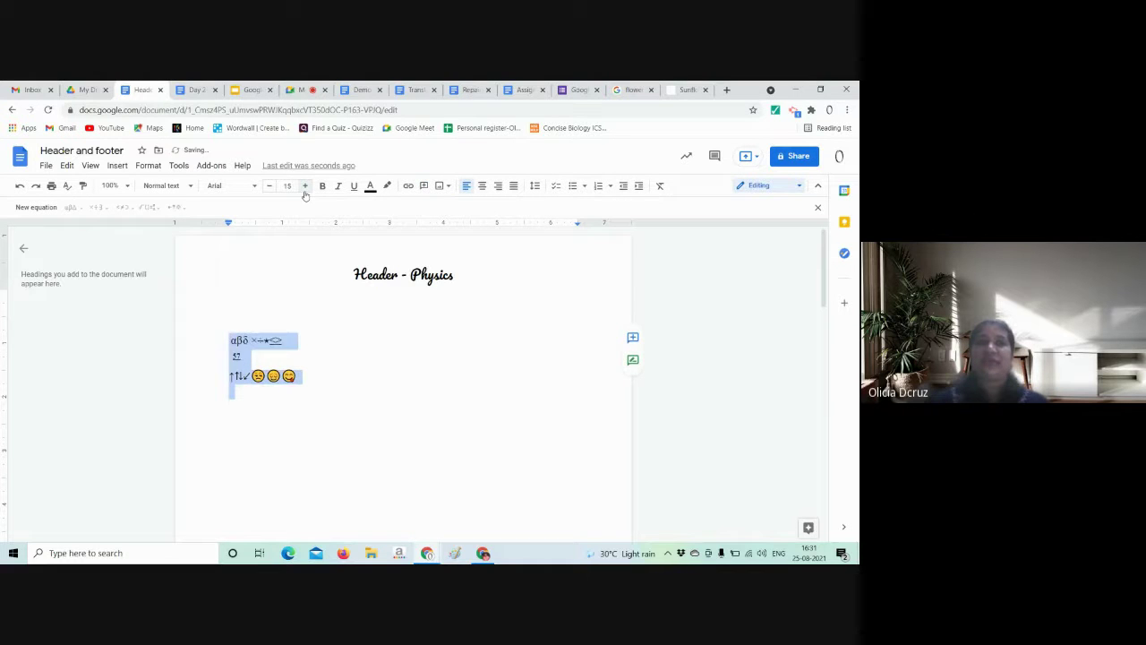
pyautogui.click(304, 186)
pyautogui.click(304, 185)
pyautogui.click(305, 185)
pyautogui.click(305, 186)
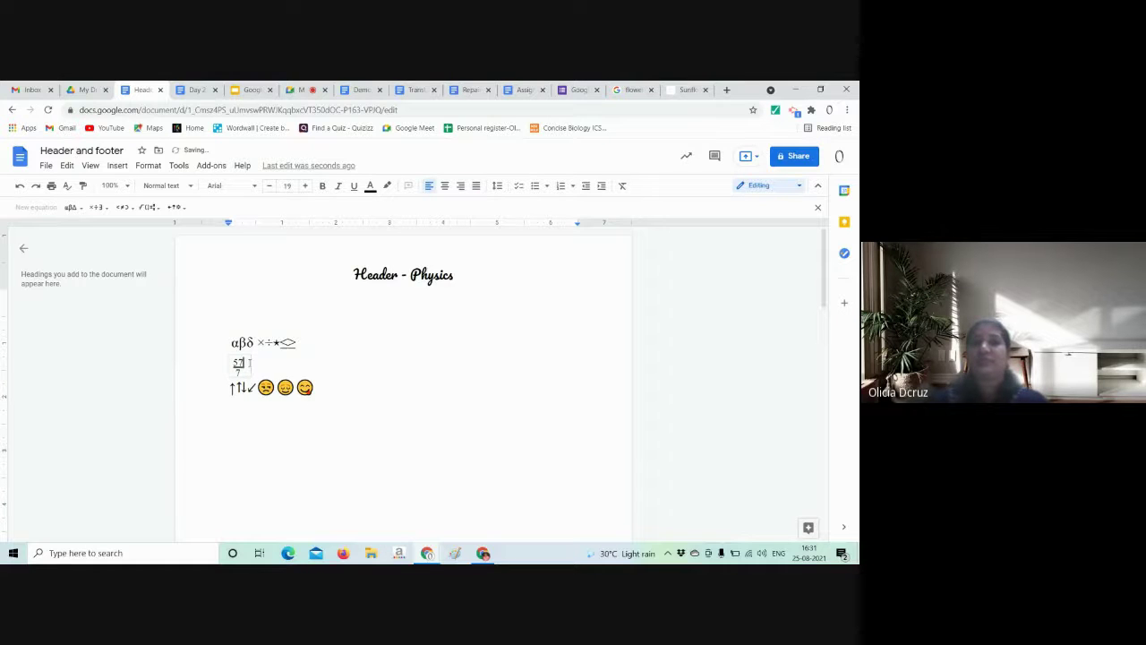
pyautogui.click(331, 378)
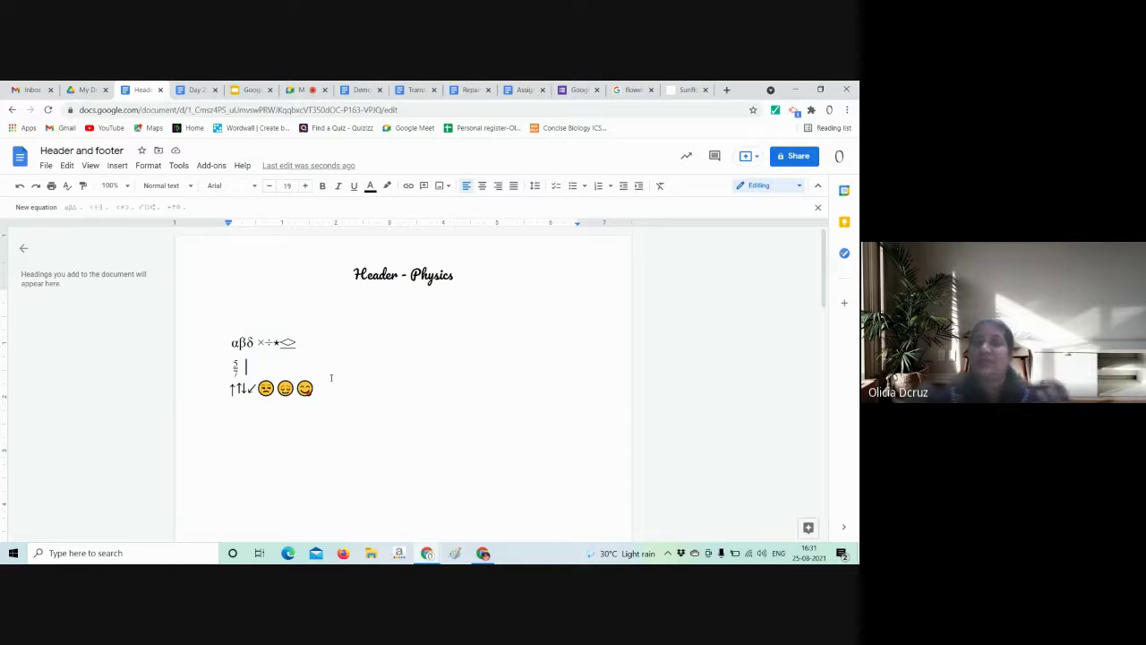
# - Enter the text "Neeraj chopra" on a blank line below the arrow and emoji line
pyautogui.click(117, 165)
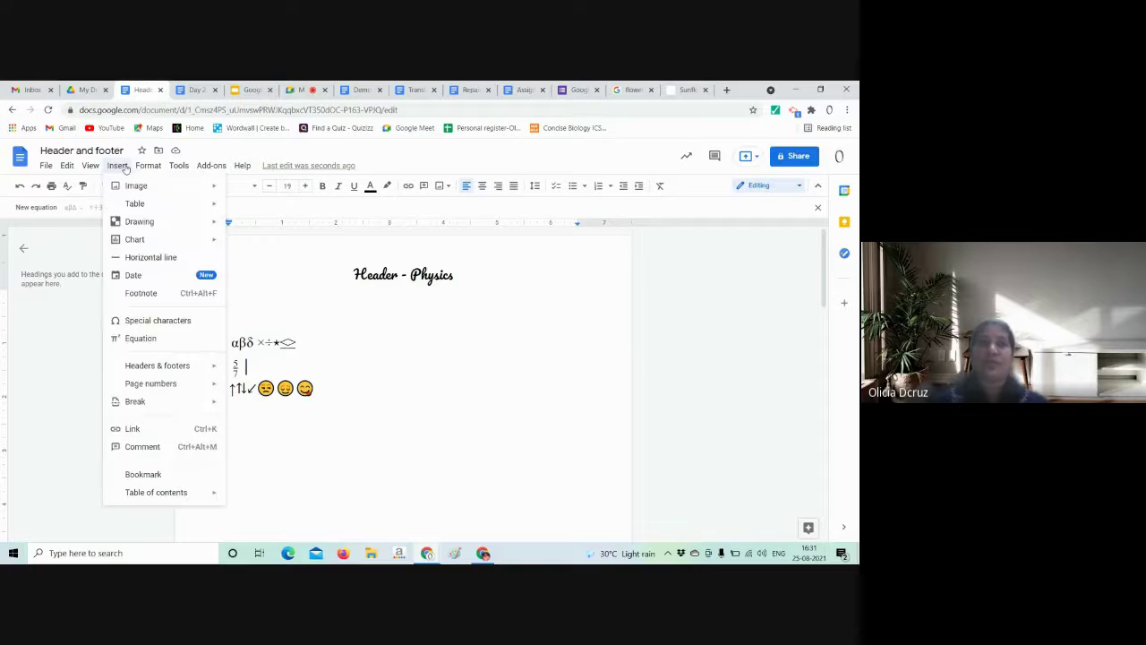
pyautogui.moveTo(144, 367)
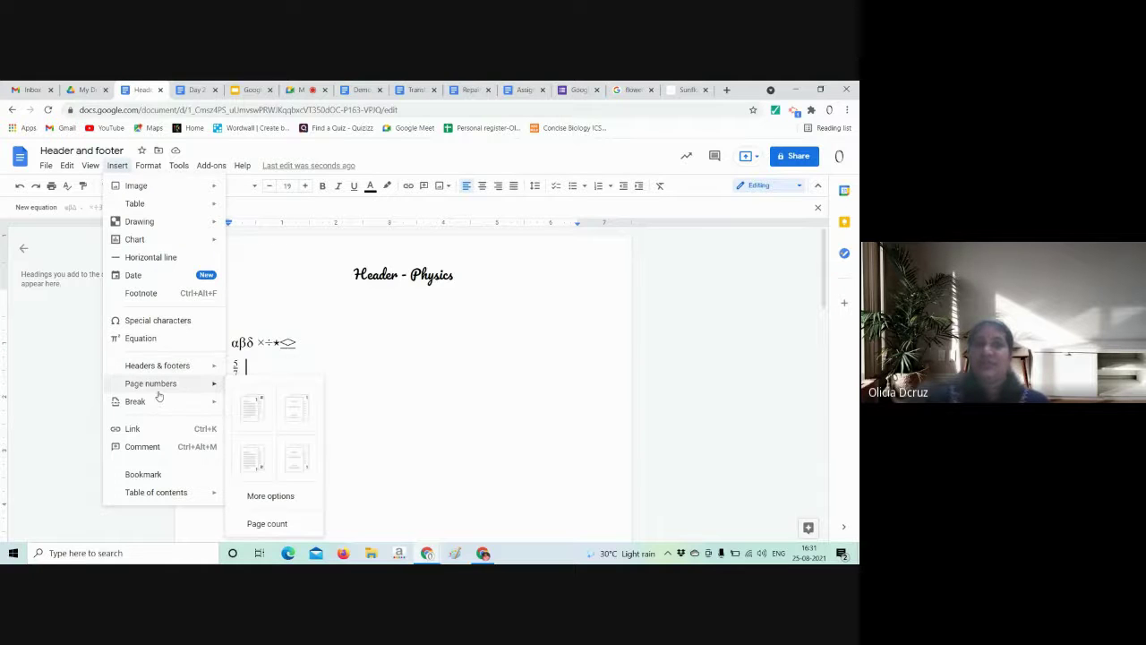
pyautogui.click(231, 444)
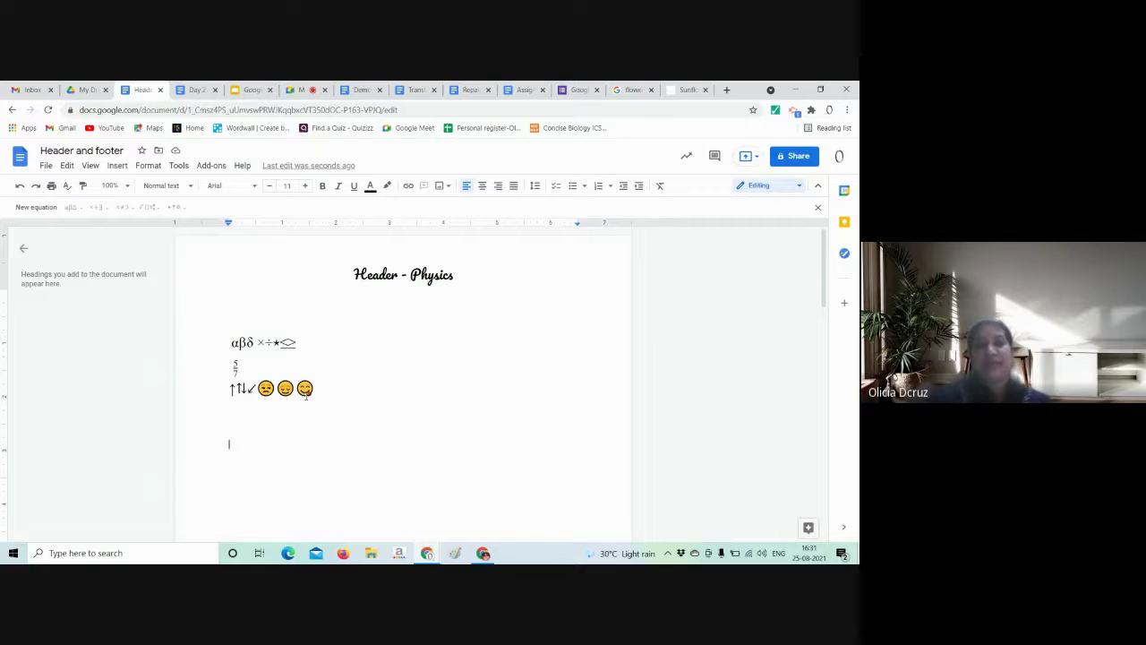
pyautogui.write('Neeraj chopra')
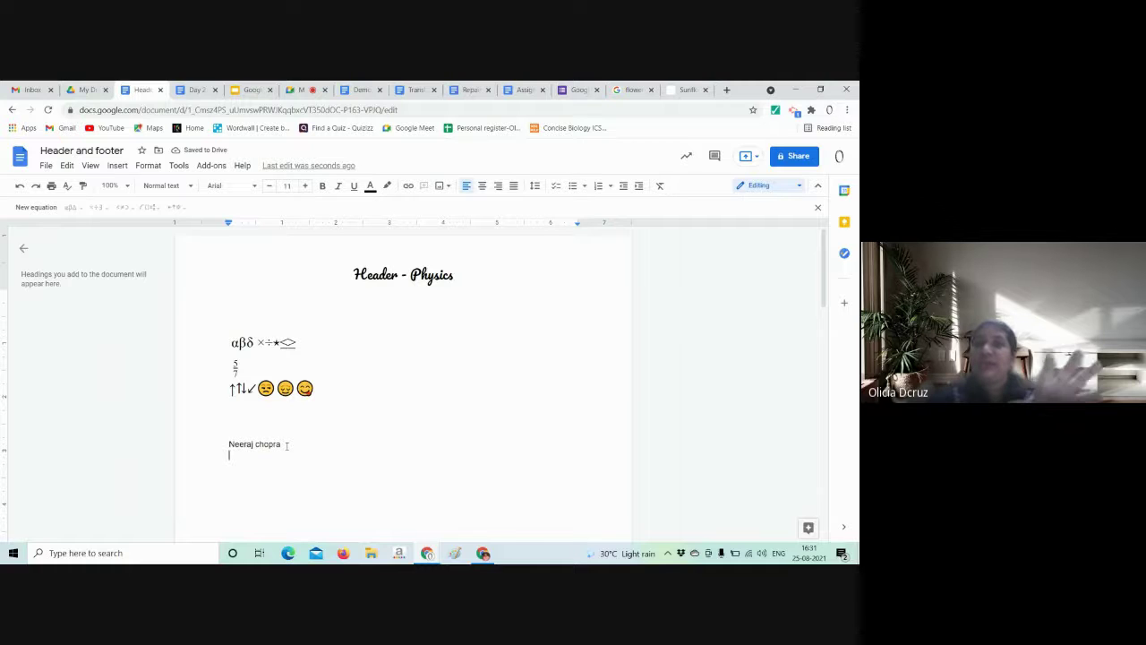
# - Close the leftover flower tabs, search Google for Neeraj Chopra in a new tab and open the Wikipedia article
pyautogui.click(651, 89)
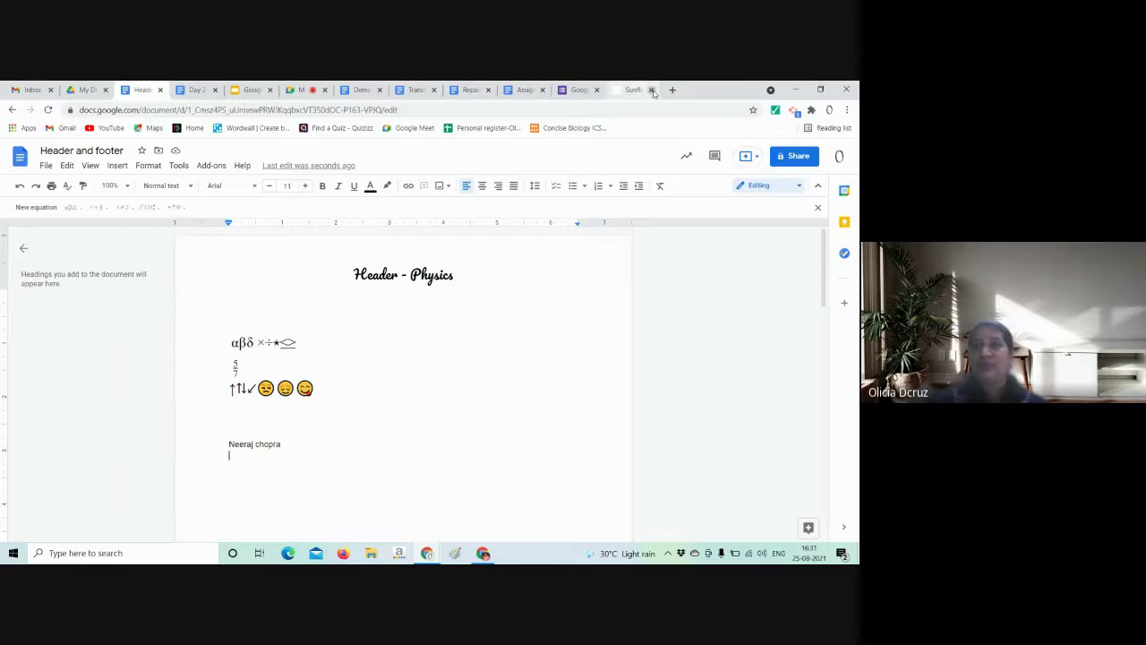
pyautogui.click(671, 92)
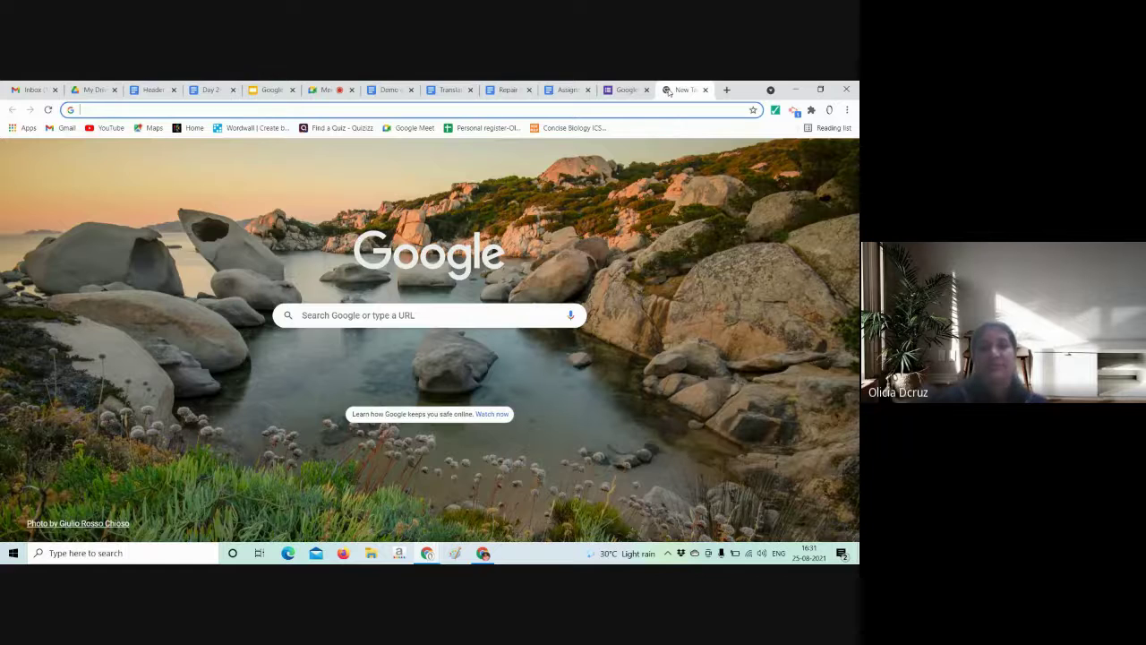
pyautogui.write('nweraj')
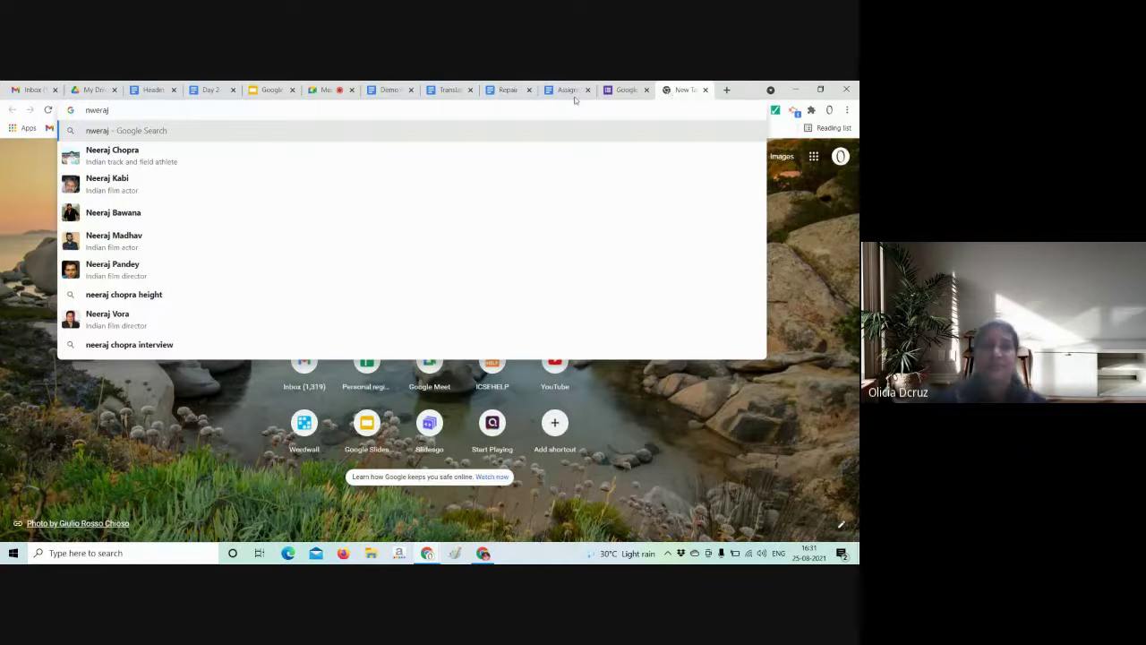
pyautogui.click(384, 155)
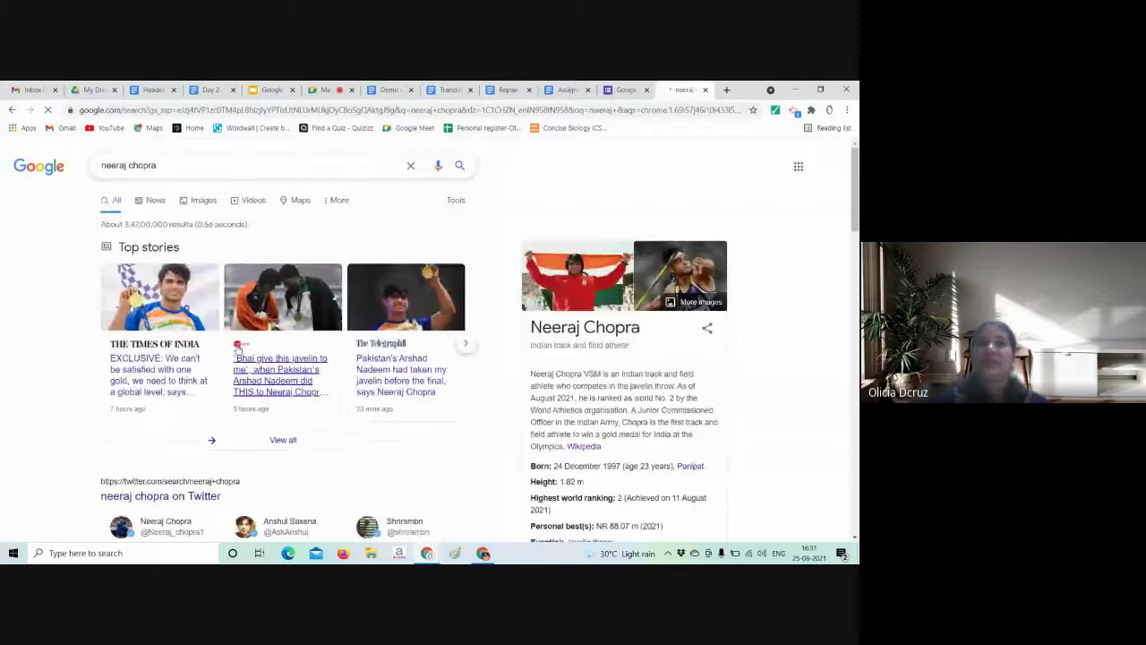
pyautogui.scroll(-6, 201, 418)
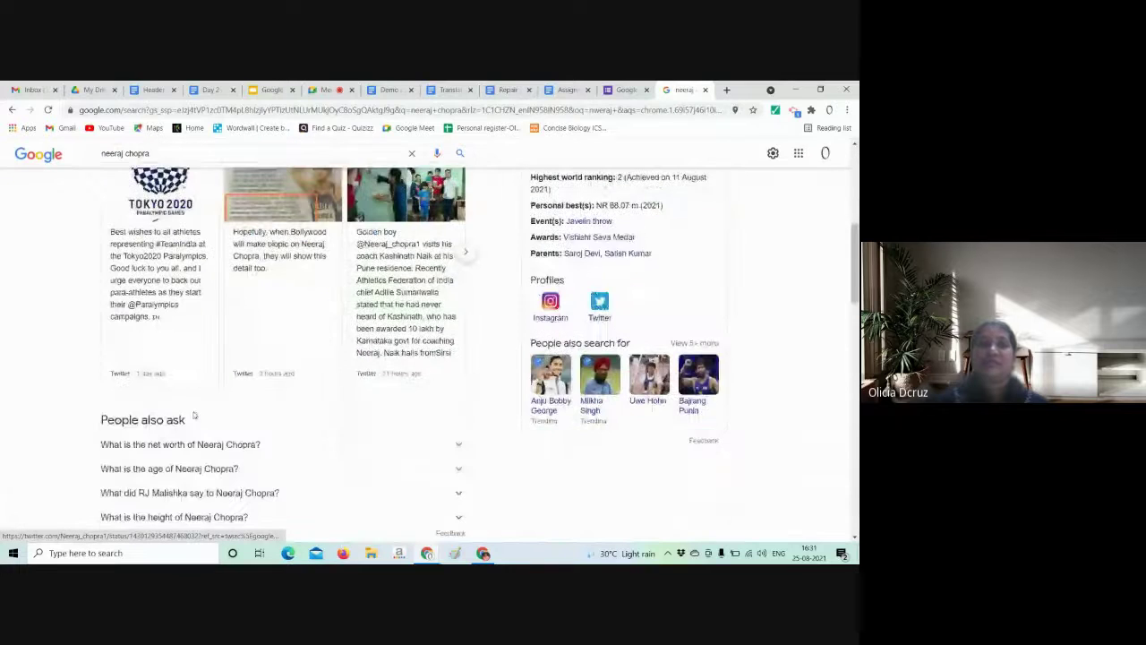
pyautogui.scroll(-1, 191, 418)
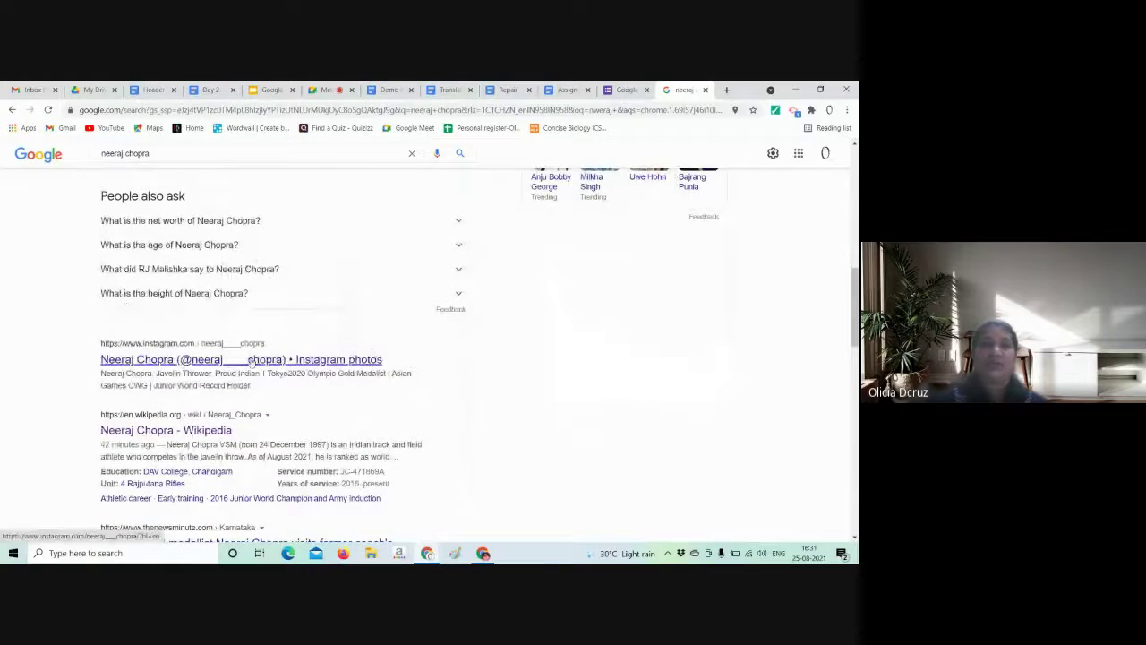
pyautogui.scroll(-2, 251, 360)
pyautogui.click(215, 324)
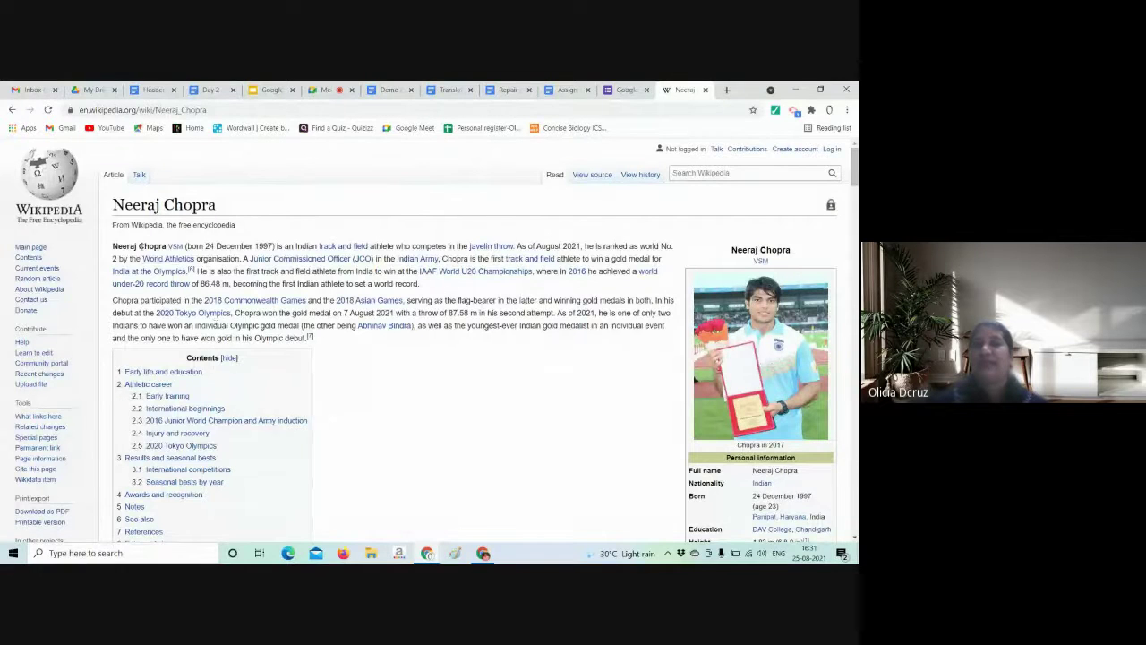
# - Copy the Wikipedia article's address and apply it as a link to the text "Neeraj chopra" in the "Header and footer" document
pyautogui.click(242, 110)
pyautogui.hotkey('ctrl', 'c')
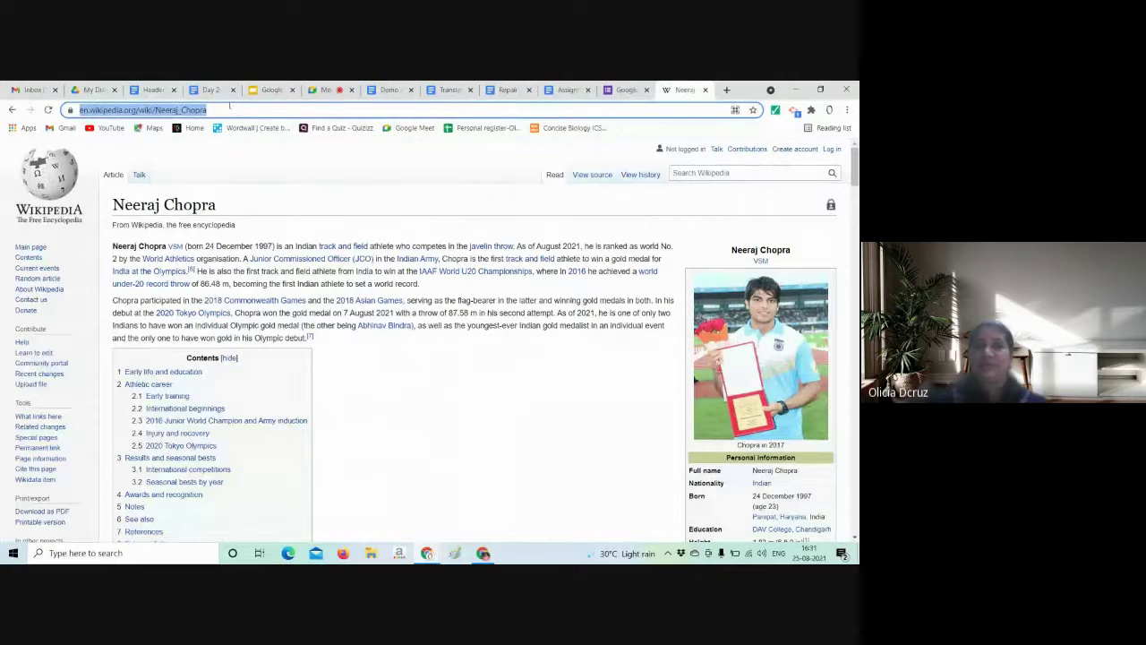
pyautogui.click(162, 90)
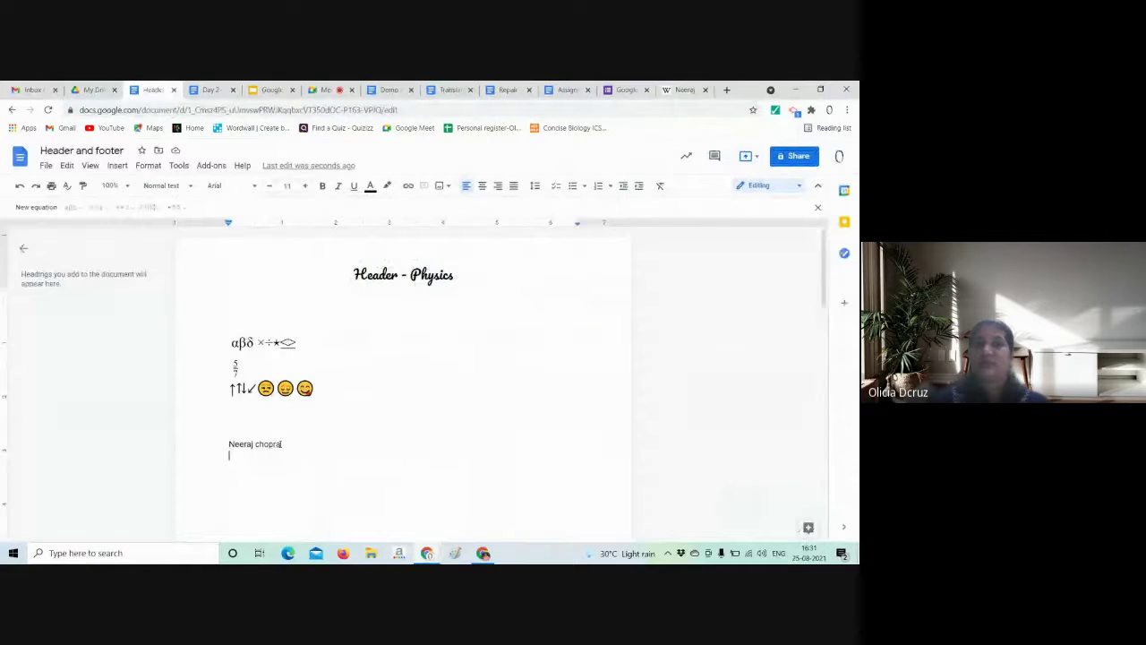
pyautogui.moveTo(283, 444); pyautogui.dragTo(242, 444)
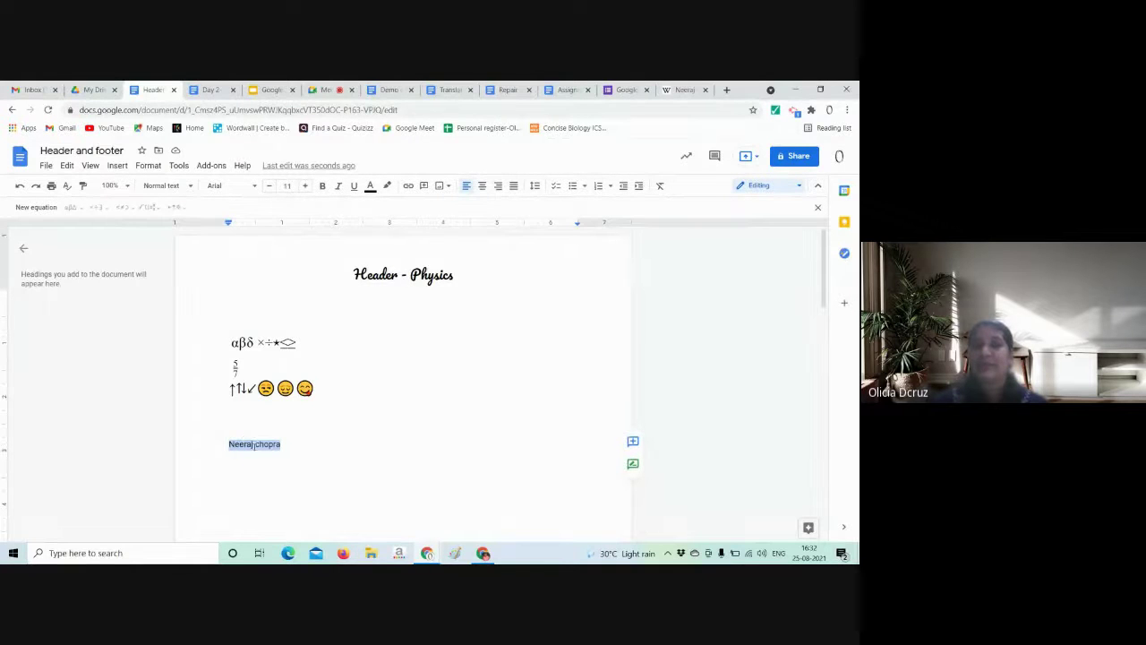
pyautogui.rightClick(256, 445)
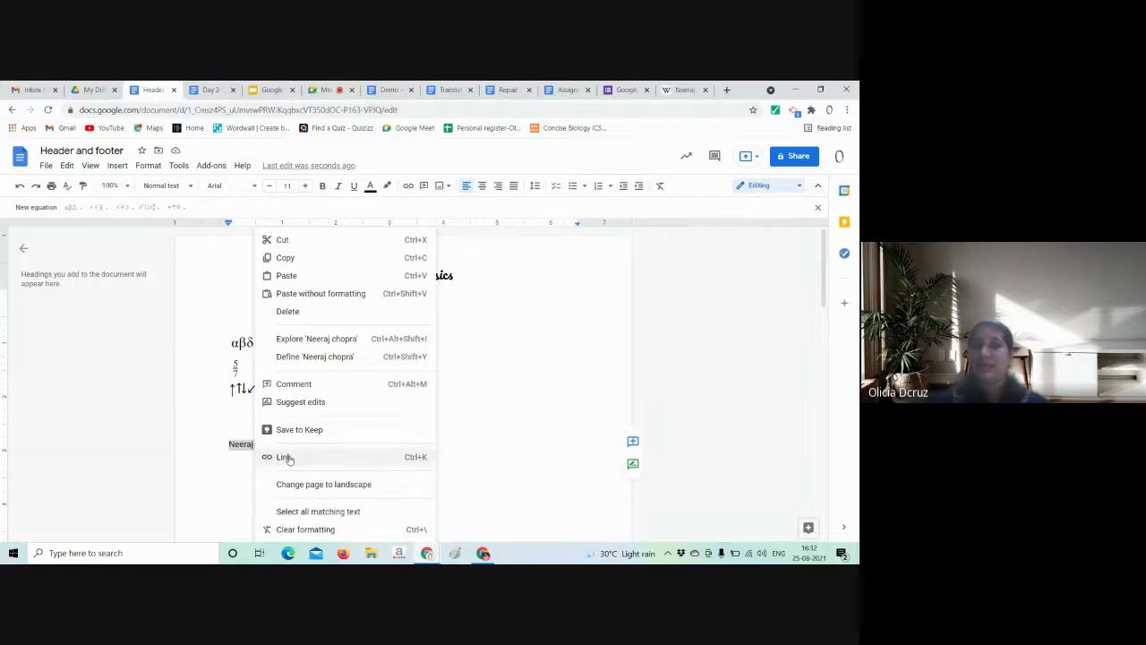
pyautogui.click(283, 457)
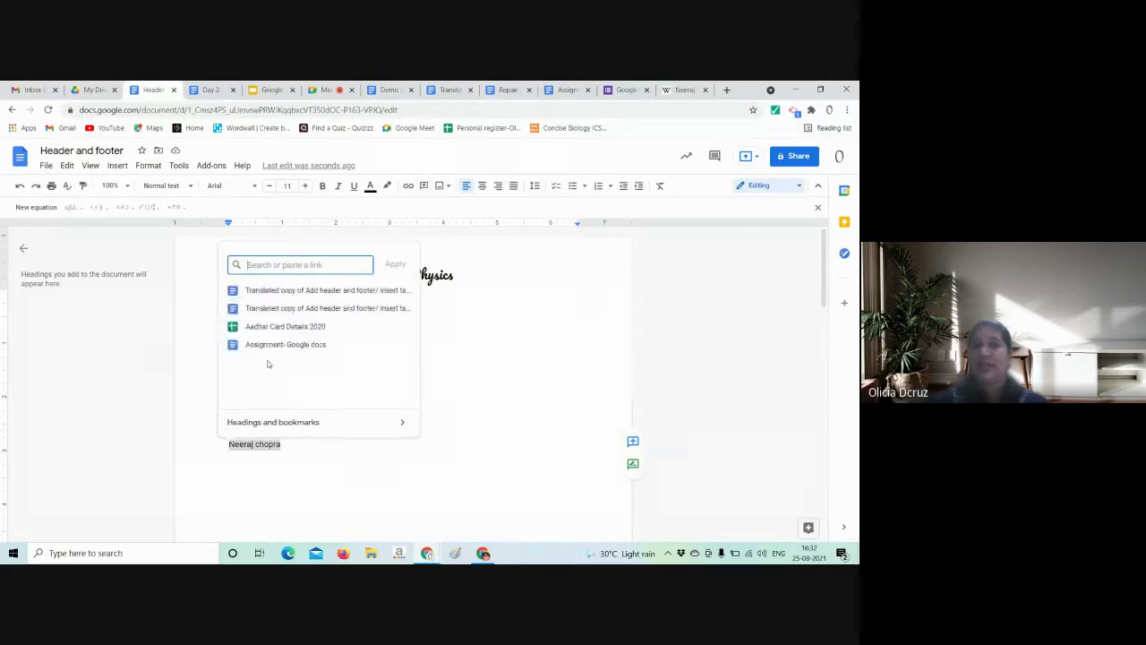
pyautogui.hotkey('ctrl', 'v')
pyautogui.click(395, 265)
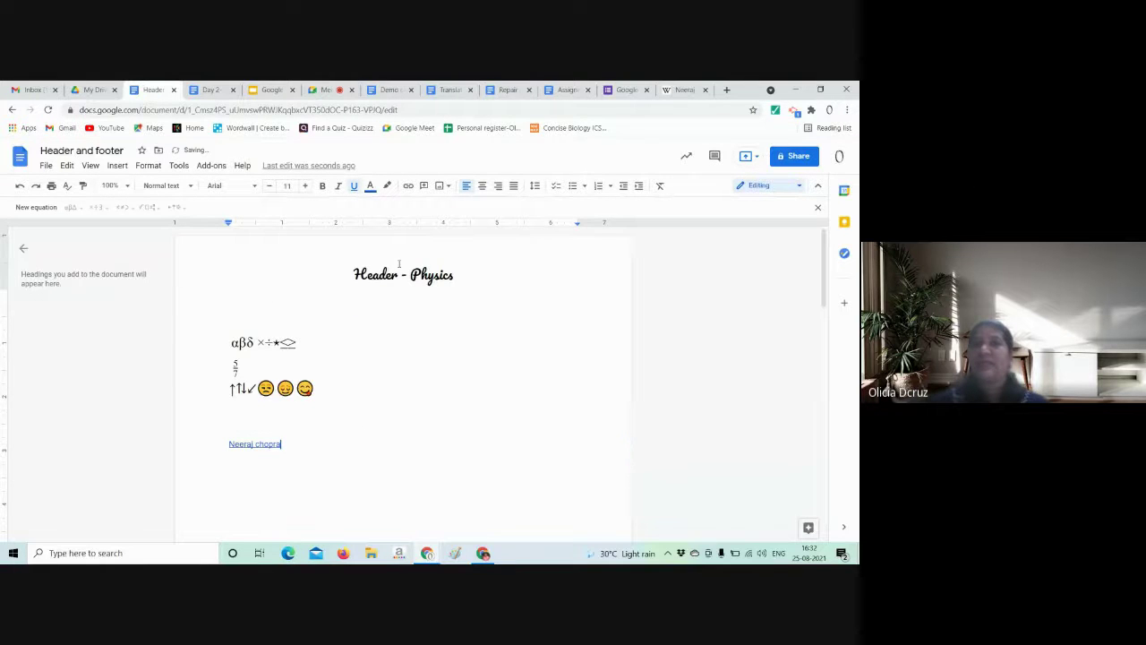
# - Test the link on "Neeraj chopra" by opening its Wikipedia page, and close the page again
pyautogui.click(273, 444)
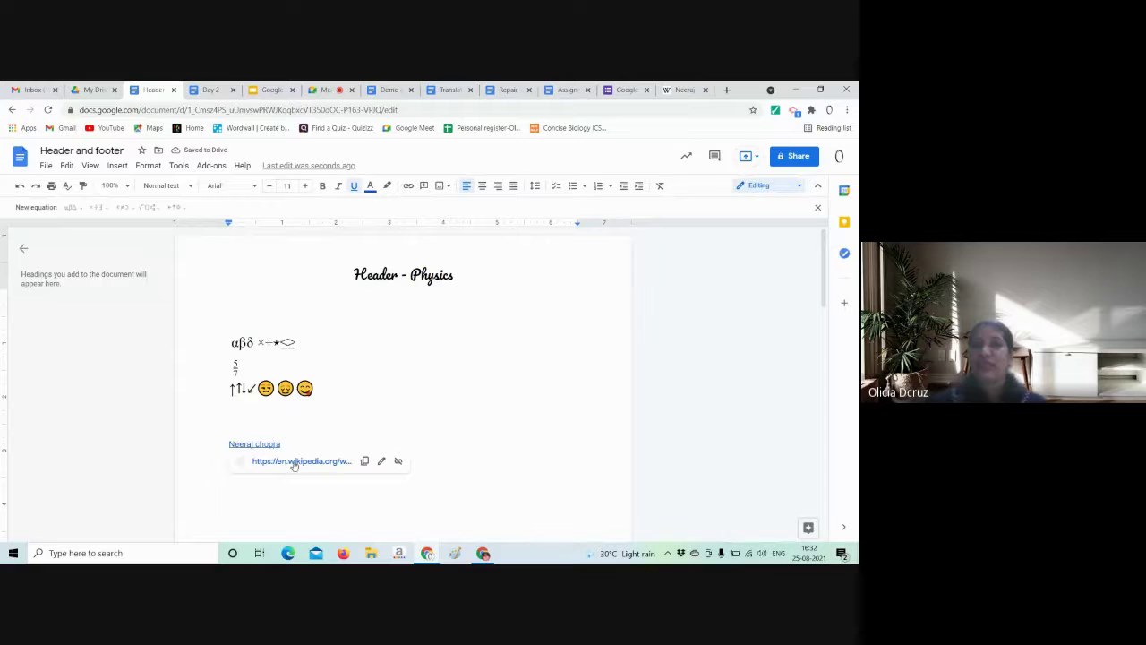
pyautogui.click(295, 462)
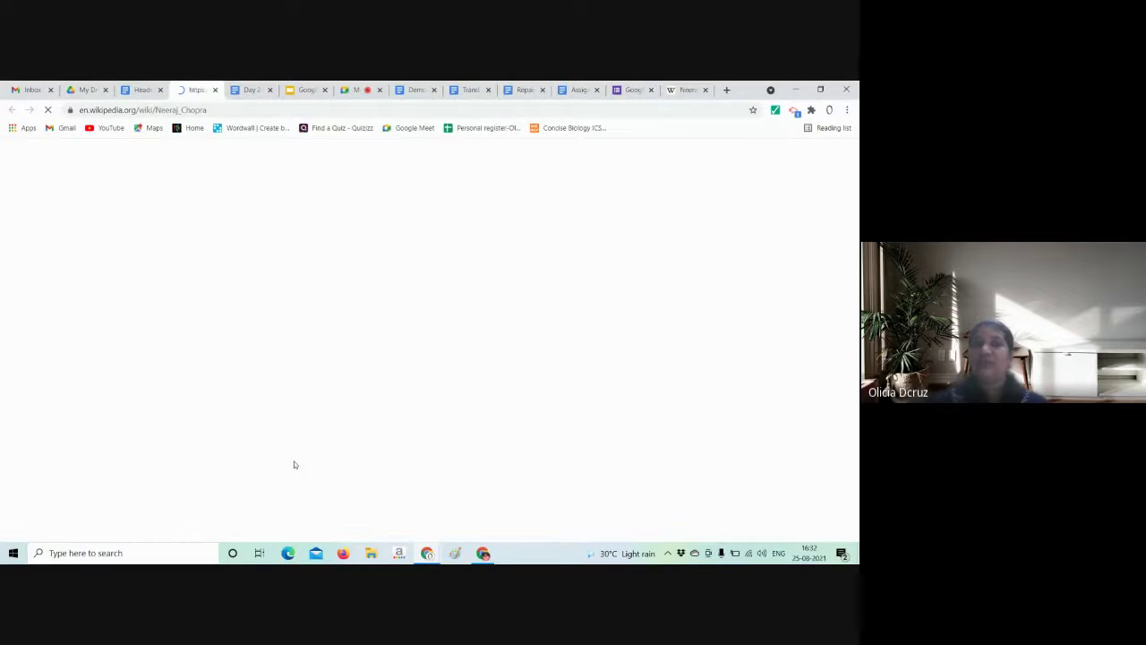
pyautogui.click(215, 90)
# - Look at the Google Meet call and return to the "Header and footer" document
pyautogui.click(303, 90)
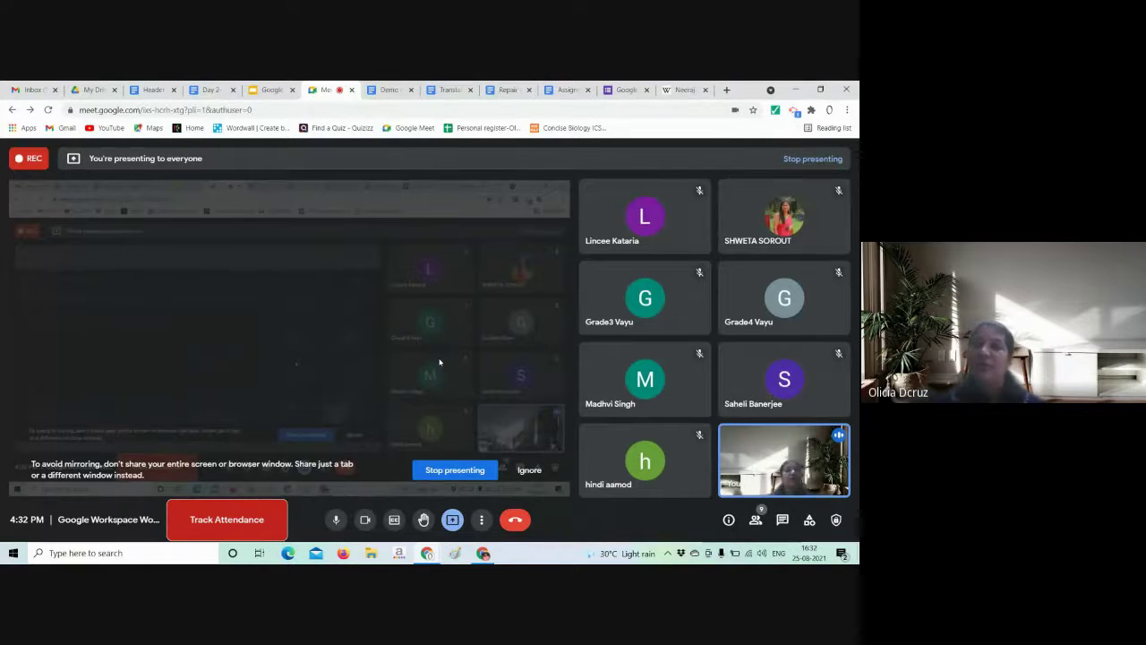
pyautogui.click(151, 89)
pyautogui.click(95, 90)
pyautogui.click(150, 90)
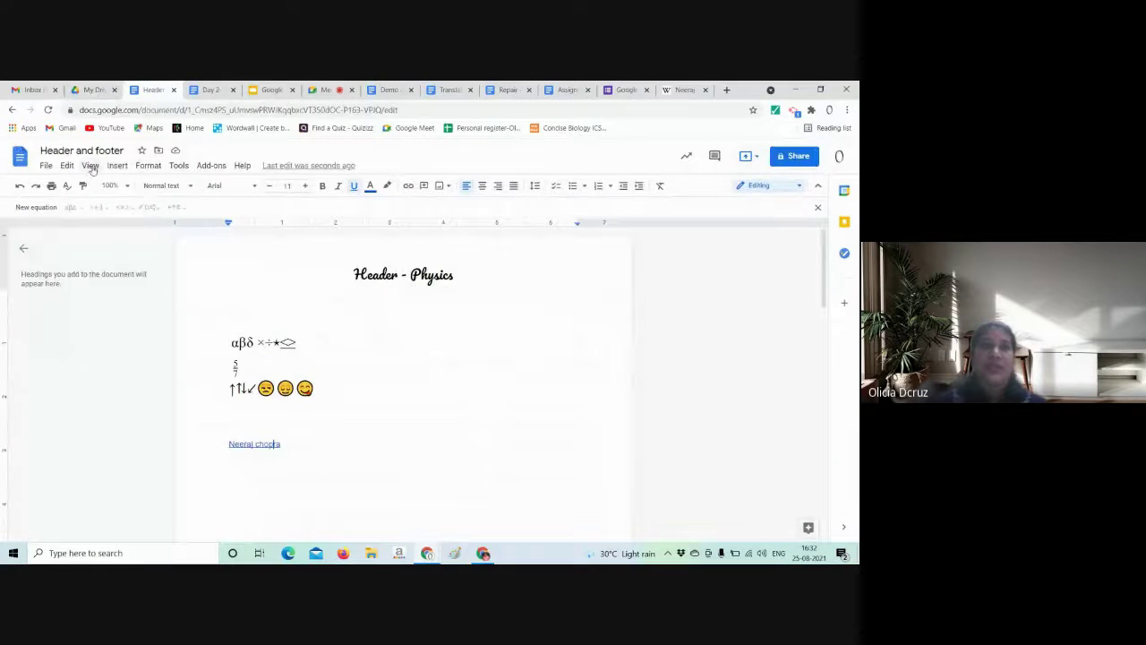
# - Start a comment on the word "chopra" in the "Header and footer" document and look through the "Day 2- Trial" document
pyautogui.click(118, 165)
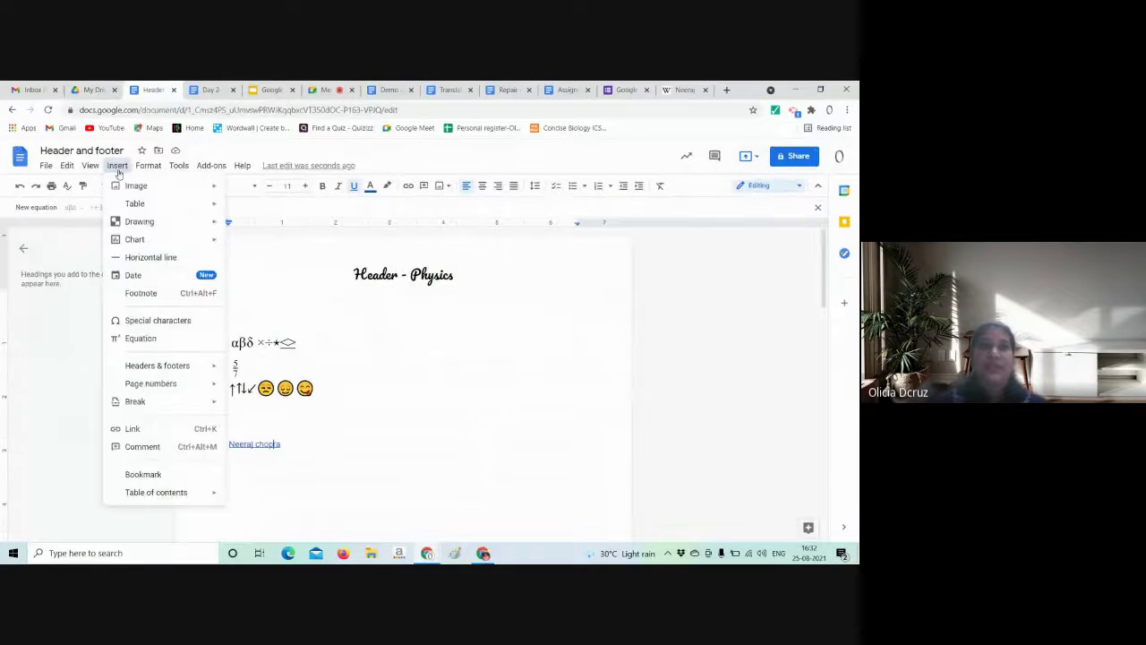
pyautogui.click(142, 446)
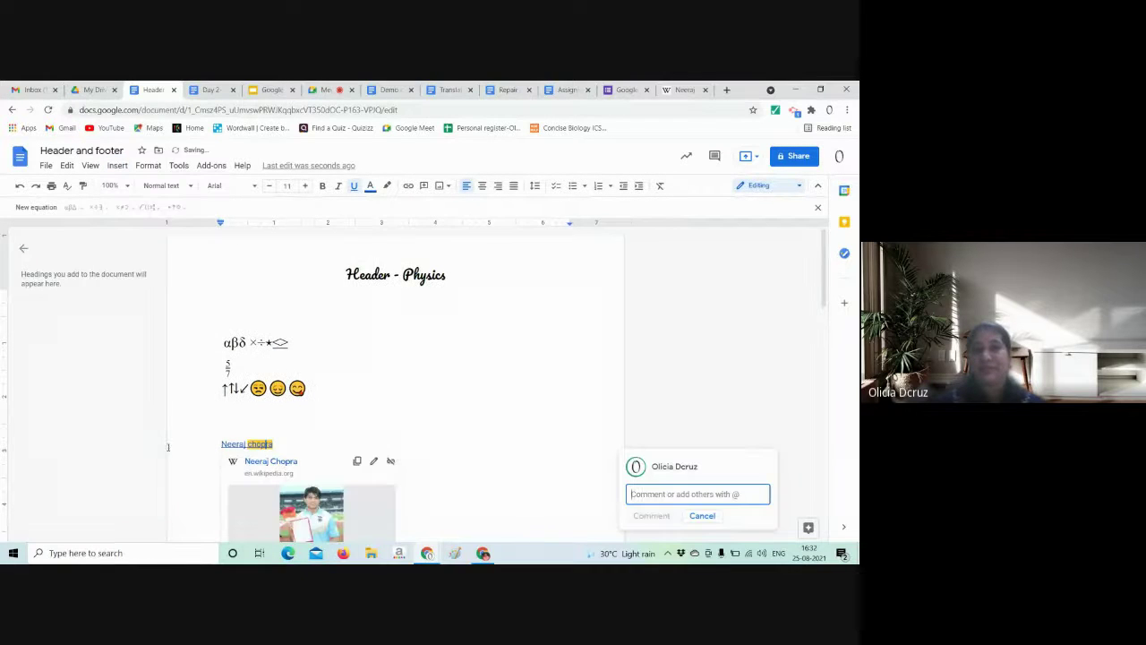
pyautogui.click(209, 90)
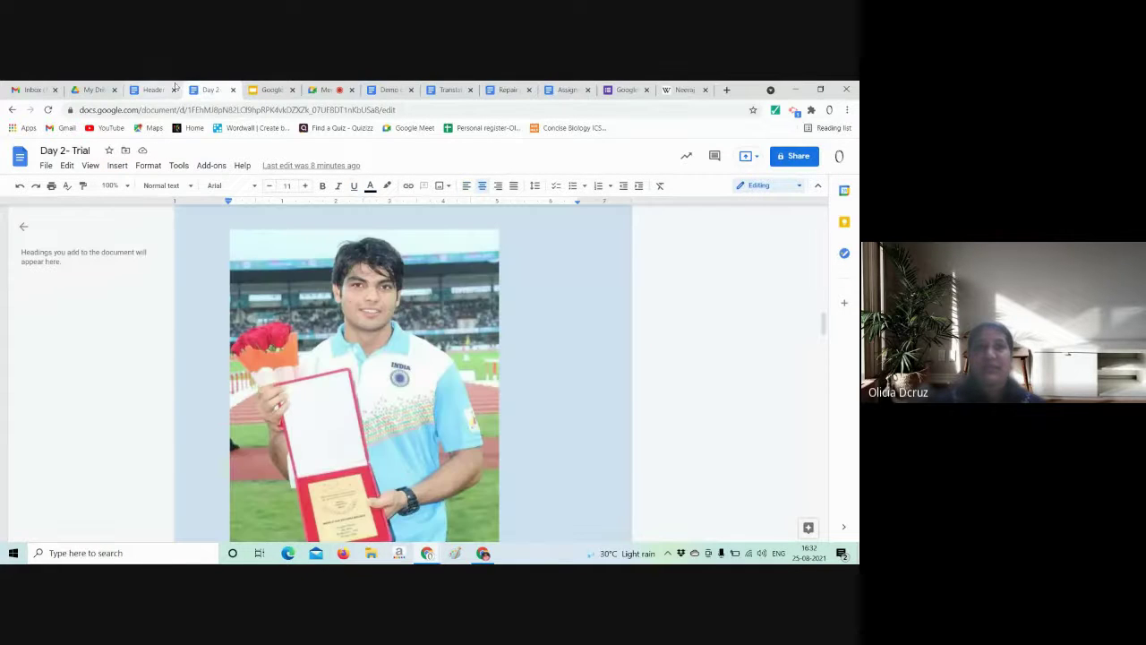
pyautogui.scroll(-10, 304, 319)
pyautogui.scroll(5, 304, 320)
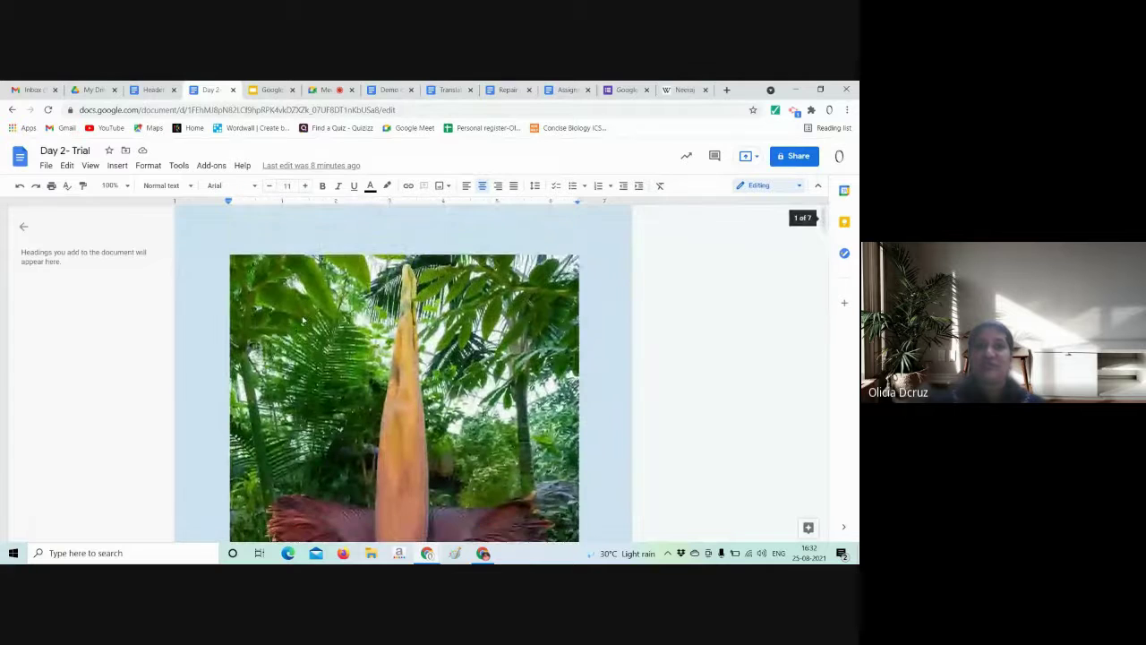
pyautogui.scroll(-7, 303, 319)
pyautogui.click(150, 90)
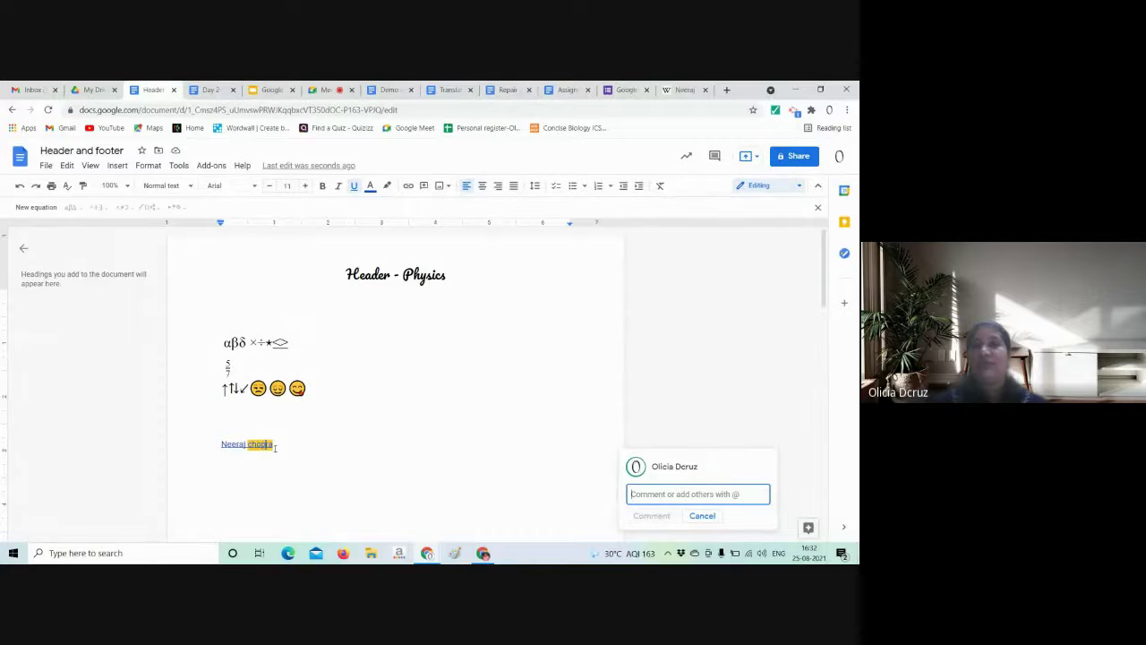
# - Add the comment "Check the font size." to the introductory paragraph of the "Demo class- Day 2" document
pyautogui.click(388, 90)
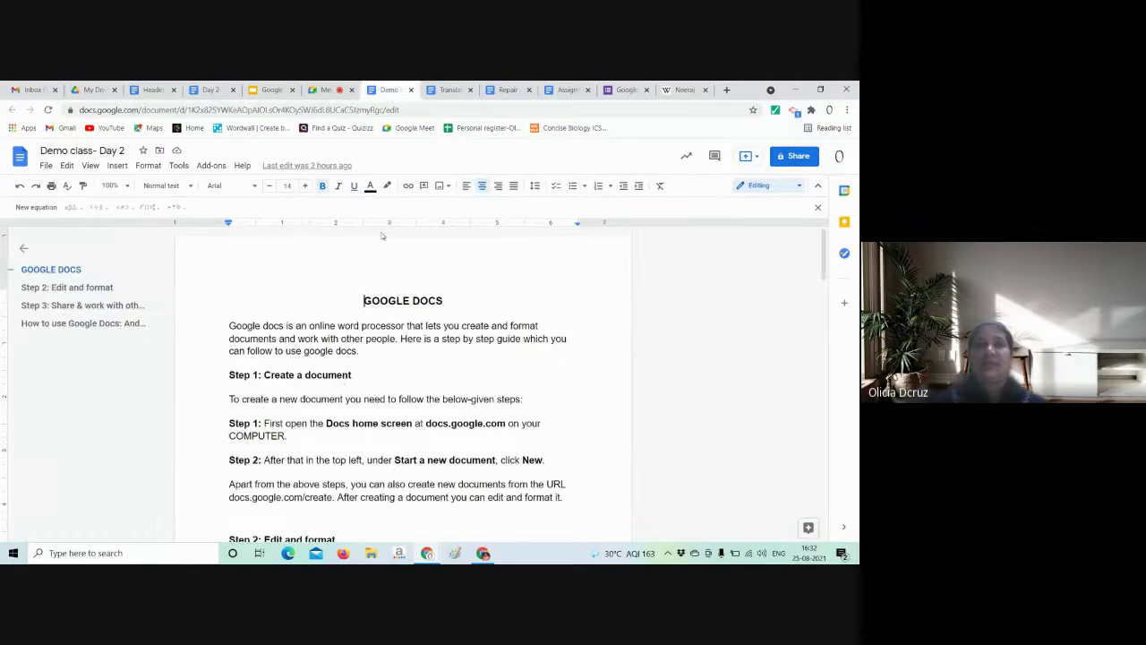
pyautogui.moveTo(232, 325); pyautogui.dragTo(361, 351)
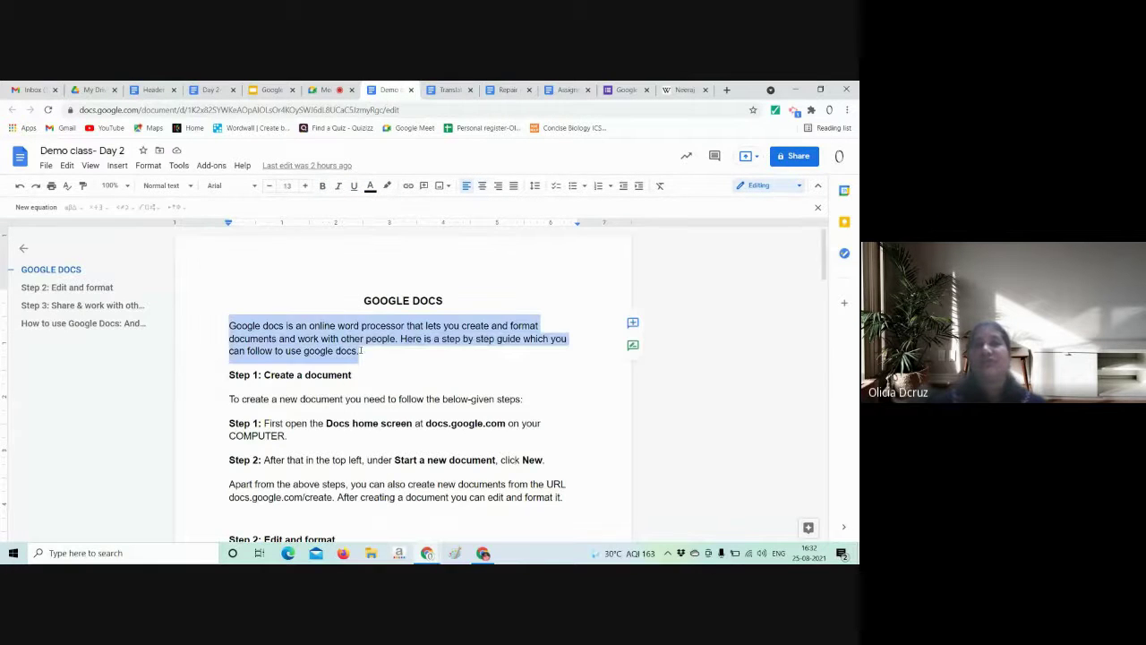
pyautogui.click(117, 166)
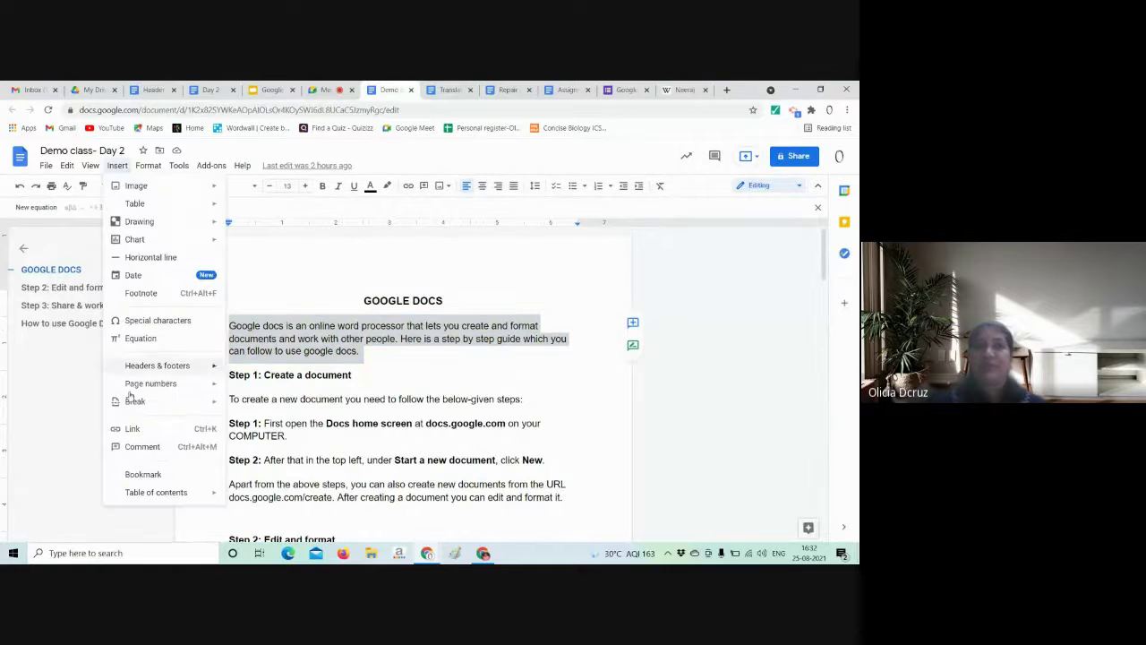
pyautogui.click(160, 452)
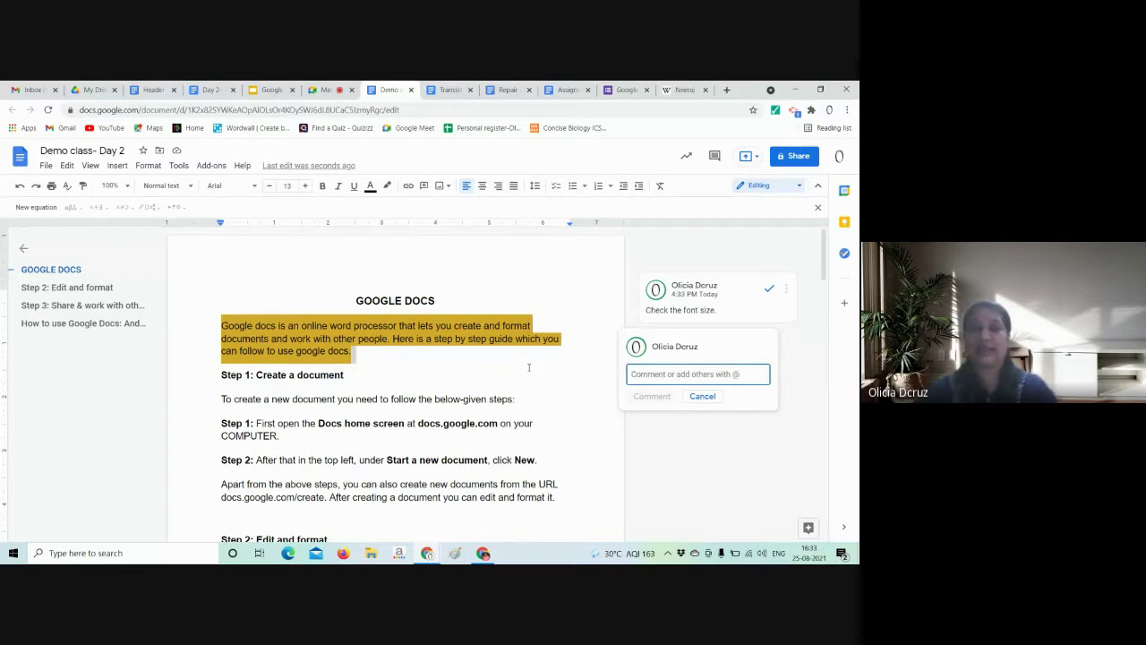
# - Mention a contact by e-mail in a new comment on the introductory paragraph and enable assigning it to that person
pyautogui.write('A')
pyautogui.press('BackSpace')
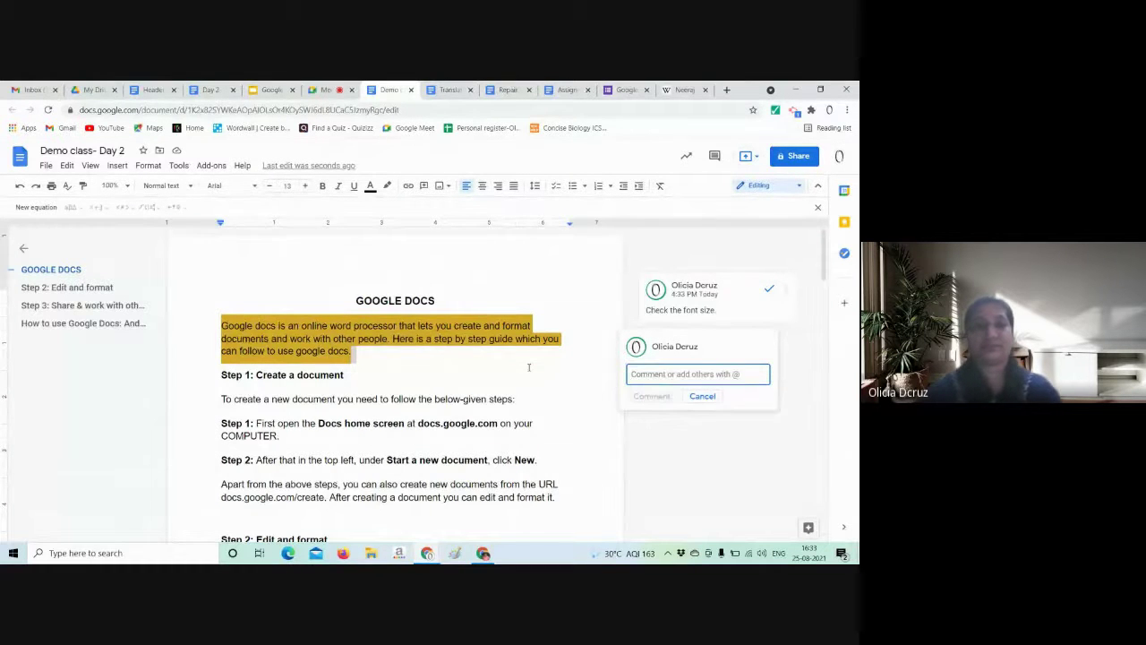
pyautogui.write('@')
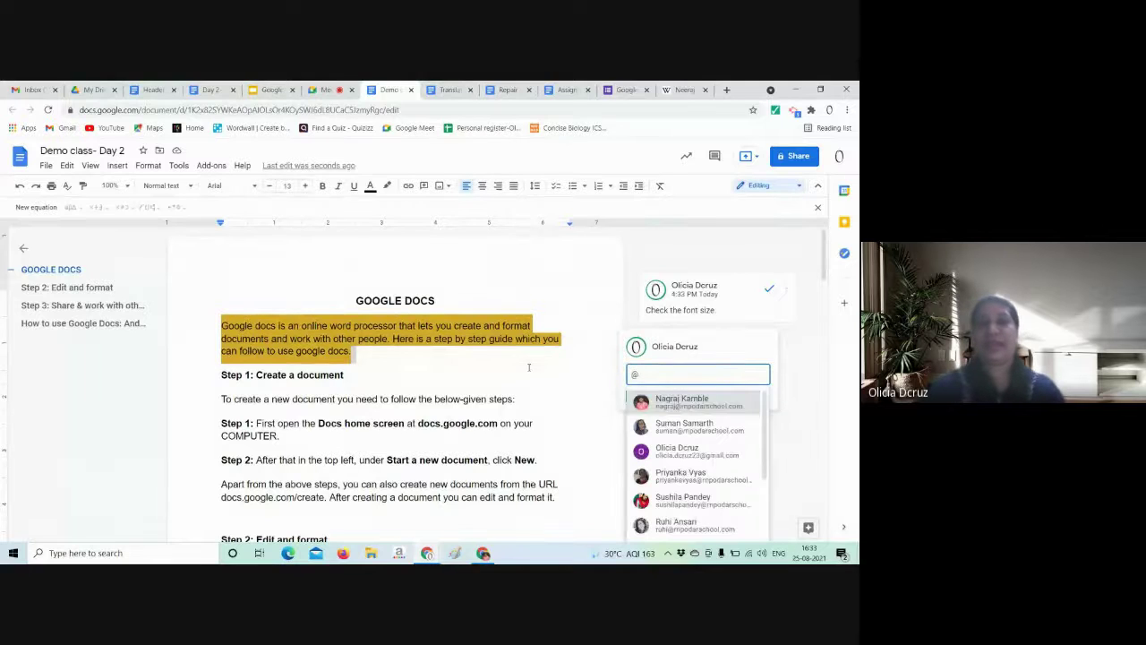
pyautogui.click(667, 452)
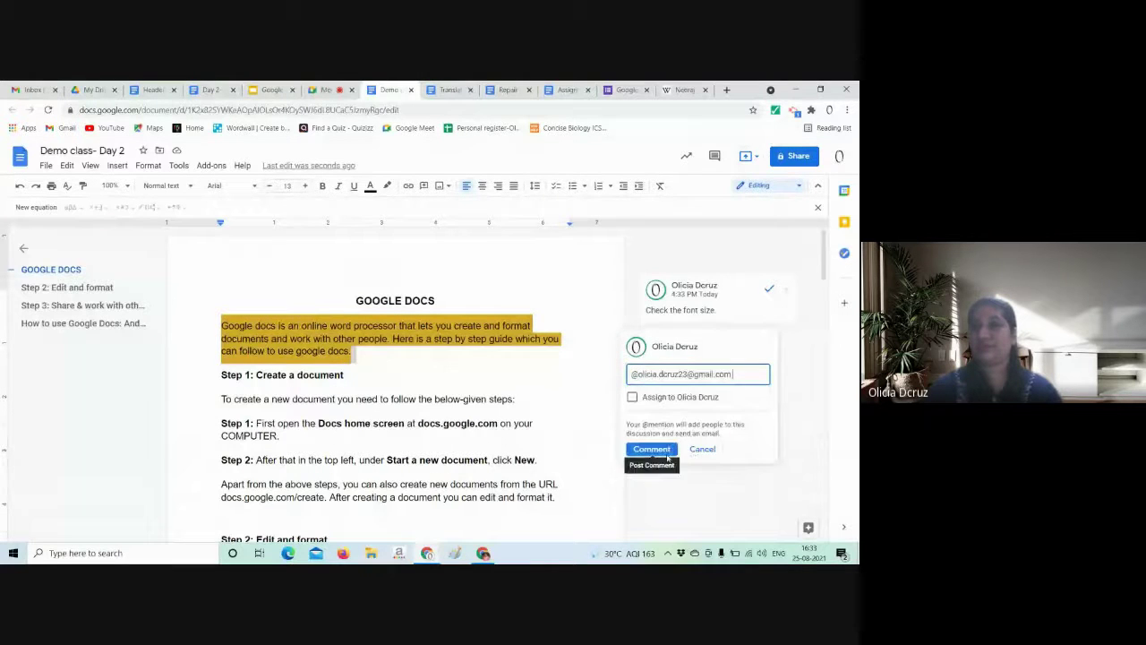
pyautogui.click(633, 397)
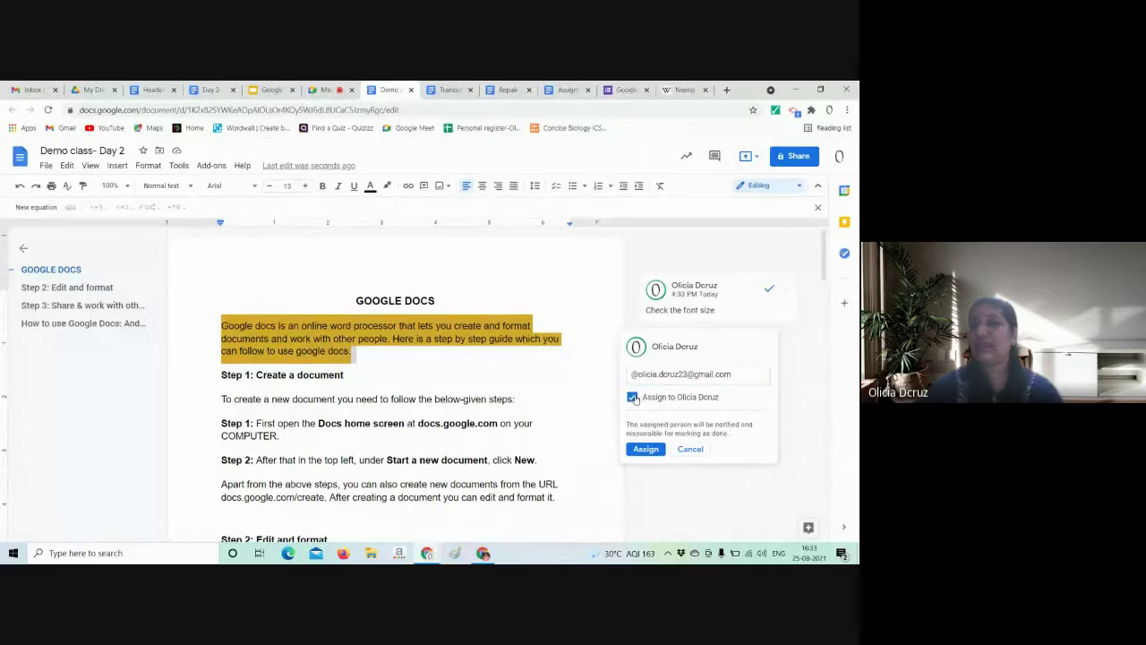
pyautogui.click(741, 377)
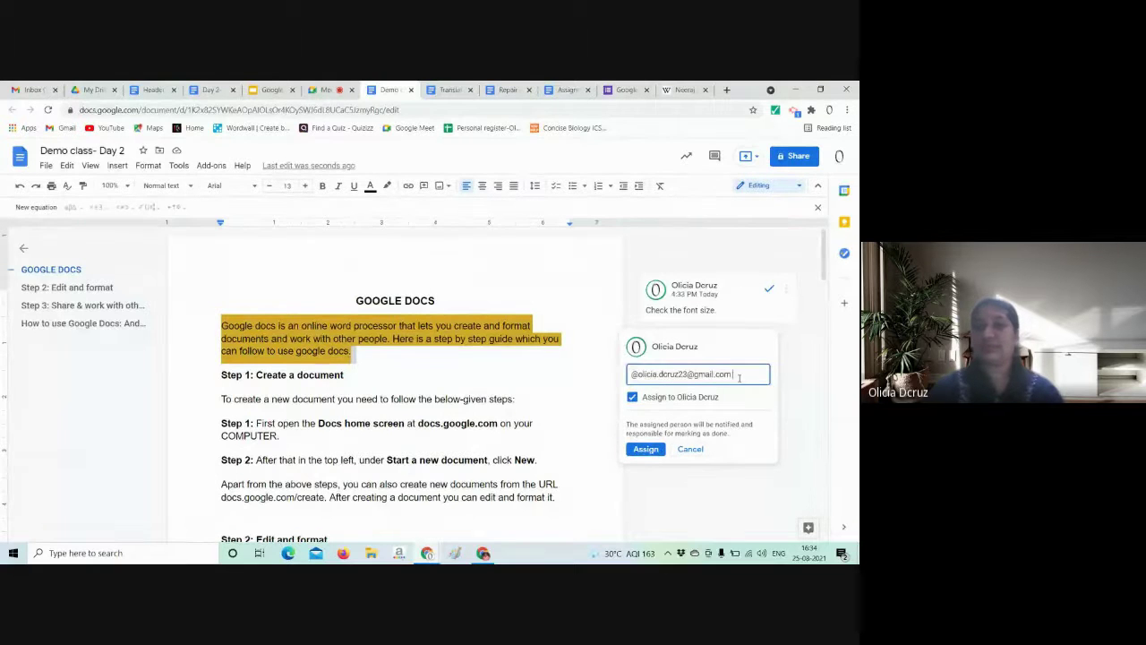
# - Write "Check the font size" in the comment, assign it, and share the file outside the organization with the mentioned person with Comment access
pyautogui.write('Check')
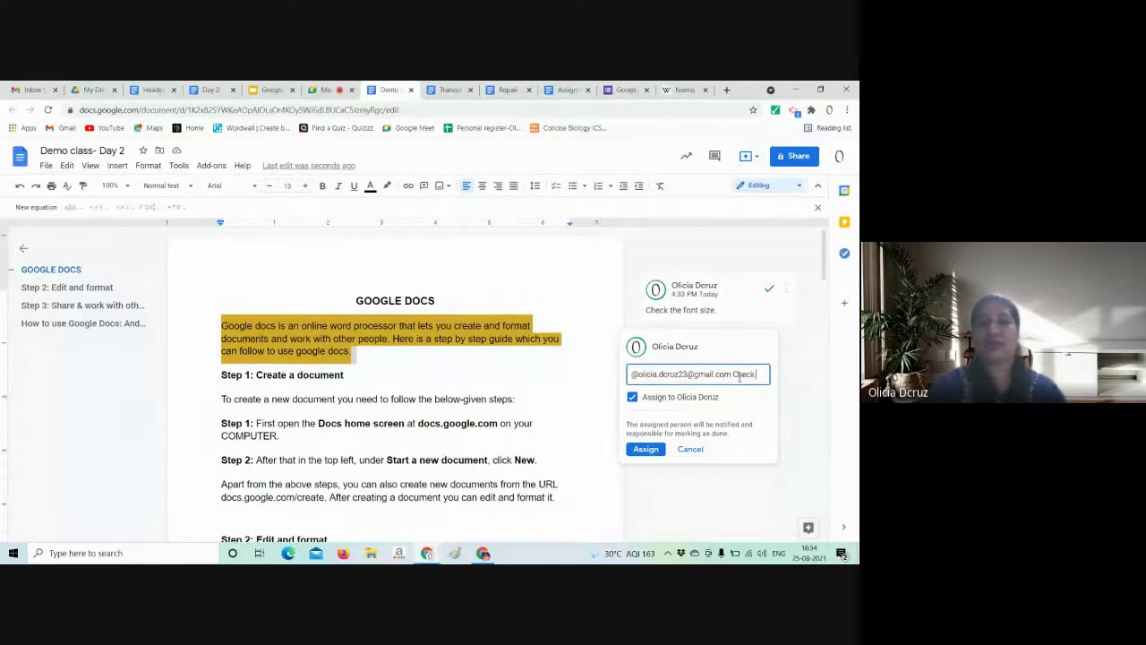
pyautogui.write(' the font s')
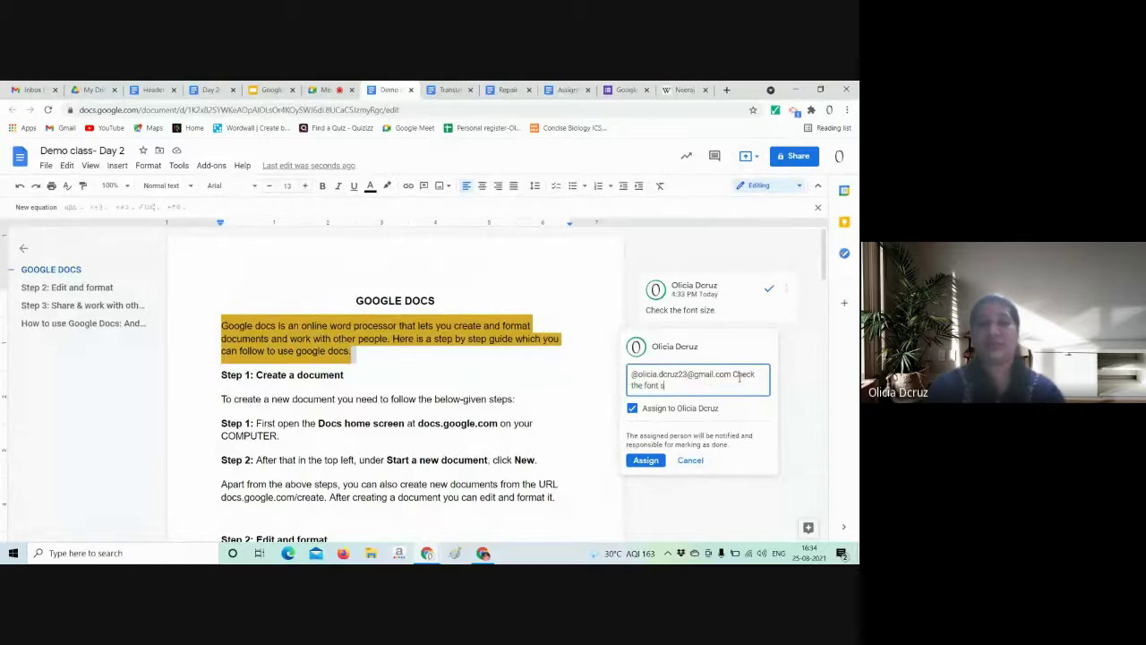
pyautogui.write('ize')
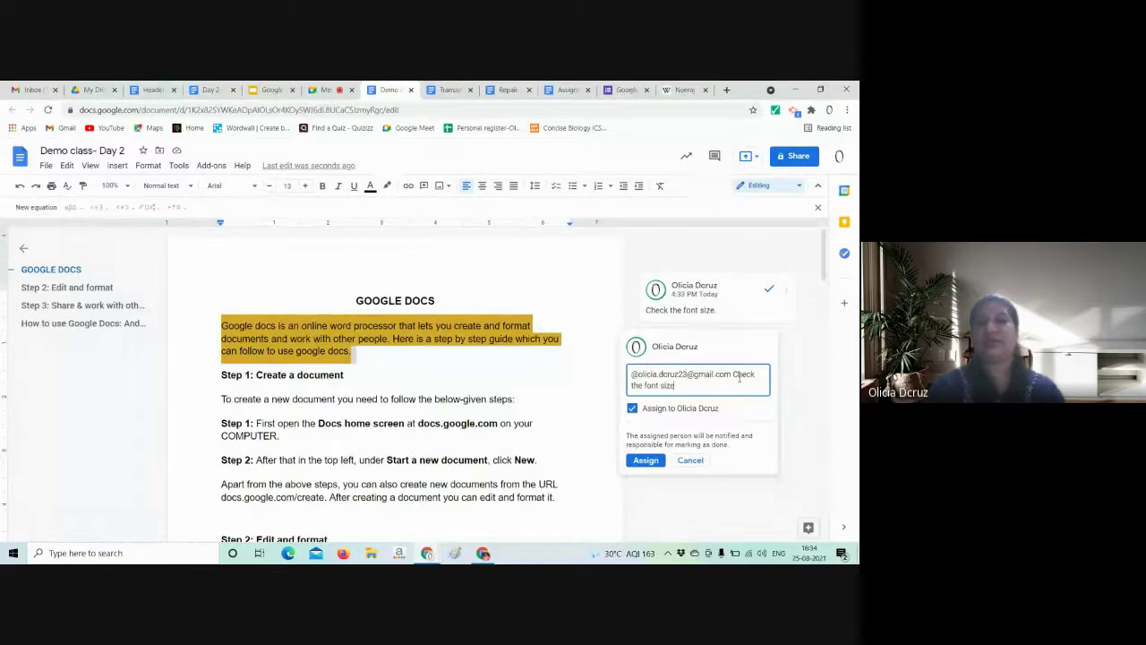
pyautogui.click(651, 460)
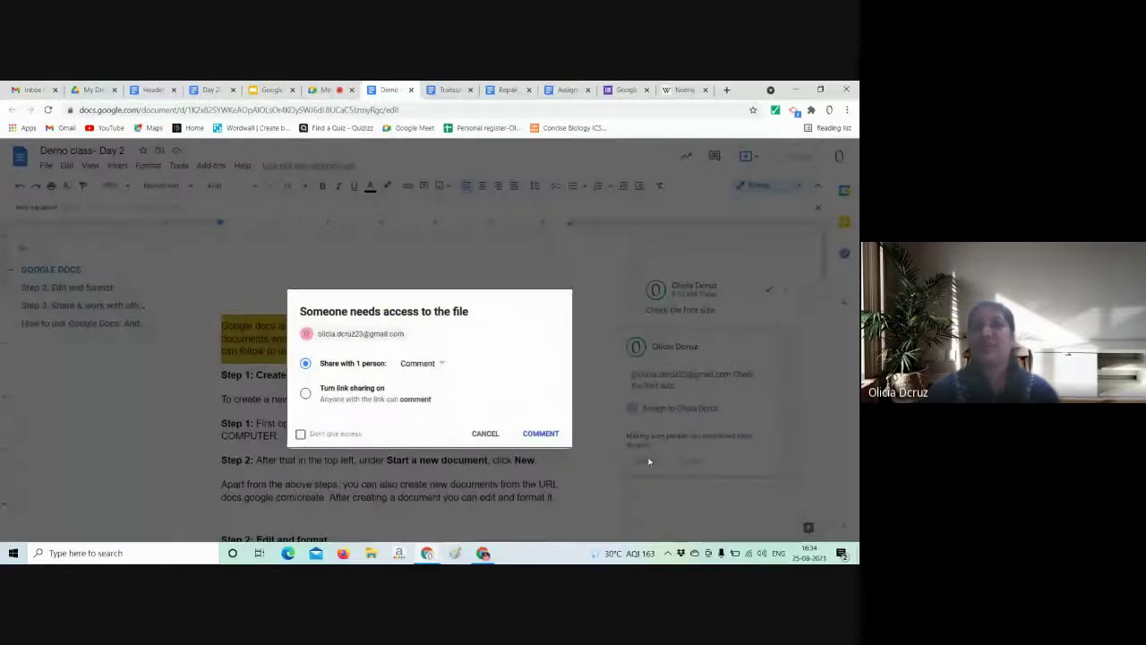
pyautogui.click(537, 433)
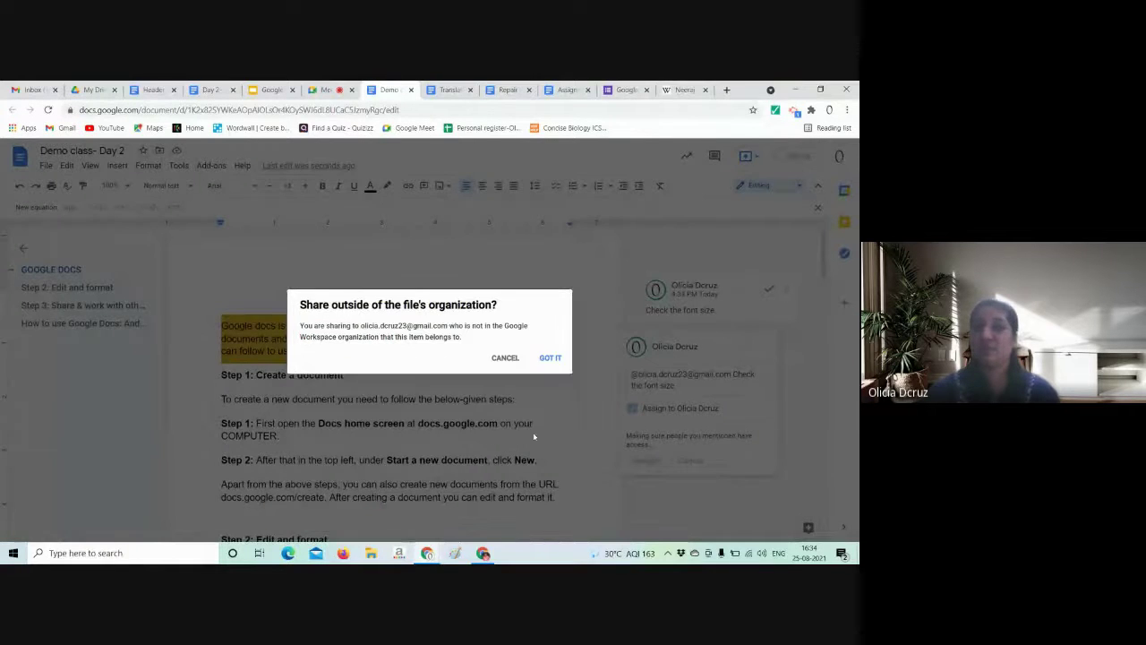
pyautogui.click(550, 357)
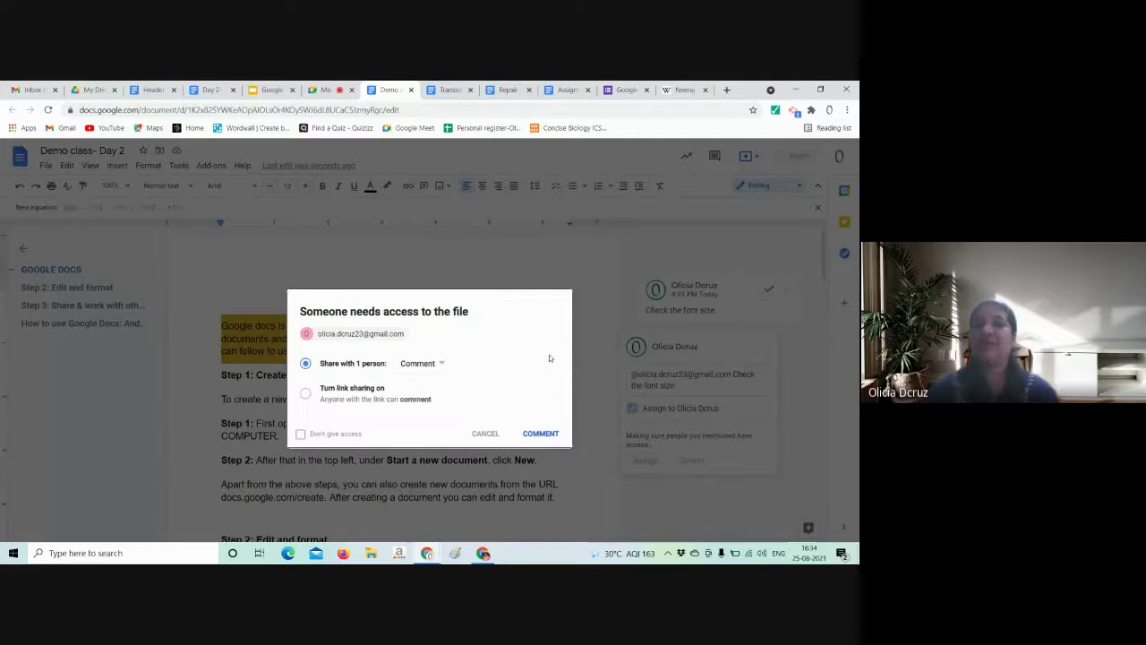
pyautogui.click(538, 435)
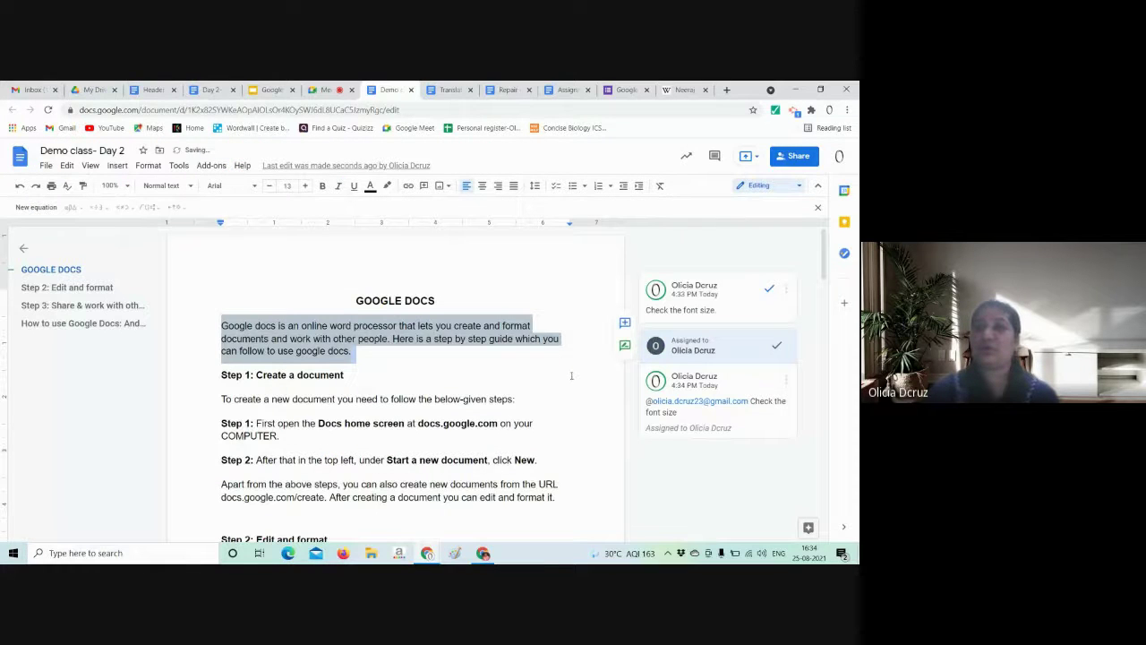
# - Resolve the unassigned "Check the font size." comment, and open the assigned comment for editing without changing it
pyautogui.click(770, 291)
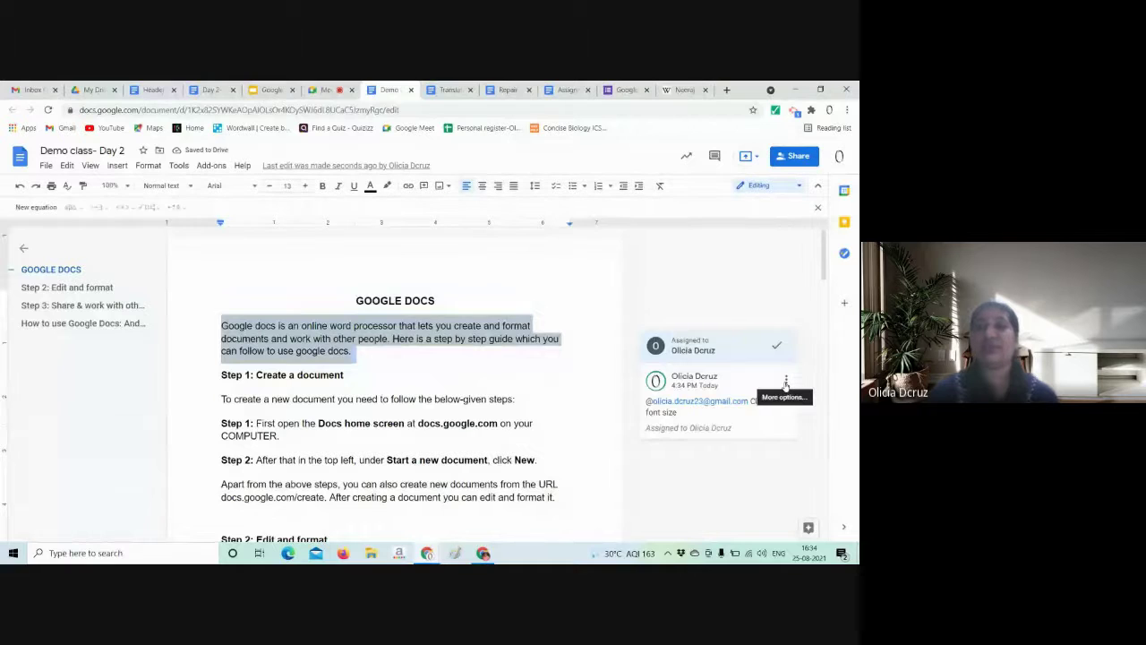
pyautogui.click(785, 381)
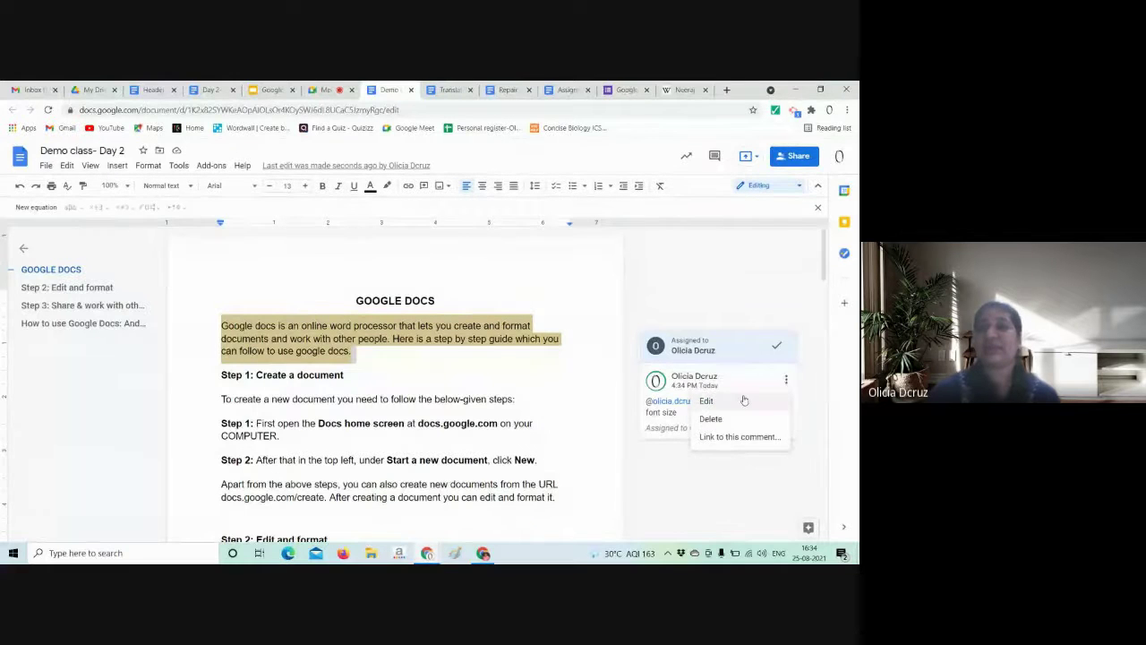
pyautogui.click(706, 401)
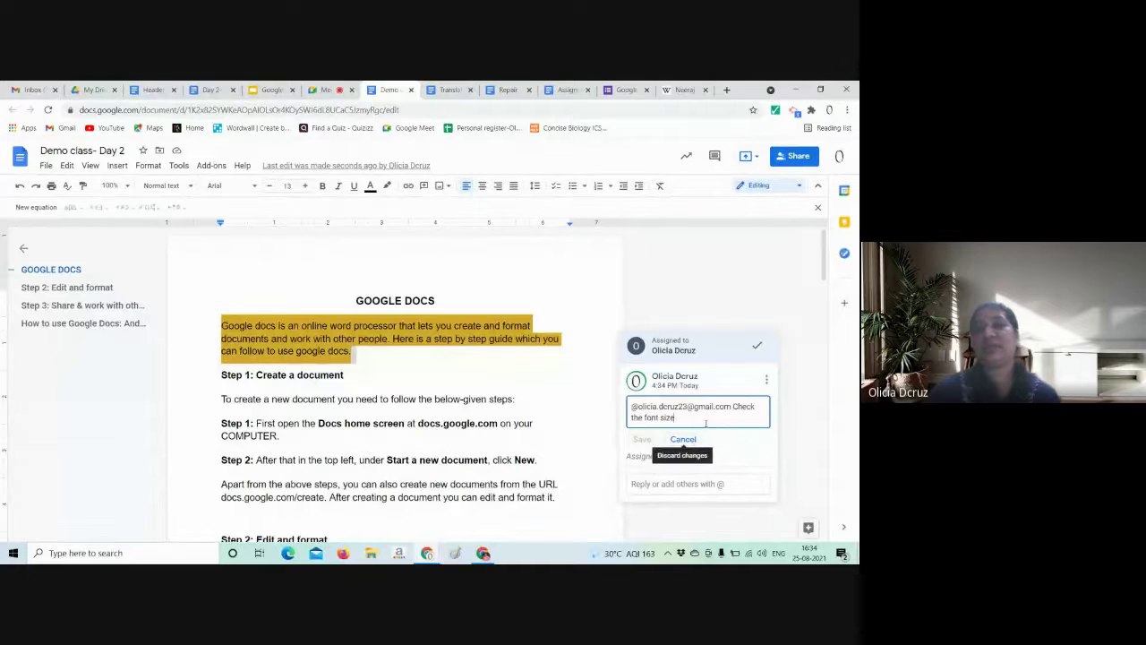
pyautogui.click(683, 439)
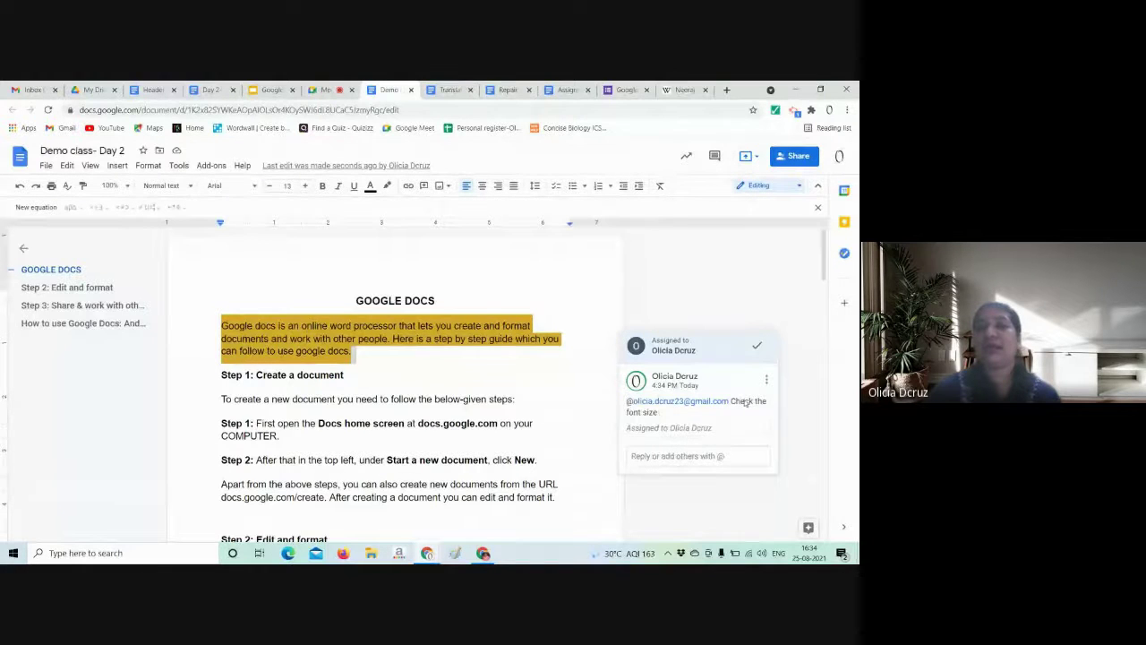
# - View the link to the assigned comment and close it again
pyautogui.click(765, 380)
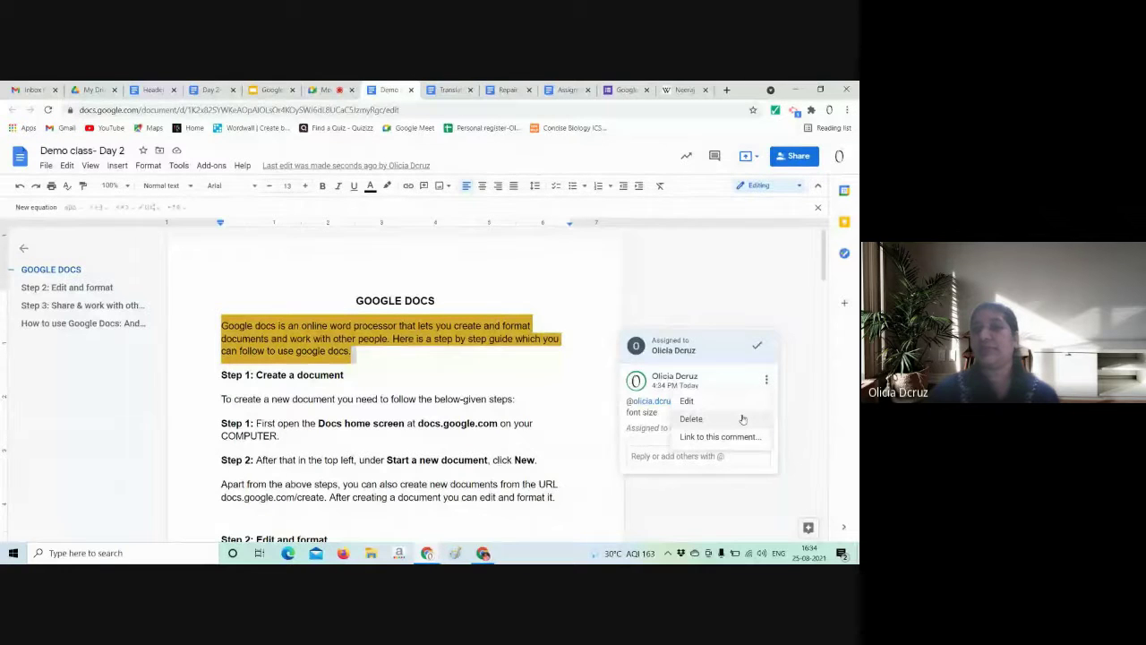
pyautogui.click(739, 435)
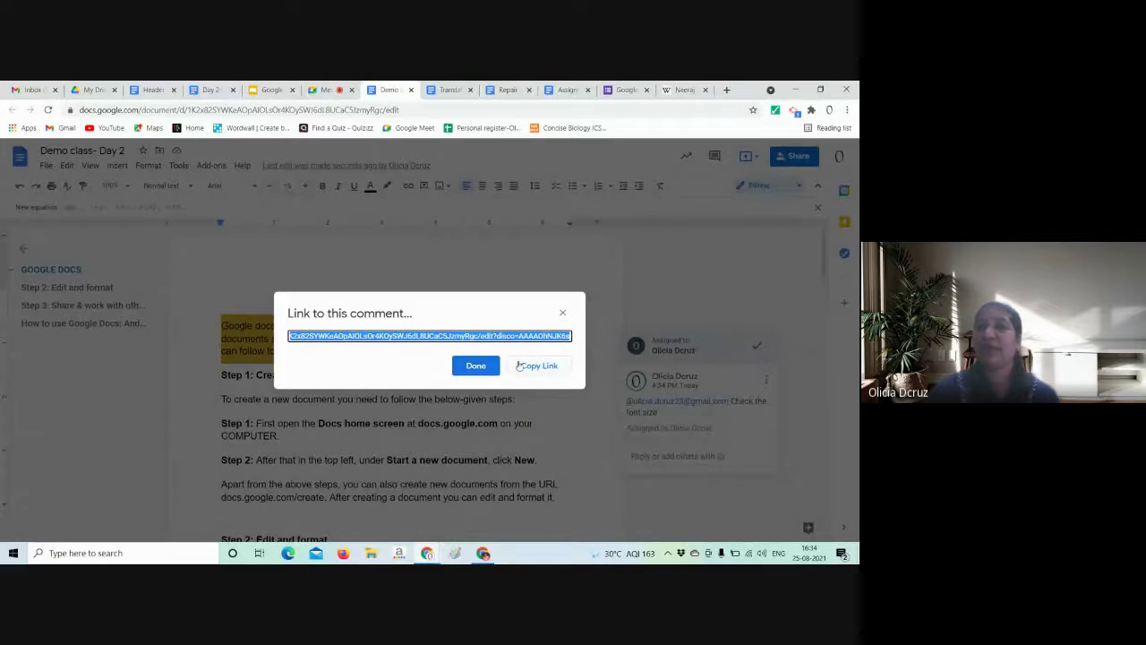
pyautogui.click(562, 313)
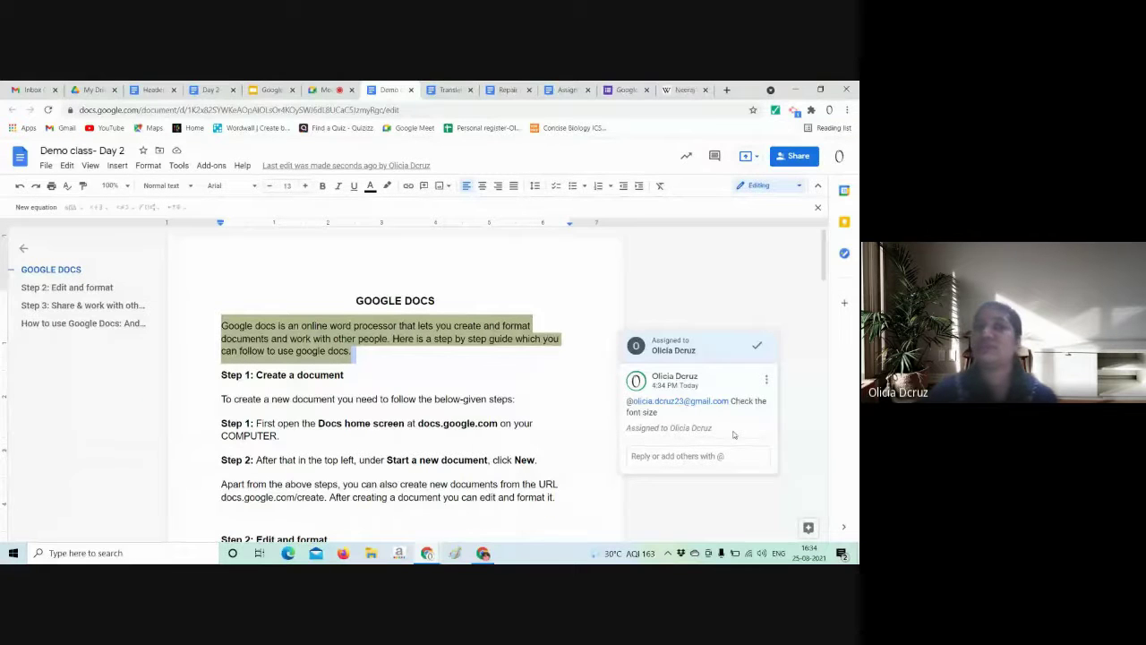
# - Look at the Google Meet call and the formatting options in "Header and footer", and return to the "Demo class- Day 2" document
pyautogui.click(327, 89)
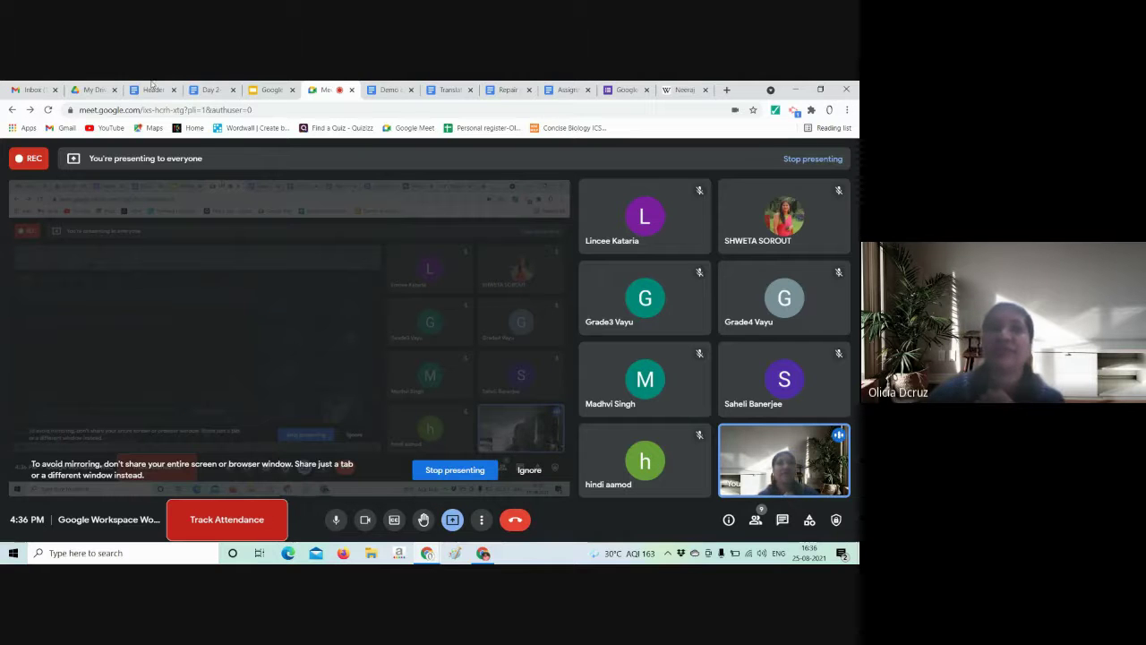
pyautogui.click(208, 86)
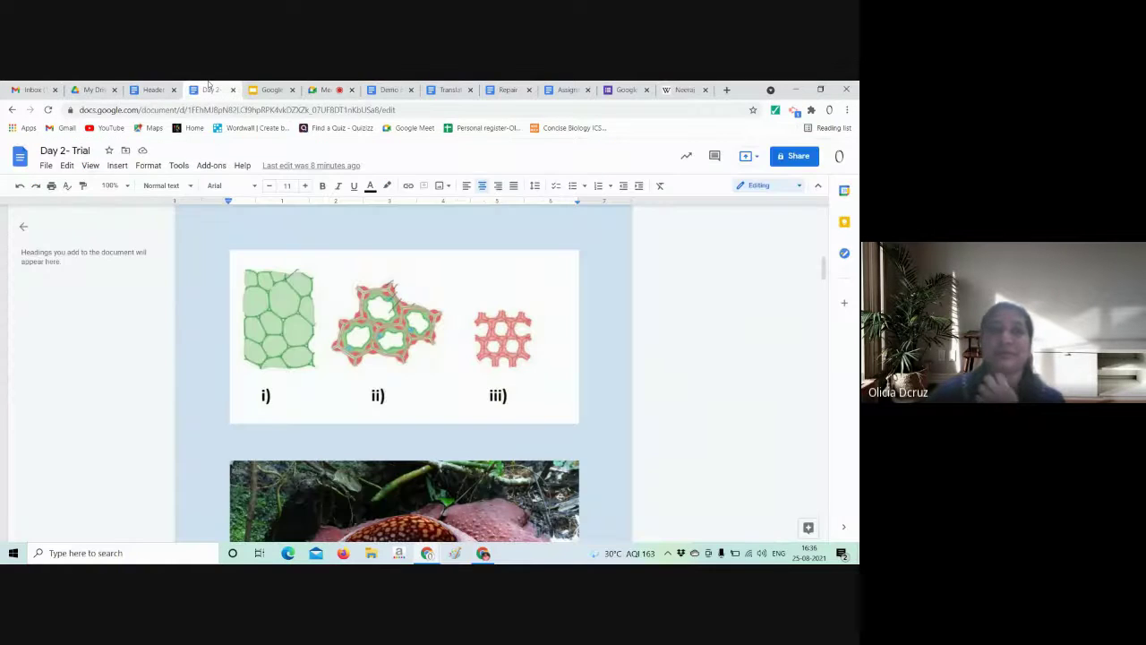
pyautogui.click(152, 87)
pyautogui.click(158, 169)
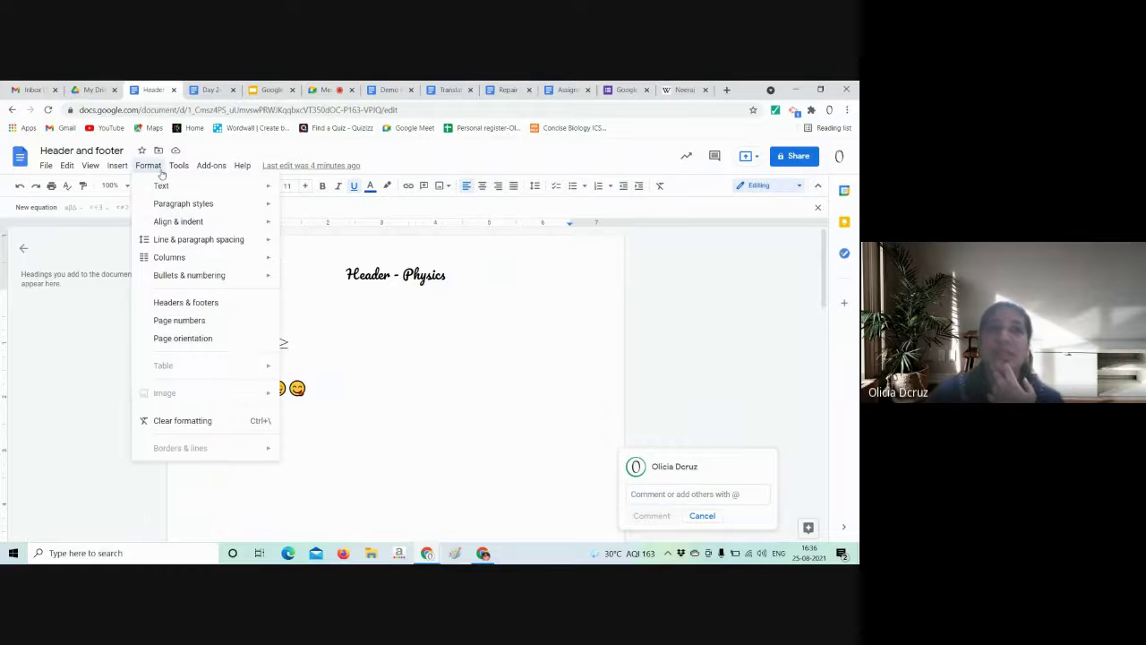
pyautogui.click(401, 90)
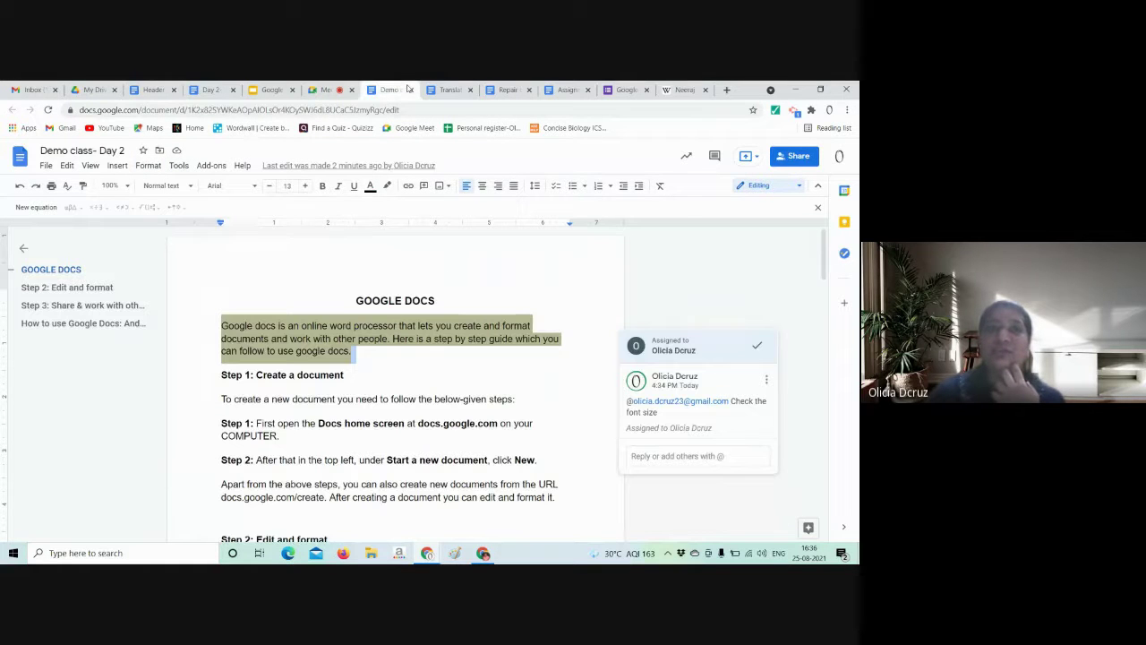
# - Resolve the assigned comment and make the introductory paragraph below the "GOOGLE DOCS" title bold
pyautogui.click(757, 344)
pyautogui.click(149, 166)
pyautogui.moveTo(162, 186)
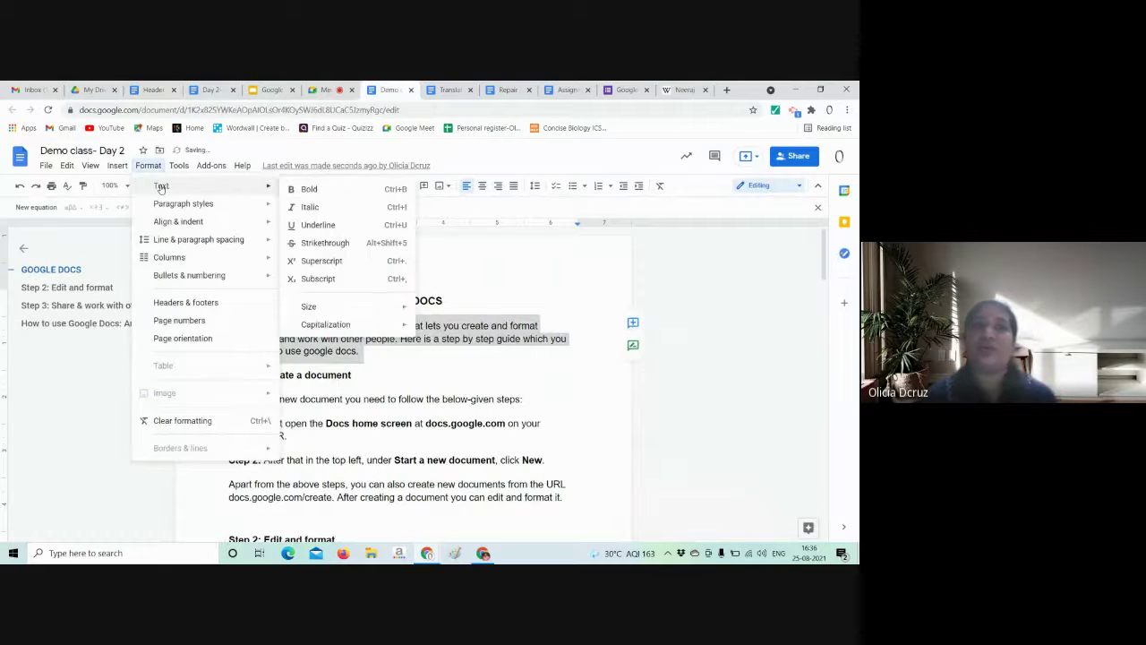
pyautogui.click(408, 367)
pyautogui.moveTo(230, 326); pyautogui.dragTo(358, 350)
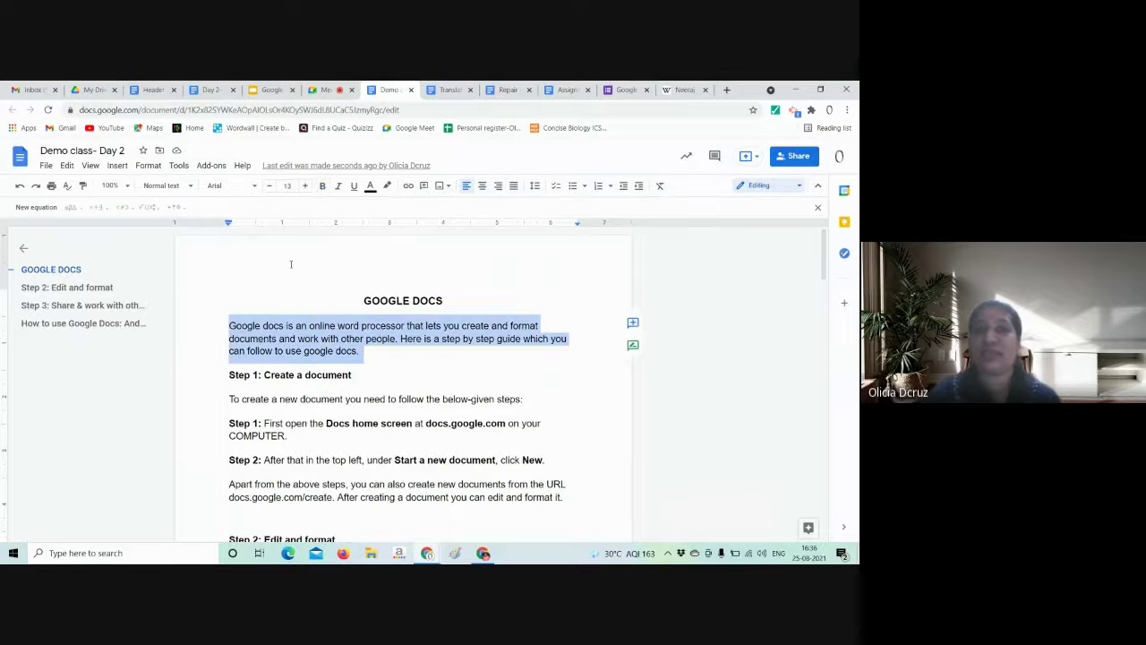
pyautogui.click(149, 165)
pyautogui.moveTo(162, 186)
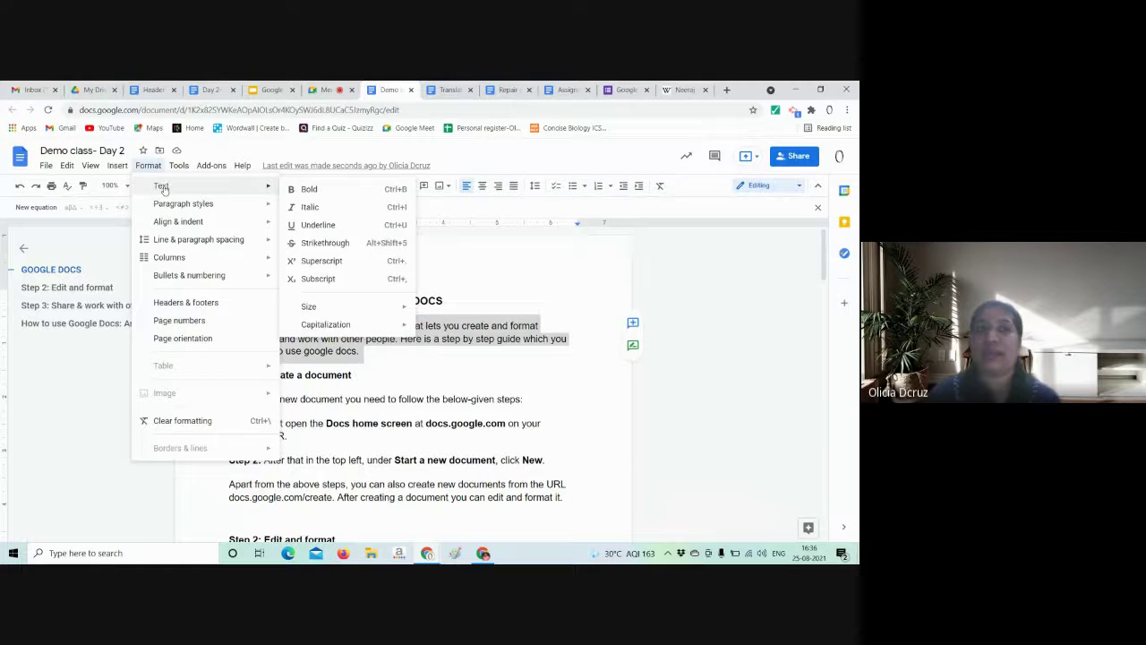
pyautogui.click(303, 186)
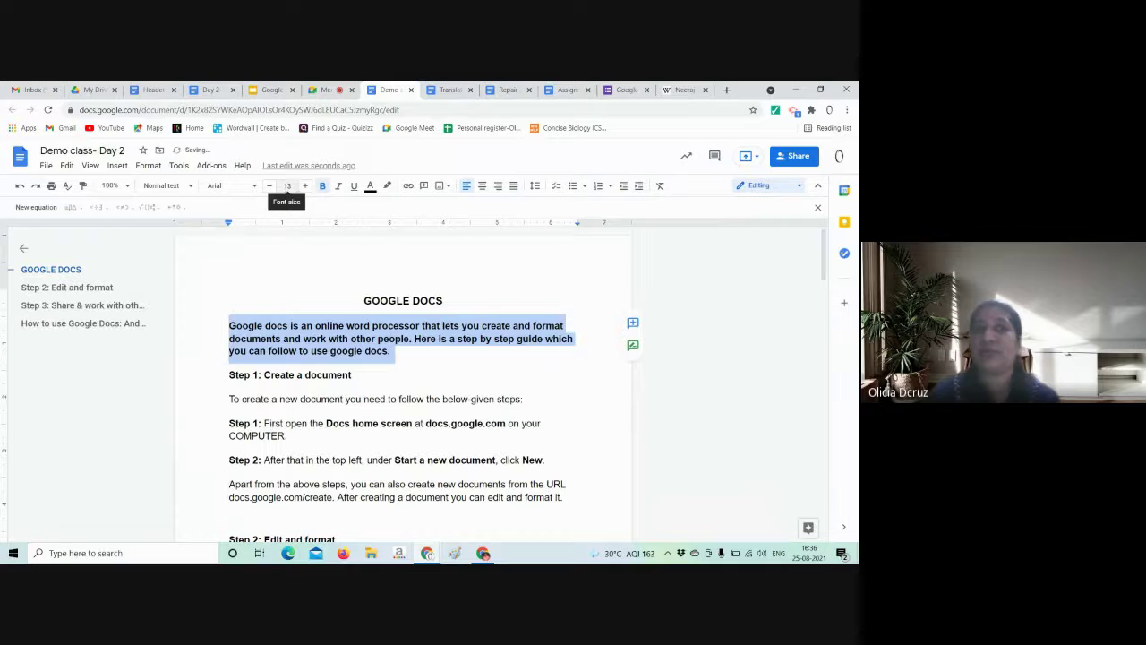
# - Italicize and underline the introductory paragraph below the "GOOGLE DOCS" title
pyautogui.click(179, 165)
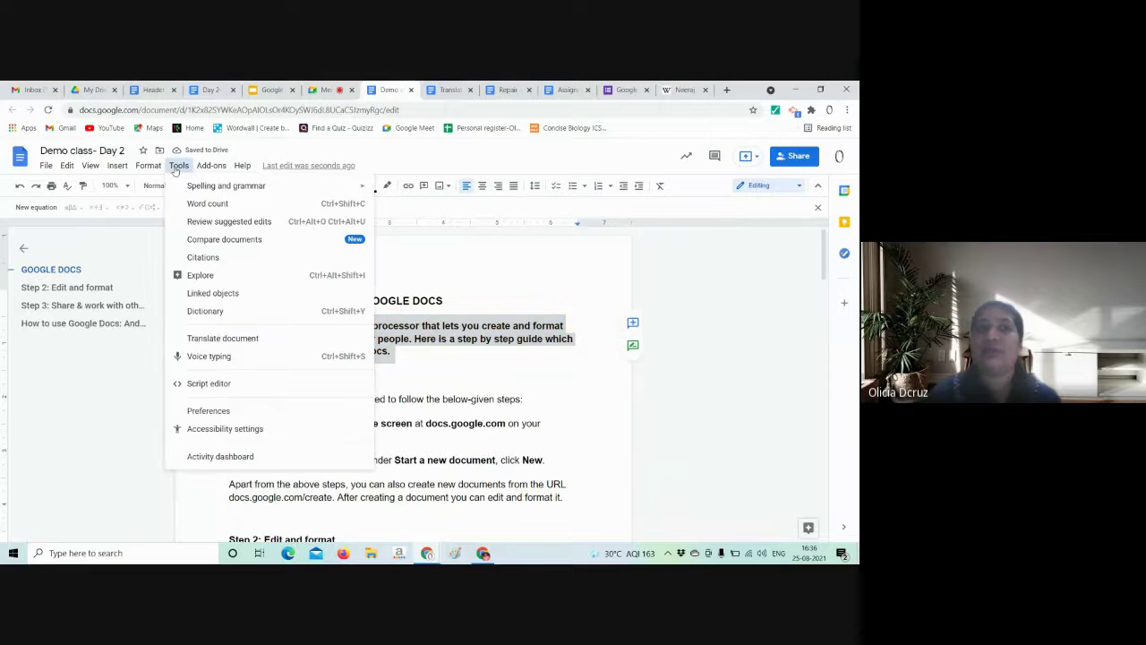
pyautogui.moveTo(150, 169)
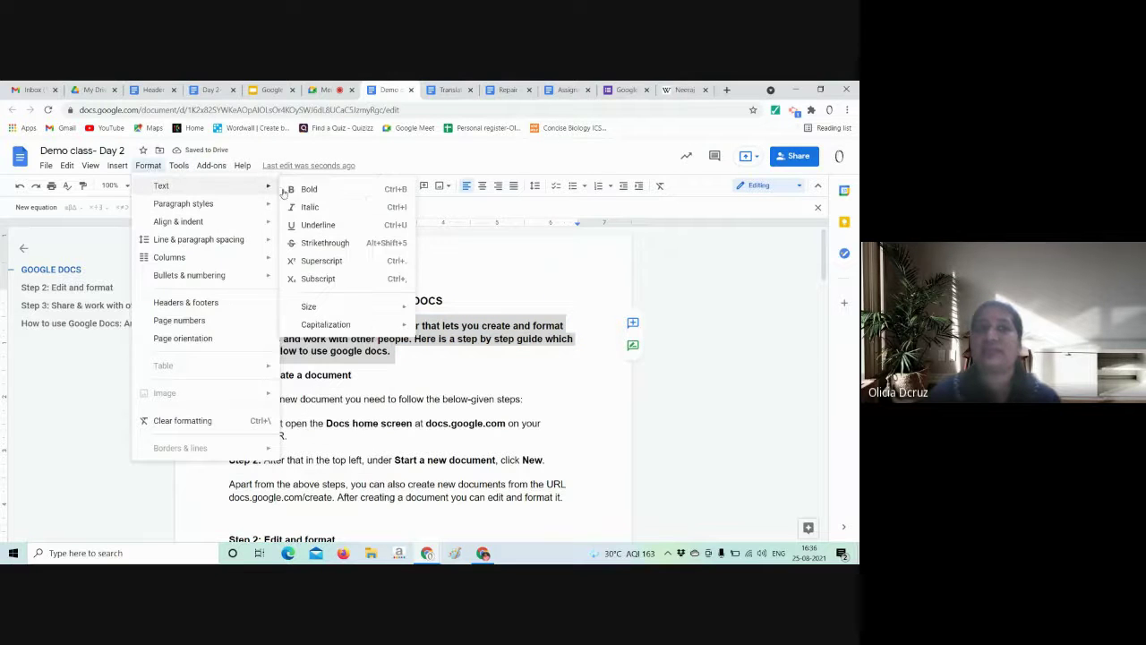
pyautogui.click(333, 209)
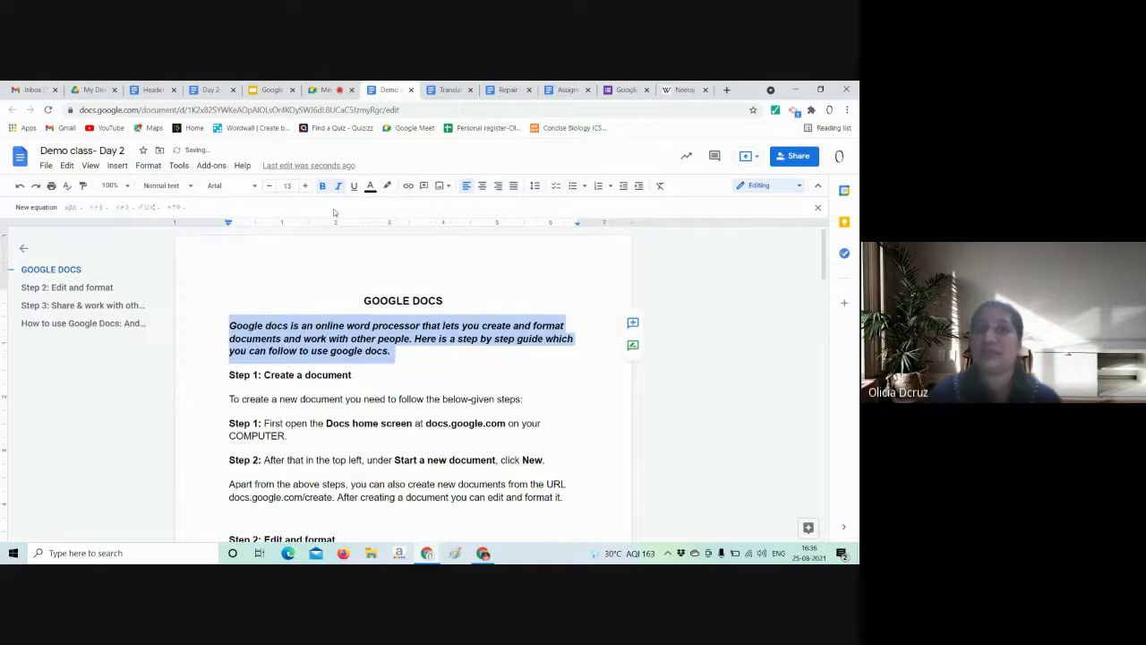
pyautogui.click(149, 166)
pyautogui.moveTo(161, 186)
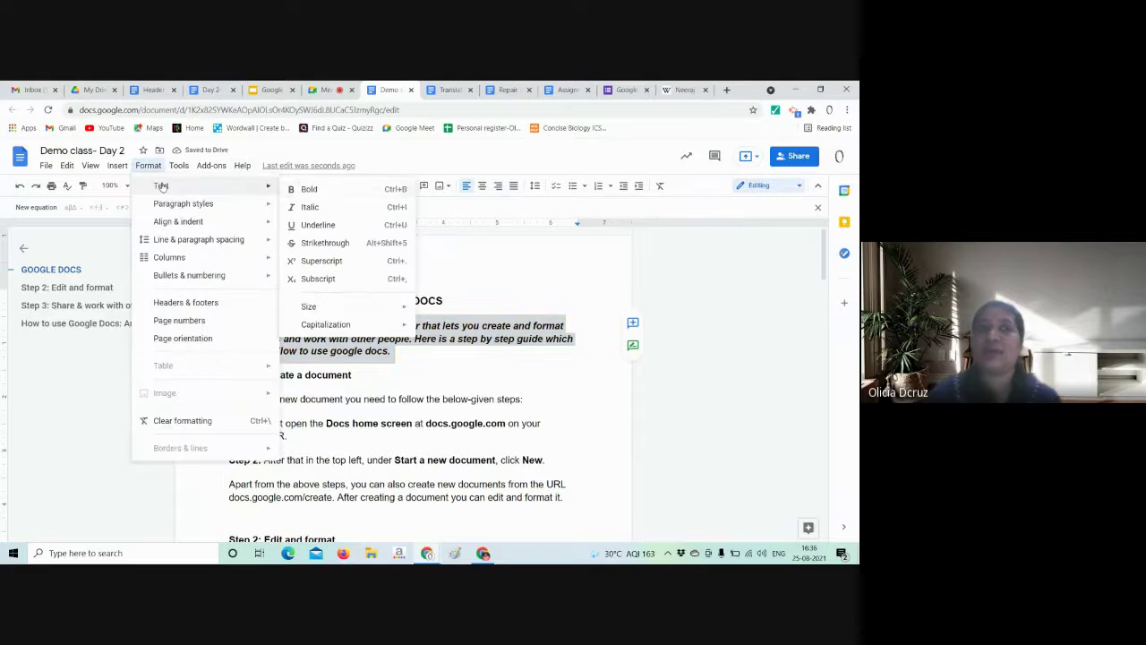
pyautogui.click(337, 225)
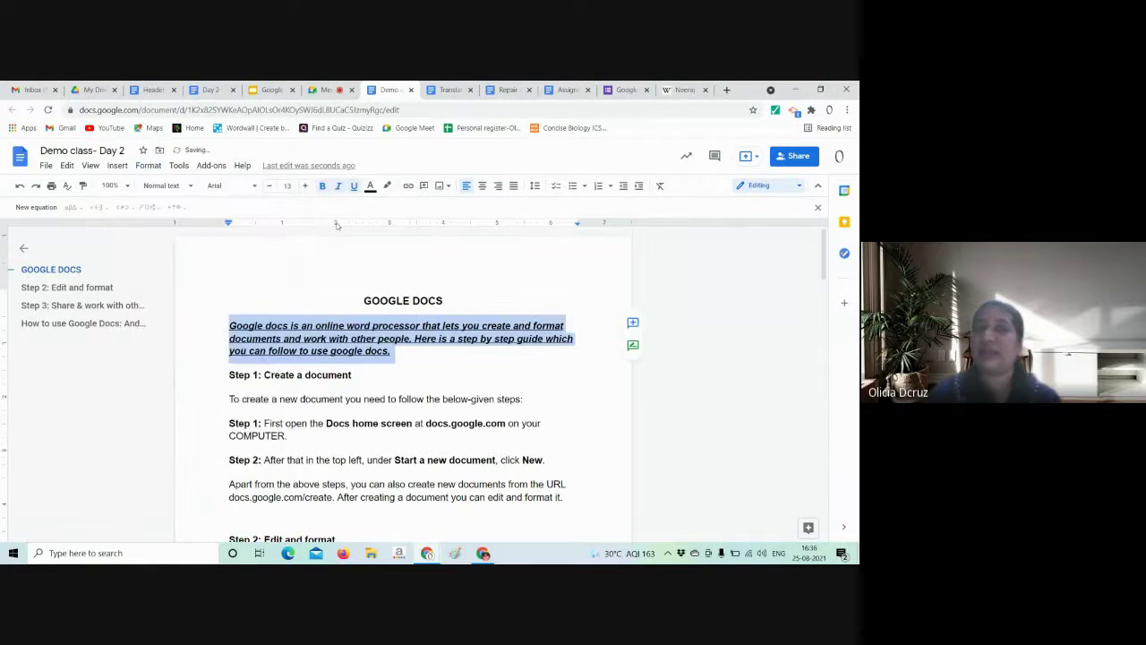
# - Look over the text size options and change the introductory paragraph's capitalization to UPPERCASE
pyautogui.click(149, 165)
pyautogui.moveTo(174, 187)
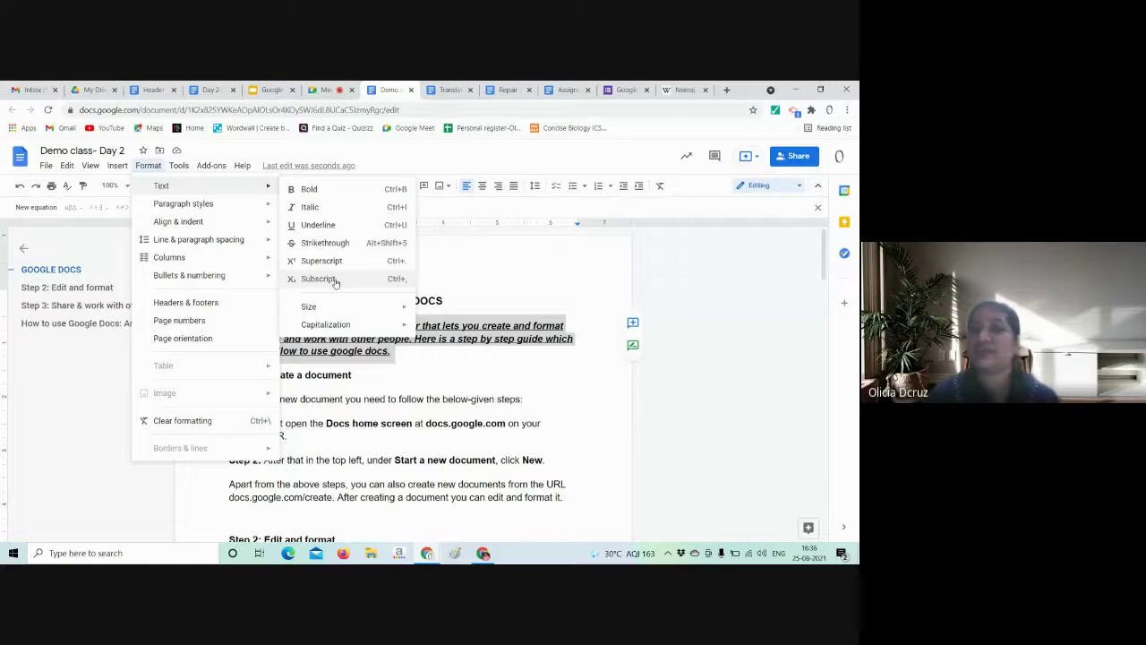
pyautogui.moveTo(340, 308)
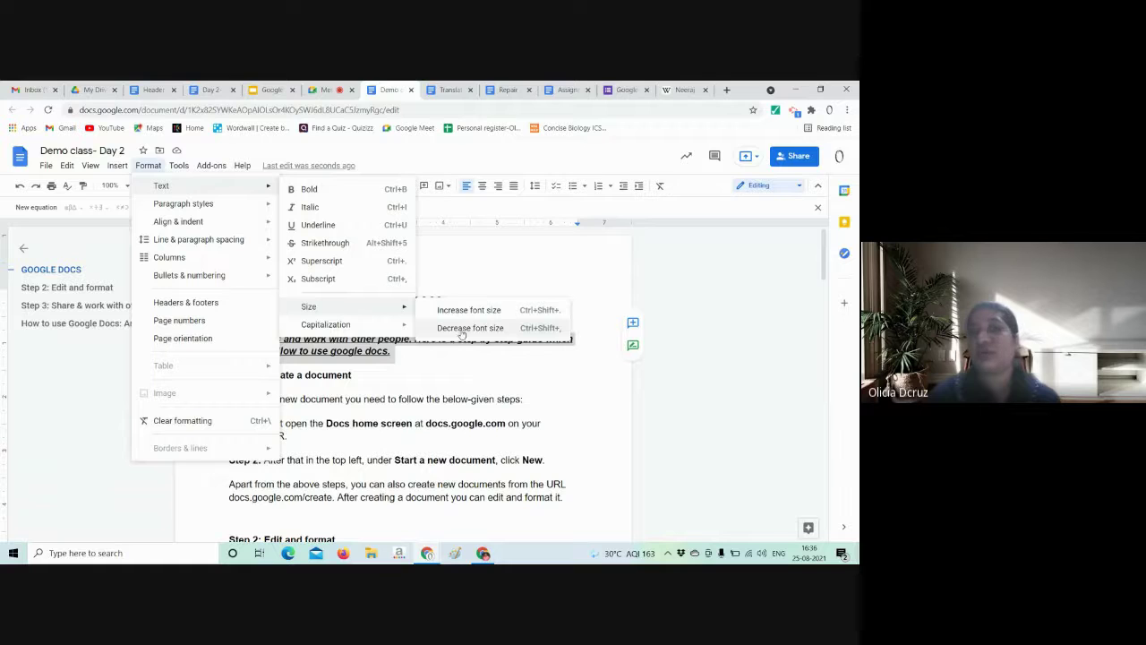
pyautogui.moveTo(408, 330)
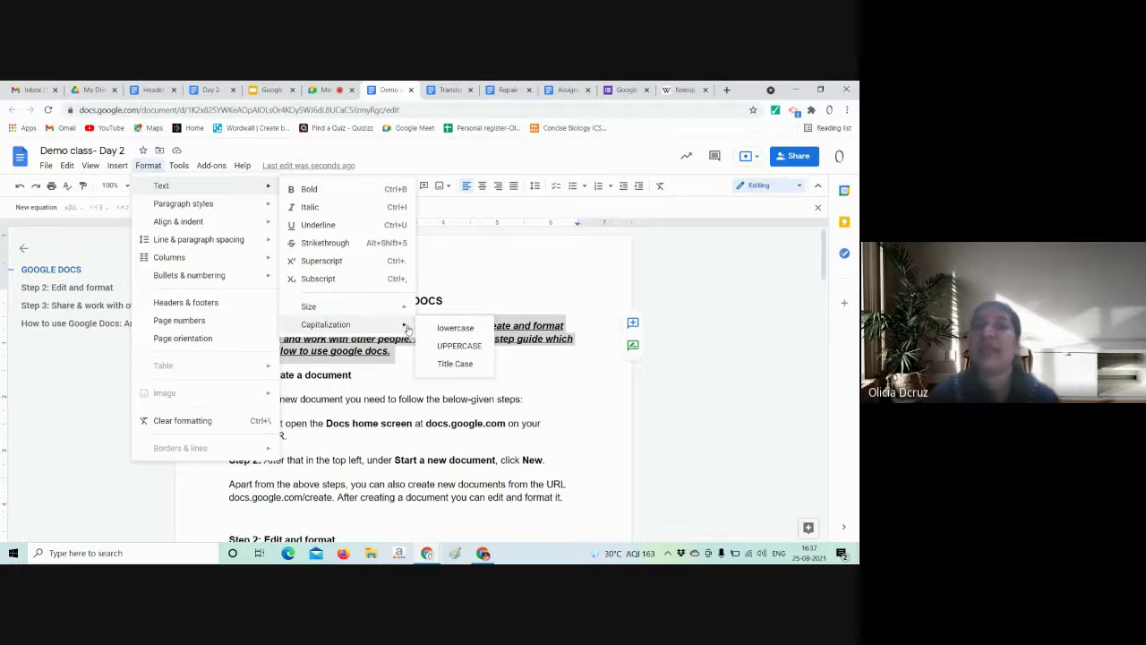
pyautogui.click(452, 346)
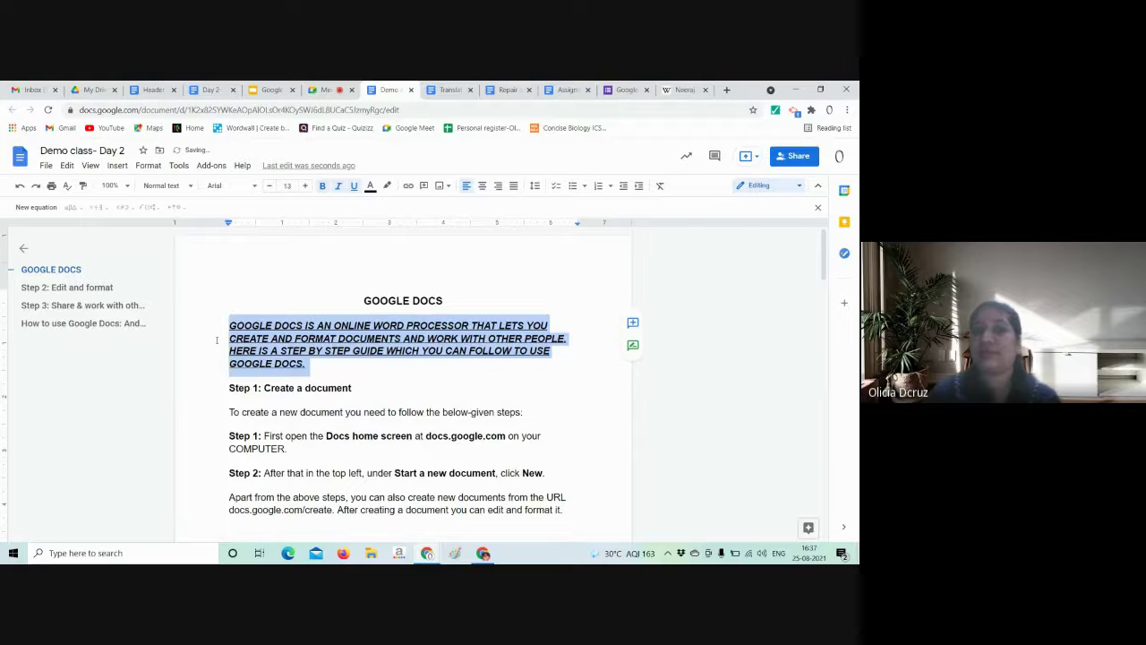
# - Reselect the whole introductory paragraph and change its capitalization to lowercase
pyautogui.click(270, 339)
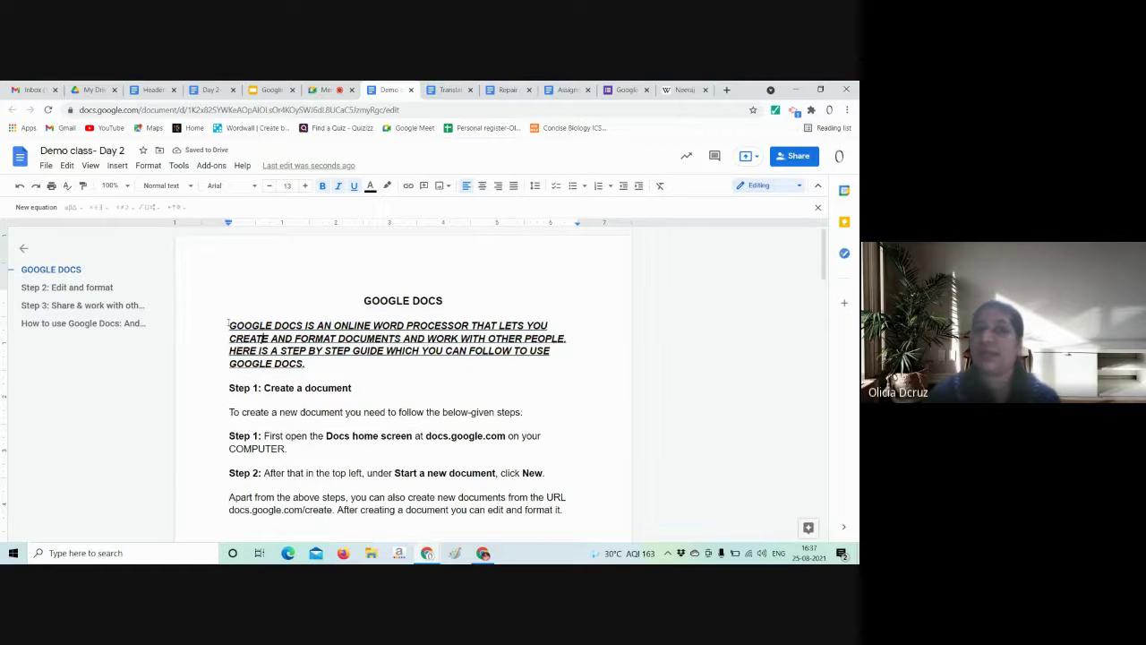
pyautogui.moveTo(231, 325); pyautogui.dragTo(307, 364)
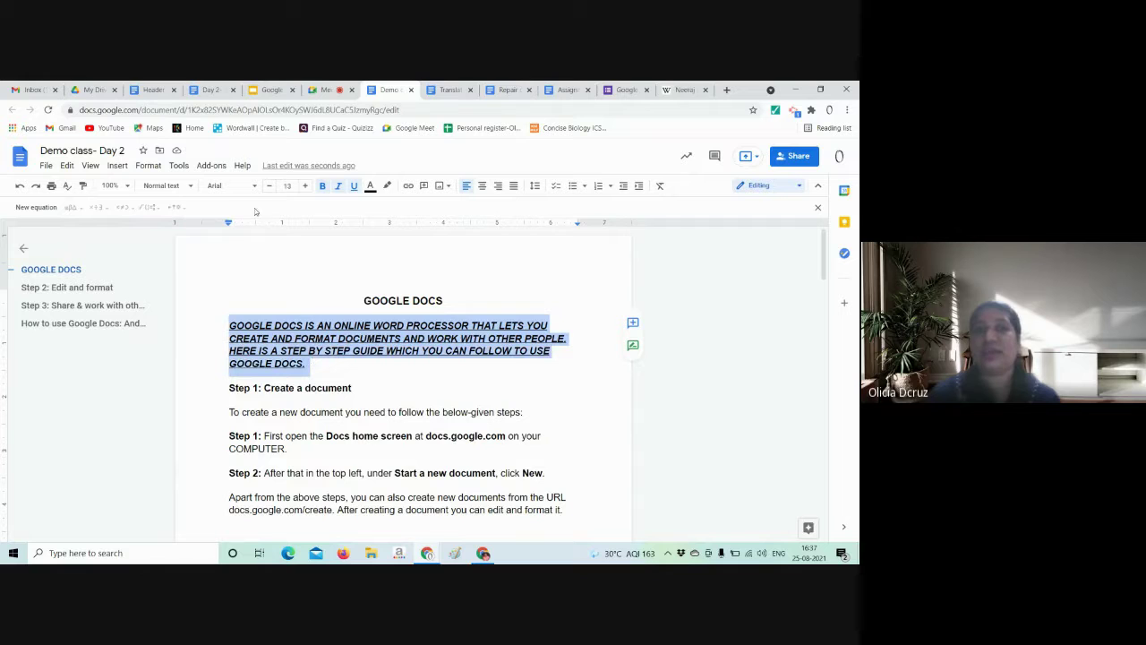
pyautogui.click(253, 188)
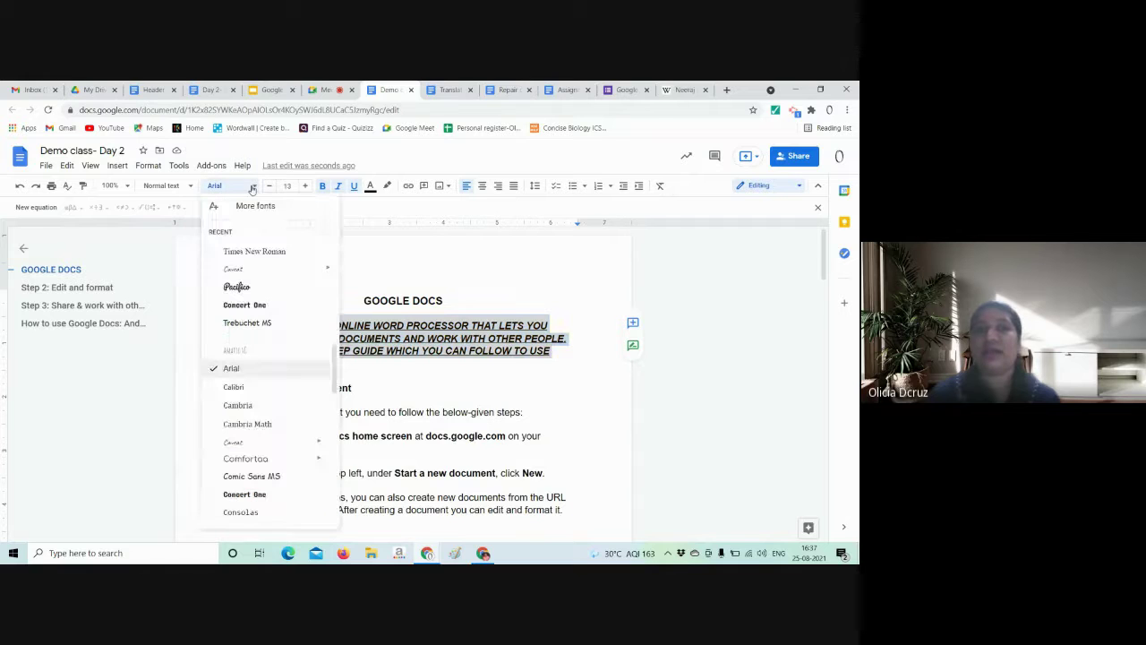
pyautogui.click(156, 167)
pyautogui.moveTo(341, 328)
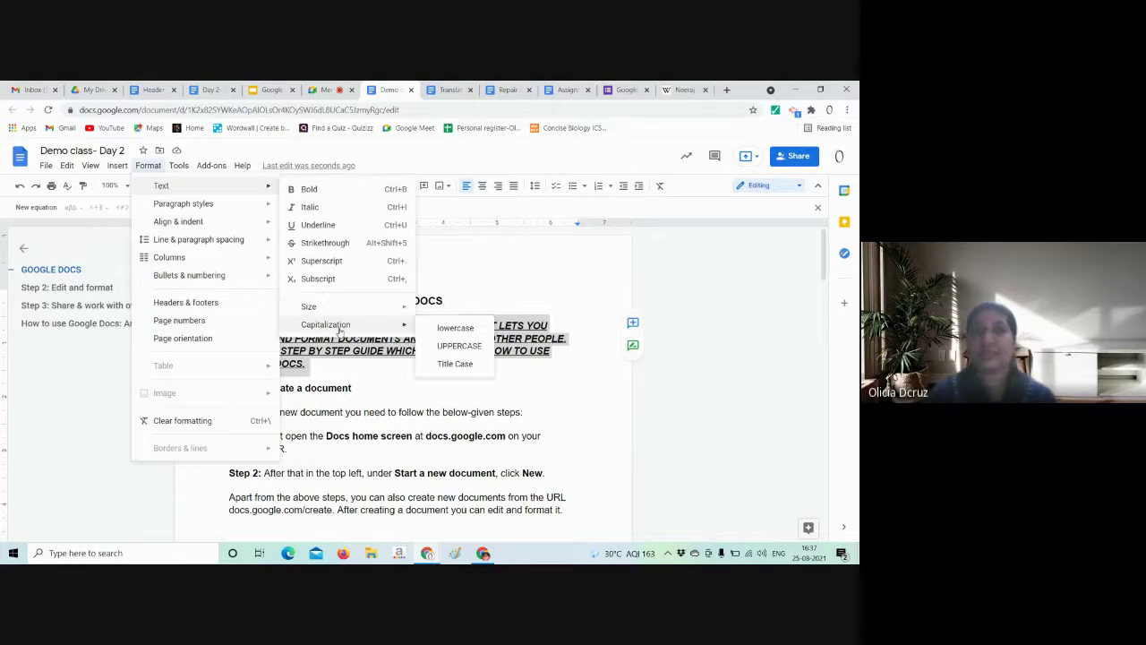
pyautogui.click(448, 328)
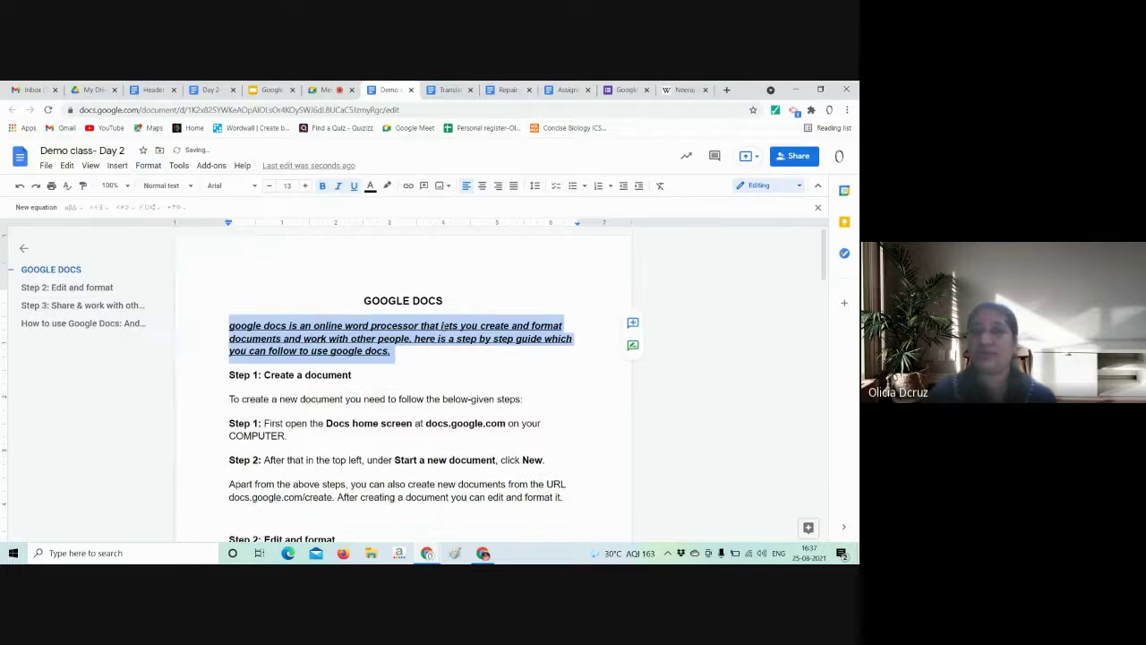
# - Change the introductory paragraph's capitalization to Title Case and deselect it
pyautogui.click(144, 166)
pyautogui.moveTo(166, 185)
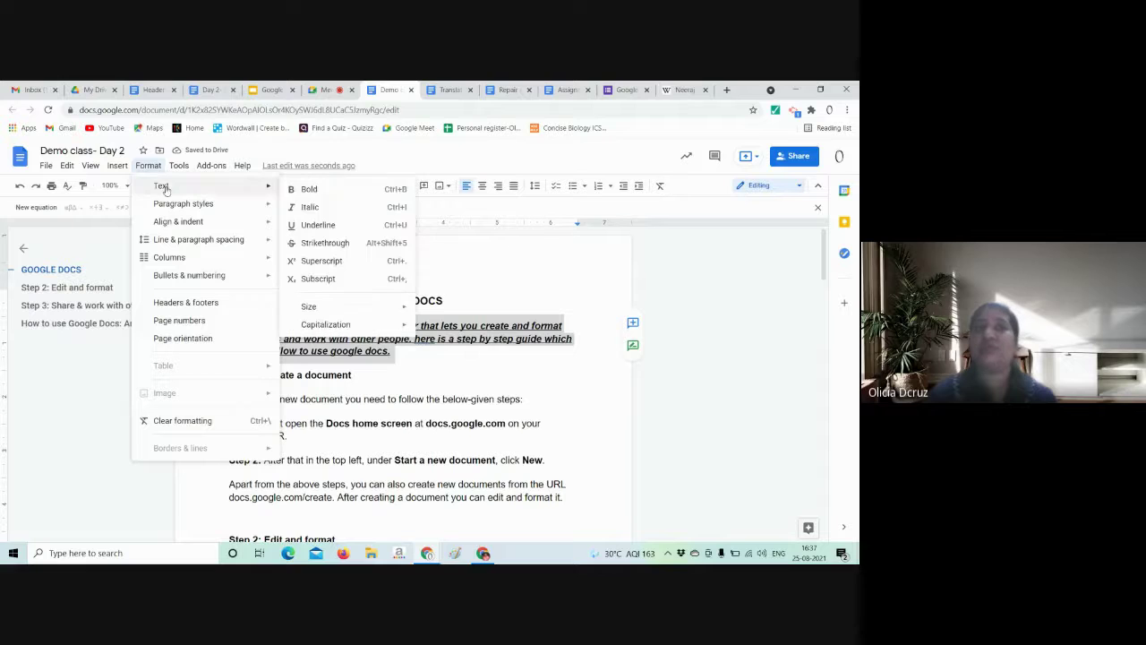
pyautogui.moveTo(321, 321)
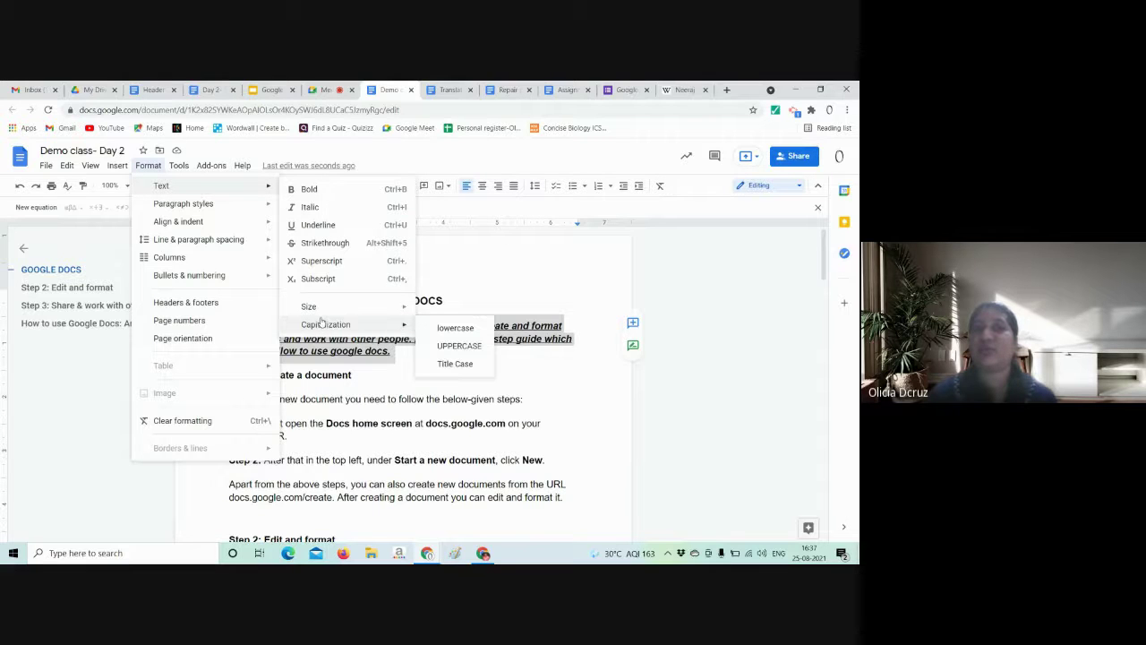
pyautogui.click(452, 362)
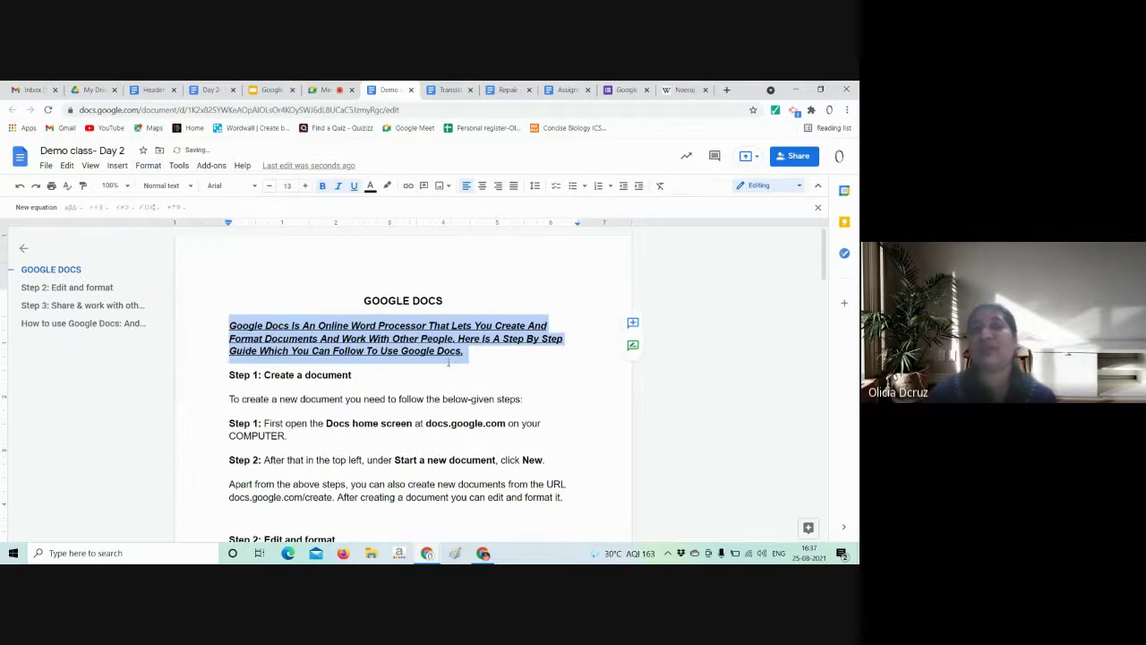
pyautogui.click(445, 365)
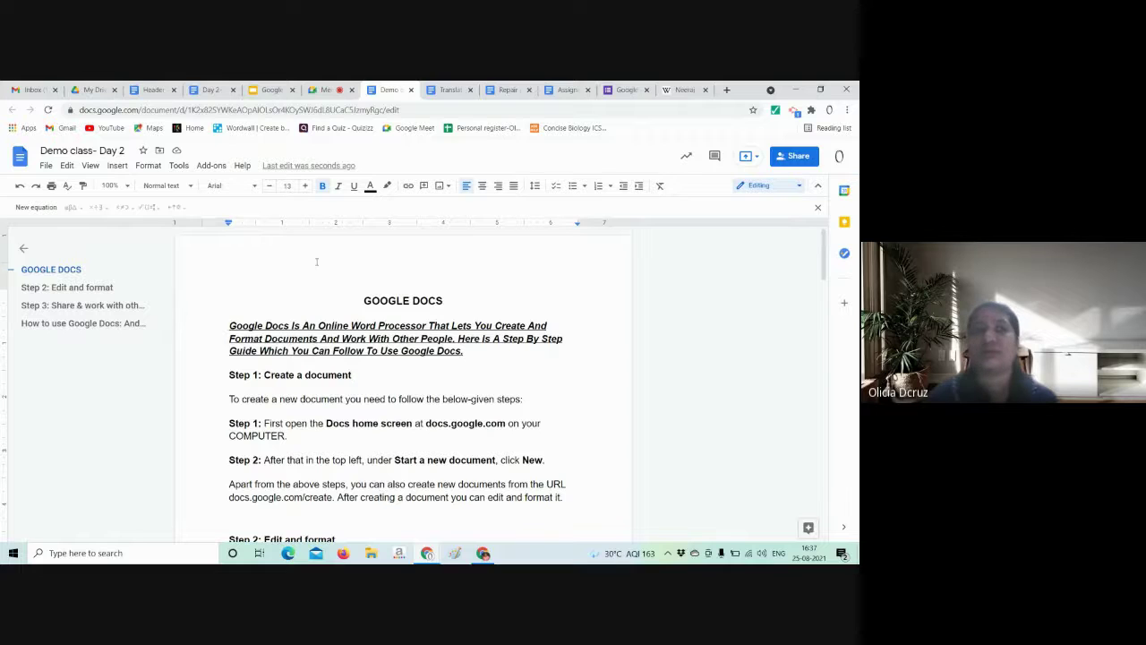
# - Give the "Step 1: Create a document" heading a light yellow background with the top border switched off, using Borders and shading
pyautogui.click(160, 167)
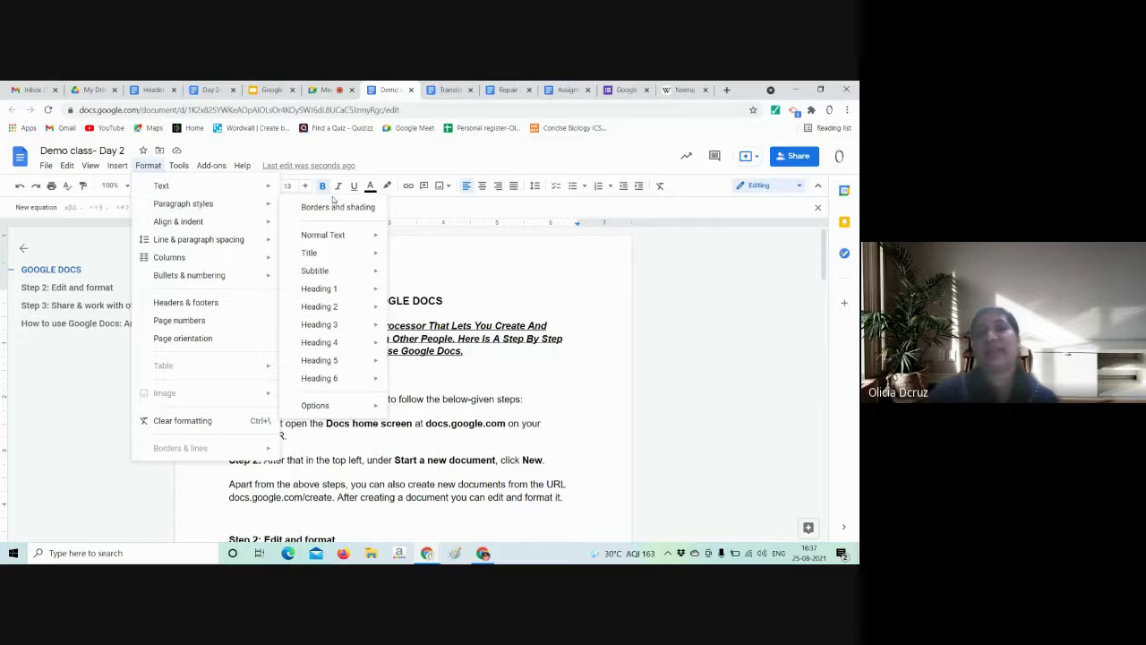
pyautogui.moveTo(269, 205)
pyautogui.click(304, 208)
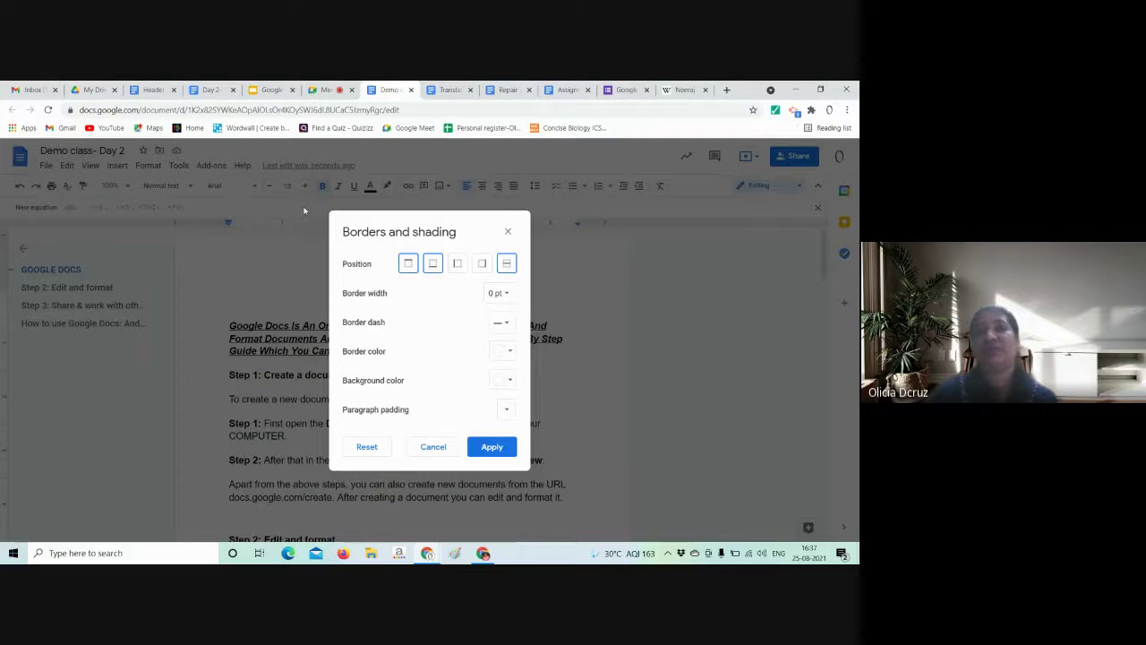
pyautogui.click(408, 265)
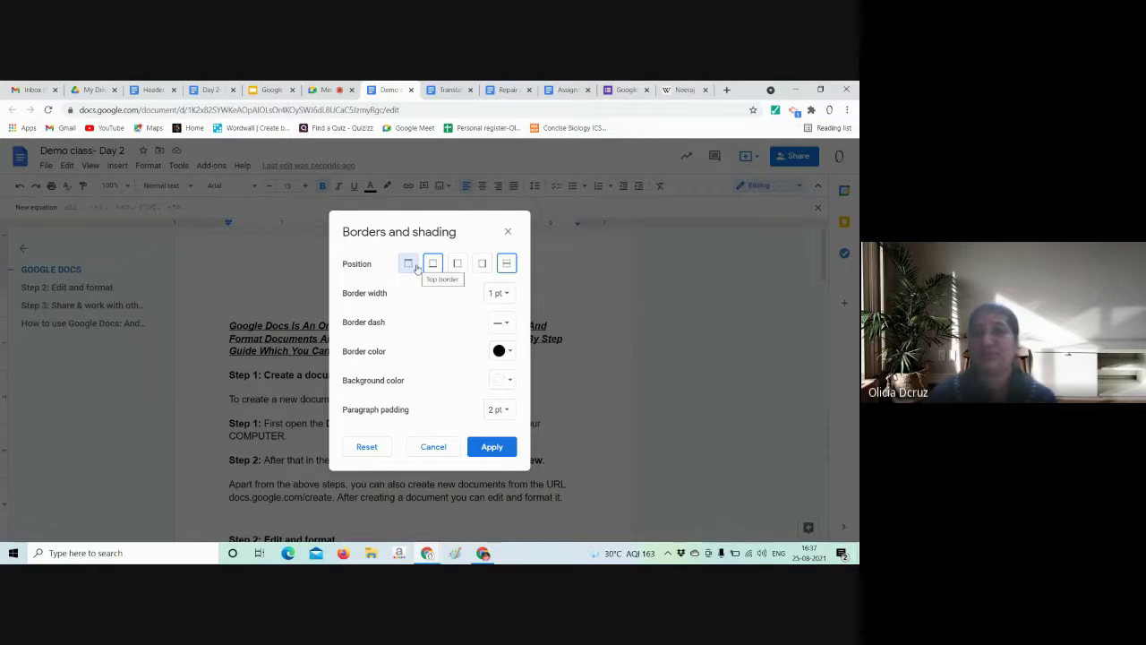
pyautogui.click(505, 380)
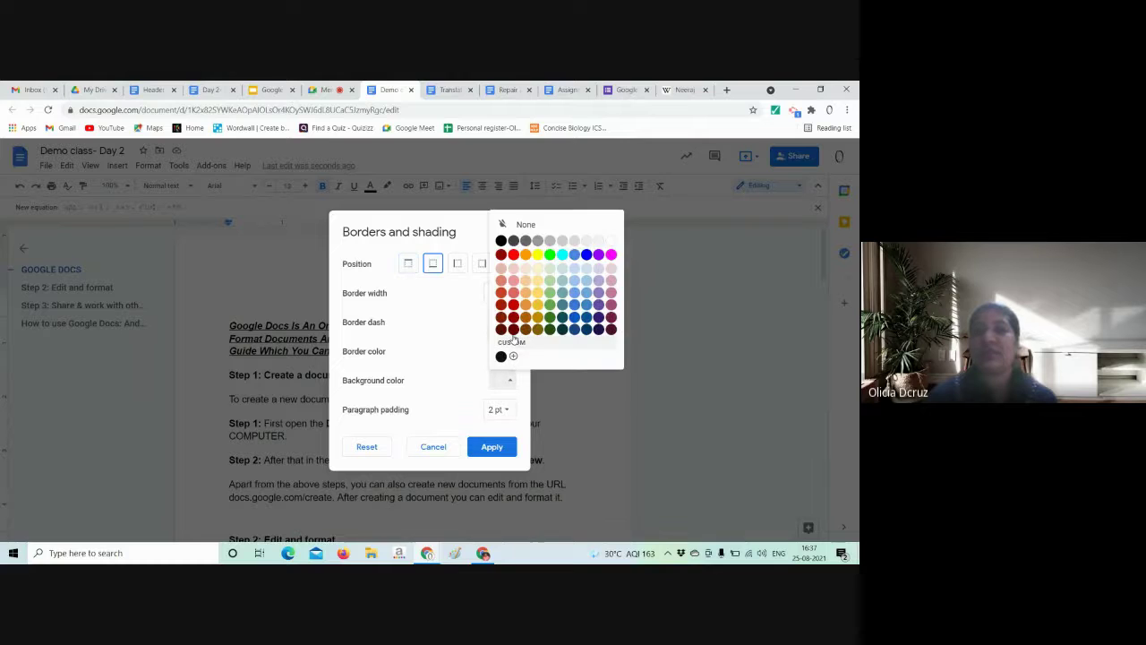
pyautogui.click(538, 269)
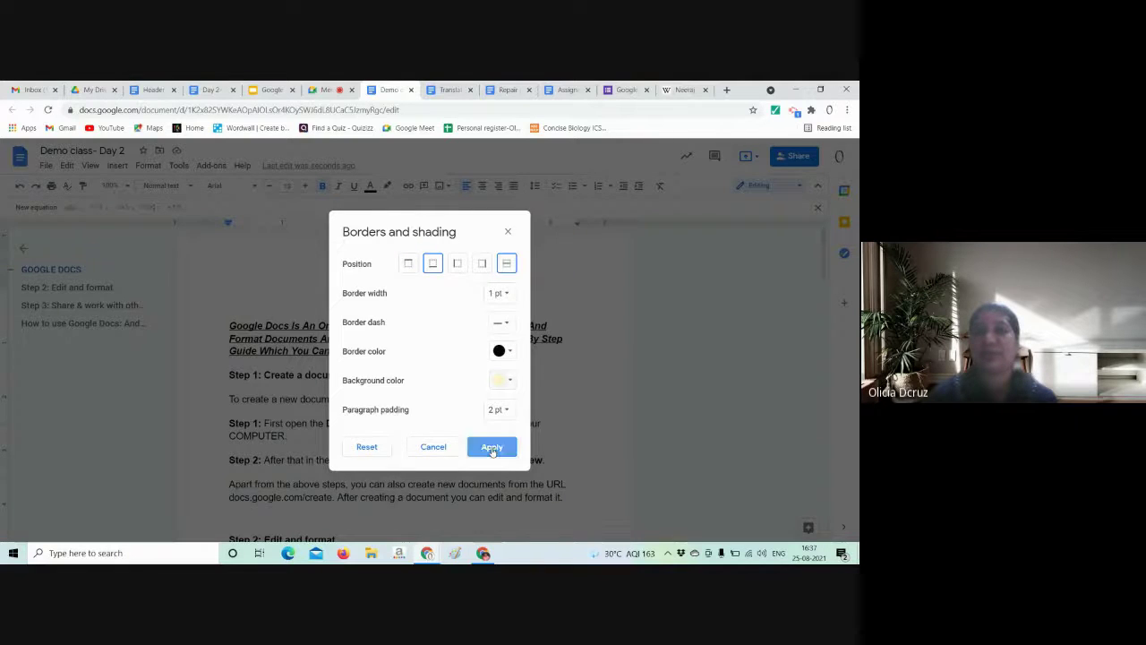
pyautogui.click(492, 447)
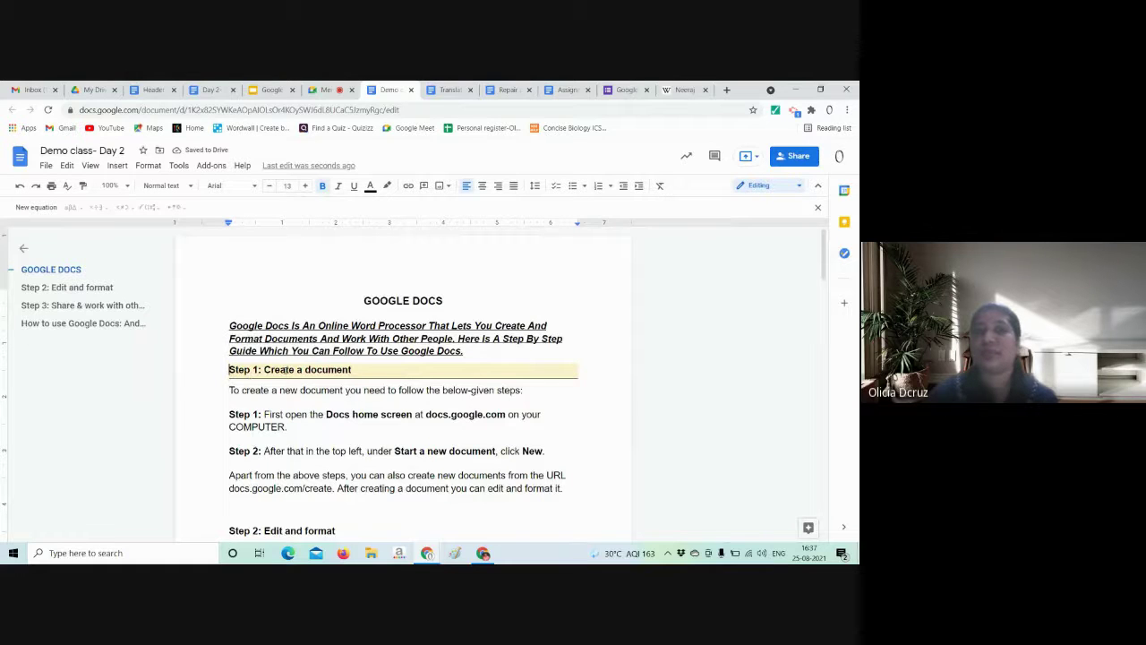
pyautogui.keyDown('shift'); pyautogui.click(489, 365); pyautogui.keyUp('shift')
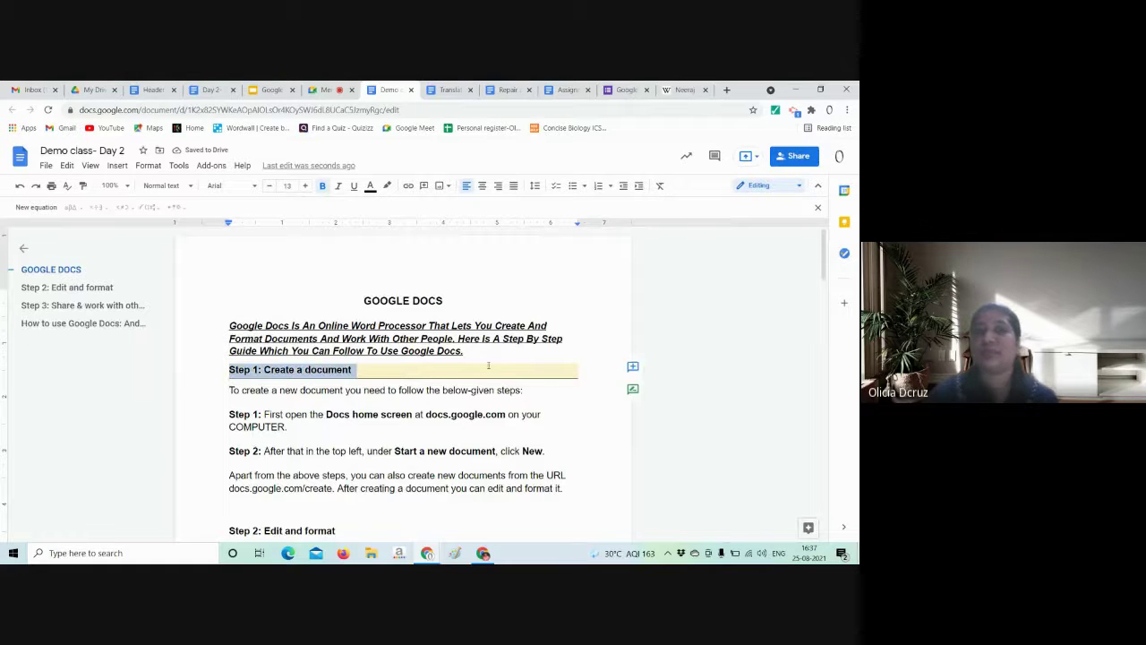
pyautogui.click(369, 372)
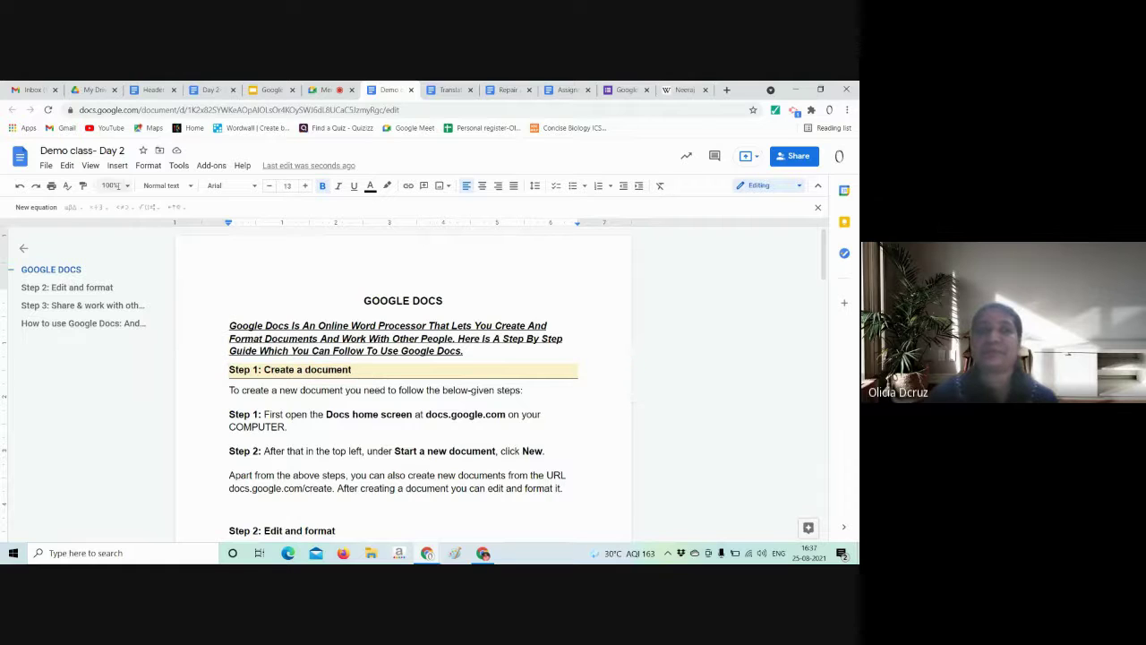
# - Review the paragraph styles, and use the document outline to go to "How to use Google Docs: Android" and back to "GOOGLE DOCS"
pyautogui.click(148, 166)
pyautogui.moveTo(215, 203)
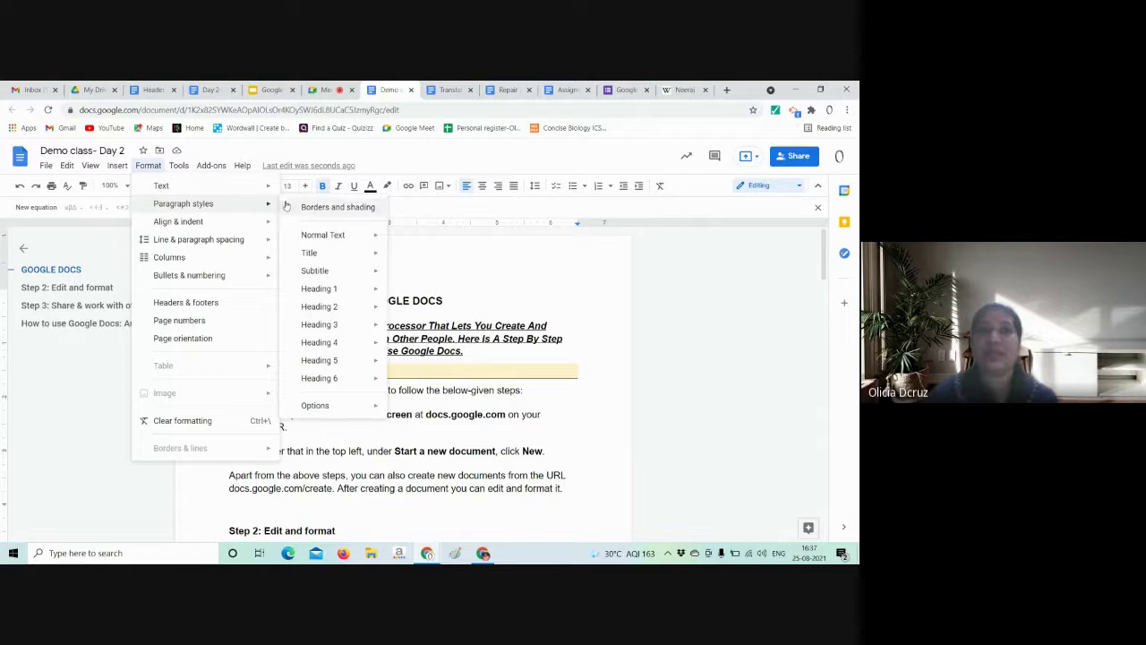
pyautogui.moveTo(326, 235)
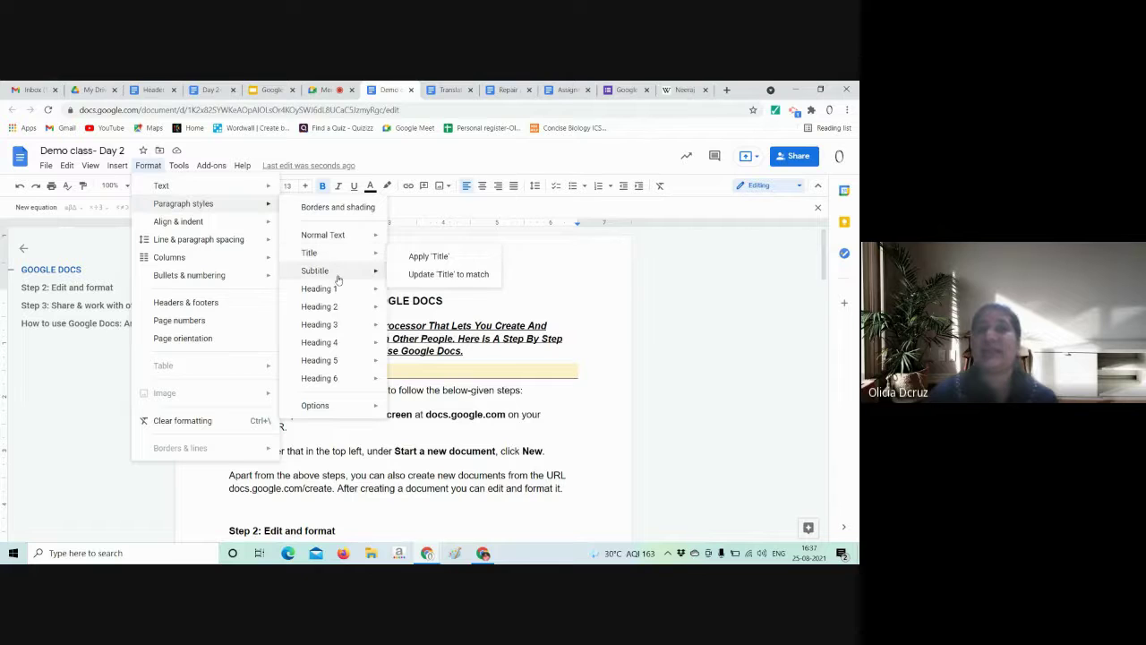
pyautogui.click(58, 324)
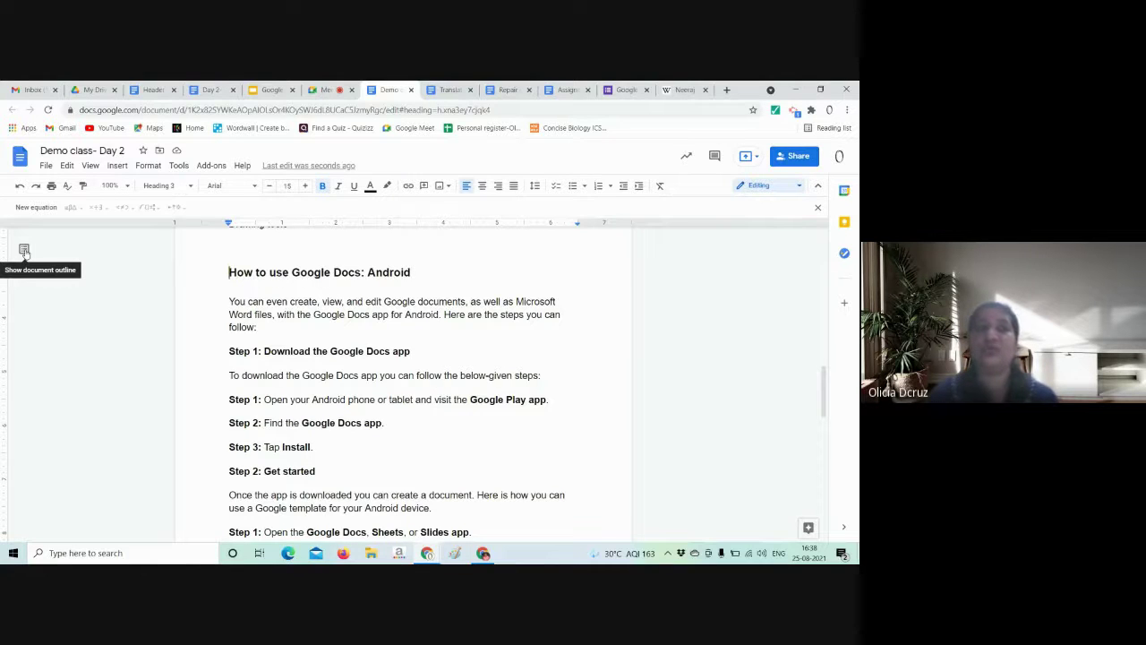
pyautogui.click(25, 250)
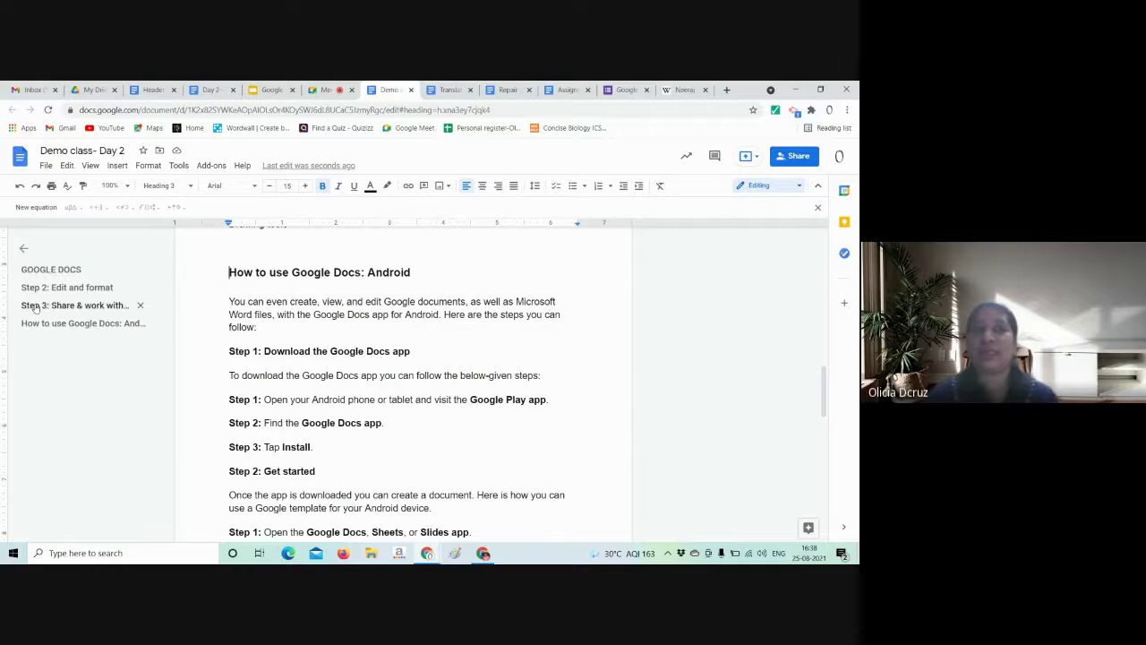
pyautogui.click(59, 272)
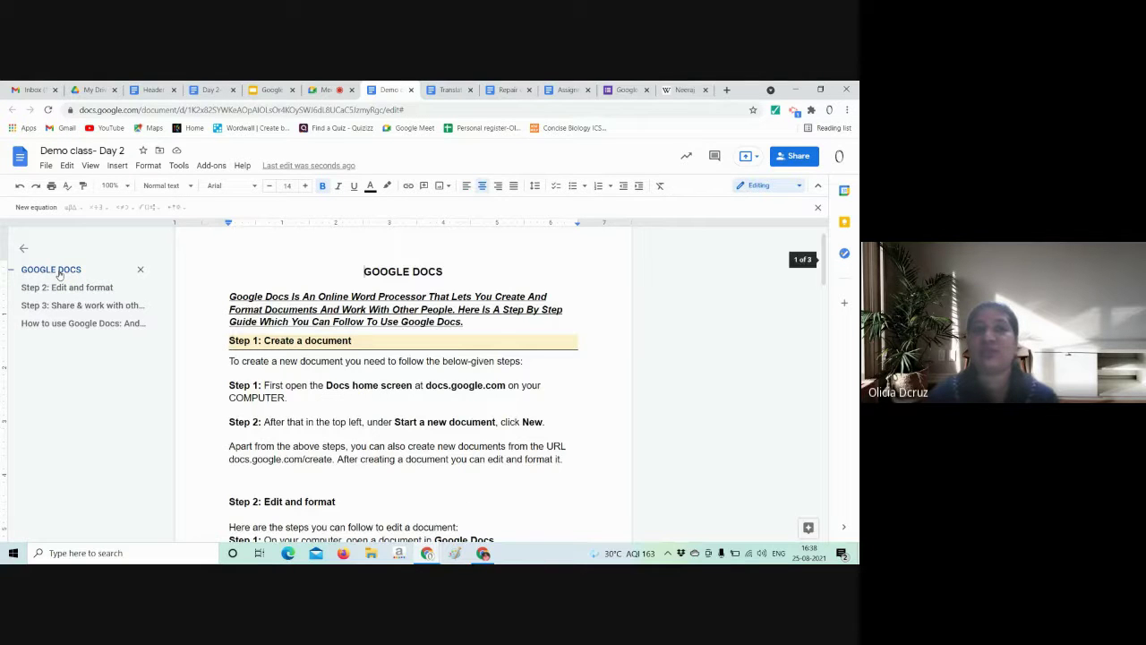
# - Apply the Title paragraph style to the "GOOGLE DOCS" line at the start of the document
pyautogui.moveTo(364, 272); pyautogui.dragTo(452, 273)
pyautogui.click(149, 167)
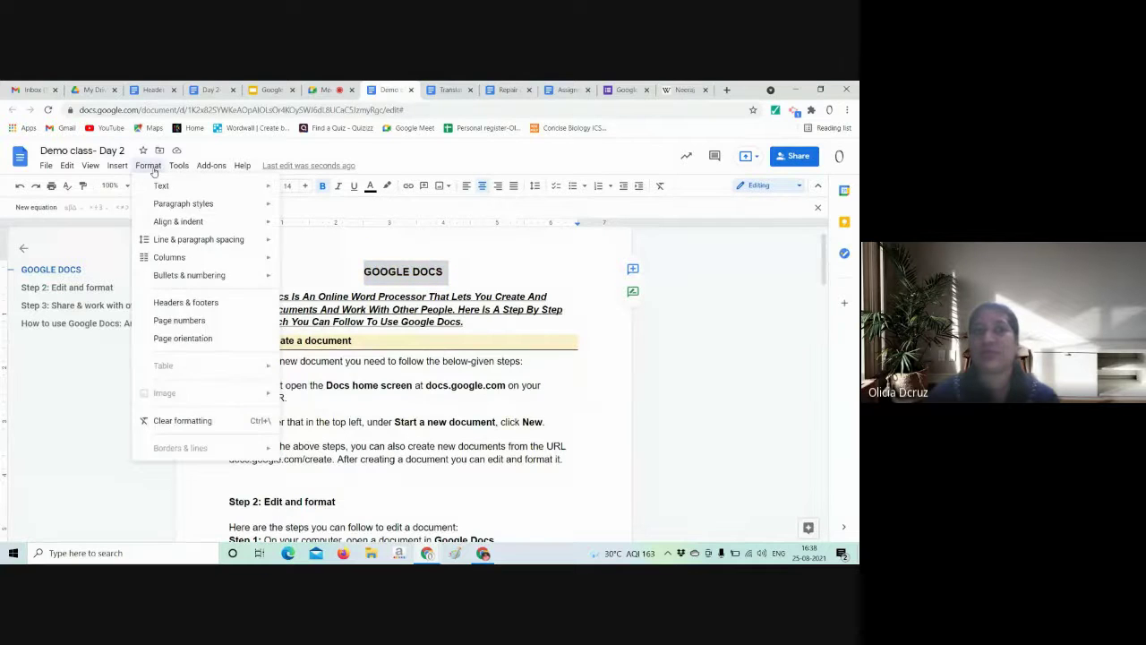
pyautogui.moveTo(163, 204)
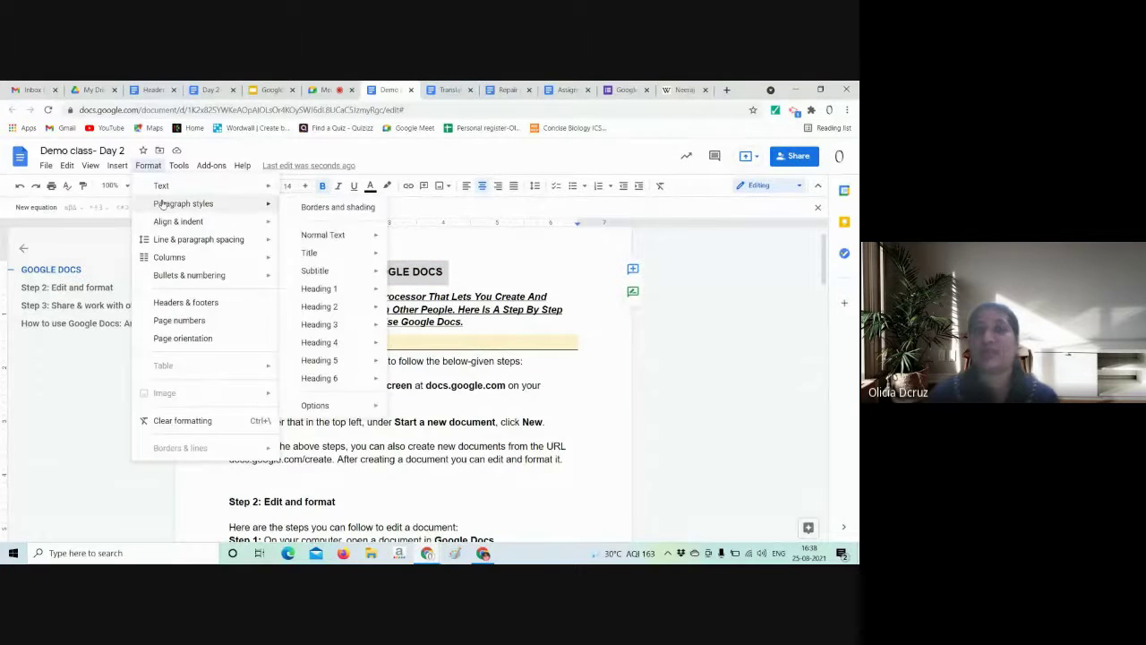
pyautogui.moveTo(328, 255)
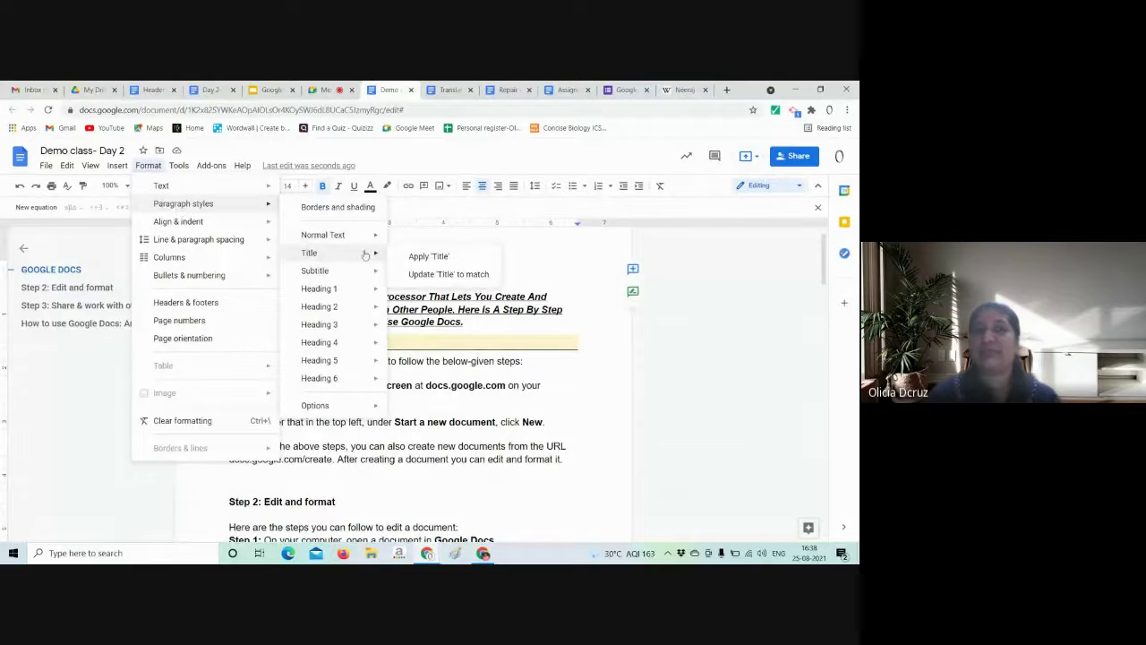
pyautogui.click(421, 256)
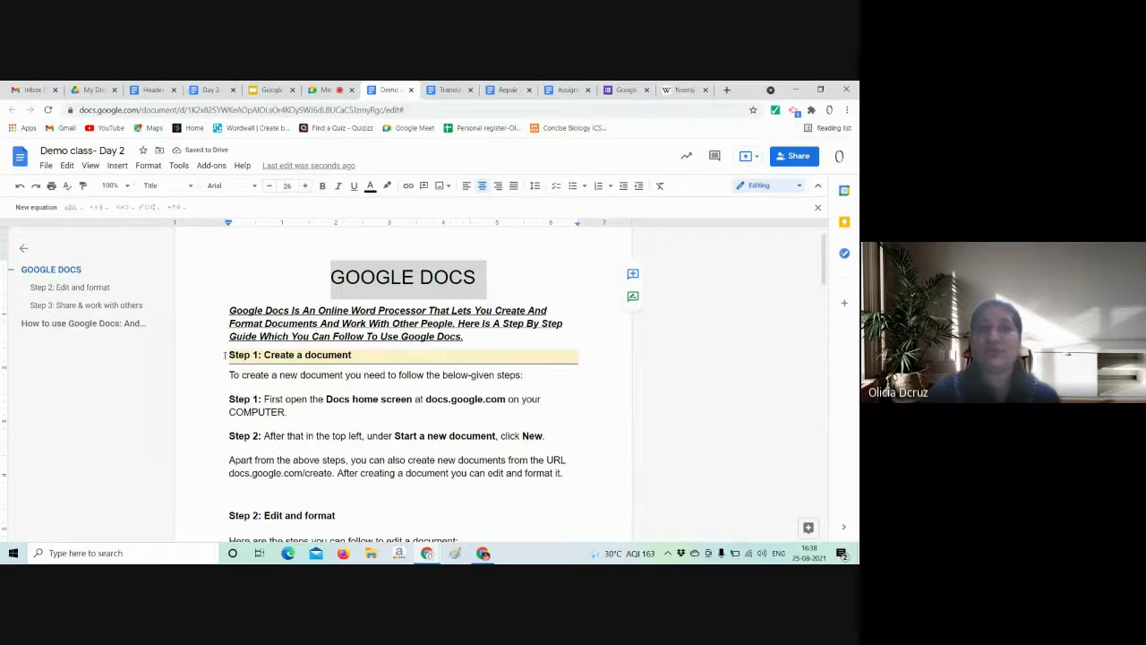
# - Apply the Heading 1 paragraph style to "Step 1: Create a document" and go to its entry in the document outline
pyautogui.moveTo(224, 355); pyautogui.dragTo(381, 355)
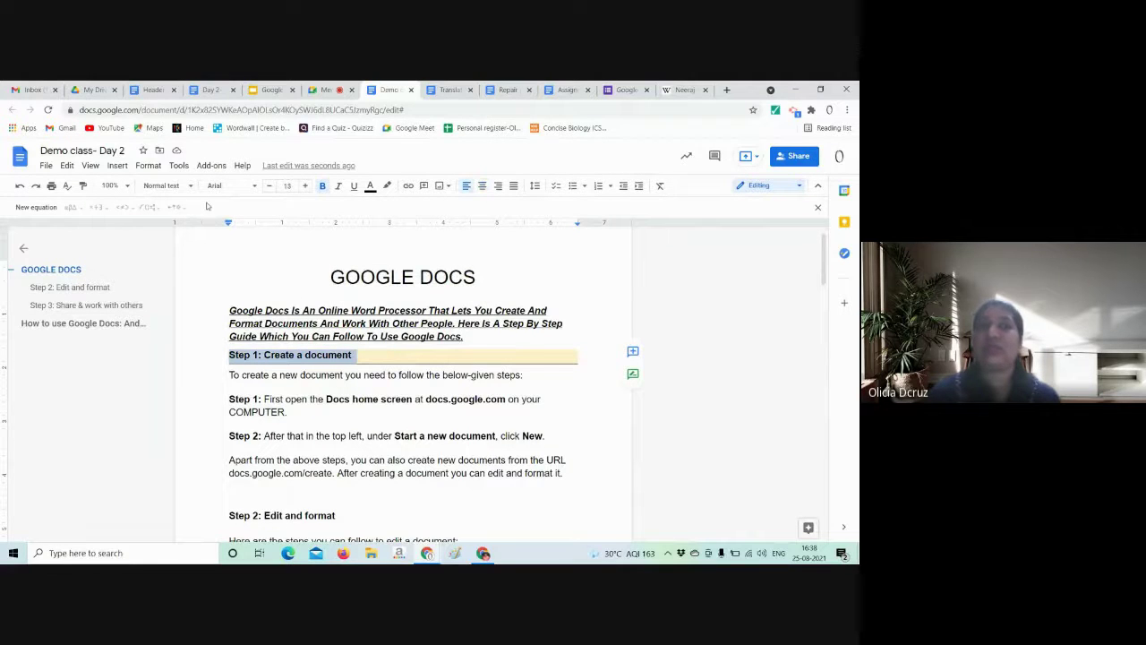
pyautogui.click(149, 167)
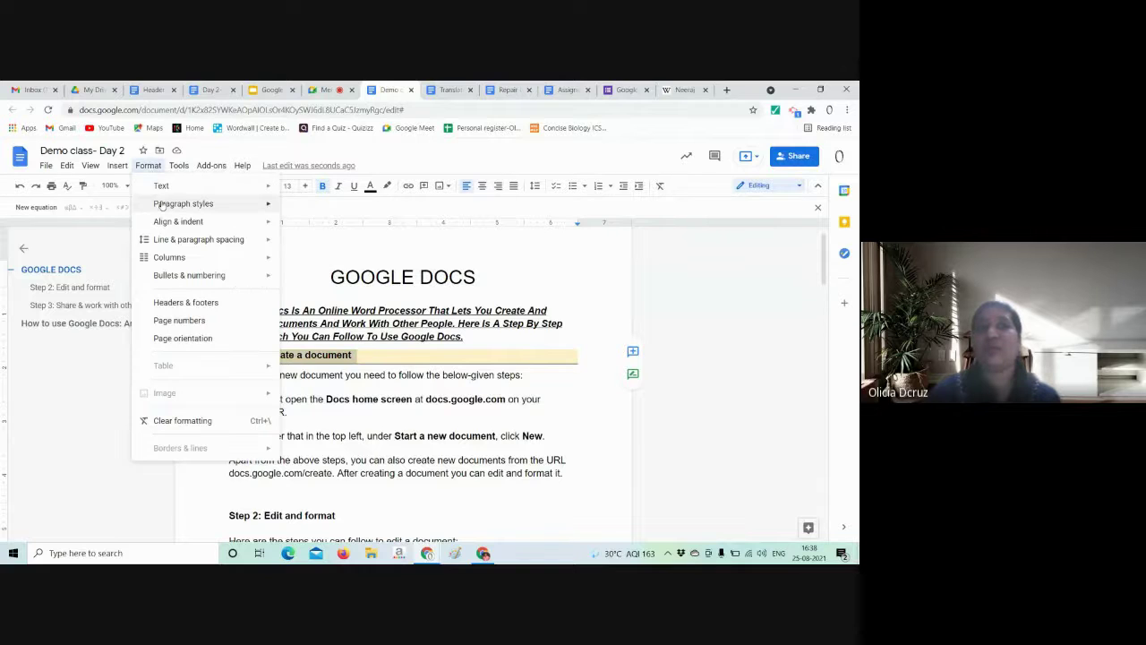
pyautogui.moveTo(161, 206)
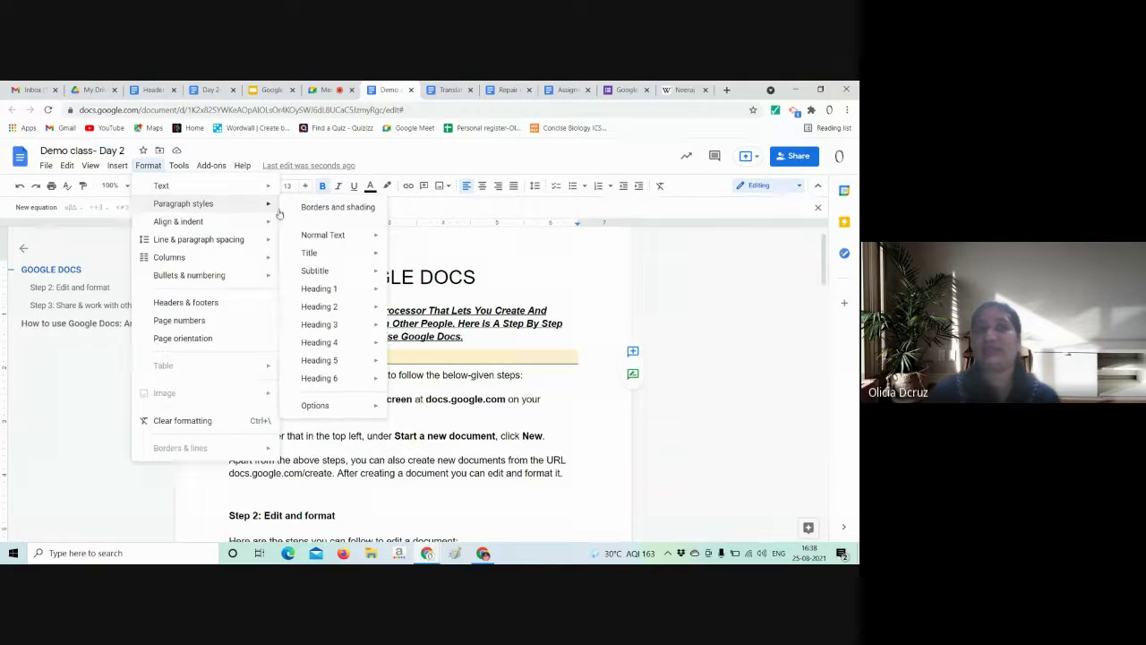
pyautogui.moveTo(334, 295)
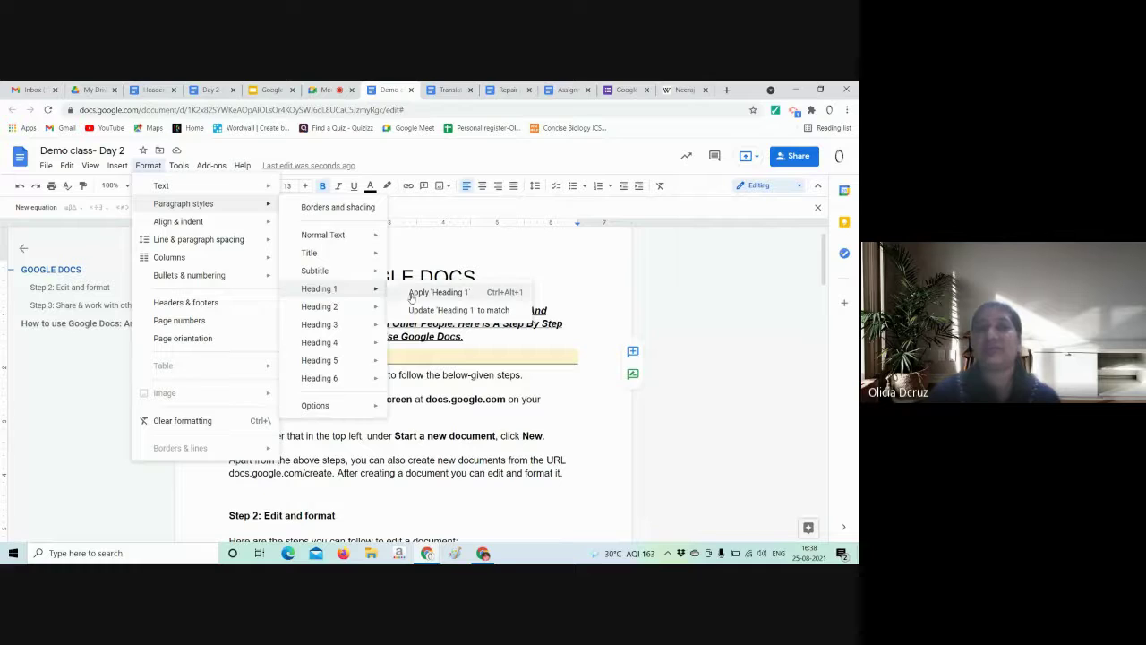
pyautogui.click(436, 292)
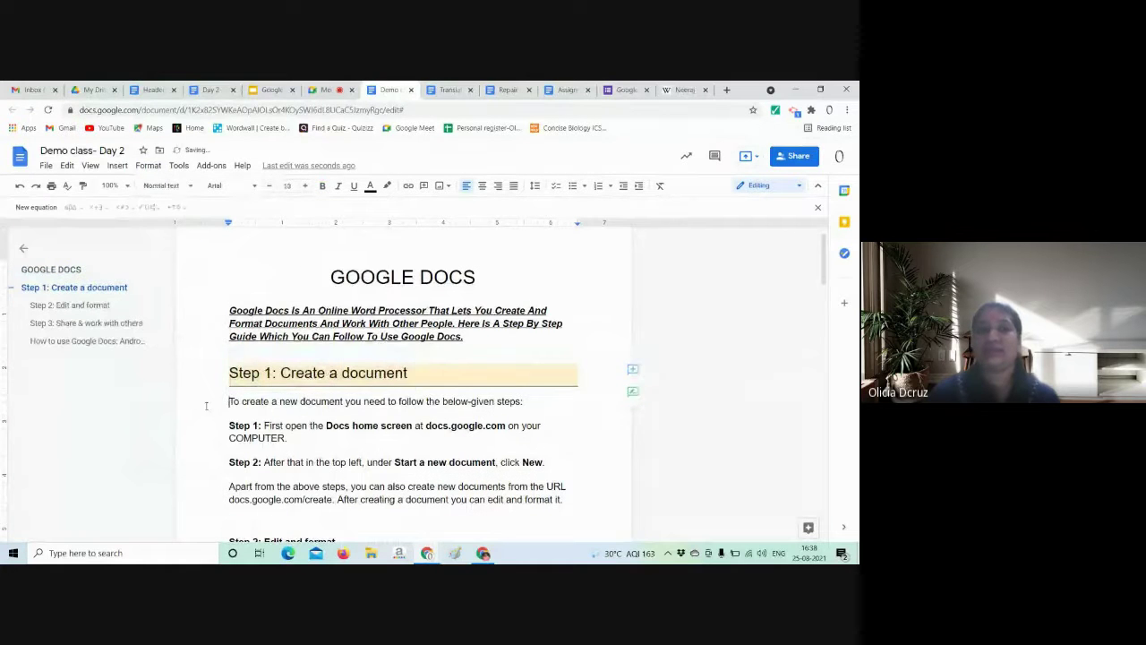
pyautogui.click(98, 291)
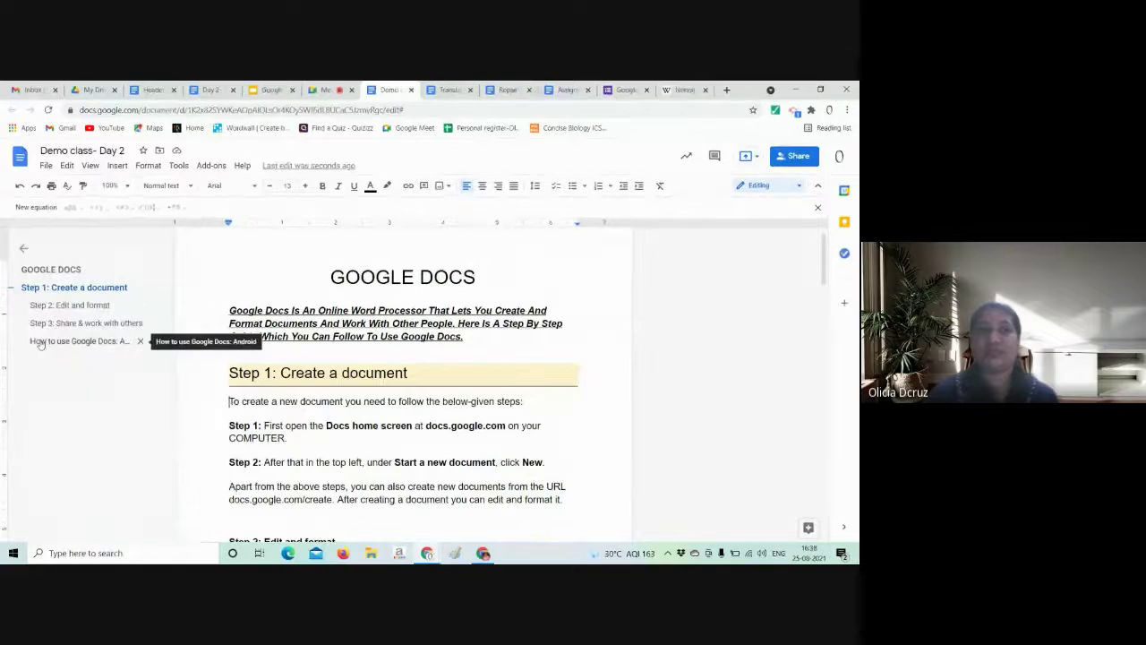
# - Apply the Heading 4 paragraph style to the "Edit a document: Android" line and deselect it
pyautogui.scroll(-15, 331, 380)
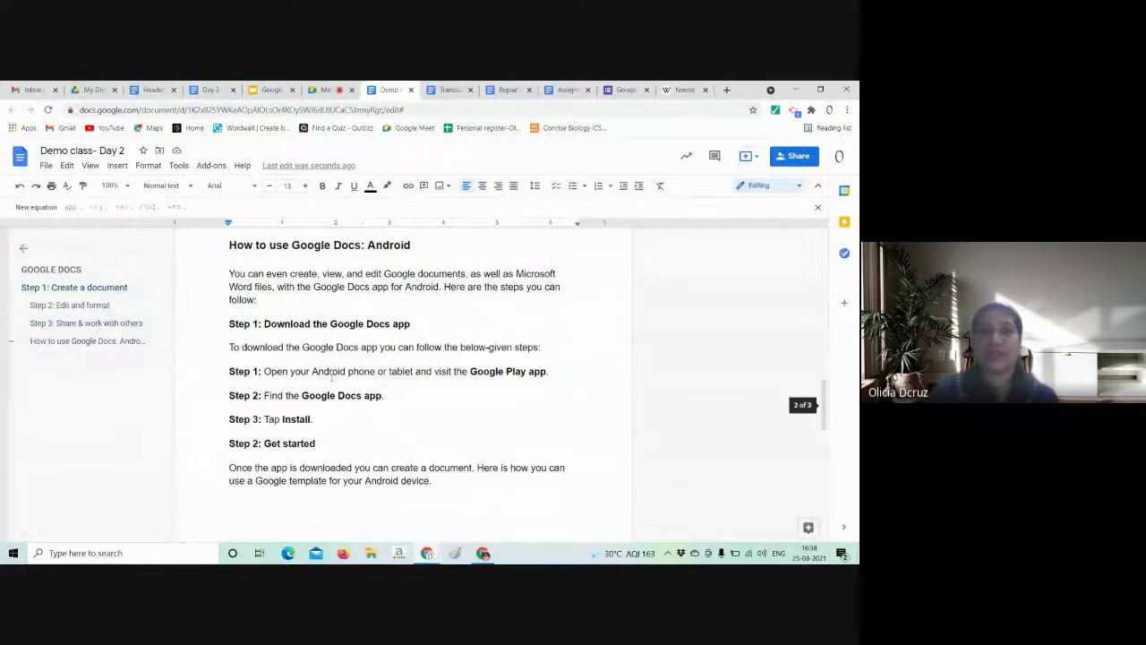
pyautogui.scroll(1, 332, 379)
pyautogui.scroll(3, 330, 379)
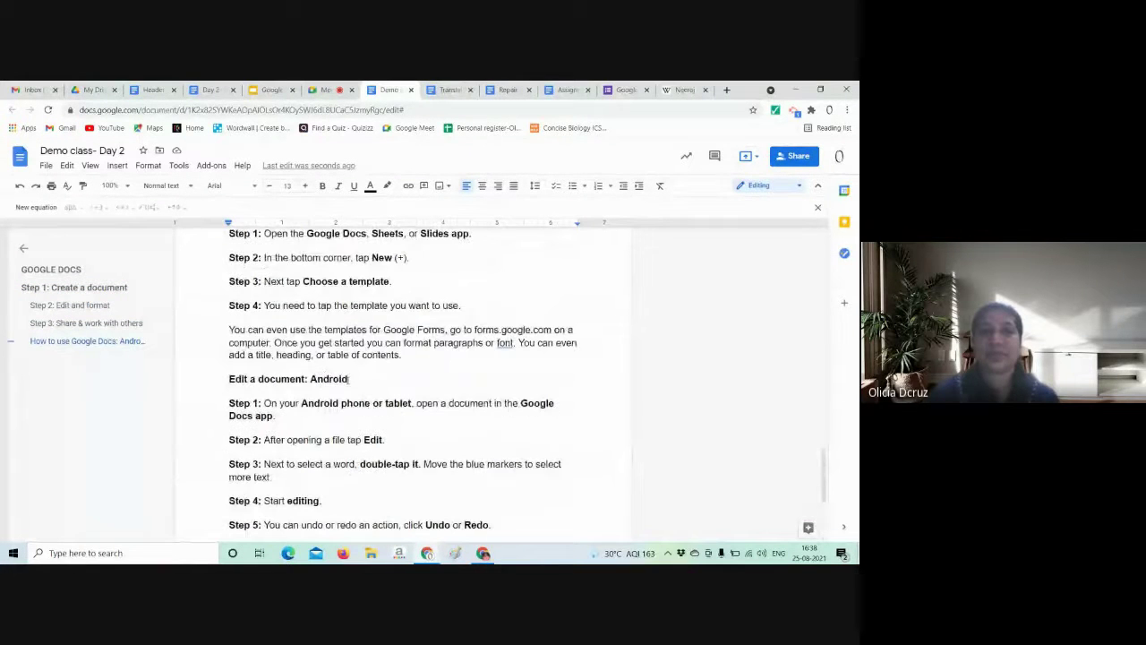
pyautogui.moveTo(349, 379); pyautogui.dragTo(227, 379)
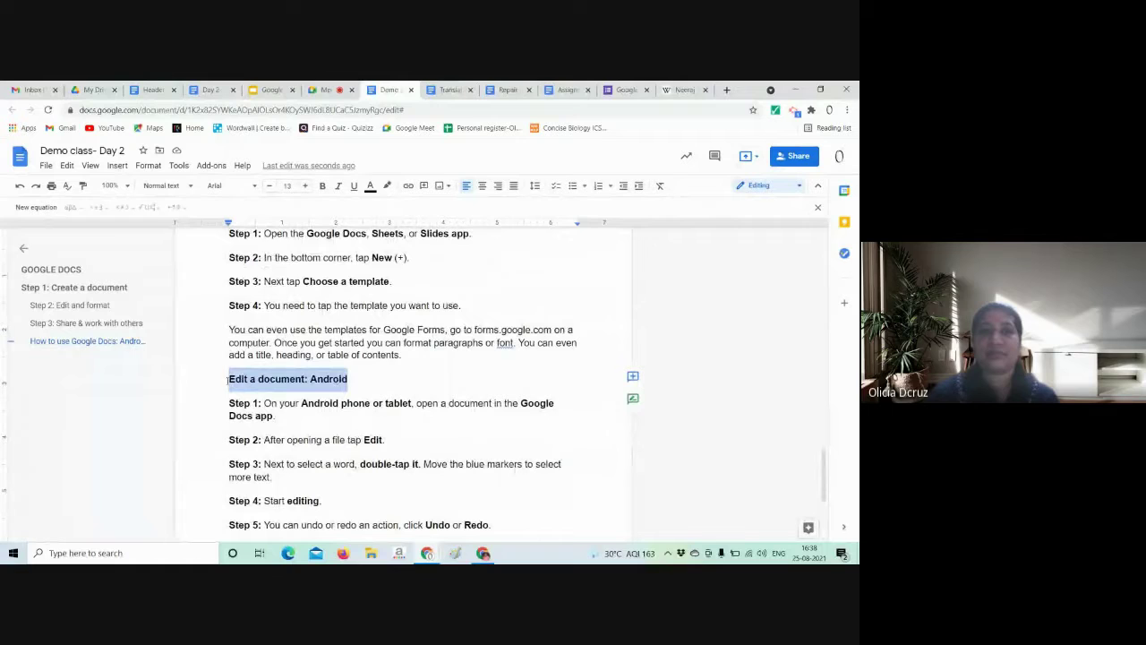
pyautogui.click(152, 167)
pyautogui.moveTo(188, 204)
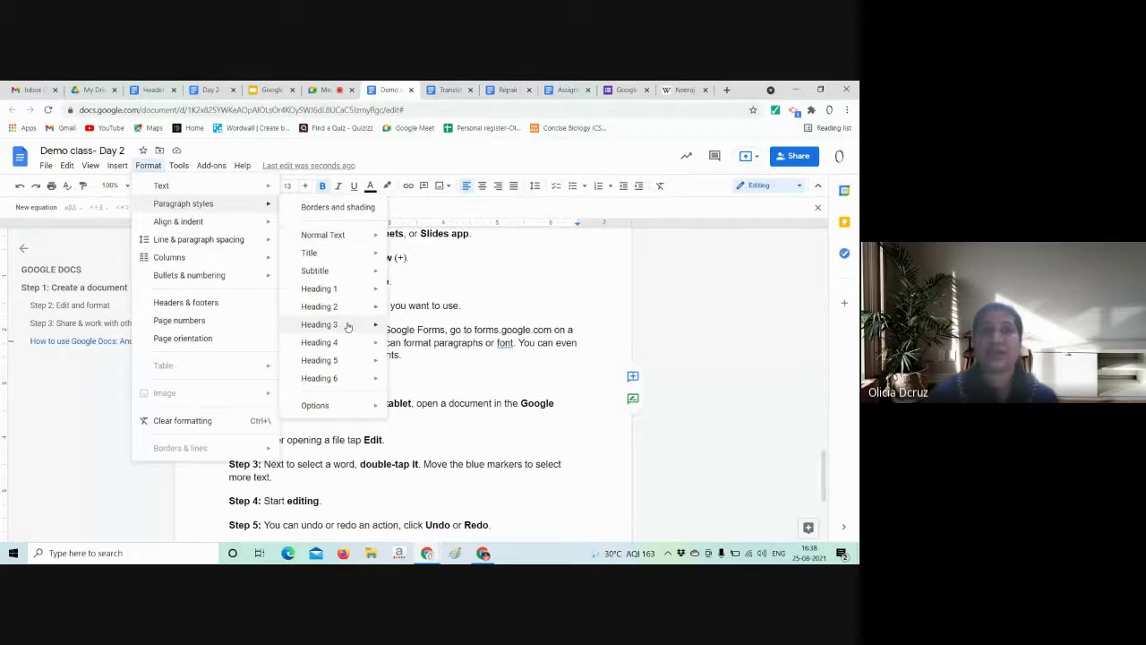
pyautogui.moveTo(322, 342)
pyautogui.click(421, 342)
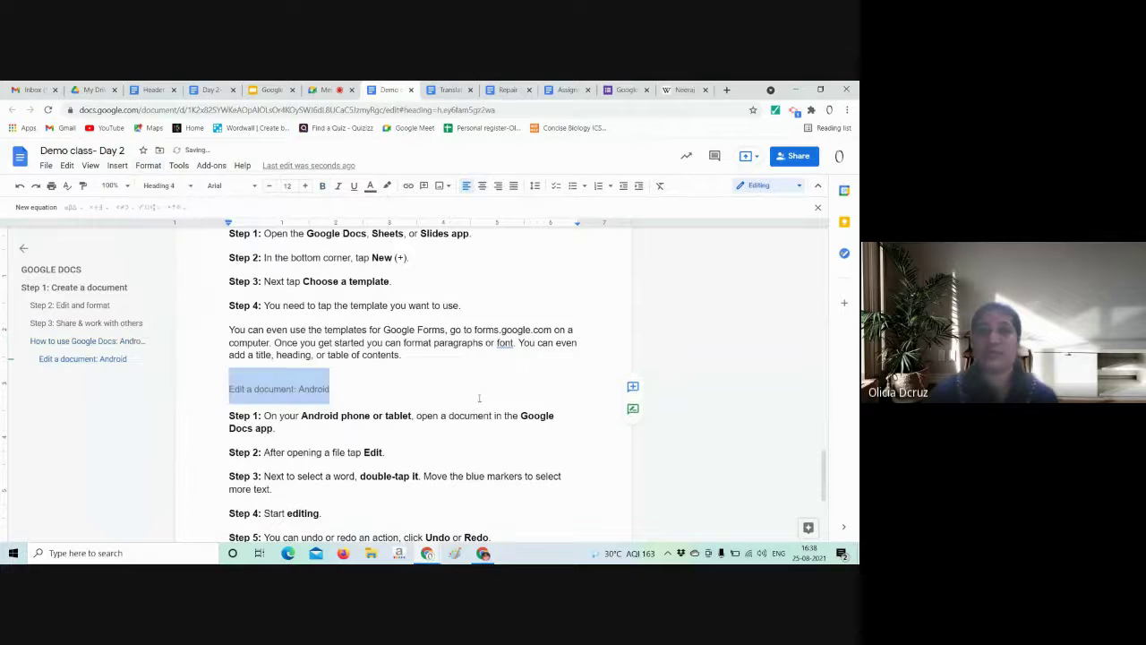
pyautogui.click(480, 398)
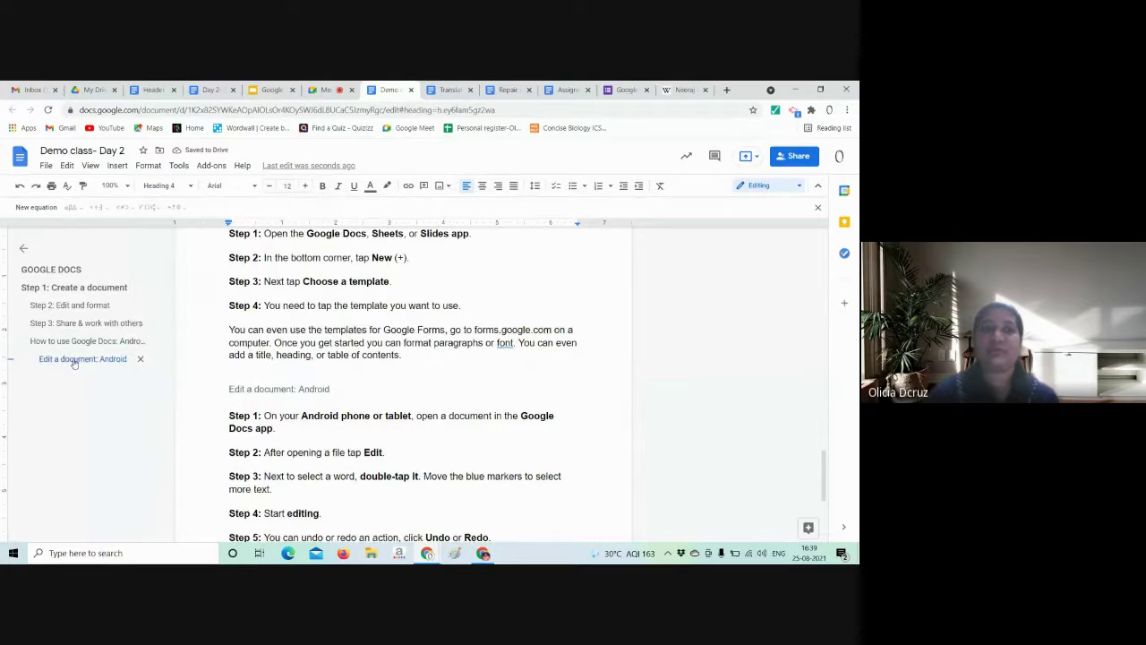
# - Use the document outline to visit "Step 3: Share & work with others" and "Edit a document: Android", and close the outline
pyautogui.click(74, 363)
pyautogui.click(134, 323)
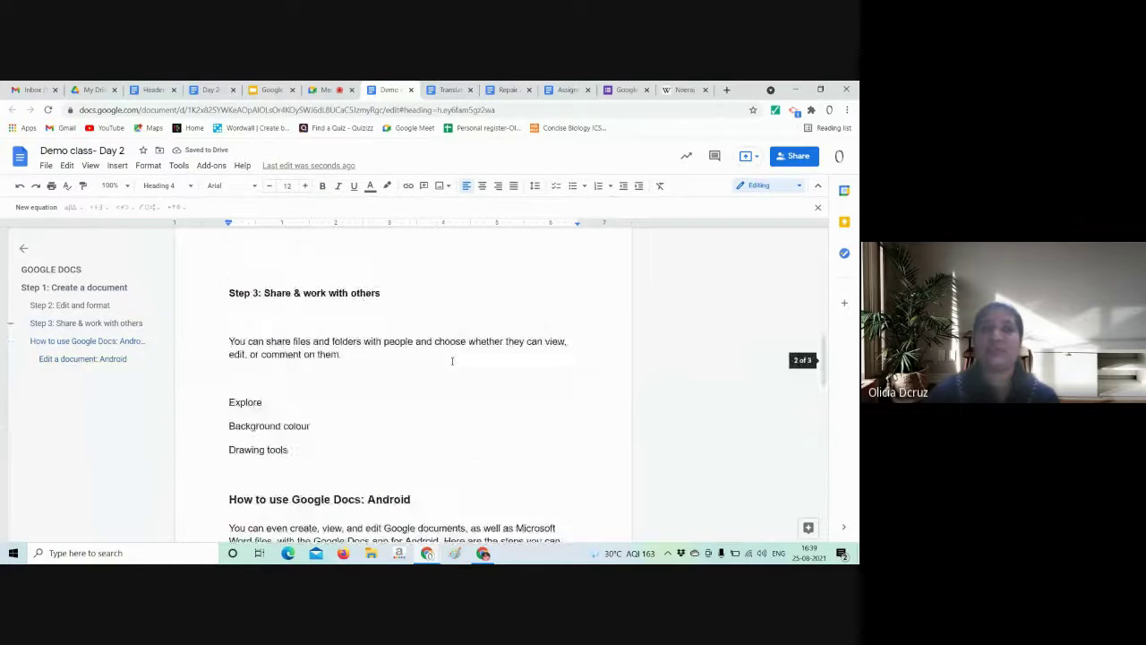
pyautogui.scroll(10, 452, 361)
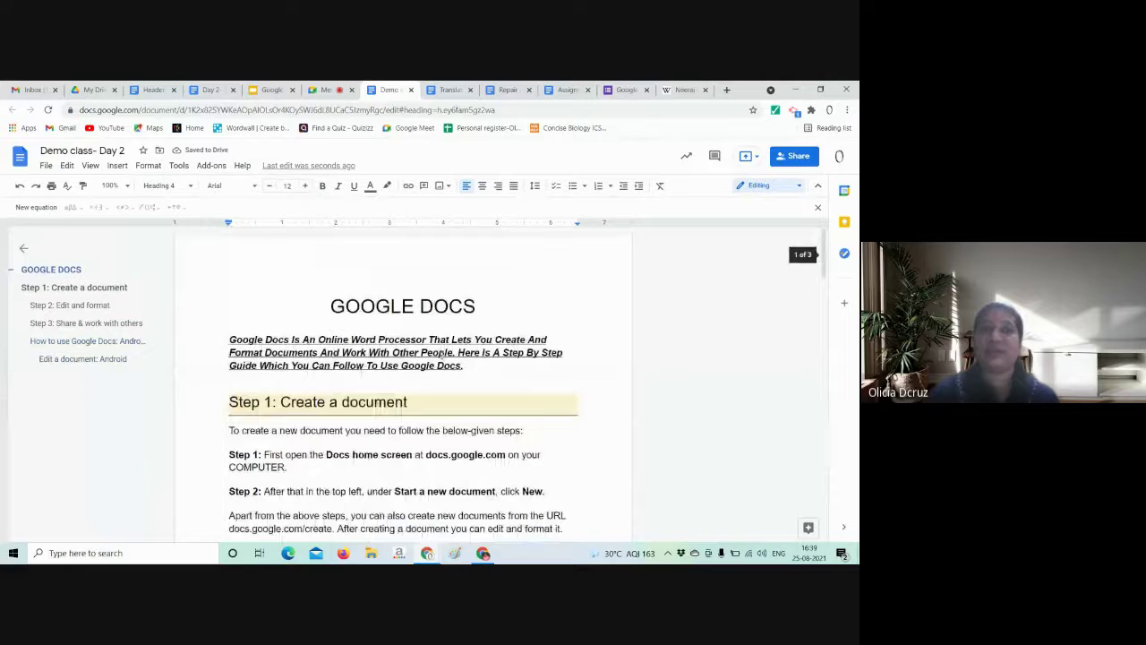
pyautogui.click(106, 362)
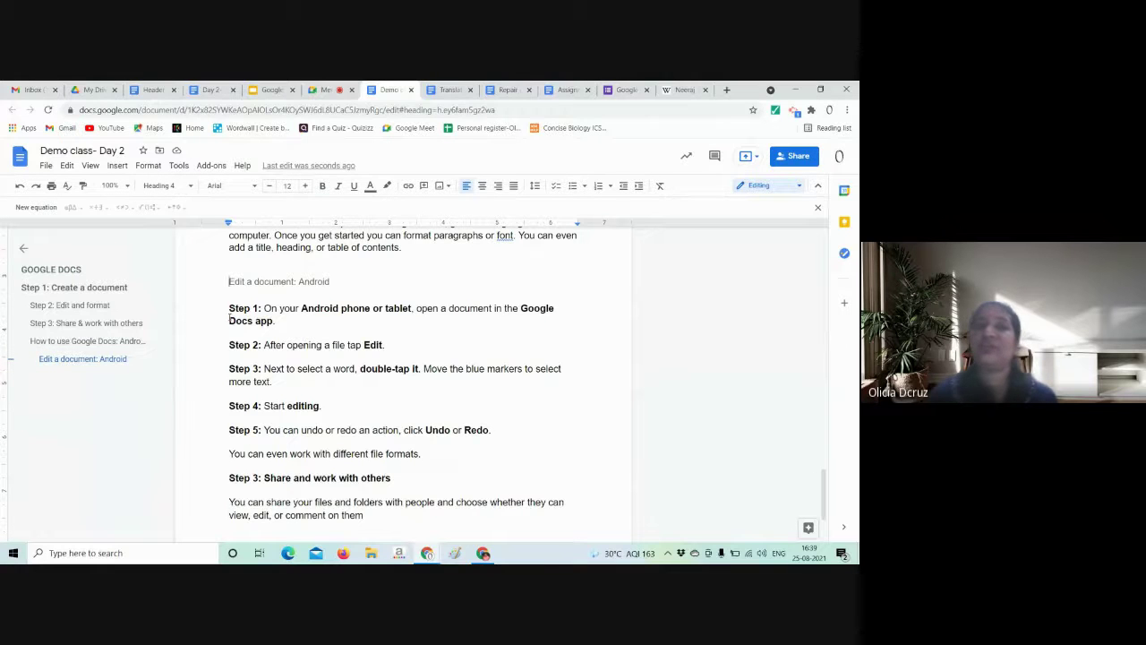
pyautogui.click(23, 248)
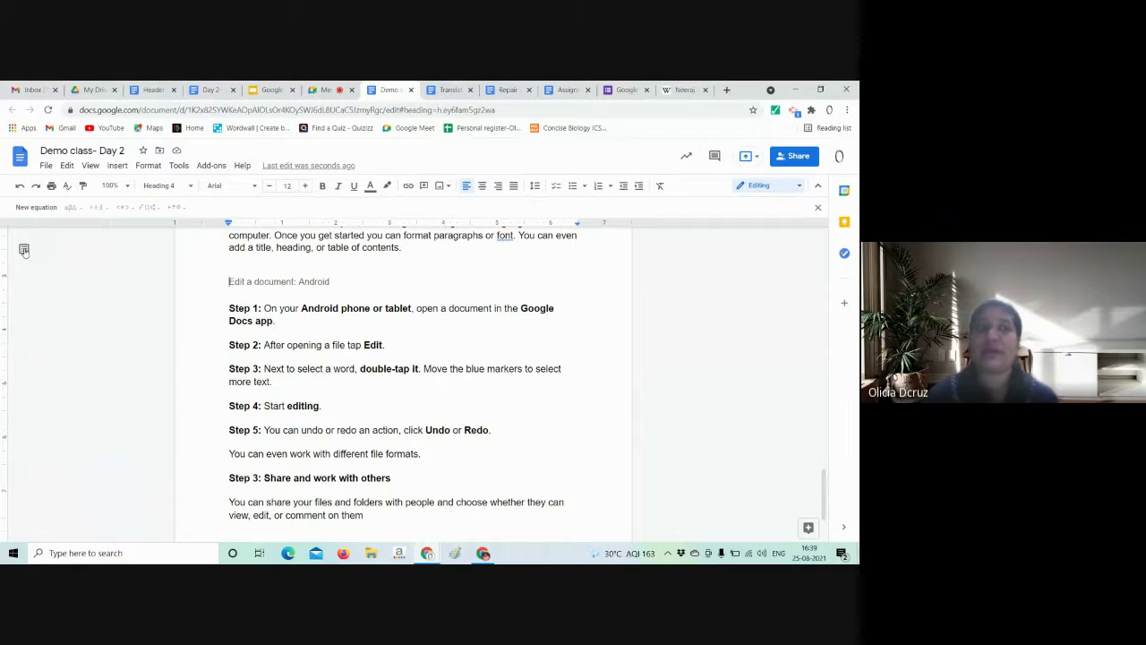
# - Review the list of paragraph styles and the Align & indent options without applying any
pyautogui.click(190, 187)
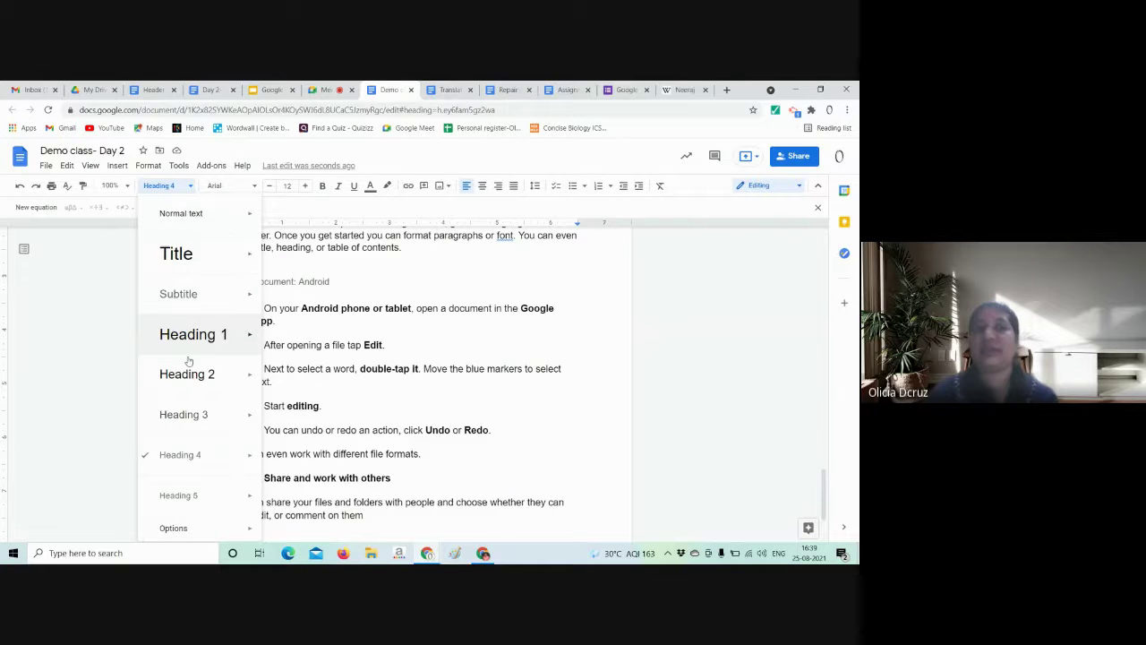
pyautogui.click(103, 302)
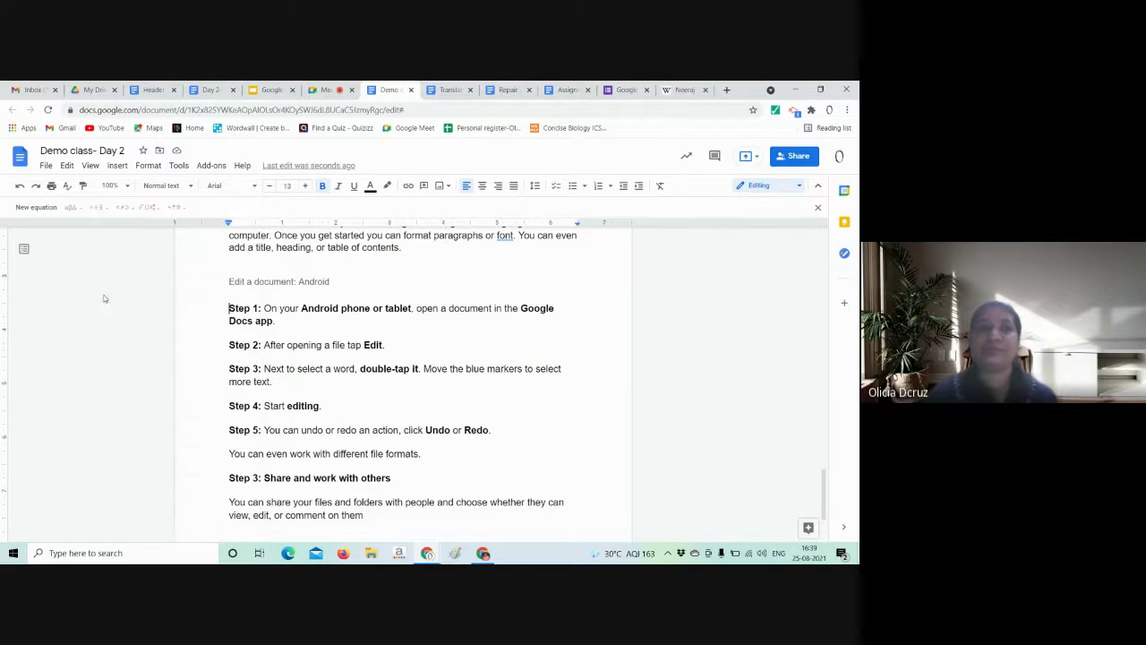
pyautogui.click(150, 167)
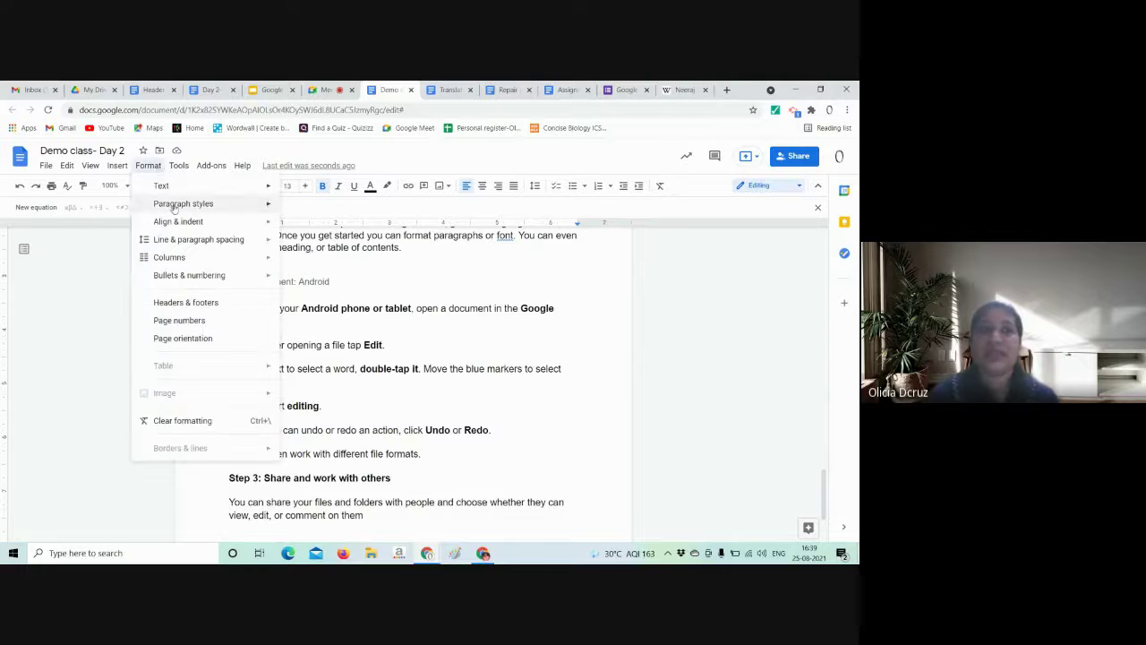
pyautogui.moveTo(178, 223)
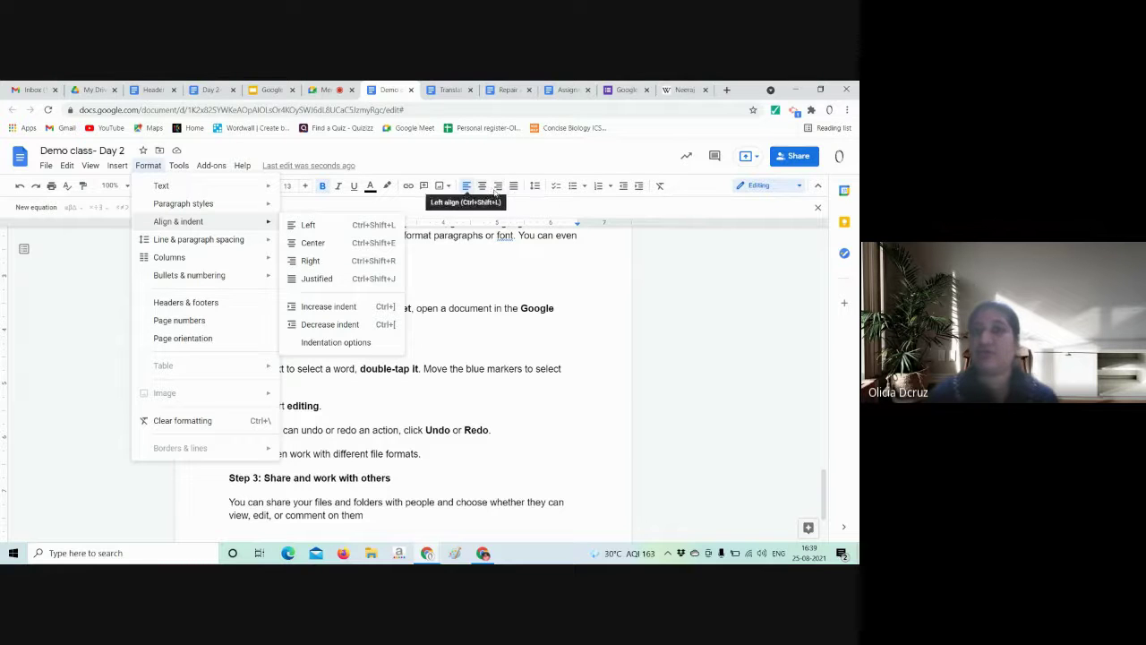
pyautogui.click(480, 284)
# - Select the "Step 2: Edit and format" section through its last bullet text and try center, right and left alignment on it
pyautogui.scroll(15, 480, 284)
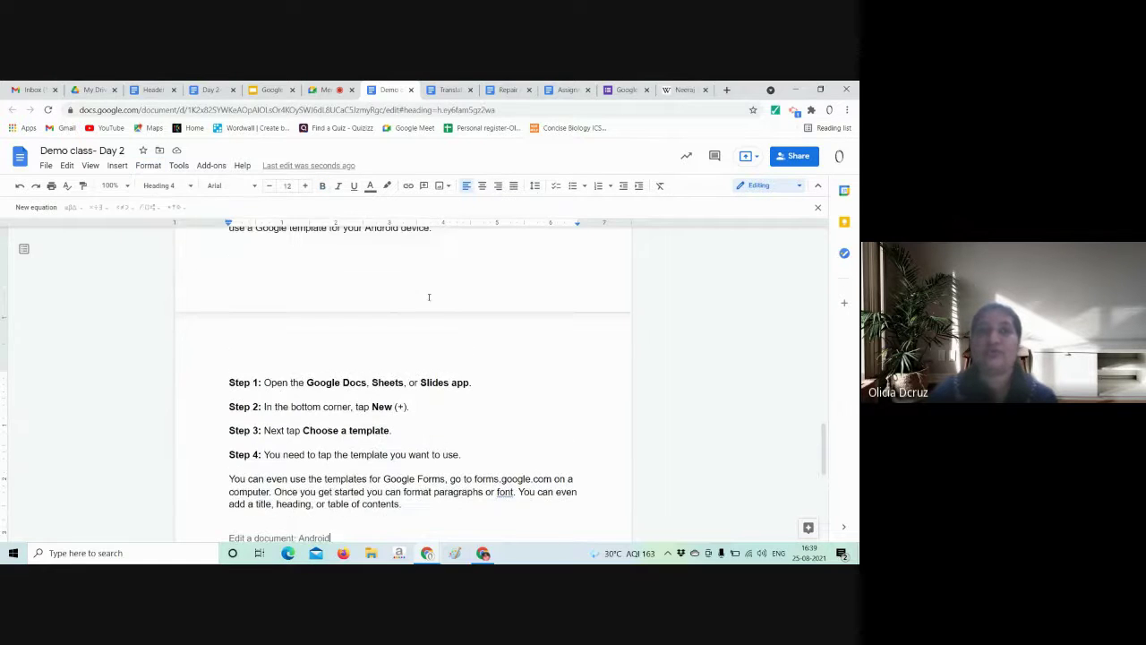
pyautogui.scroll(10, 429, 297)
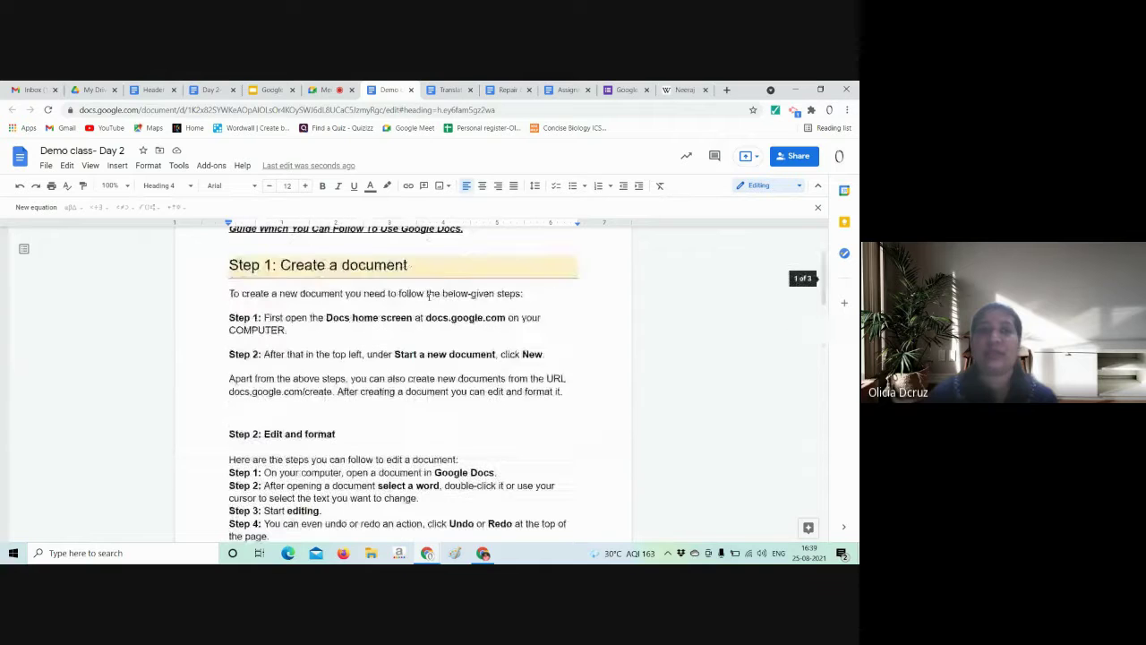
pyautogui.scroll(-3, 293, 311)
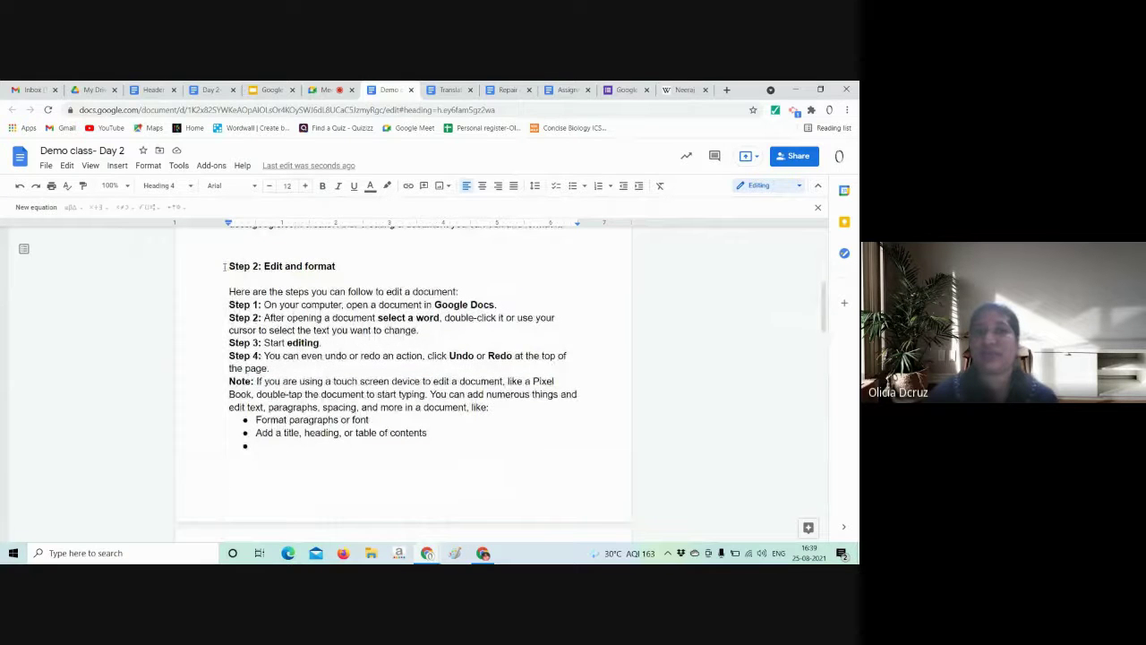
pyautogui.moveTo(225, 266); pyautogui.dragTo(438, 432)
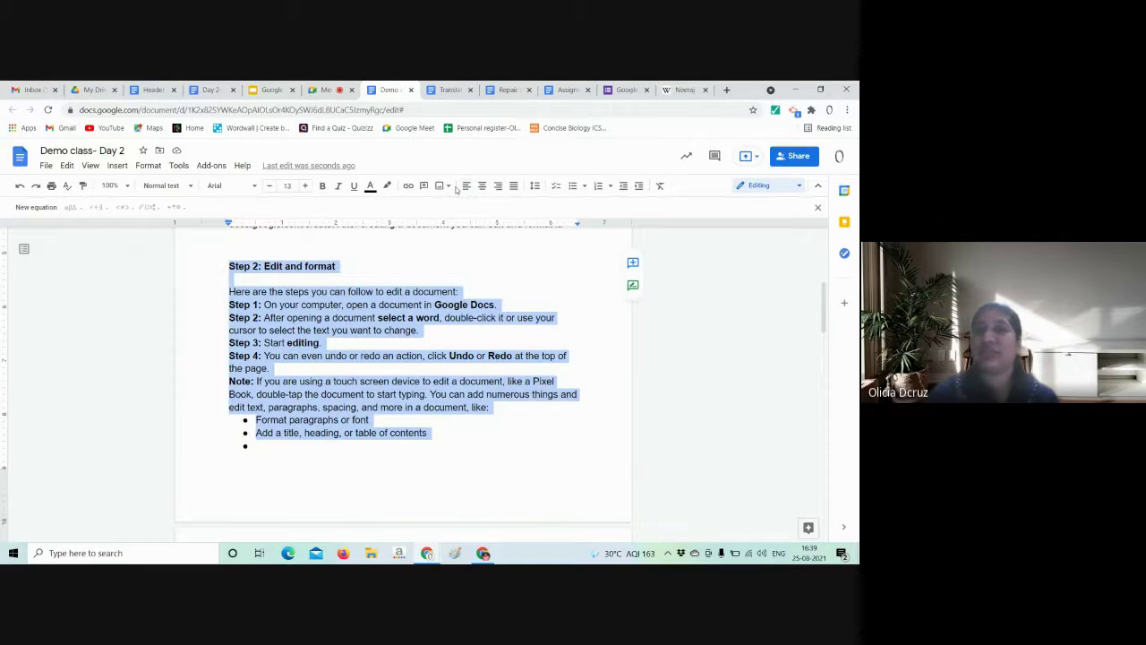
pyautogui.click(482, 186)
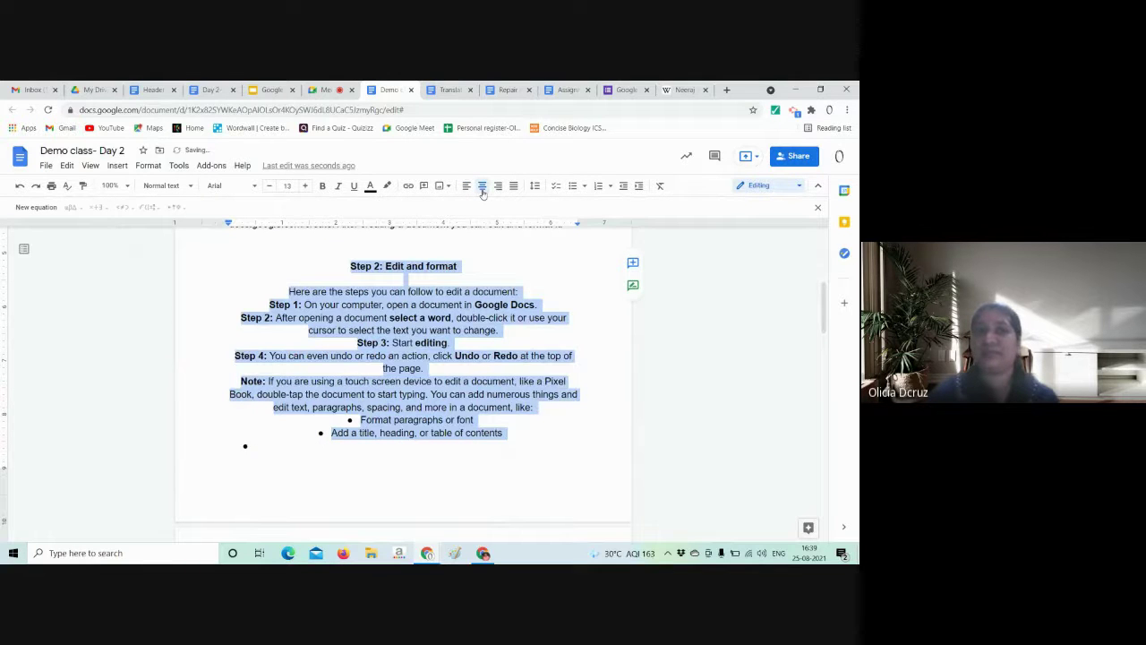
pyautogui.click(498, 186)
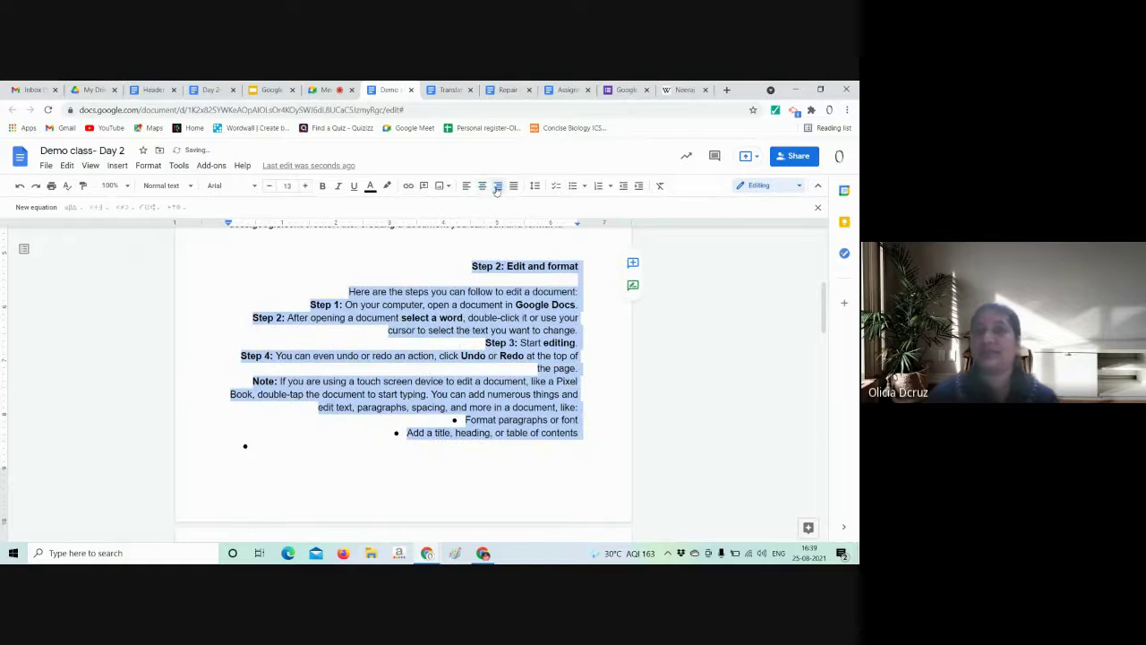
pyautogui.click(466, 186)
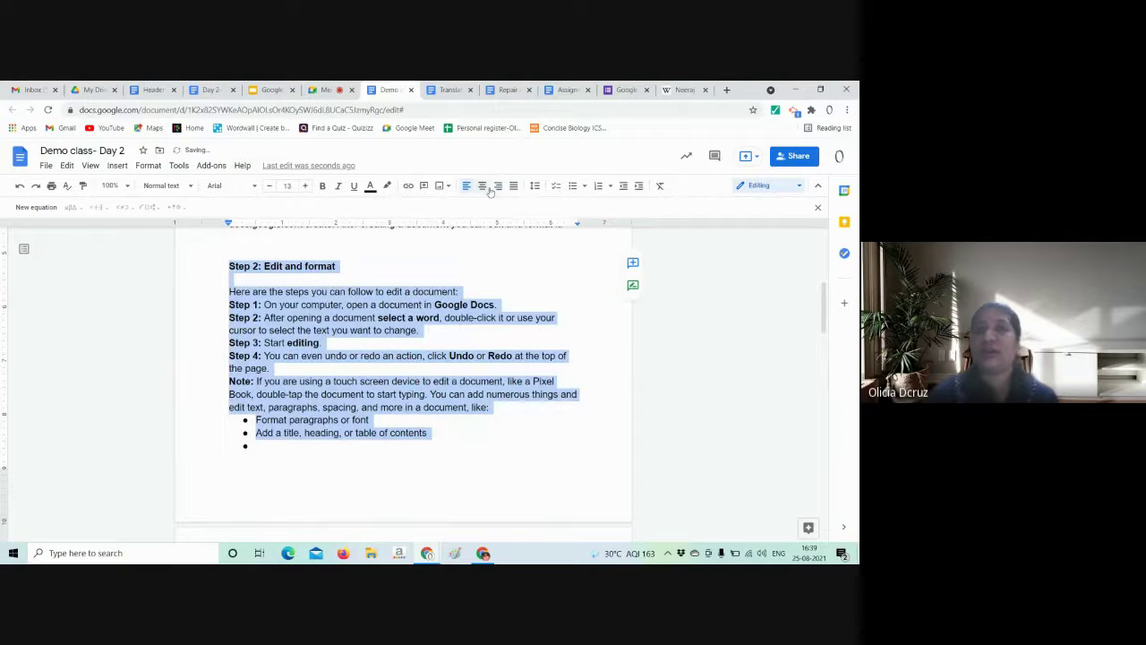
# - Compare justified and left alignment on the "Step 2: Edit and format" section, and leave it justified
pyautogui.click(514, 186)
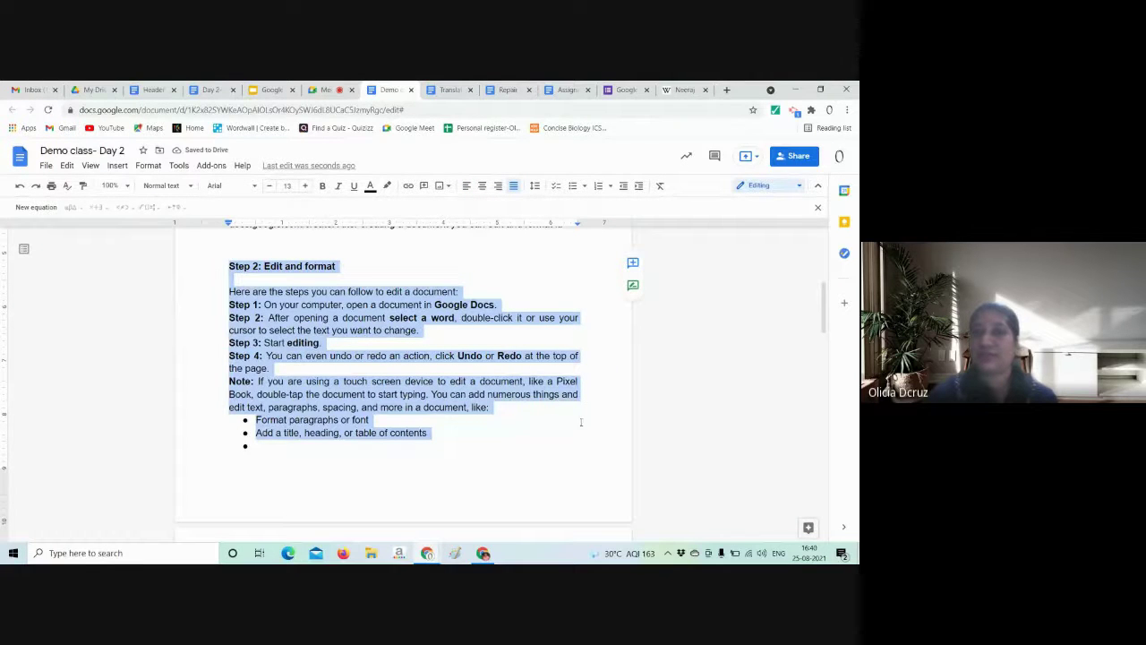
pyautogui.click(466, 188)
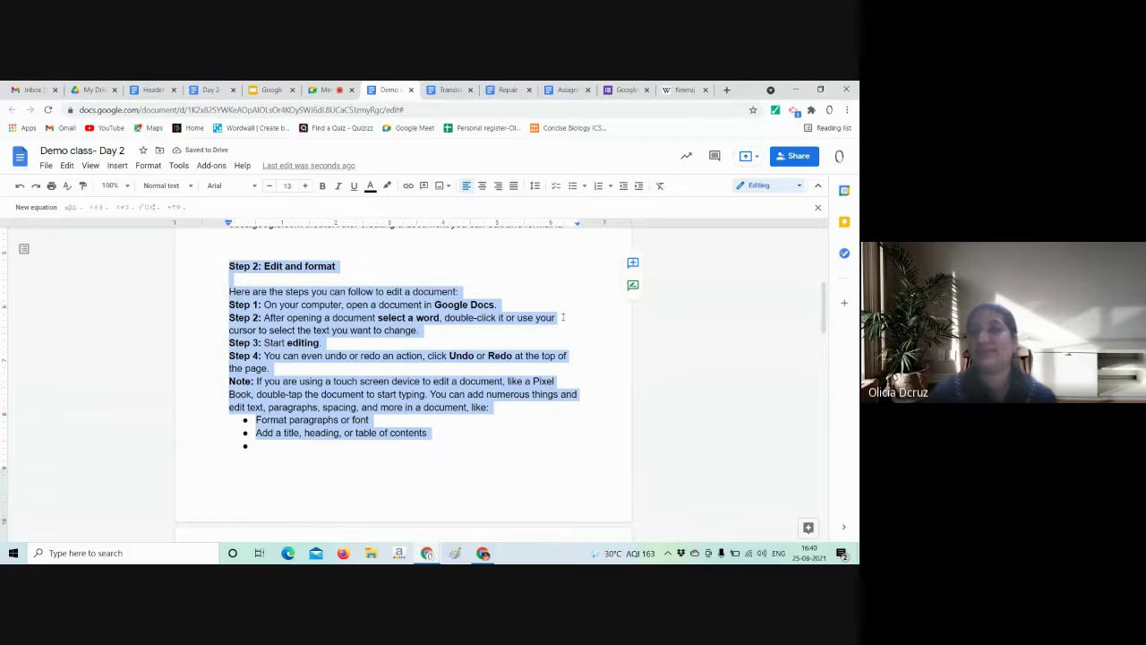
pyautogui.click(513, 185)
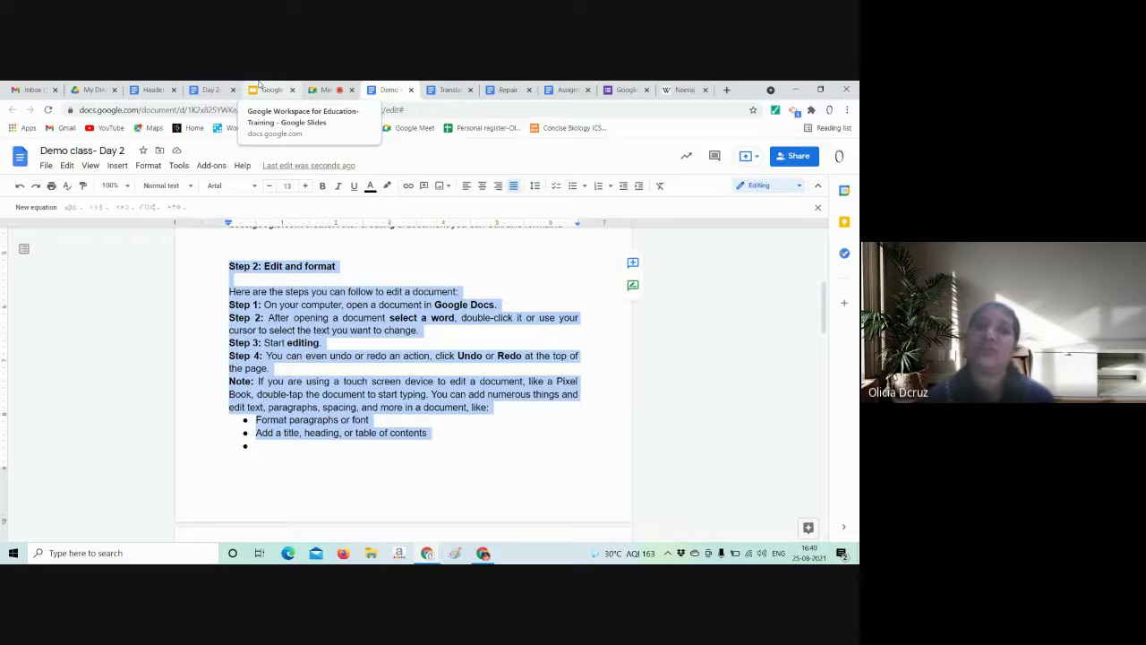
# - Set 1.5 line spacing on the "Step 2: Edit and format" body text, from "Here are the steps" through the bullets
pyautogui.click(149, 168)
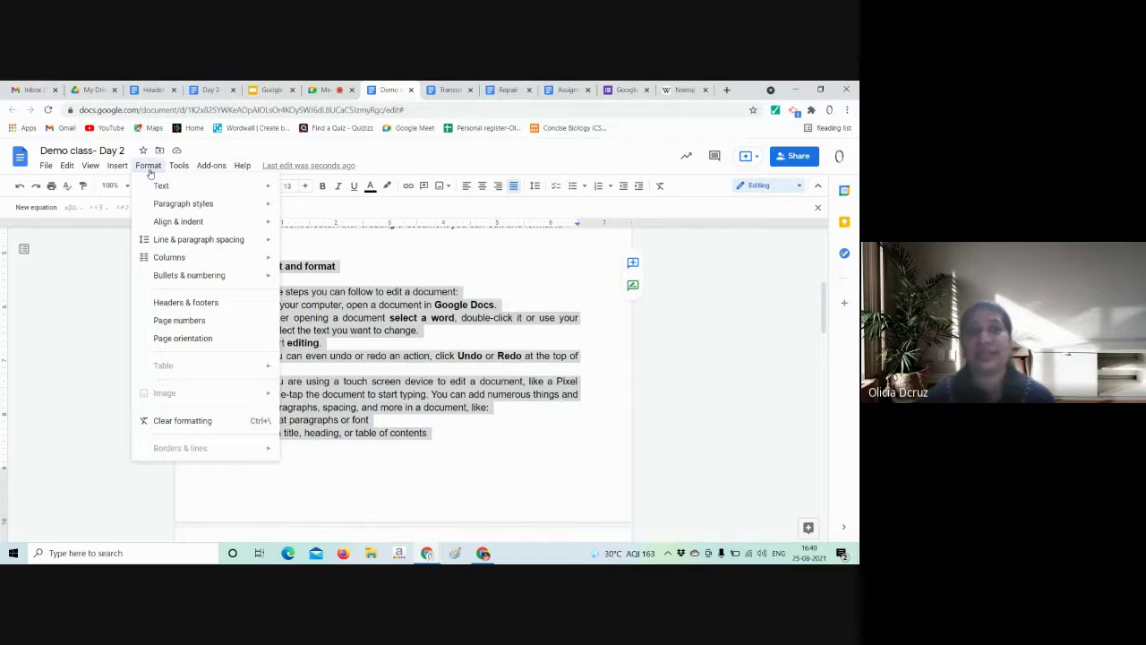
pyautogui.moveTo(180, 246)
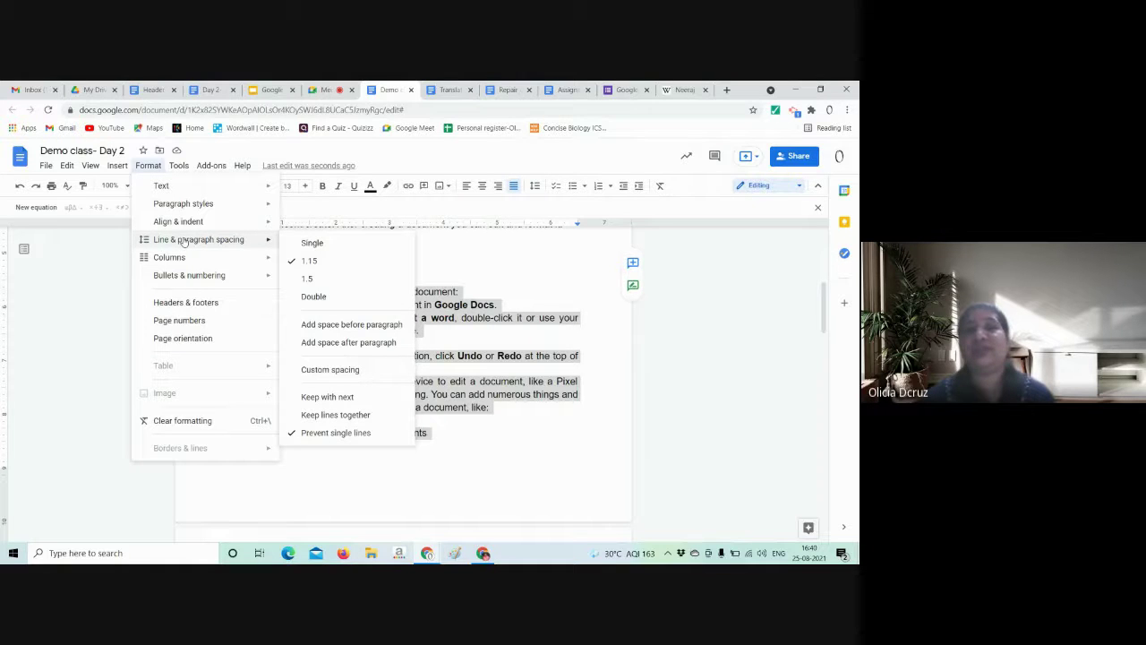
pyautogui.click(425, 293)
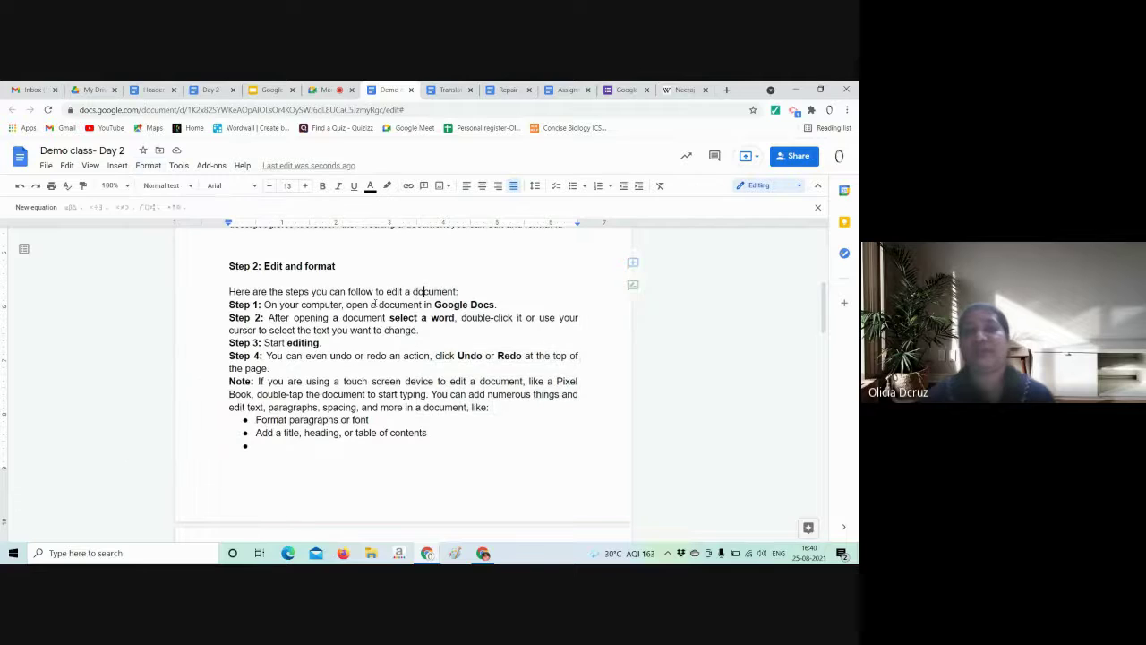
pyautogui.moveTo(229, 292); pyautogui.dragTo(414, 416)
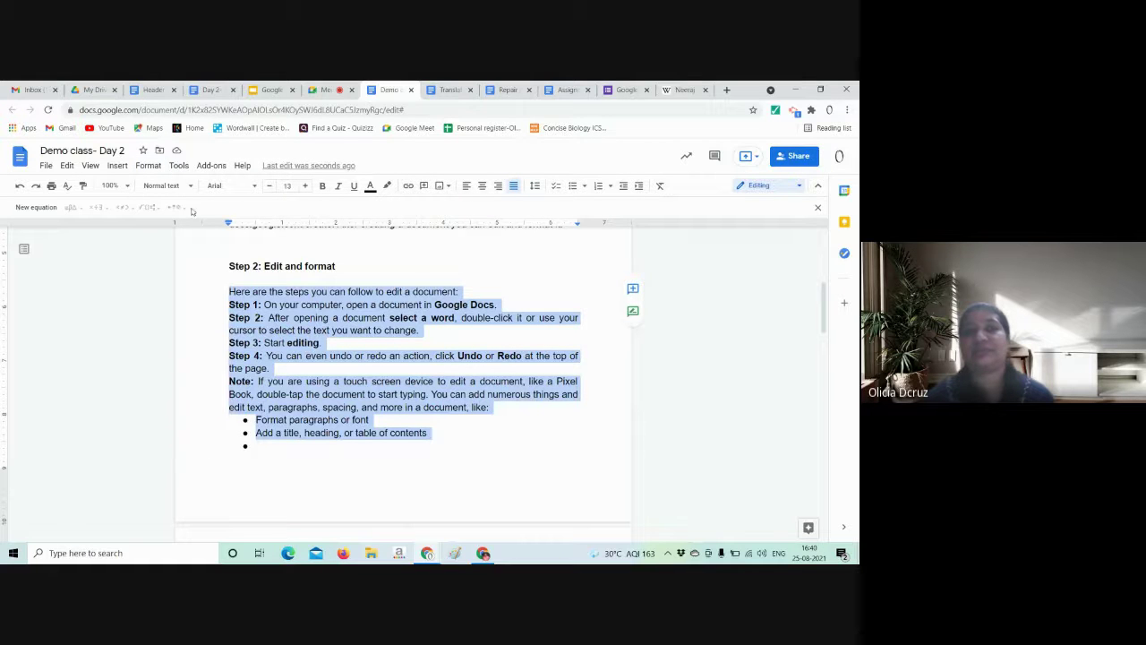
pyautogui.click(149, 165)
pyautogui.moveTo(189, 244)
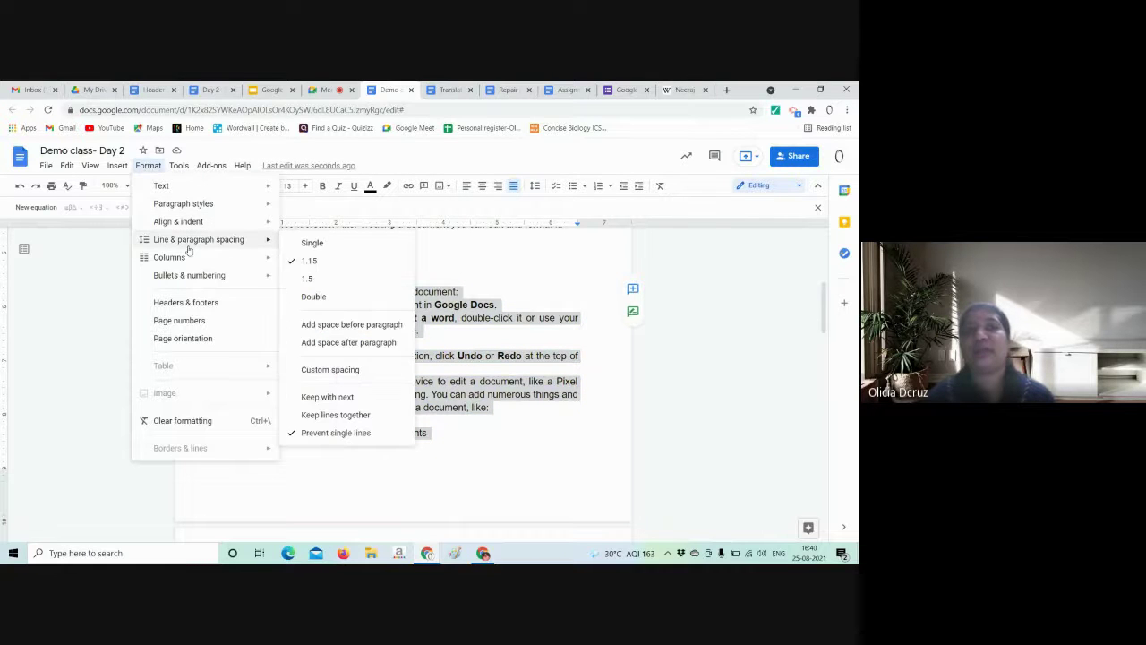
pyautogui.click(308, 278)
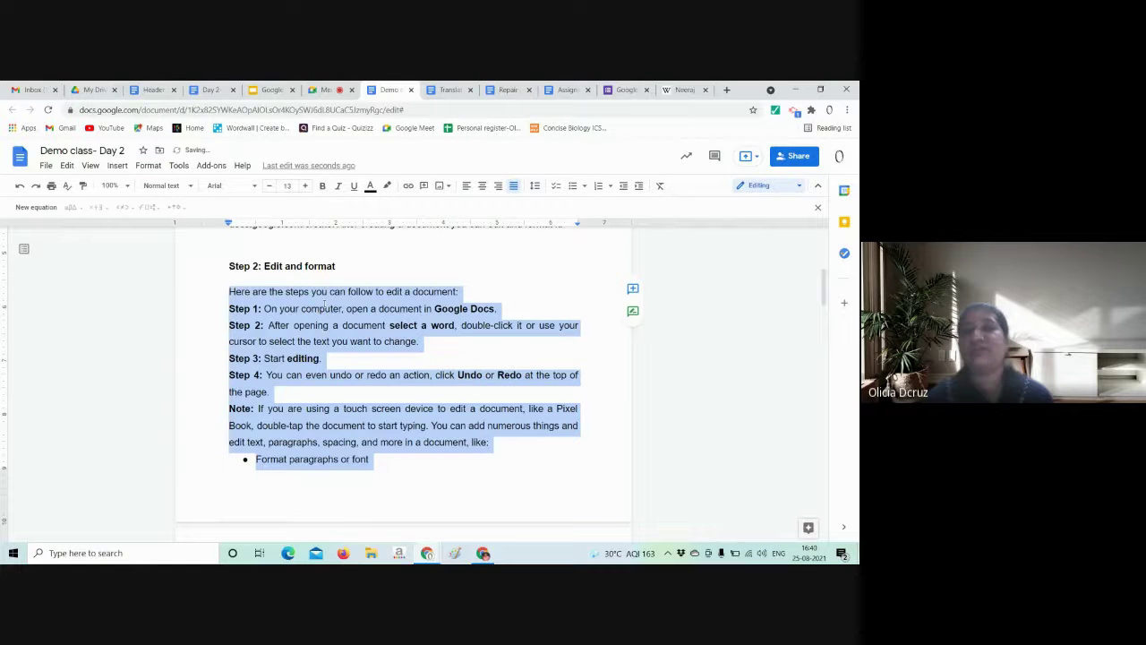
# - Try double line spacing on the selected "Step 2: Edit and format" body text
pyautogui.click(149, 166)
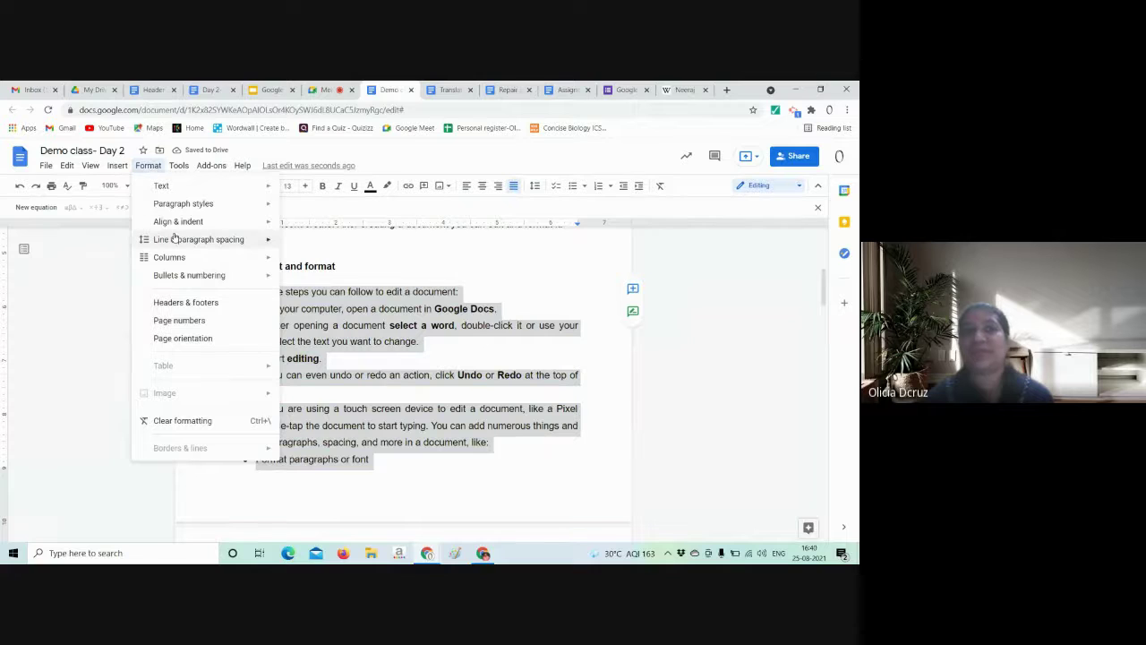
pyautogui.moveTo(189, 240)
pyautogui.click(314, 293)
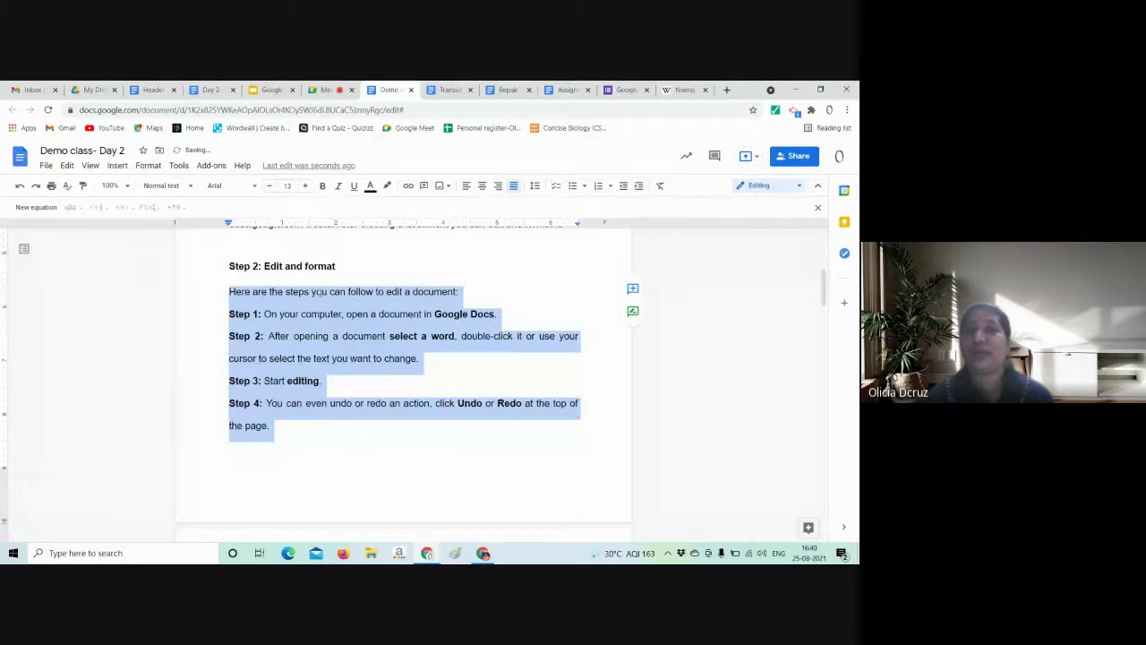
# - Try a custom line spacing of 0.5 on the selected "Step 2: Edit and format" body text
pyautogui.click(149, 166)
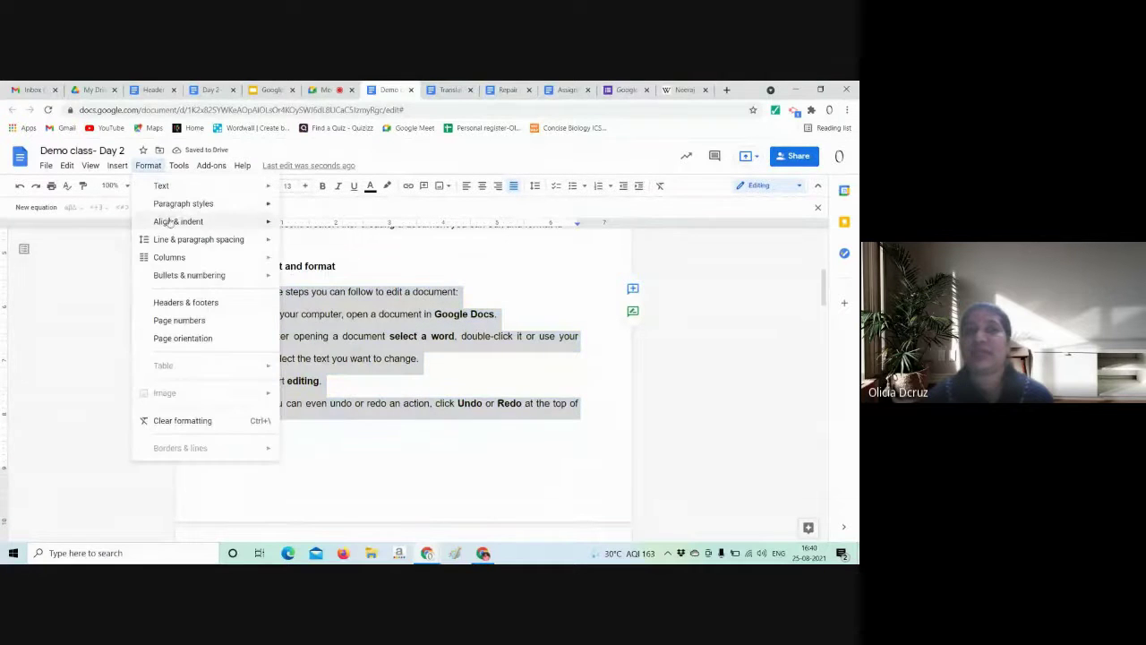
pyautogui.moveTo(197, 246)
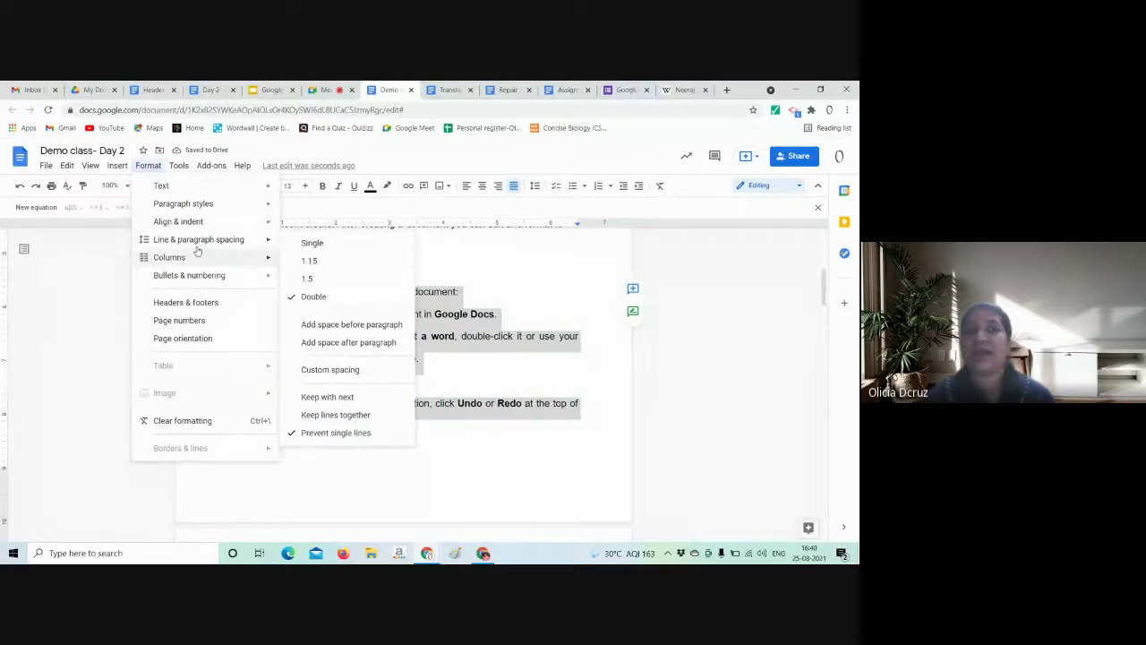
pyautogui.click(330, 369)
pyautogui.click(392, 317)
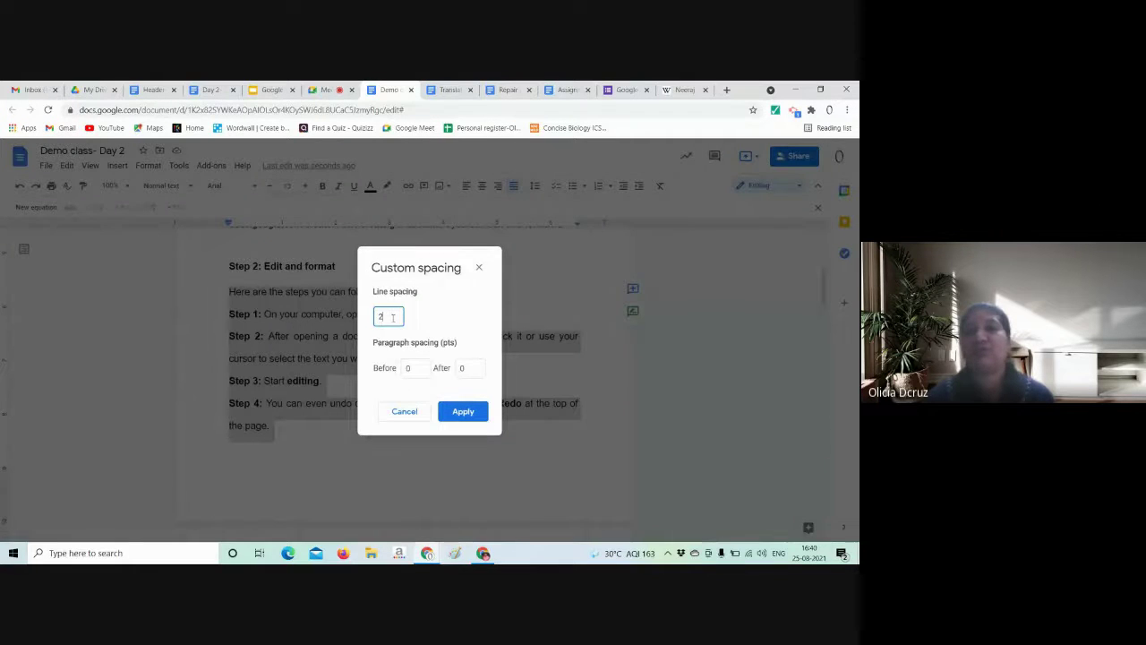
pyautogui.write('0')
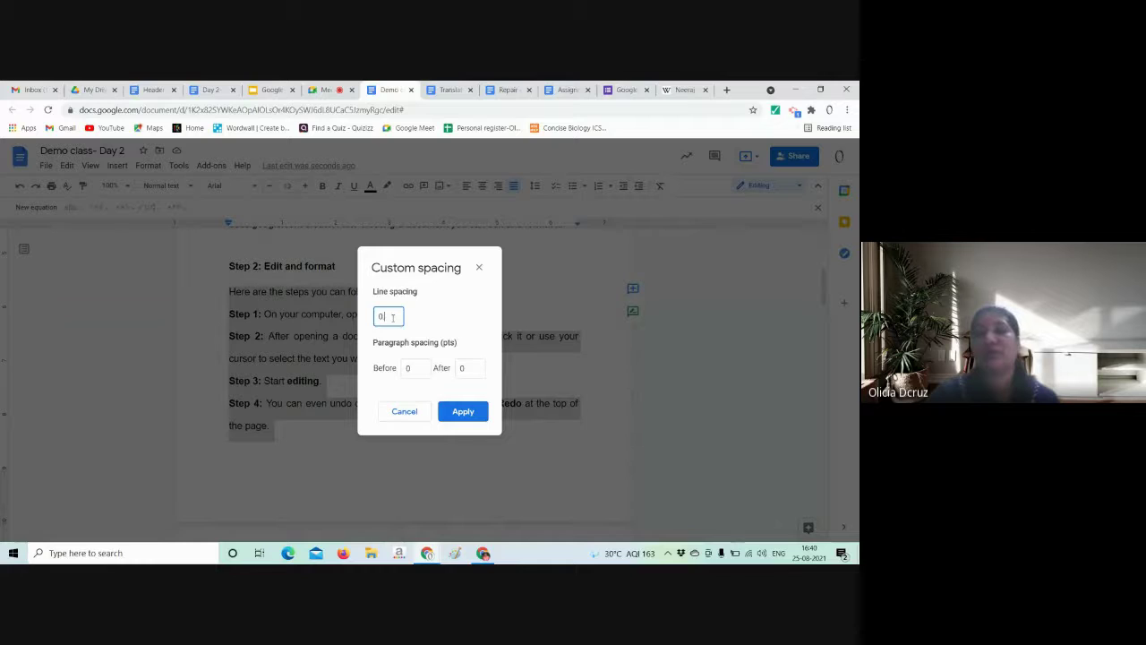
pyautogui.write('.5')
pyautogui.click(461, 412)
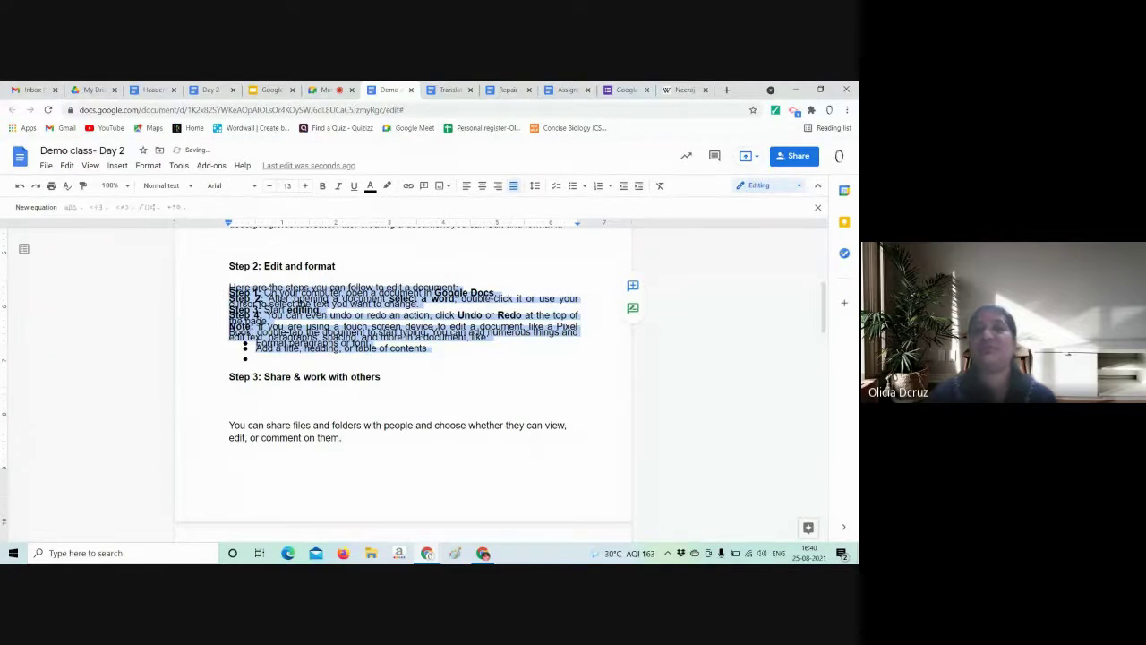
# - Return the selected "Step 2: Edit and format" body text to 1.5 line spacing and deselect it
pyautogui.click(148, 166)
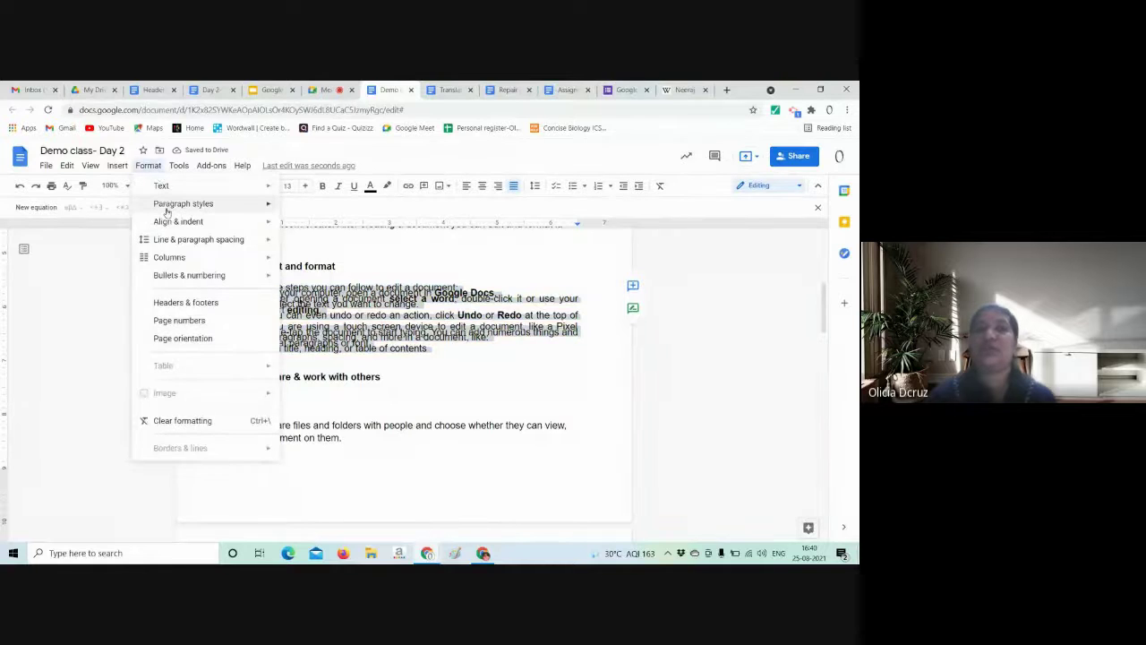
pyautogui.moveTo(179, 244)
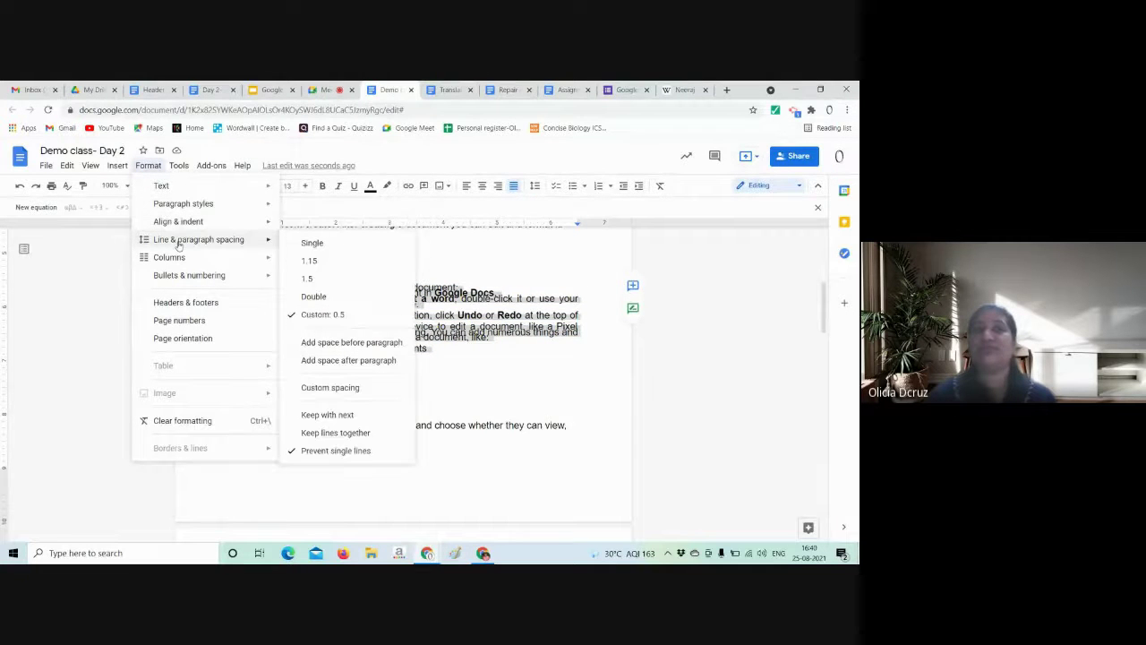
pyautogui.click(323, 278)
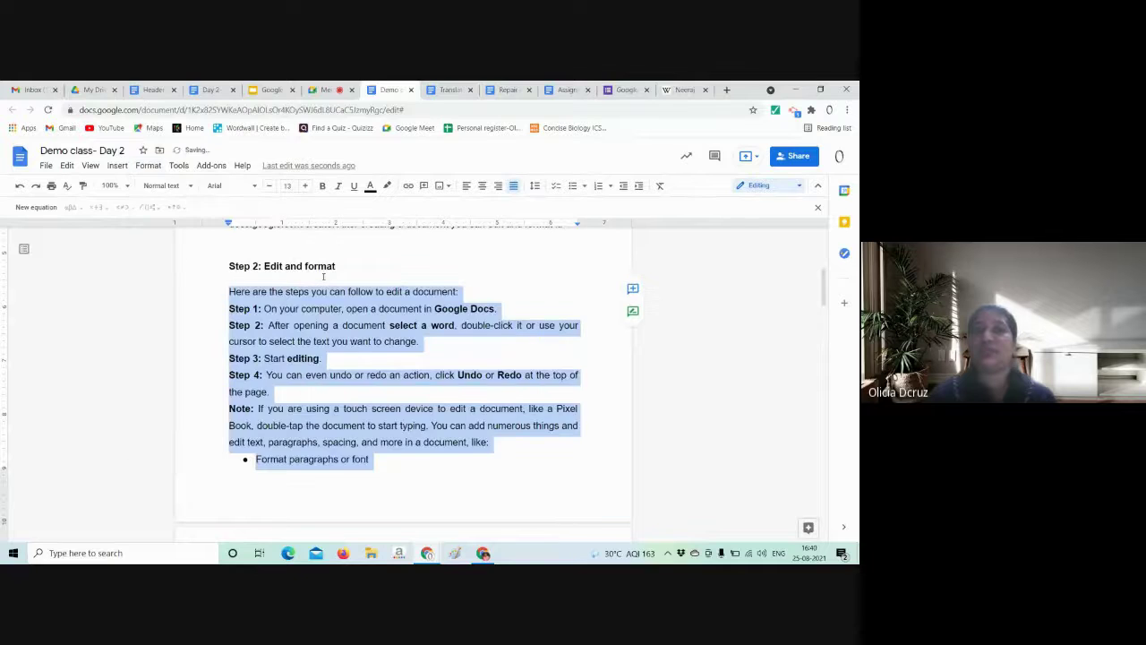
pyautogui.click(338, 309)
# - Try a two-column layout on the document and view it from the "GOOGLE DOCS" title
pyautogui.click(147, 166)
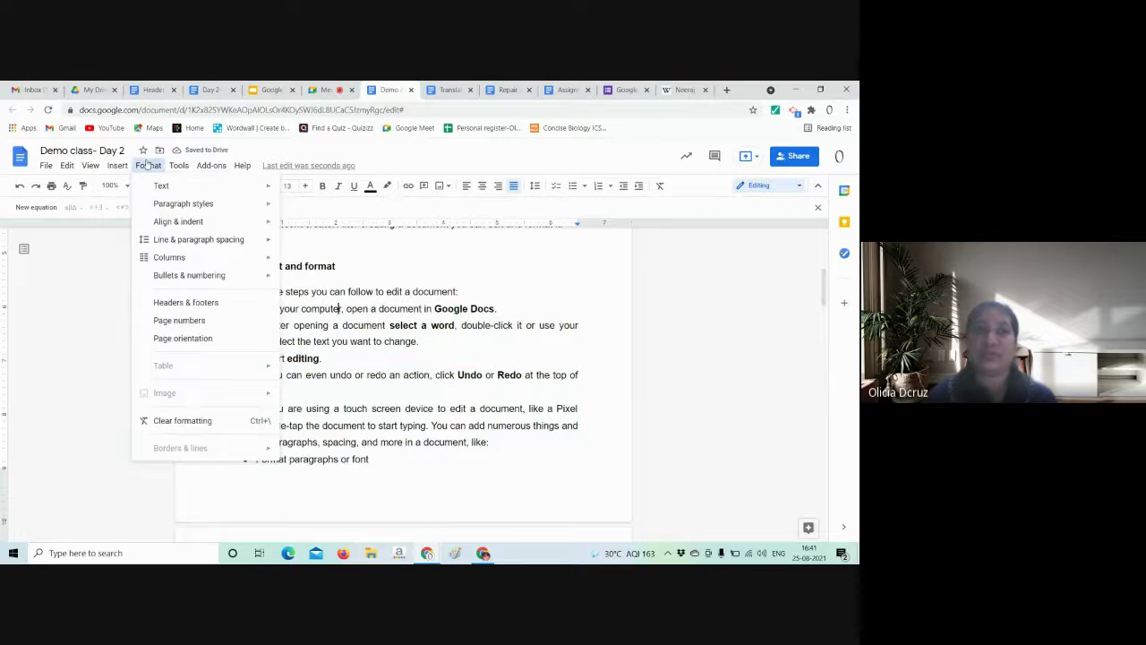
pyautogui.moveTo(203, 259)
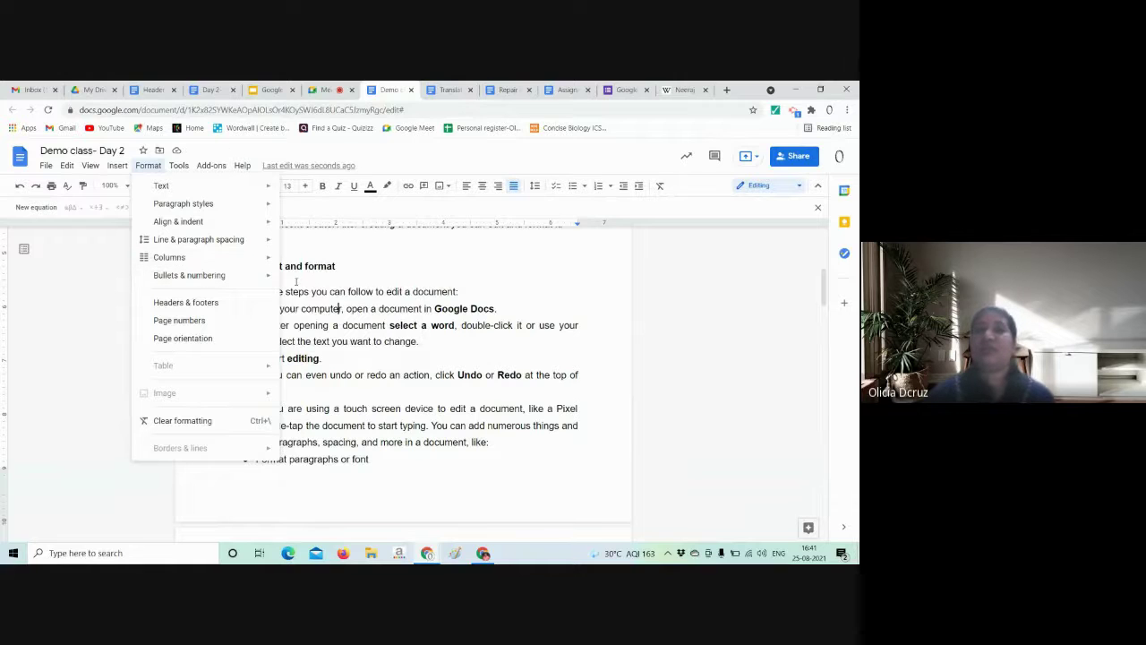
pyautogui.moveTo(269, 258)
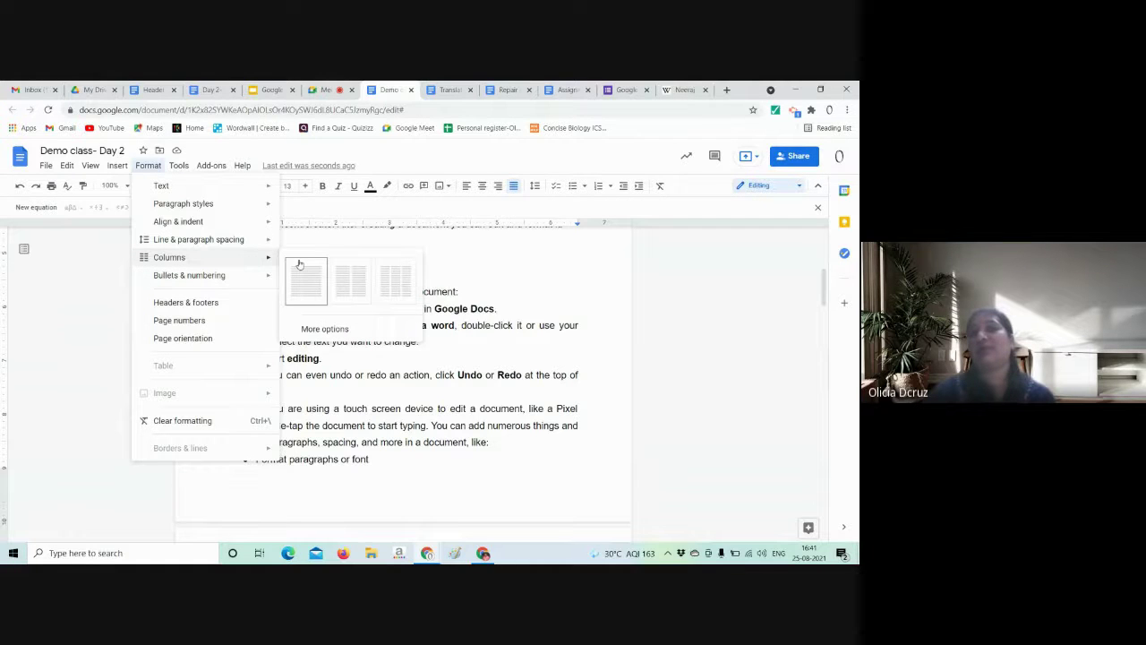
pyautogui.click(348, 277)
pyautogui.scroll(5, 538, 295)
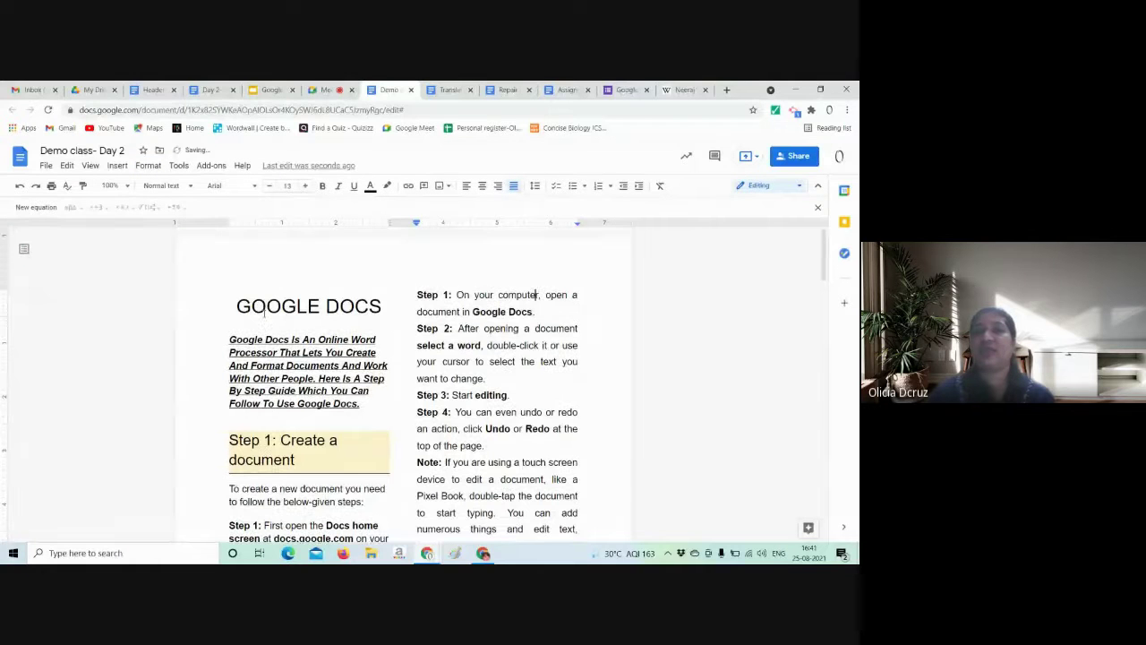
# - Try a three-column layout on the document
pyautogui.click(148, 167)
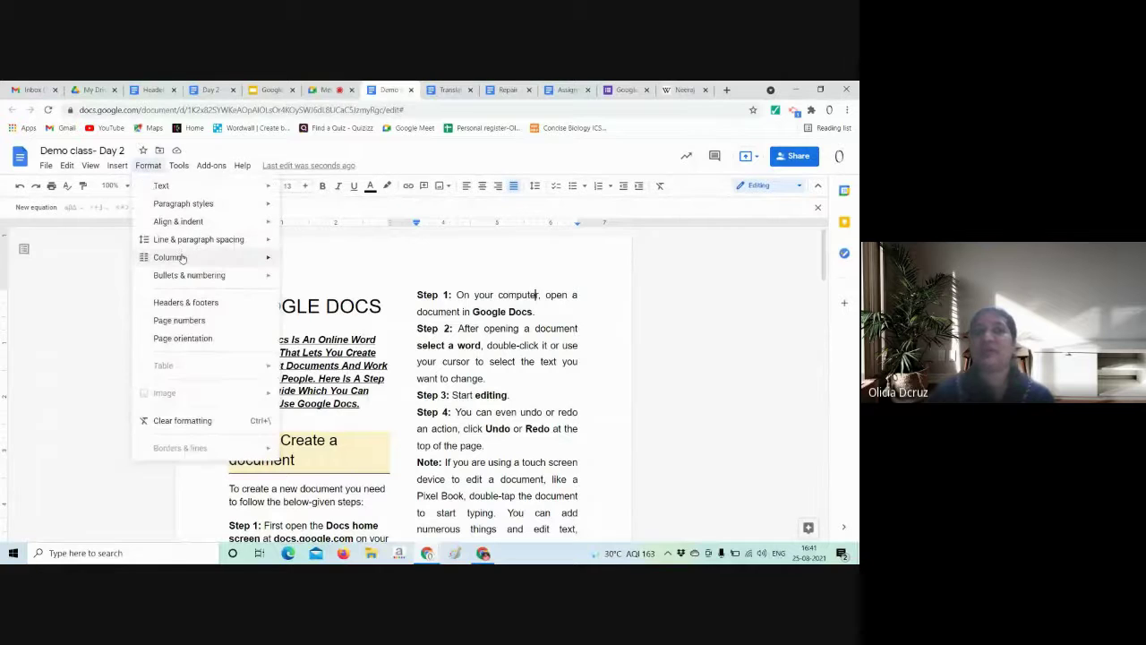
pyautogui.moveTo(179, 257)
pyautogui.click(396, 282)
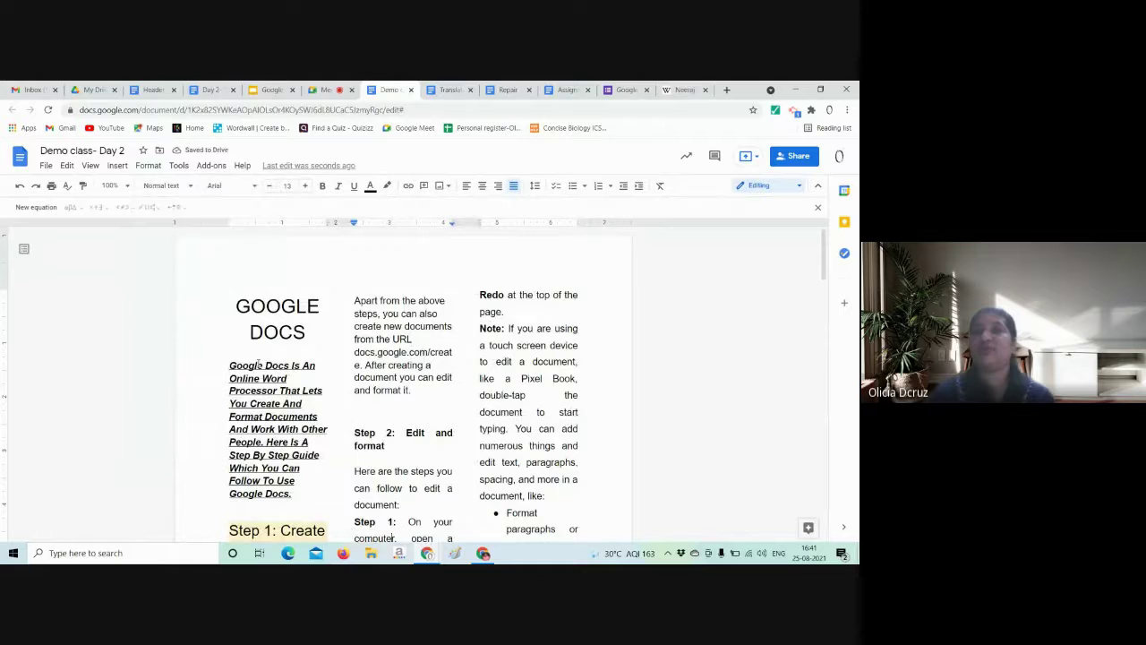
# - Return the document to a single-column layout
pyautogui.click(148, 165)
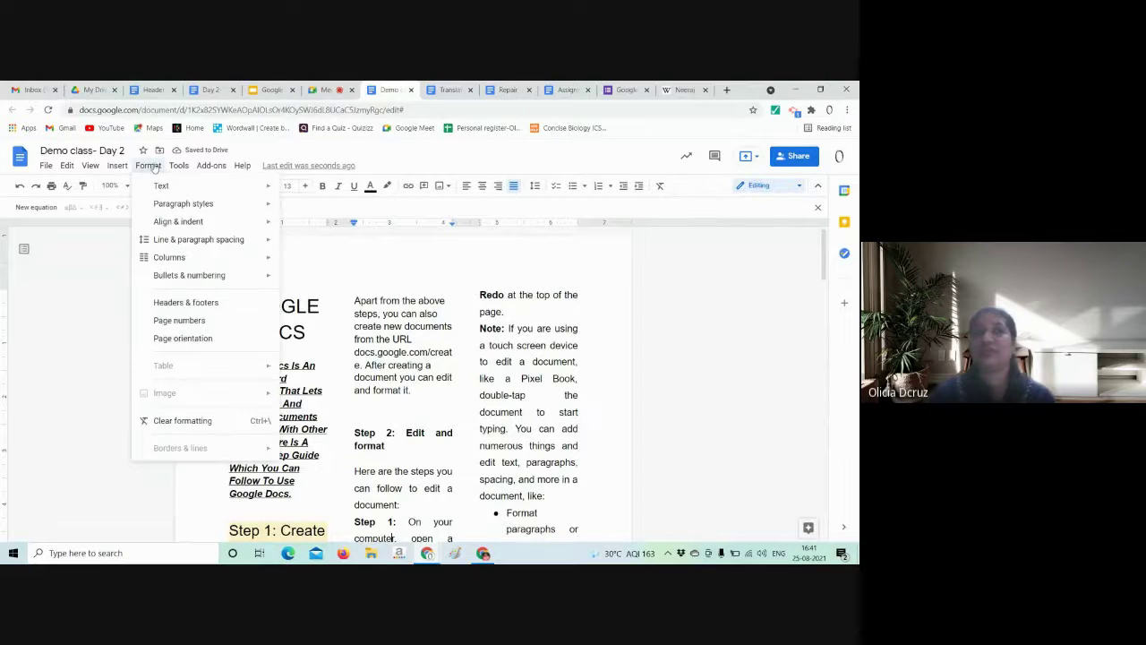
pyautogui.moveTo(273, 262)
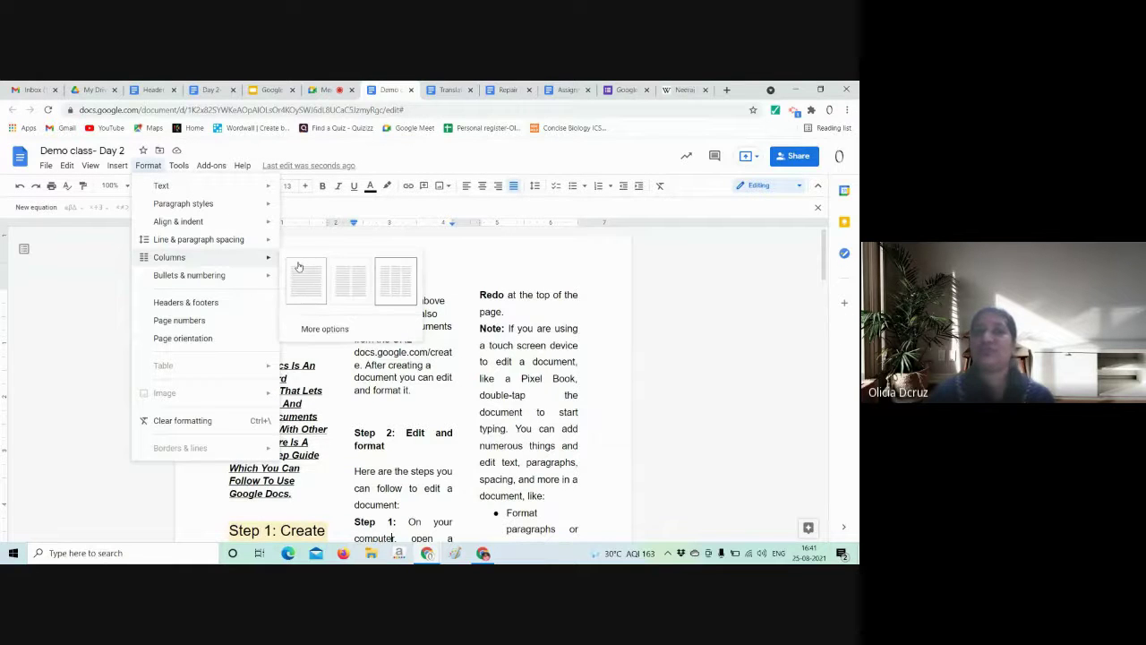
pyautogui.click(305, 283)
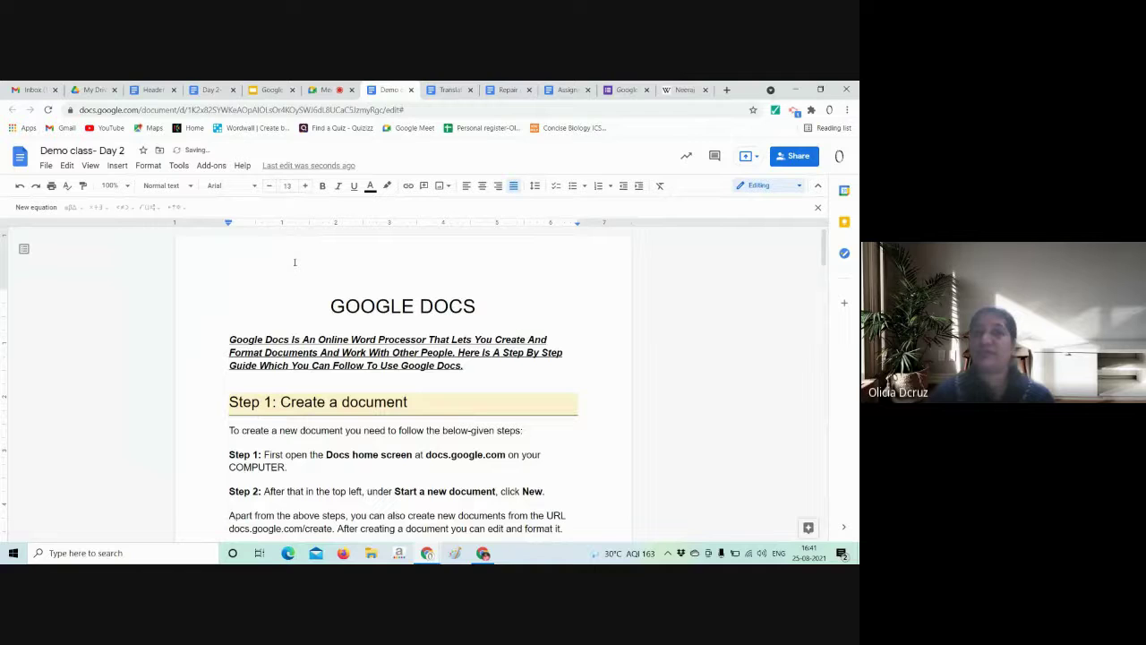
# - Review the numbered list styles under Bullets & numbering without applying any
pyautogui.click(148, 166)
pyautogui.moveTo(190, 277)
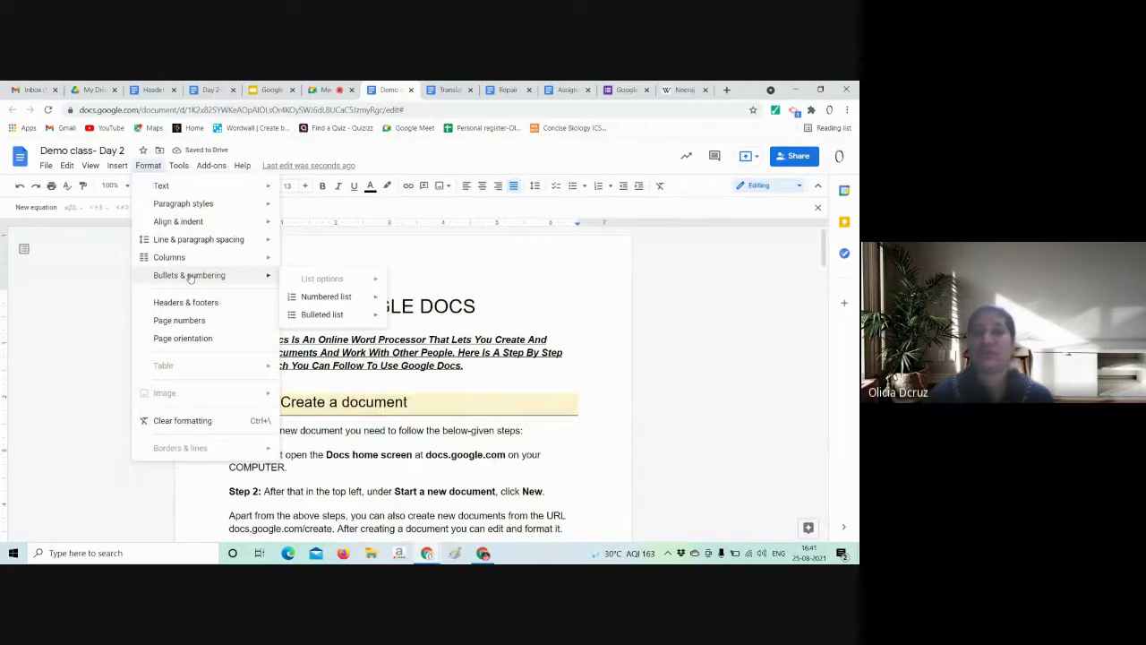
pyautogui.moveTo(319, 301)
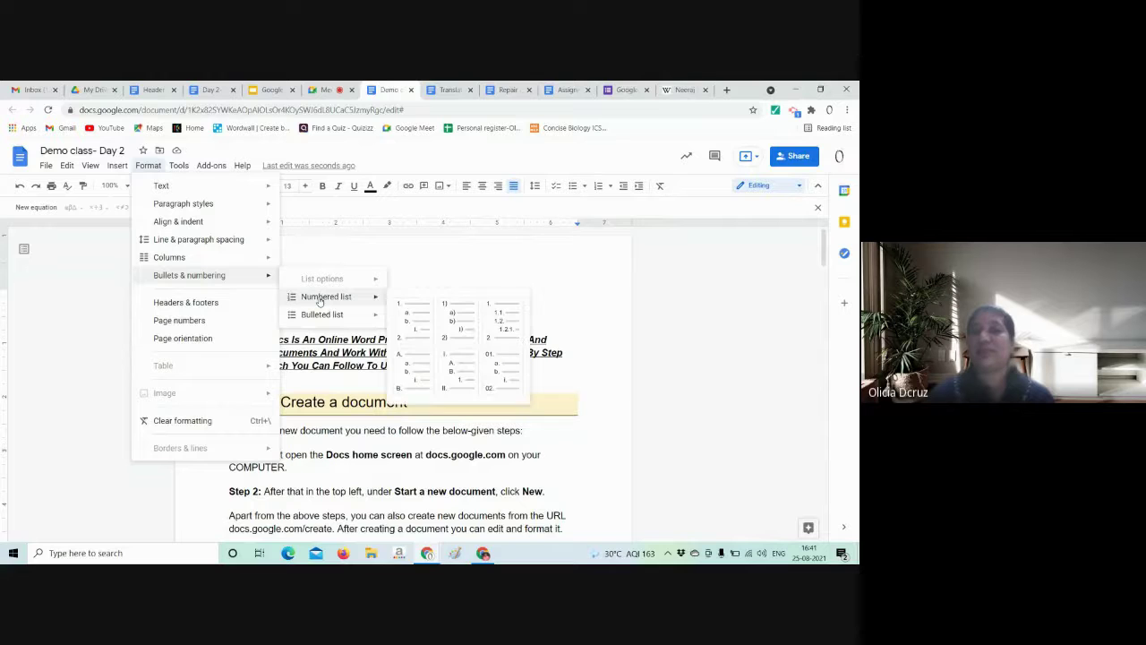
pyautogui.scroll(-2, 332, 371)
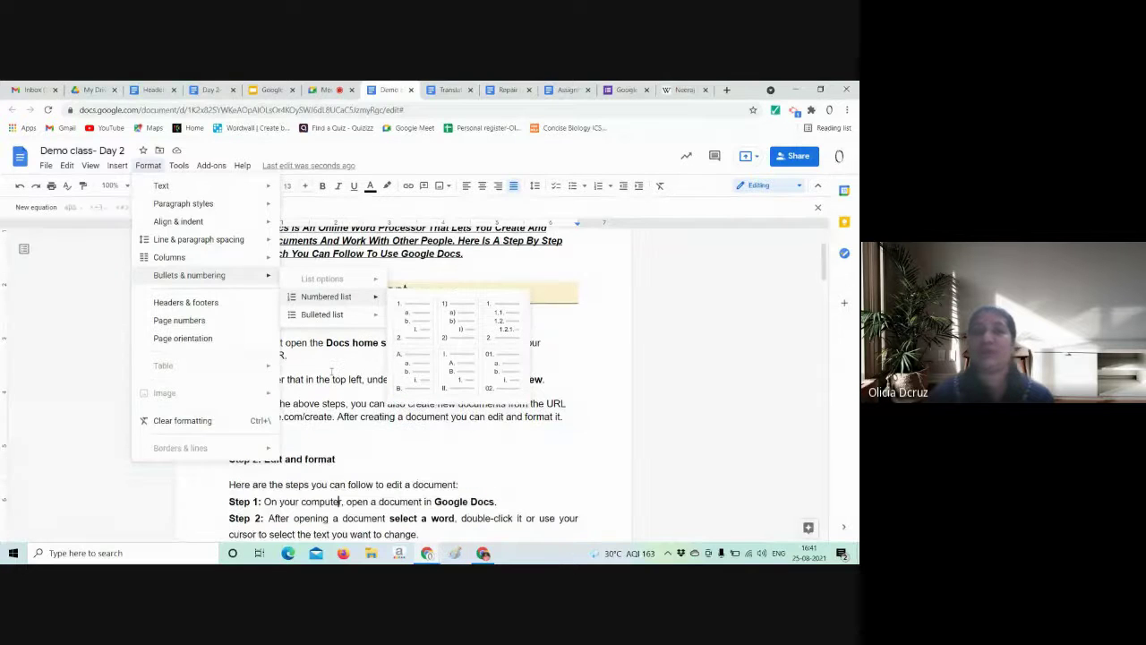
pyautogui.click(332, 372)
# - Select the "Step 2: Edit and format" text from "Here are the steps" through the Note paragraph, and open the formatting options
pyautogui.scroll(-3, 269, 350)
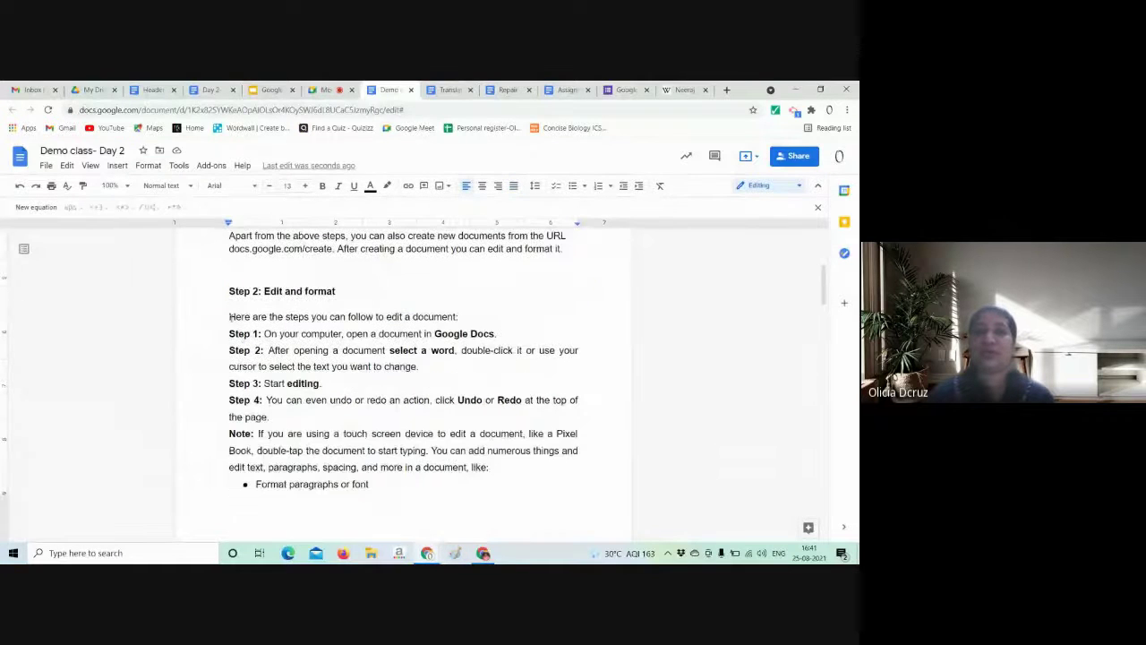
pyautogui.moveTo(230, 316); pyautogui.dragTo(491, 472)
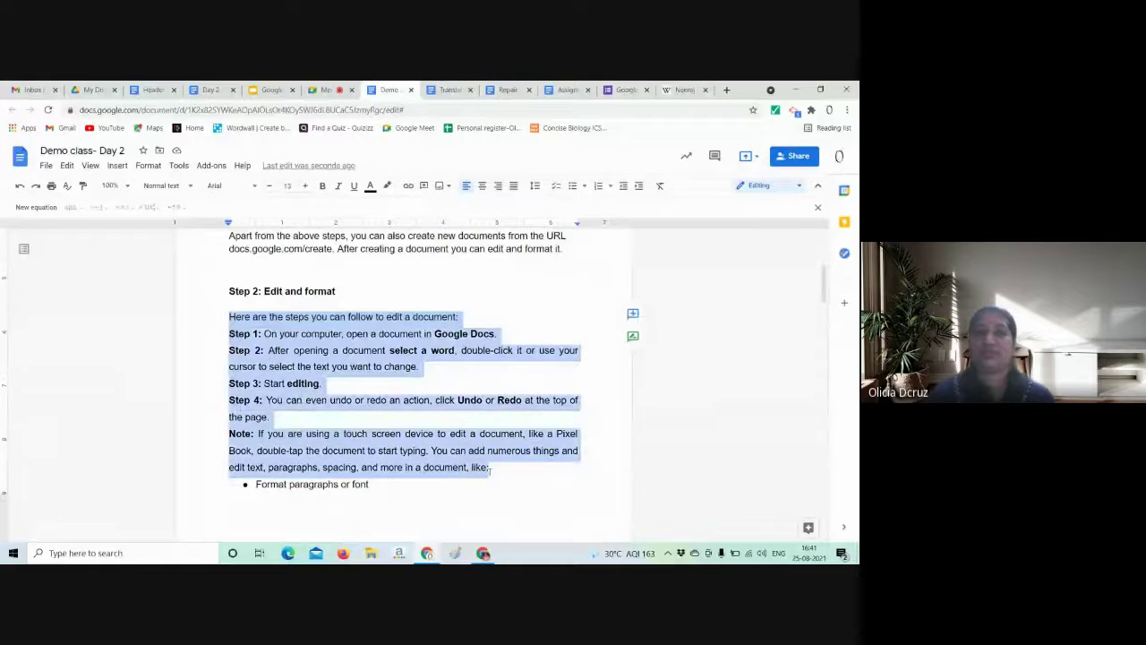
pyautogui.click(146, 167)
# - Check the Google Meet call and the "Header and footer" document, and return to "Demo class- Day 2"
pyautogui.click(329, 90)
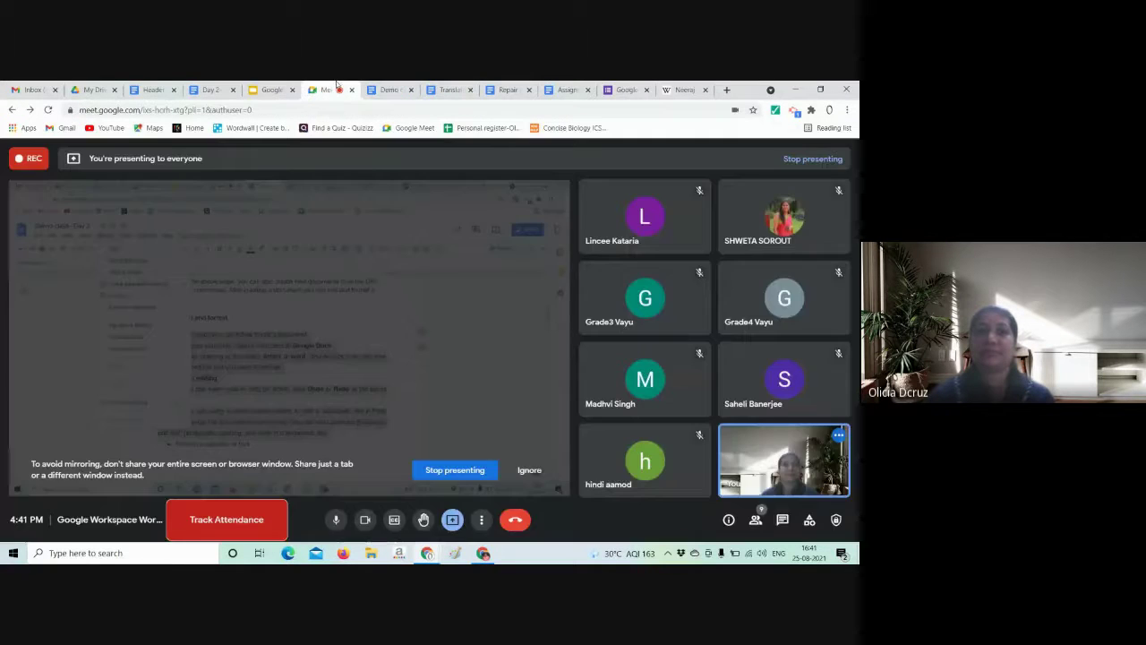
pyautogui.click(536, 206)
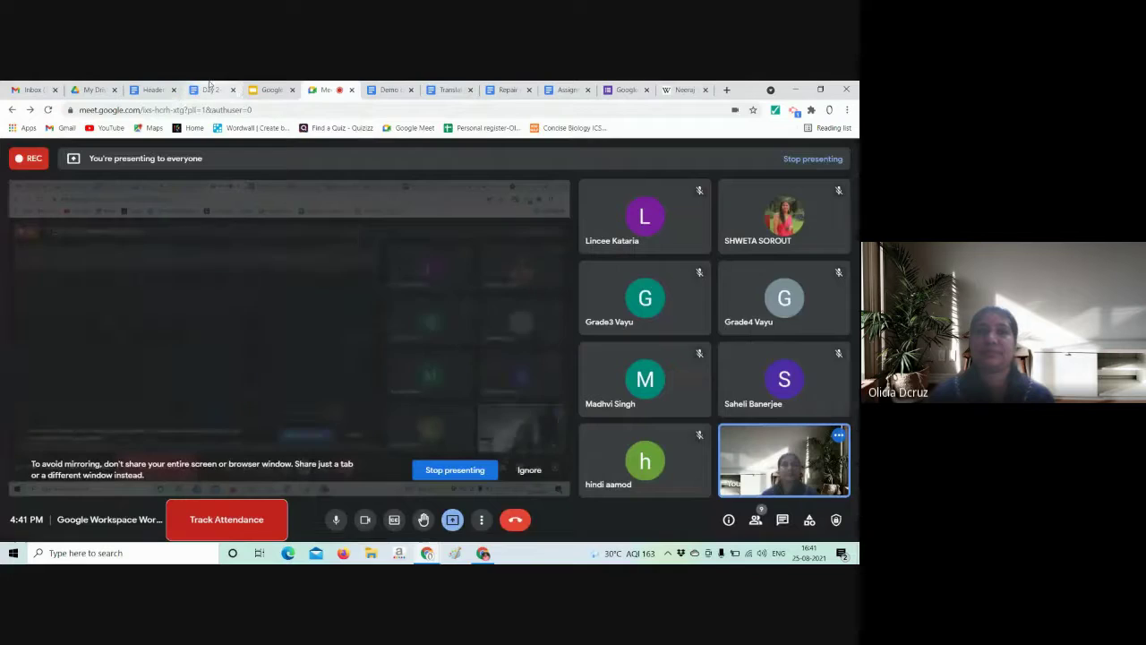
pyautogui.click(209, 90)
pyautogui.click(154, 90)
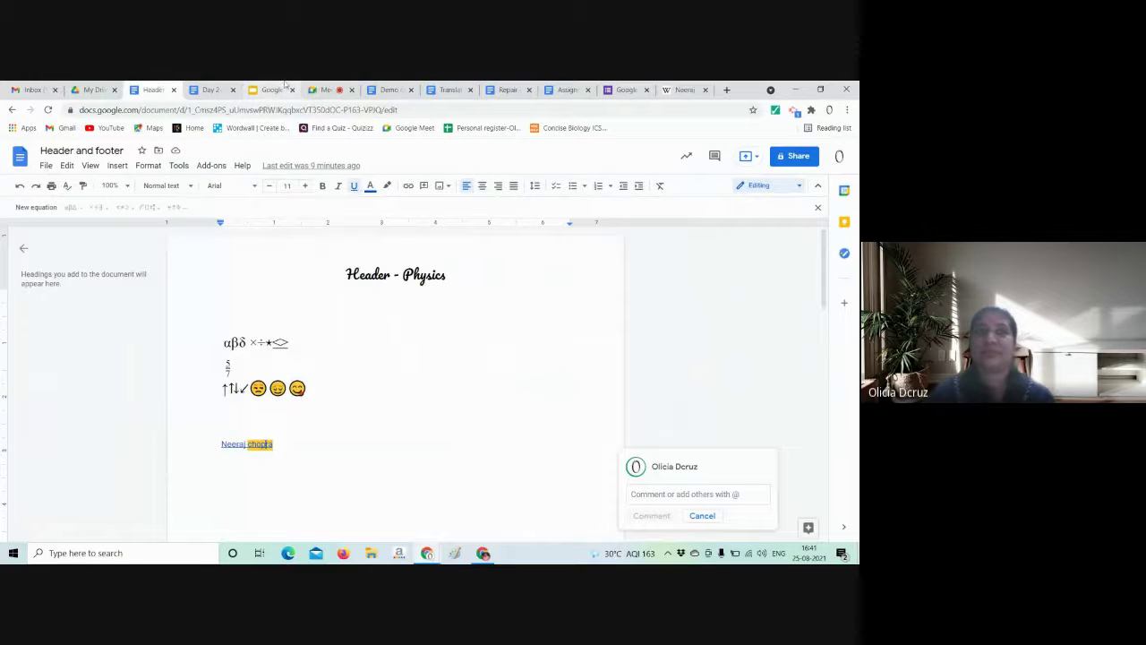
pyautogui.click(399, 89)
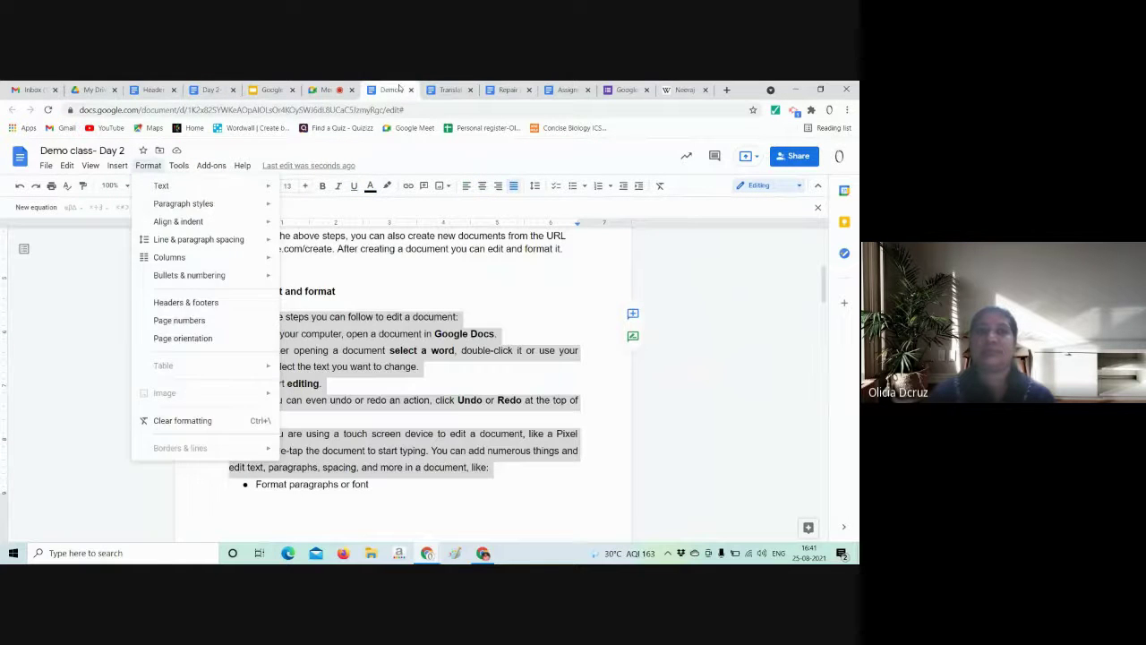
# - Apply the 1., a., i. numbered list style to the selected paragraphs under "Step 2: Edit and format"
pyautogui.click(118, 166)
pyautogui.moveTo(157, 172)
pyautogui.moveTo(177, 240)
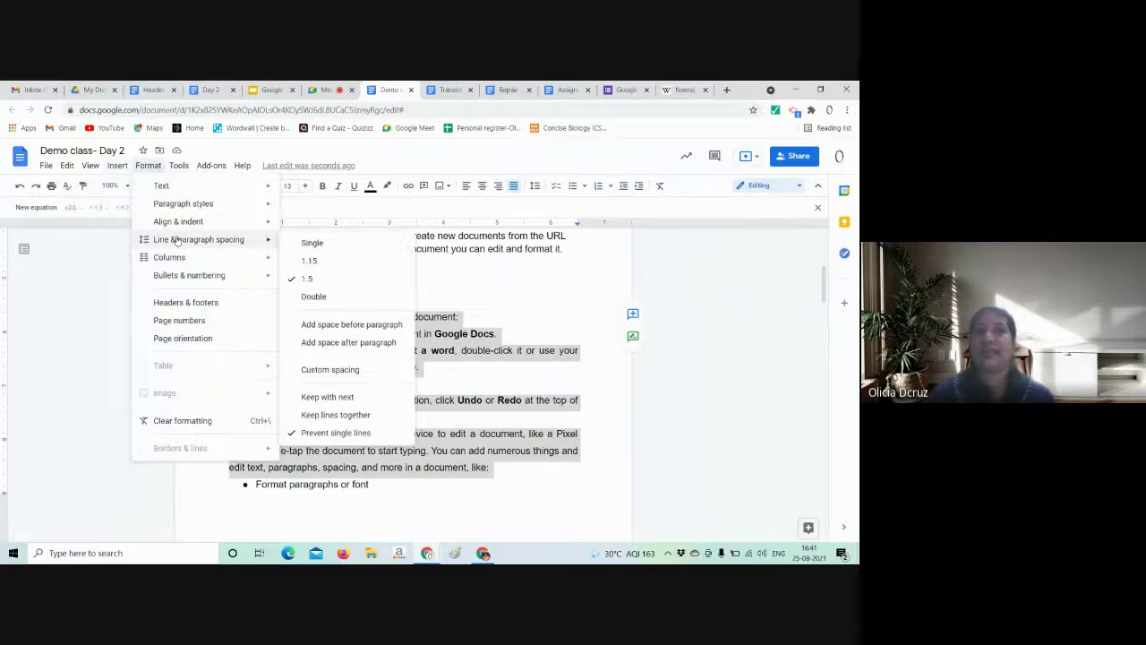
pyautogui.moveTo(215, 275)
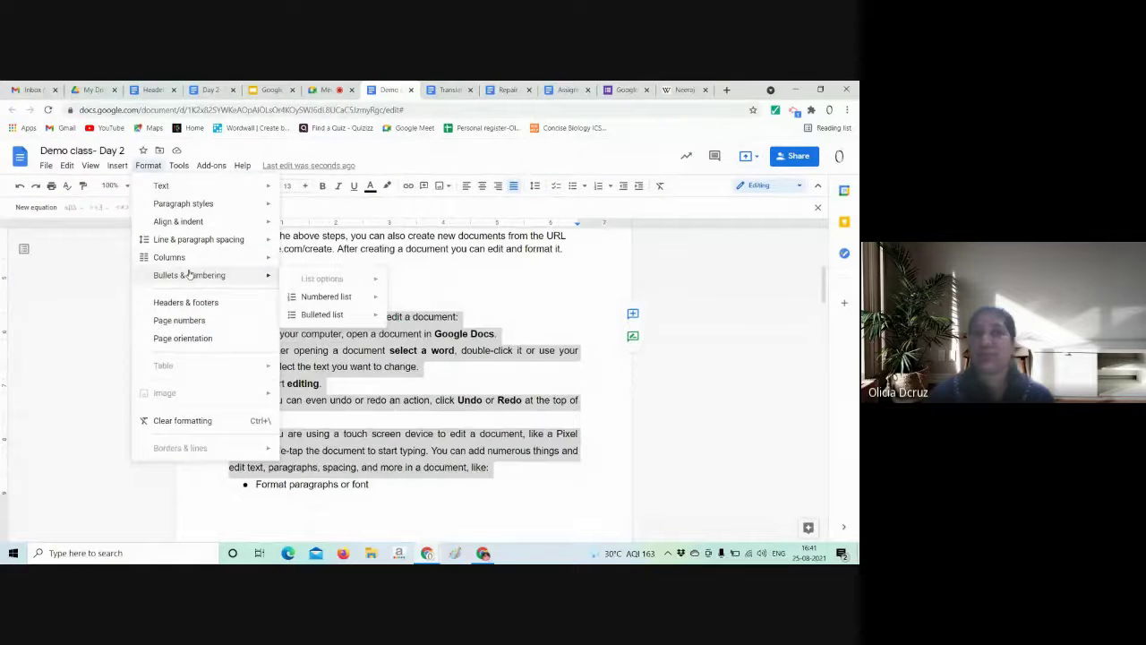
pyautogui.moveTo(326, 304)
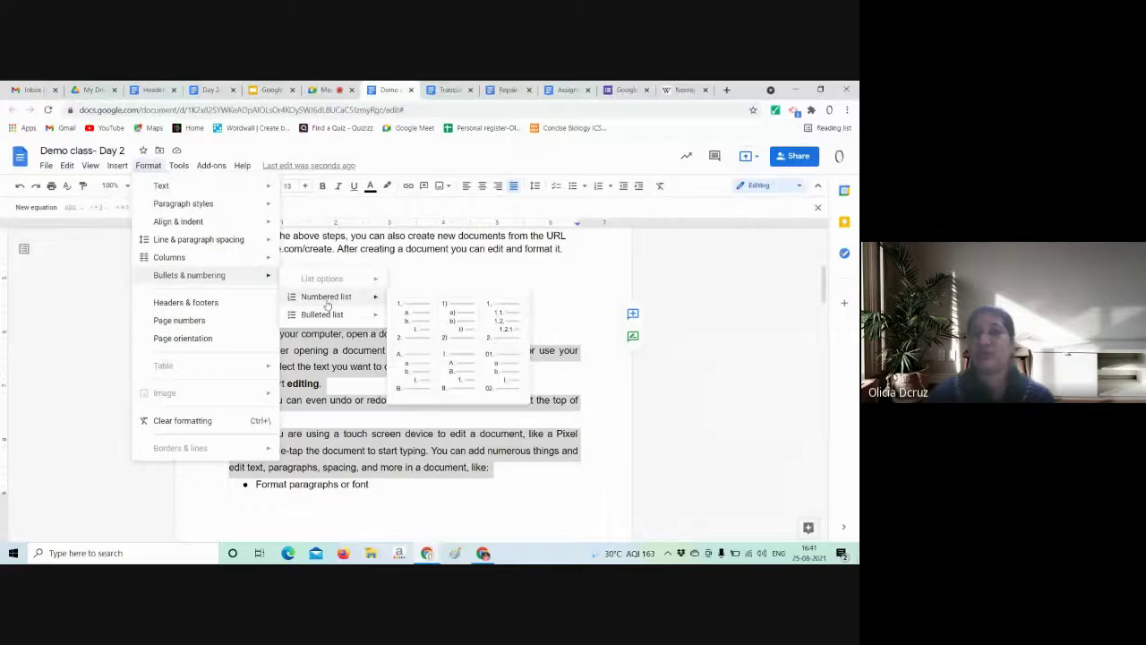
pyautogui.click(408, 309)
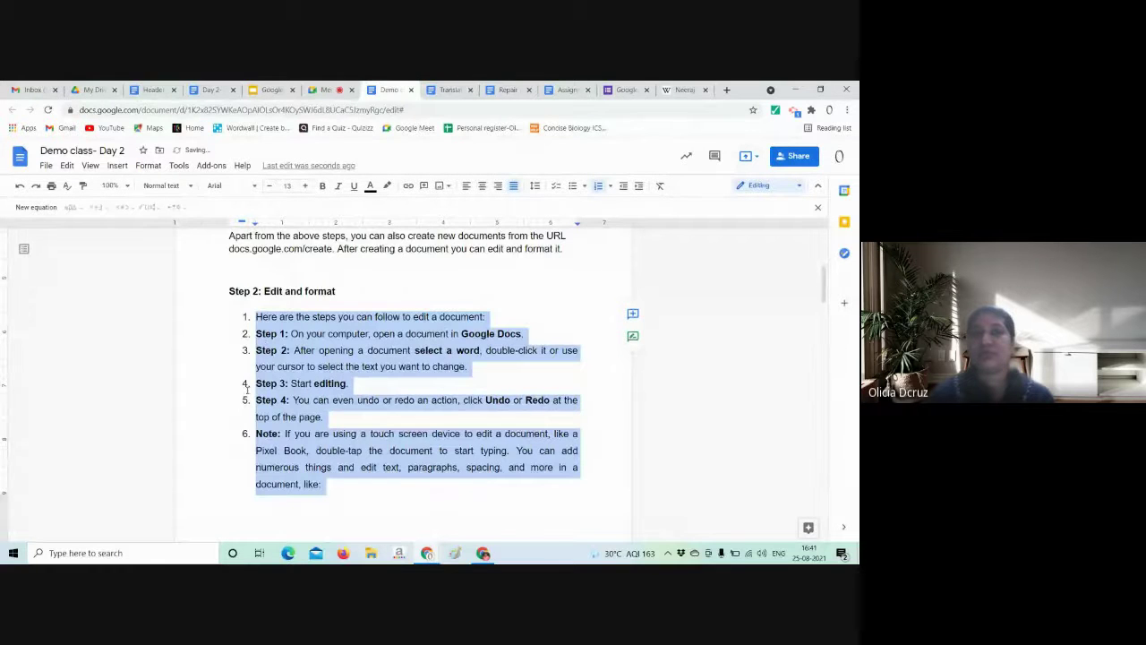
# - Change the selected "Step 2: Edit and format" paragraphs to a bulleted list with the solid round bullet style
pyautogui.click(149, 166)
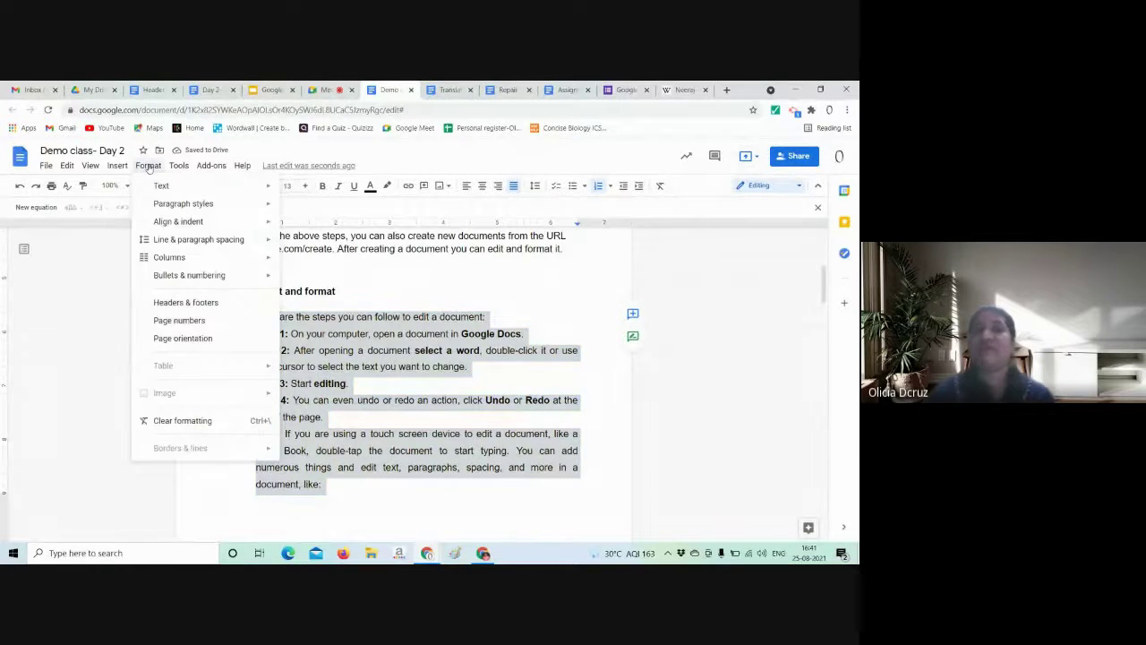
pyautogui.moveTo(205, 276)
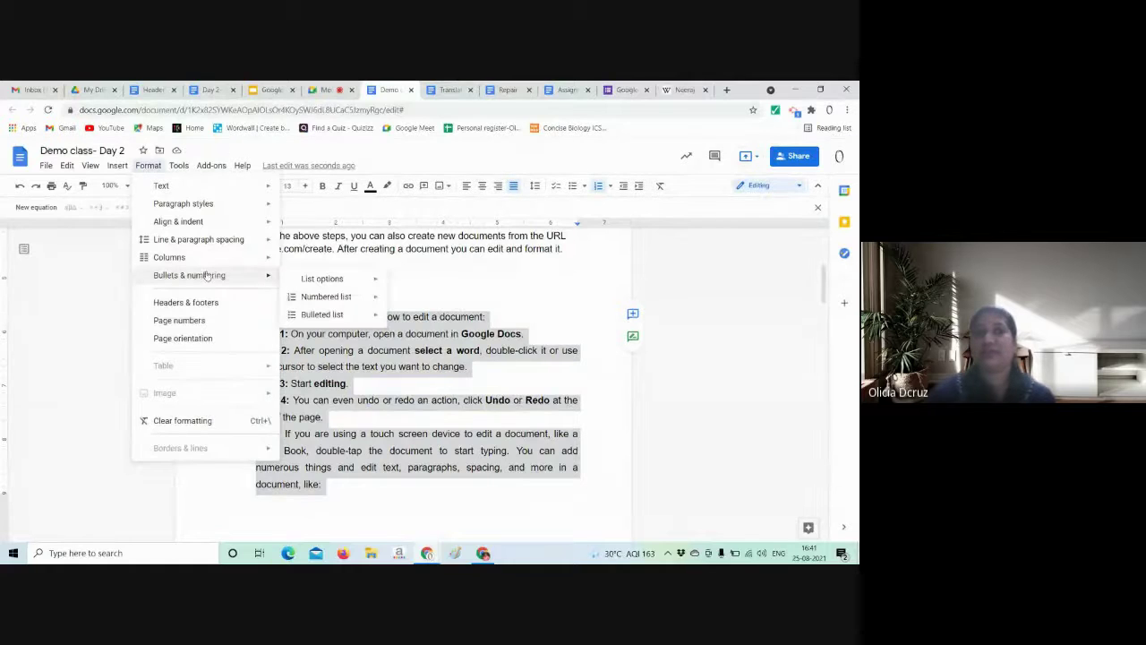
pyautogui.moveTo(319, 317)
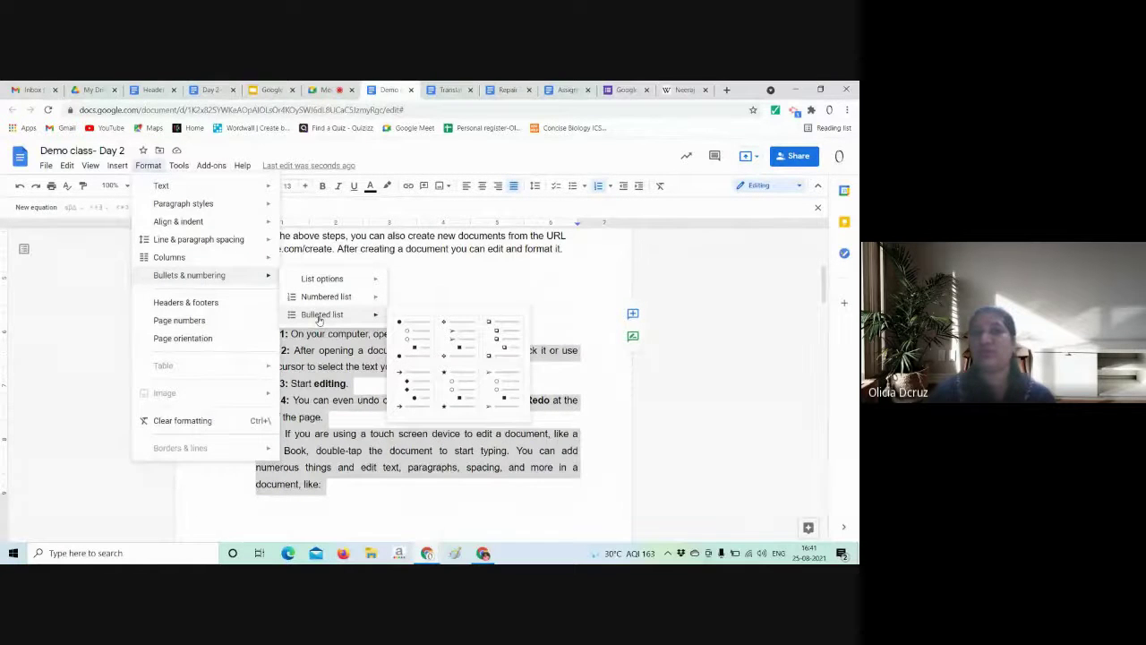
pyautogui.click(402, 329)
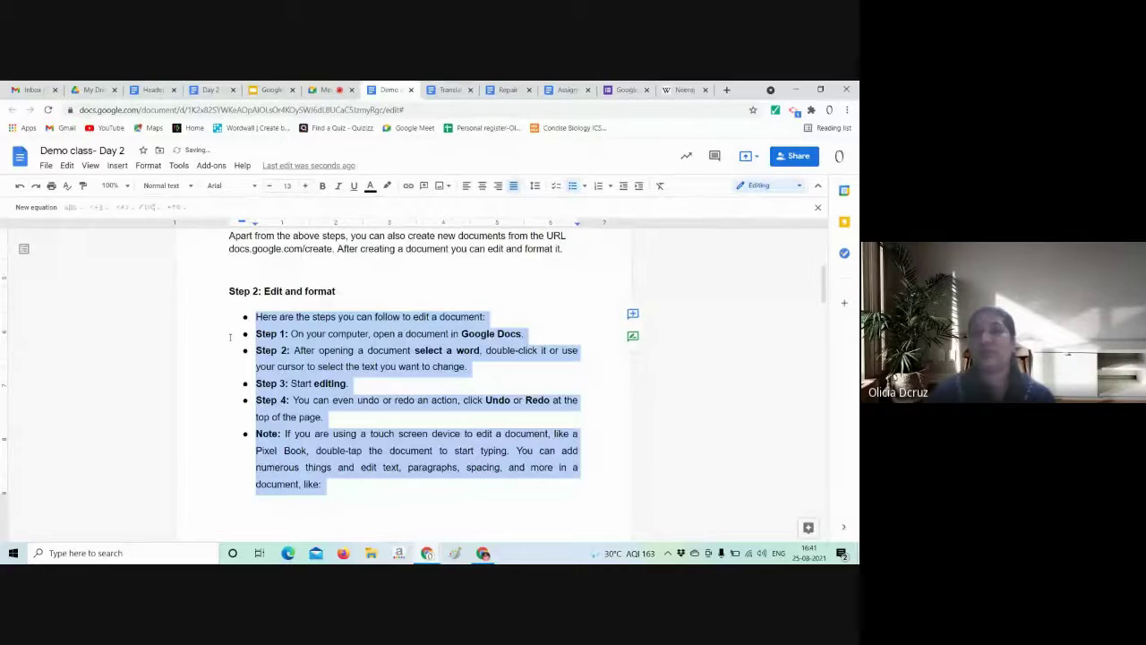
# - Check the "Day 2- Trial" document, return to the Google Meet call and admit the first participant waiting to join
pyautogui.click(310, 86)
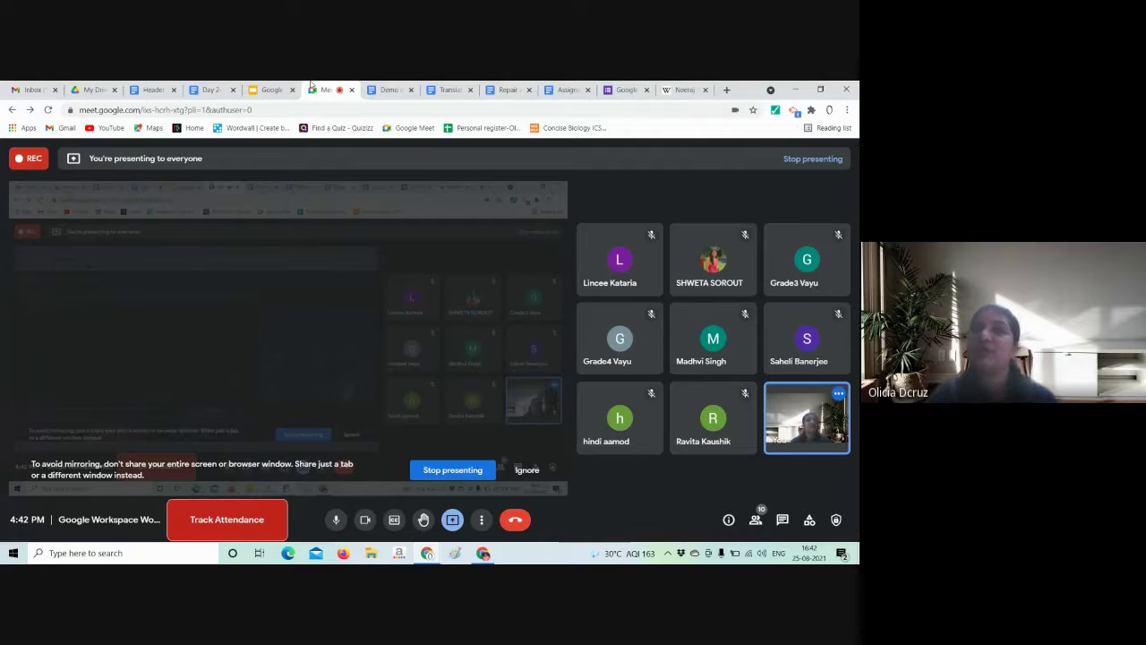
pyautogui.click(208, 85)
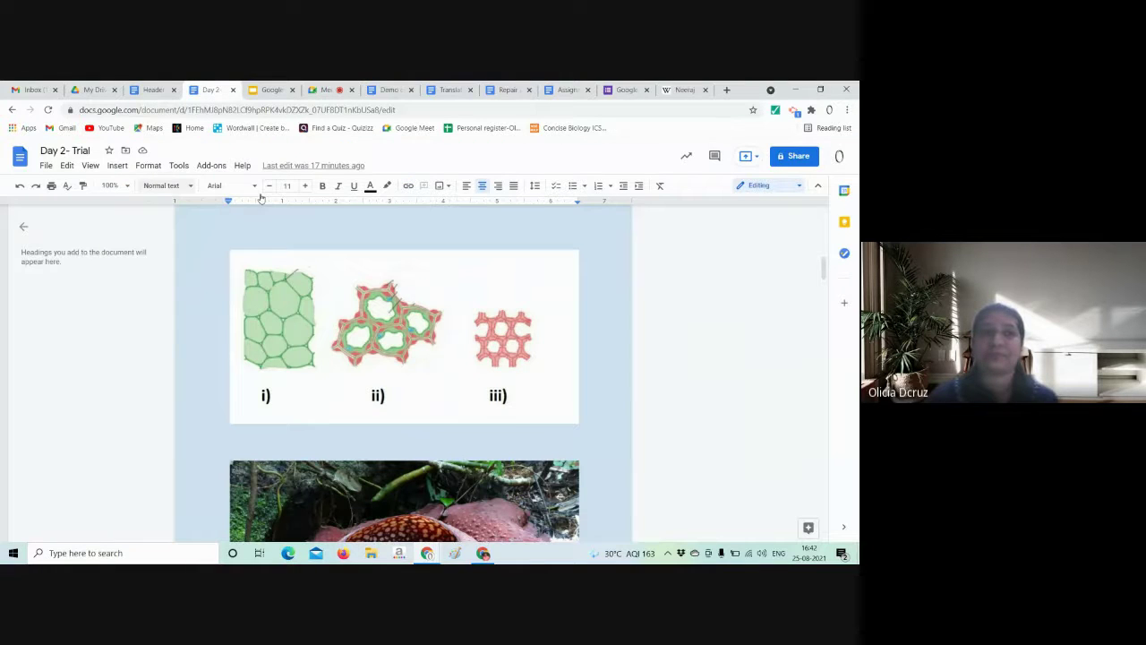
pyautogui.click(148, 164)
pyautogui.click(323, 89)
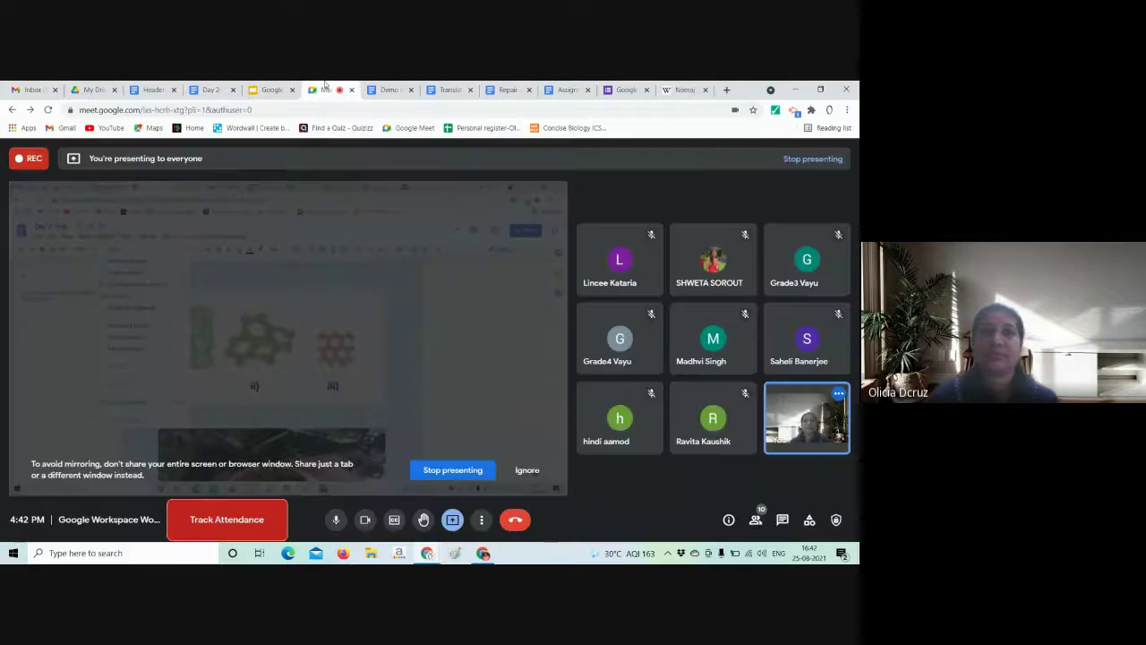
pyautogui.click(535, 205)
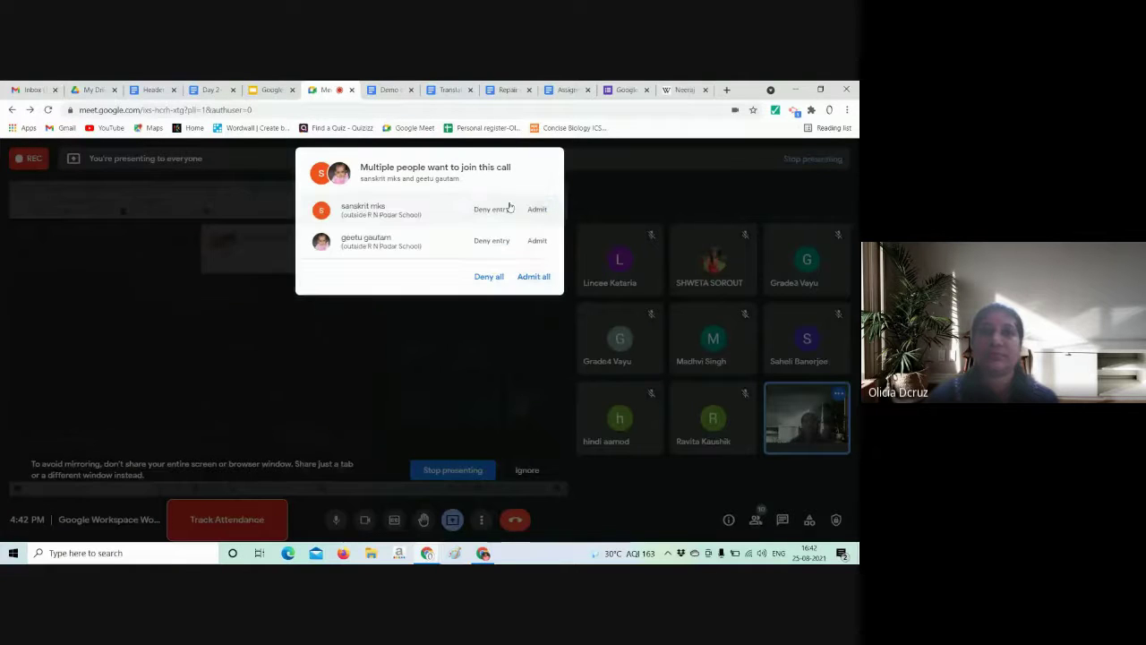
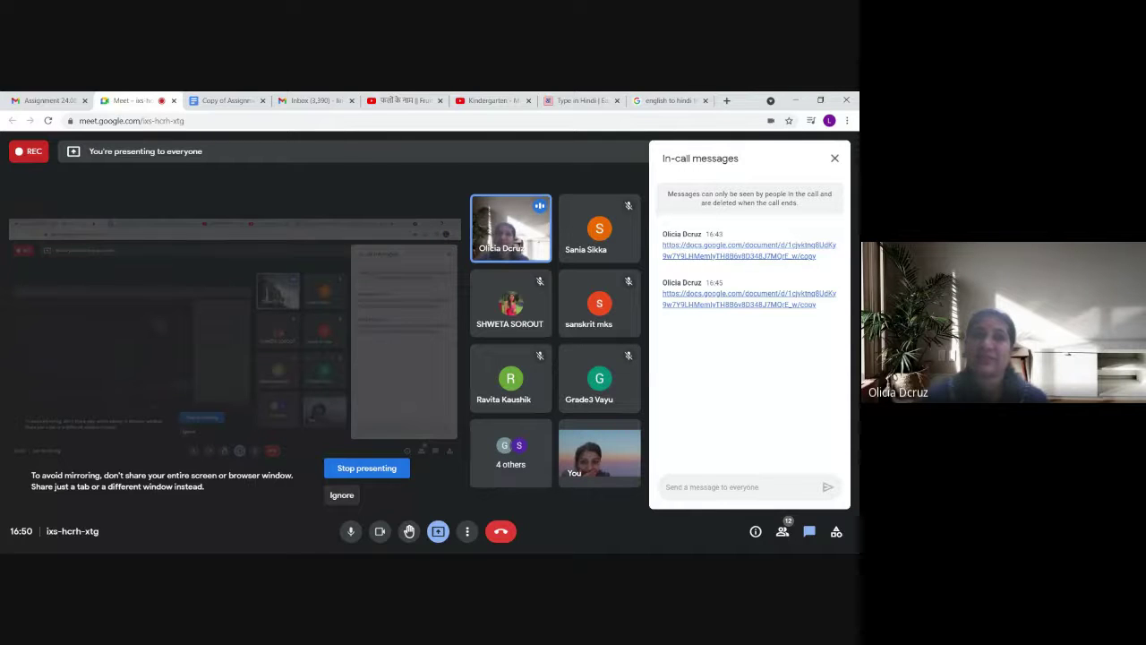
# - Ignore the mirroring warning and review the table, shapes, justified paragraph, image and page number tasks in "Copy of Assignment- Google docs"
pyautogui.click(343, 495)
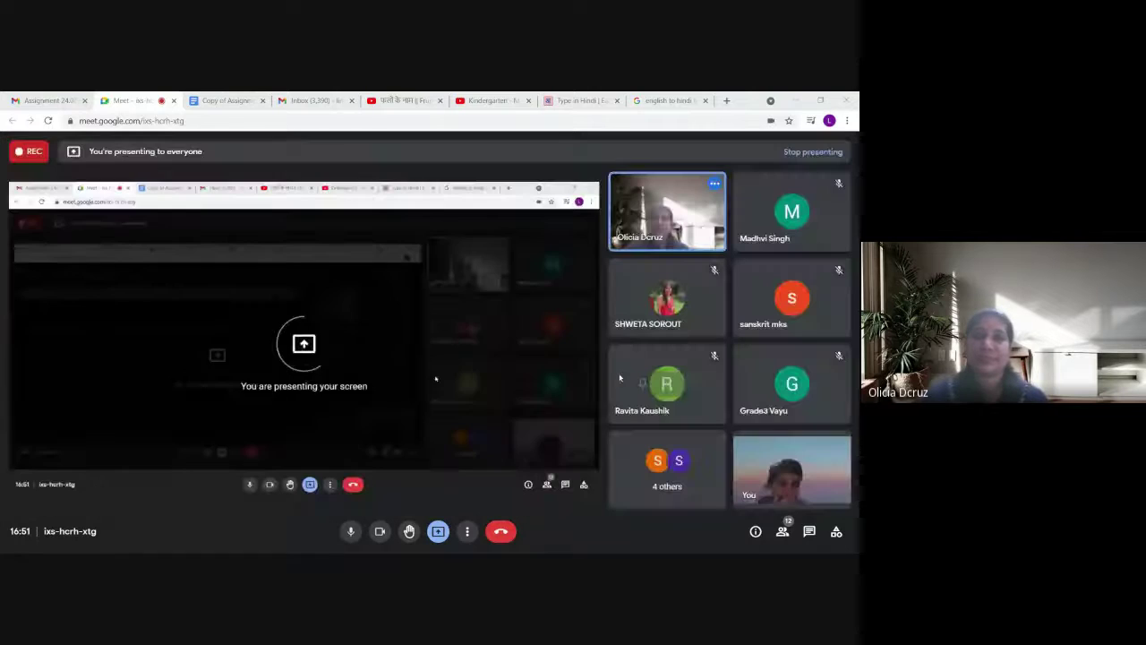
pyautogui.hotkey('alt', 'Tab')
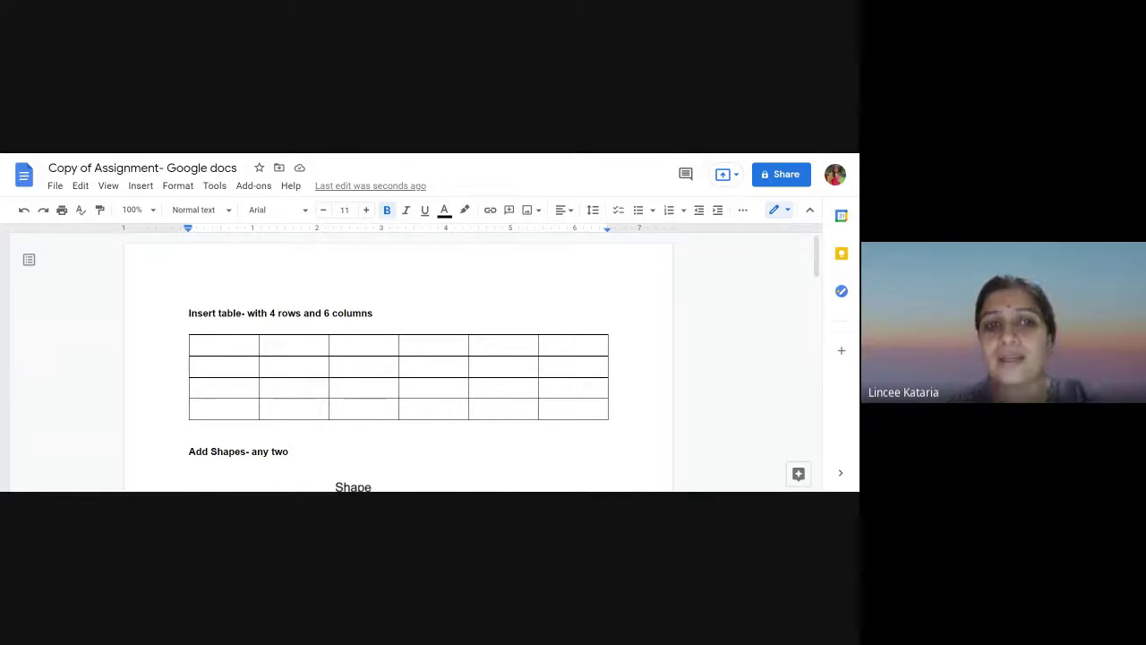
pyautogui.scroll(-2, 398, 358)
pyautogui.scroll(2, 398, 358)
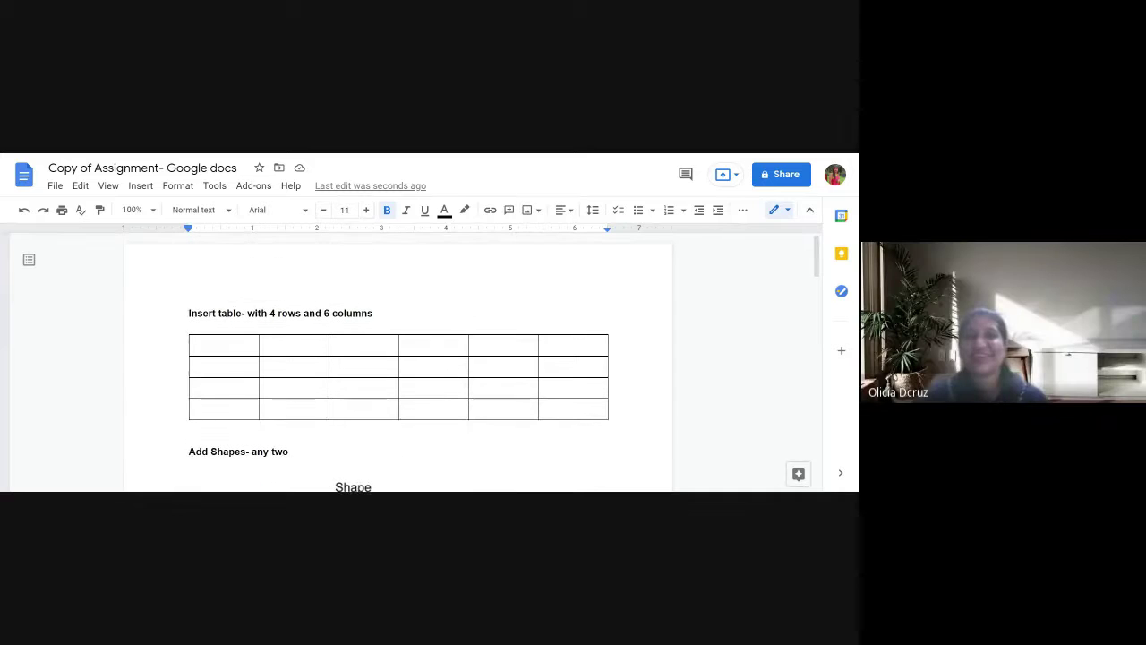
pyautogui.scroll(-4, 398, 358)
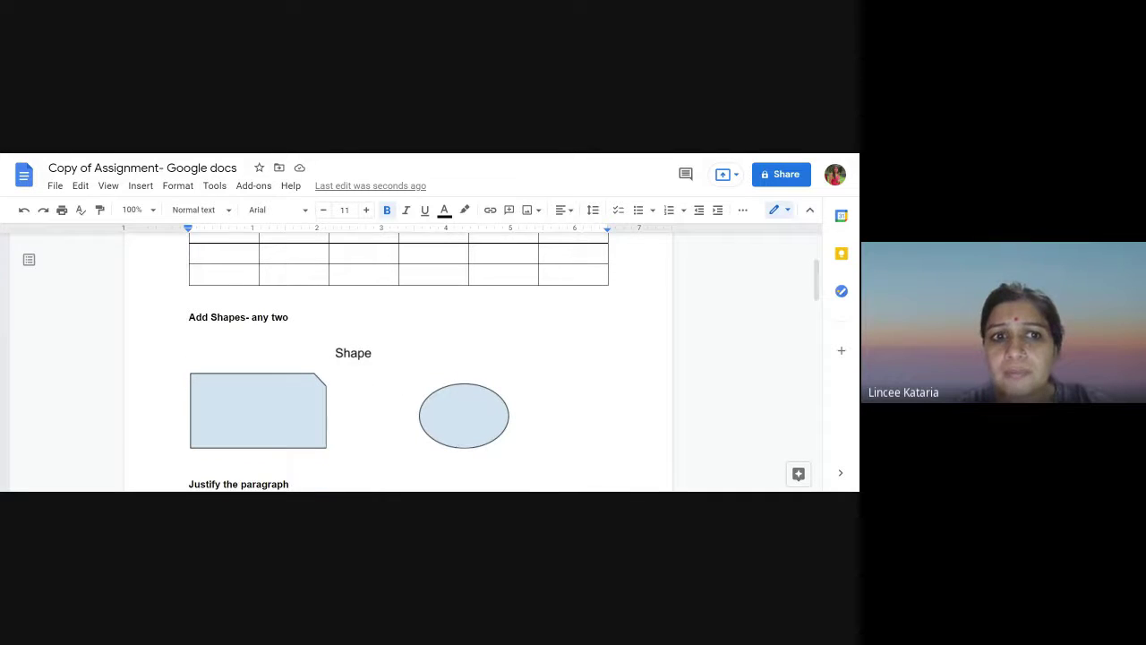
pyautogui.scroll(-2, 399, 358)
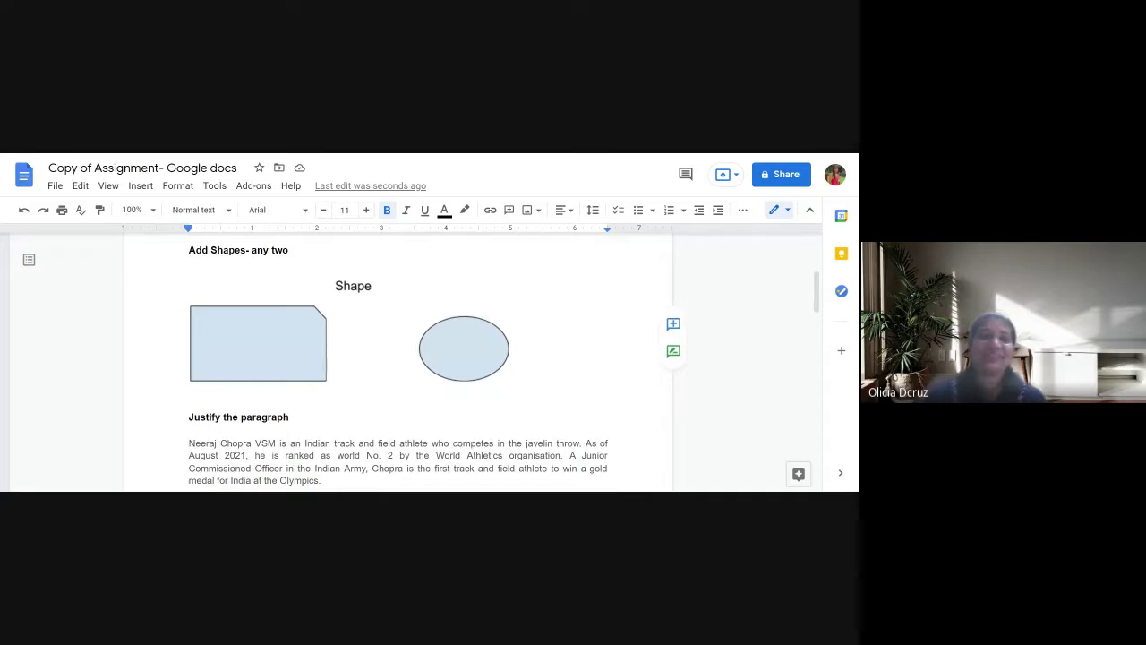
pyautogui.scroll(3, 399, 358)
pyautogui.scroll(-3, 399, 358)
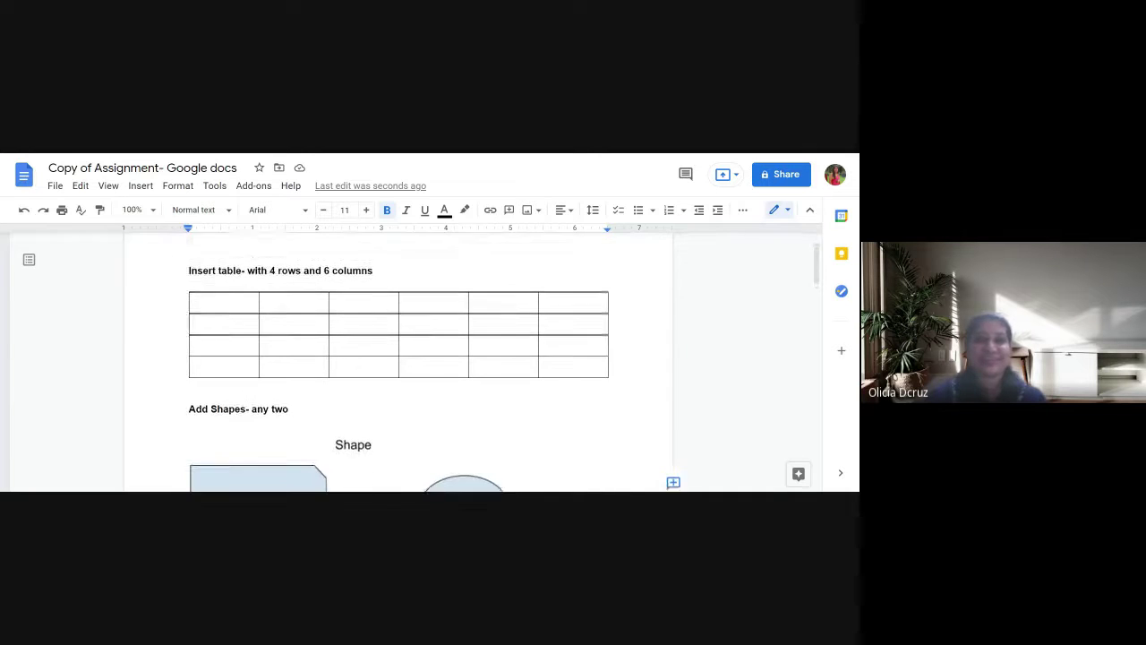
pyautogui.scroll(-2, 399, 358)
pyautogui.scroll(3, 399, 359)
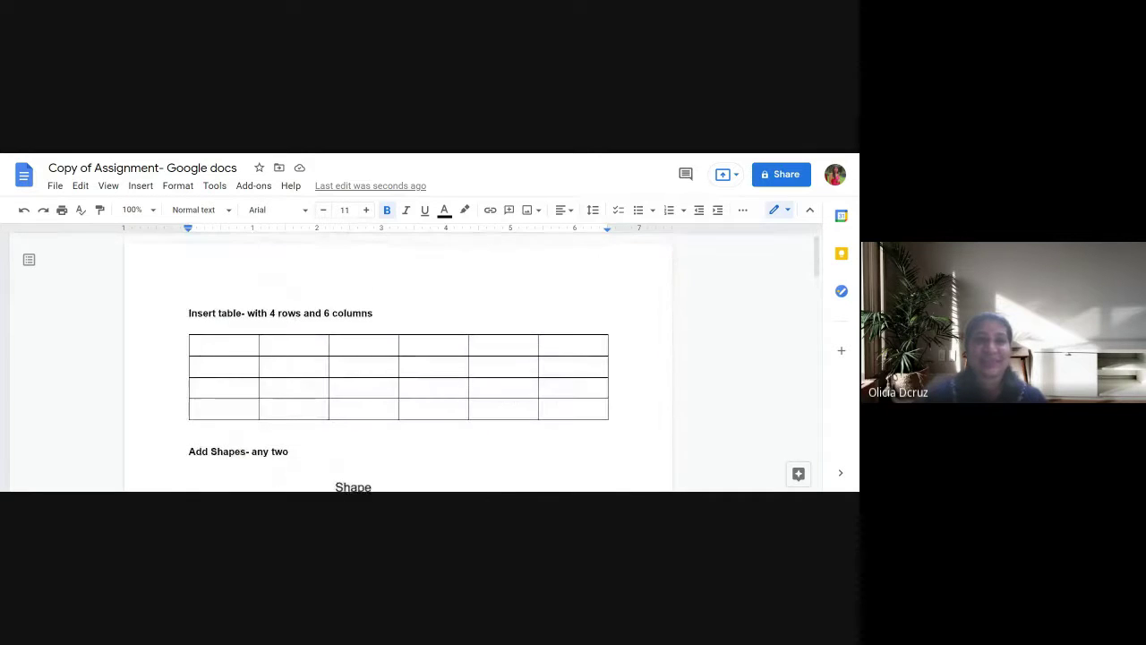
pyautogui.scroll(-2, 398, 359)
pyautogui.scroll(-3, 399, 358)
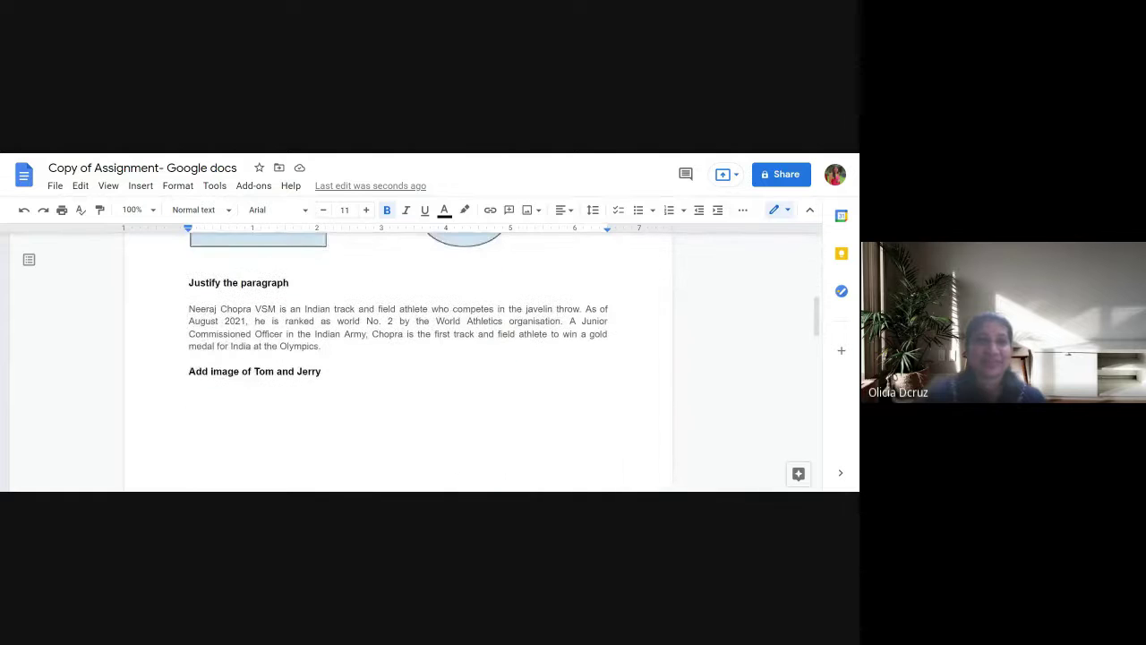
pyautogui.scroll(-10, 399, 358)
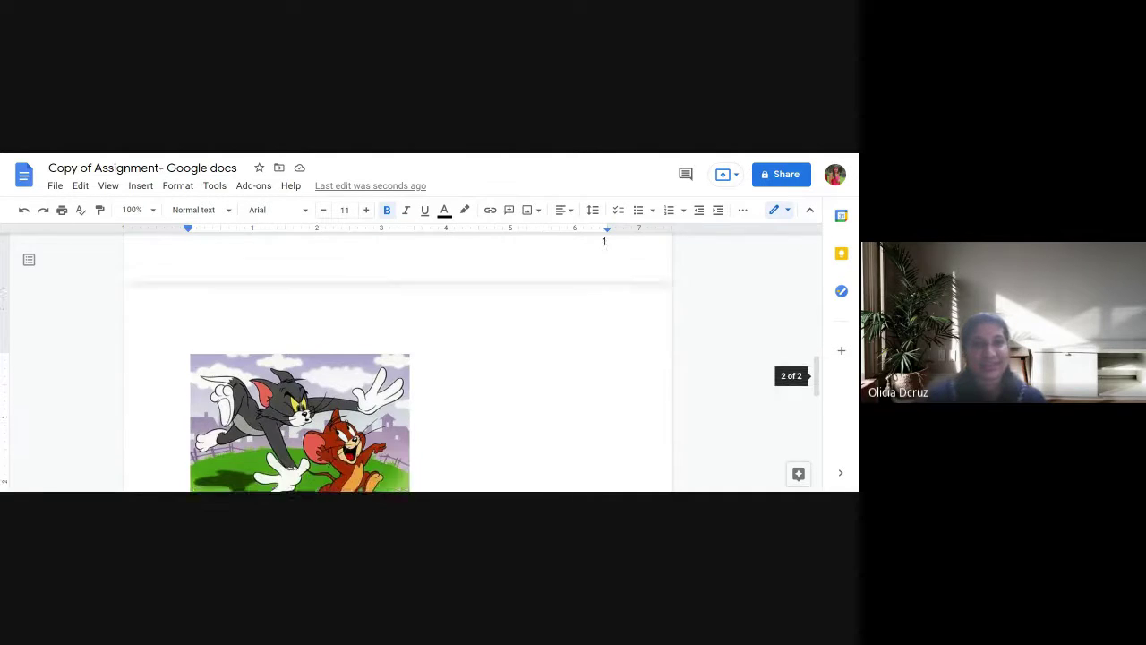
pyautogui.scroll(-6, 398, 359)
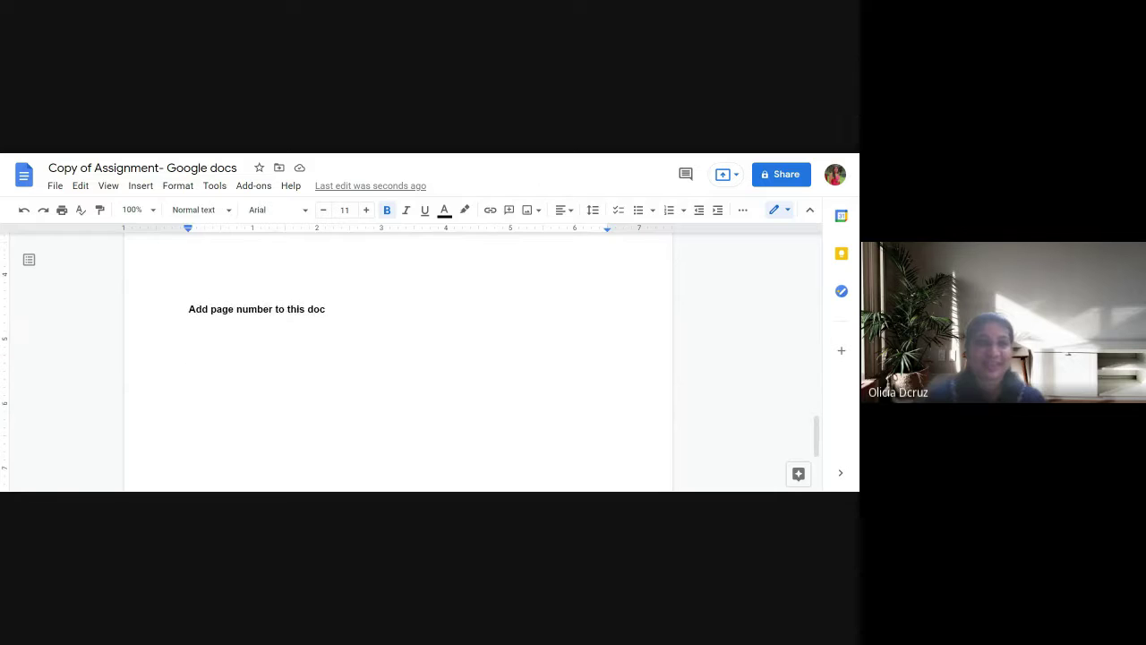
pyautogui.scroll(4, 398, 359)
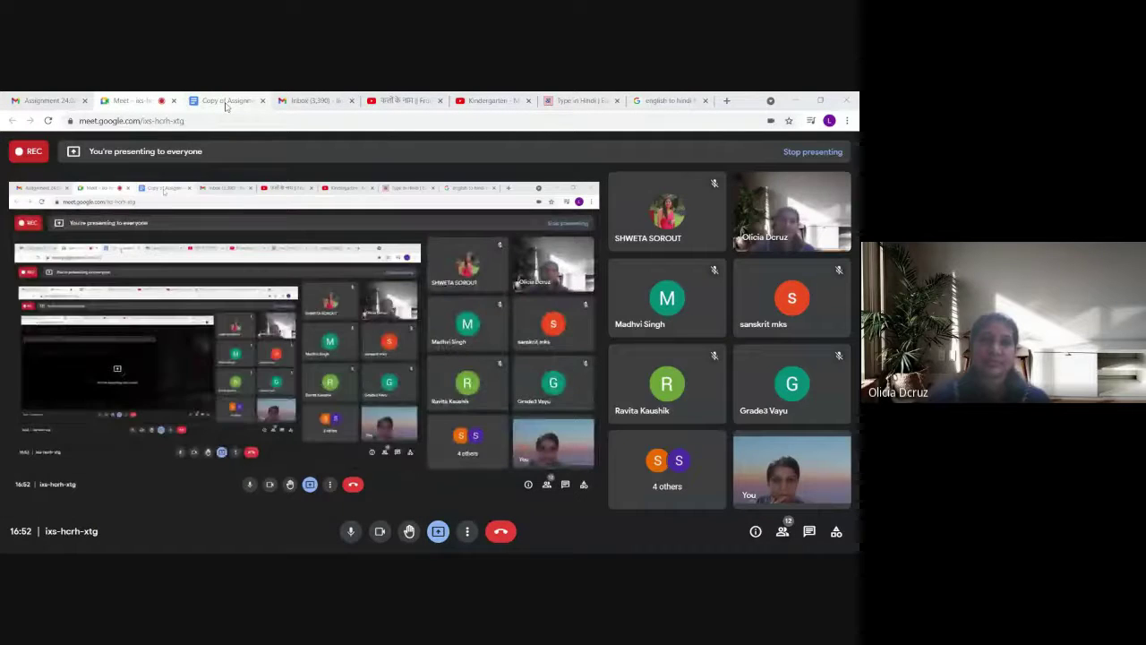
# - Open the other participant's "Copy of Assignment- Google docs" and examine its tasks from the 4-row, 6-column table through the page numbers
pyautogui.click(226, 103)
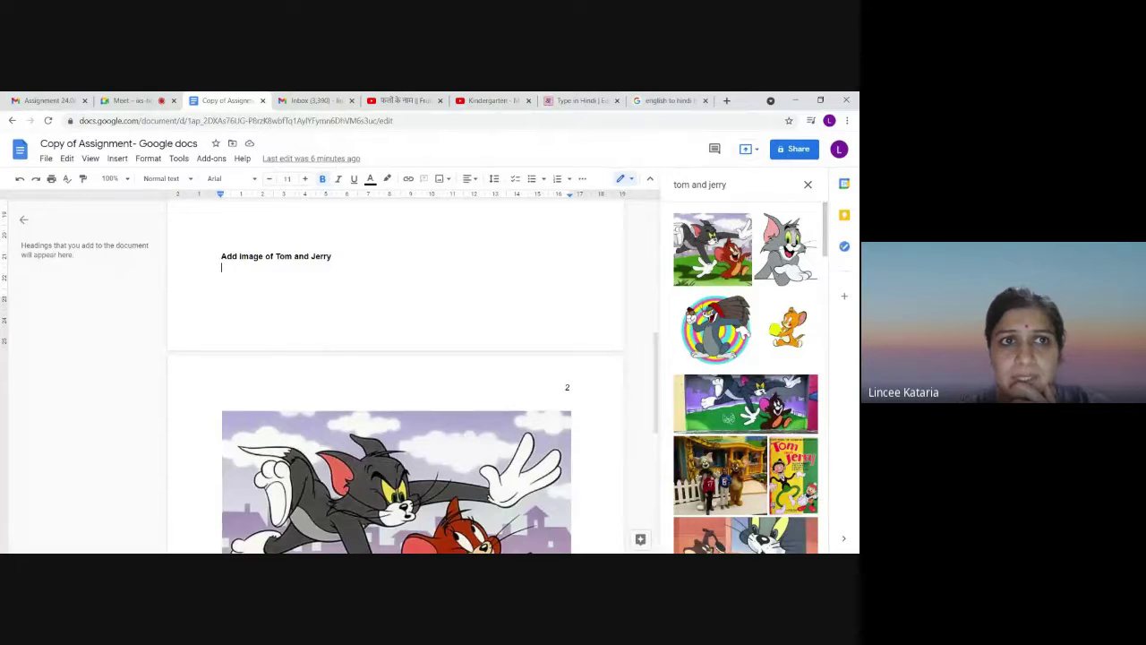
pyautogui.scroll(5, 395, 376)
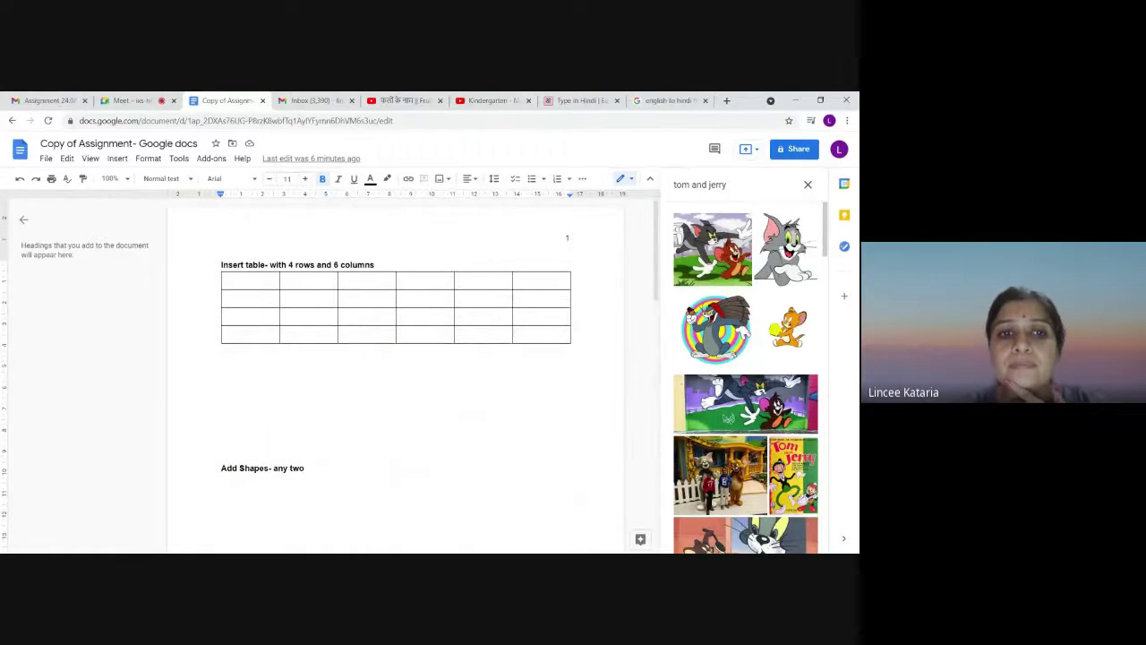
pyautogui.scroll(-3, 395, 376)
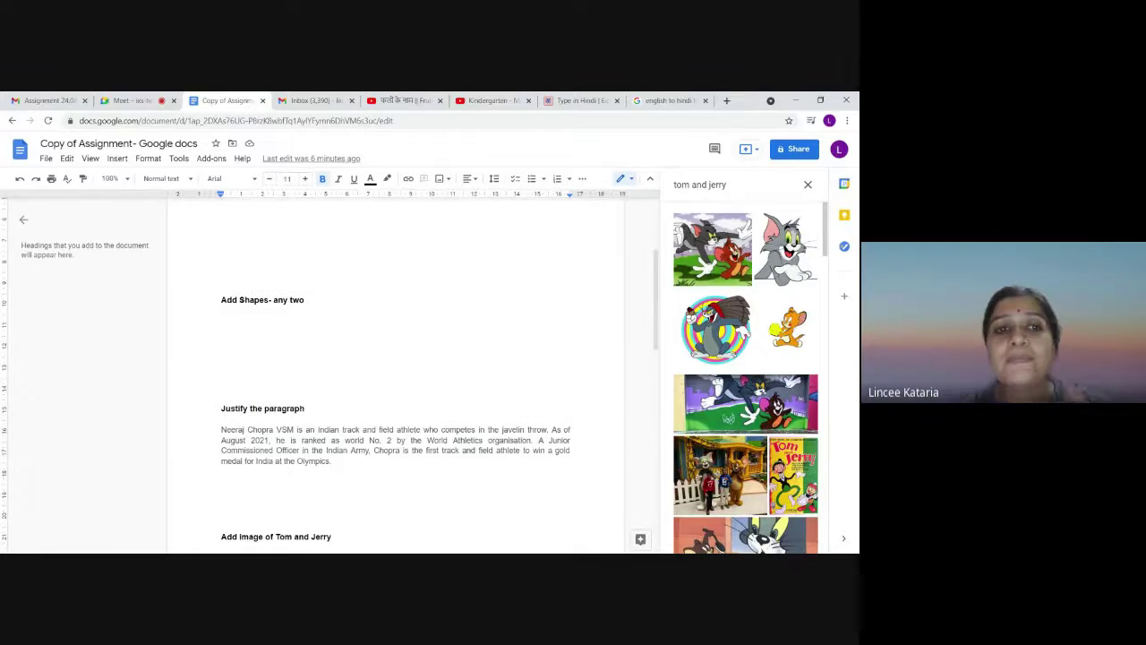
pyautogui.scroll(-3, 395, 376)
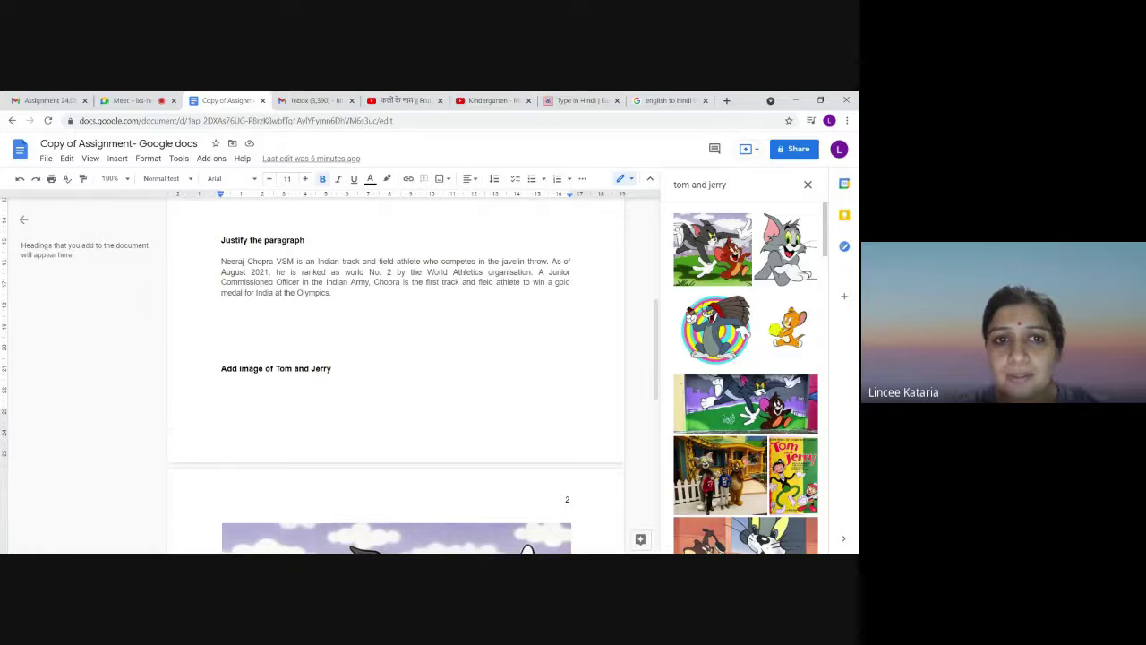
pyautogui.scroll(-4, 347, 309)
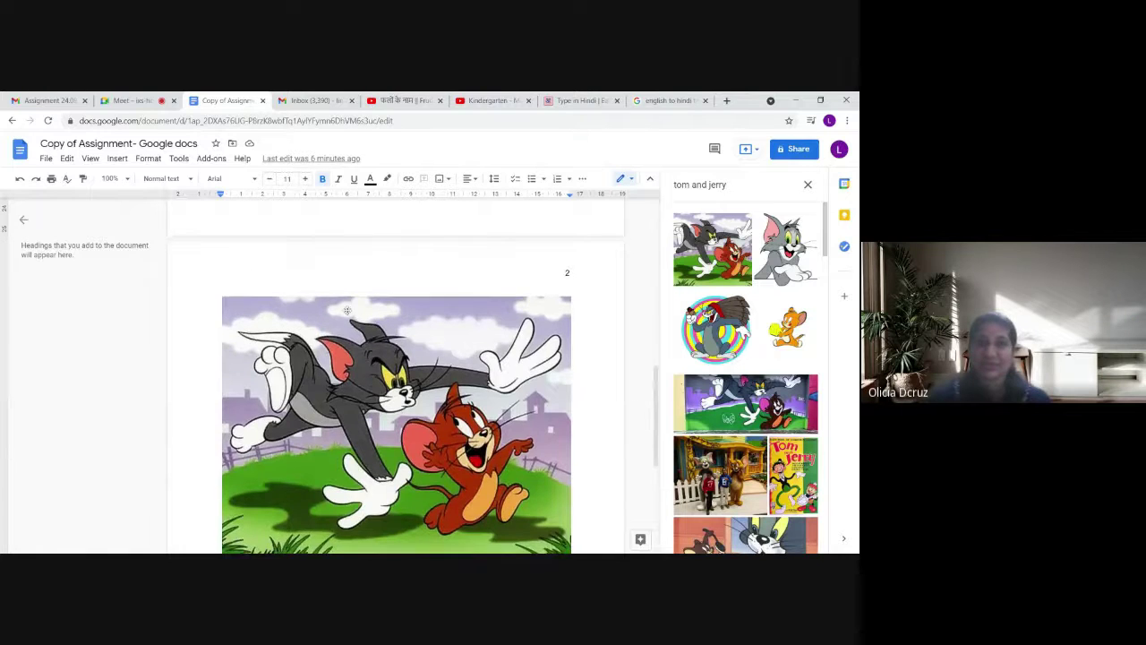
pyautogui.scroll(-5, 348, 310)
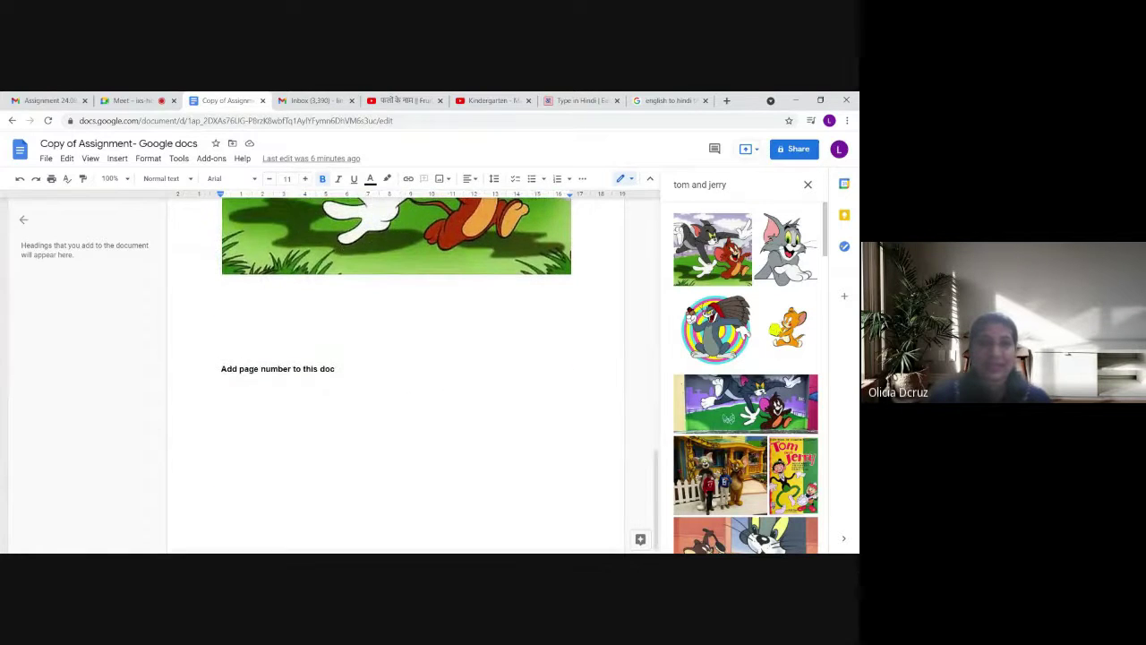
pyautogui.scroll(5, 395, 376)
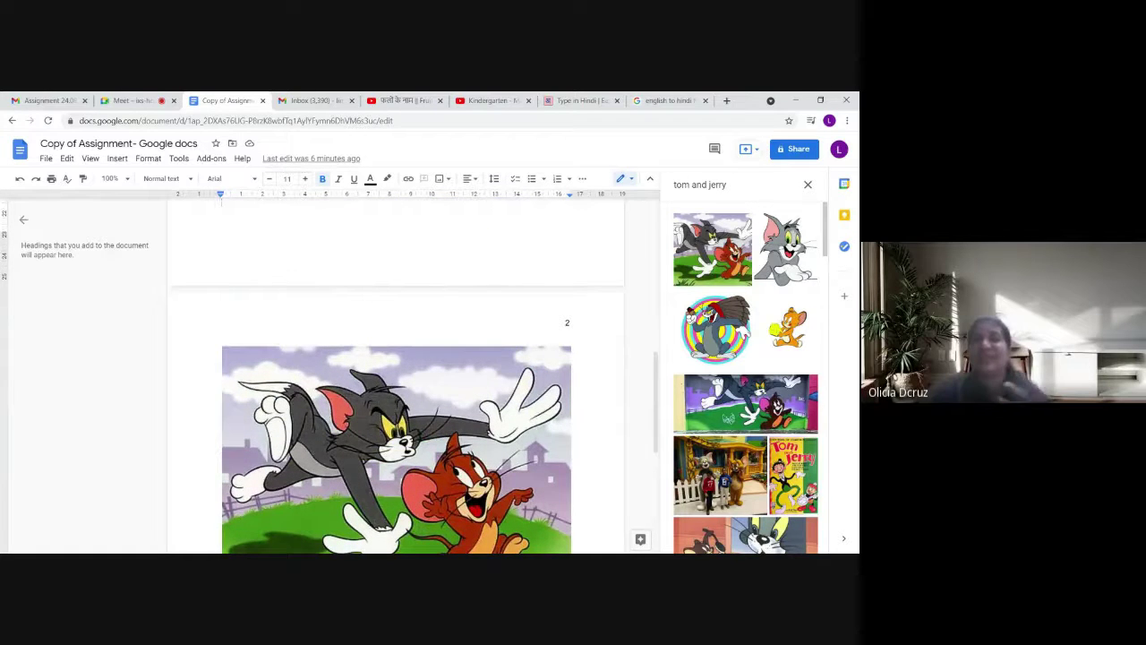
pyautogui.scroll(3, 395, 377)
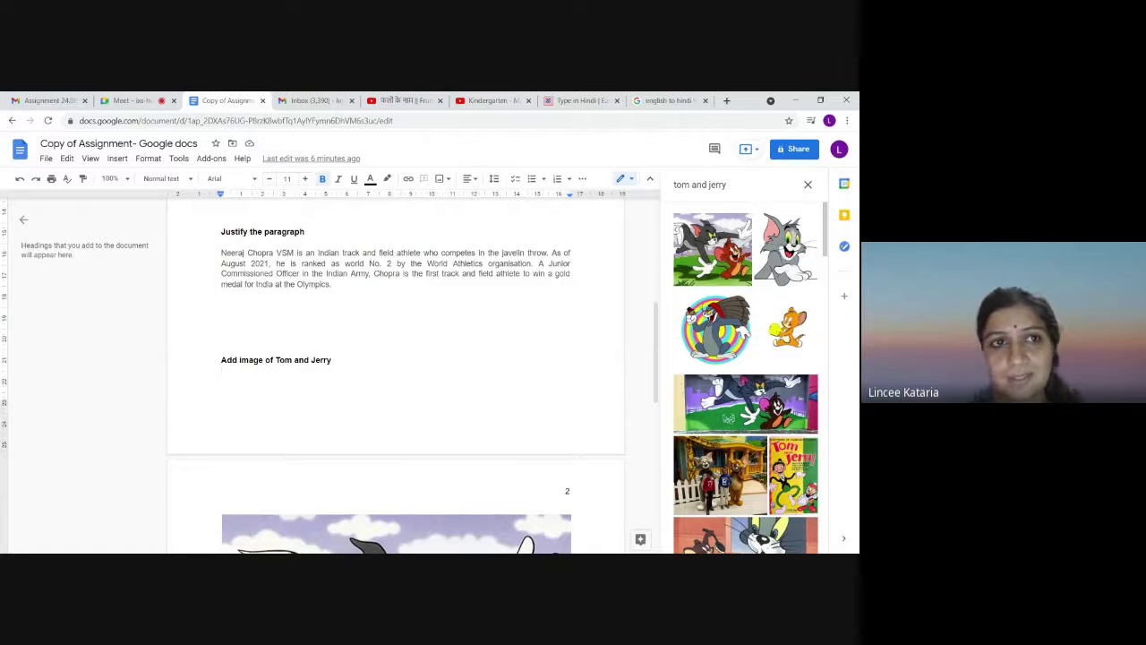
pyautogui.scroll(3, 395, 376)
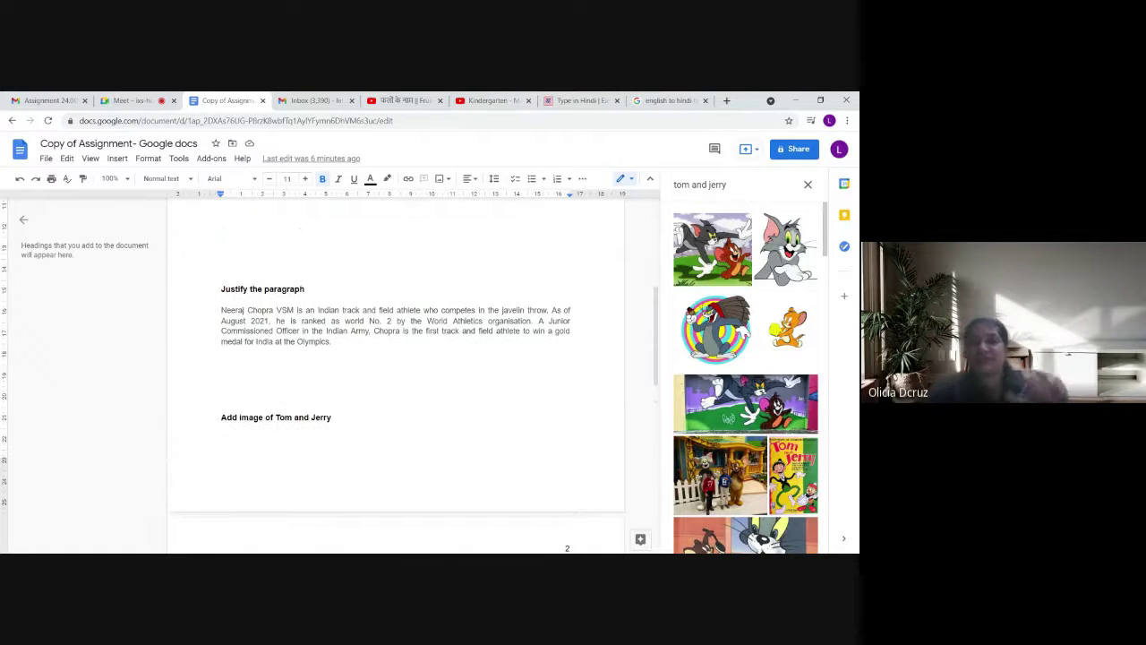
pyautogui.scroll(-2, 395, 377)
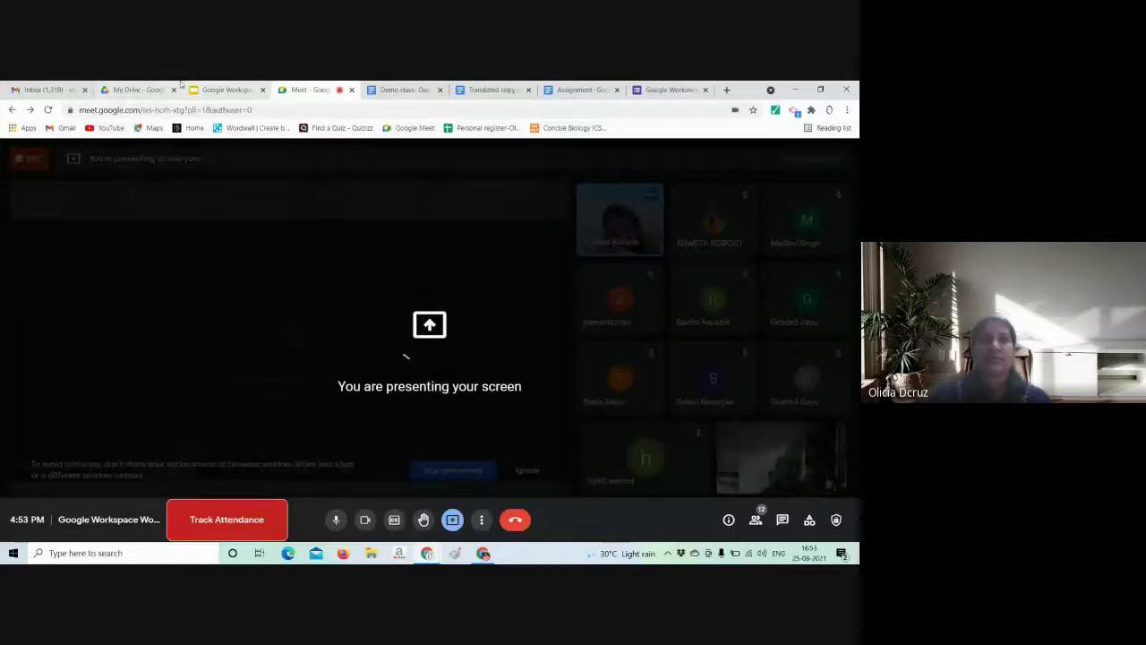
# - Switch to the "Assignment- Google docs" document and place the cursor on the empty line under "Add Shapes- any two"
pyautogui.click(403, 89)
pyautogui.click(491, 89)
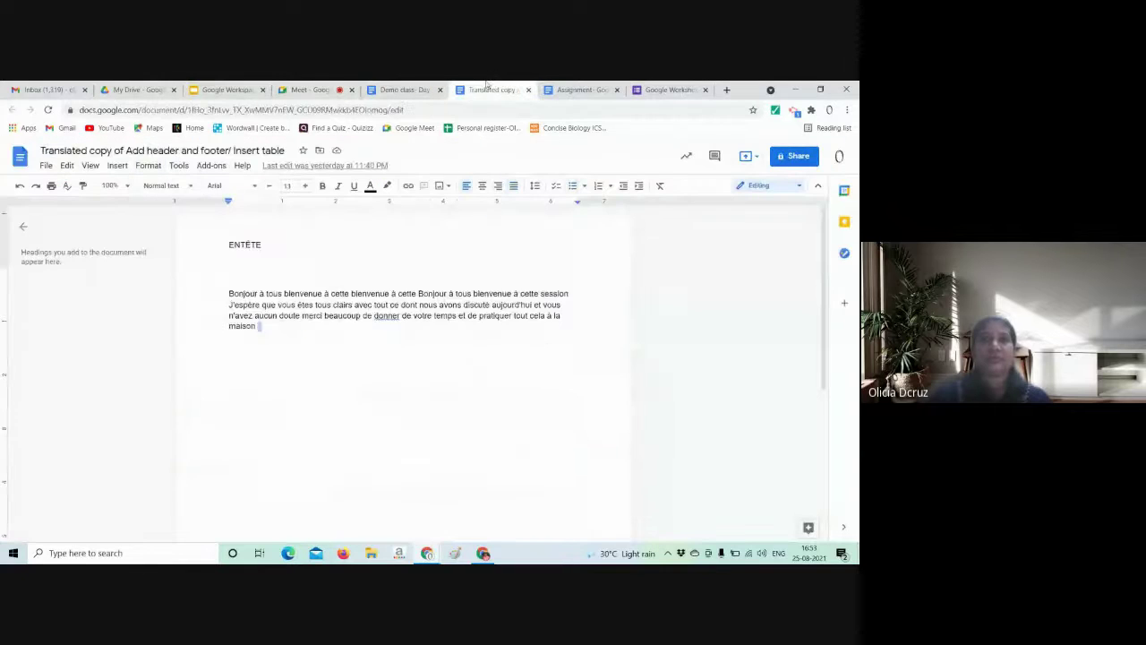
pyautogui.click(578, 89)
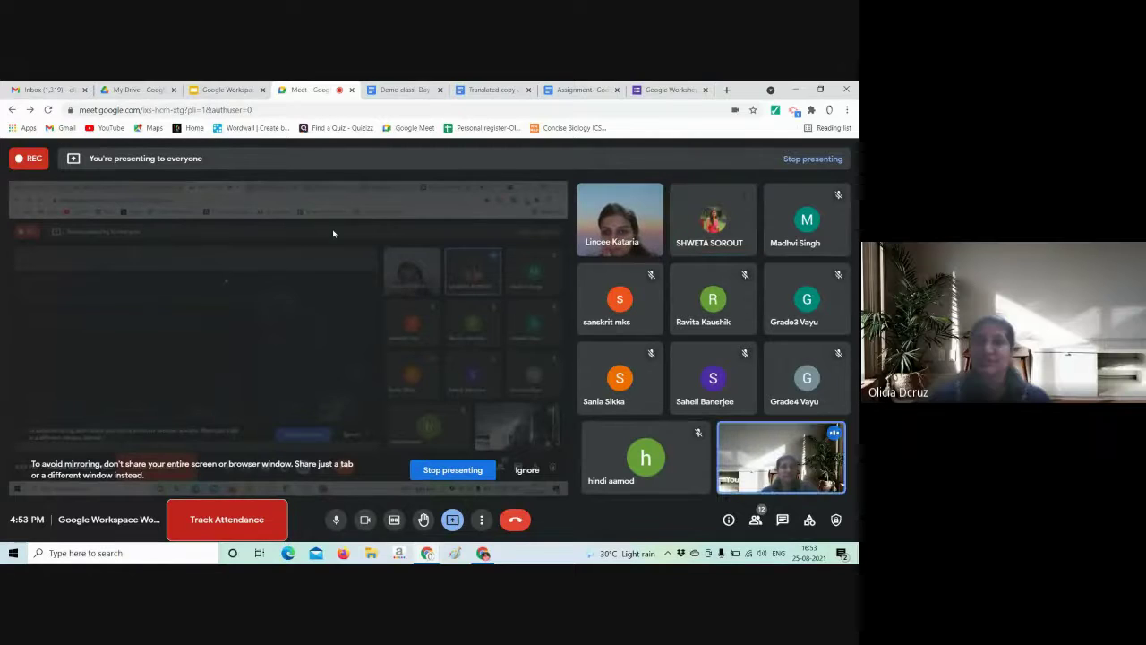
pyautogui.click(584, 85)
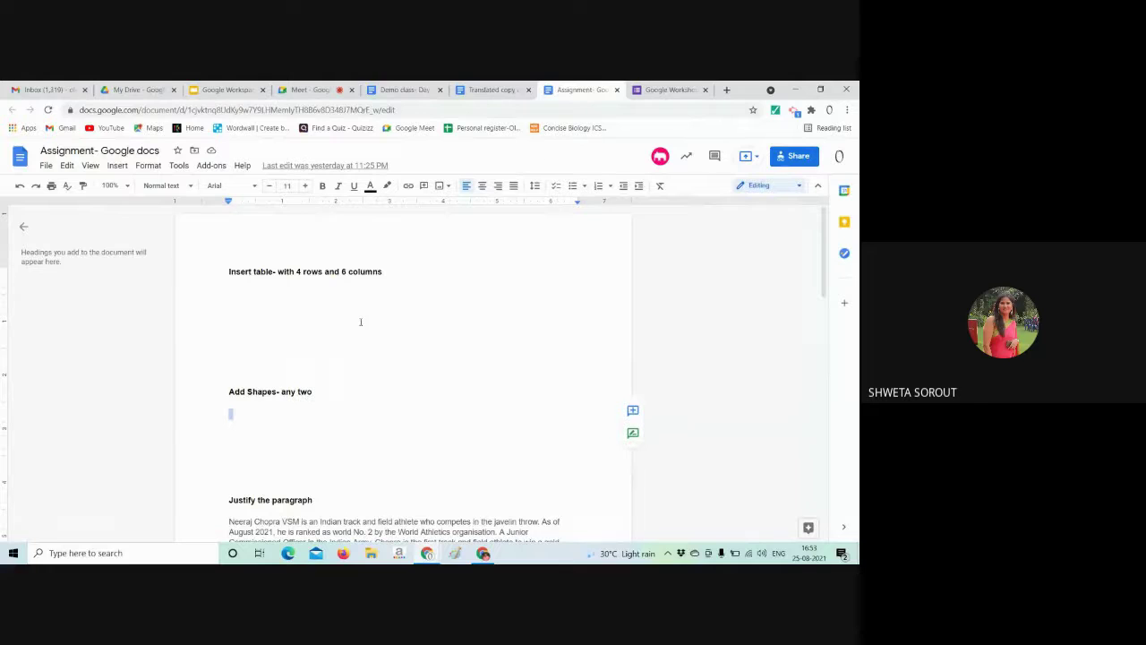
pyautogui.click(270, 413)
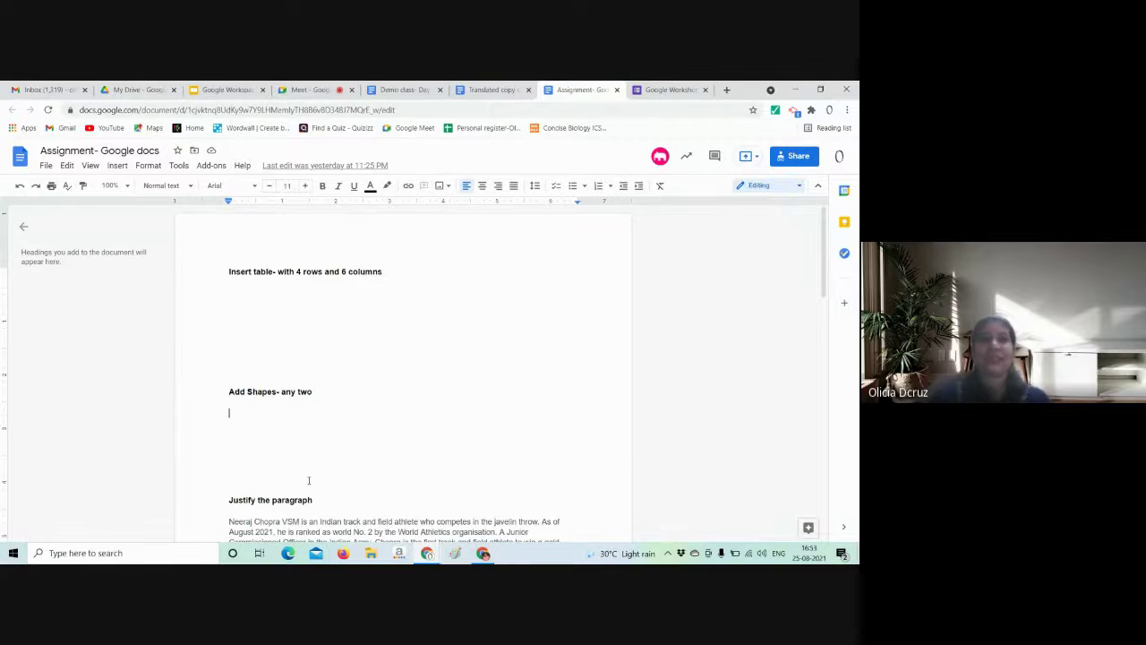
# - Open a new drawing, examine its Shapes, Arrows and Callouts categories, and close the drawing without adding a shape
pyautogui.click(125, 166)
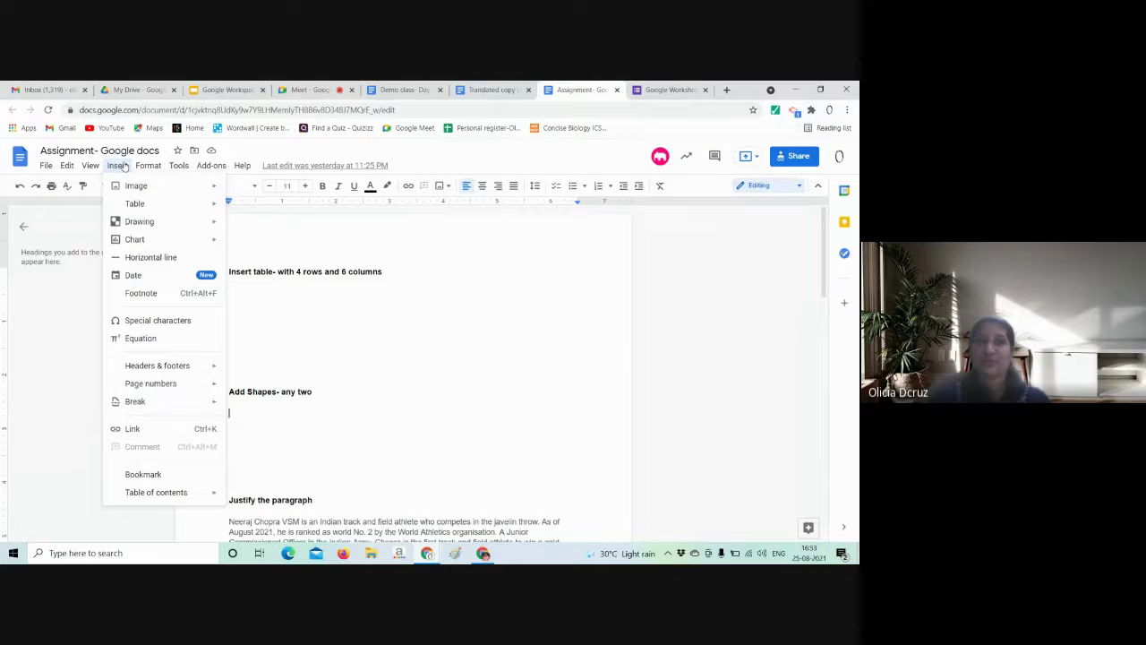
pyautogui.moveTo(153, 223)
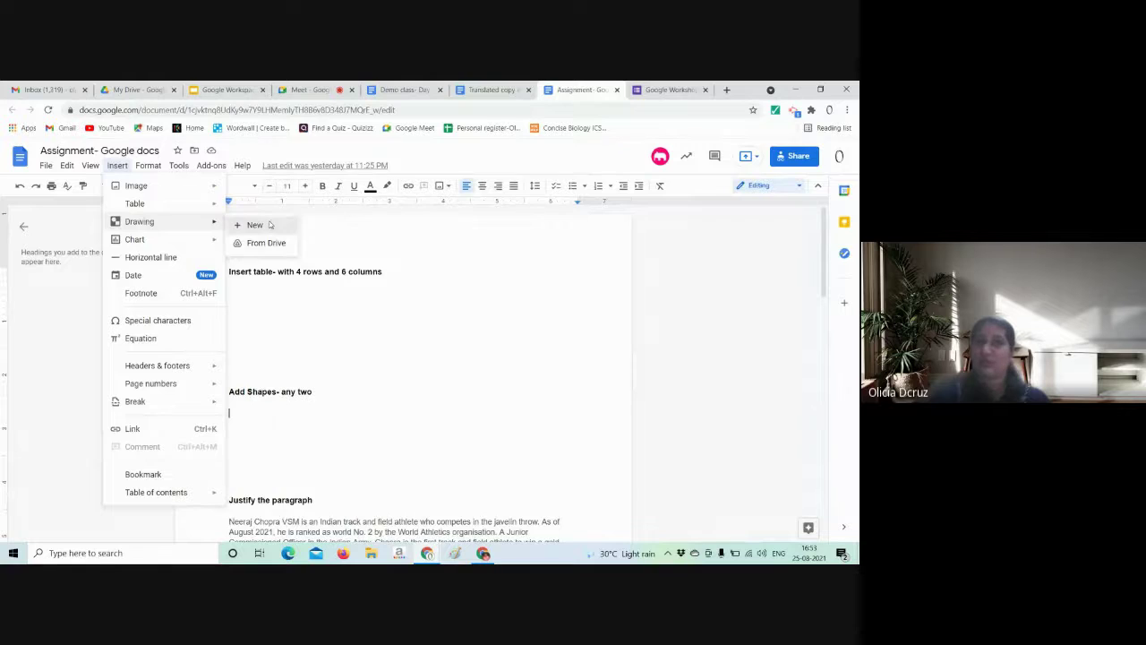
pyautogui.click(254, 225)
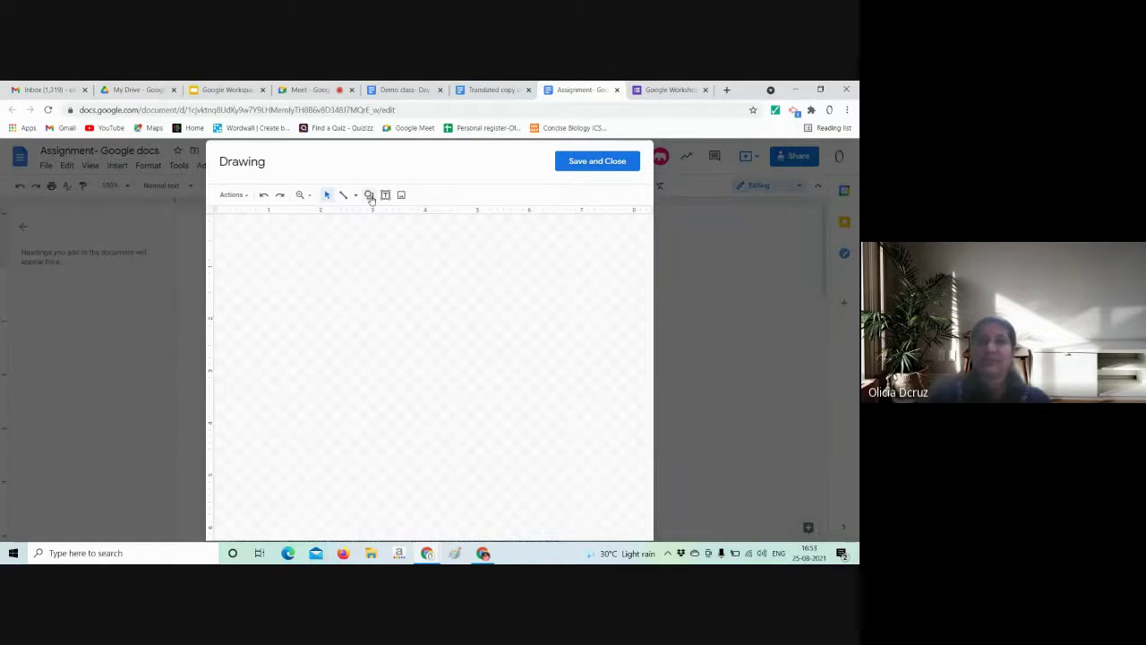
pyautogui.click(370, 197)
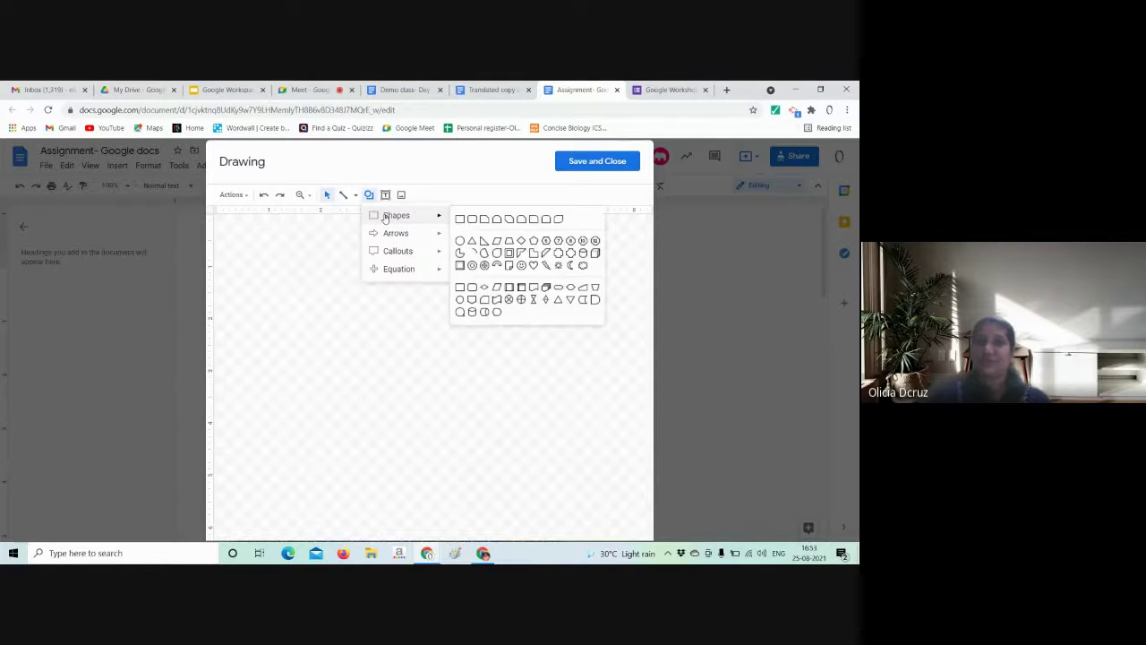
pyautogui.click(397, 208)
pyautogui.click(369, 195)
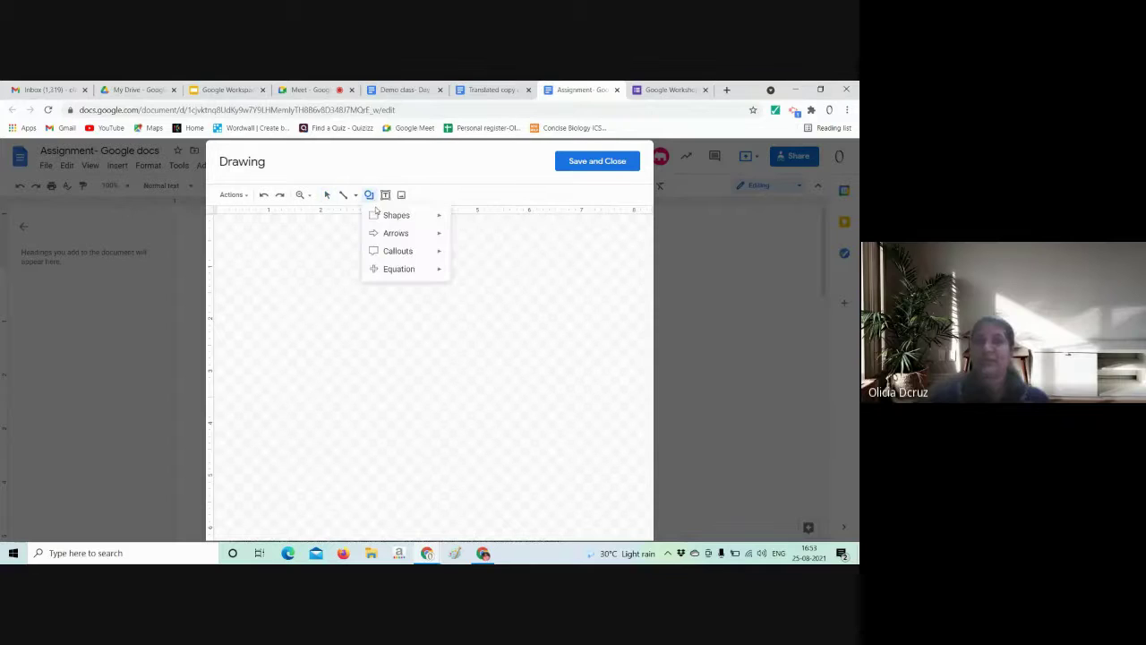
pyautogui.moveTo(397, 233)
pyautogui.click(461, 235)
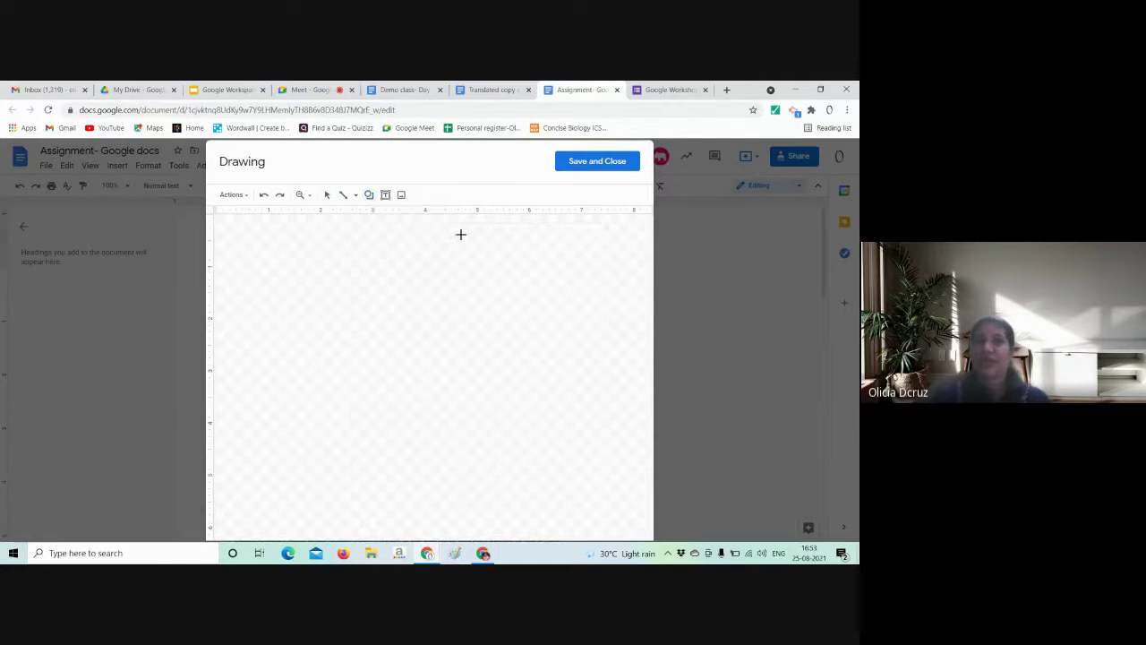
pyautogui.click(369, 195)
pyautogui.moveTo(424, 254)
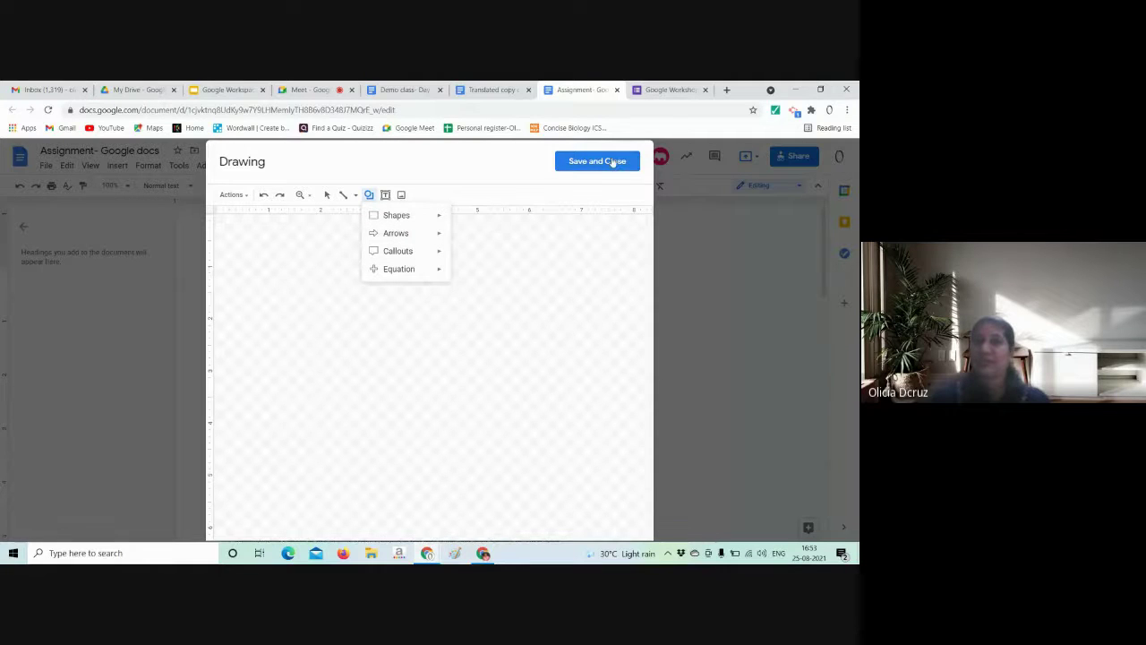
pyautogui.click(613, 161)
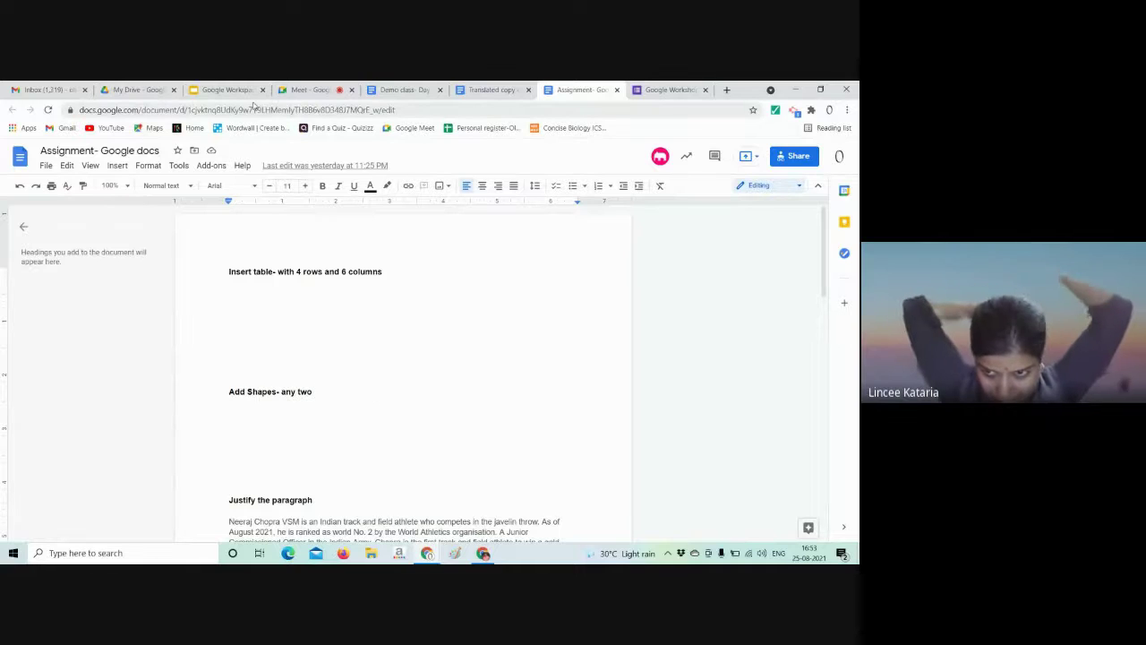
# - Run the spelling and grammar check on "Assignment- Google docs" and close its result
pyautogui.click(152, 167)
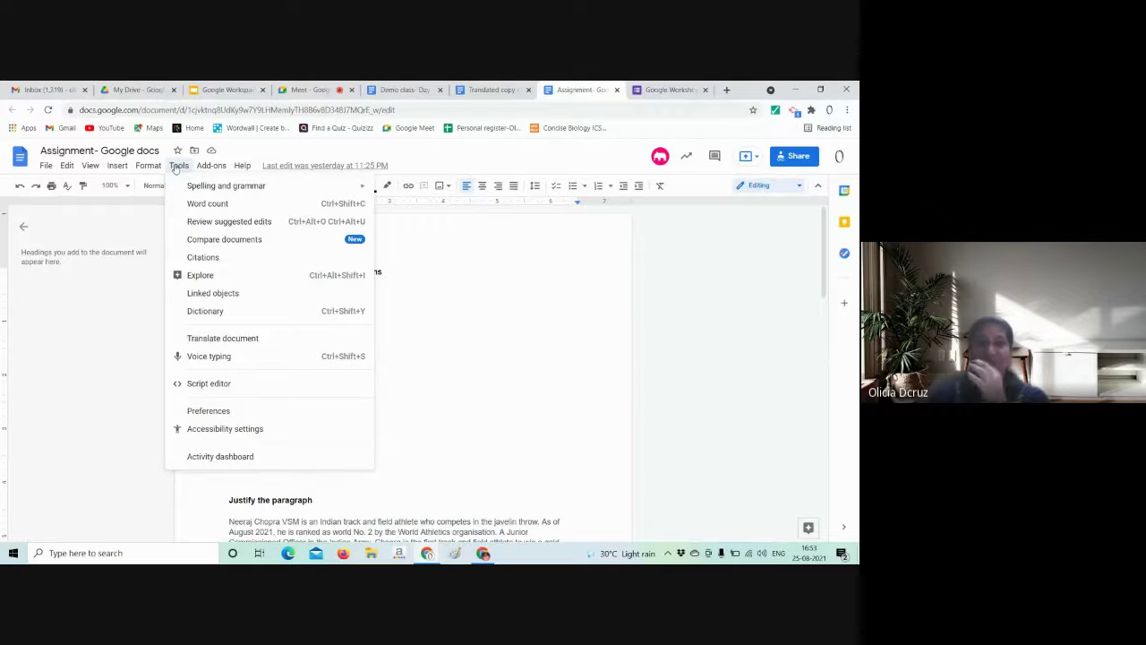
pyautogui.moveTo(208, 187)
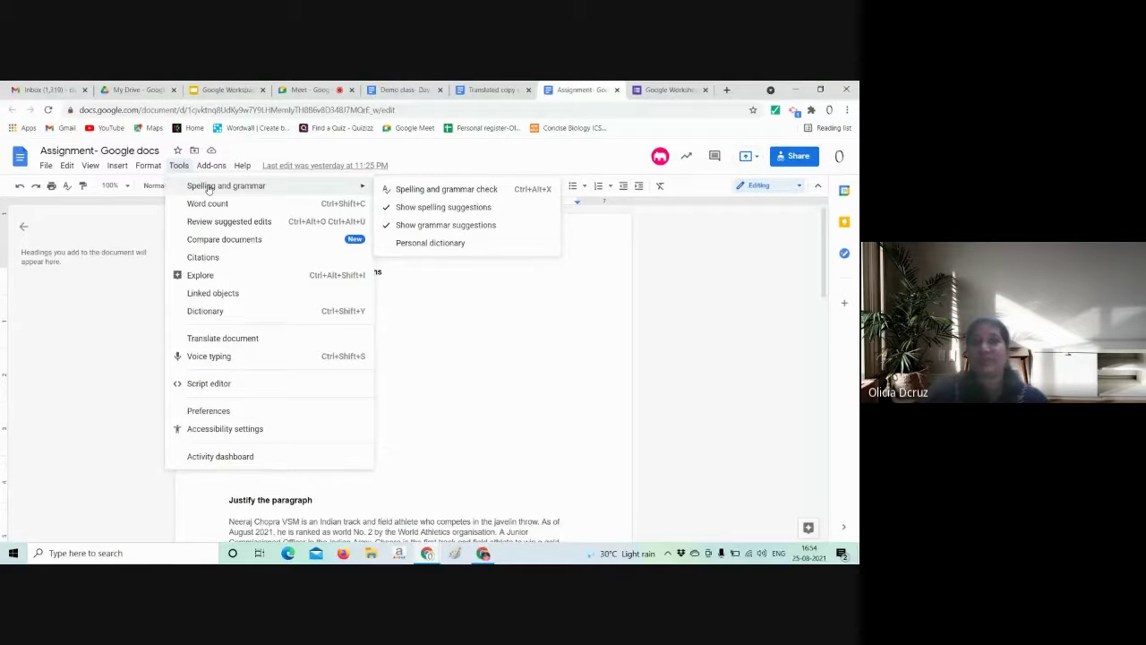
pyautogui.click(434, 190)
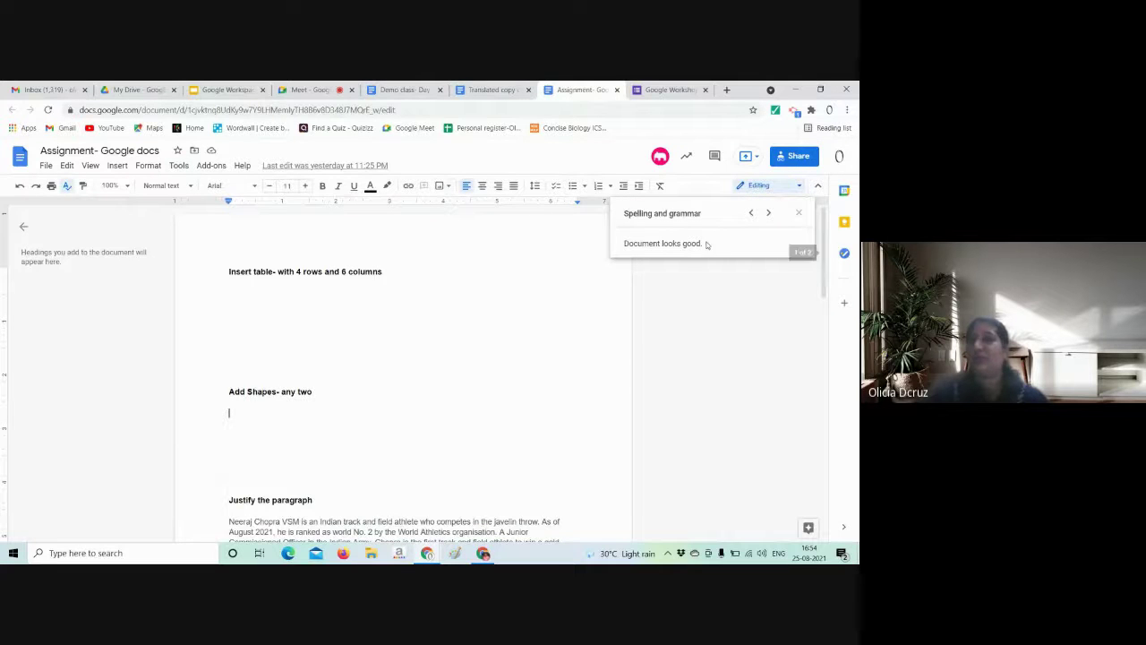
pyautogui.click(801, 213)
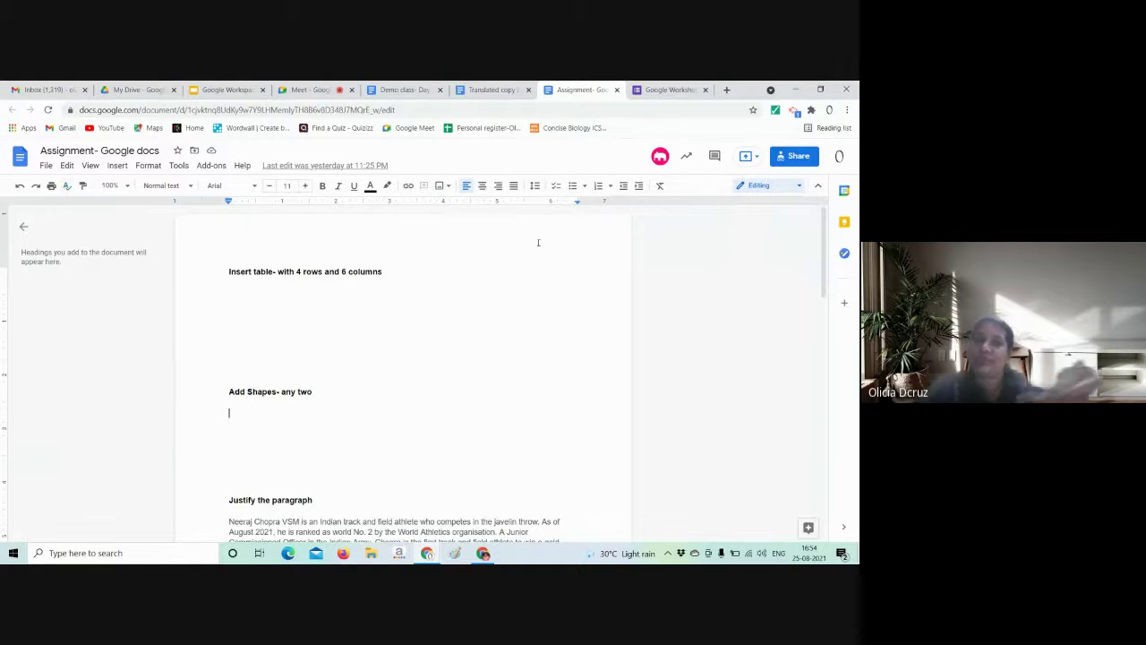
# - Check the document's word count statistics and close them without changing the display option
pyautogui.click(178, 165)
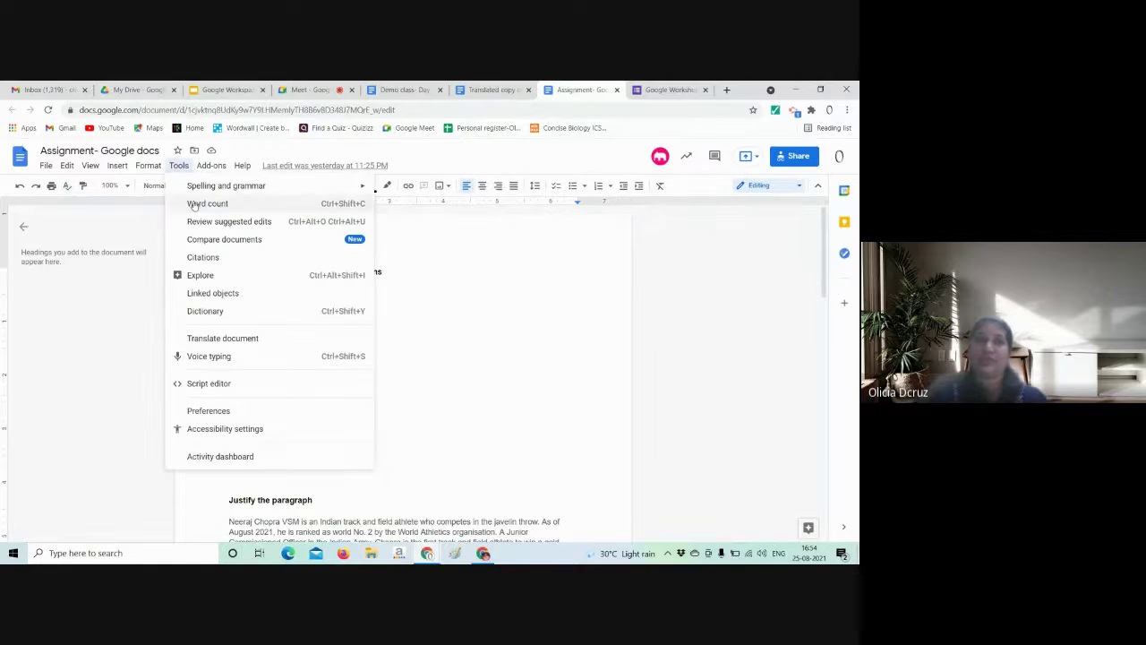
pyautogui.click(197, 204)
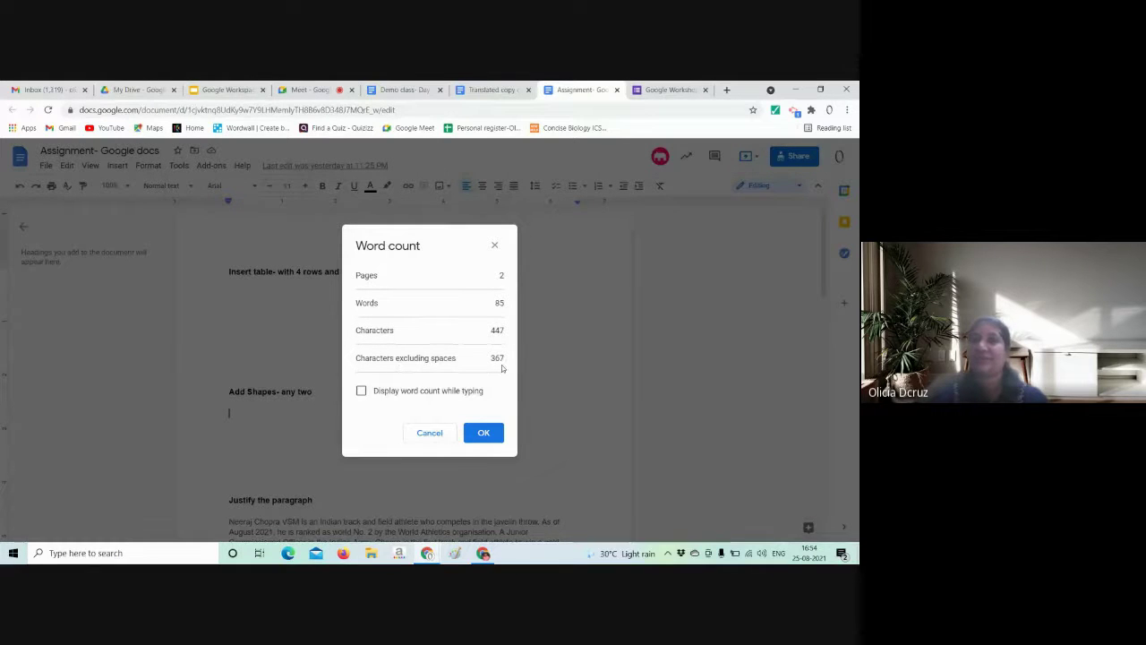
pyautogui.click(429, 434)
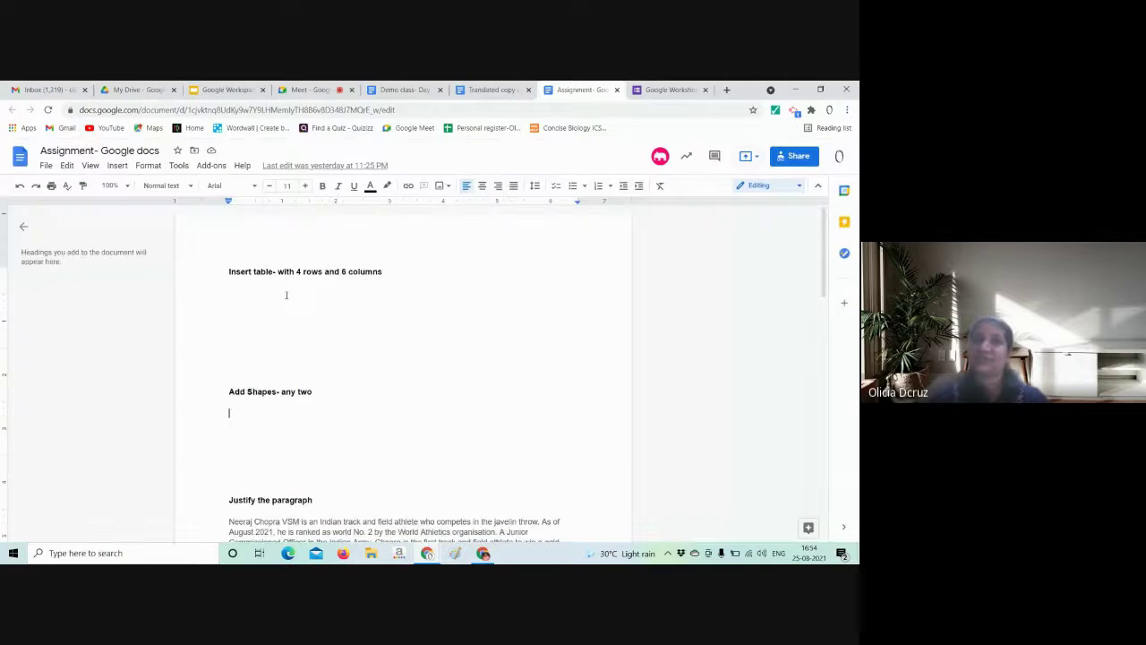
# - Create a Hindi copy titled "Translated copy of Assignment- Google docs" and look through its translated text
pyautogui.click(180, 166)
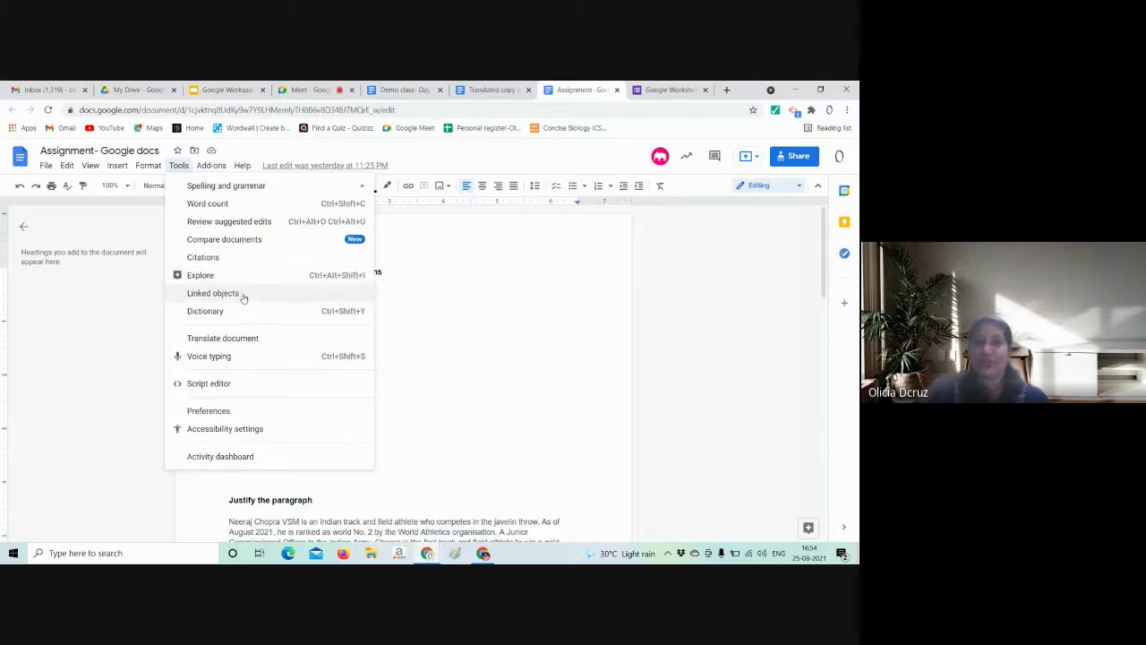
pyautogui.click(252, 340)
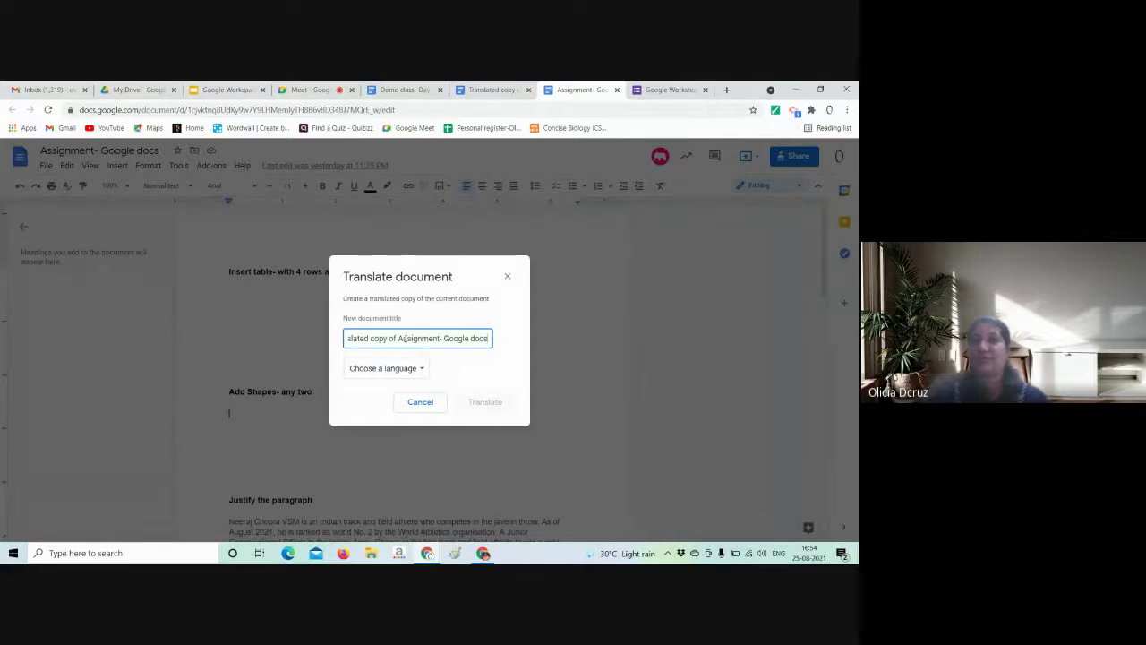
pyautogui.click(405, 375)
pyautogui.scroll(-6, 408, 407)
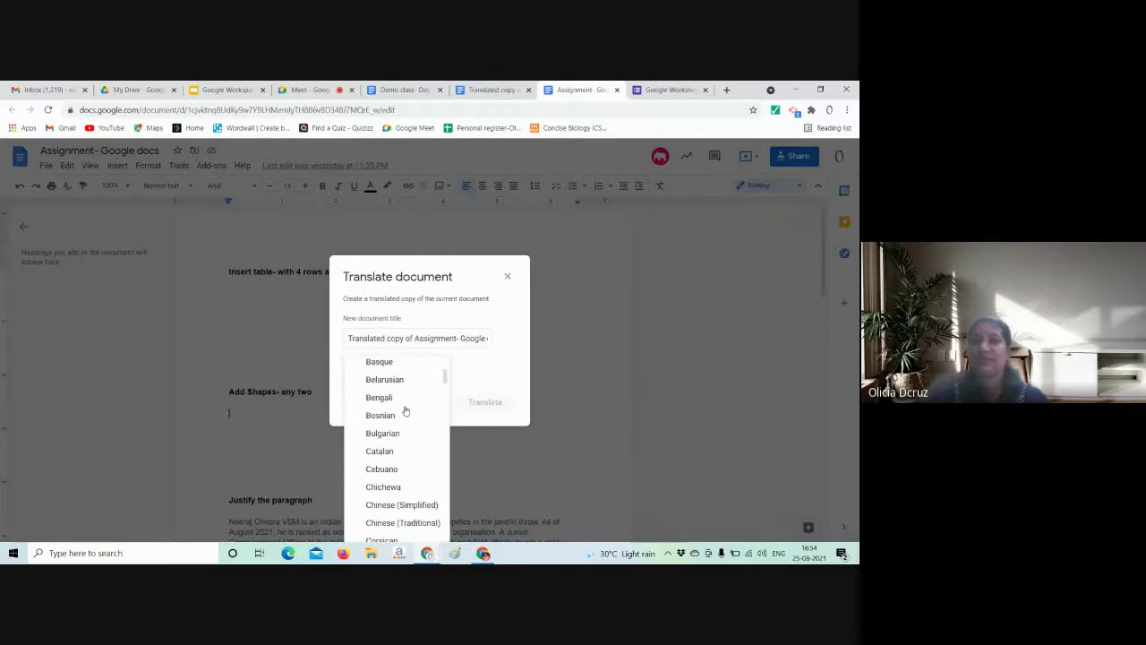
pyautogui.scroll(-4, 405, 414)
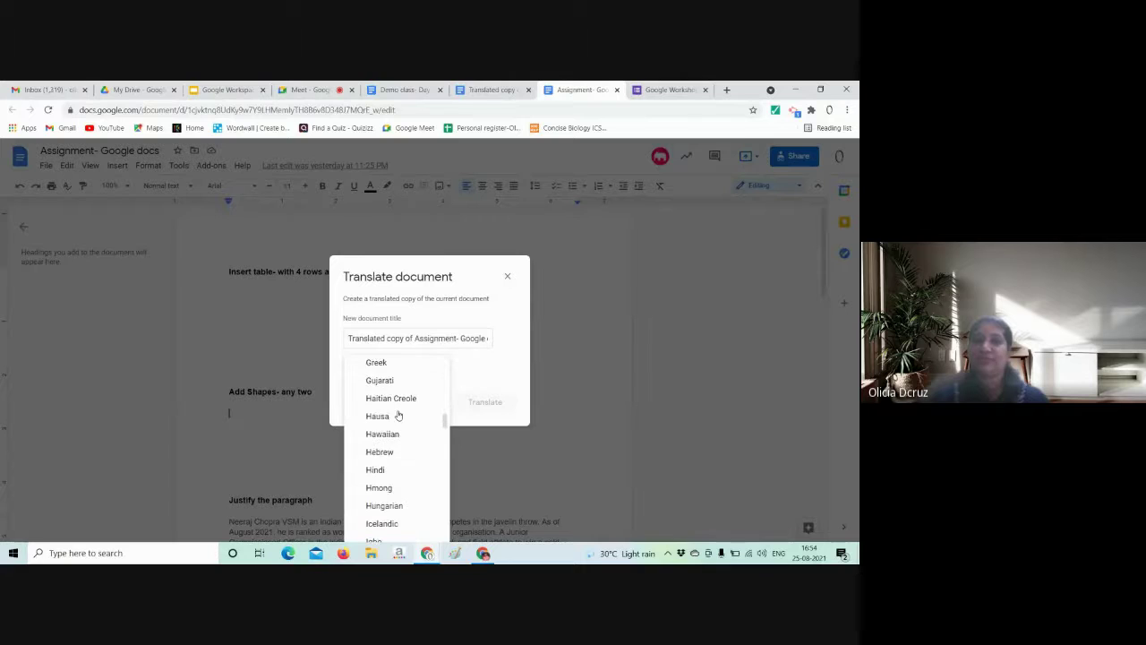
pyautogui.click(382, 469)
pyautogui.click(485, 402)
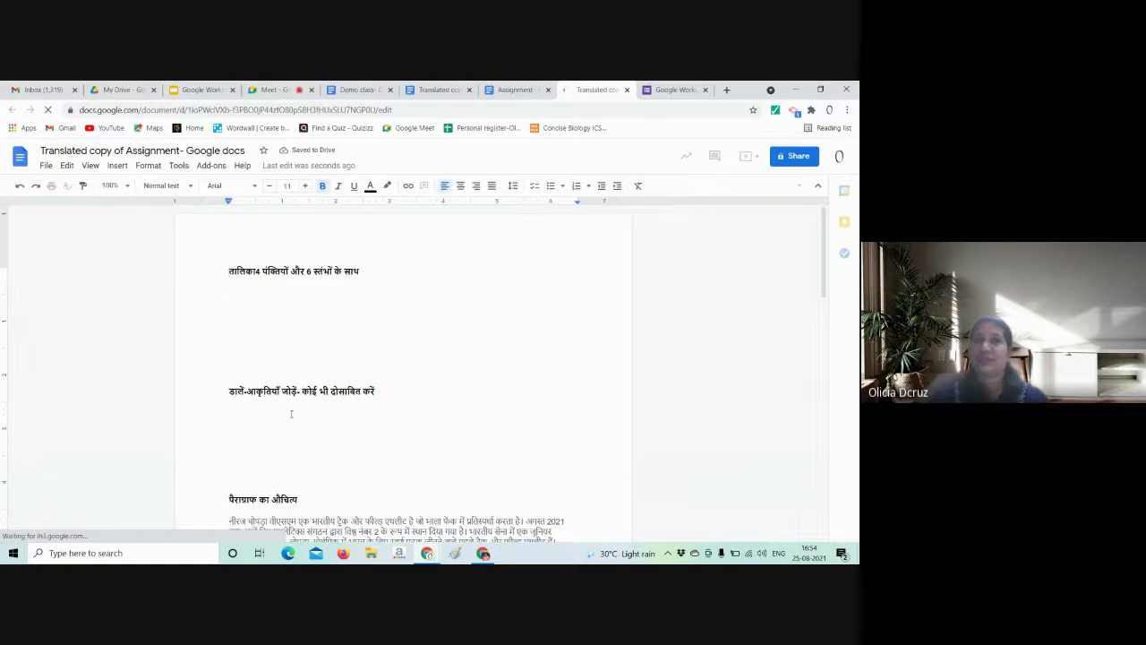
pyautogui.scroll(-2, 267, 367)
pyautogui.scroll(-2, 252, 338)
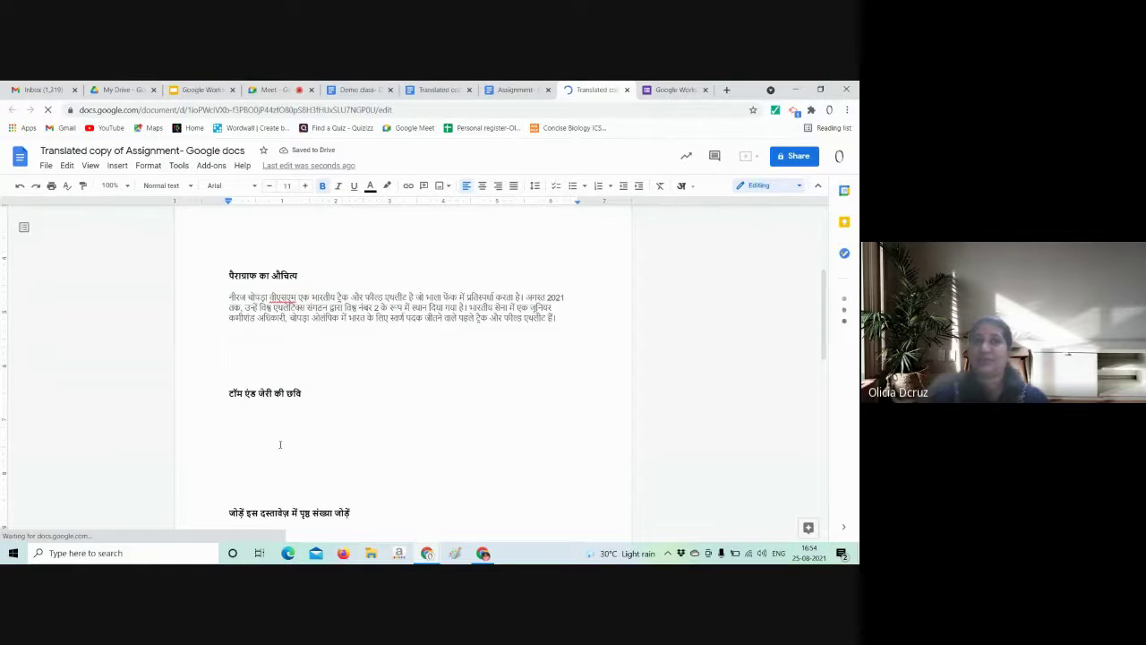
pyautogui.scroll(-1, 294, 430)
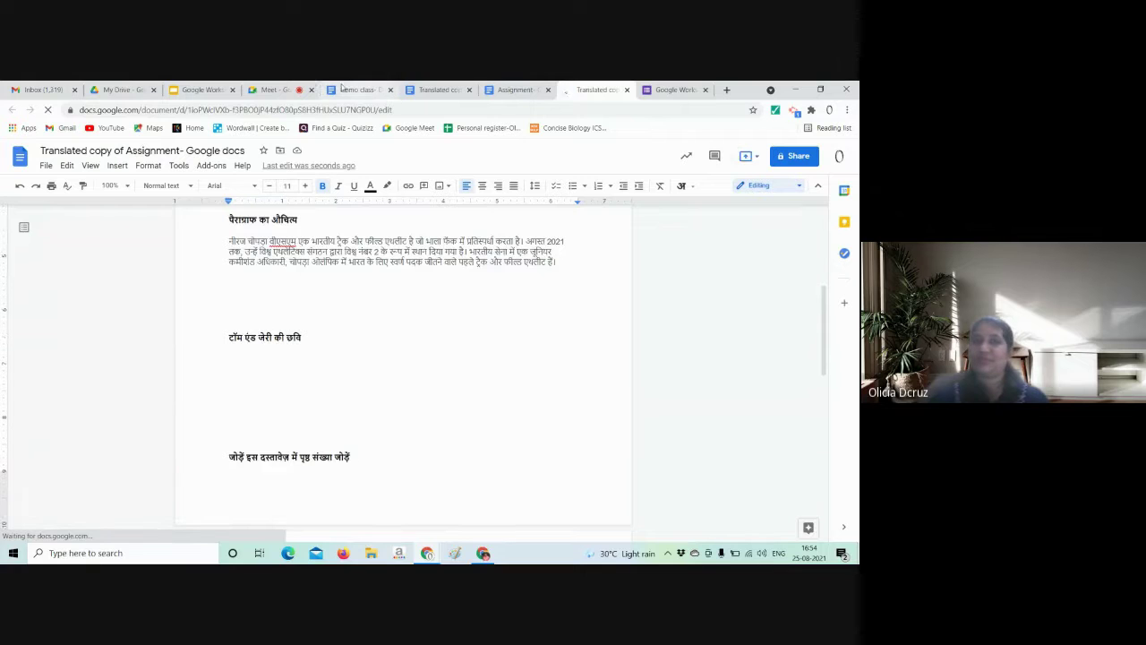
# - Return to the original "Assignment- Google docs" document and open voice typing
pyautogui.click(279, 85)
pyautogui.click(358, 89)
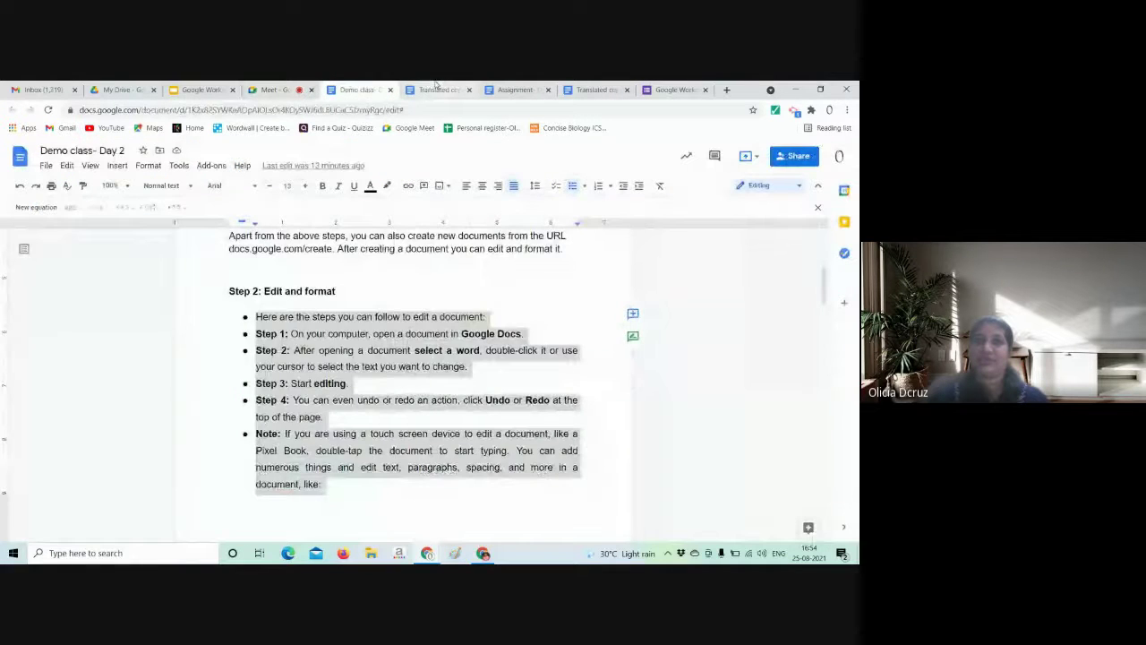
pyautogui.click(437, 87)
pyautogui.click(515, 89)
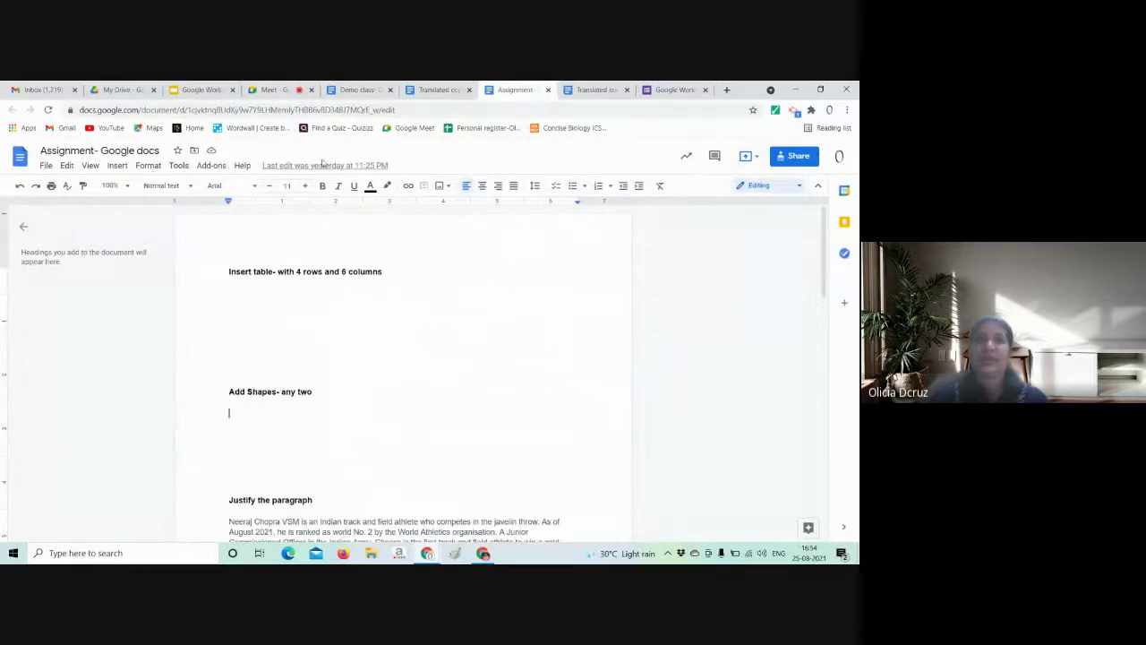
pyautogui.click(179, 165)
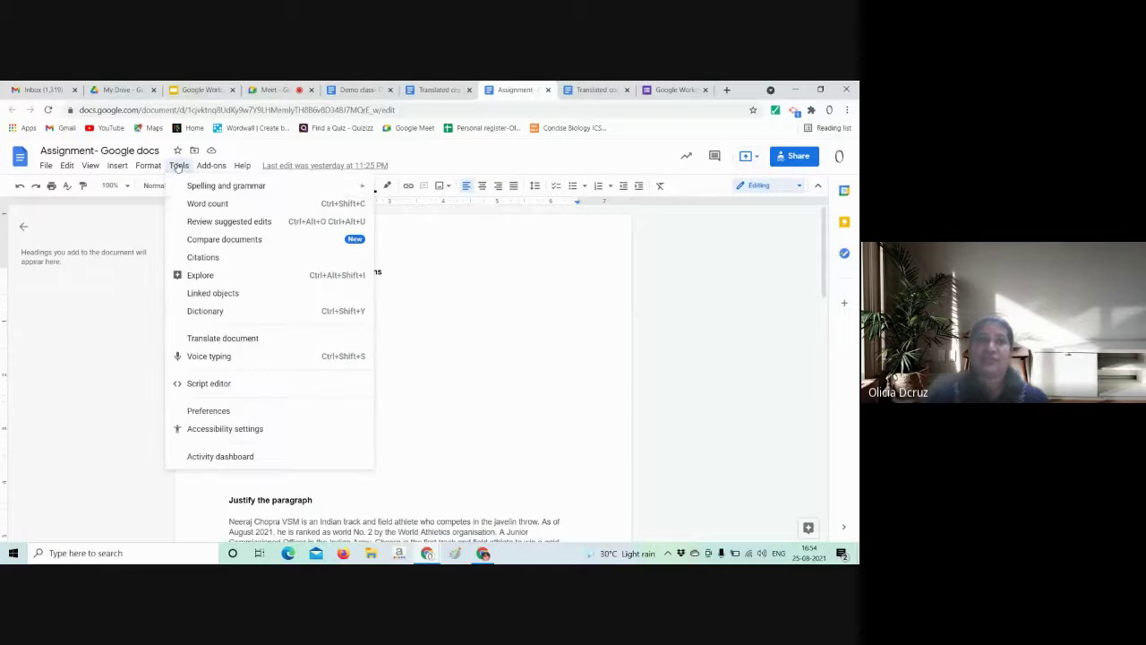
pyautogui.click(209, 356)
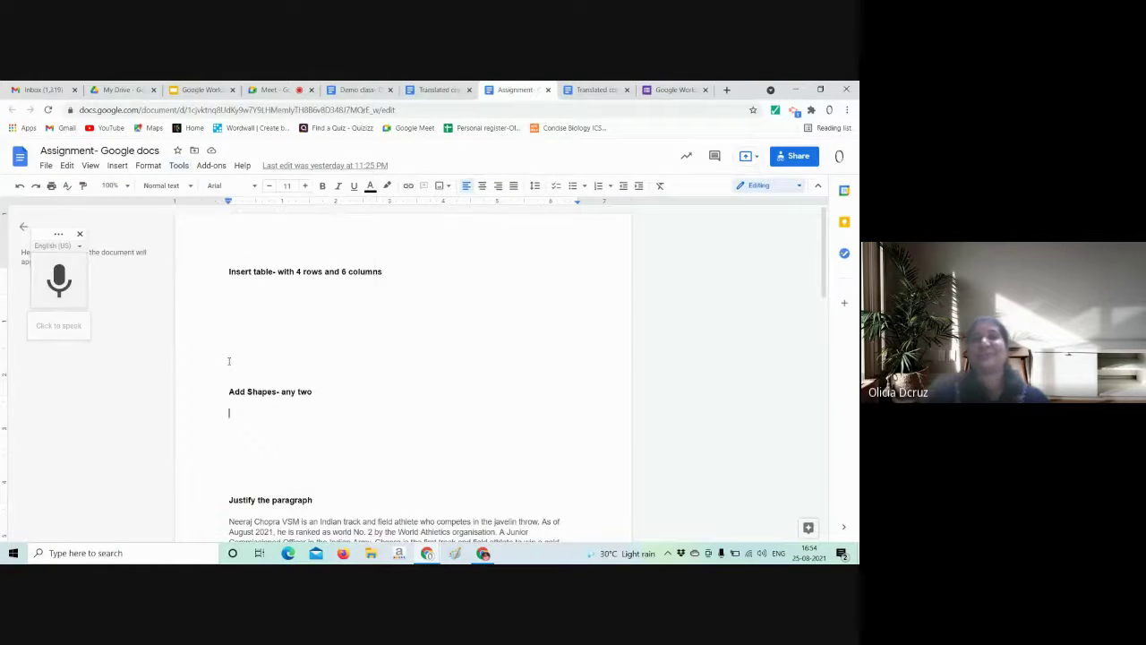
# - Check the Meet call, return to the assignment and dictate a paragraph starting "Hello everyone I hope you all are fine" under "Add Shapes- any two"
pyautogui.click(271, 90)
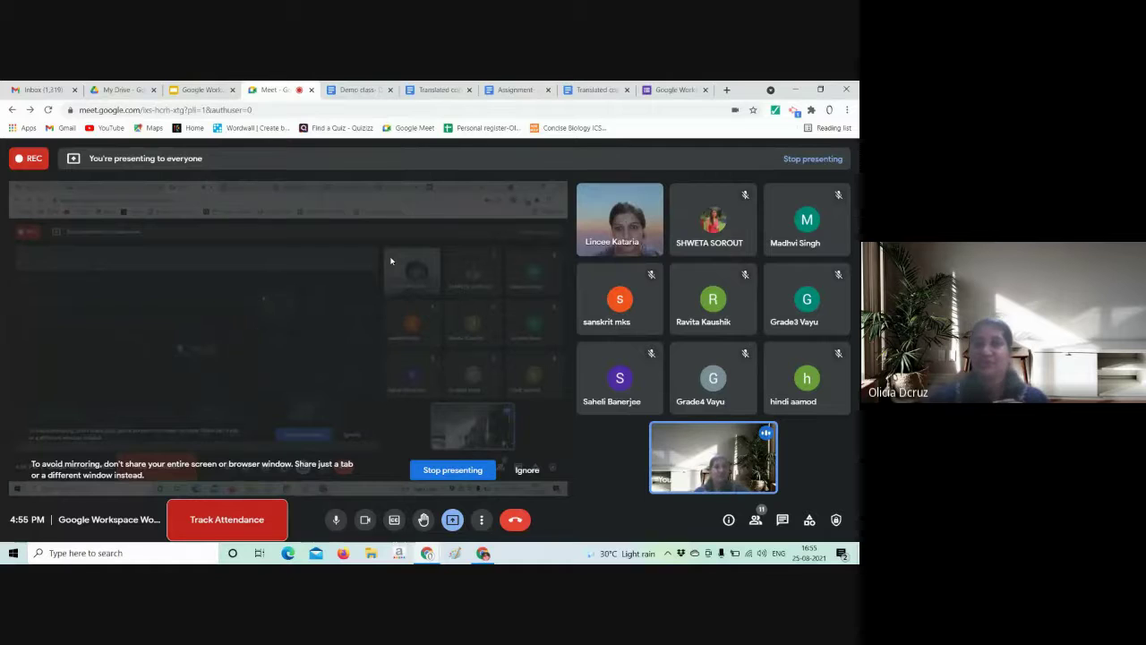
pyautogui.click(515, 90)
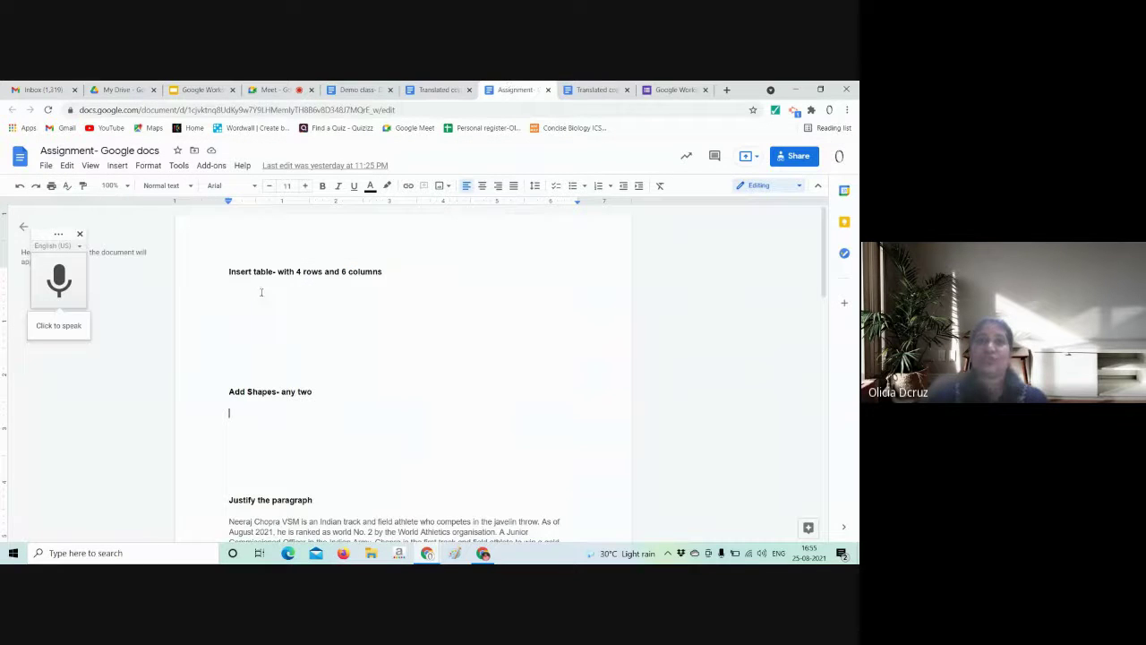
pyautogui.click(178, 165)
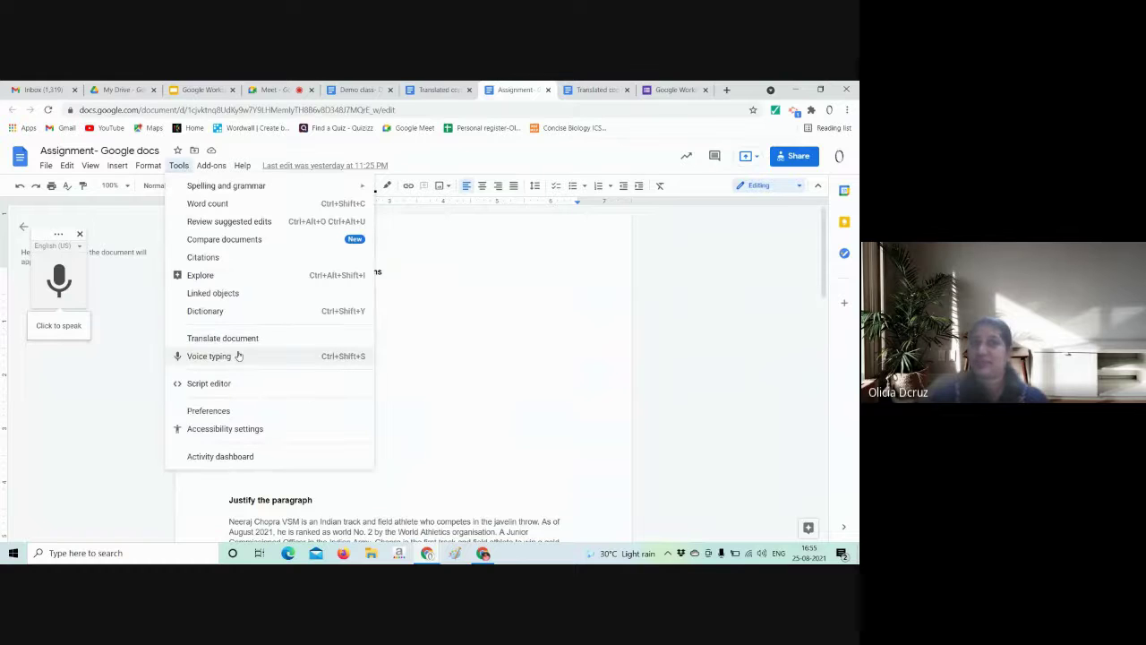
pyautogui.click(59, 280)
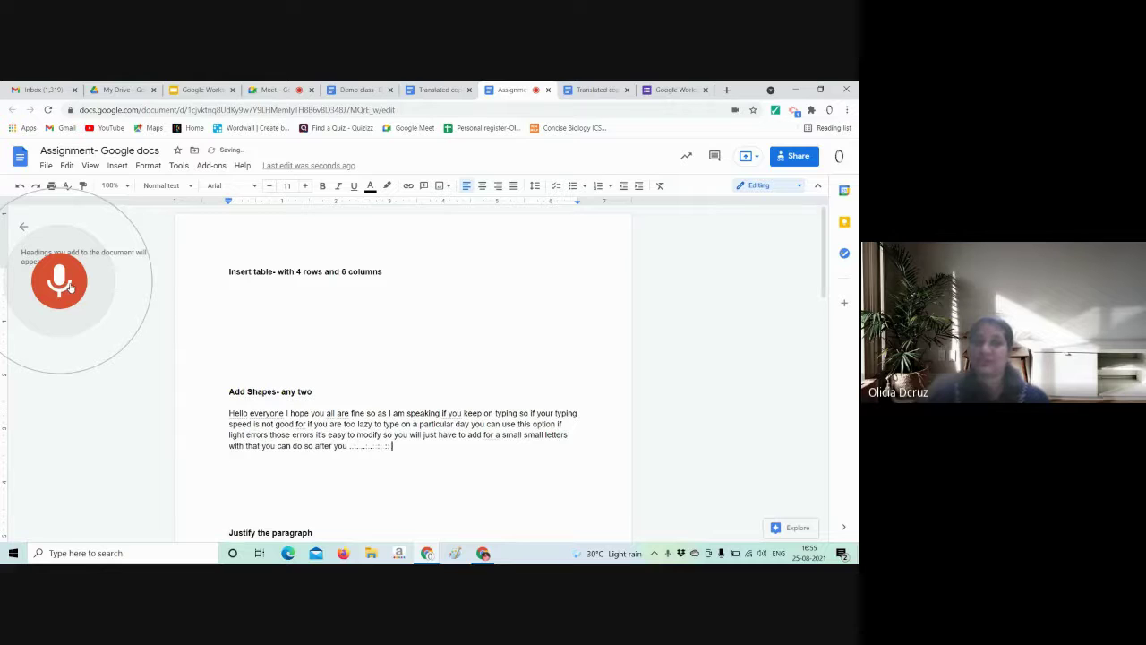
pyautogui.click(71, 287)
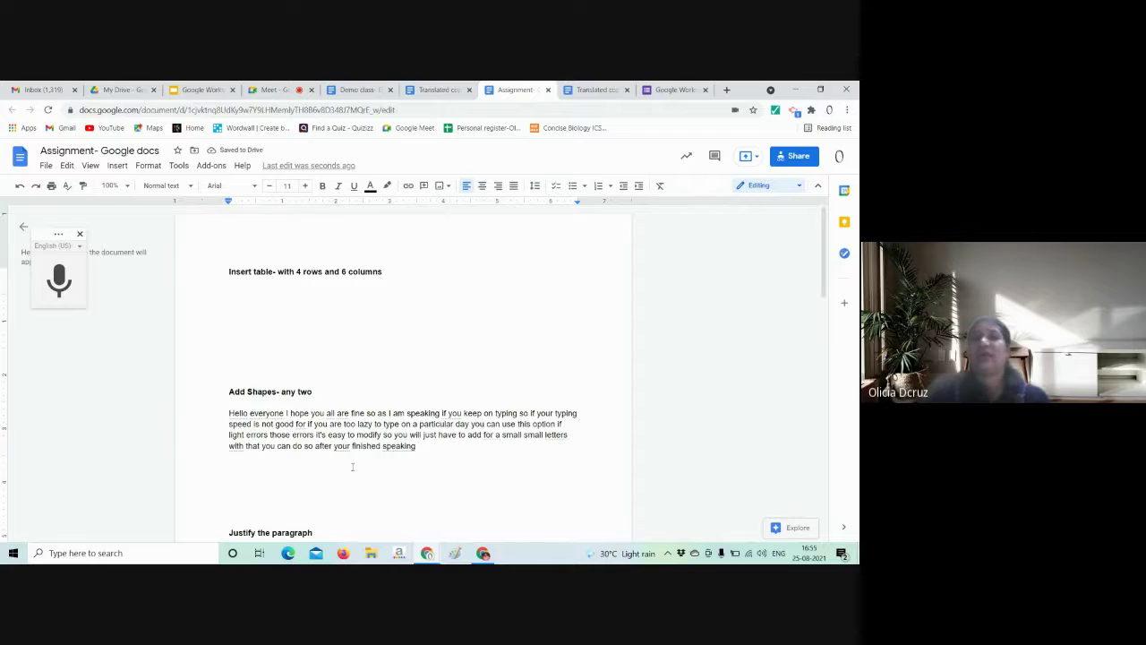
# - Check the Meet call and return to the "Assignment- Google docs" document
pyautogui.click(272, 89)
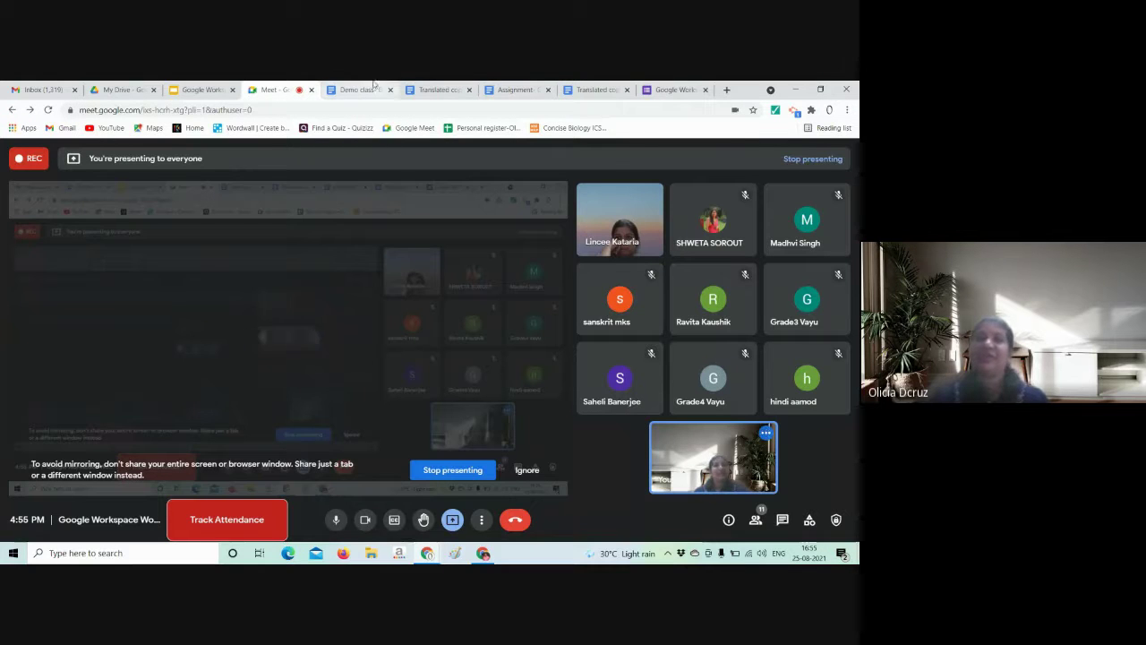
pyautogui.click(439, 90)
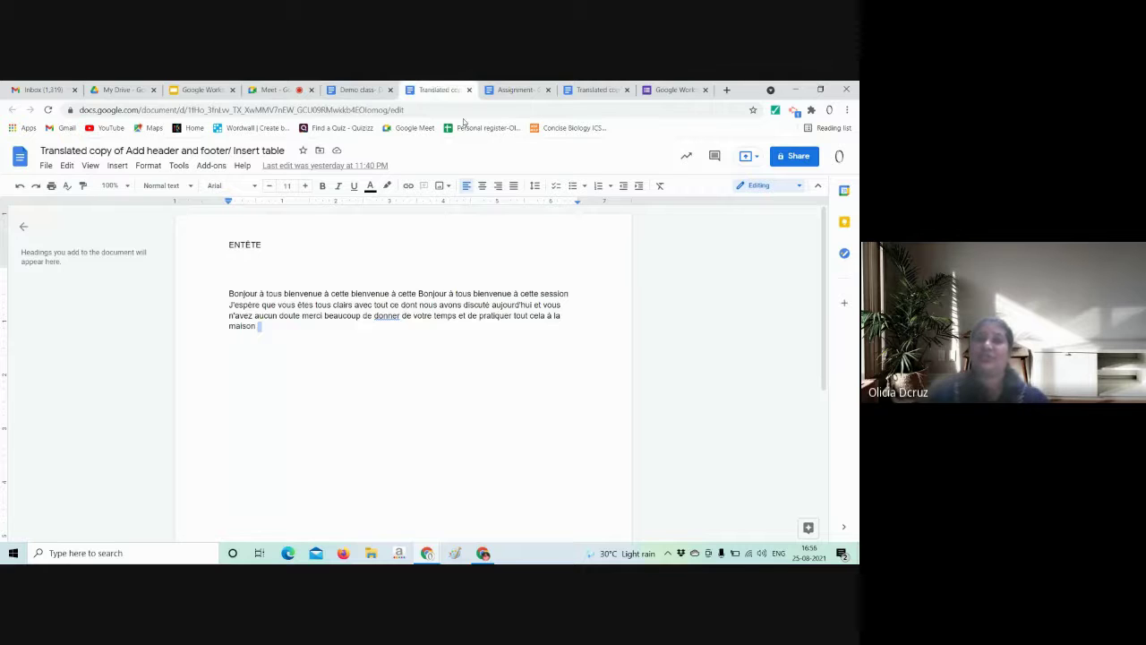
pyautogui.click(516, 89)
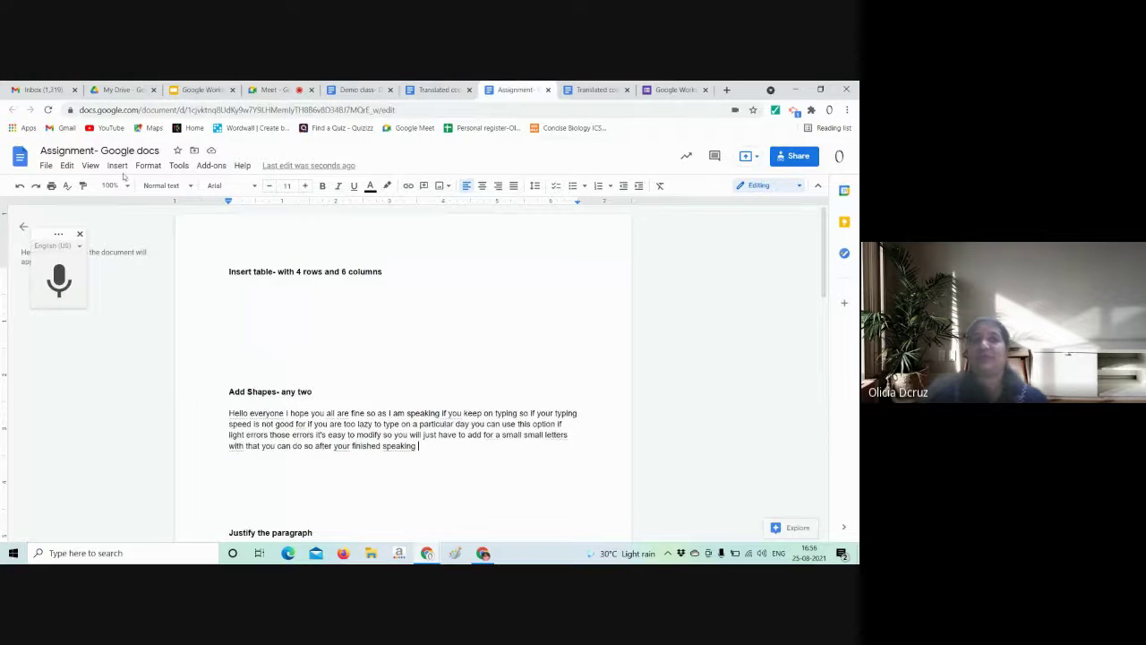
# - Make a copy of the "Assignment- Google docs" document with the default settings
pyautogui.click(188, 169)
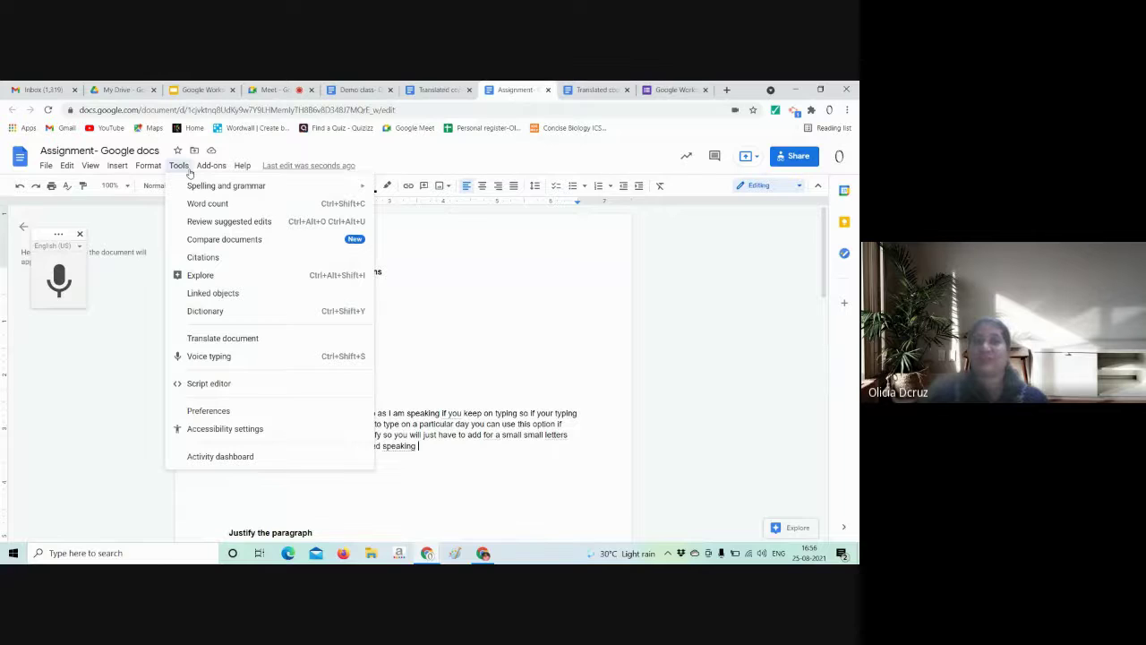
pyautogui.moveTo(45, 169)
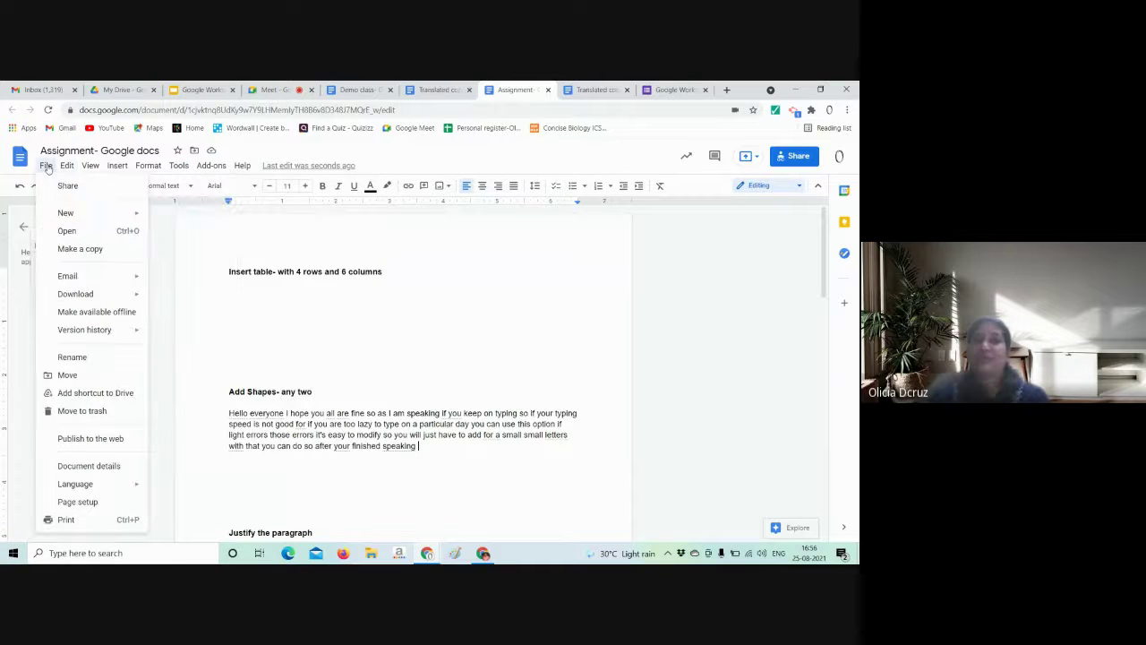
pyautogui.click(79, 249)
pyautogui.click(502, 432)
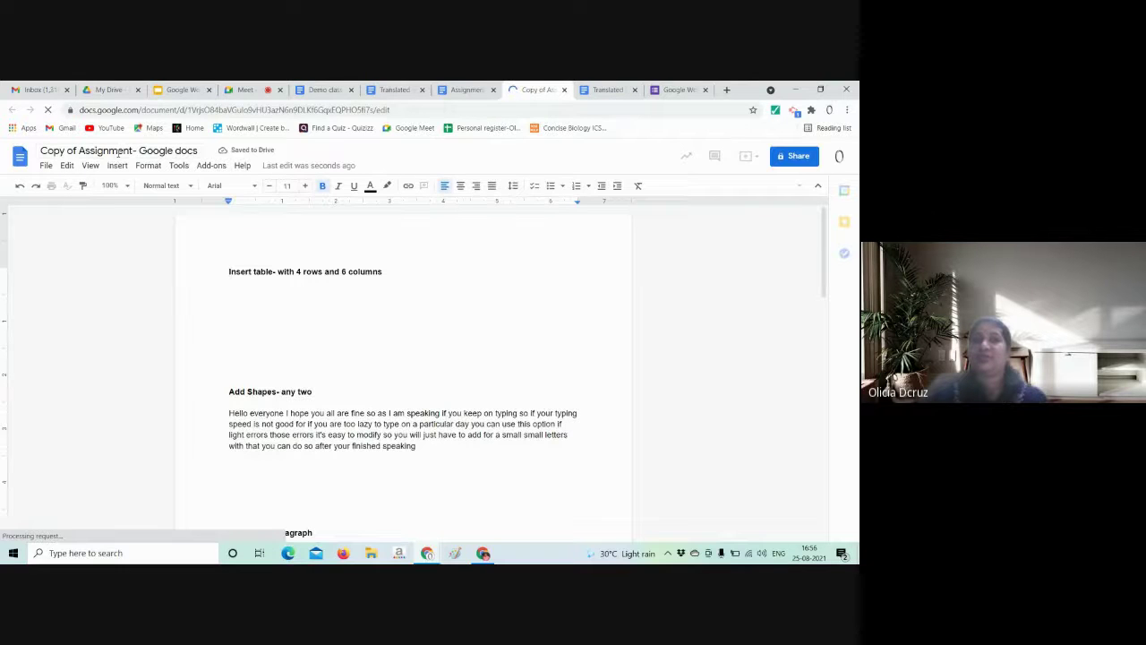
# - Return to the original "Assignment- Google docs" document and open its version history
pyautogui.click(445, 90)
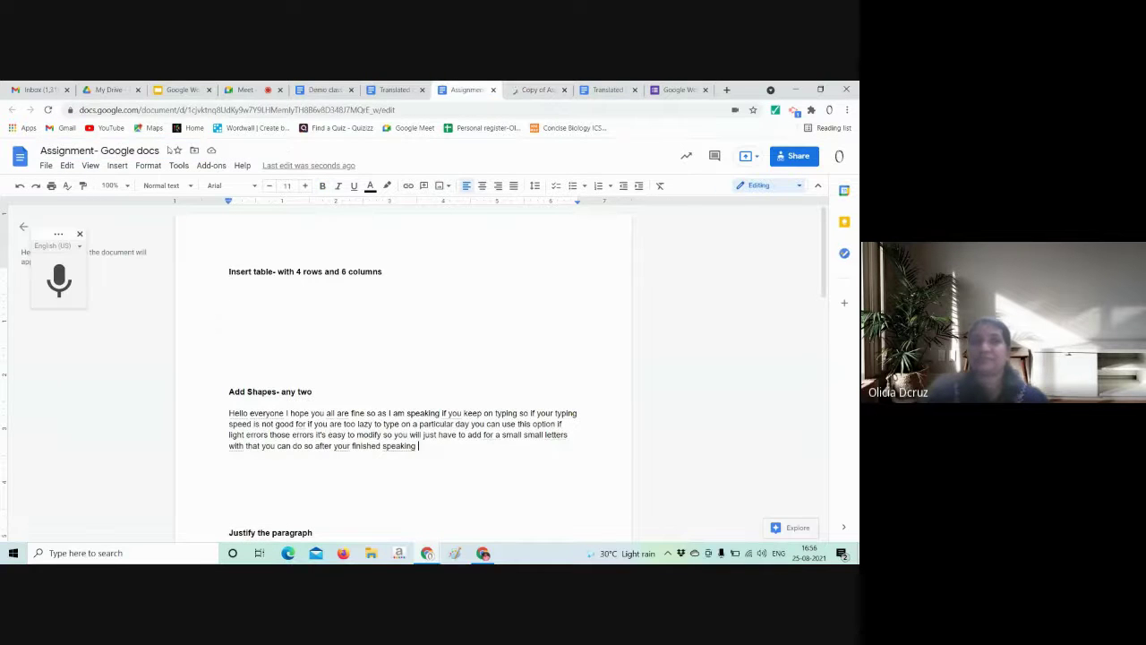
pyautogui.click(45, 166)
pyautogui.moveTo(82, 300)
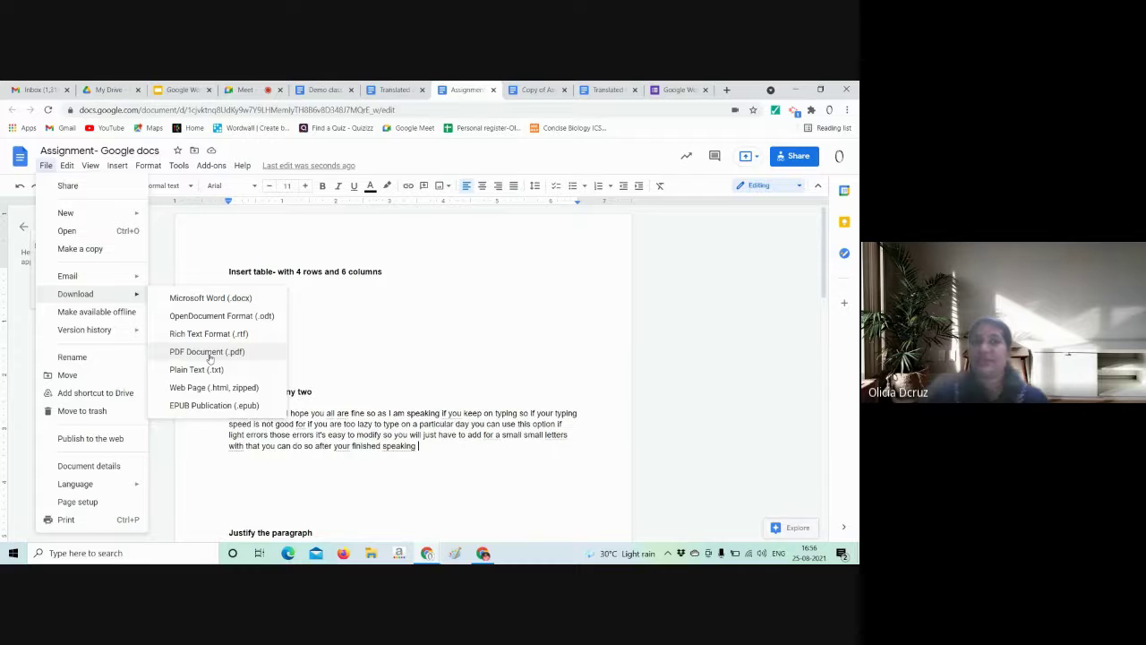
pyautogui.moveTo(133, 333)
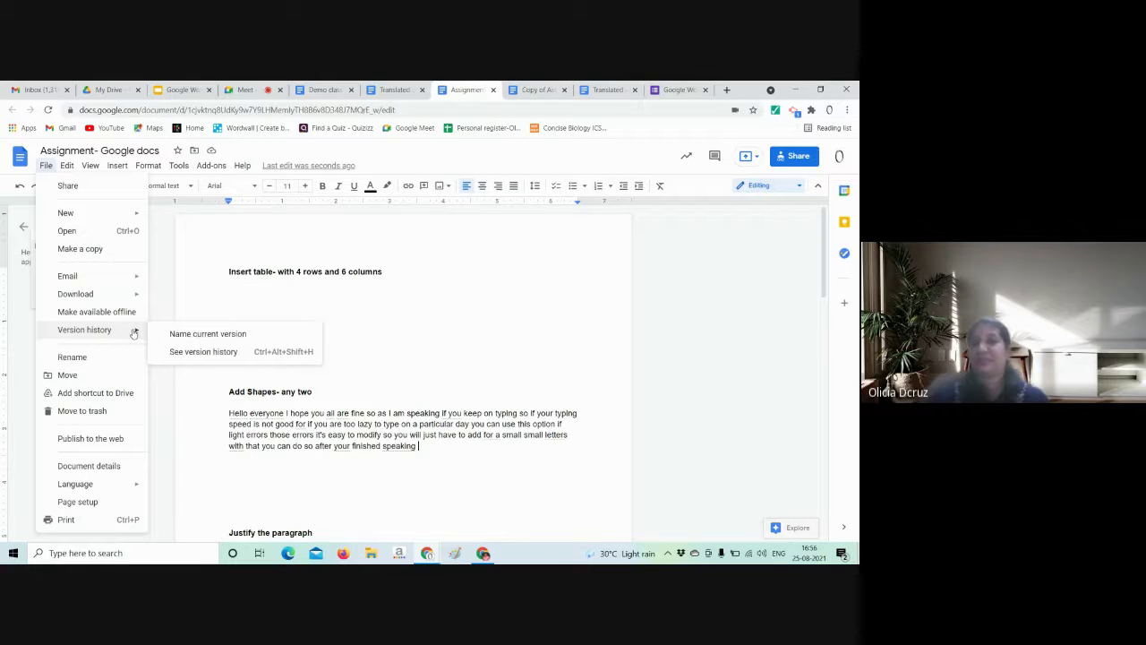
pyautogui.click(216, 353)
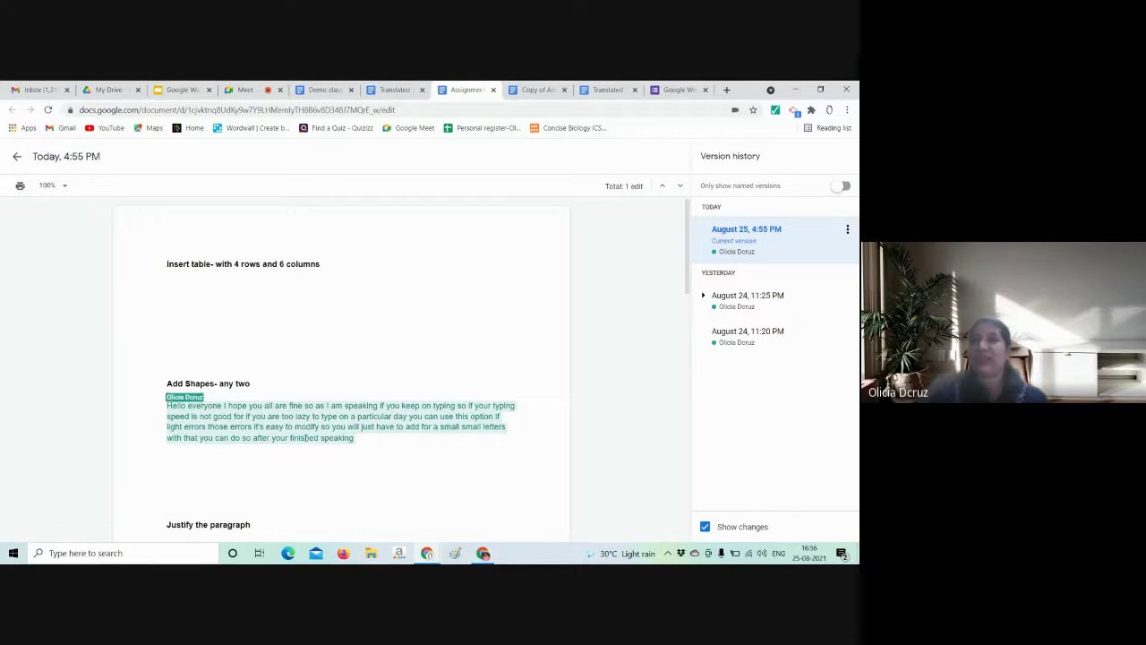
# - Examine the August 24 versions from 11:25 PM and 11:20 PM, and leave the version history without restoring either
pyautogui.click(752, 295)
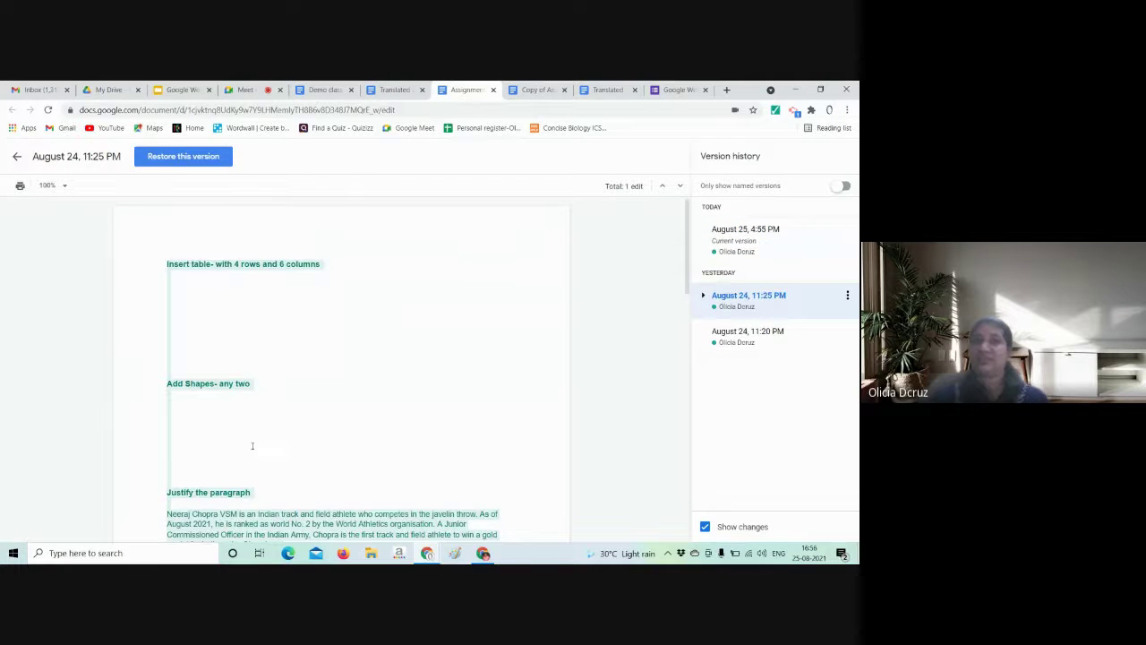
pyautogui.scroll(-2, 252, 445)
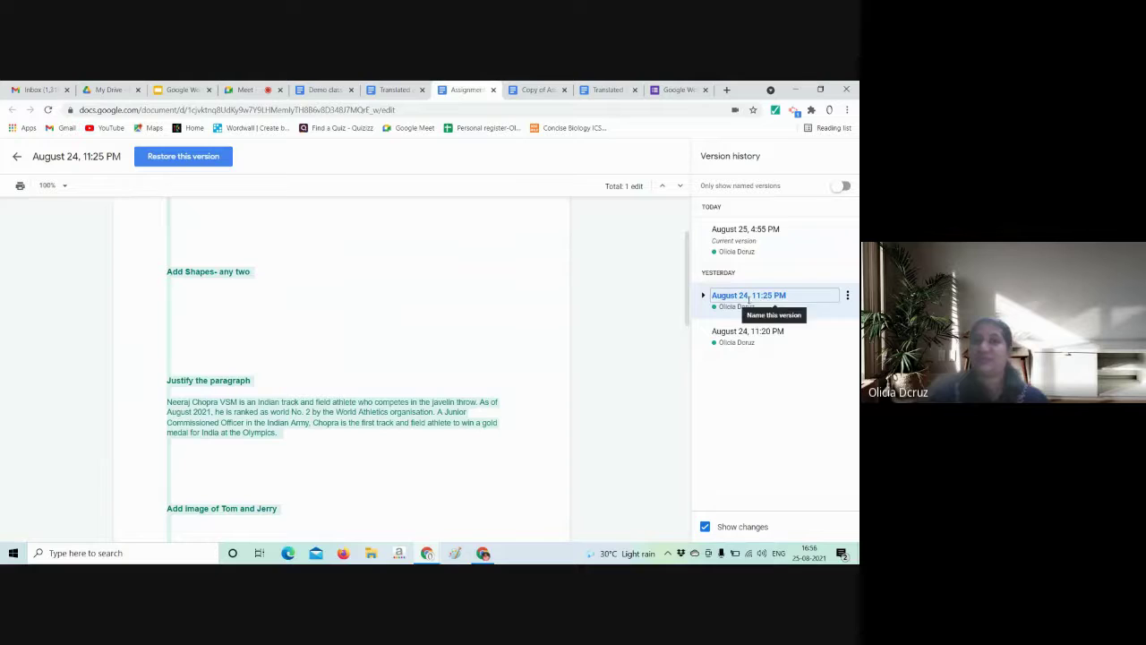
pyautogui.click(749, 331)
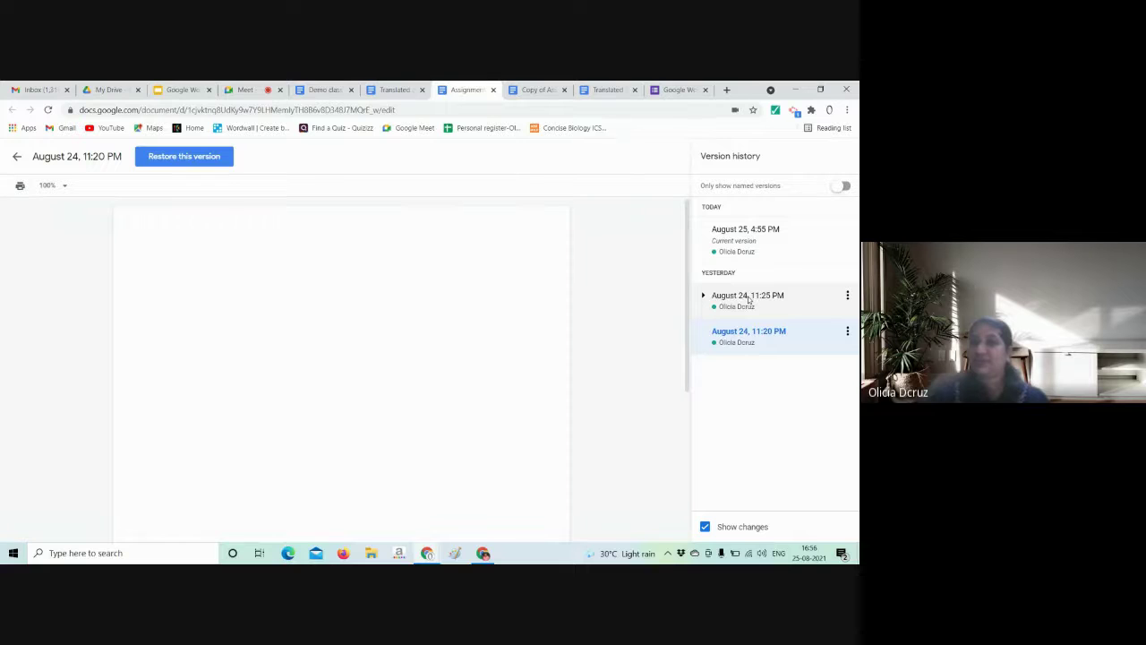
pyautogui.click(783, 296)
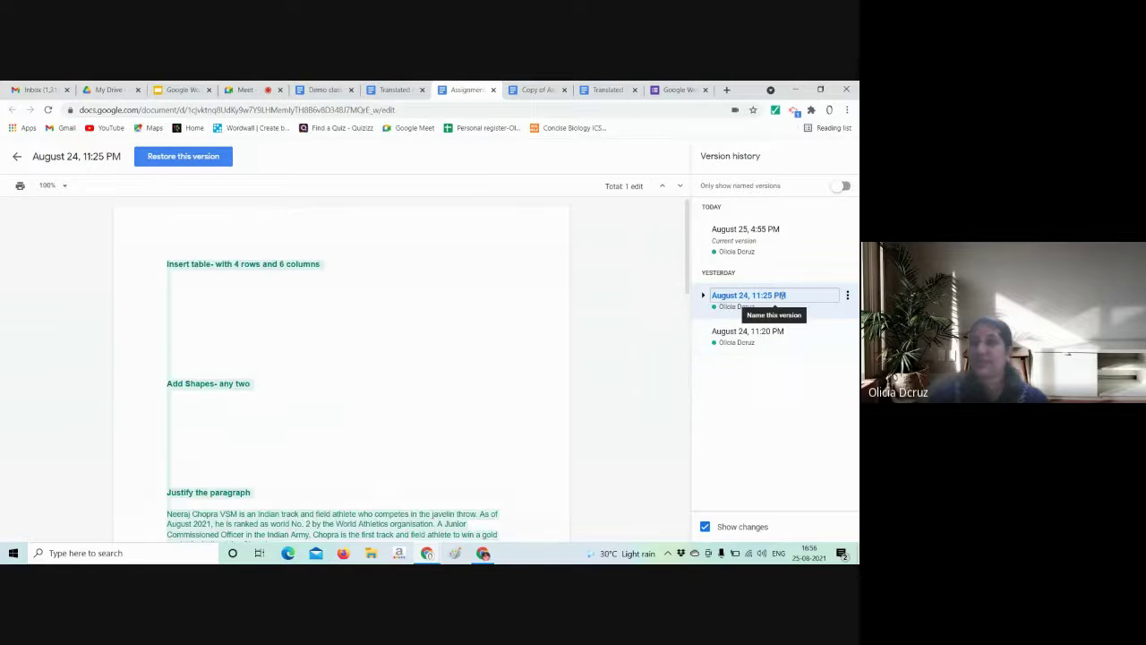
pyautogui.click(313, 275)
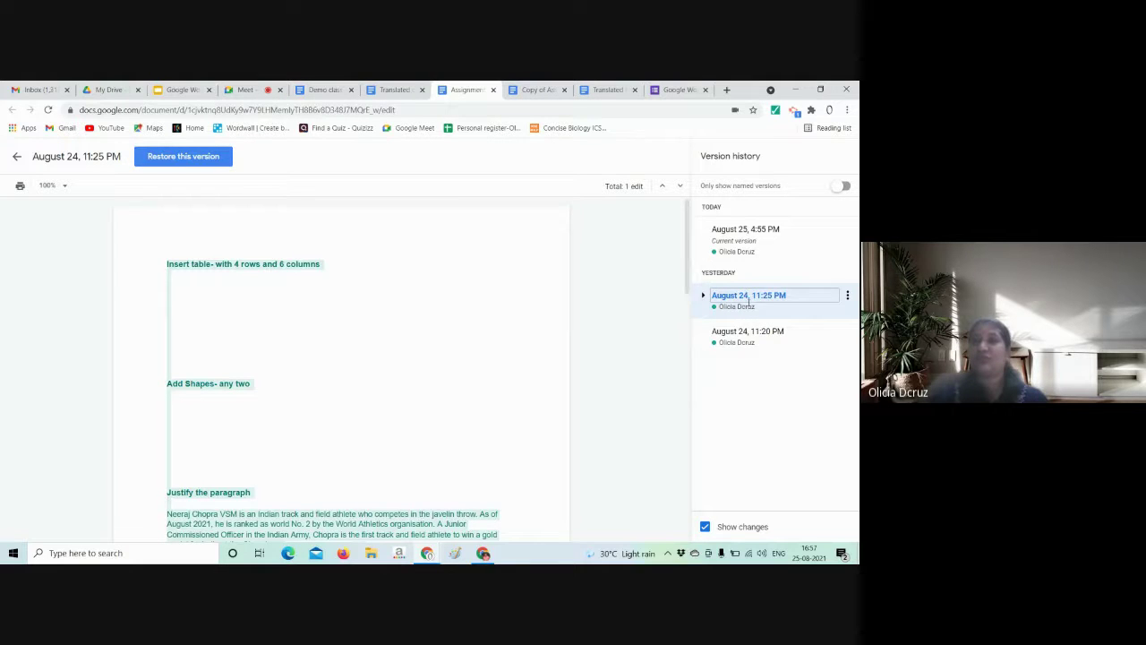
pyautogui.press('Escape')
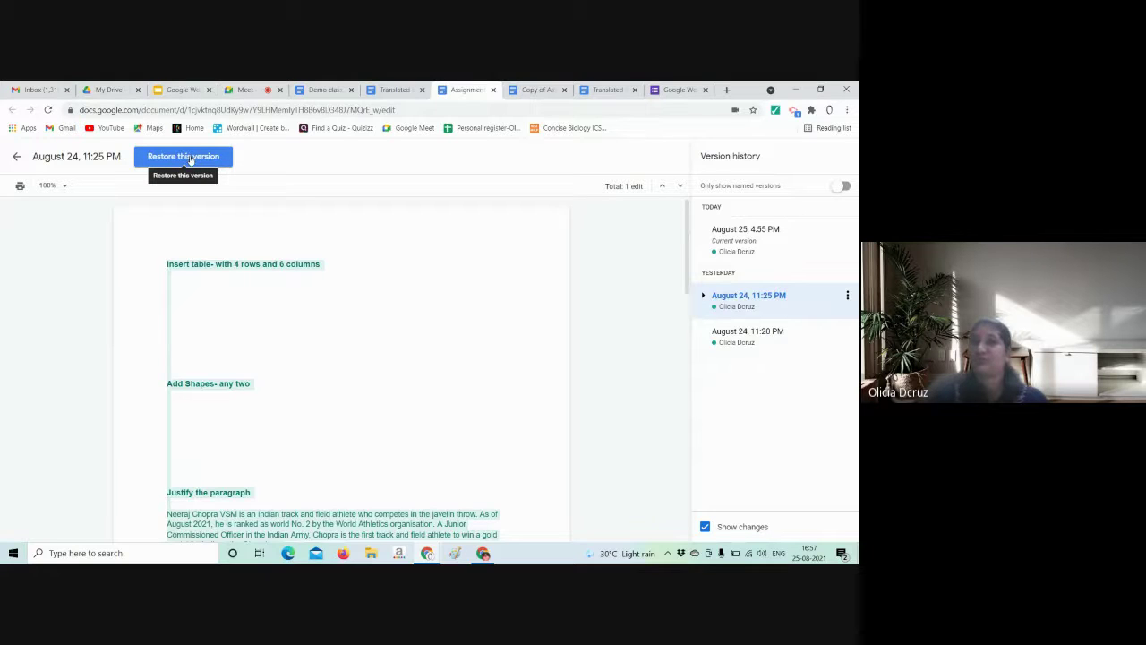
pyautogui.click(14, 158)
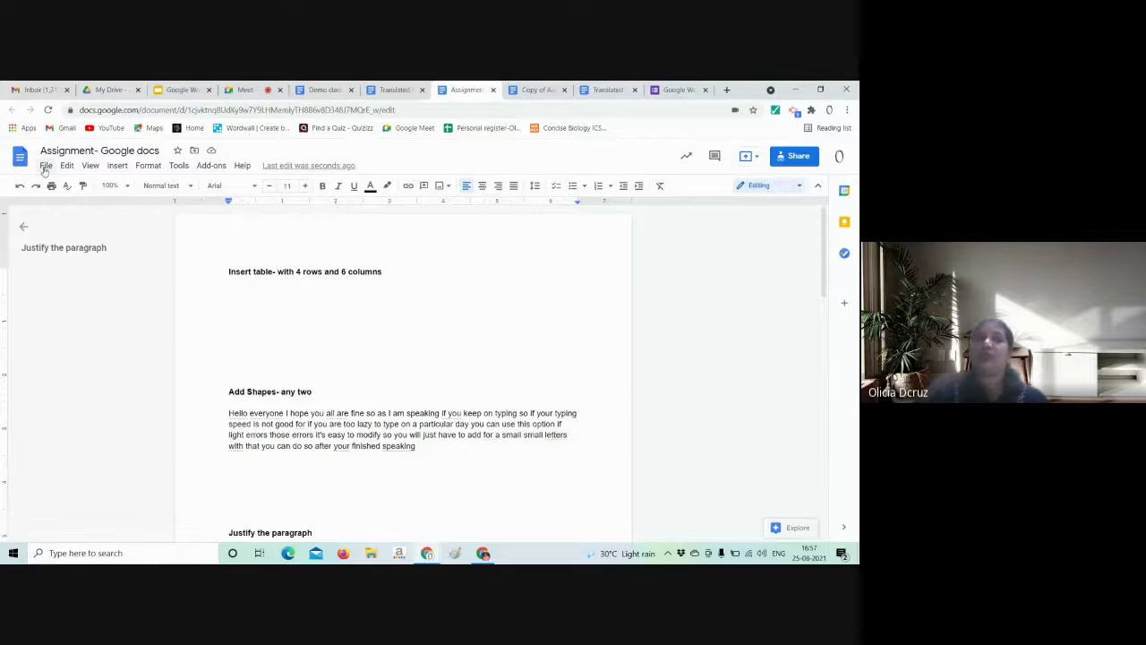
# - Move the "Assignment- Google docs" document to the Training folder found among the starred Drive folders
pyautogui.click(45, 167)
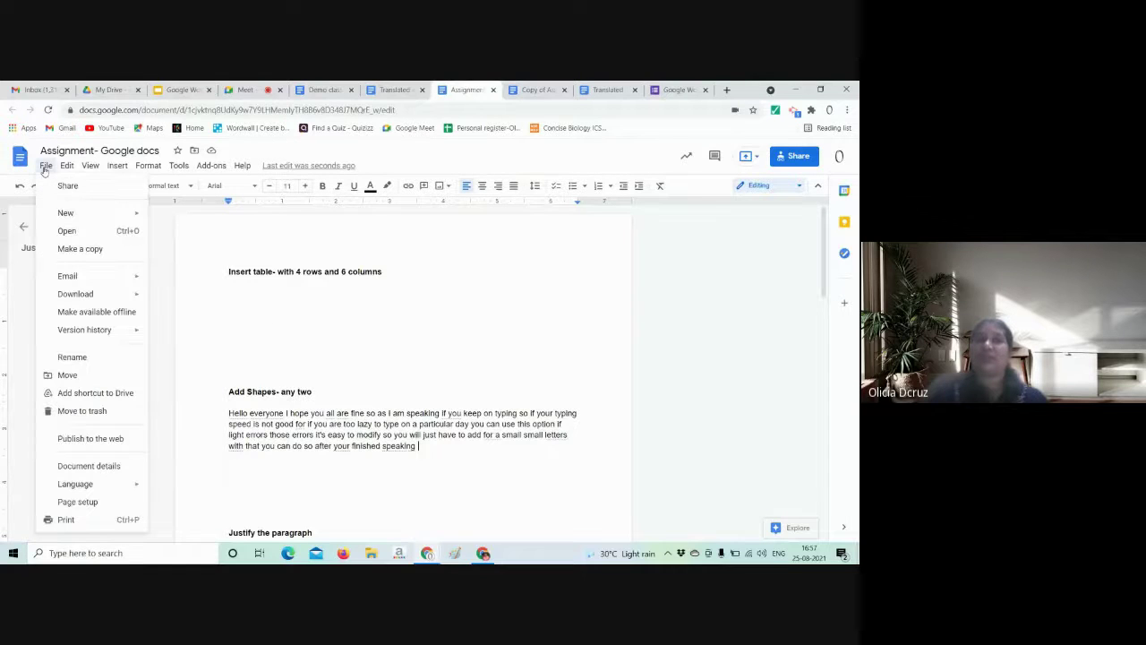
pyautogui.click(95, 377)
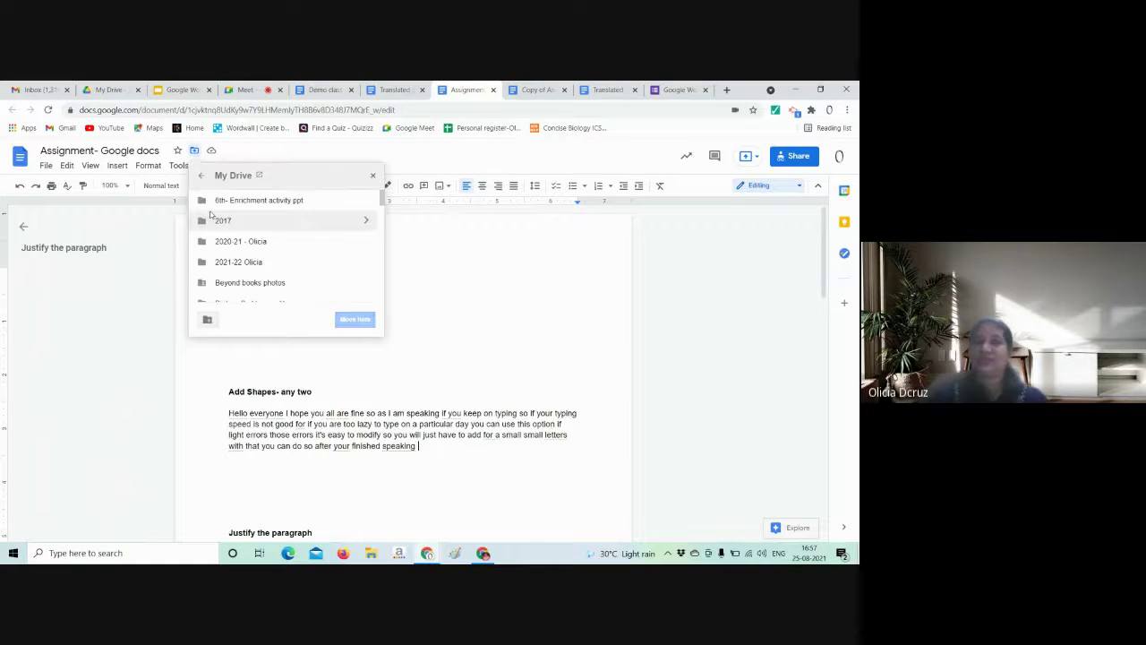
pyautogui.click(201, 176)
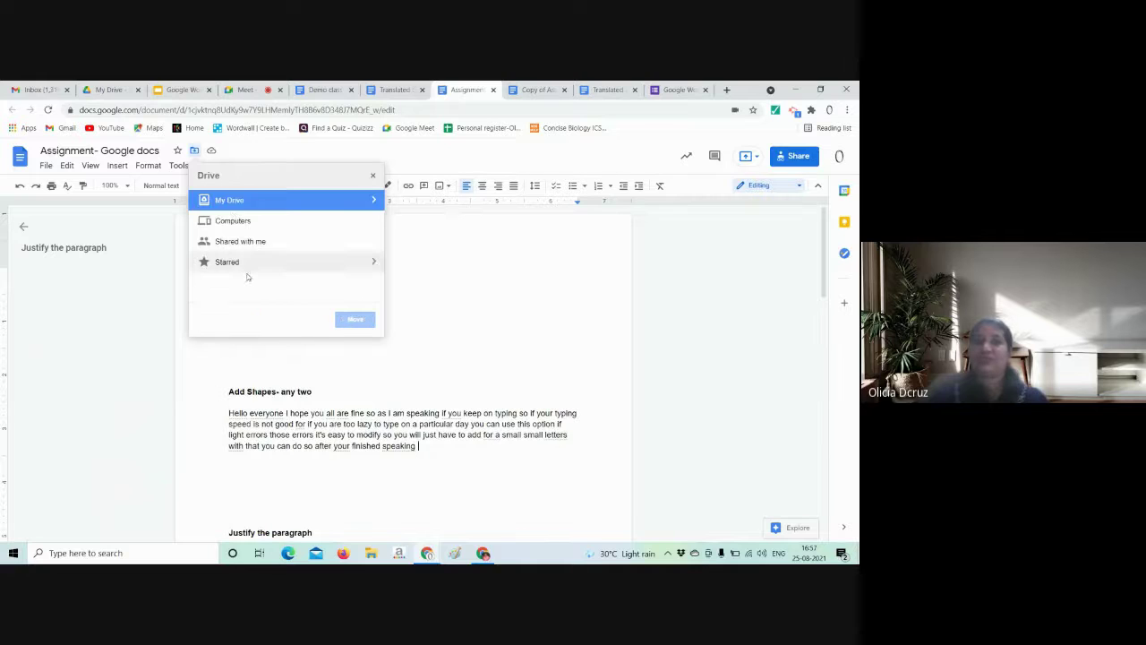
pyautogui.click(250, 264)
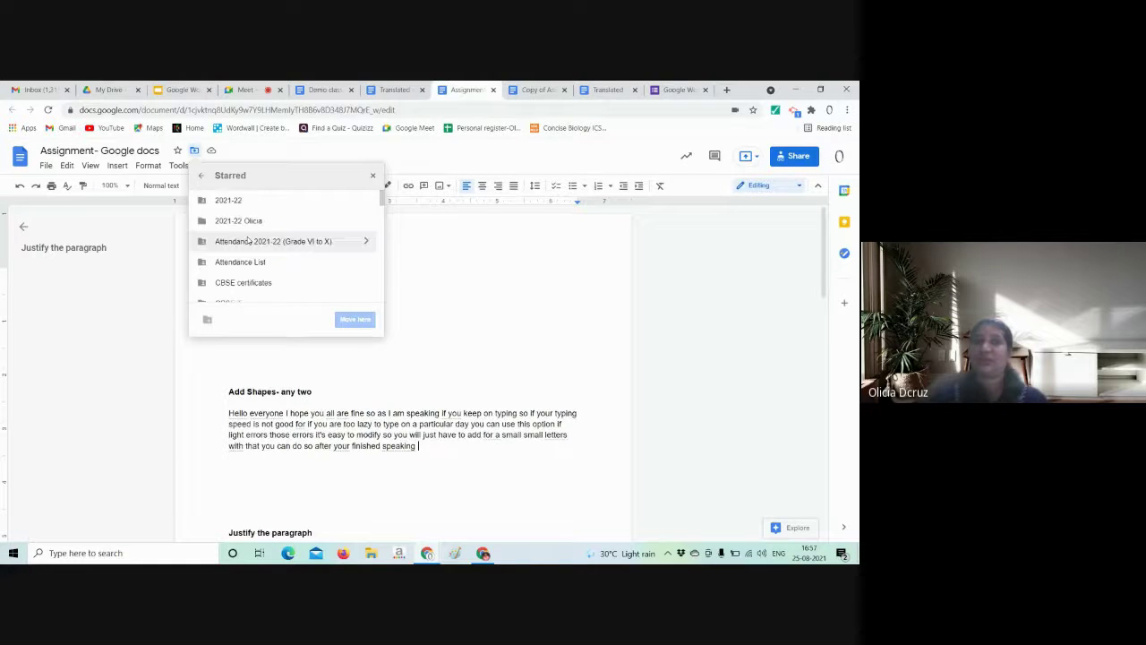
pyautogui.scroll(-3, 248, 239)
pyautogui.doubleClick(235, 281)
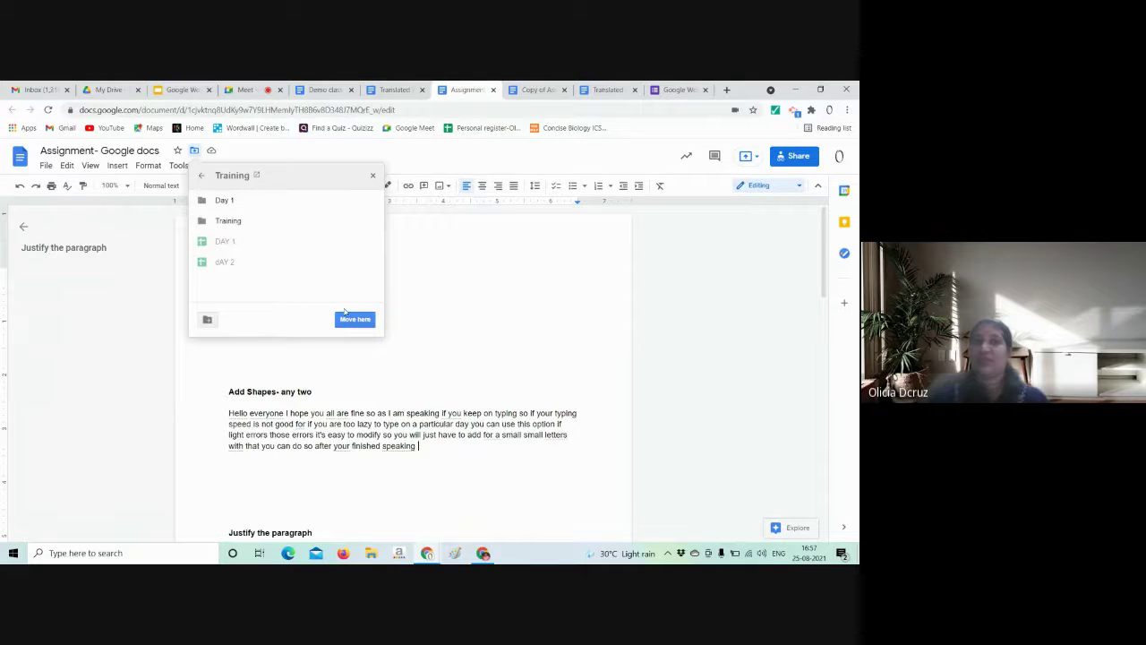
pyautogui.click(354, 320)
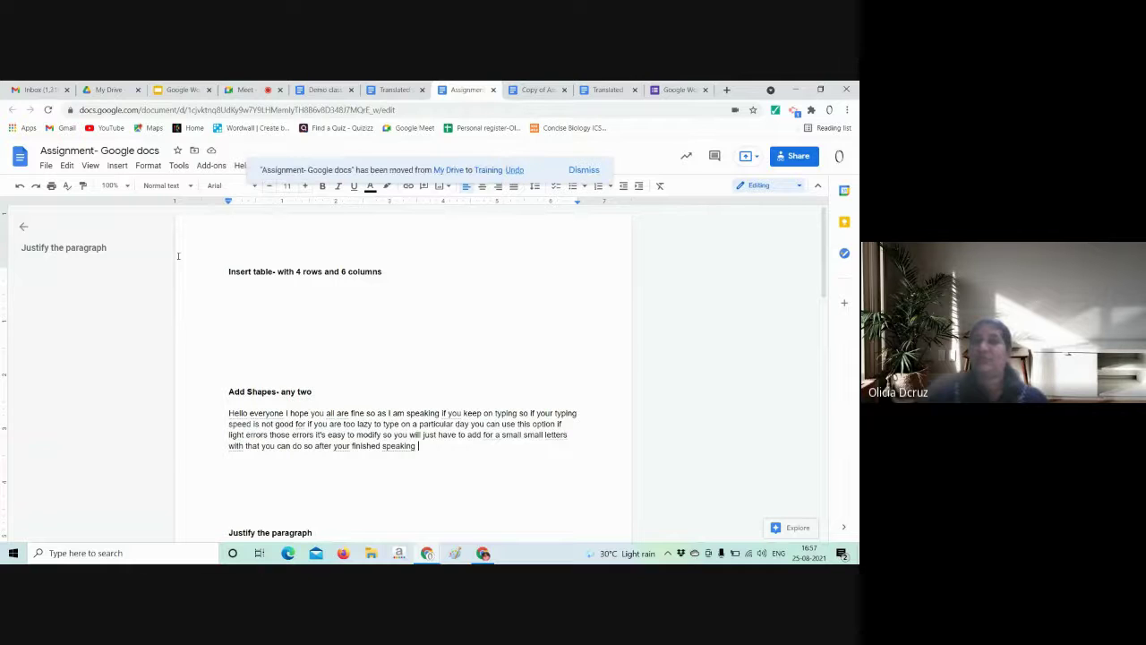
# - Look over the file, tools and add-on options available in "Demo class- Day 2" and return to the Meet call
pyautogui.click(242, 87)
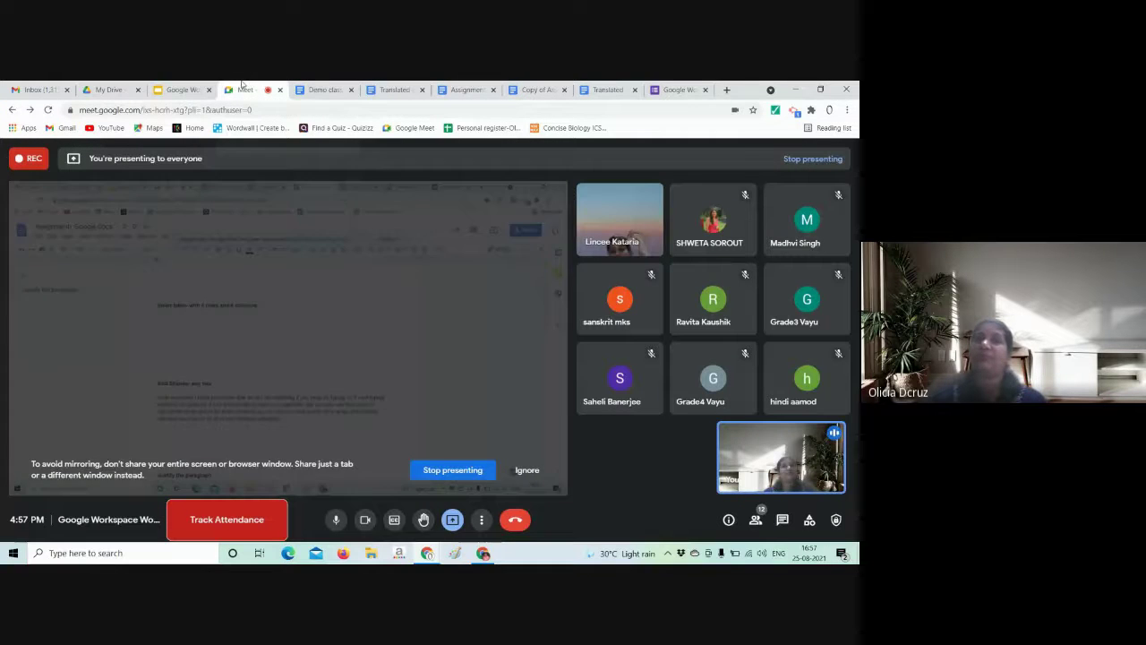
pyautogui.click(325, 90)
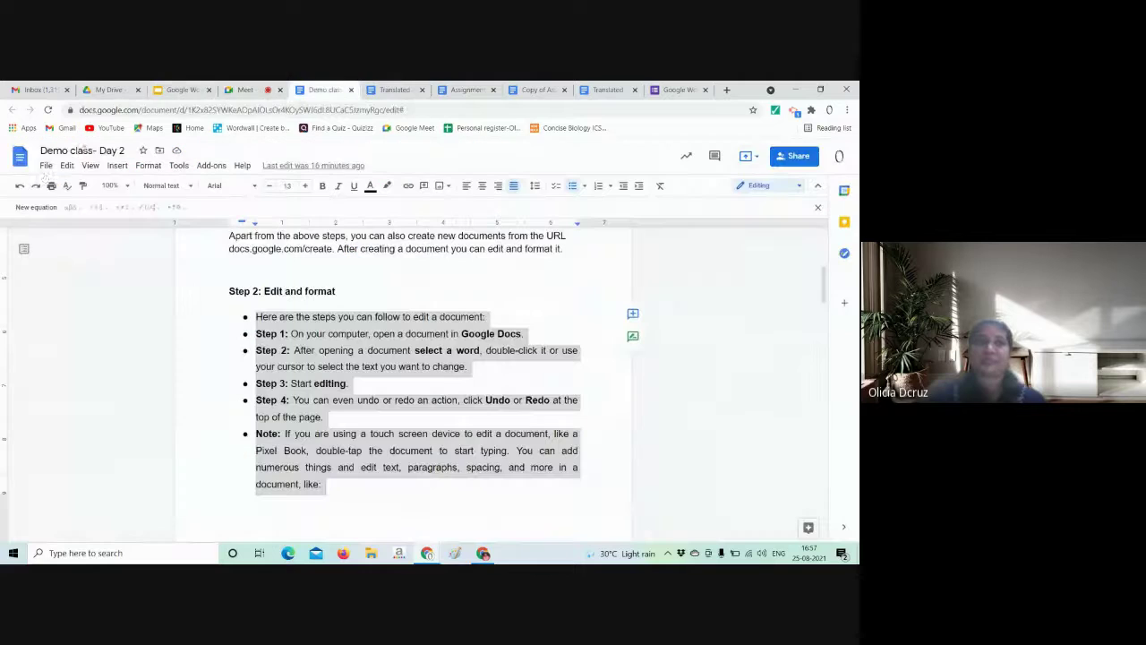
pyautogui.click(46, 166)
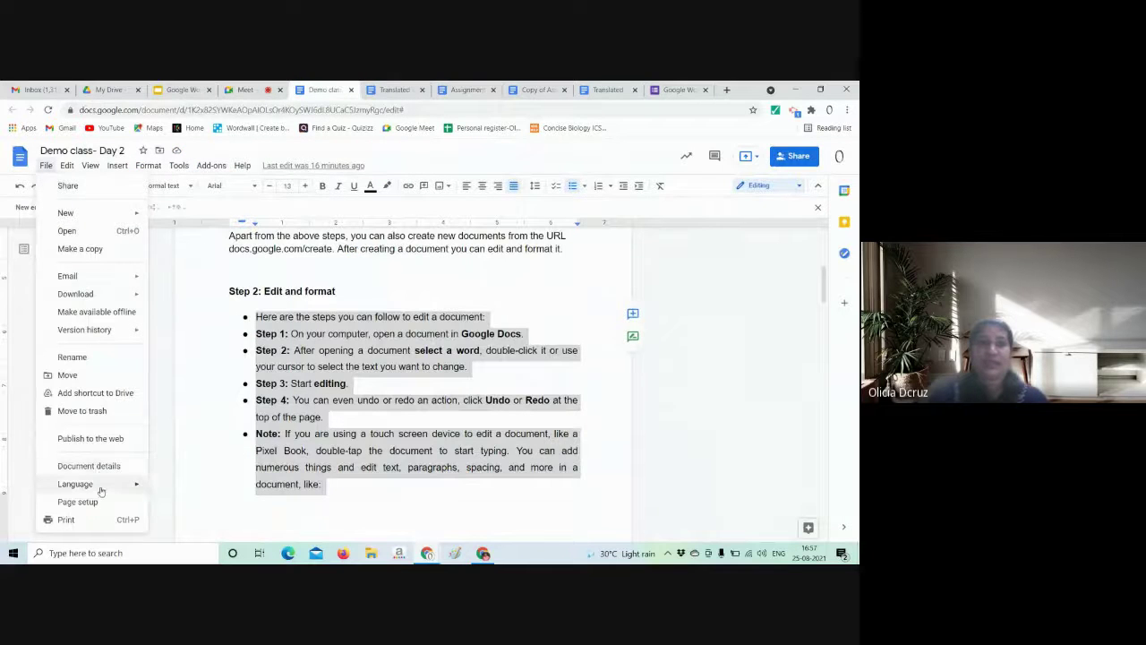
pyautogui.moveTo(104, 494)
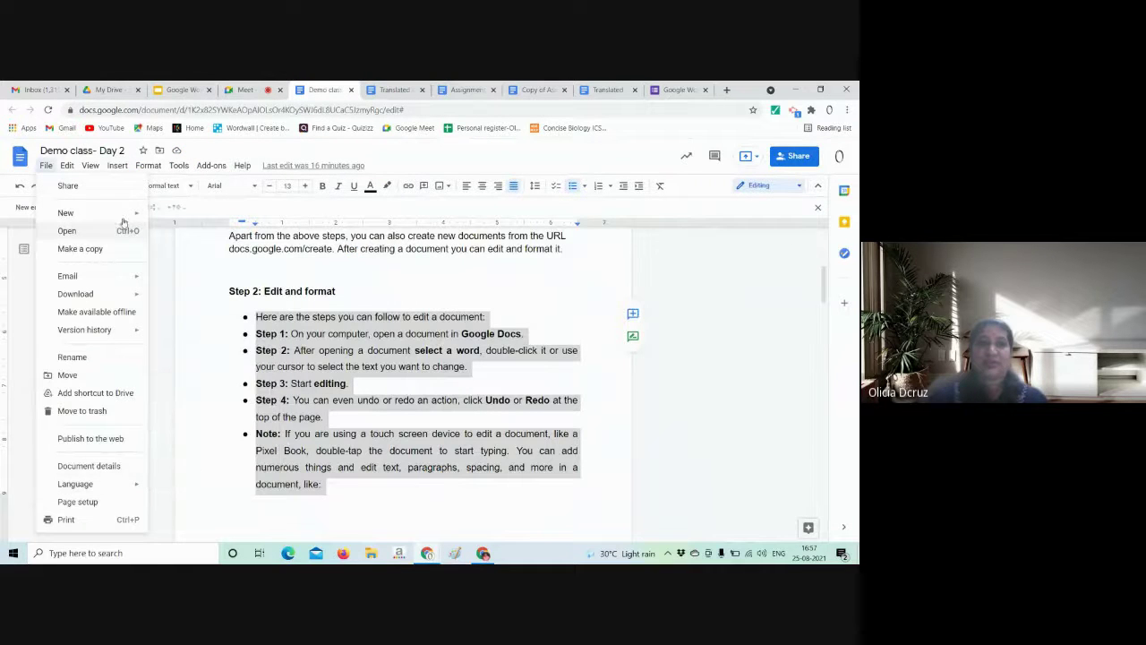
pyautogui.click(176, 168)
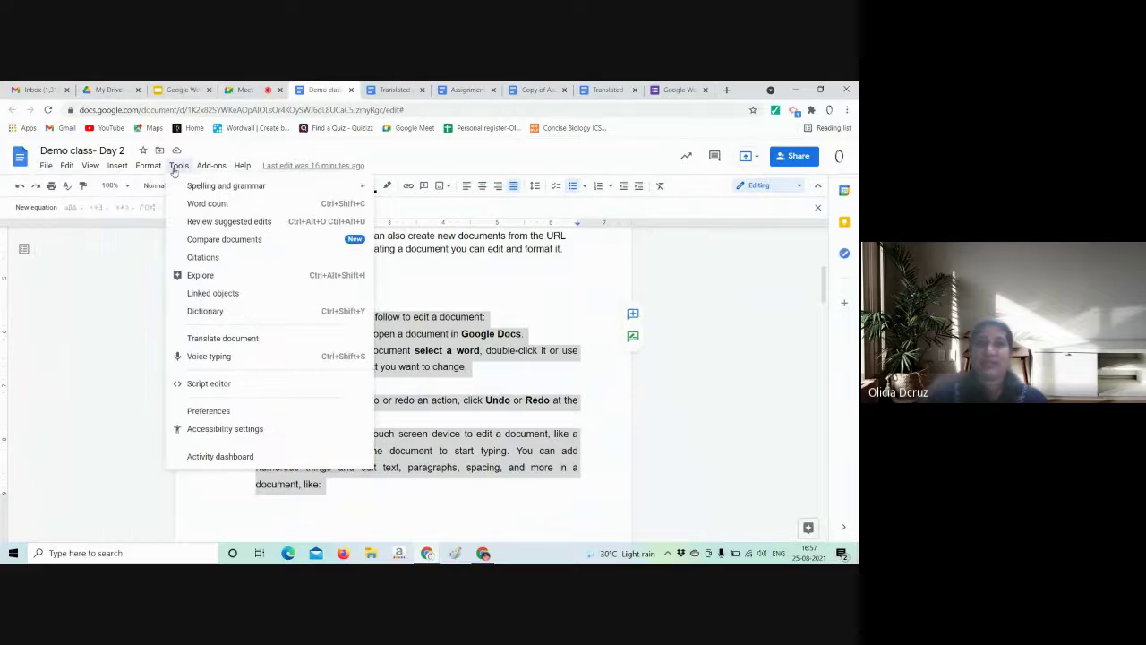
pyautogui.moveTo(205, 168)
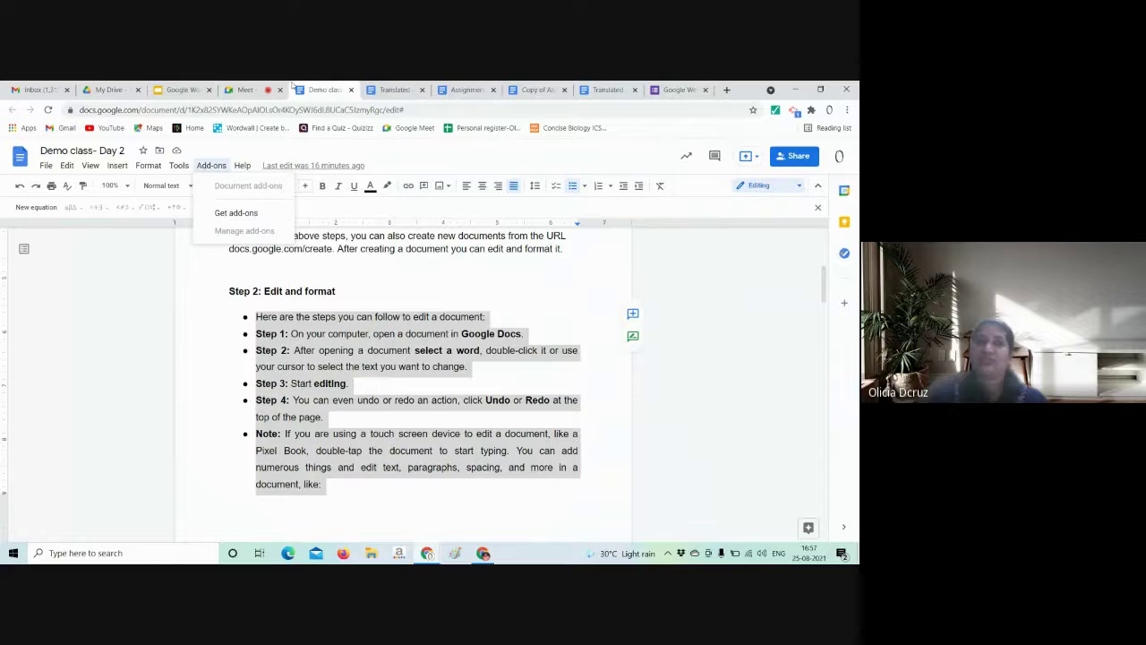
pyautogui.click(256, 90)
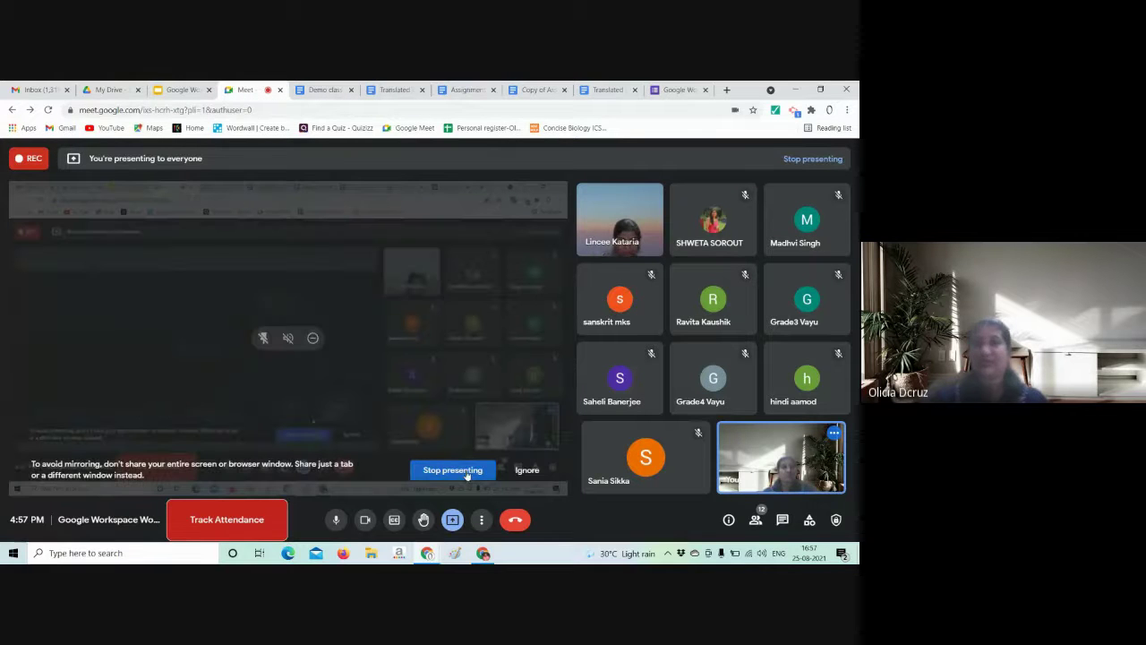